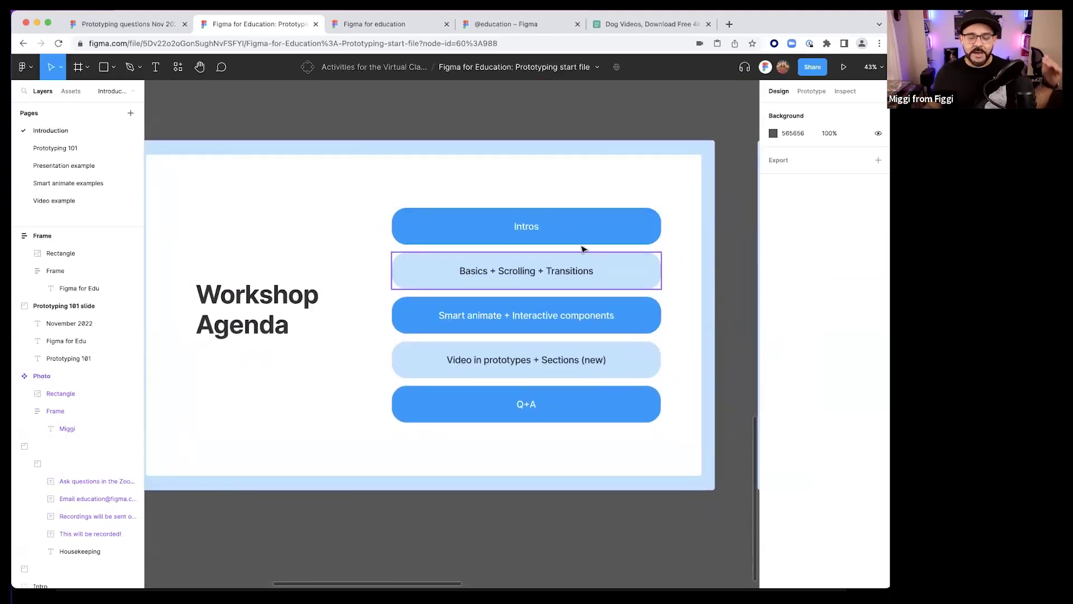
# - Examine the session topics listed on the Workshop Agenda slide
pyautogui.scroll(3, 633, 304)
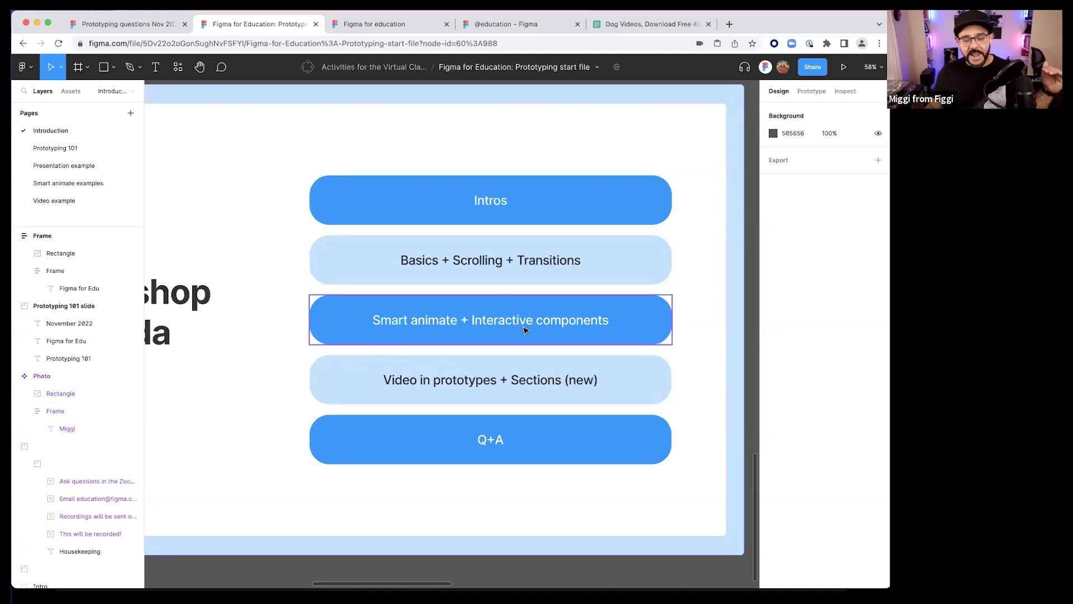
pyautogui.scroll(-1, 612, 363)
pyautogui.scroll(-2, 612, 363)
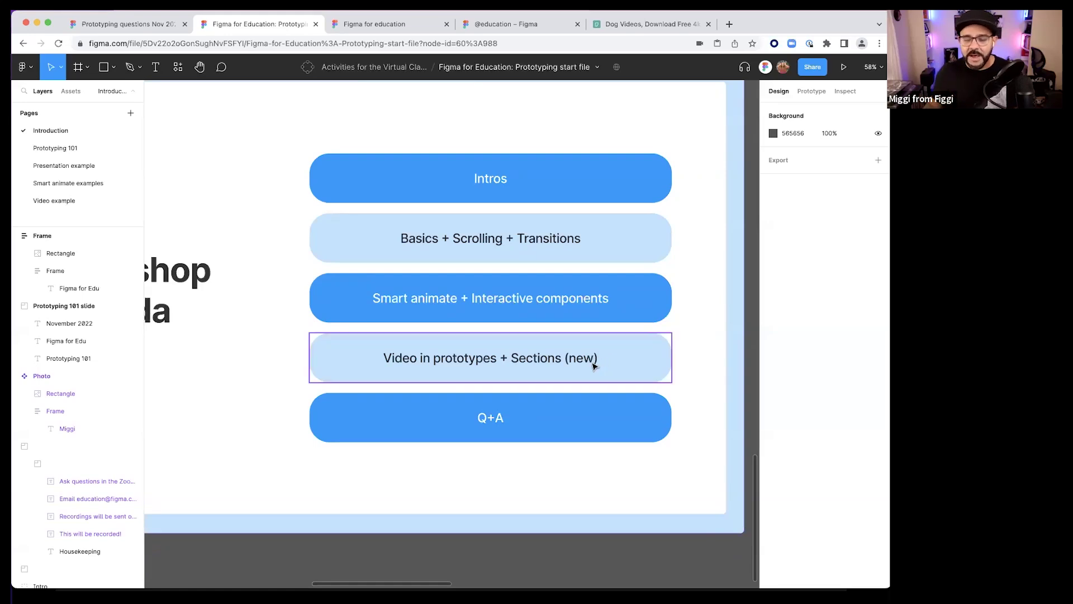
pyautogui.scroll(1, 405, 374)
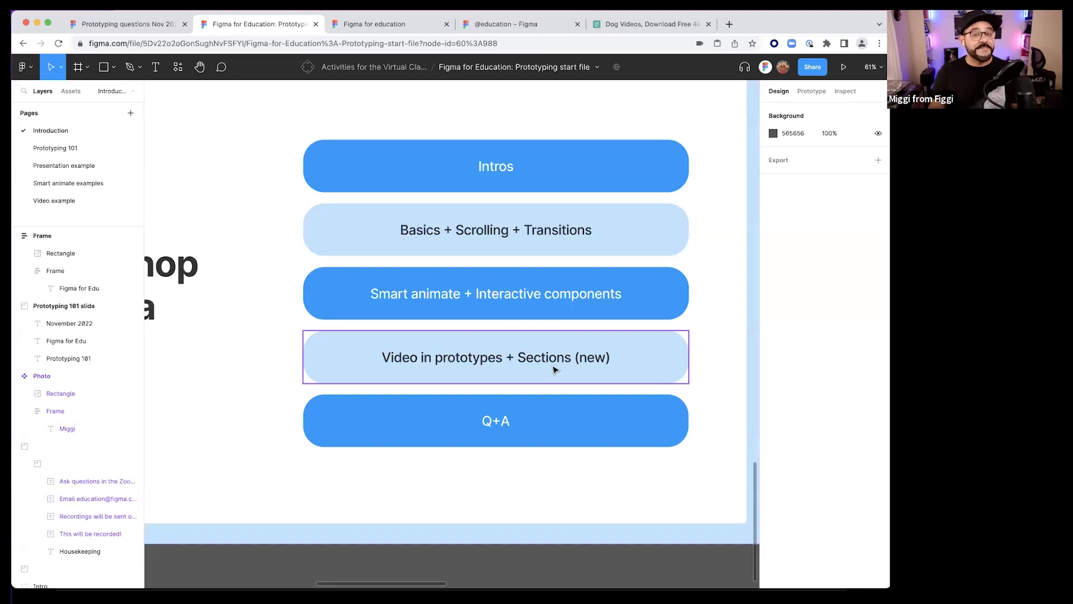
pyautogui.scroll(-5, 555, 369)
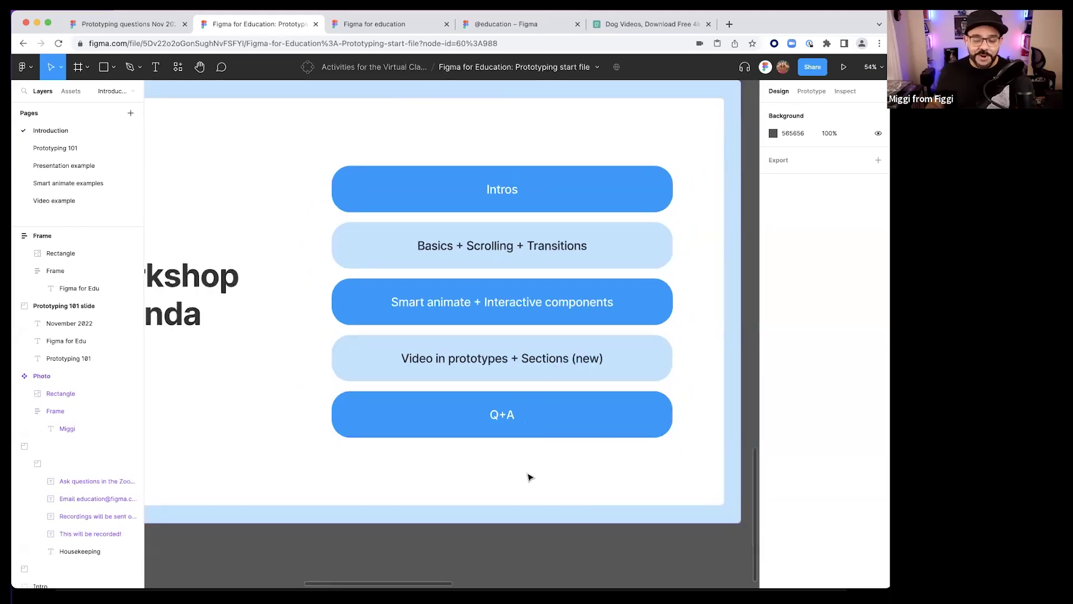
# - View the slide about free access for students and educators, check the Figma education site's Get verified page and close that page
pyautogui.hscroll(5, 560, 462)
pyautogui.scroll(6, 434, 420)
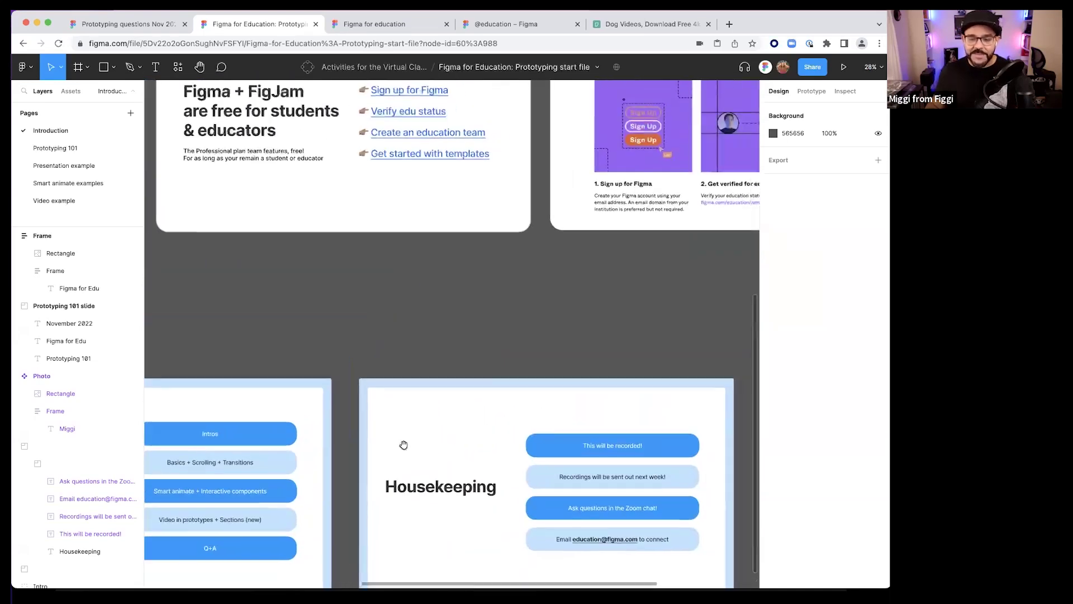
pyautogui.hscroll(-2, 416, 424)
pyautogui.hscroll(-4, 527, 424)
pyautogui.scroll(1, 389, 279)
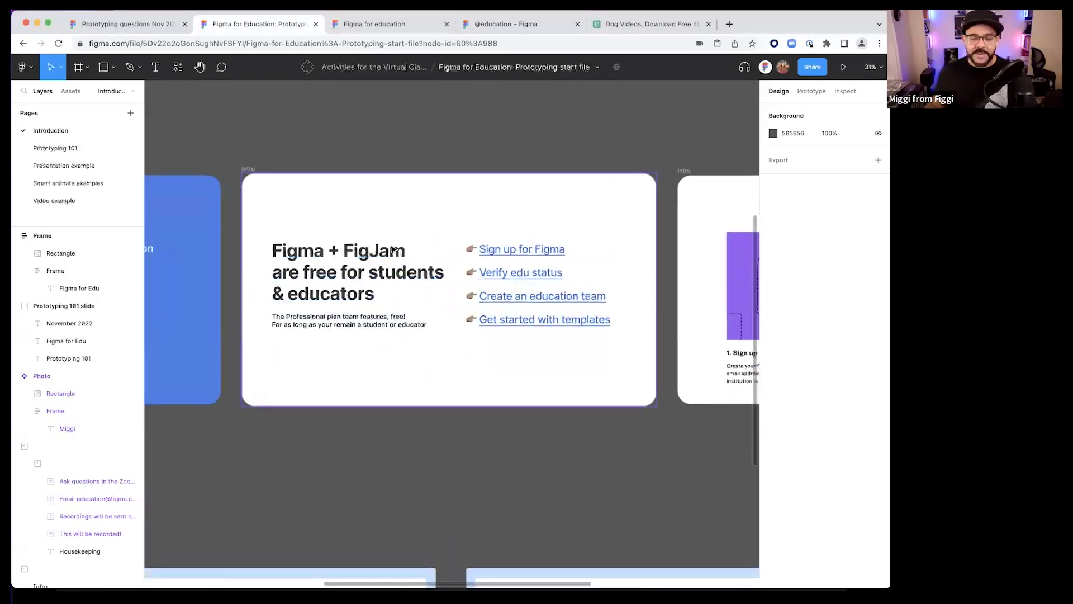
pyautogui.click(367, 24)
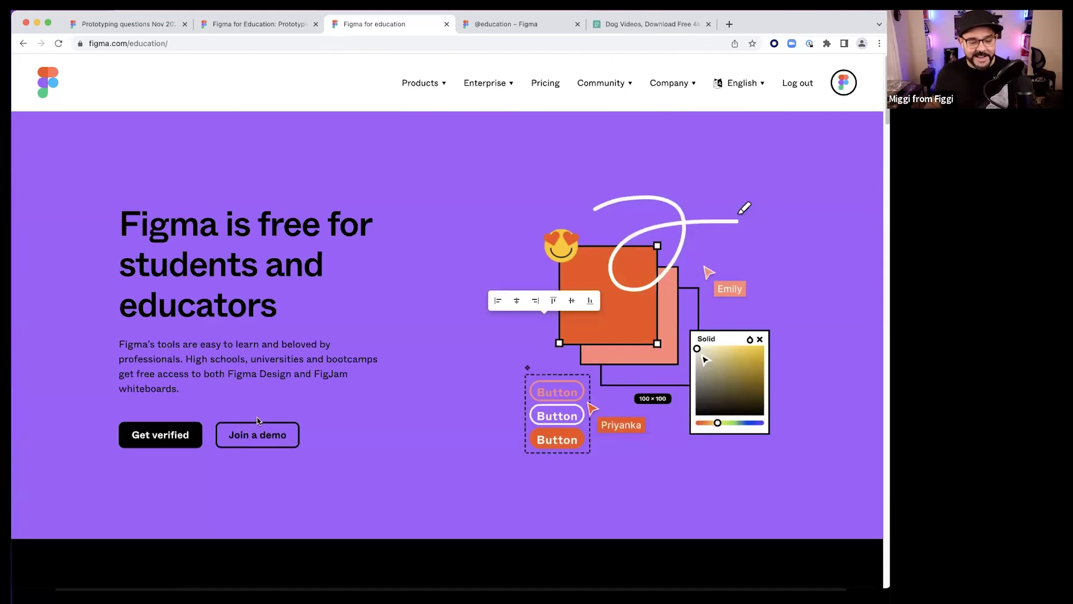
pyautogui.click(178, 442)
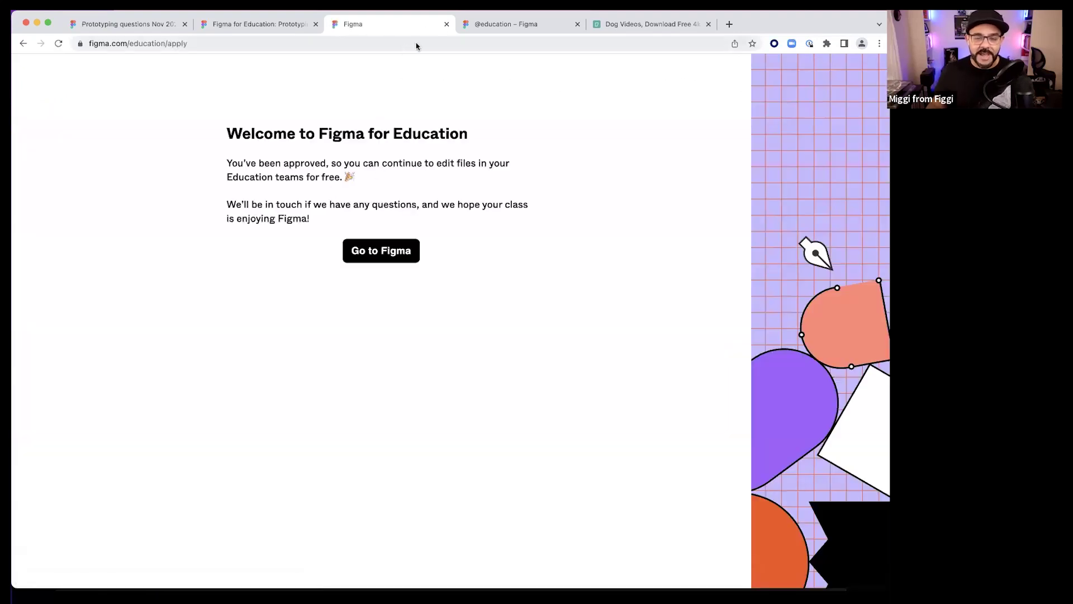
pyautogui.press('super+w')
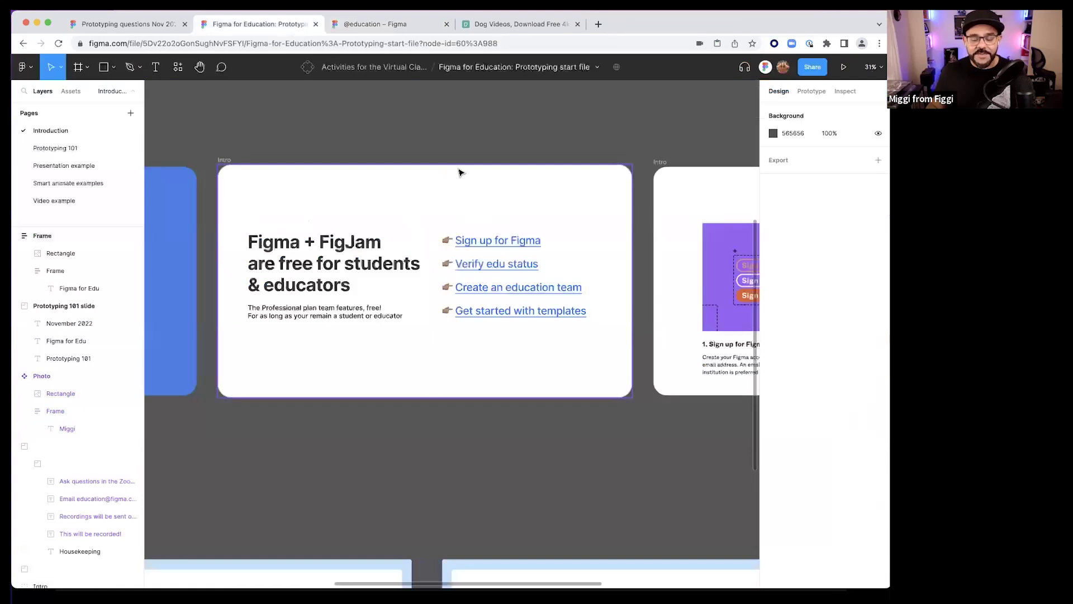
# - Examine the sign-up, verification and team setup instructions on the "Get started in three steps" slide
pyautogui.hscroll(5, 222, 238)
pyautogui.scroll(5, 508, 303)
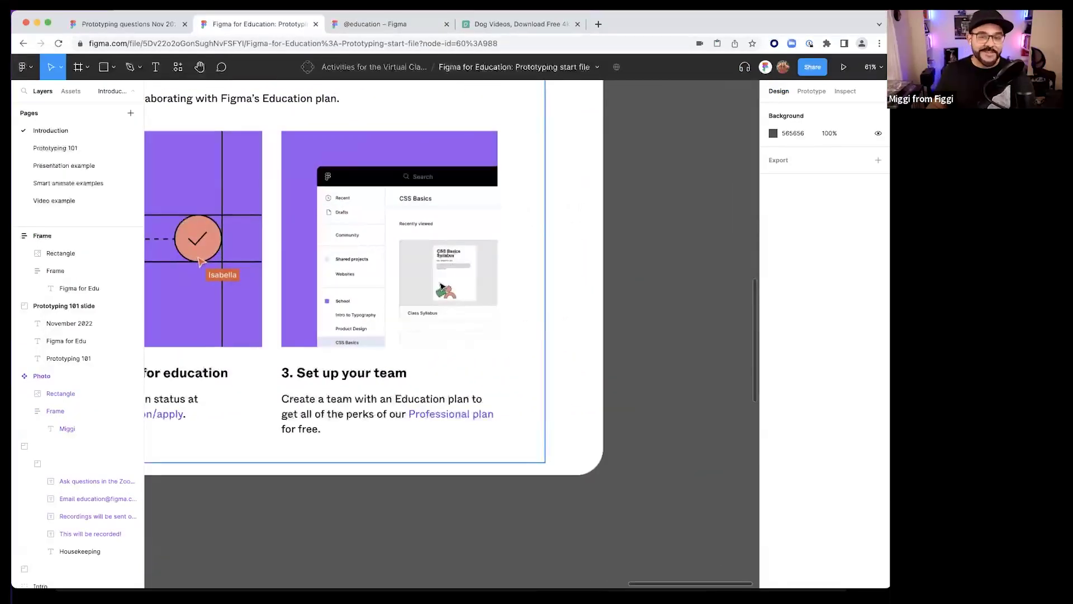
pyautogui.scroll(-5, 441, 286)
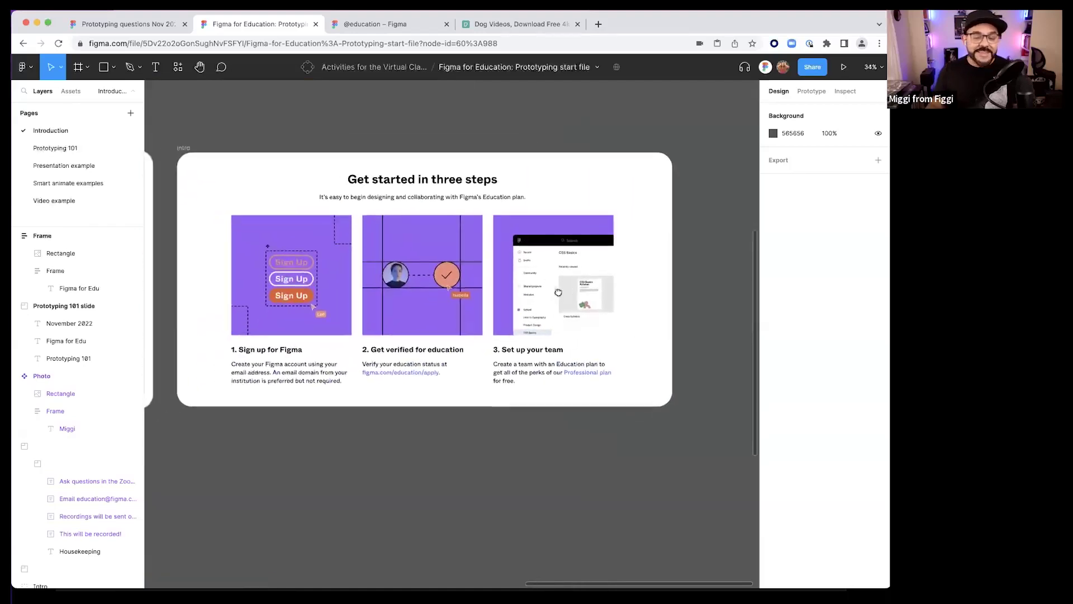
pyautogui.hscroll(-1, 558, 293)
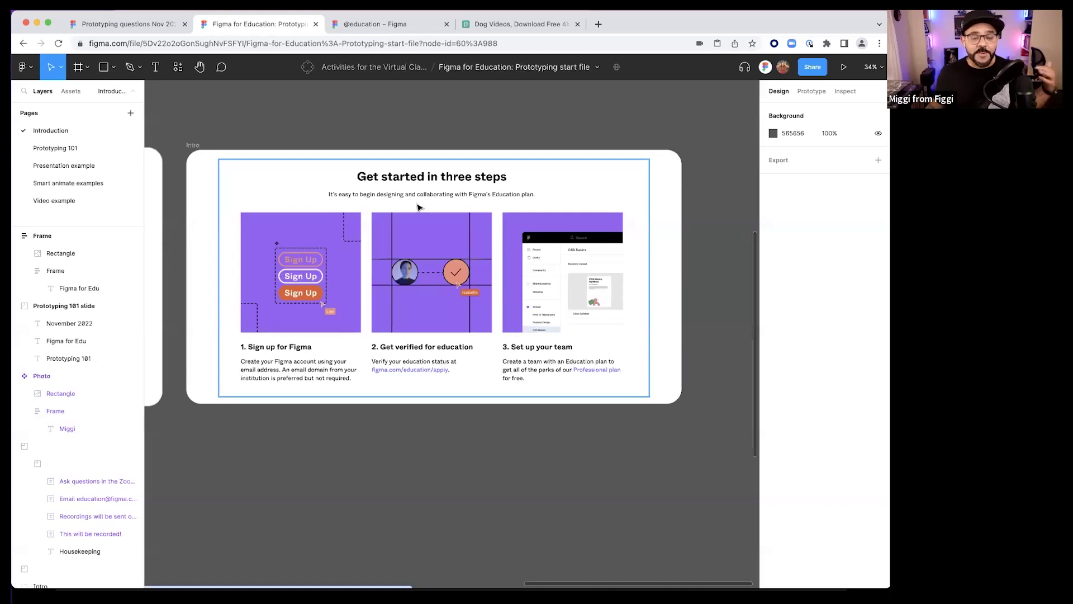
pyautogui.scroll(-3, 414, 137)
pyautogui.scroll(-1, 423, 138)
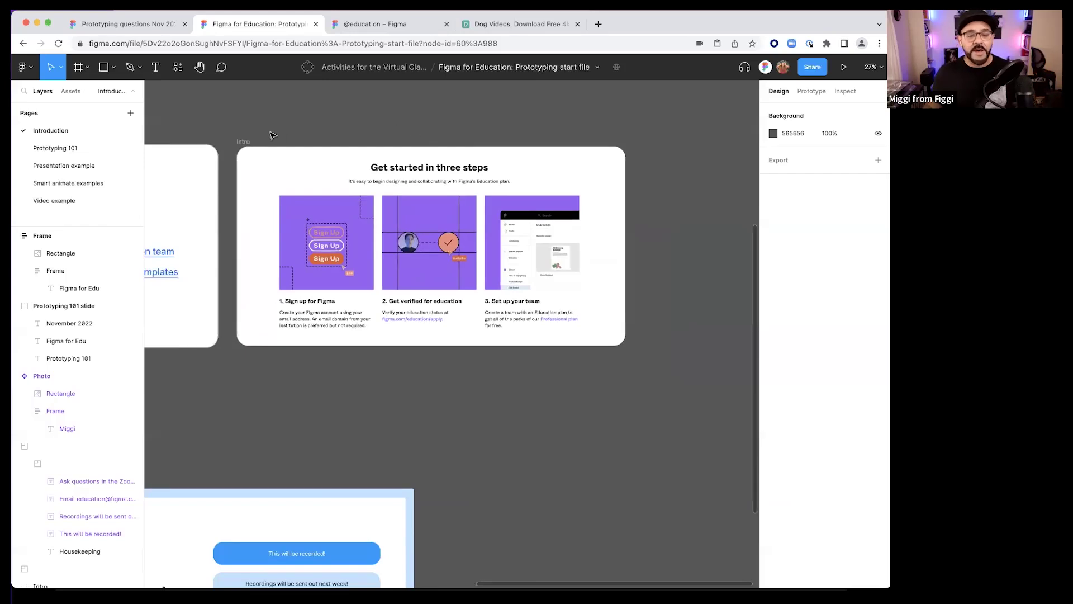
# - Return past the Workshop Agenda slide and open the file's Prototyping 101 page
pyautogui.hscroll(-15, 281, 136)
pyautogui.scroll(-4, 281, 136)
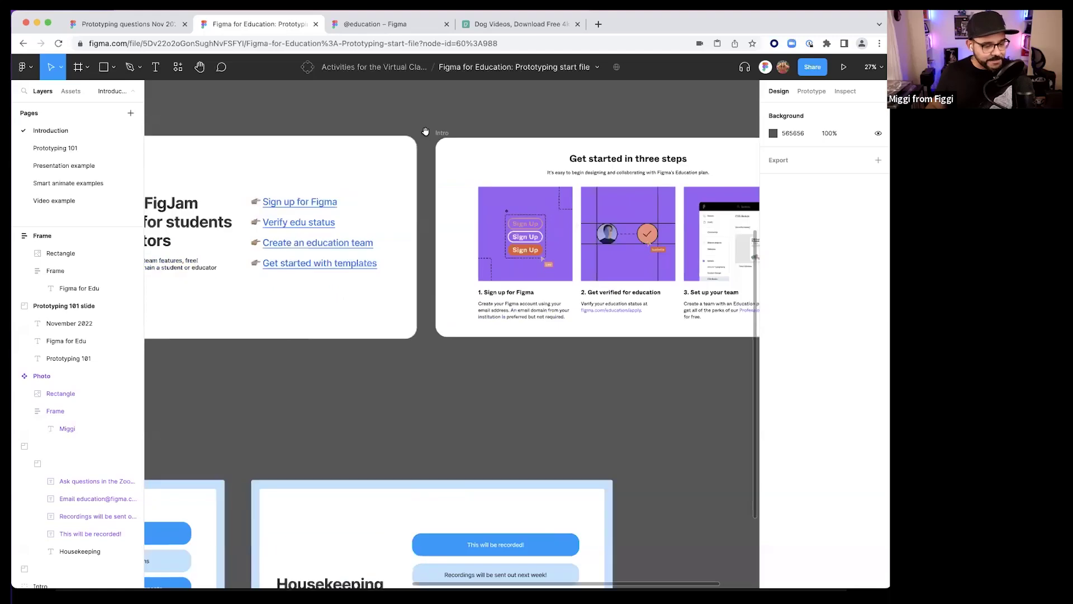
pyautogui.scroll(-2, 423, 242)
pyautogui.hscroll(5, 460, 239)
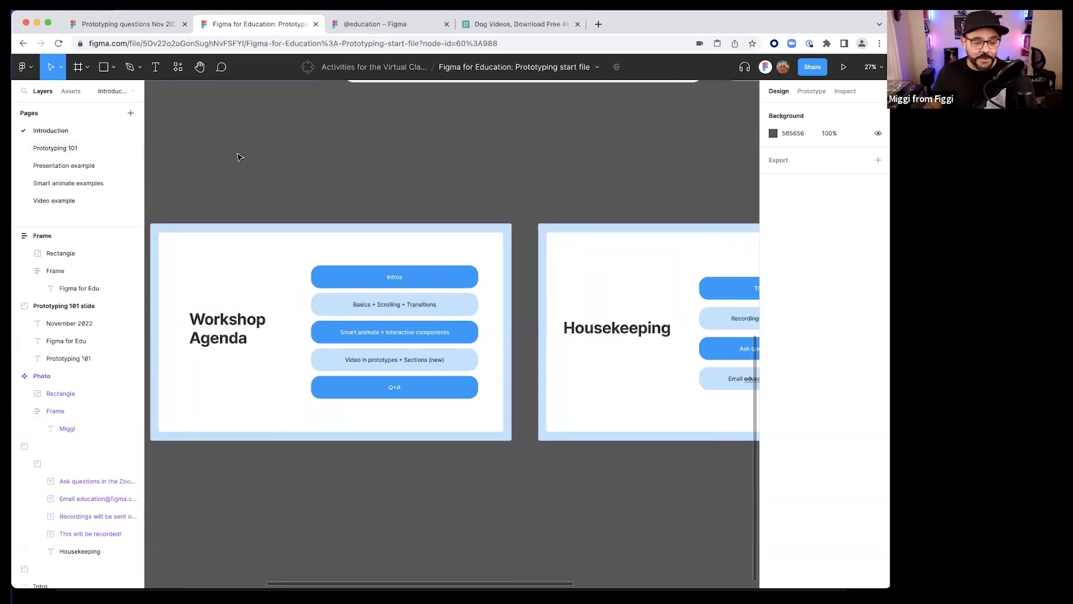
pyautogui.click(80, 149)
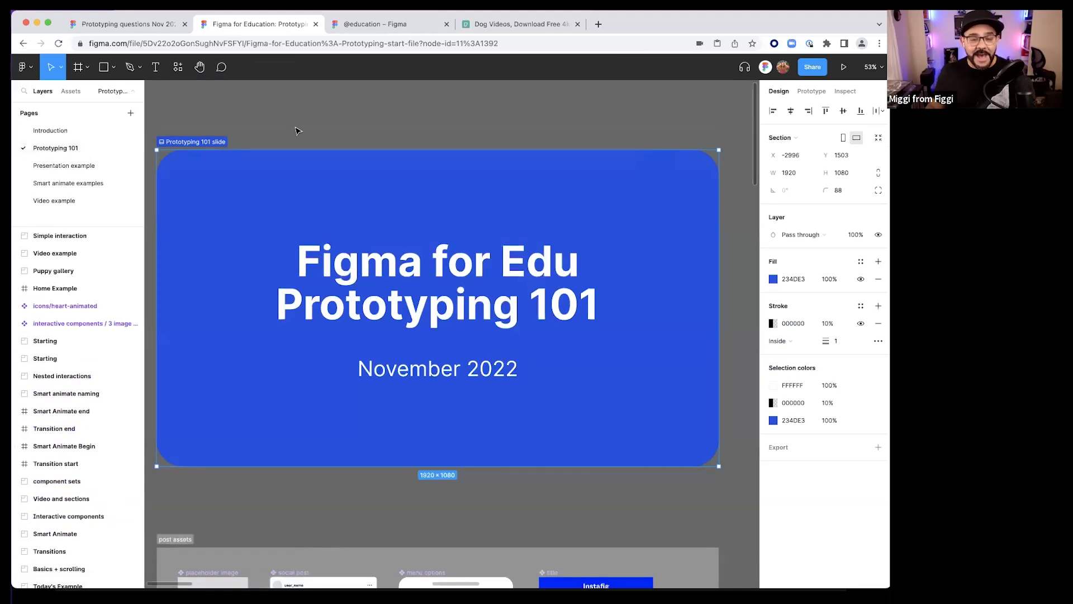
# - View the Prototyping start file's community page from the Figma for Education profile and close it
pyautogui.click(384, 25)
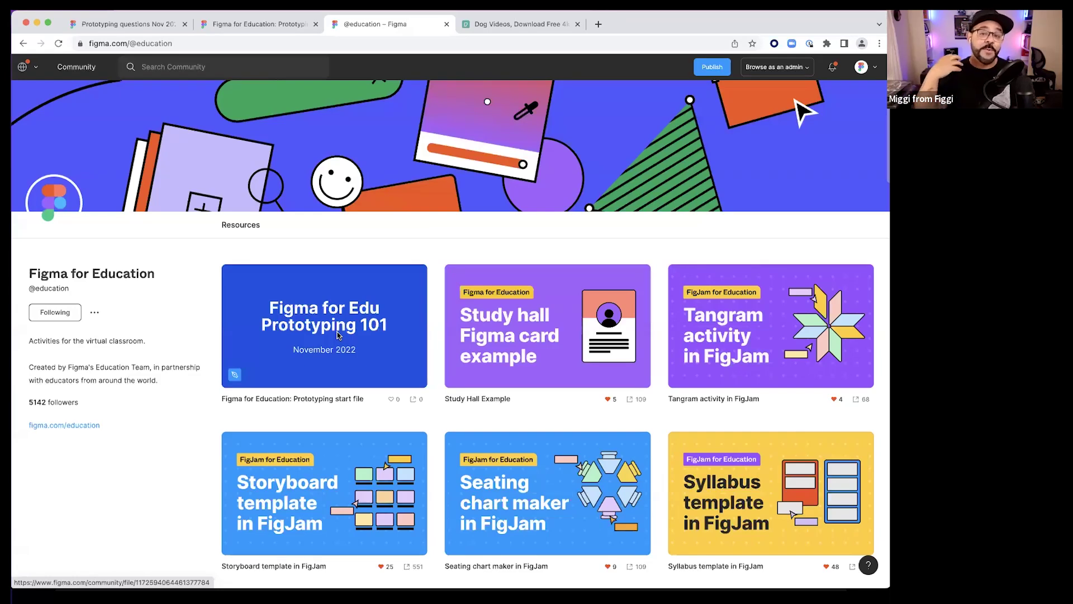
pyautogui.click(338, 336)
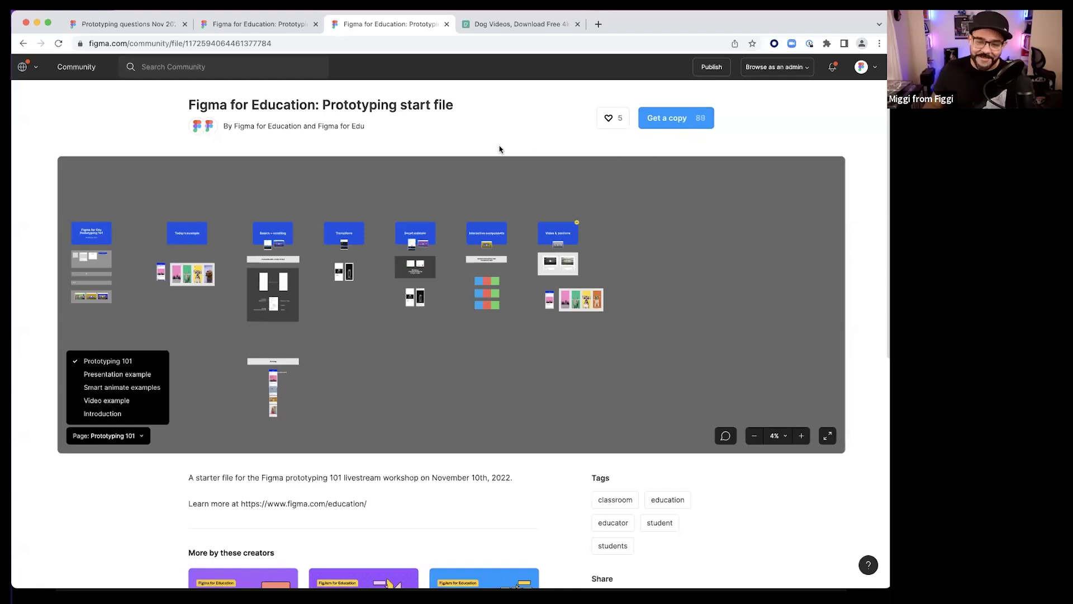
pyautogui.press('super+w')
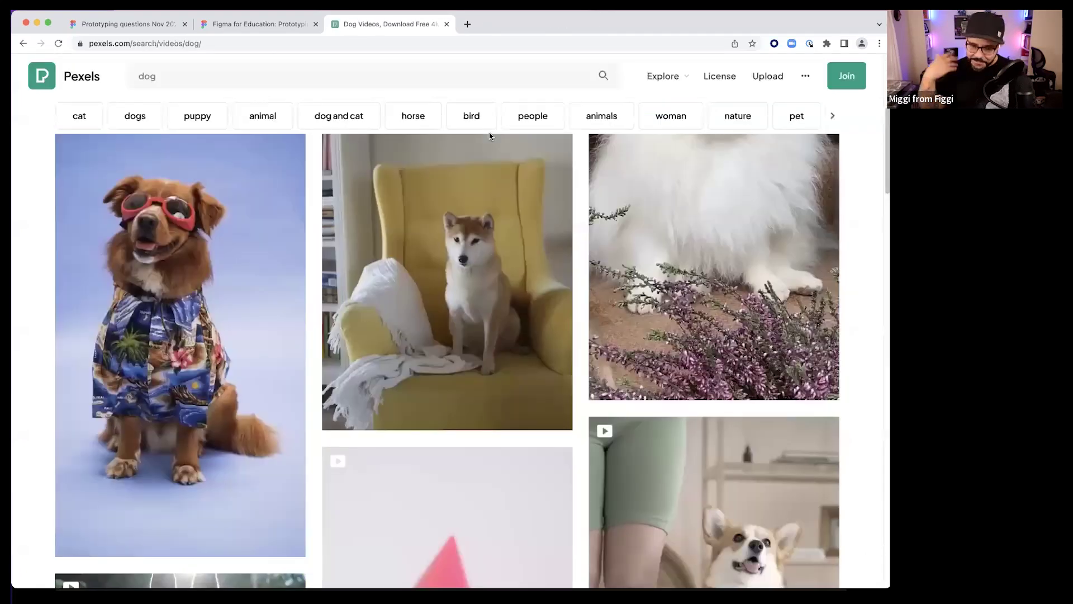
# - Check the Prototyping questions Nov 2022 board and return to the Prototyping start file
pyautogui.click(243, 25)
pyautogui.click(133, 25)
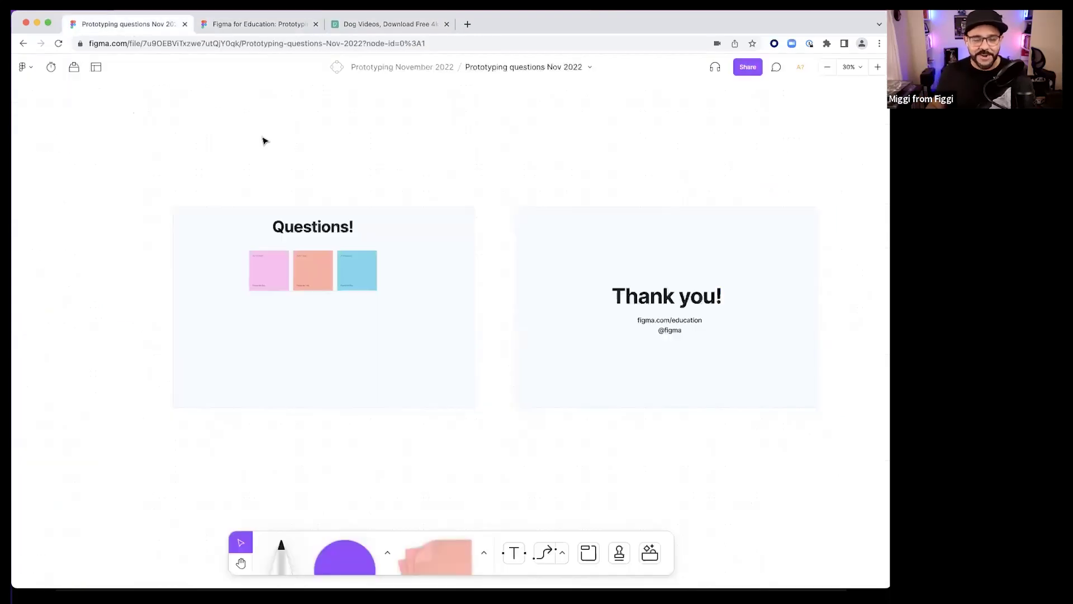
pyautogui.click(257, 25)
# - Examine the post assets section on the Prototyping 101 page, focusing on its social post component
pyautogui.scroll(-5, 292, 154)
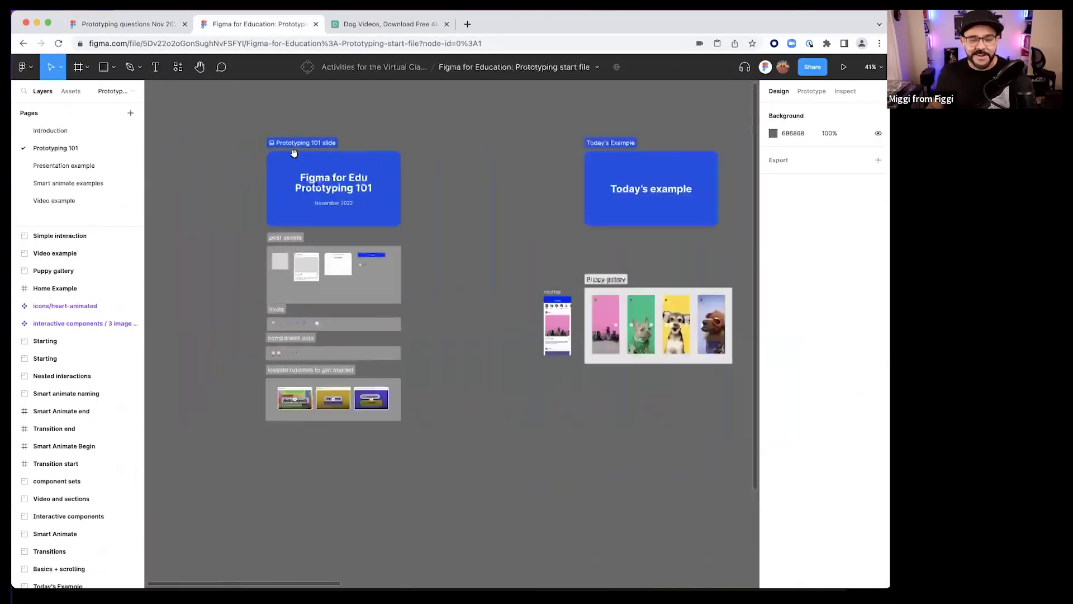
pyautogui.scroll(2, 175, 187)
pyautogui.hscroll(-1, 175, 187)
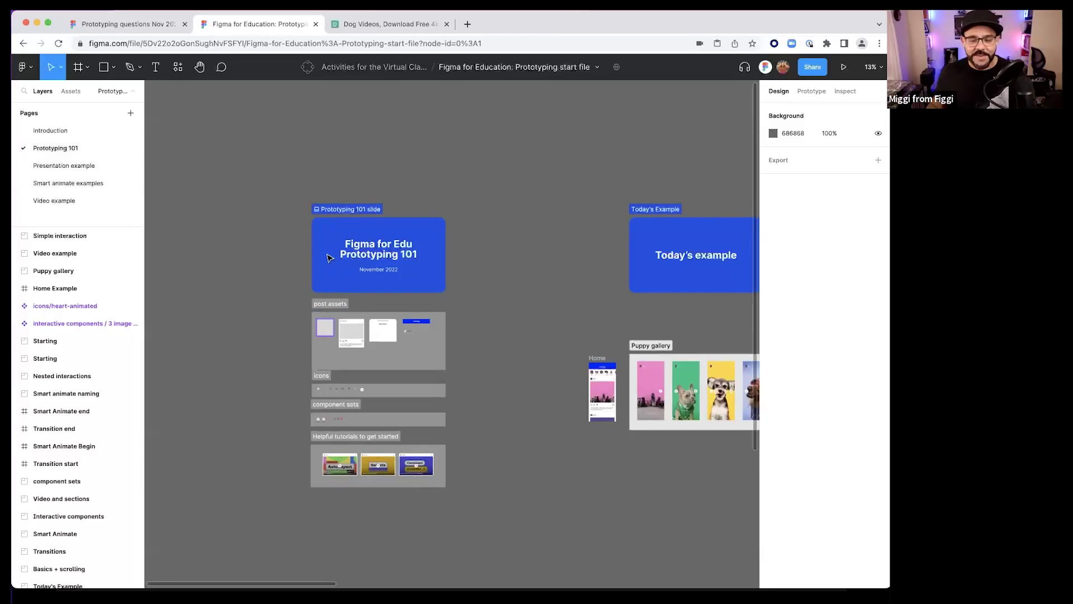
pyautogui.scroll(5, 326, 254)
pyautogui.moveTo(367, 395); pyautogui.dragTo(350, 287)
pyautogui.scroll(-2, 351, 287)
pyautogui.hscroll(-1, 350, 287)
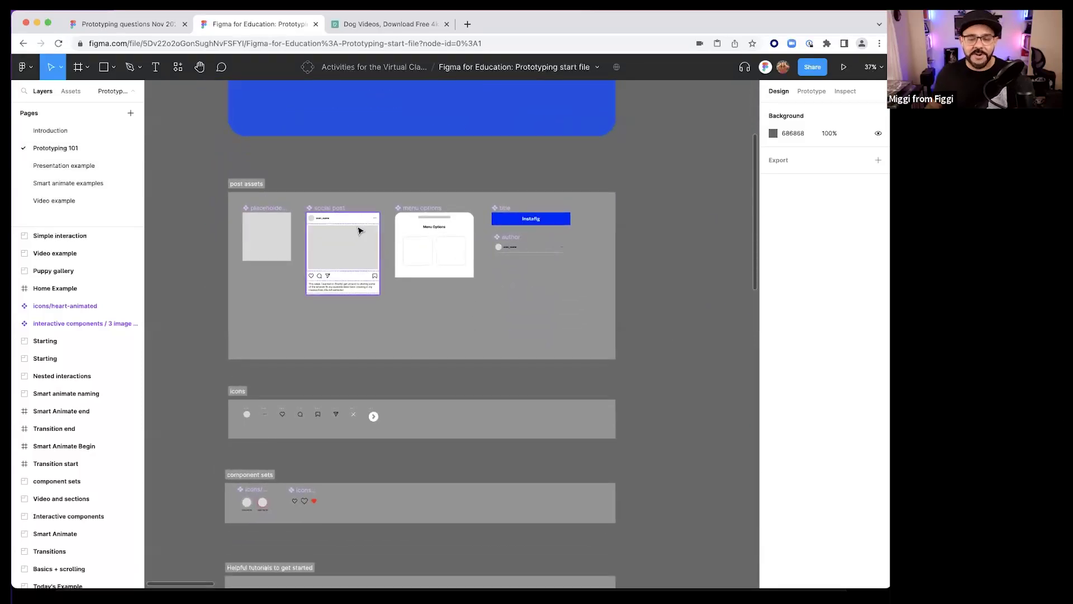
pyautogui.scroll(4, 359, 230)
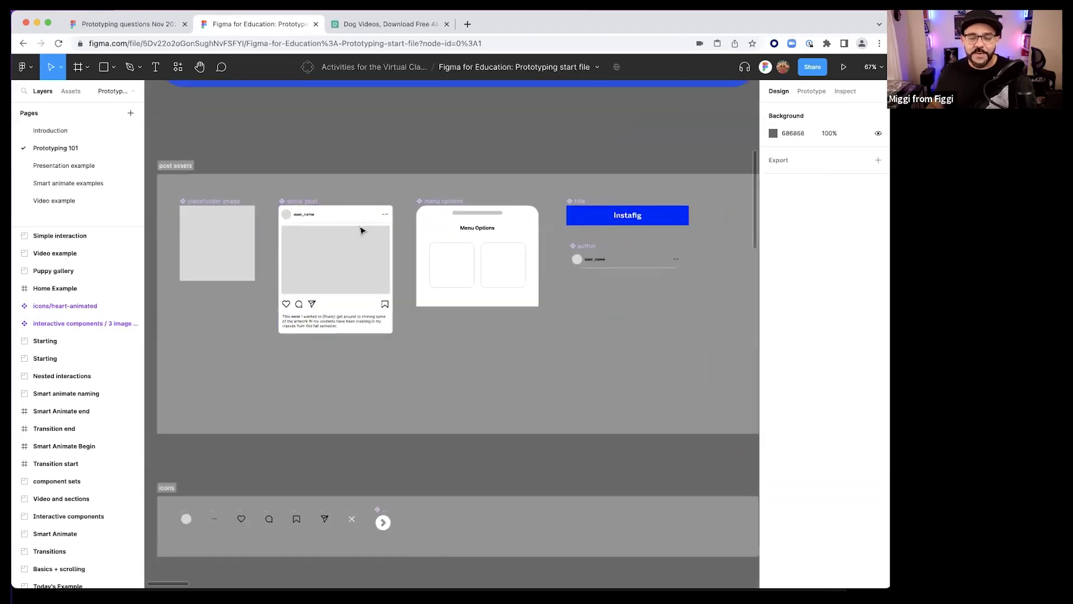
pyautogui.scroll(-1, 360, 229)
pyautogui.click(297, 197)
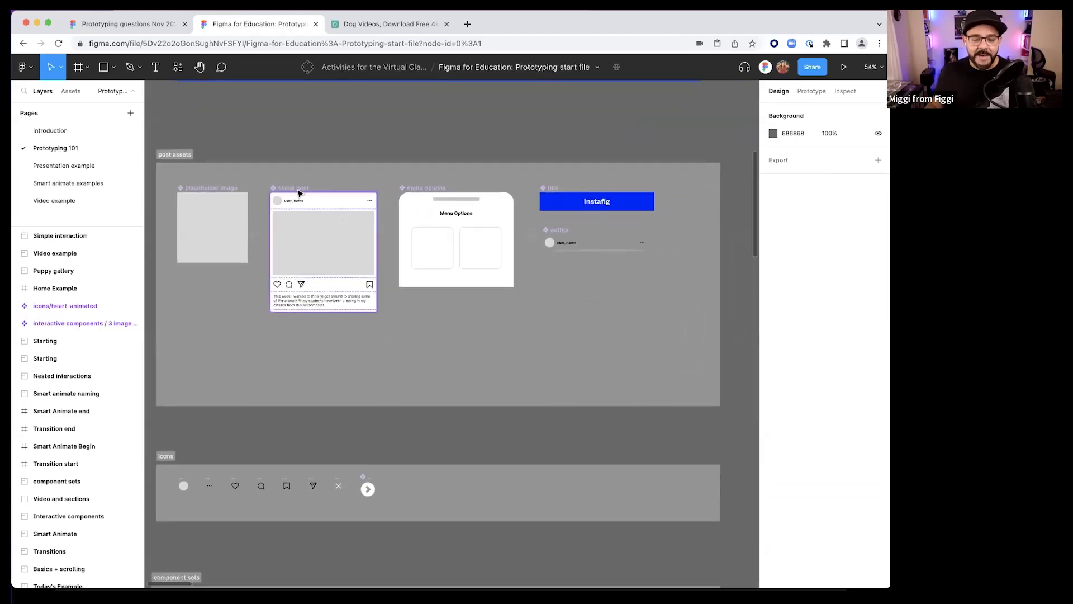
pyautogui.moveTo(291, 196); pyautogui.dragTo(313, 225)
pyautogui.press('Escape')
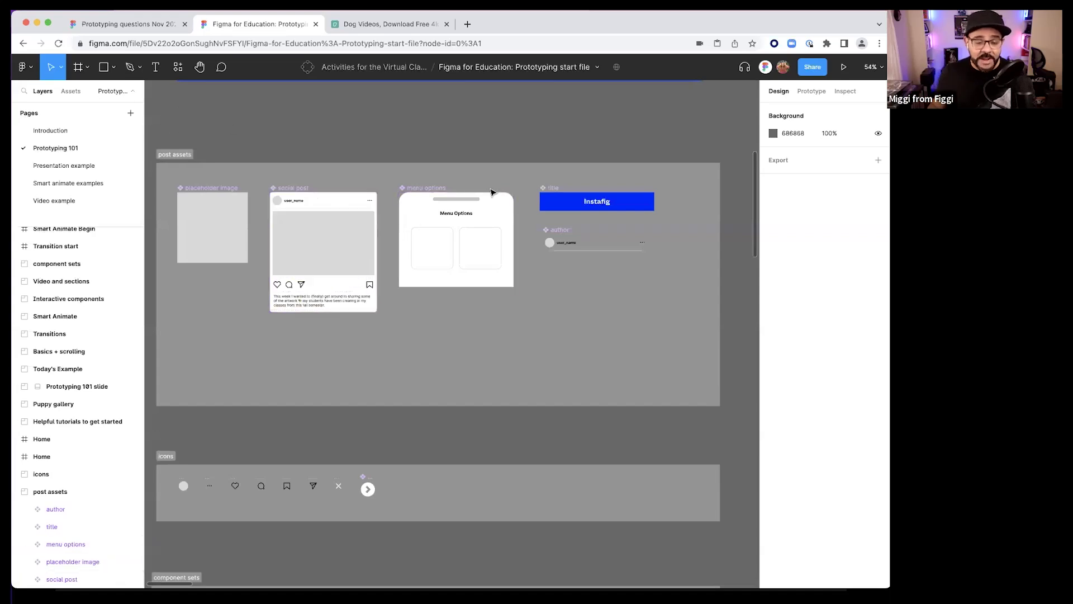
# - Browse the file's local components, viewing the Introduction and Prototyping 101 icons groups and the components used in this file
pyautogui.click(71, 91)
pyautogui.click(23, 152)
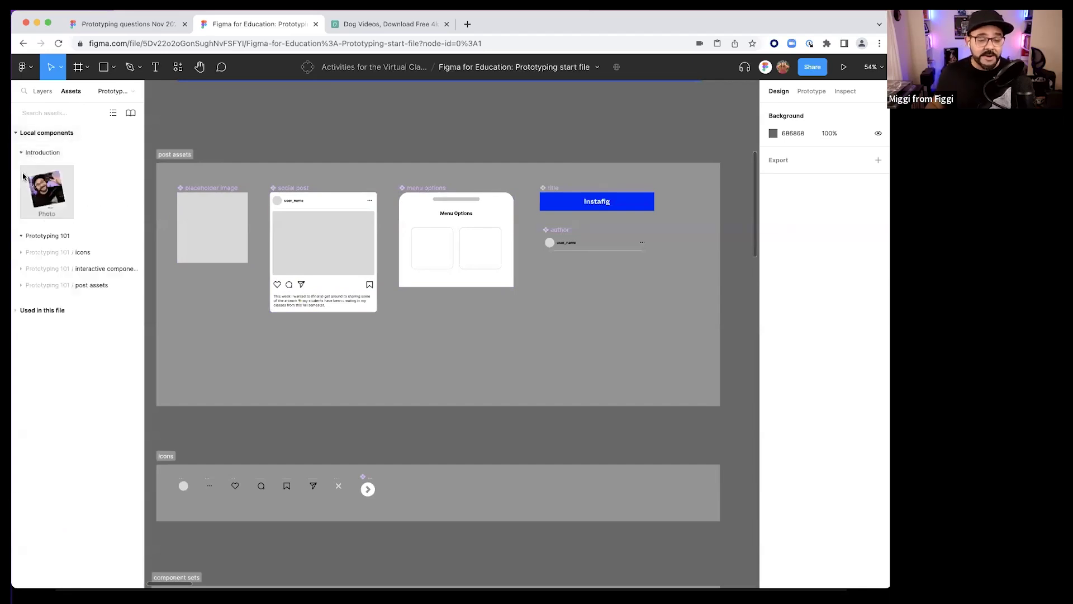
pyautogui.click(22, 153)
pyautogui.click(19, 169)
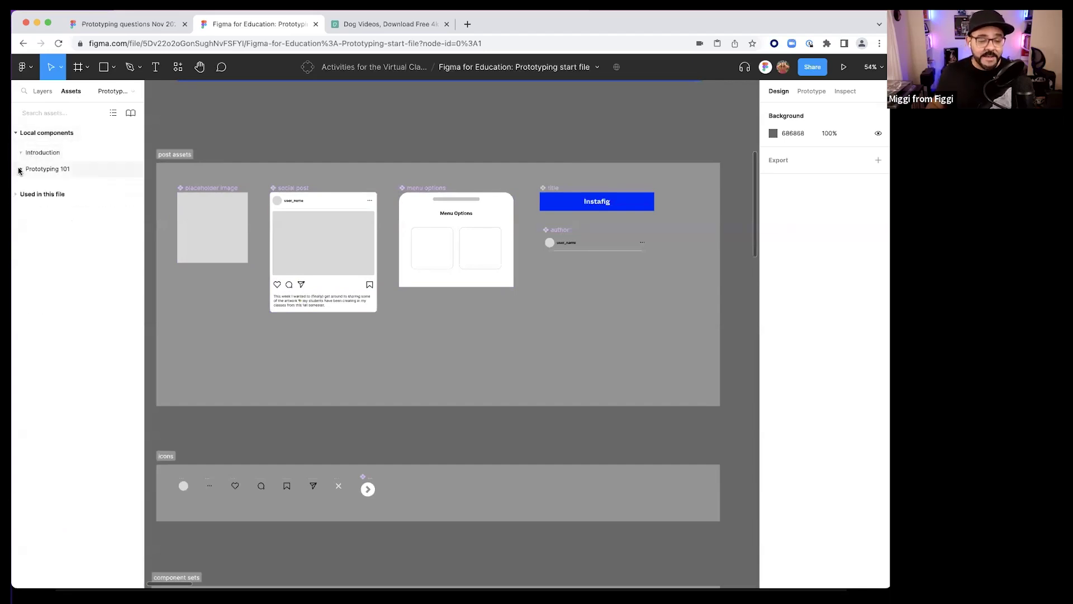
pyautogui.click(17, 193)
pyautogui.click(20, 168)
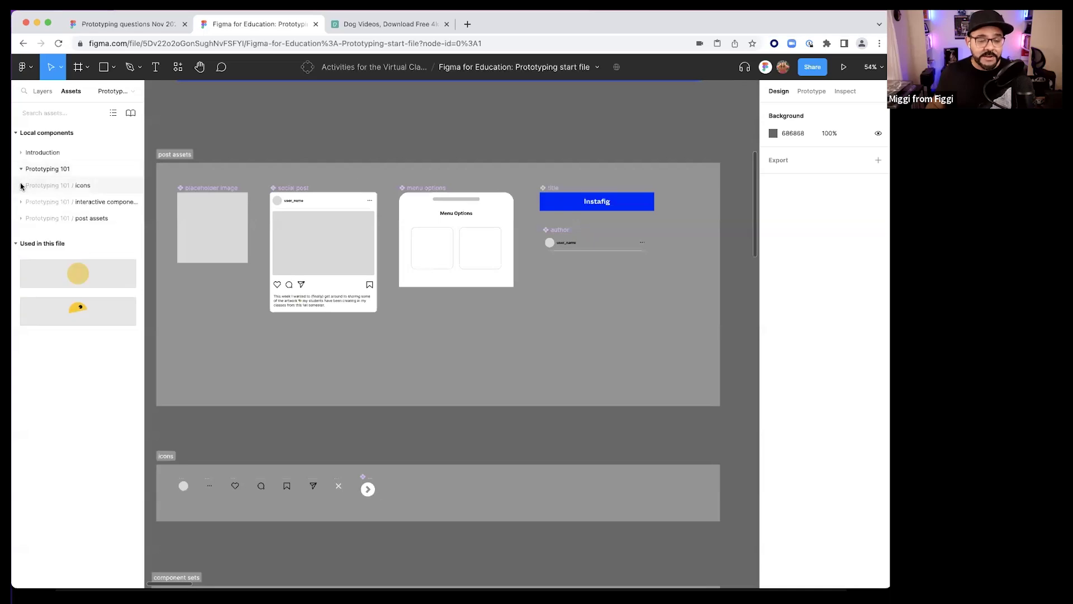
pyautogui.click(21, 185)
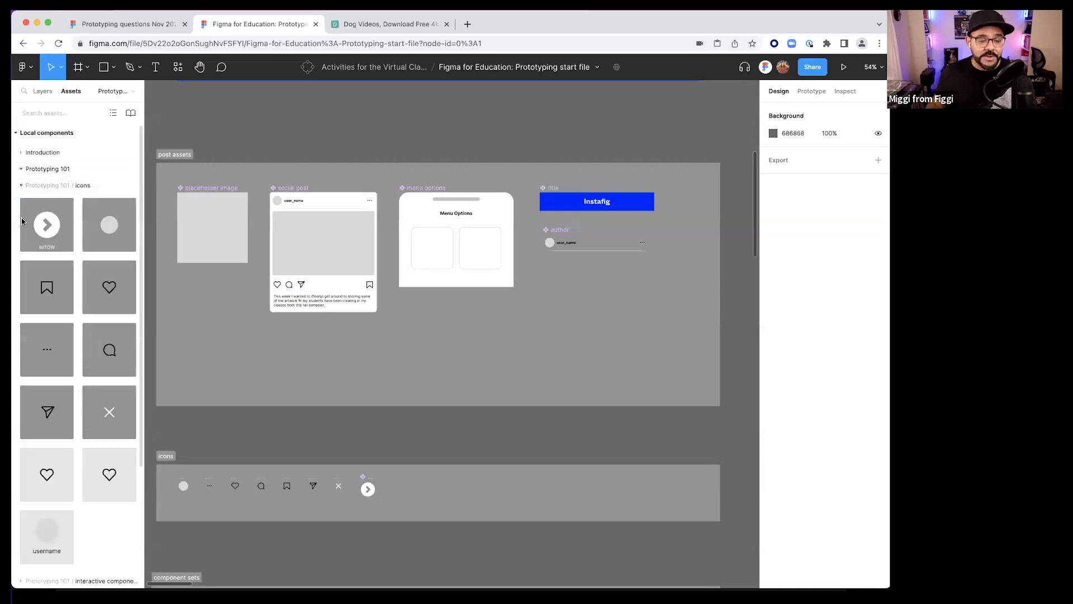
pyautogui.click(22, 186)
# - Place an instance of the social post component on the empty canvas beside the post assets section and resize it to 363 × 377
pyautogui.scroll(-2, 313, 144)
pyautogui.hscroll(1, 312, 144)
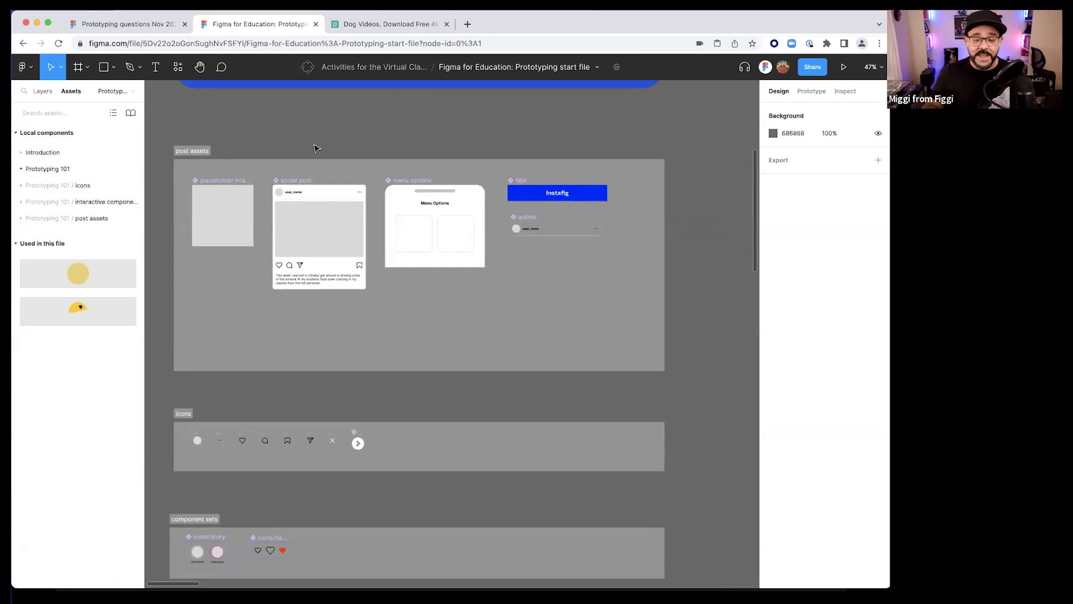
pyautogui.click(317, 197)
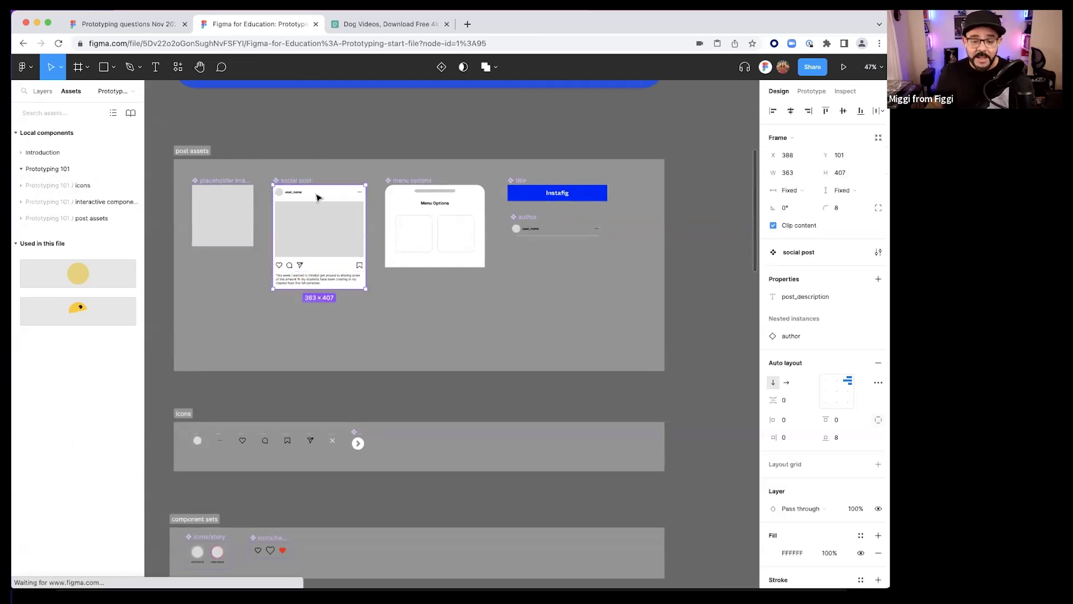
pyautogui.hscroll(2, 317, 197)
pyautogui.moveTo(270, 211); pyautogui.dragTo(481, 240)
pyautogui.scroll(4, 496, 243)
pyautogui.moveTo(479, 319)
pyautogui.mouseDown()
pyautogui.moveTo(479, 395)
pyautogui.moveTo(479, 307)
pyautogui.mouseUp()
pyautogui.moveTo(554, 251); pyautogui.dragTo(584, 253)
# - Inspect and reposition the social post instance on the canvas beside the post assets section, and delete it
pyautogui.scroll(5, 424, 297)
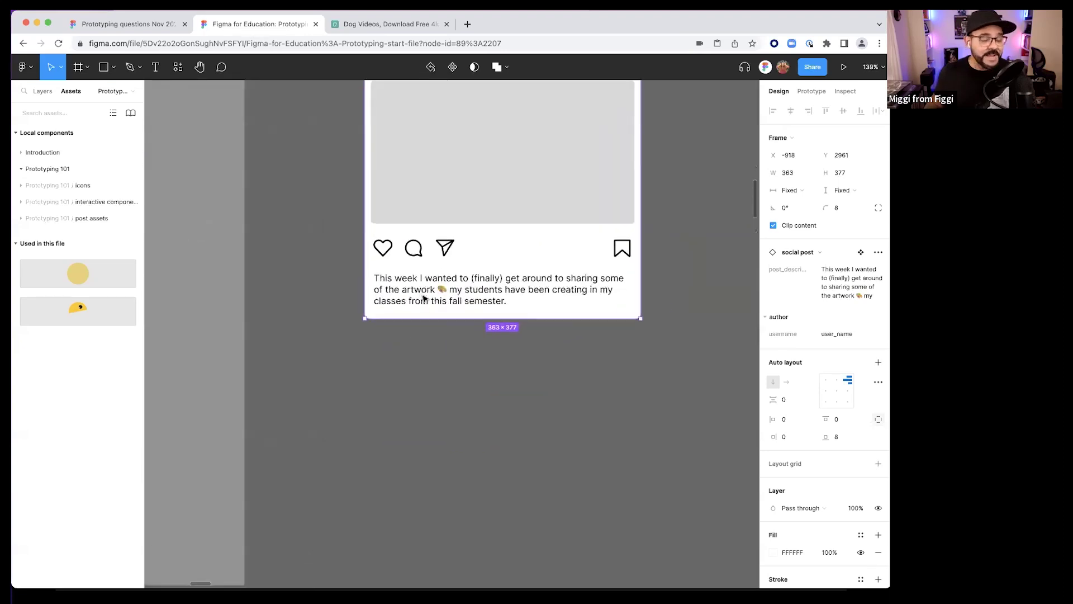
pyautogui.scroll(-4, 458, 290)
pyautogui.scroll(1, 495, 280)
pyautogui.moveTo(538, 136); pyautogui.dragTo(521, 171)
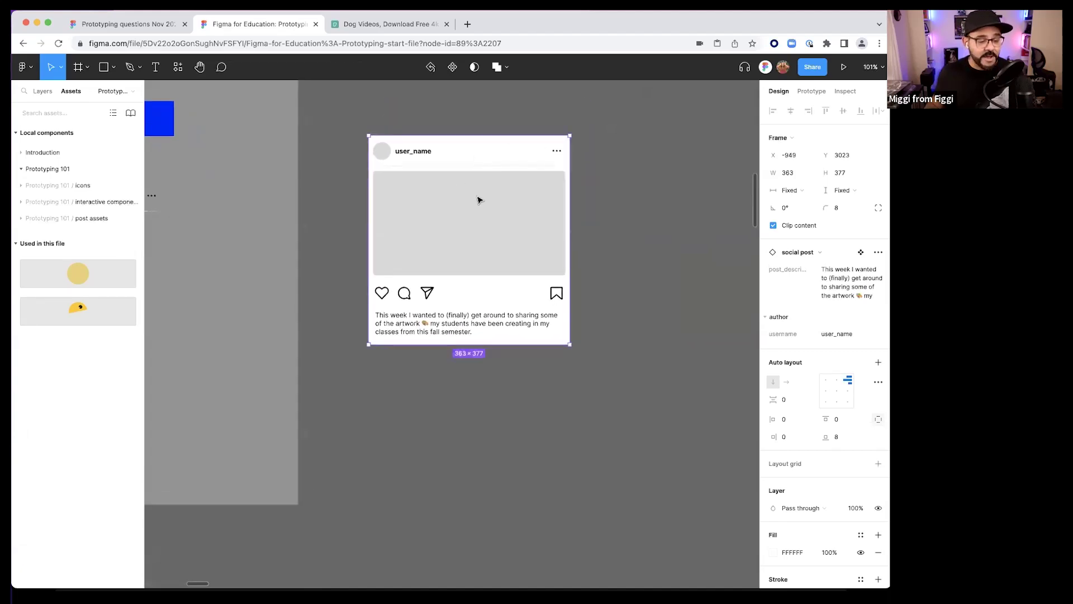
pyautogui.scroll(-3, 472, 208)
pyautogui.press('Delete')
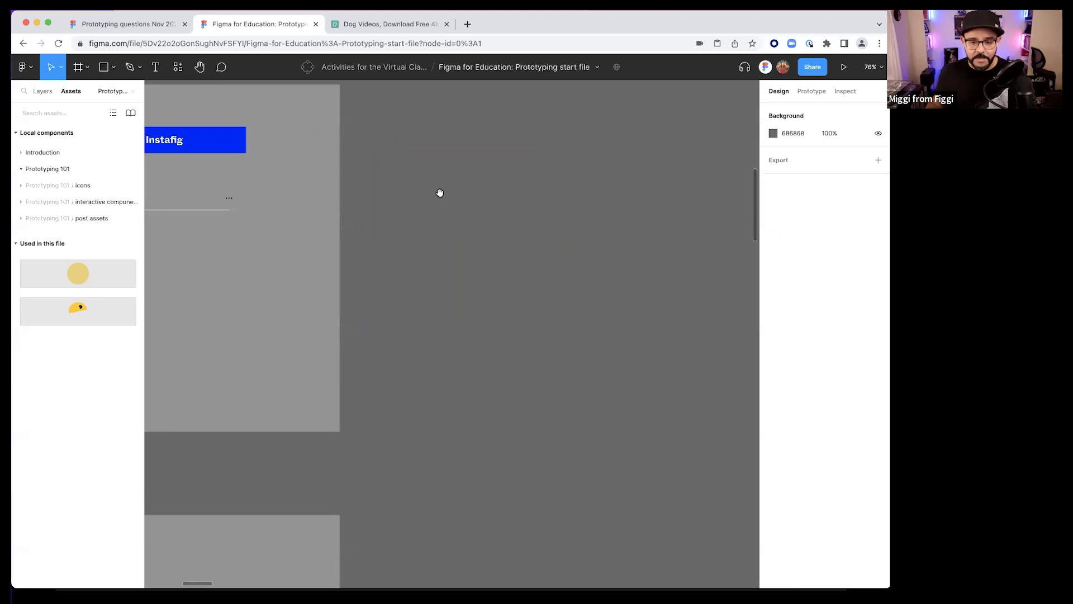
# - Examine the icons, component sets and Helpful tutorials to get started sections of the Prototyping 101 page
pyautogui.scroll(-3, 438, 192)
pyautogui.moveTo(168, 305); pyautogui.dragTo(471, 284)
pyautogui.scroll(-3, 471, 284)
pyautogui.hscroll(-3, 471, 284)
pyautogui.scroll(5, 302, 229)
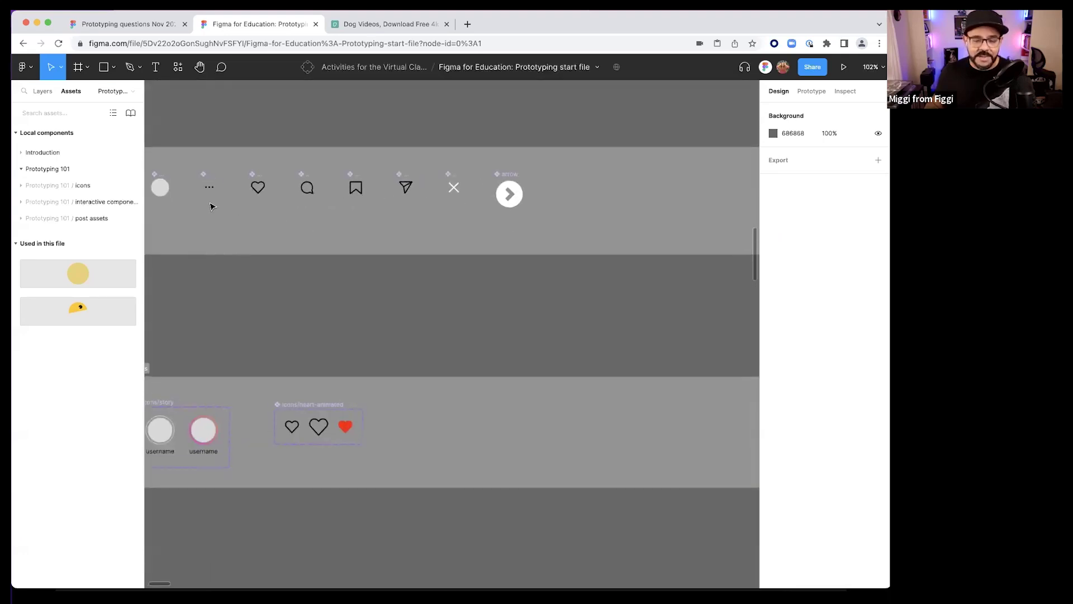
pyautogui.scroll(-5, 561, 224)
pyautogui.hscroll(-3, 561, 225)
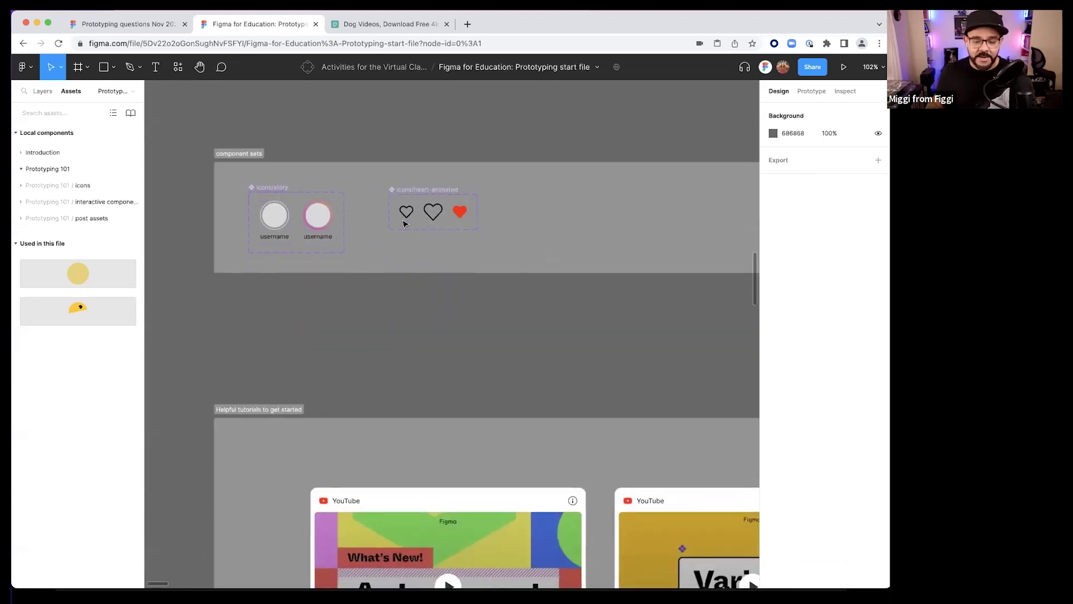
pyautogui.scroll(-5, 438, 238)
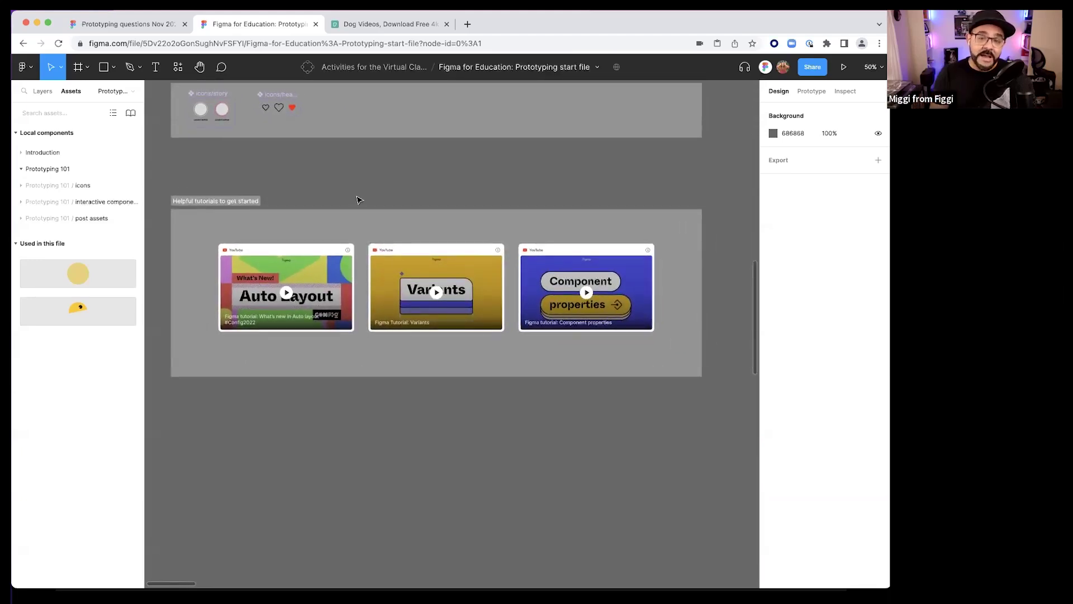
pyautogui.scroll(1, 311, 264)
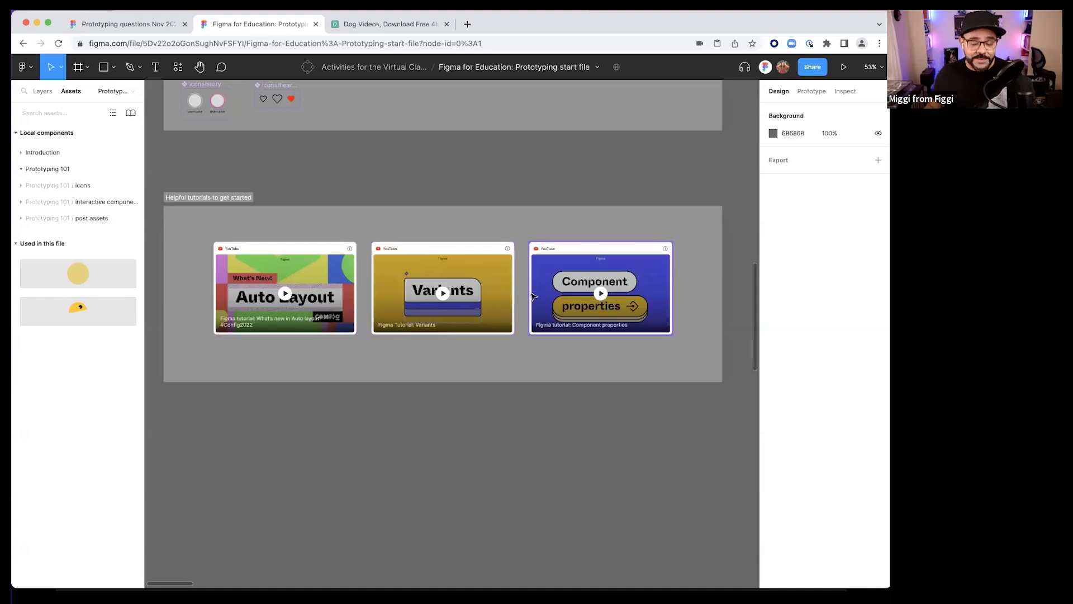
# - Examine the Today's example section with its Home frame and Puppy gallery frames, and show the file's pages and layers
pyautogui.scroll(-5, 533, 296)
pyautogui.moveTo(715, 85); pyautogui.dragTo(380, 435)
pyautogui.moveTo(545, 283); pyautogui.dragTo(241, 584)
pyautogui.scroll(-5, 441, 335)
pyautogui.scroll(-3, 444, 376)
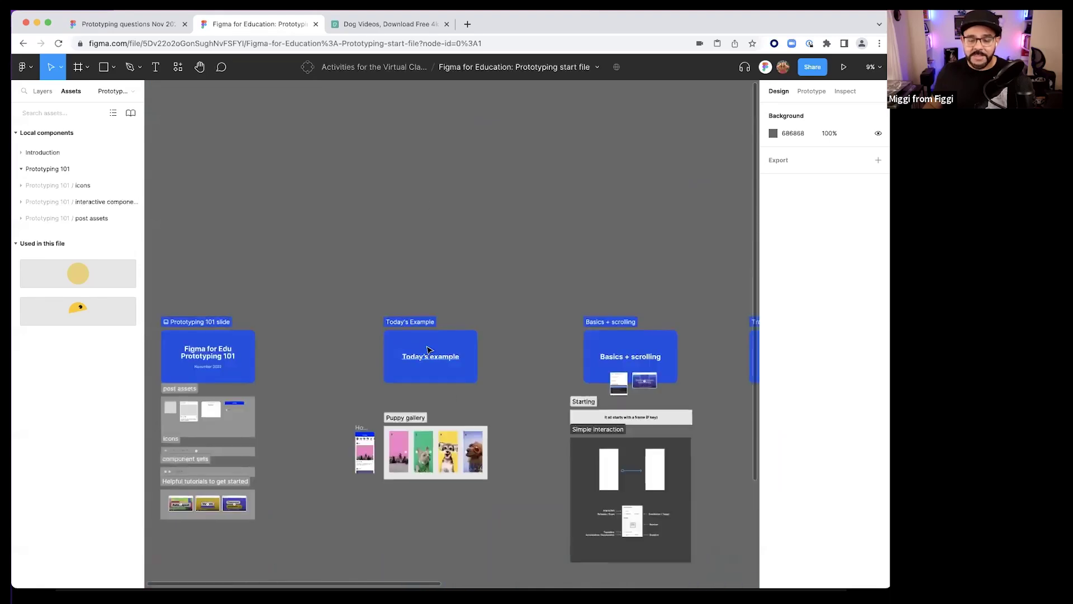
pyautogui.scroll(8, 427, 350)
pyautogui.scroll(-3, 424, 408)
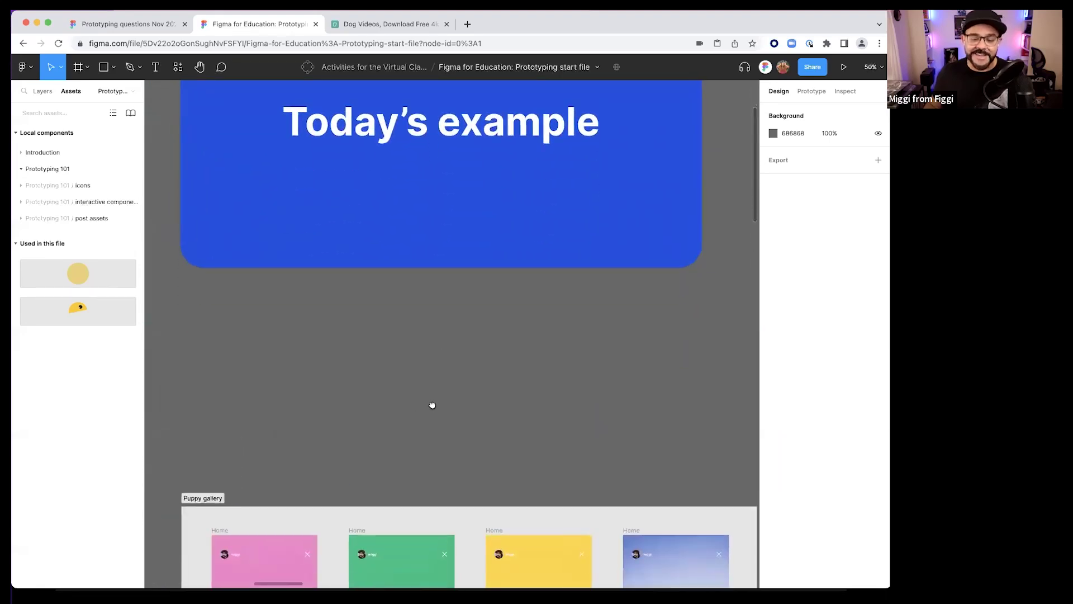
pyautogui.scroll(-5, 432, 404)
pyautogui.scroll(-2, 455, 229)
pyautogui.scroll(-1, 469, 218)
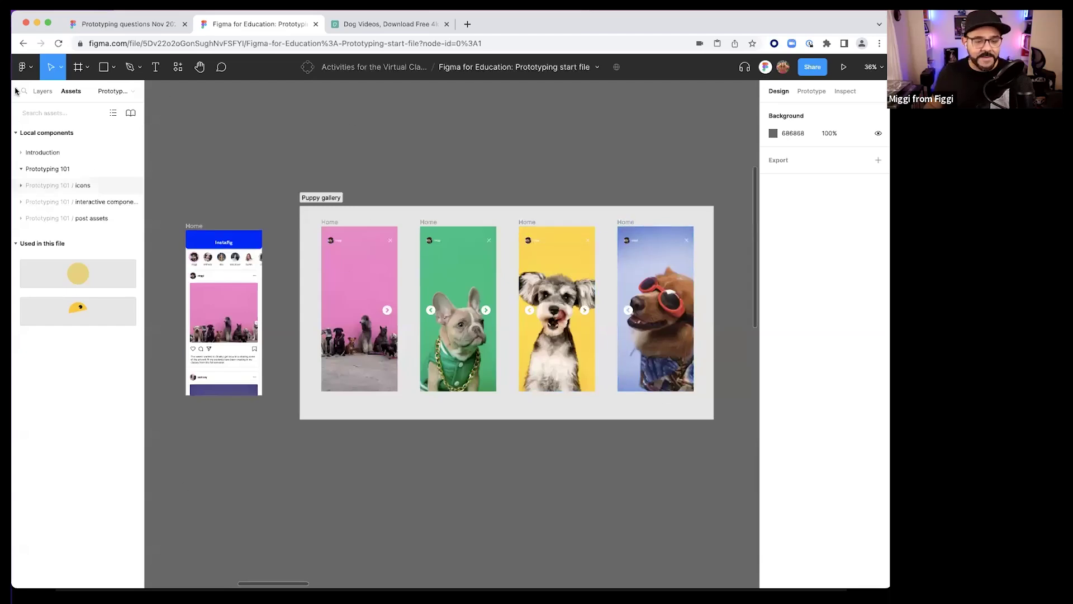
pyautogui.click(40, 91)
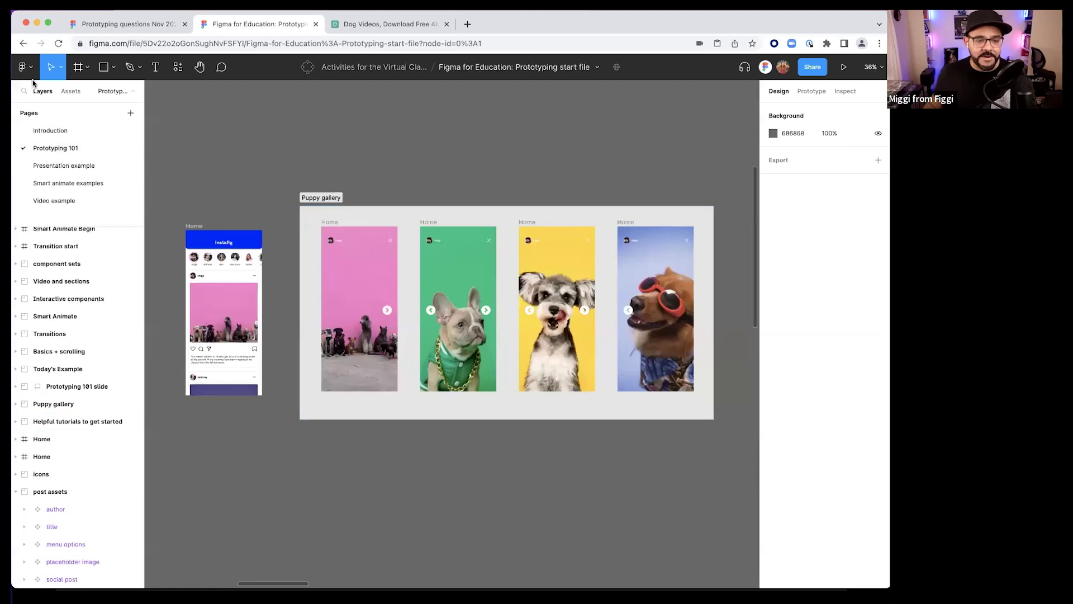
pyautogui.click(103, 66)
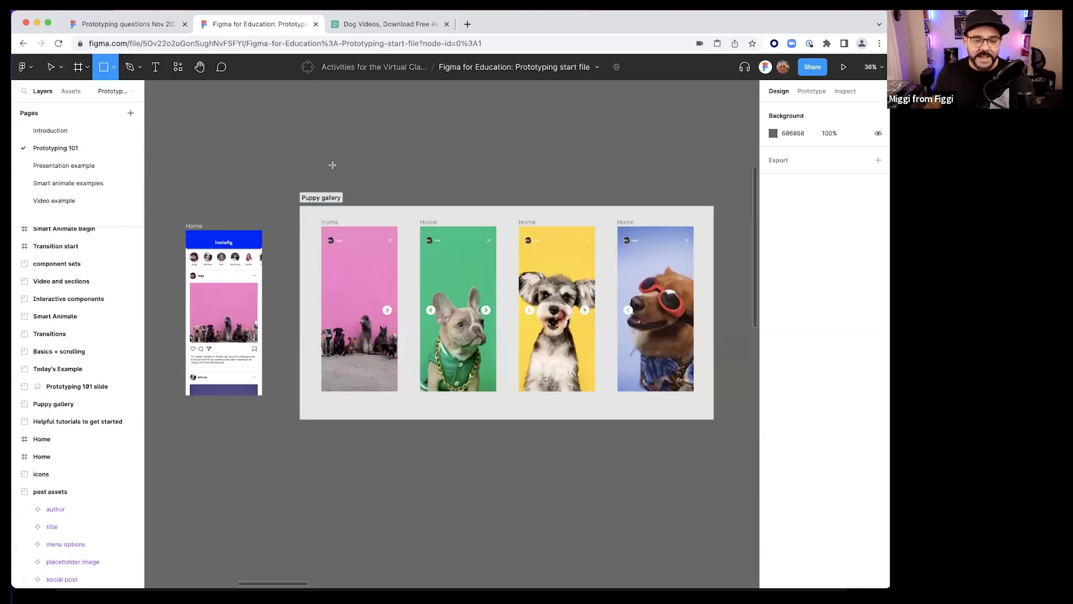
pyautogui.moveTo(298, 123); pyautogui.dragTo(359, 163)
pyautogui.press('BackSpace')
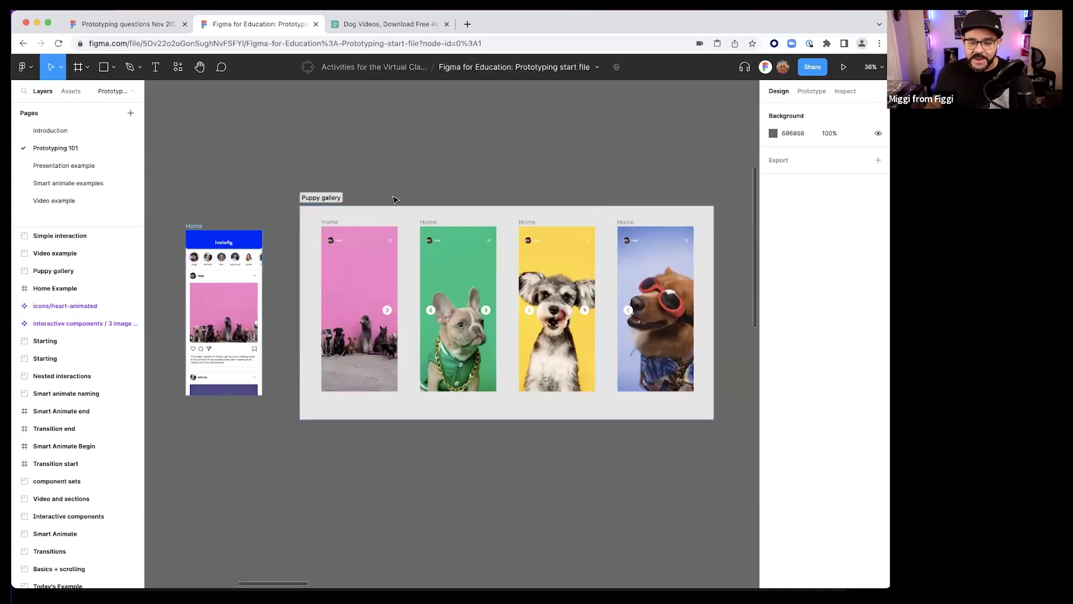
# - Show the prototype connections of the Instafig Home frame and Puppy gallery, and play the First example flow
pyautogui.click(809, 92)
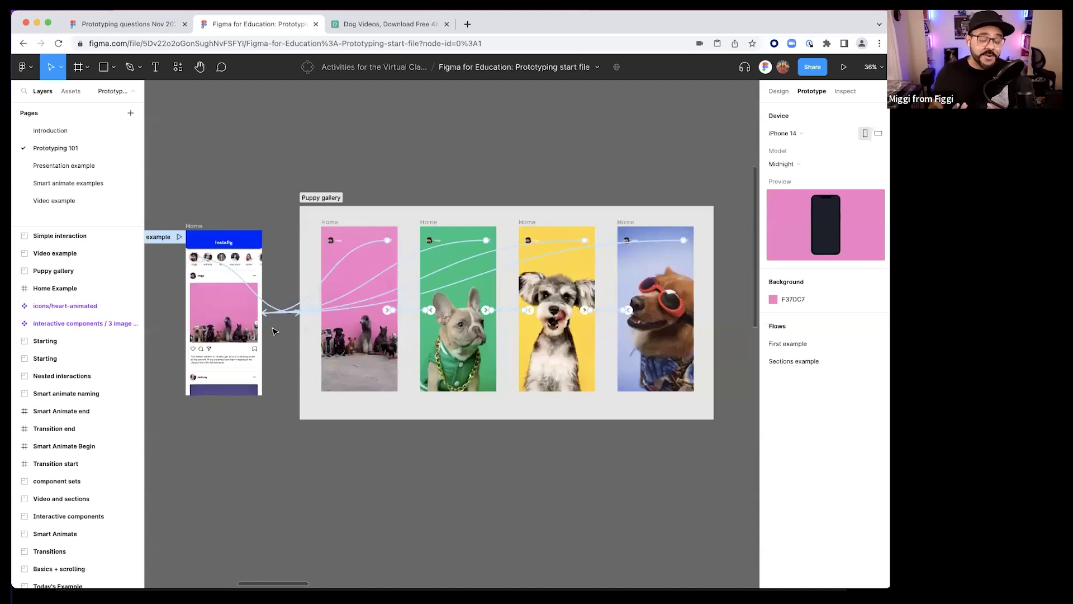
pyautogui.hscroll(-2, 220, 207)
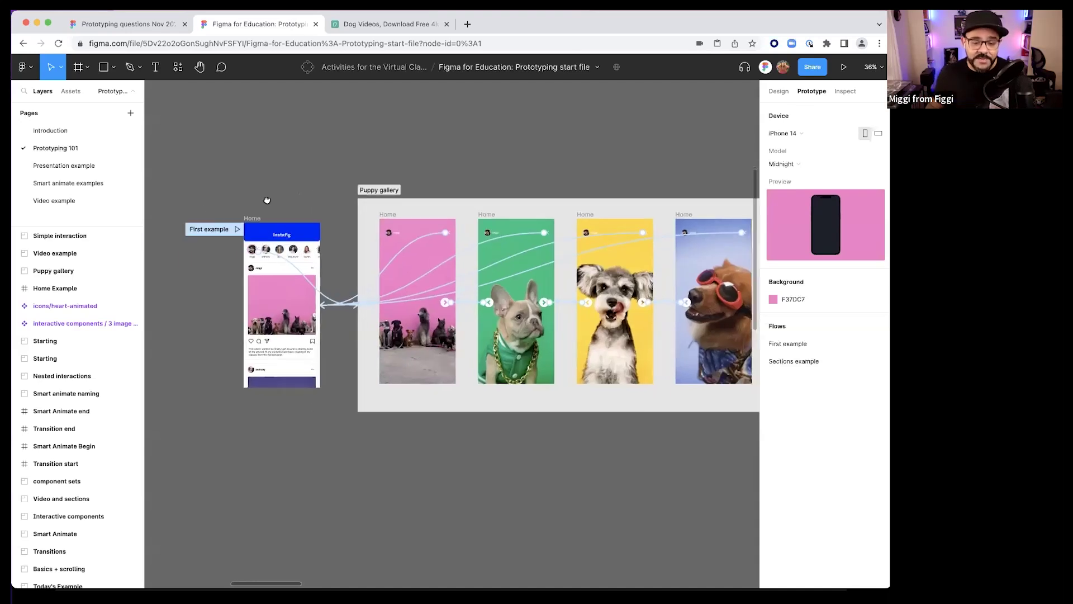
pyautogui.click(236, 229)
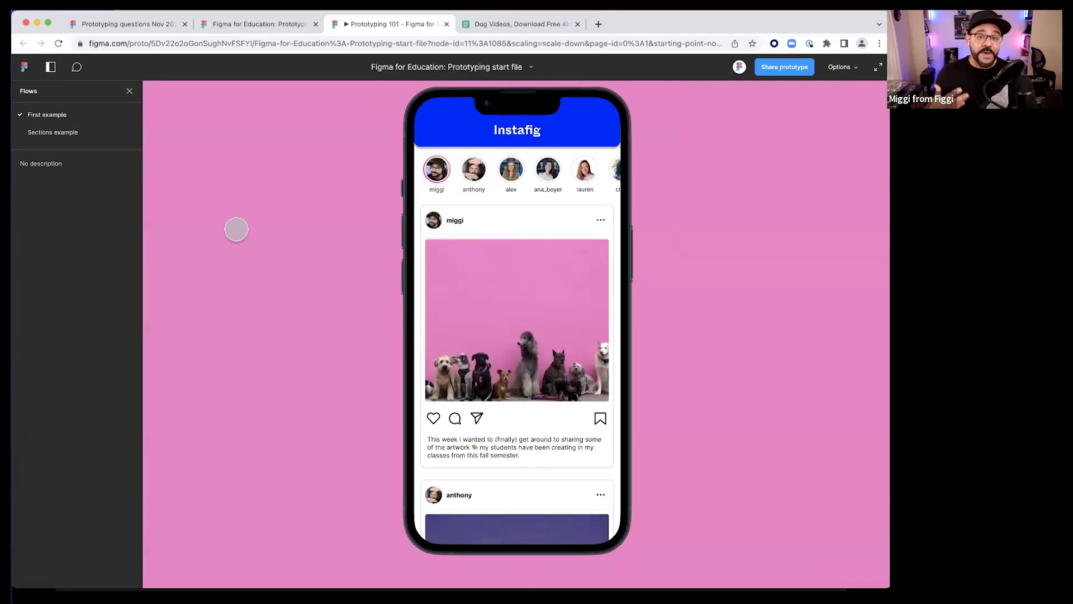
# - Test the vertical scrolling of the Instafig feed in the prototype, going to the last post and back to the first
pyautogui.scroll(-1, 526, 423)
pyautogui.scroll(-10, 526, 424)
pyautogui.scroll(10, 535, 273)
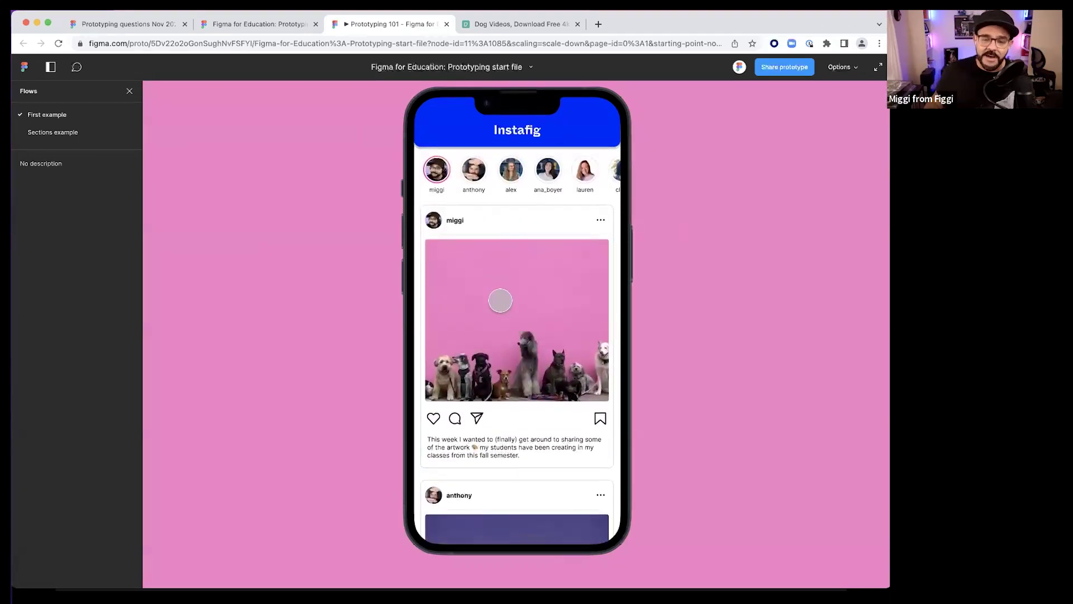
pyautogui.scroll(-1, 475, 246)
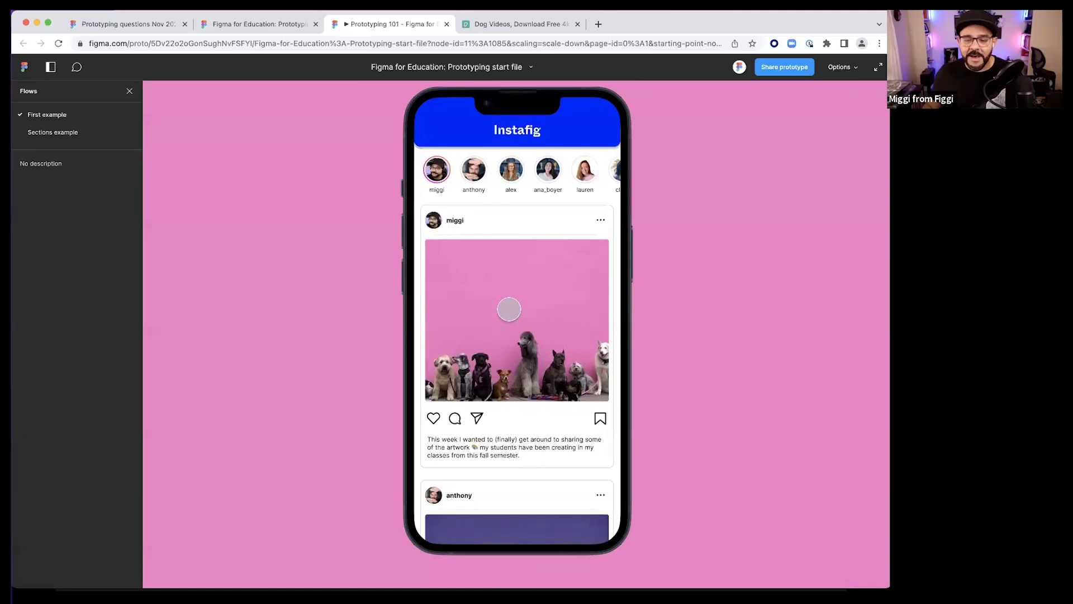
pyautogui.scroll(-10, 508, 309)
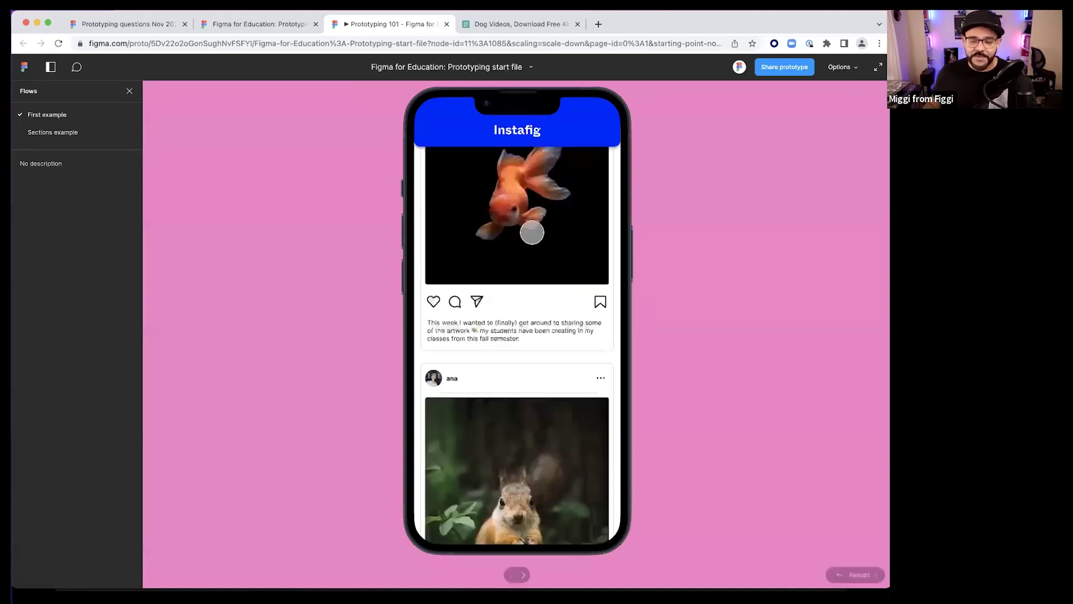
pyautogui.scroll(-5, 525, 252)
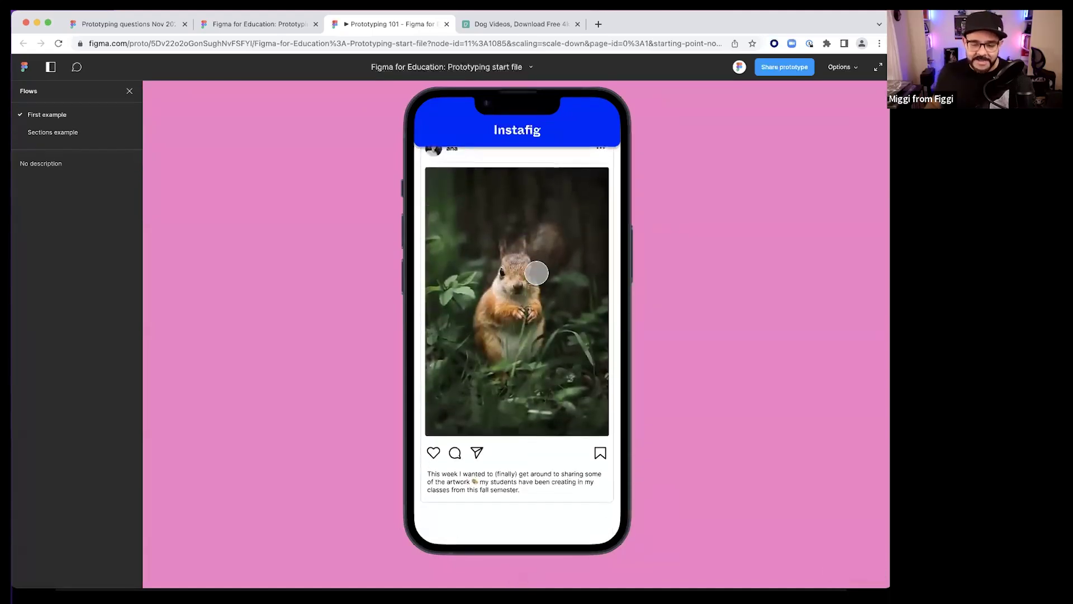
pyautogui.scroll(15, 537, 272)
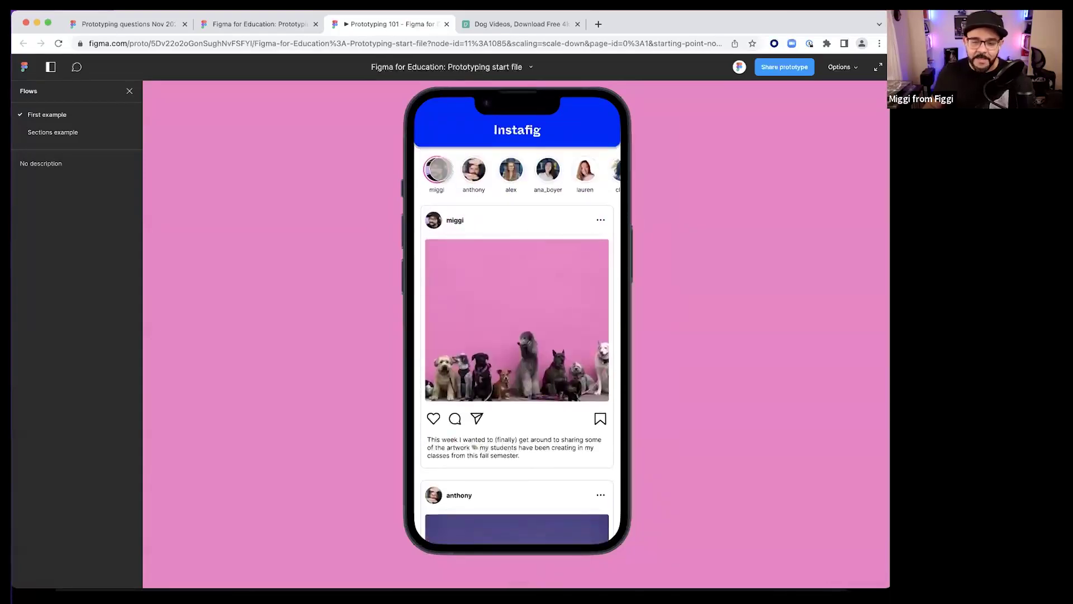
# - Open the first story in the prototype, go forward to the last dog image and back to the first, and close the story
pyautogui.click(437, 169)
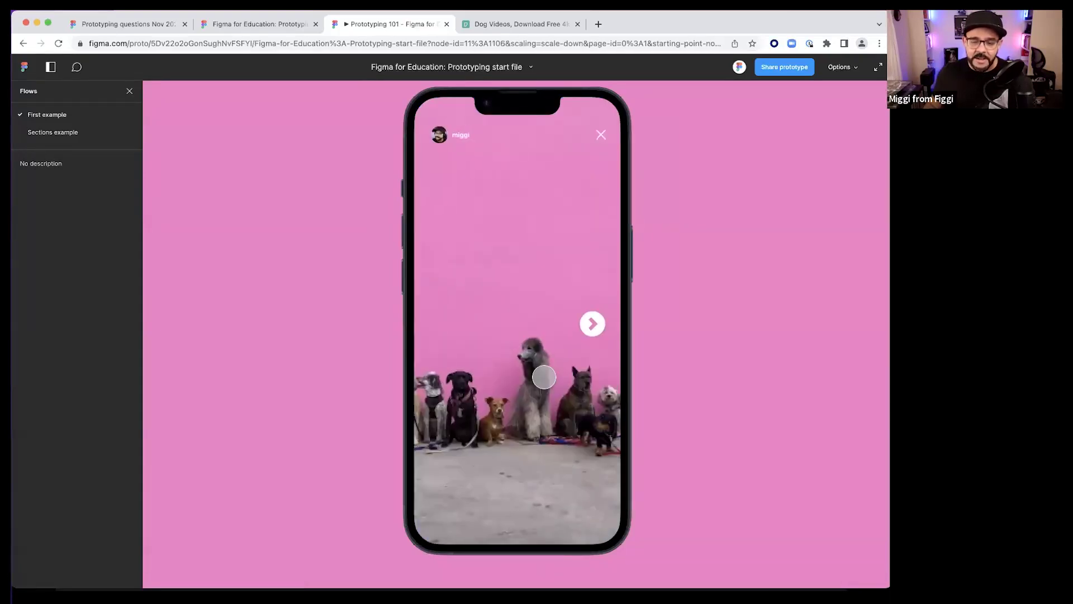
pyautogui.click(591, 325)
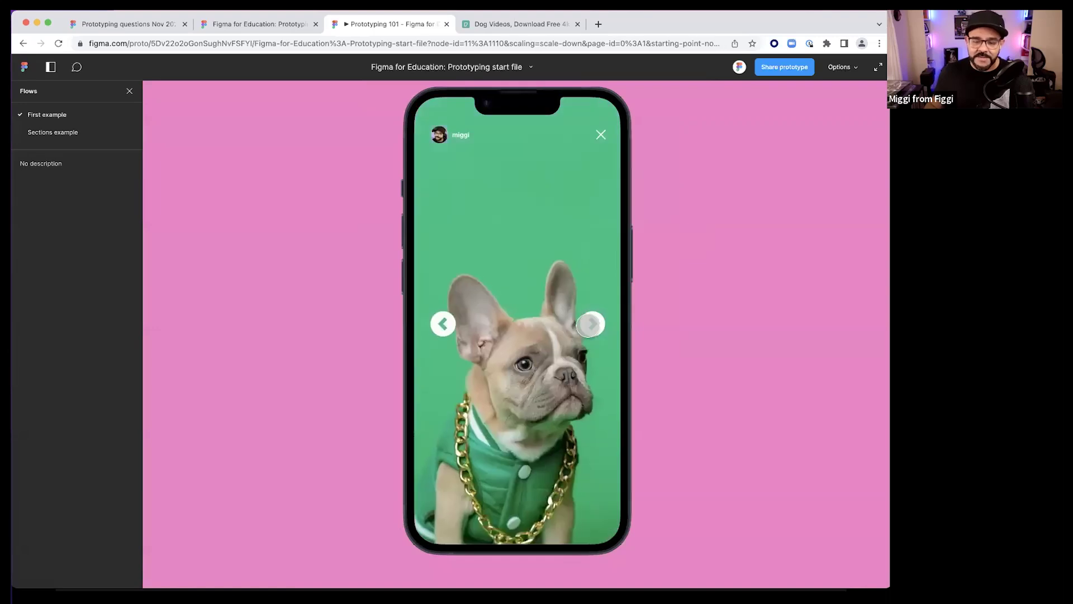
pyautogui.click(591, 323)
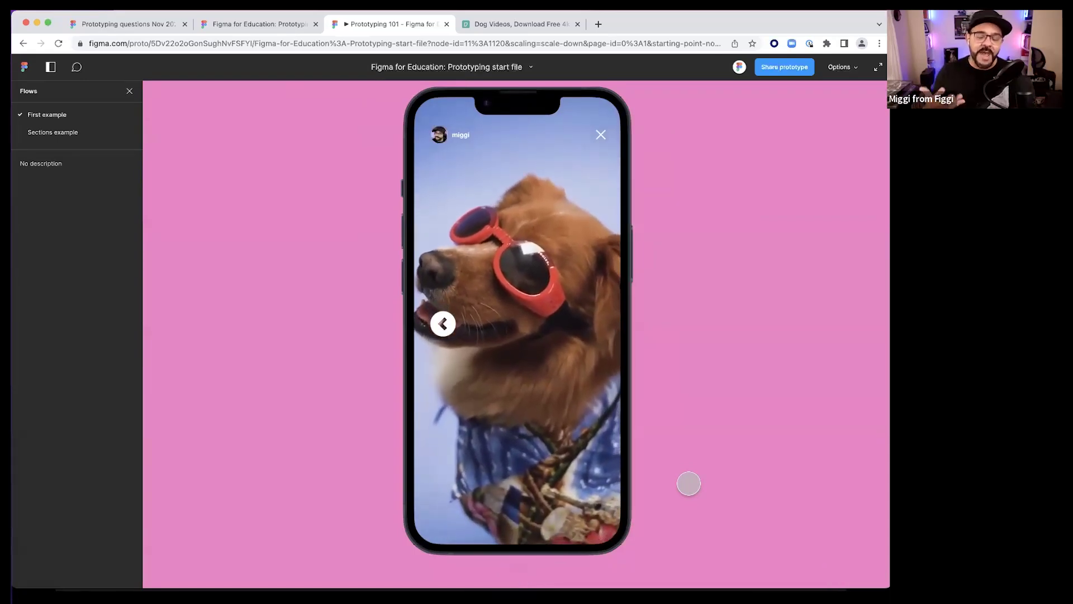
pyautogui.click(442, 323)
pyautogui.click(442, 323)
pyautogui.click(441, 323)
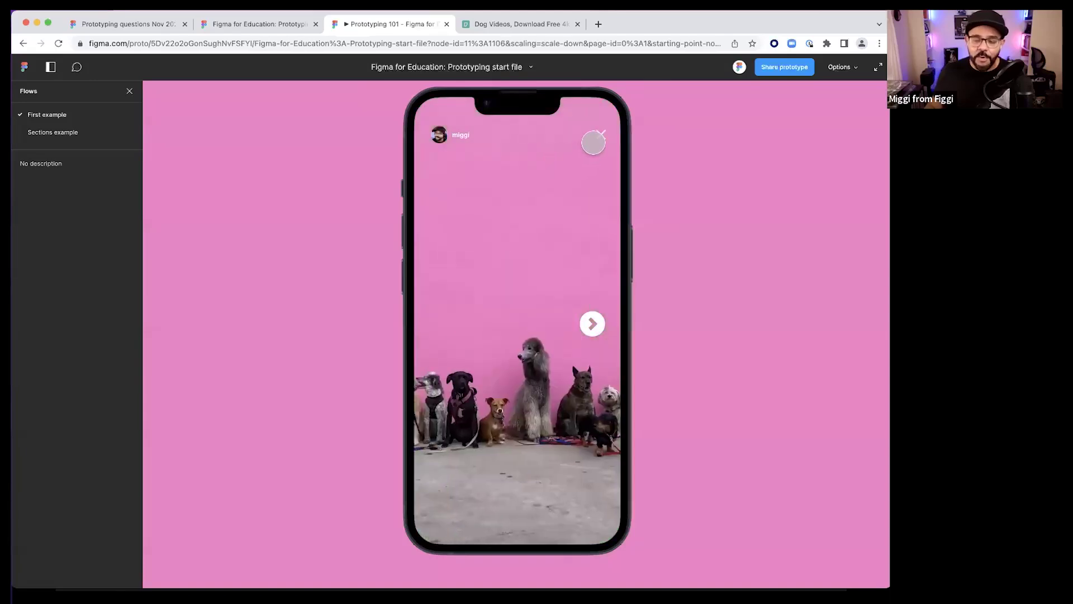
pyautogui.click(597, 137)
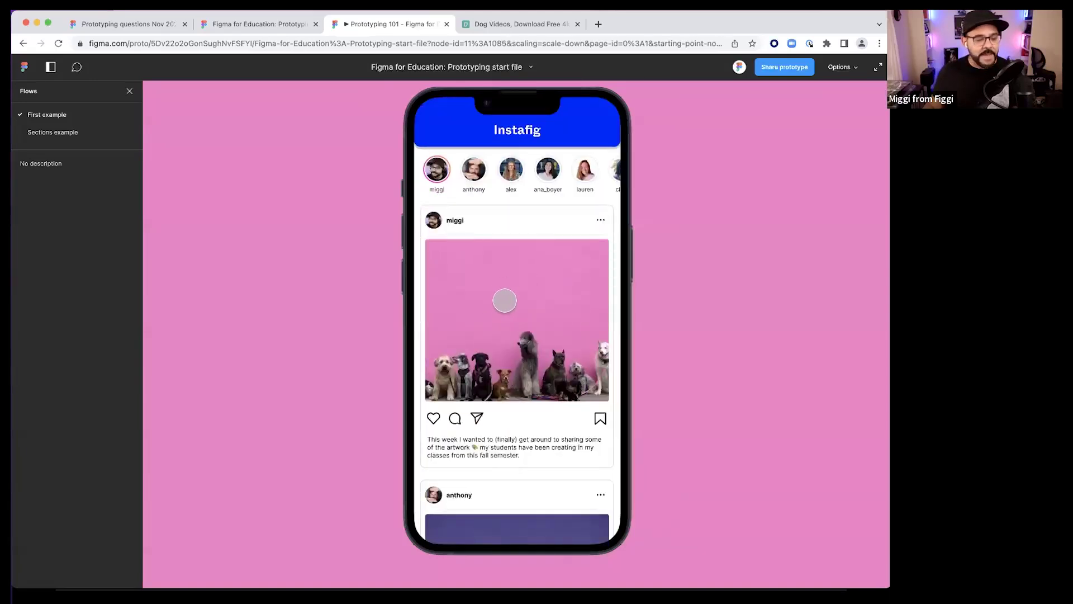
# - Like the first post in the Instafig prototype feed and close the prototype preview
pyautogui.moveTo(510, 307); pyautogui.dragTo(493, 256)
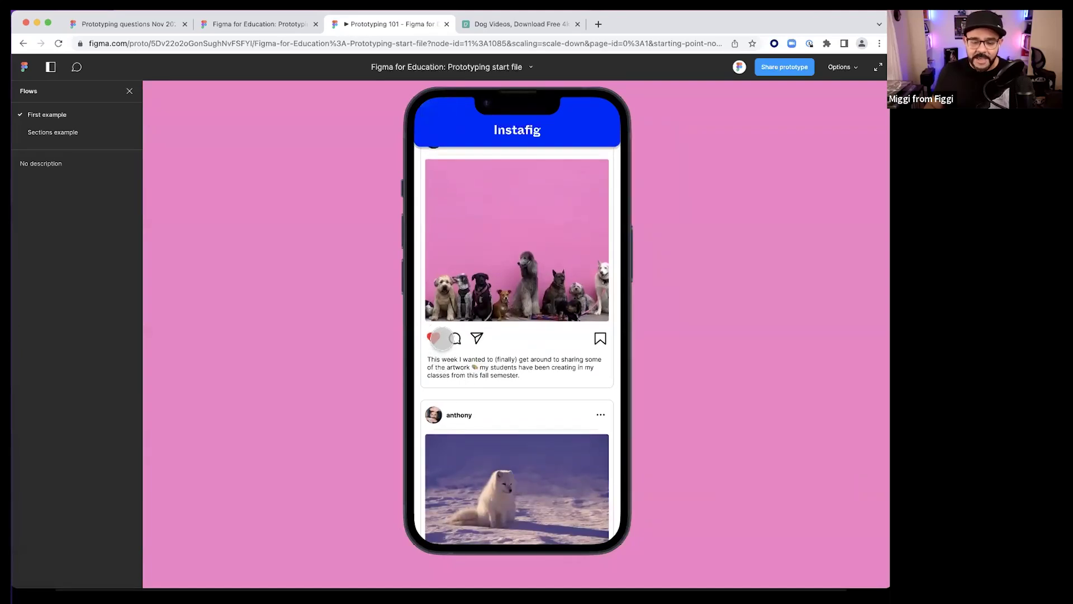
pyautogui.click(434, 339)
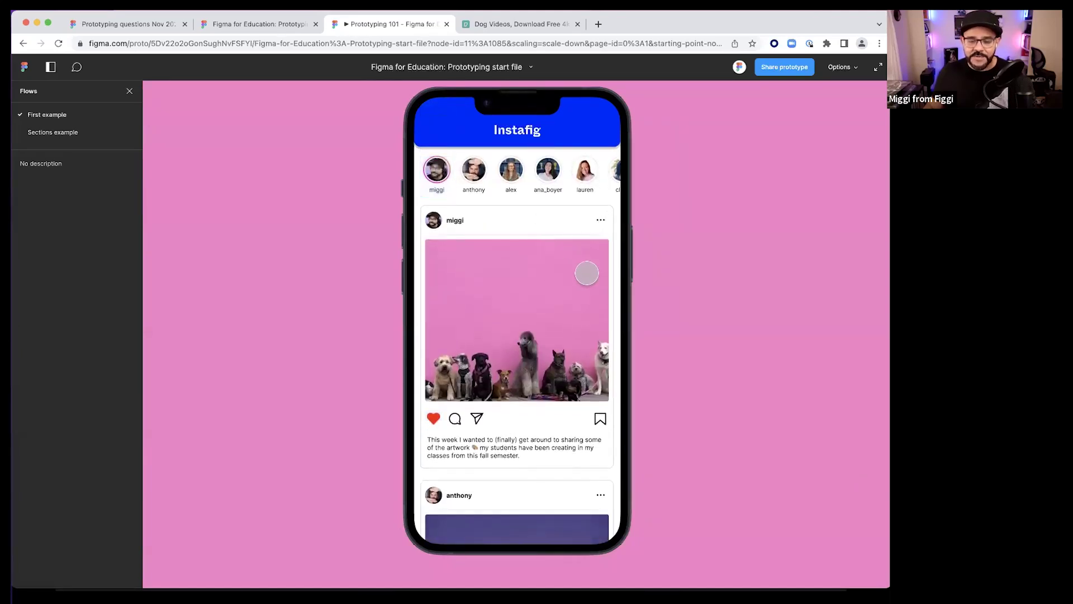
pyautogui.press('super+w')
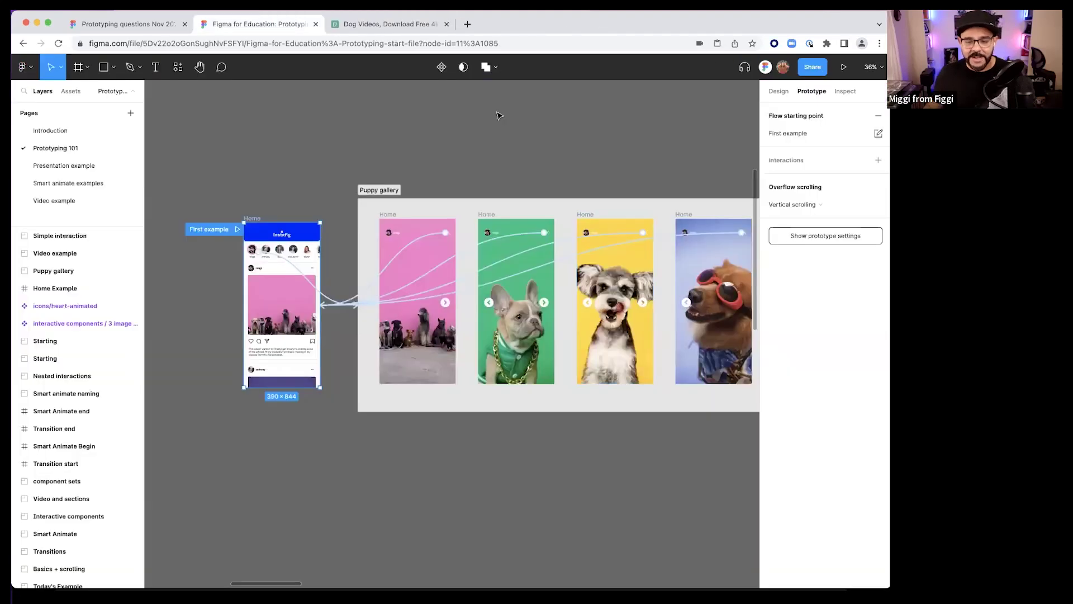
# - Examine the Basics + scrolling section, focusing on the Overflow scrolling options and the Device Frames and Scrolling tutorial card
pyautogui.hscroll(2, 491, 152)
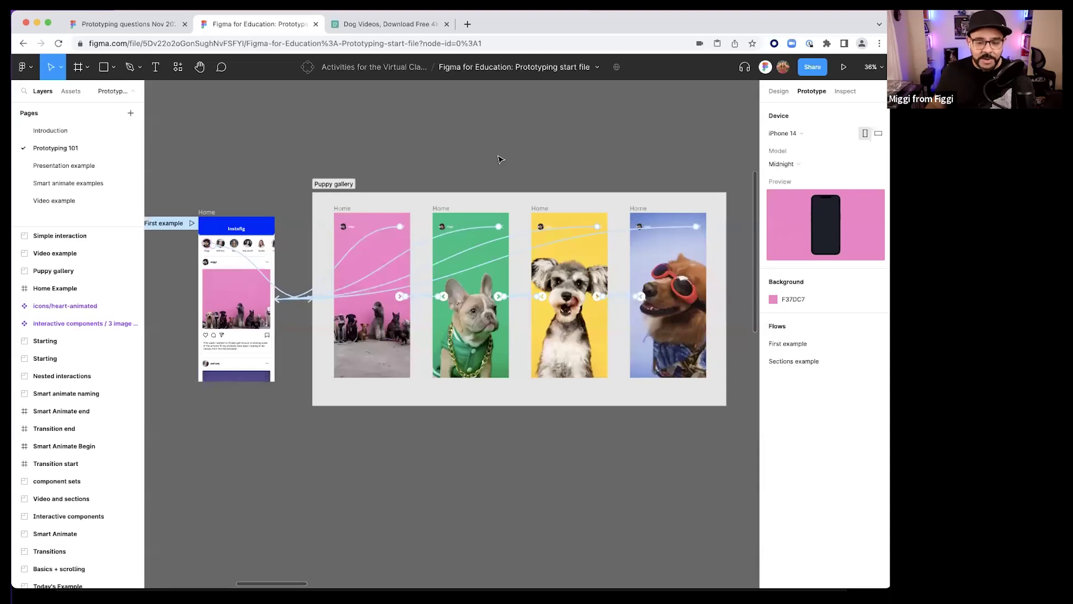
pyautogui.scroll(-5, 524, 155)
pyautogui.scroll(5, 402, 269)
pyautogui.hscroll(10, 402, 268)
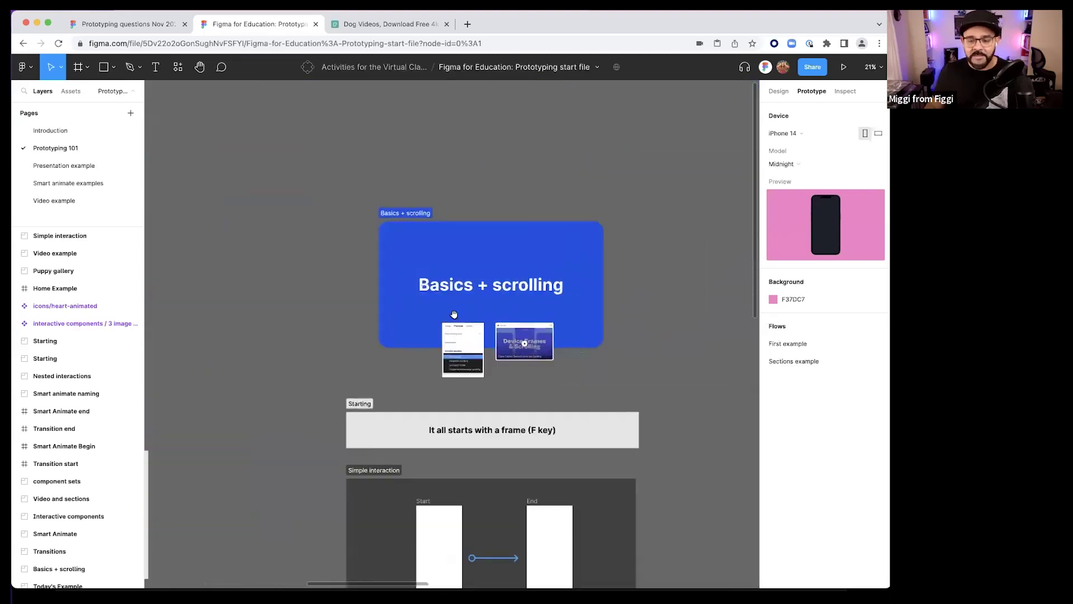
pyautogui.scroll(5, 343, 267)
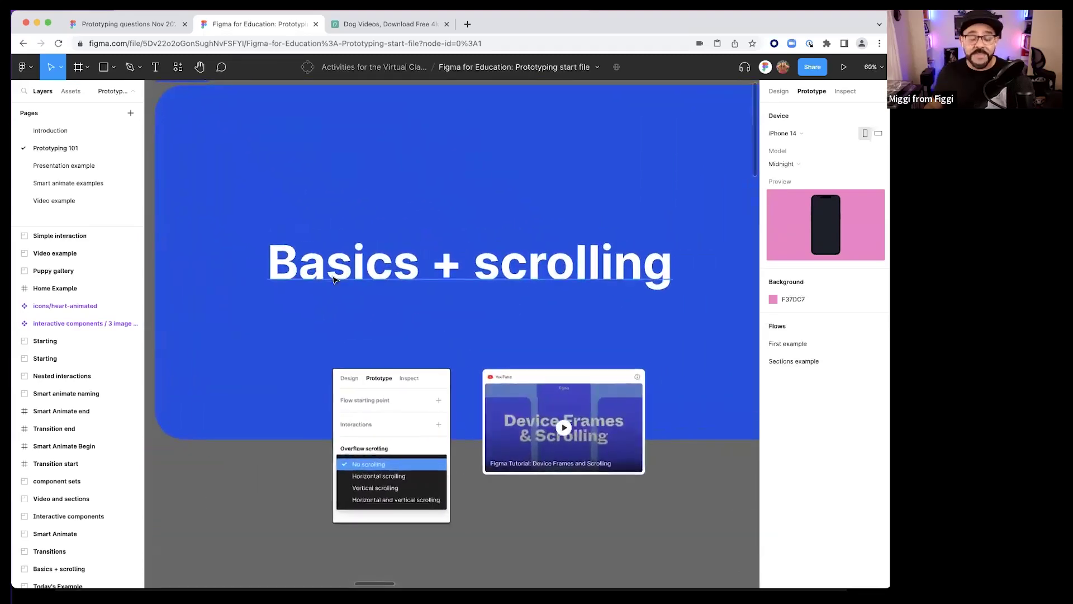
pyautogui.hscroll(2, 380, 272)
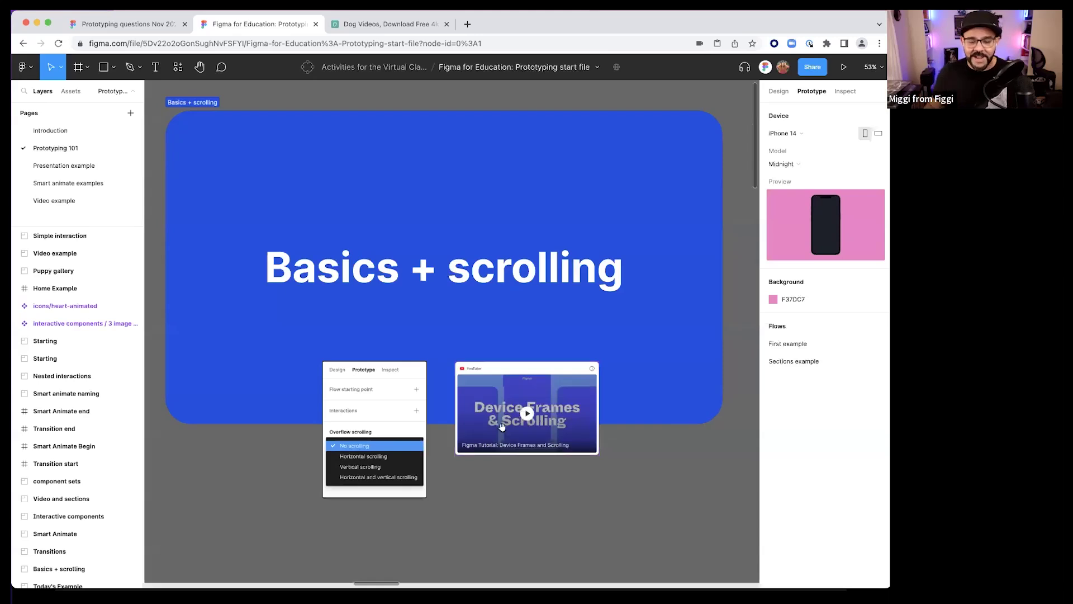
pyautogui.scroll(5, 523, 412)
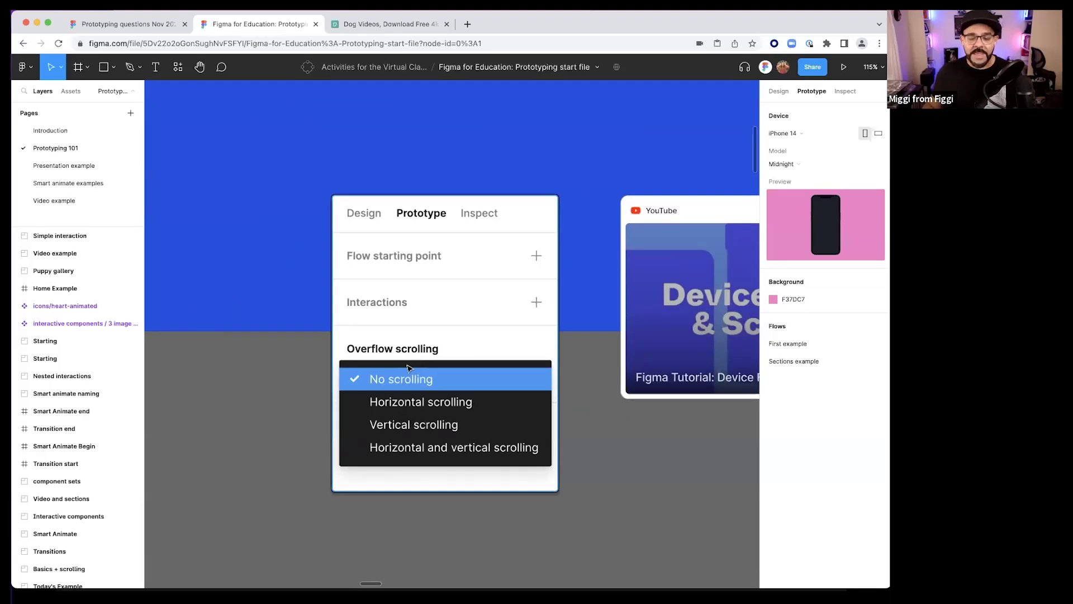
pyautogui.scroll(-6, 407, 368)
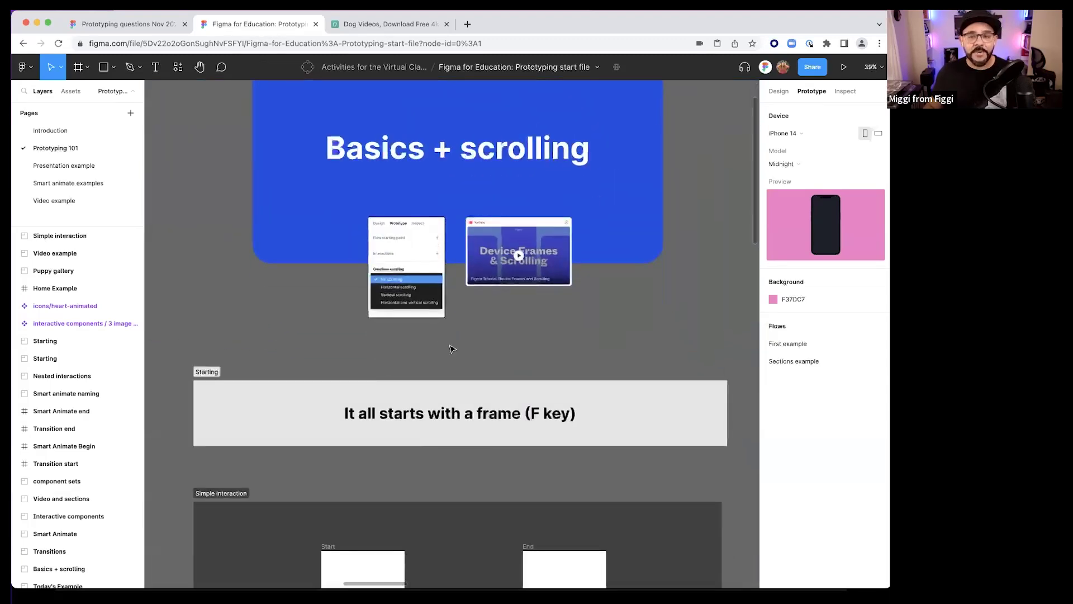
# - Delete the Start and End frames and the arrow between them from the Simple interaction section
pyautogui.scroll(-10, 447, 414)
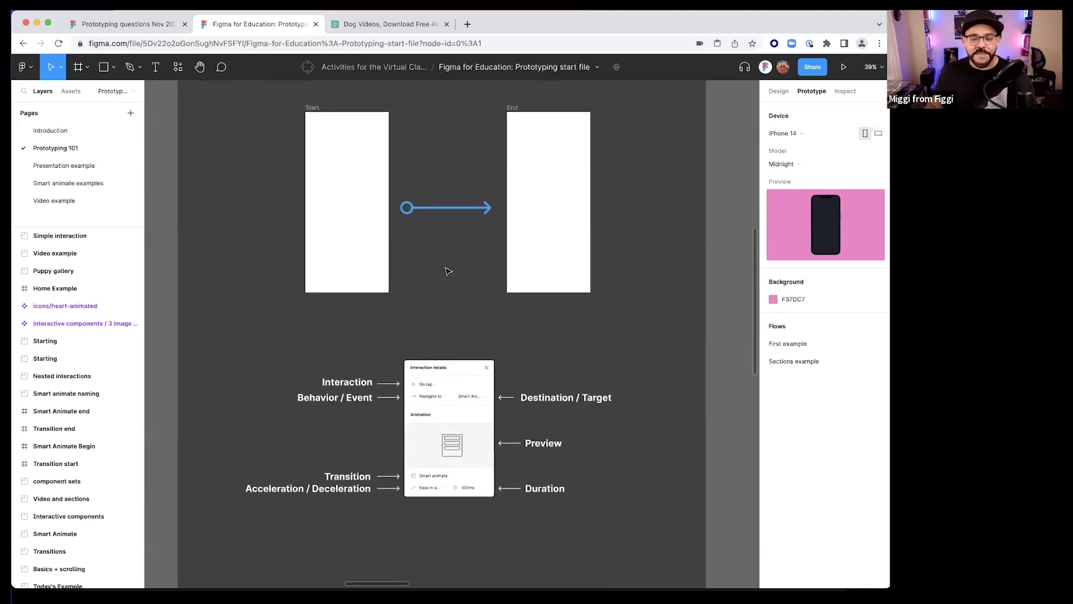
pyautogui.scroll(2, 416, 263)
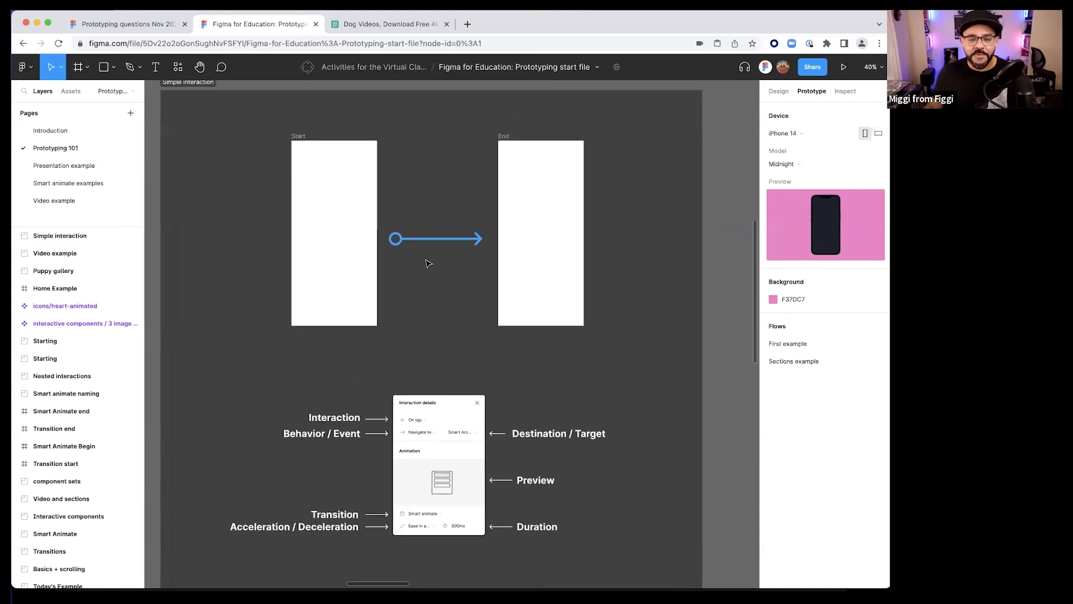
pyautogui.click(326, 203)
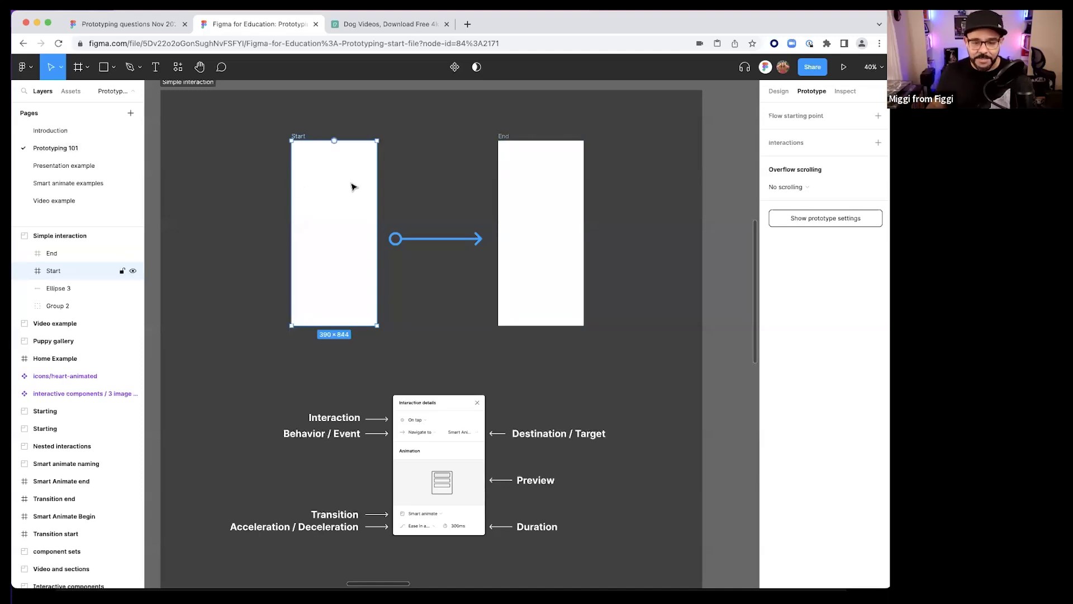
pyautogui.moveTo(352, 183); pyautogui.dragTo(345, 219)
pyautogui.scroll(-3, 324, 237)
pyautogui.click(261, 203)
pyautogui.moveTo(261, 203); pyautogui.dragTo(529, 317)
pyautogui.press('Delete')
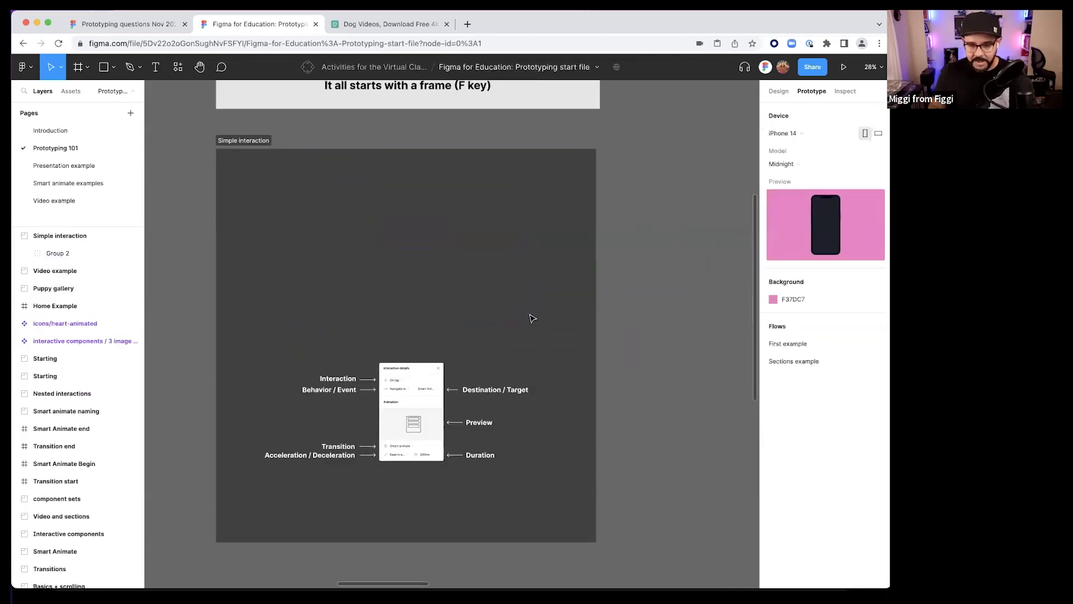
# - Draw a frame about 339 × 836 in the Simple interaction section and name it Start
pyautogui.scroll(3, 307, 190)
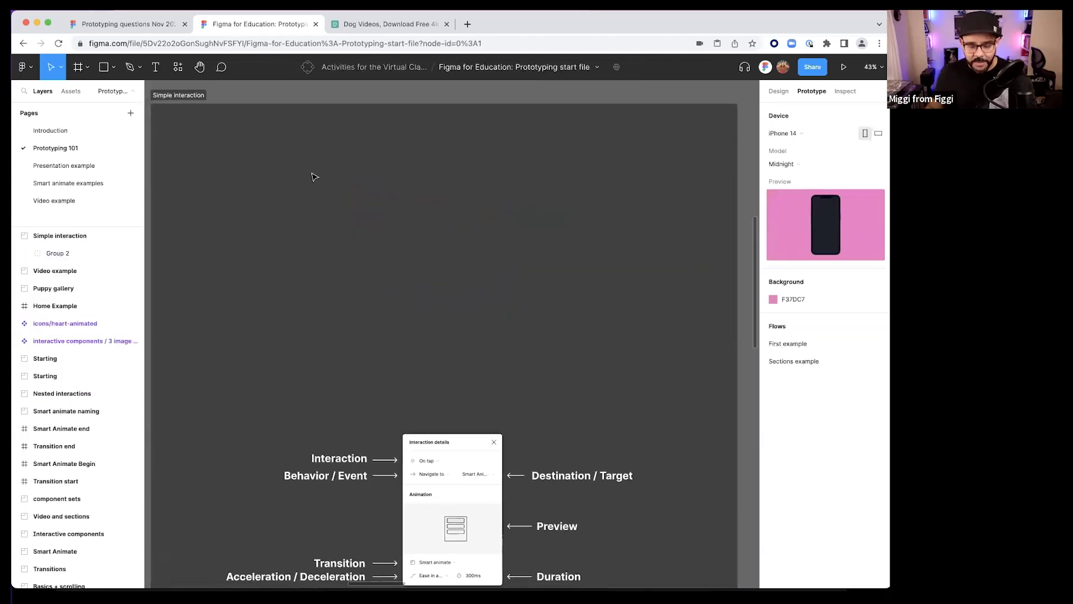
pyautogui.press('f')
pyautogui.moveTo(277, 181)
pyautogui.mouseDown()
pyautogui.moveTo(336, 248)
pyautogui.moveTo(357, 376)
pyautogui.mouseUp()
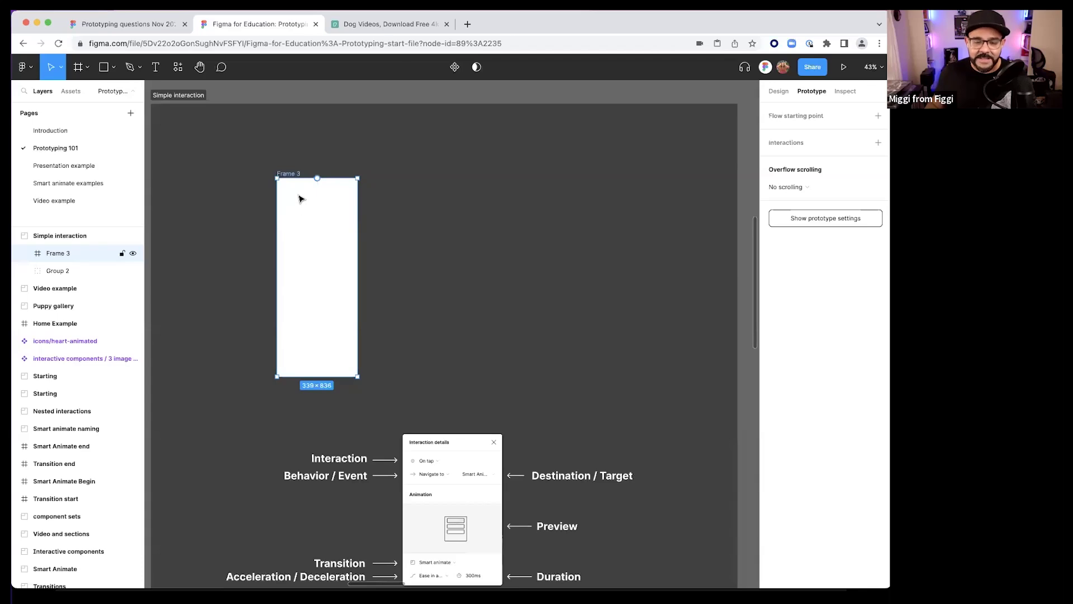
pyautogui.press('super+r')
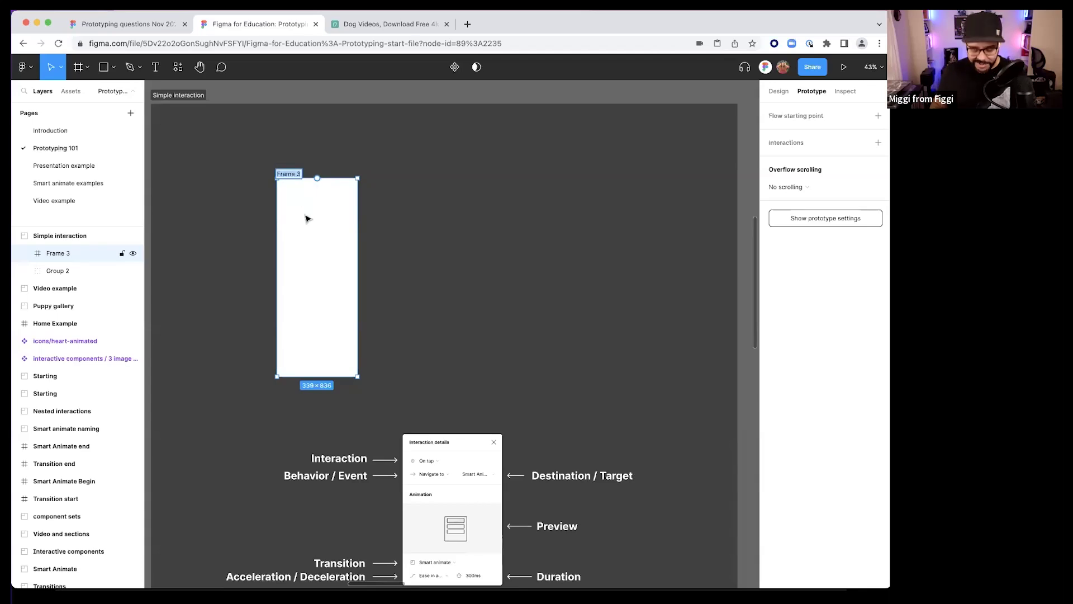
pyautogui.scroll(5, 296, 208)
pyautogui.write('Start')
pyautogui.click(334, 122)
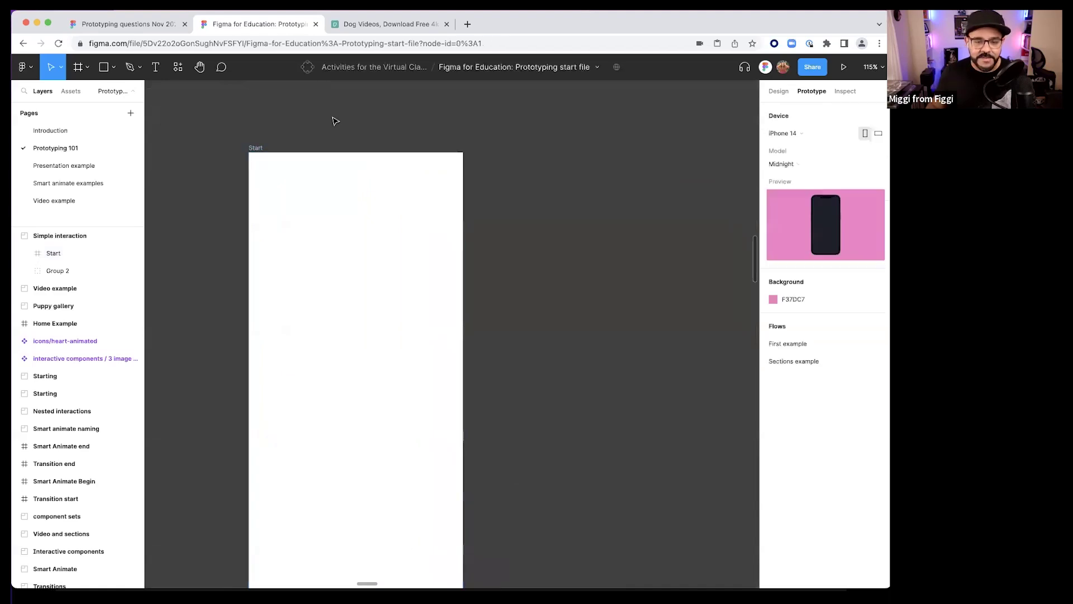
# - Open figma.com in a new browser tab, enlarge the page zoom to 150%, and return to the prototyping start file
pyautogui.click(468, 24)
pyautogui.write('figma.c')
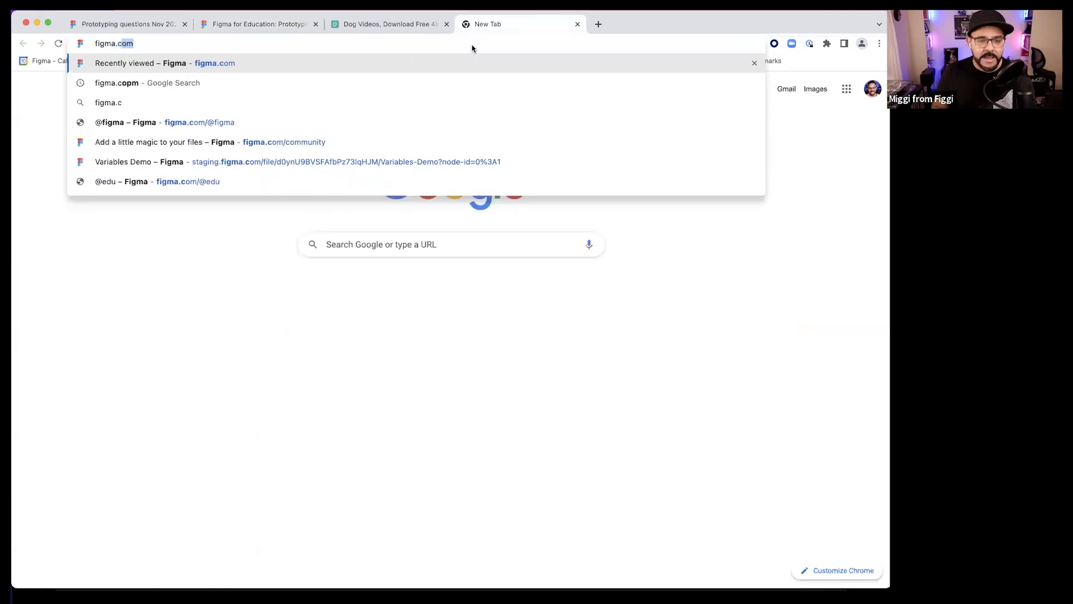
pyautogui.press('Return')
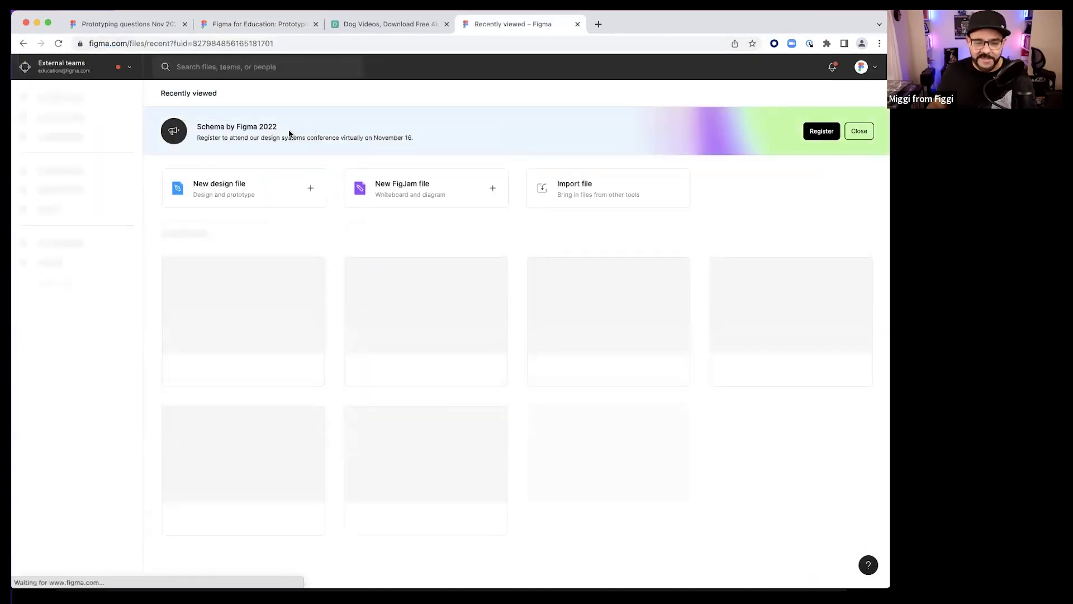
pyautogui.press('super+equal')
pyautogui.press('super+equal')
pyautogui.press('super+equal')
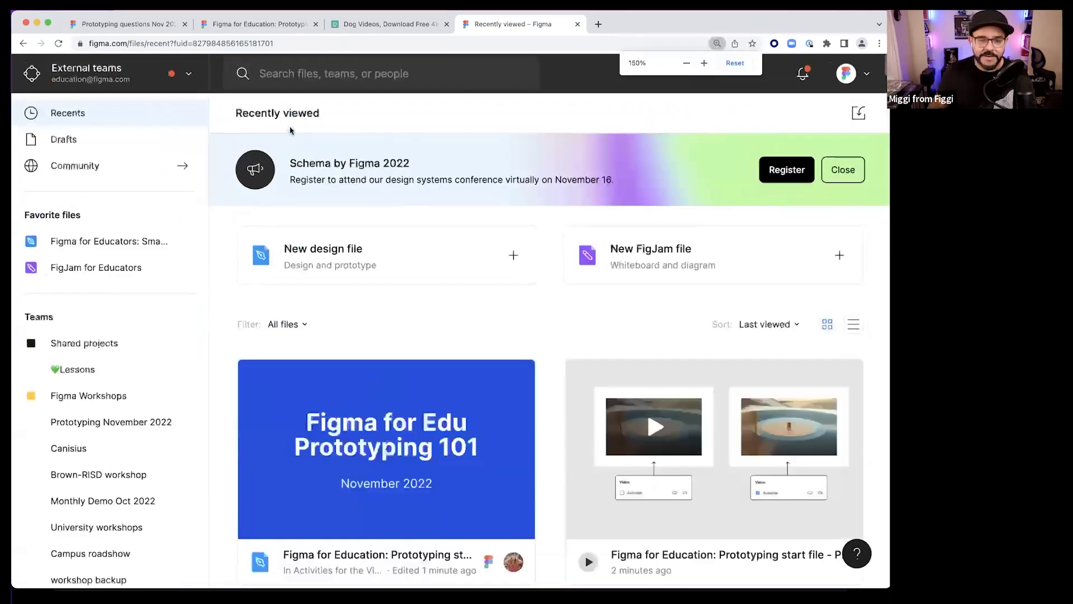
pyautogui.click(258, 24)
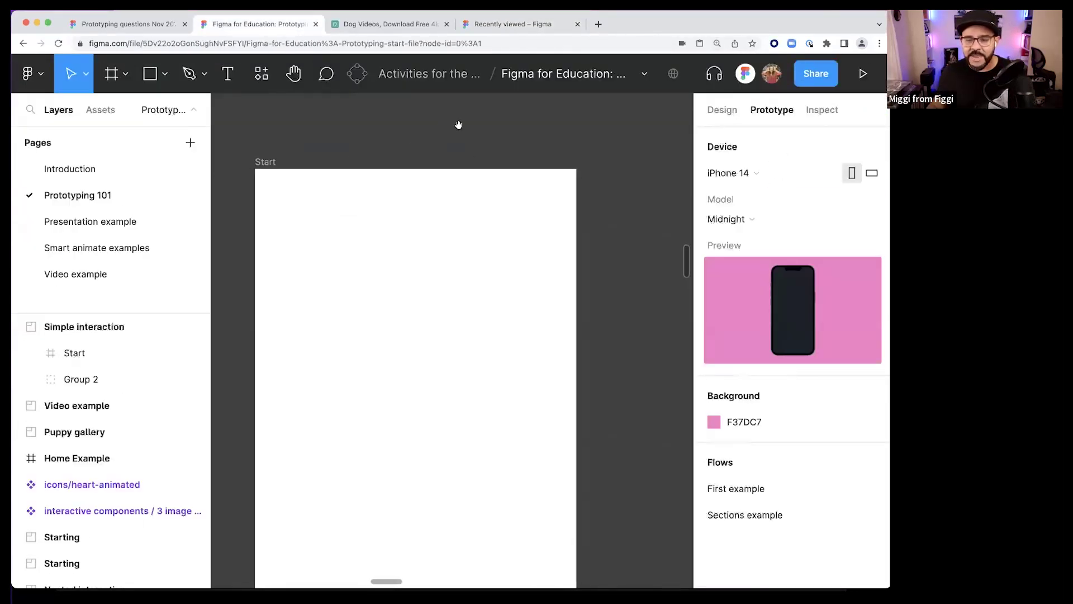
# - Select the Start frame and reduce the browser zoom using the Recently viewed page, returning to the start file
pyautogui.click(313, 161)
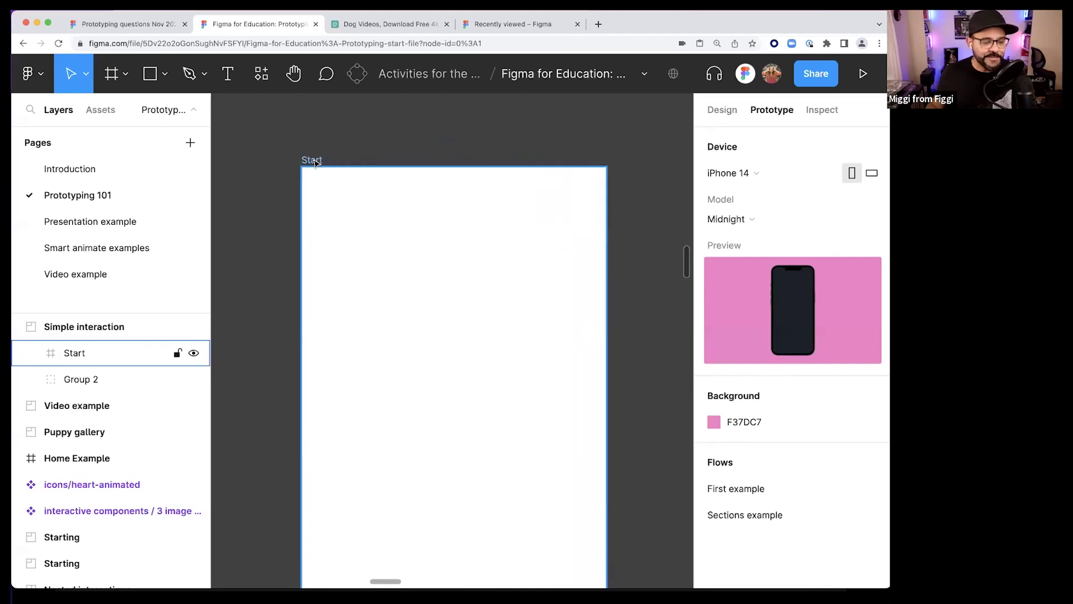
pyautogui.scroll(-10, 317, 162)
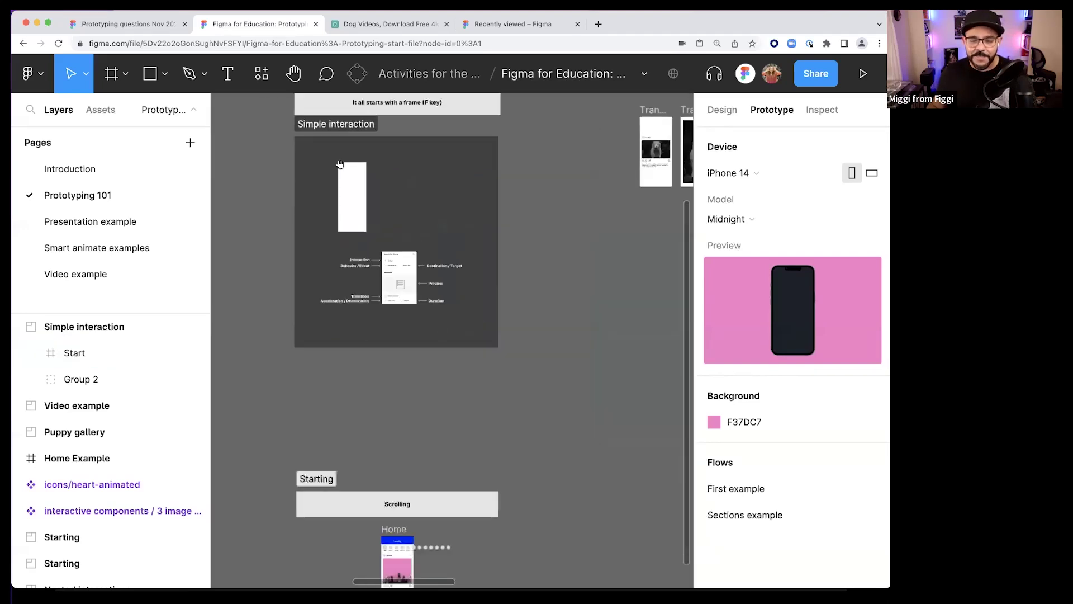
pyautogui.scroll(5, 343, 225)
pyautogui.click(343, 228)
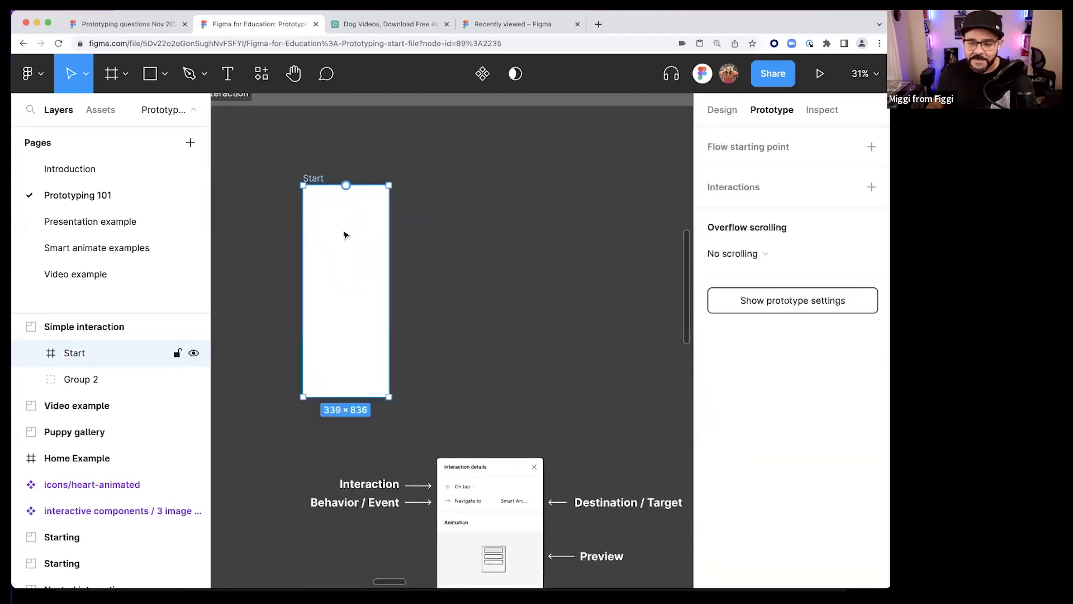
pyautogui.hscroll(-2, 352, 236)
pyautogui.scroll(2, 360, 184)
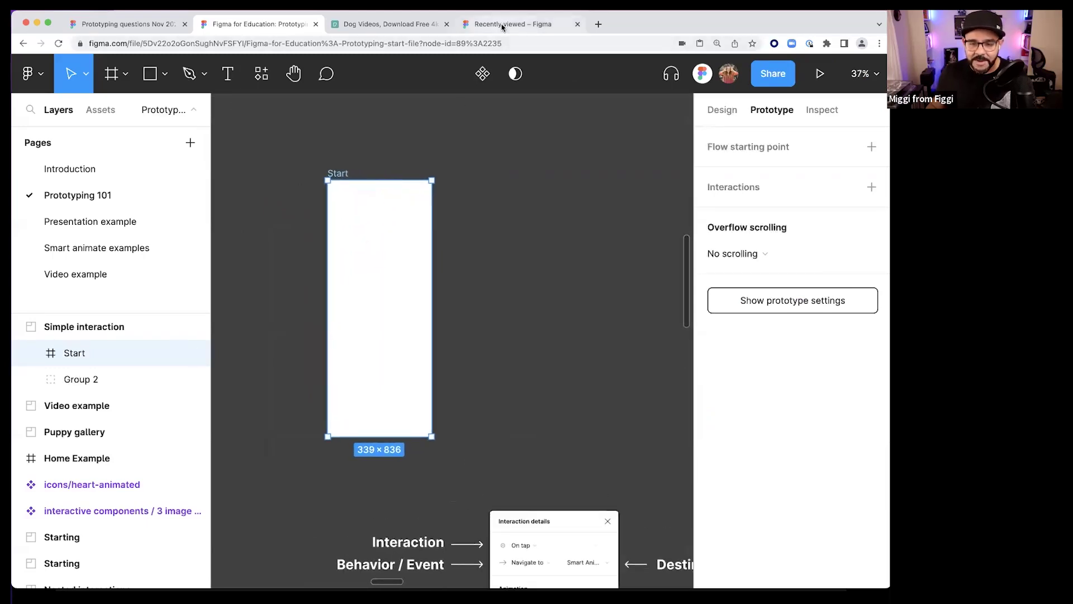
pyautogui.click(500, 24)
pyautogui.press('super+minus')
pyautogui.press('super+minus')
pyautogui.hscroll(-2, 382, 210)
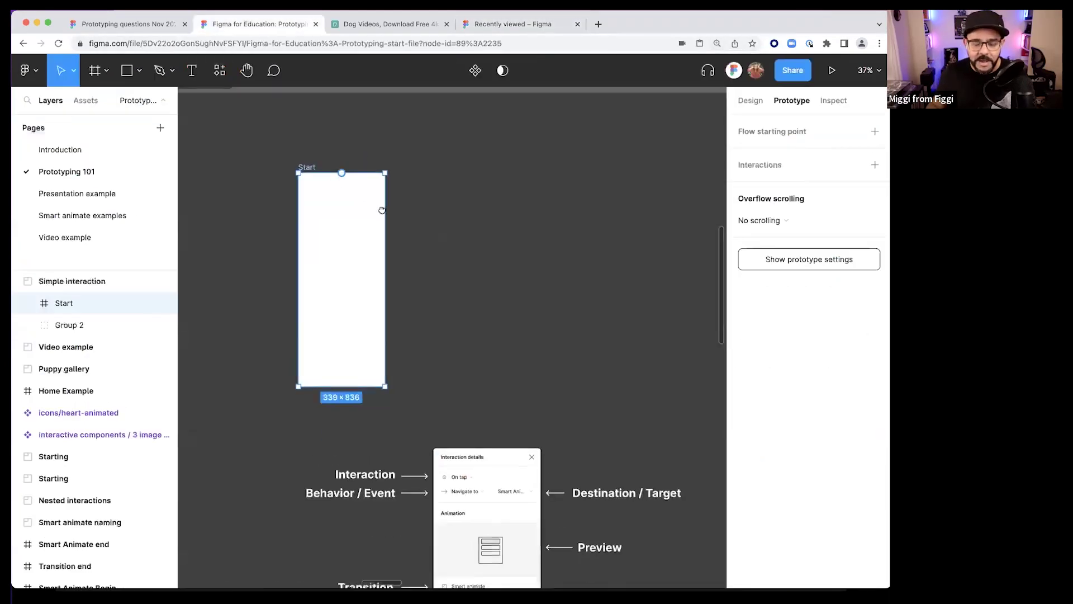
pyautogui.scroll(5, 333, 182)
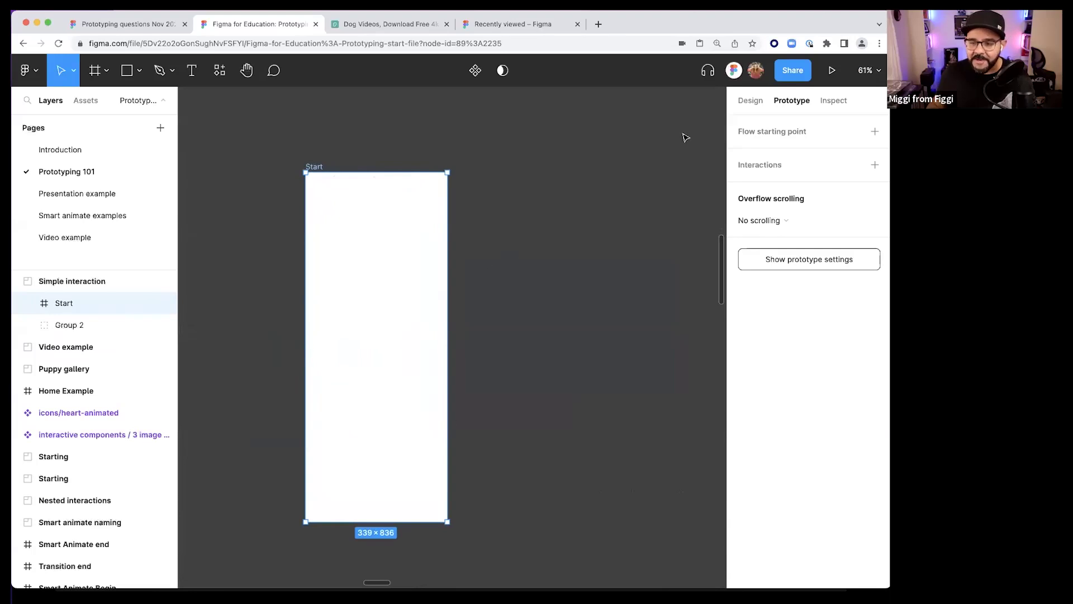
# - Compare the Design and Prototype settings available for the selected Start frame
pyautogui.click(748, 101)
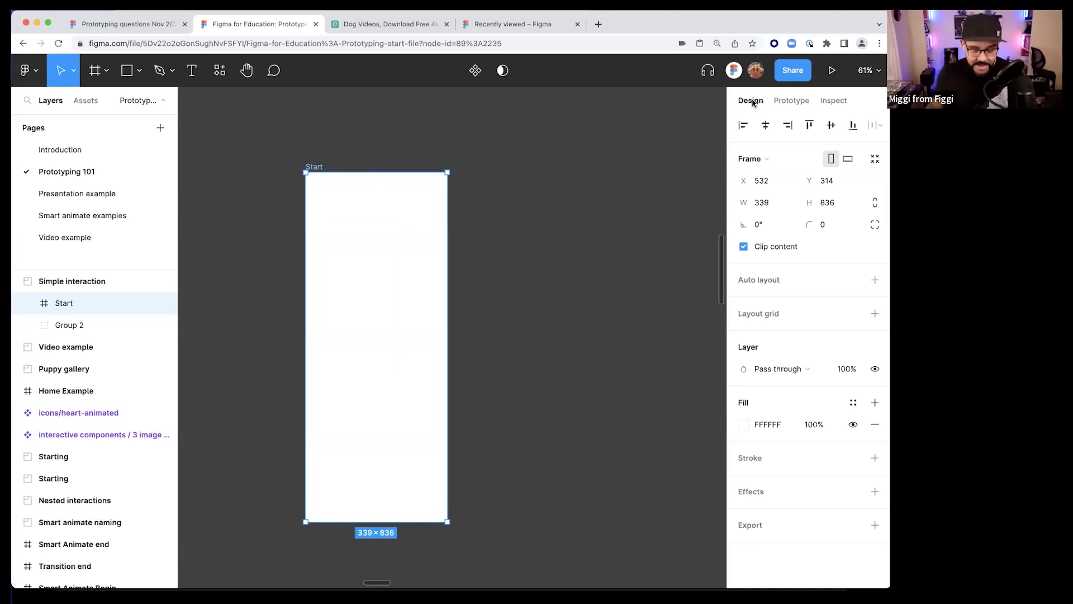
pyautogui.click(785, 101)
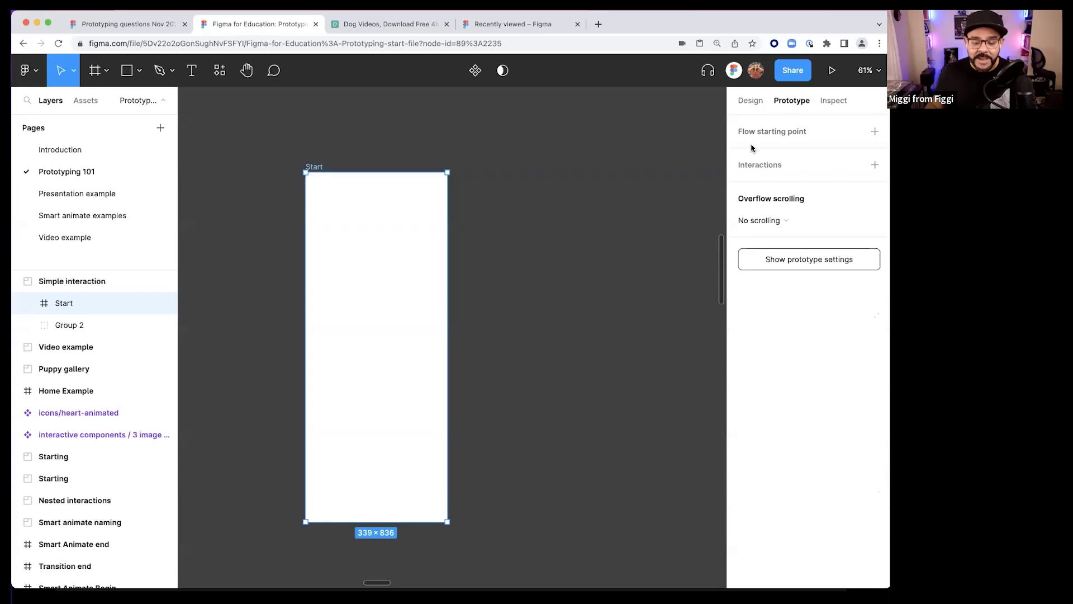
pyautogui.click(750, 102)
pyautogui.click(790, 101)
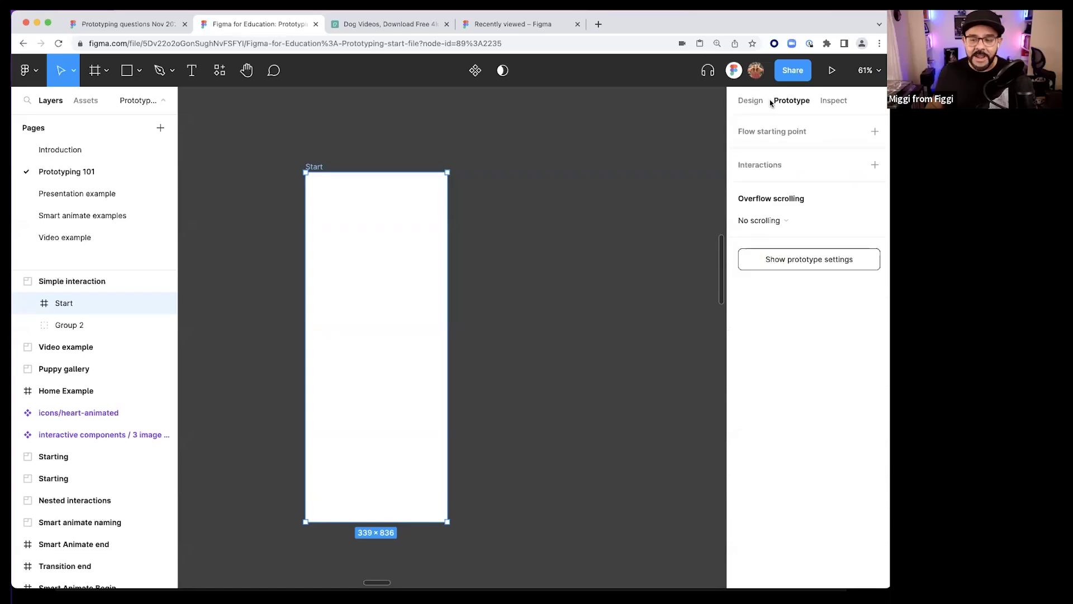
pyautogui.click(750, 101)
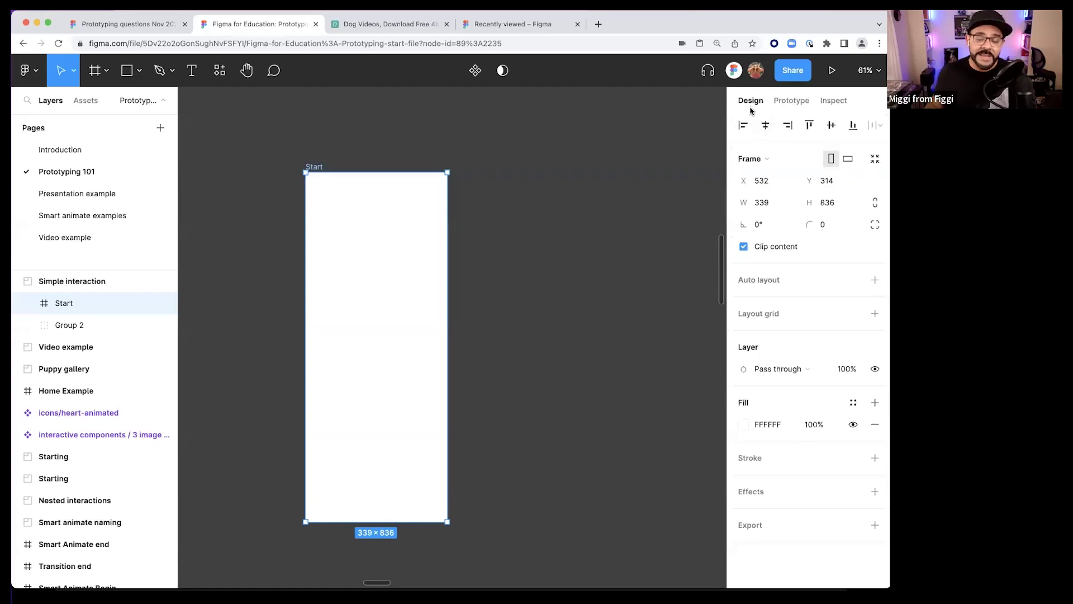
pyautogui.click(773, 105)
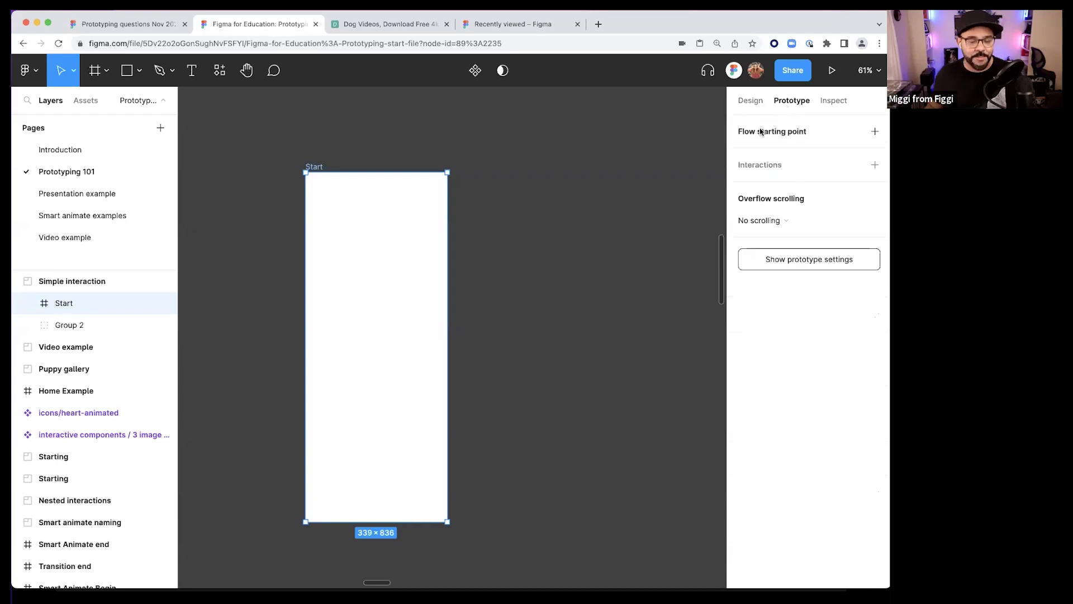
# - Resize the Start frame to the iPhone 14 preset, 390 × 844, and move it to about X 506, Y 288
pyautogui.click(753, 104)
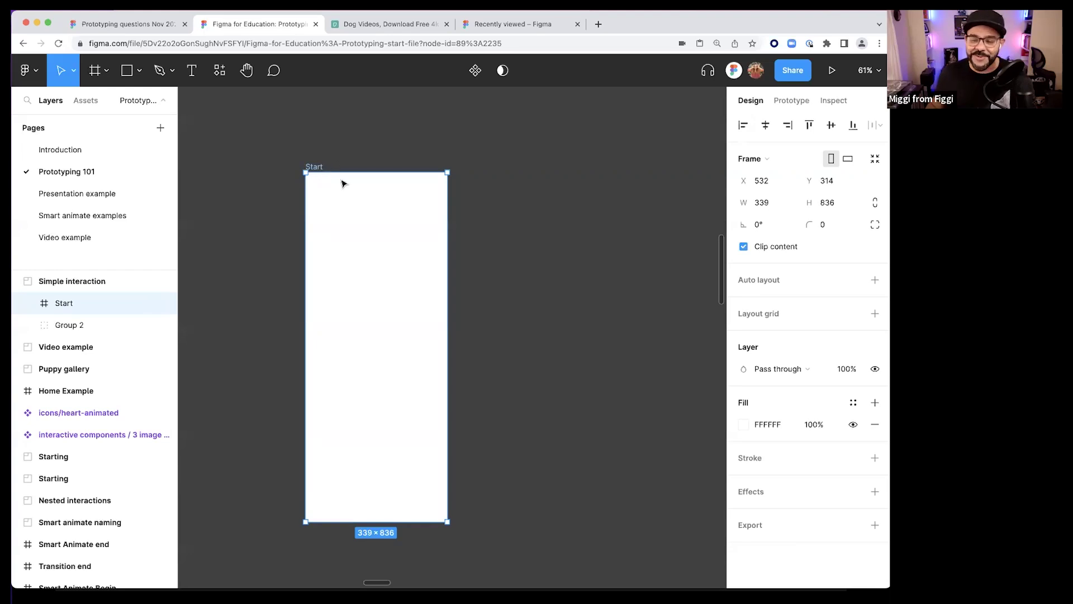
pyautogui.click(757, 162)
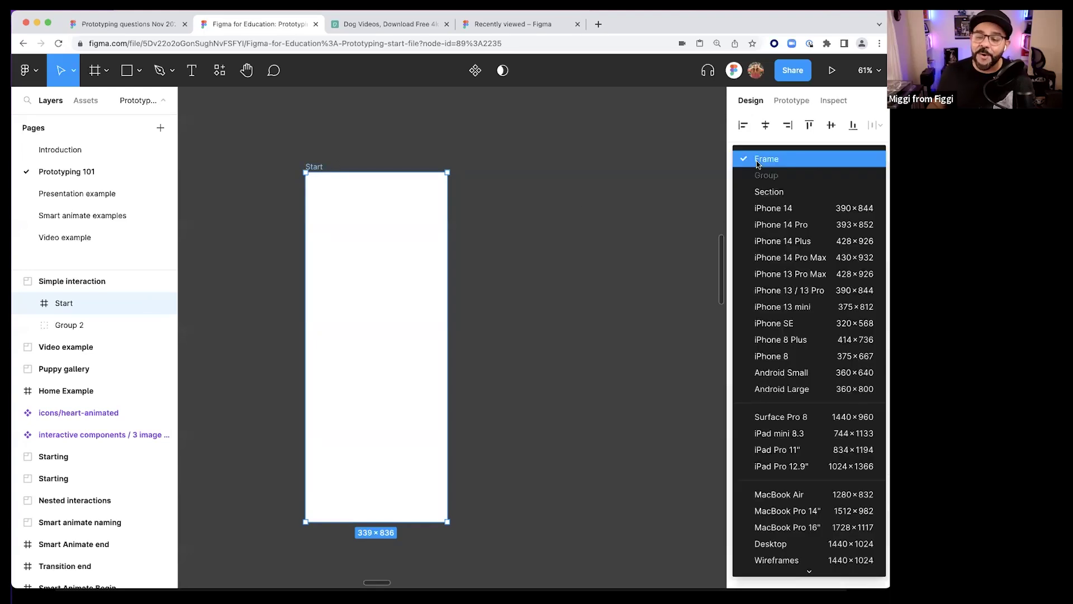
pyautogui.click(789, 210)
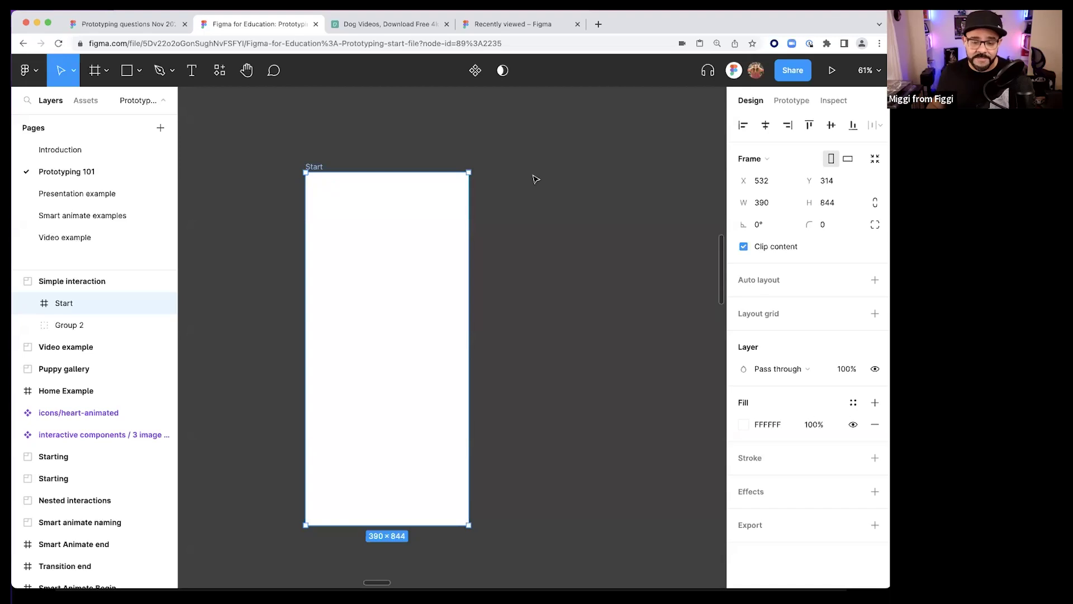
pyautogui.moveTo(383, 232); pyautogui.dragTo(376, 224)
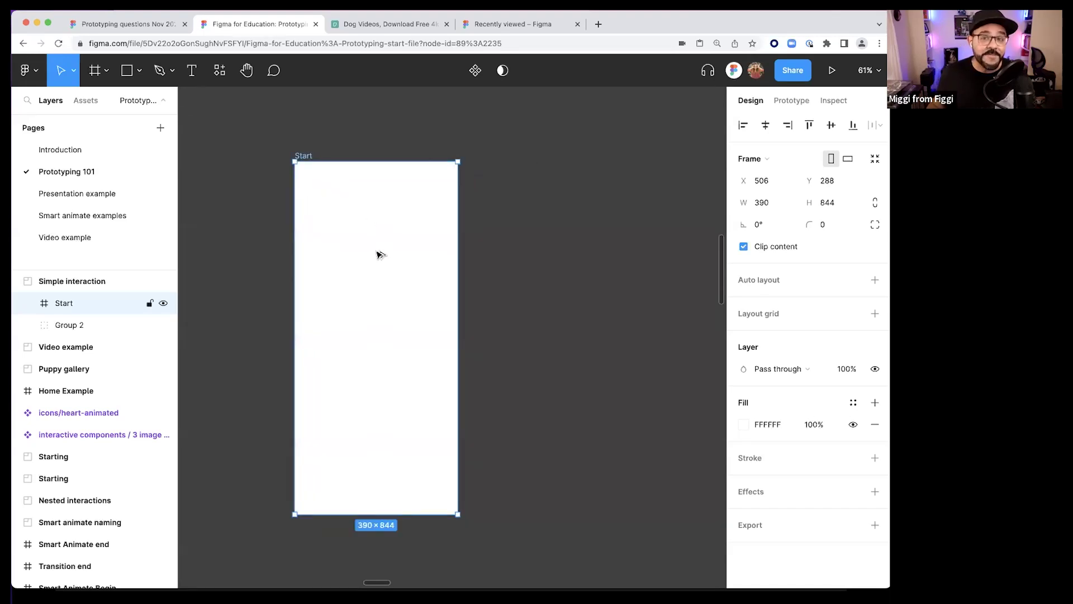
# - Duplicate the Start frame beside the original and name the copy End
pyautogui.moveTo(383, 254); pyautogui.dragTo(590, 257)
pyautogui.write('End')
pyautogui.press('Return')
pyautogui.click(447, 119)
pyautogui.hscroll(1, 444, 138)
pyautogui.moveTo(445, 137); pyautogui.dragTo(420, 136)
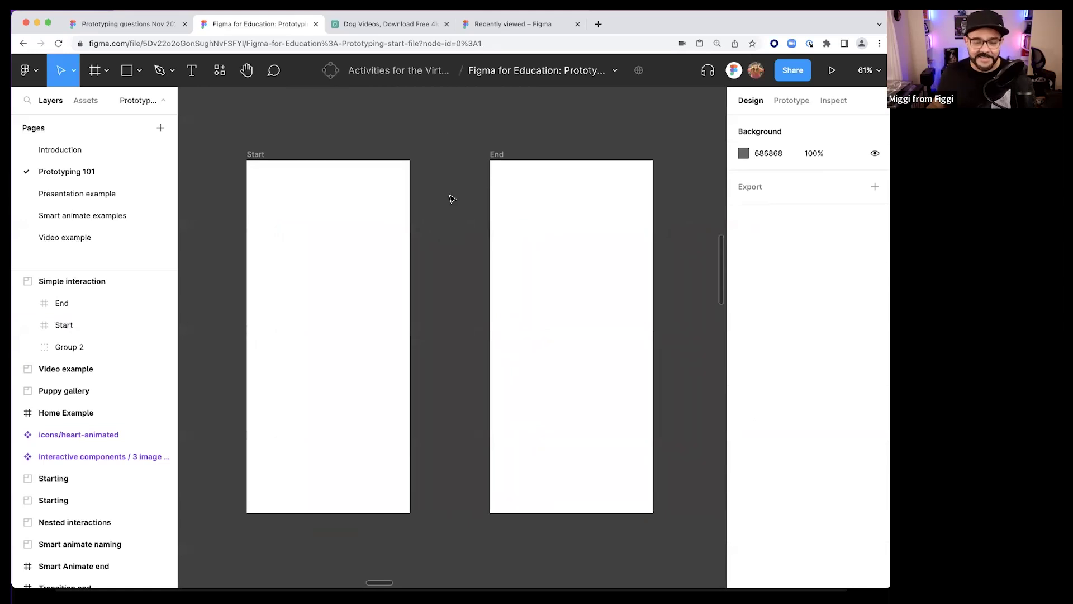
# - Draw a rectangle about 281 × 145 in the middle of the Start frame and move the Start layer above End
pyautogui.press('r')
pyautogui.moveTo(276, 260)
pyautogui.mouseDown()
pyautogui.moveTo(304, 322)
pyautogui.moveTo(398, 322)
pyautogui.mouseUp()
pyautogui.moveTo(354, 292)
pyautogui.mouseDown()
pyautogui.moveTo(343, 339)
pyautogui.moveTo(318, 348)
pyautogui.mouseUp()
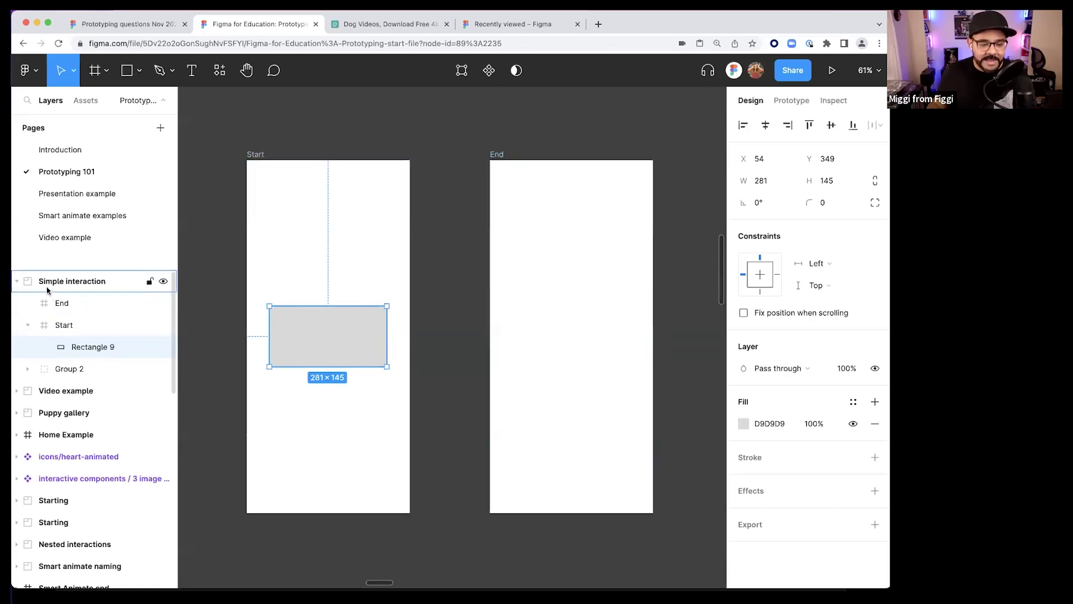
pyautogui.moveTo(45, 325); pyautogui.dragTo(48, 303)
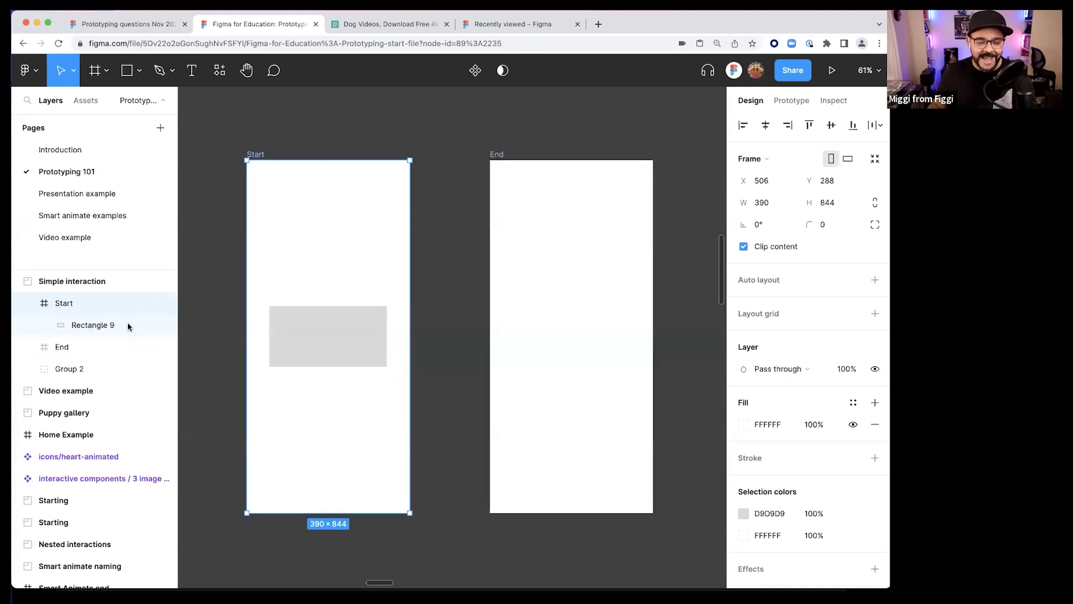
# - Rename the rectangle inside the Start frame as button
pyautogui.click(314, 326)
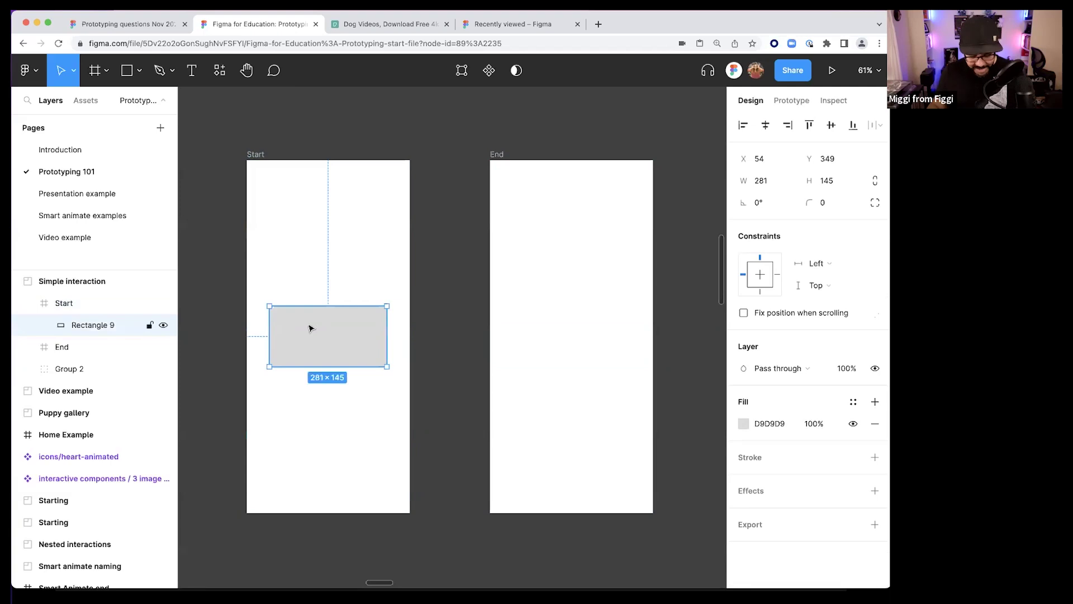
pyautogui.press('super+r')
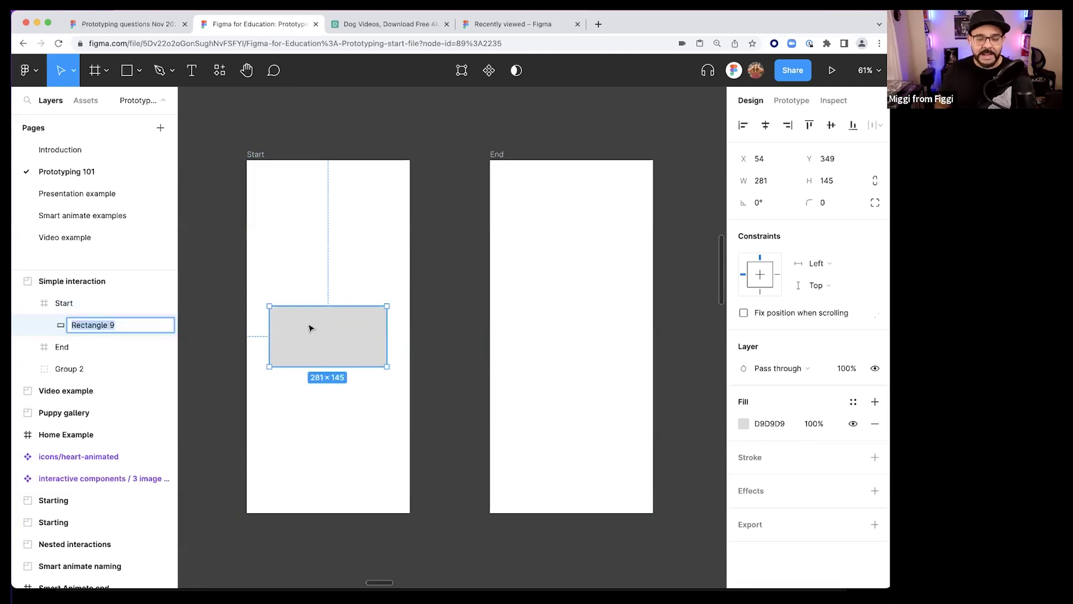
pyautogui.write('button')
pyautogui.press('Return')
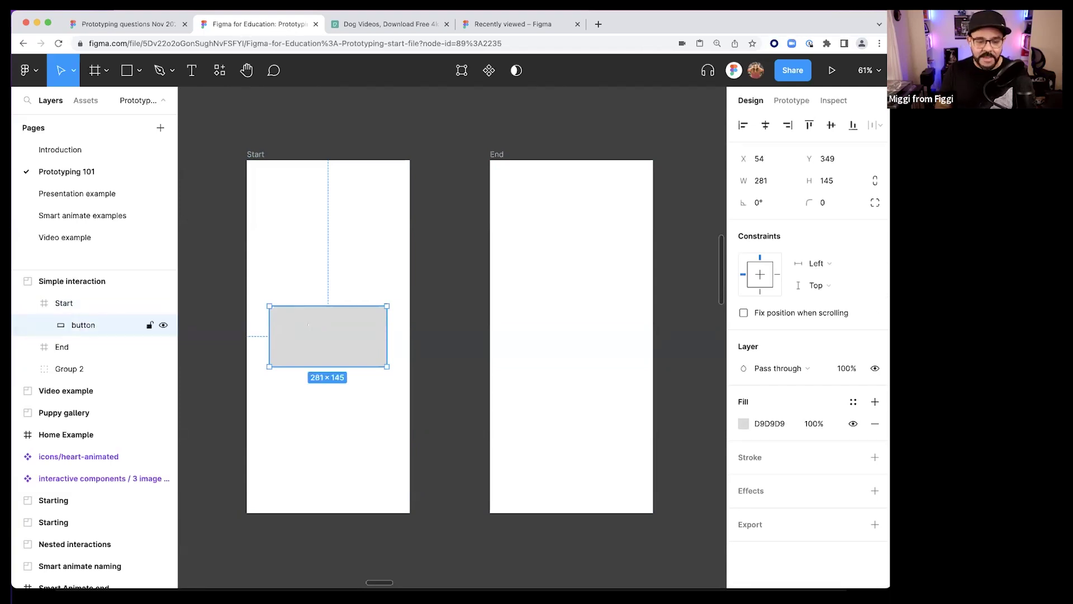
# - Paste a copy of the button into the End frame, enlarge it to nearly fill the frame, and color it red
pyautogui.click(568, 256)
pyautogui.press('super+v')
pyautogui.moveTo(582, 311); pyautogui.dragTo(581, 177)
pyautogui.moveTo(626, 317); pyautogui.dragTo(682, 251)
pyautogui.click(743, 423)
pyautogui.press('Escape')
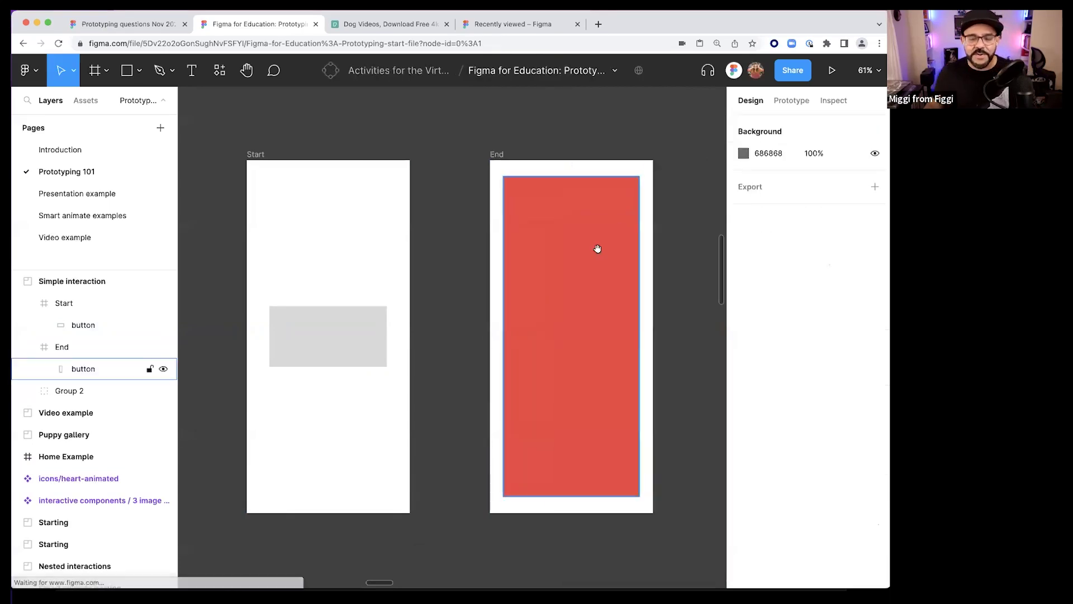
pyautogui.hscroll(2, 500, 257)
pyautogui.scroll(-2, 467, 253)
pyautogui.hscroll(-1, 404, 259)
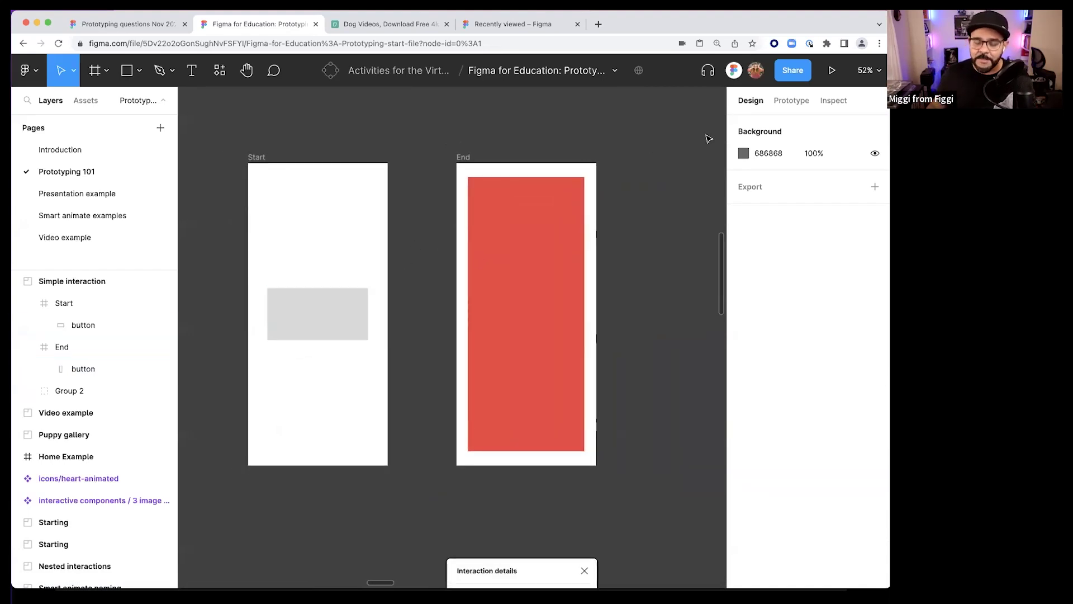
# - Add a prototype connection from the Start frame's button to the End frame and shift the interaction details aside
pyautogui.click(789, 102)
pyautogui.click(358, 312)
pyautogui.moveTo(370, 320)
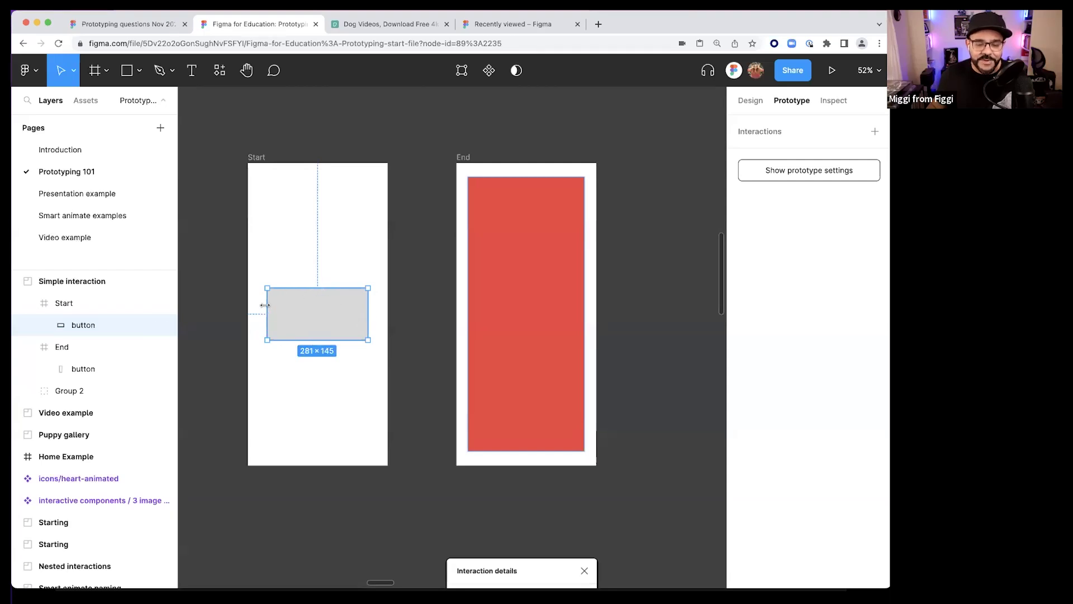
pyautogui.moveTo(368, 314); pyautogui.dragTo(456, 311)
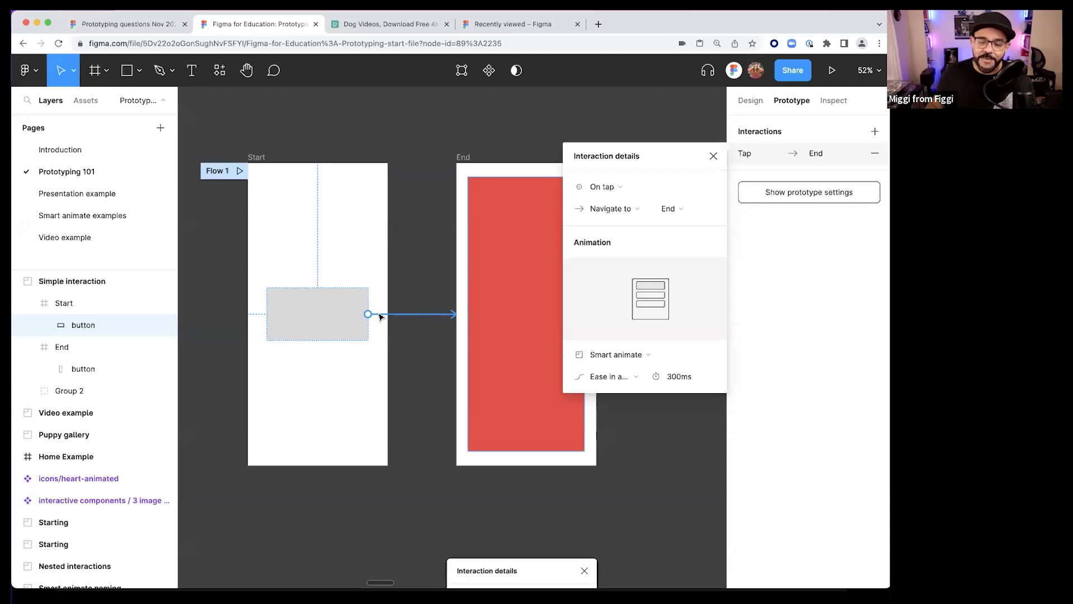
pyautogui.moveTo(667, 163); pyautogui.dragTo(616, 159)
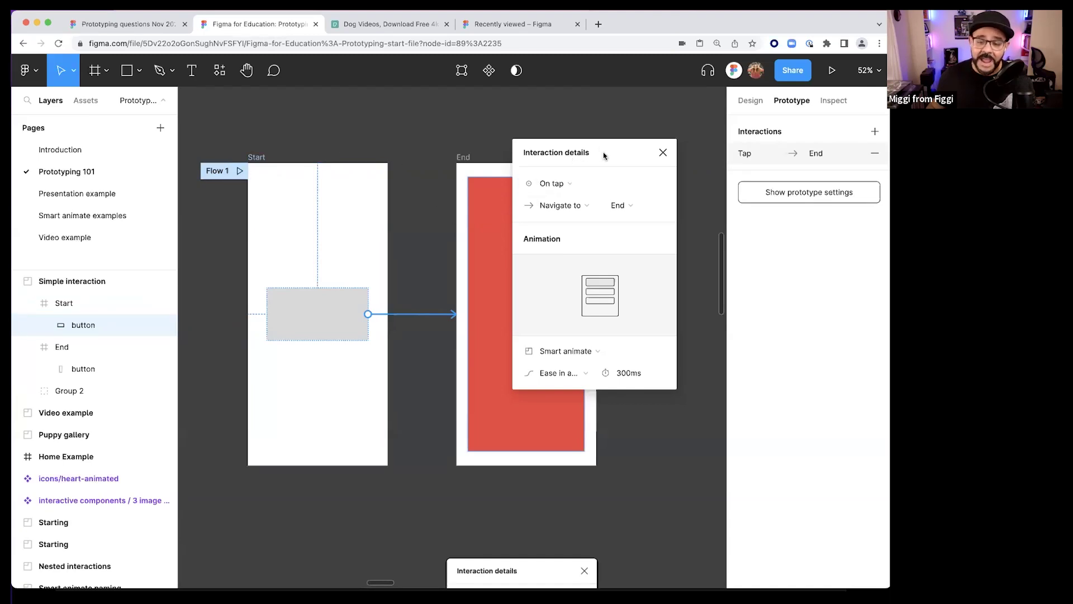
# - Review the trigger, action and destination options of the button's interaction, keeping On tap, Navigate to and End
pyautogui.click(567, 185)
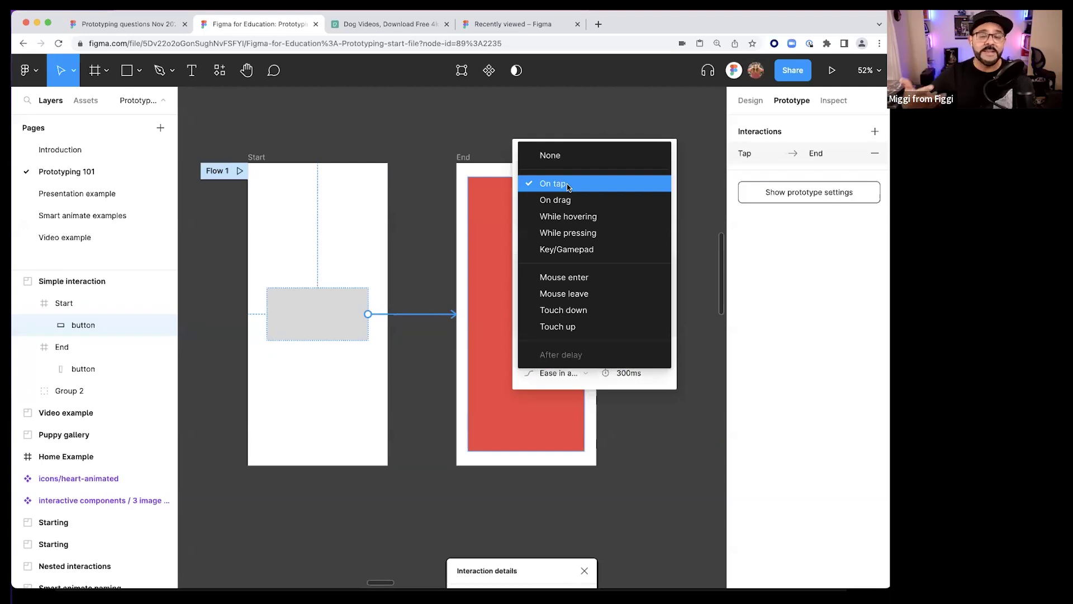
pyautogui.click(568, 188)
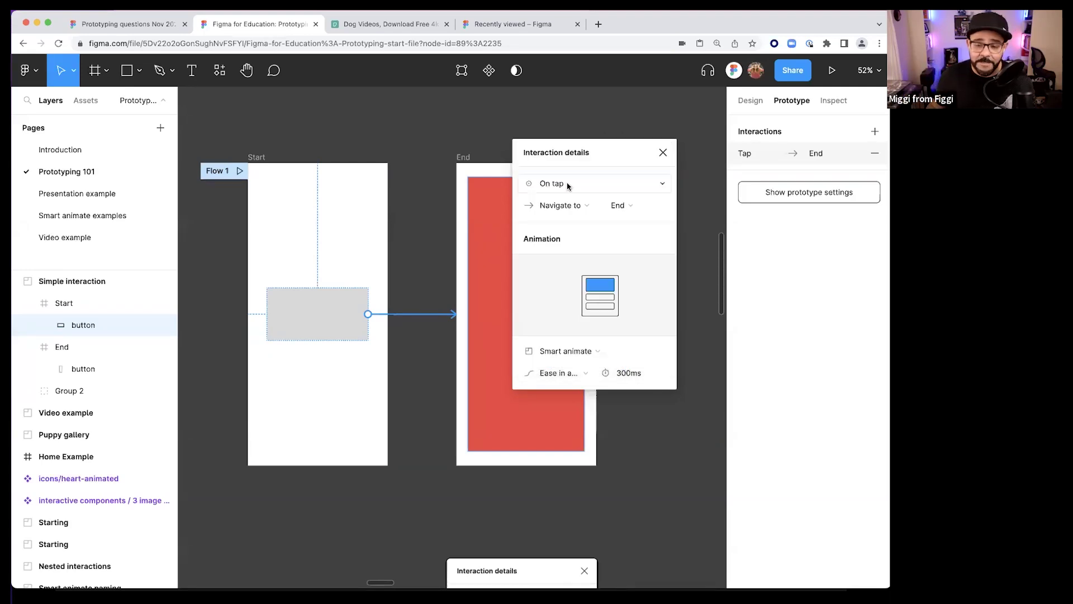
pyautogui.click(570, 206)
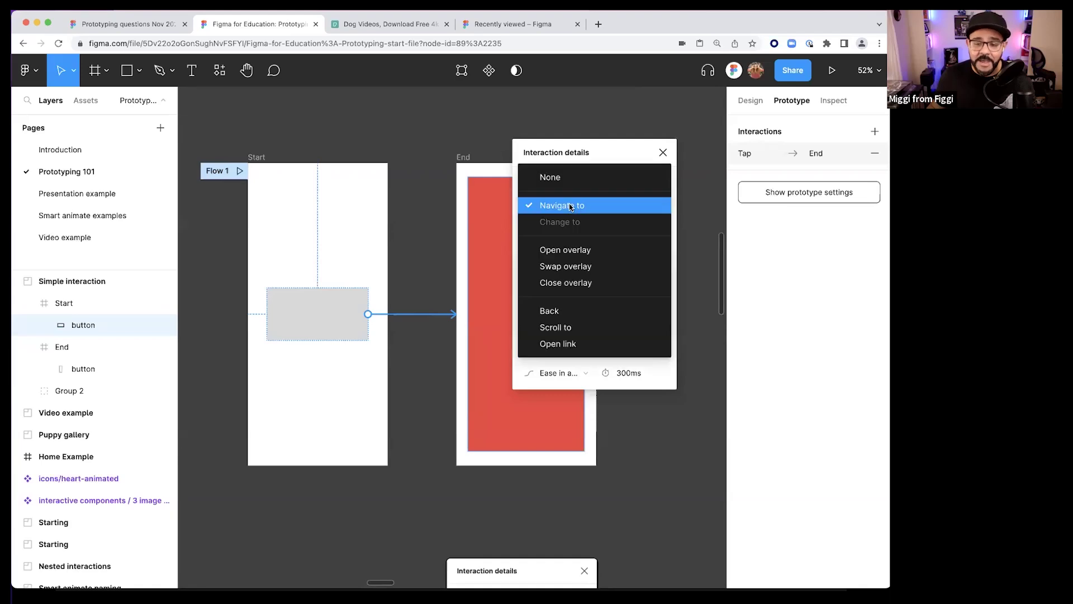
pyautogui.click(569, 207)
pyautogui.click(567, 207)
pyautogui.click(569, 207)
pyautogui.scroll(-3, 475, 341)
pyautogui.scroll(-2, 474, 343)
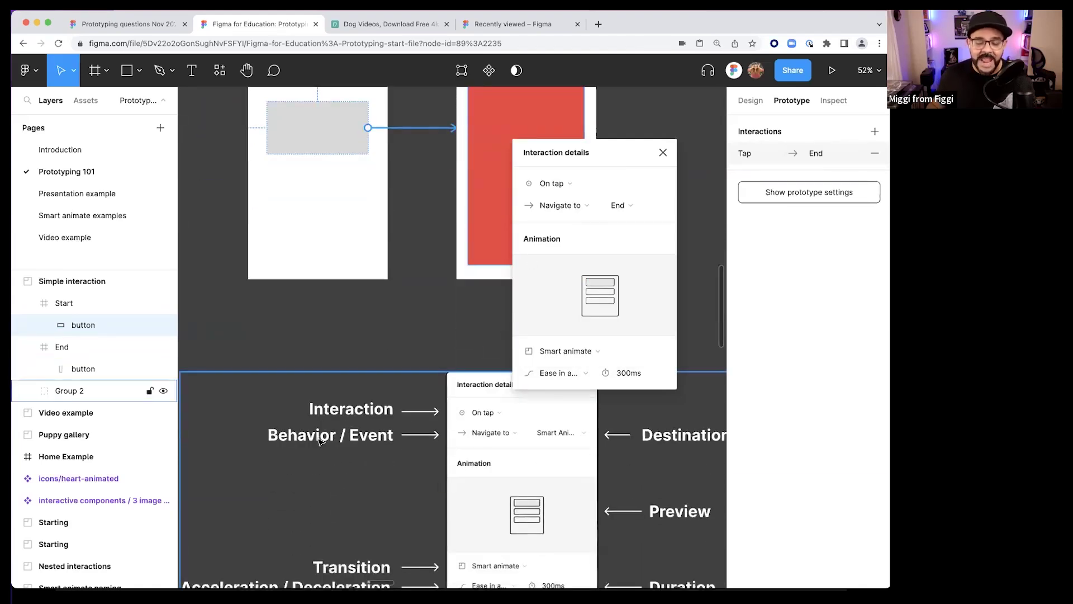
pyautogui.scroll(1, 452, 308)
pyautogui.scroll(3, 453, 308)
pyautogui.scroll(-1, 632, 219)
pyautogui.click(621, 206)
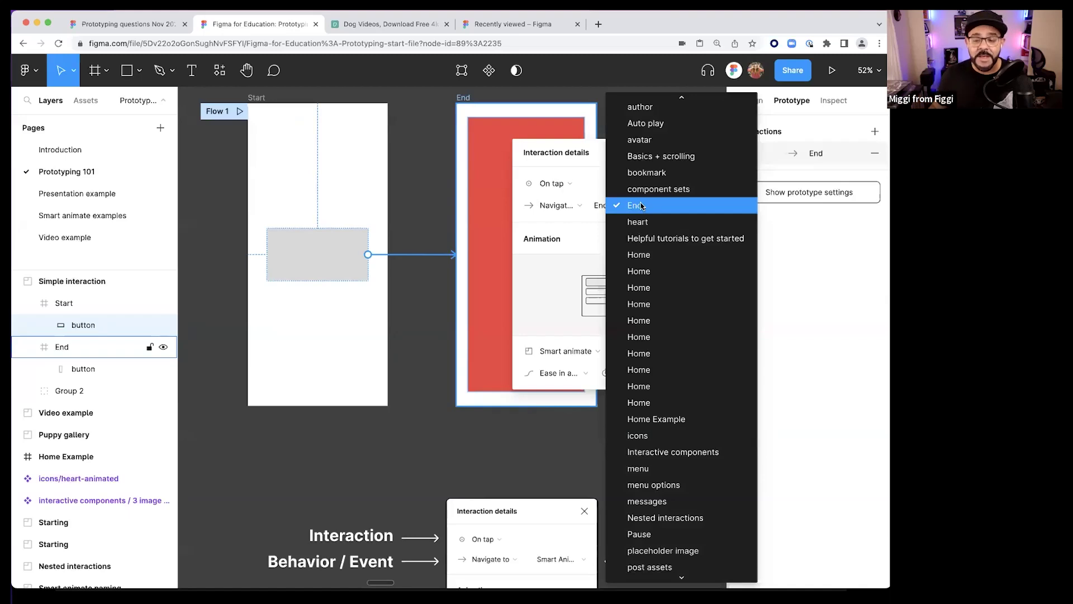
pyautogui.click(642, 206)
pyautogui.scroll(1, 486, 152)
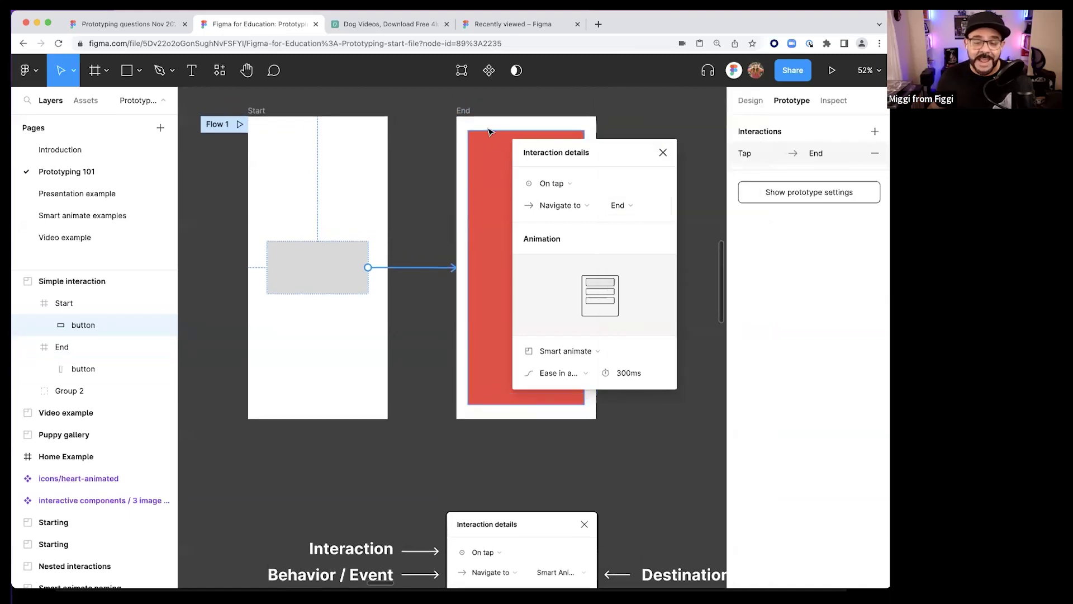
pyautogui.scroll(1, 478, 152)
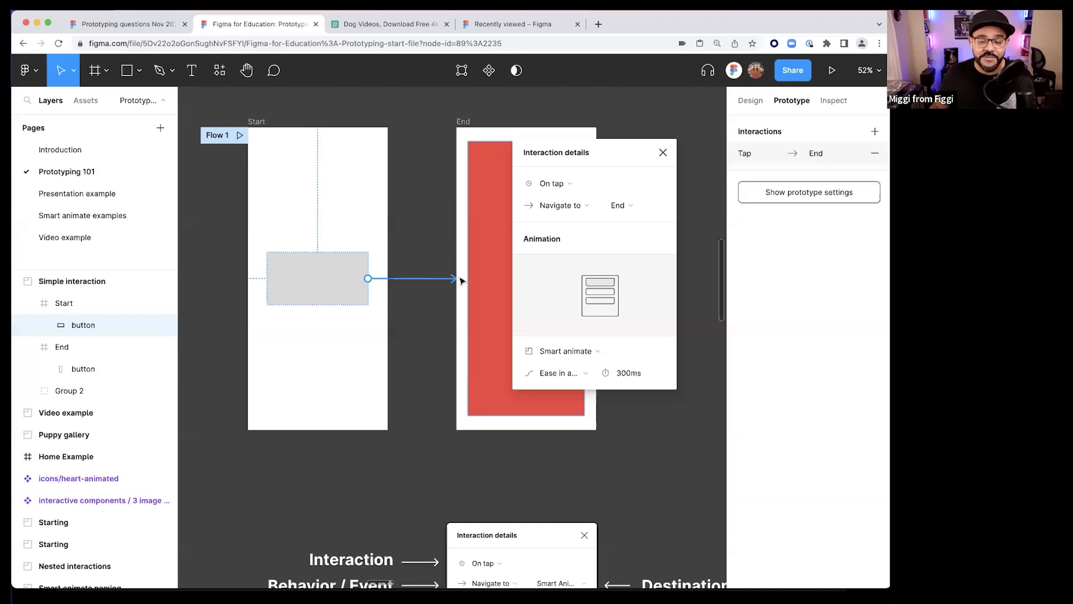
# - Set the animation of the Start button's interaction to Instant and close its details
pyautogui.click(576, 348)
pyautogui.click(571, 317)
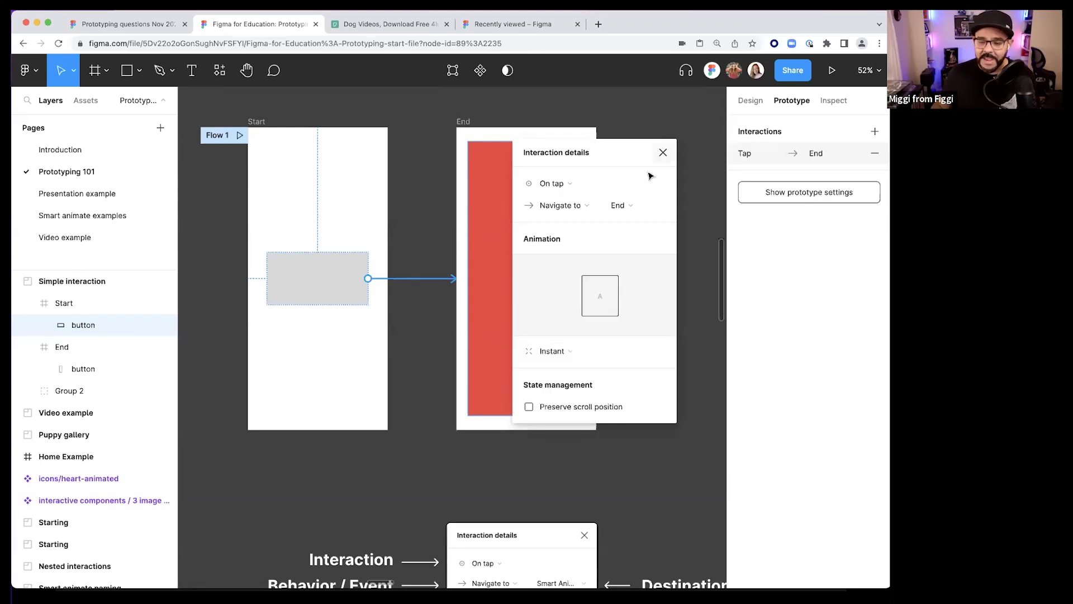
pyautogui.click(663, 152)
# - Connect the red button in the End frame back to the Start frame with an on-tap, instant navigation
pyautogui.click(531, 296)
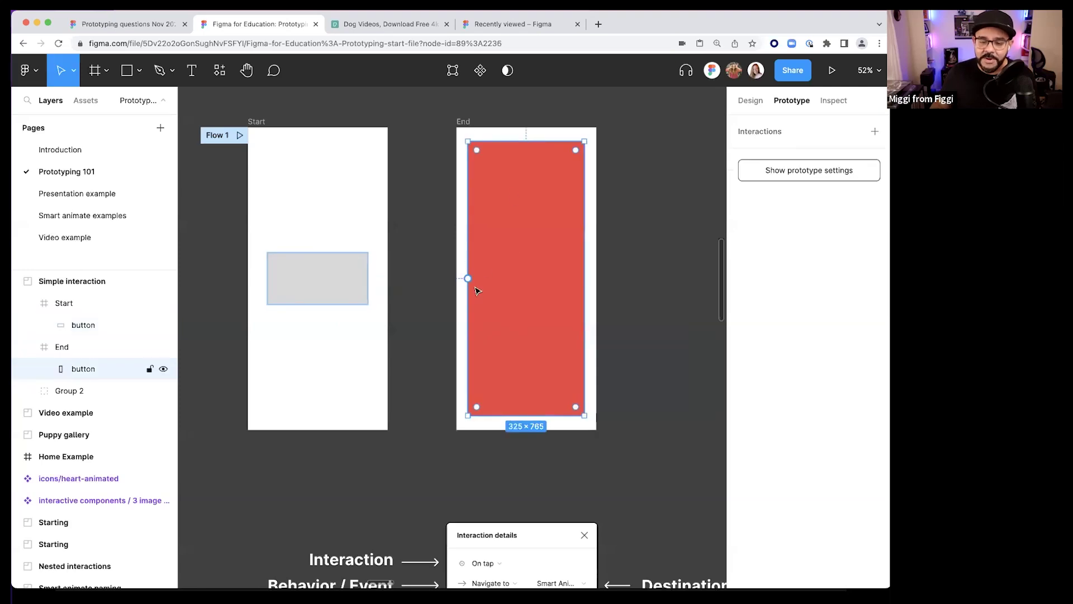
pyautogui.moveTo(467, 278); pyautogui.dragTo(360, 284)
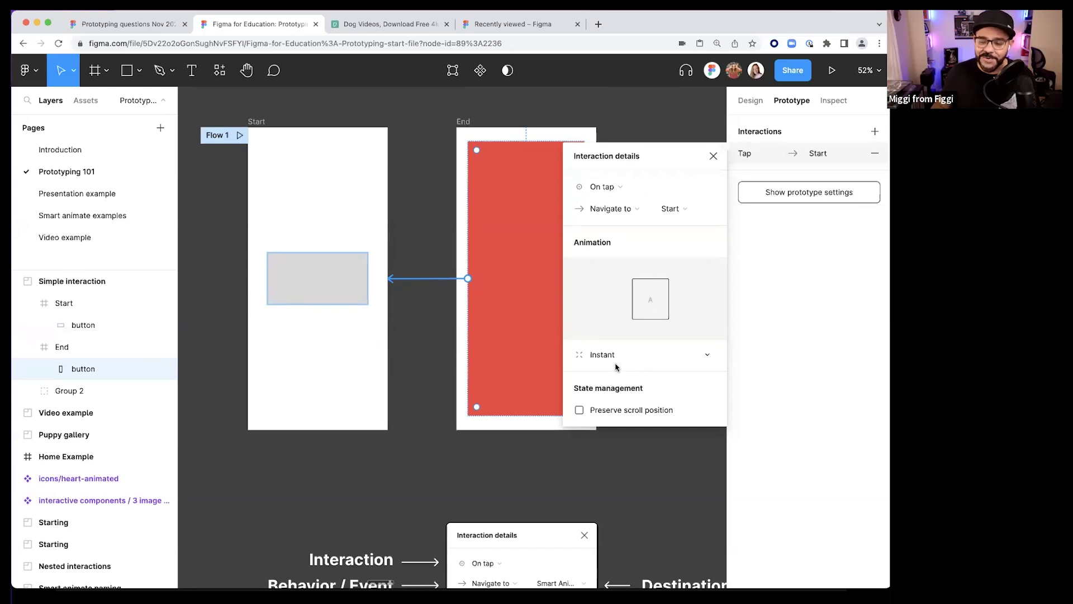
pyautogui.click(713, 157)
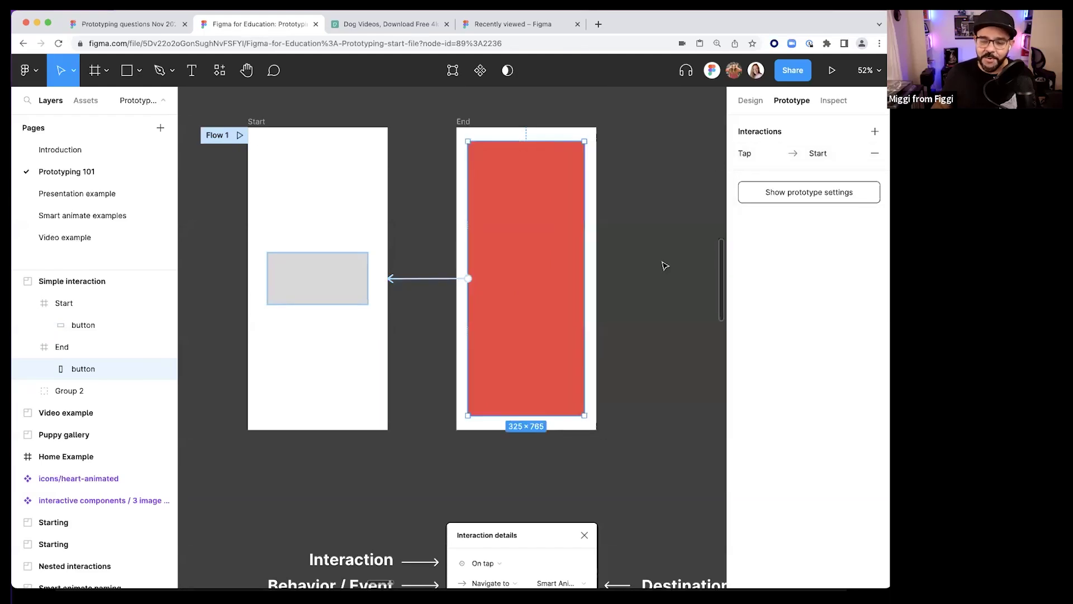
pyautogui.click(664, 263)
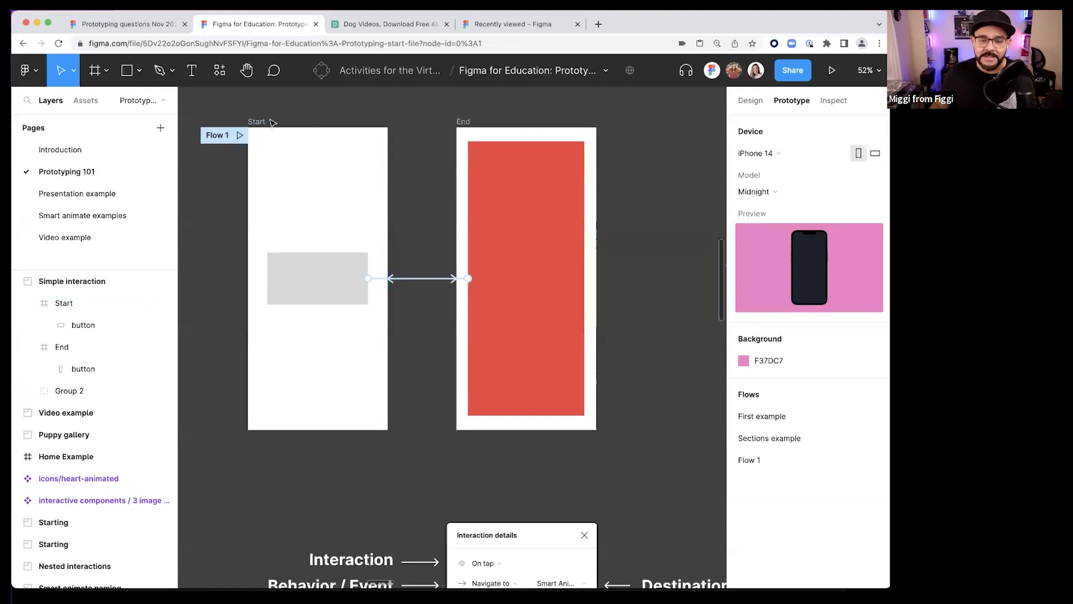
# - Rename the flow starting point on the Start frame as Simple Interaction
pyautogui.doubleClick(218, 136)
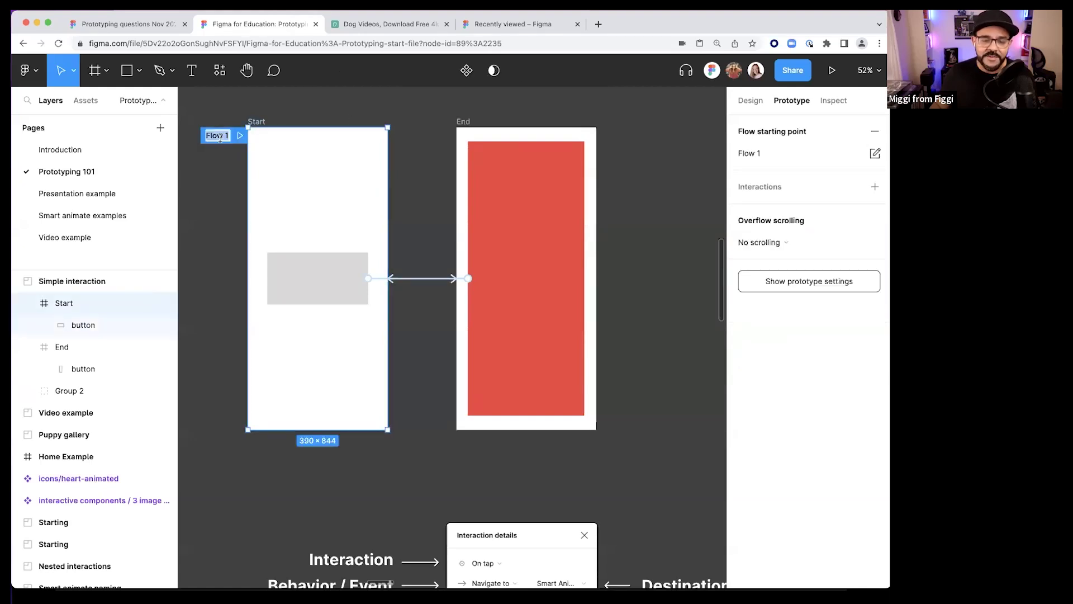
pyautogui.write('Sim')
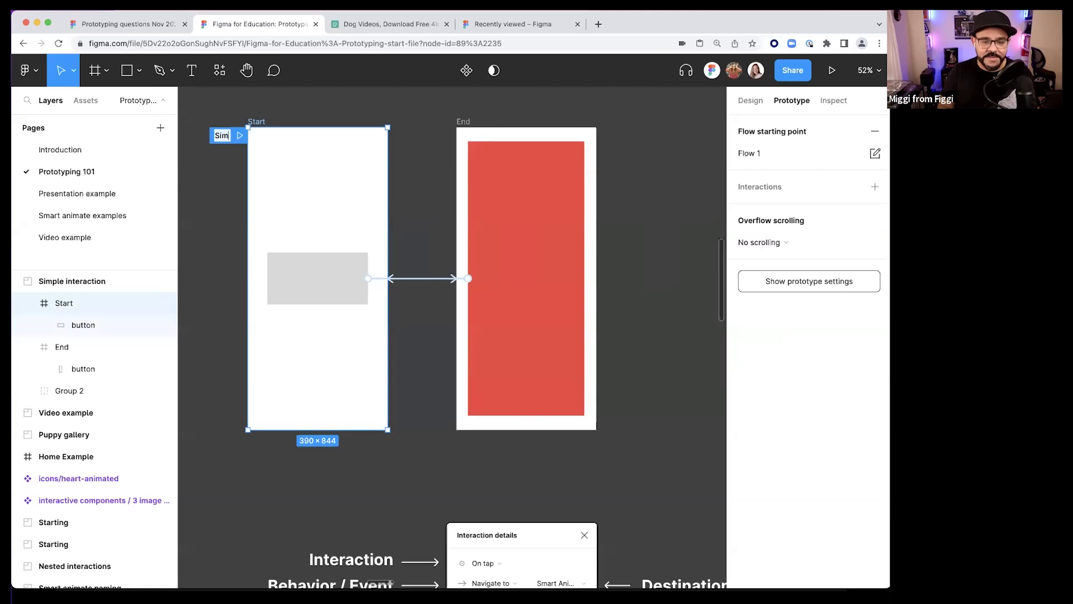
pyautogui.write('ple Interaction')
pyautogui.press('Return')
pyautogui.click(229, 166)
# - Compare the Simple Interaction flow starting point with the First example one elsewhere on the canvas
pyautogui.moveTo(228, 166); pyautogui.dragTo(276, 186)
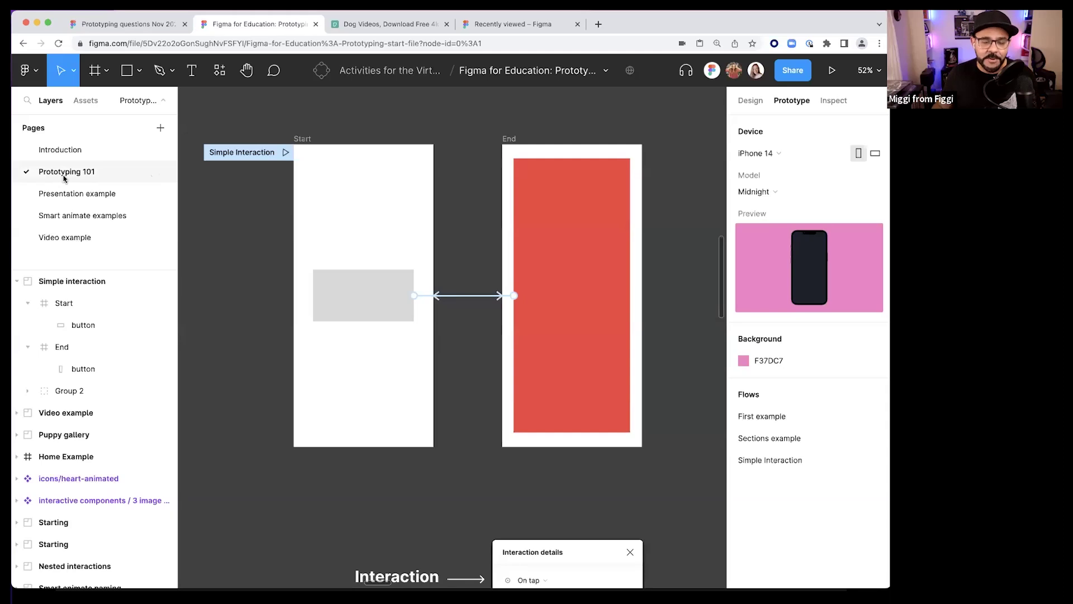
pyautogui.scroll(-4, 294, 182)
pyautogui.moveTo(295, 193); pyautogui.dragTo(337, 215)
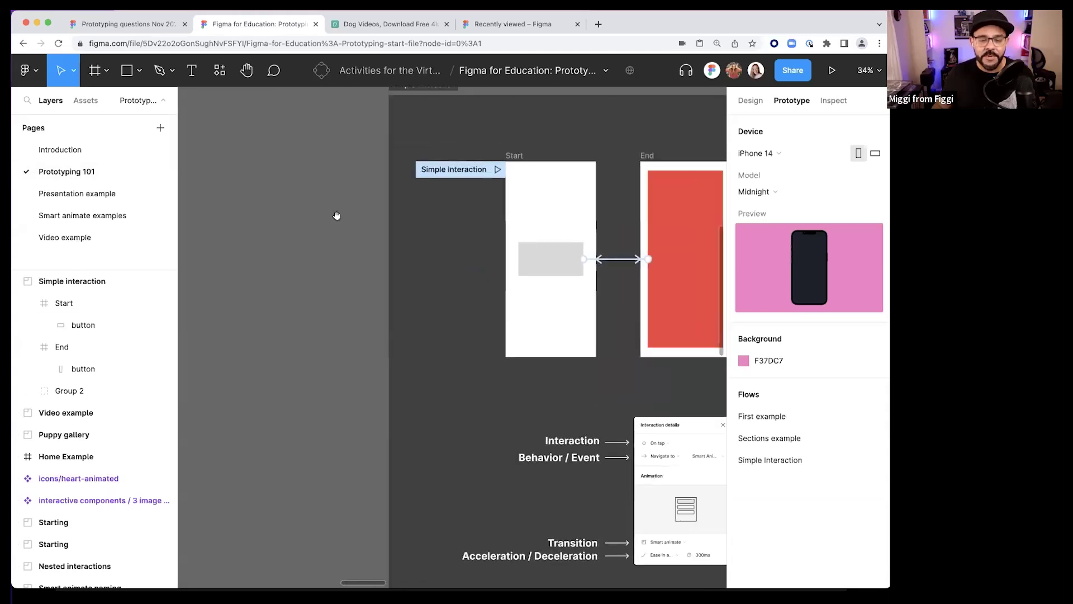
pyautogui.hscroll(-15, 337, 216)
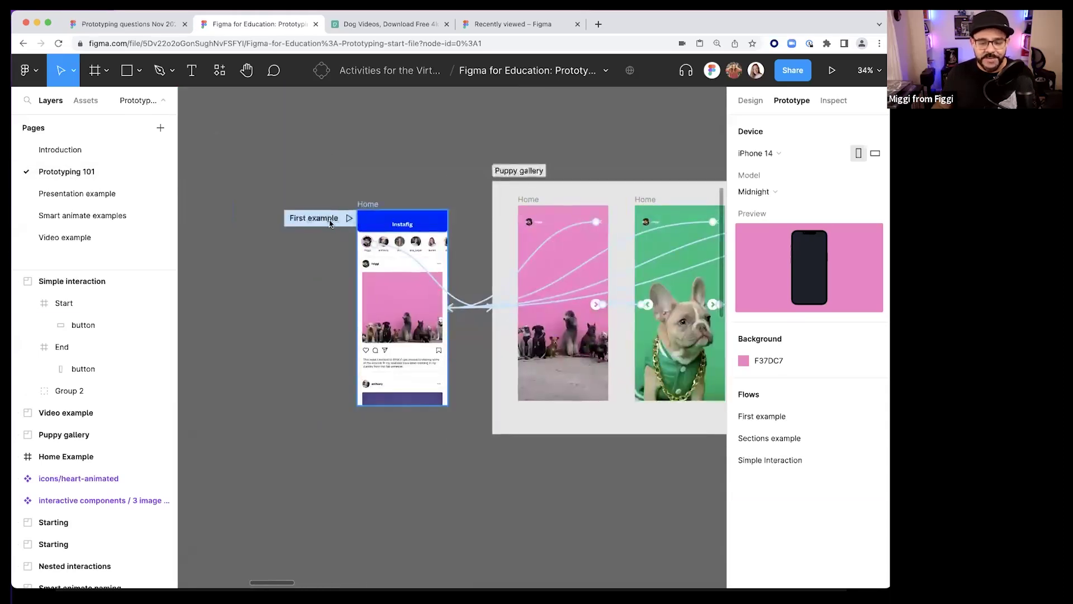
pyautogui.hscroll(15, 354, 218)
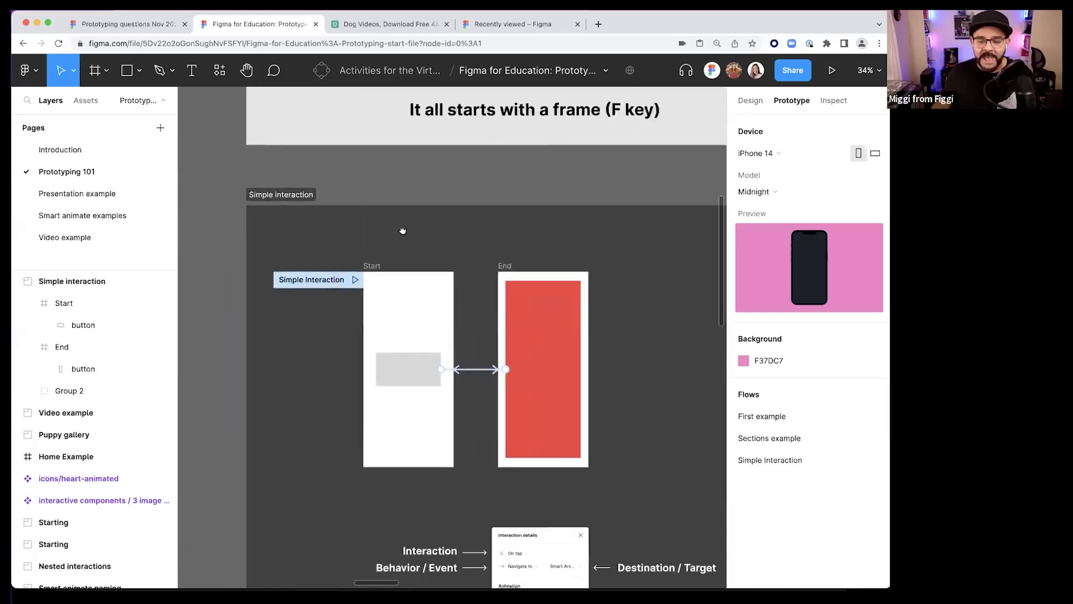
pyautogui.moveTo(402, 231); pyautogui.dragTo(335, 148)
pyautogui.scroll(3, 306, 191)
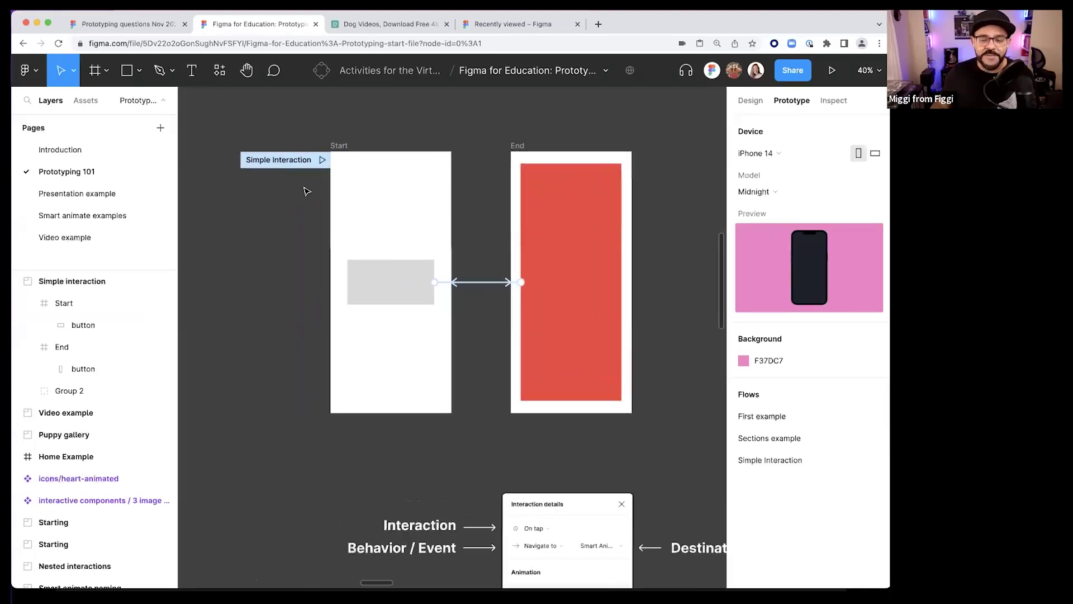
pyautogui.scroll(3, 287, 199)
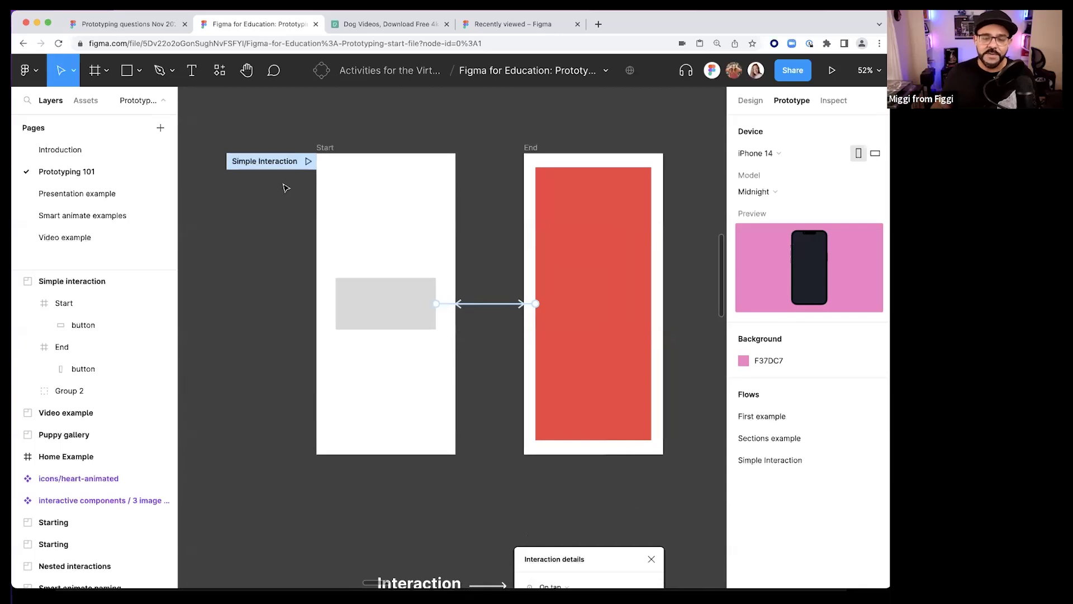
# - Play the Simple Interaction flow and test the button's taps back and forth between the two screens
pyautogui.click(308, 161)
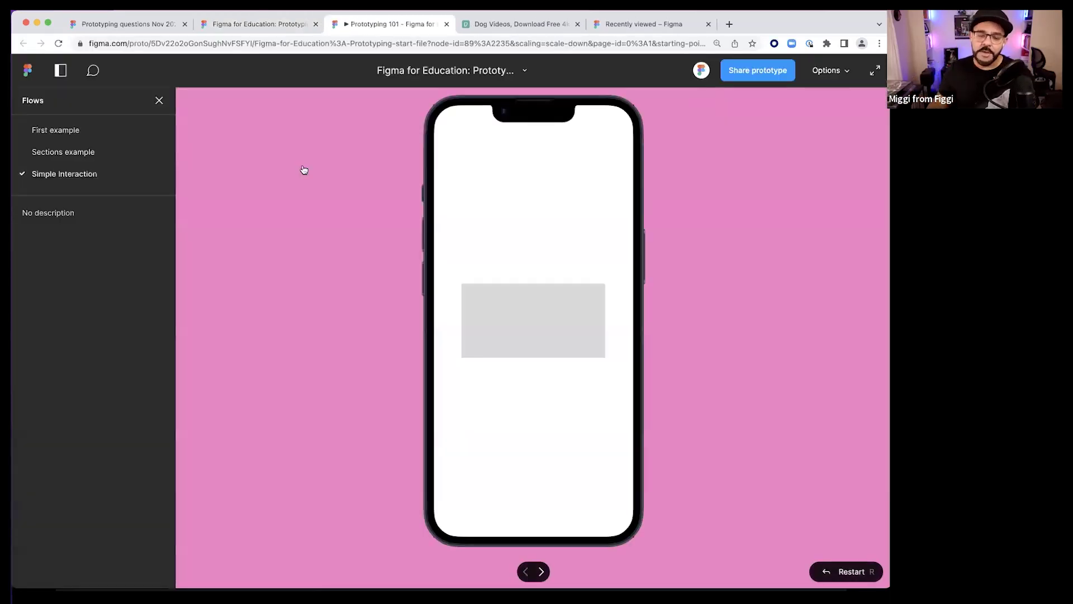
pyautogui.click(534, 319)
pyautogui.click(544, 342)
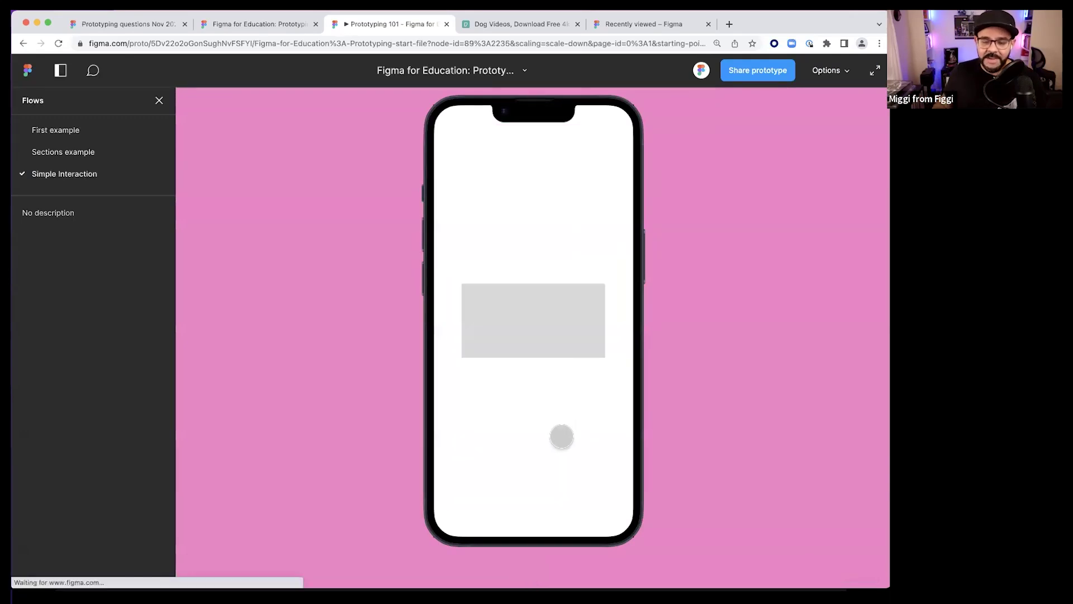
pyautogui.click(549, 328)
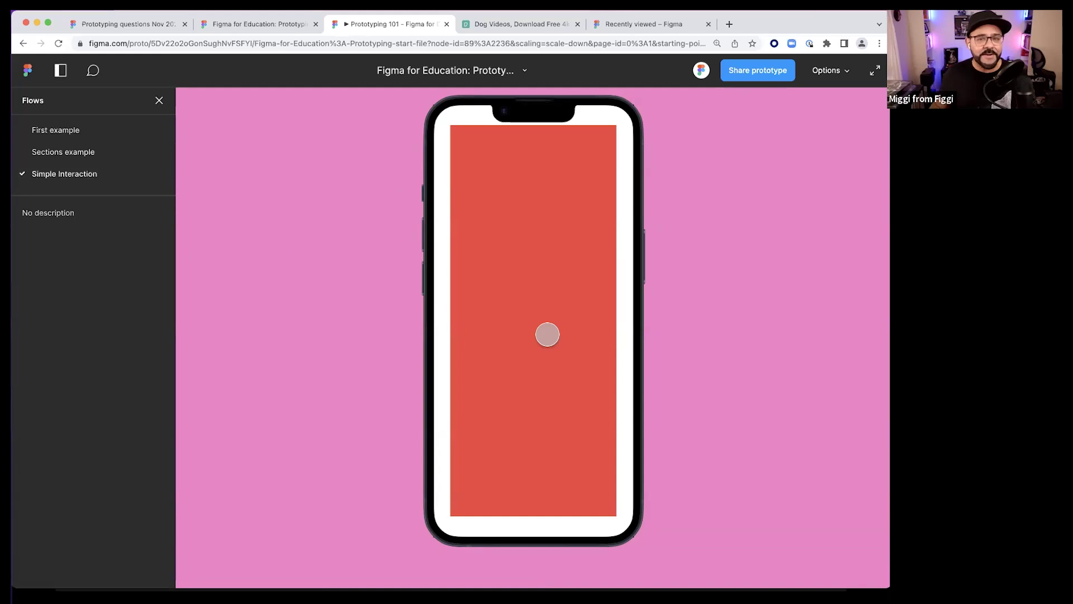
pyautogui.click(547, 334)
pyautogui.click(546, 333)
pyautogui.click(546, 333)
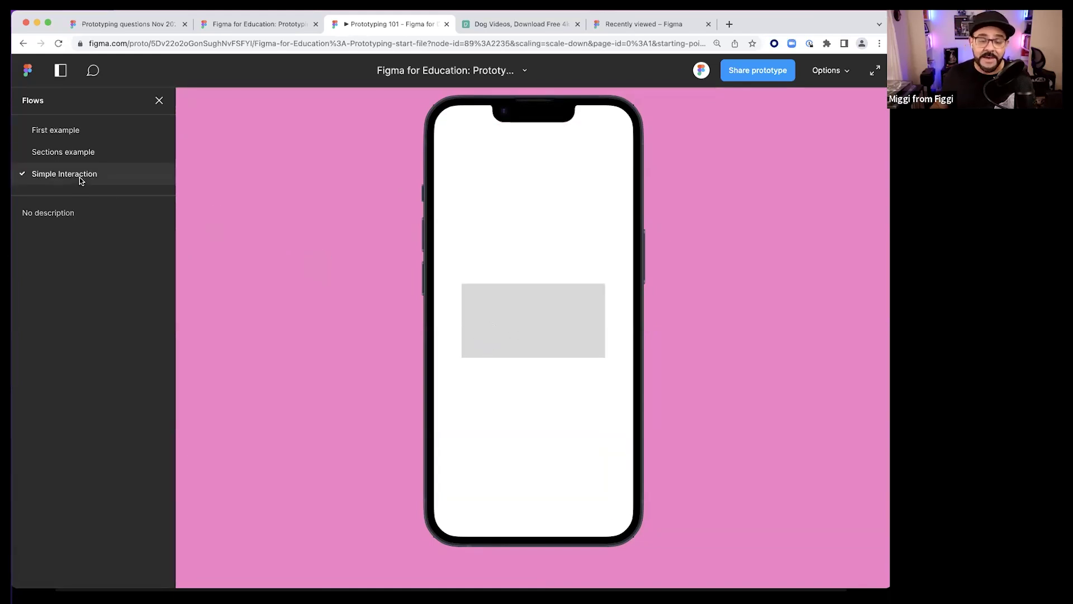
# - View the First example flow in the preview, retest the Simple Interaction flow, and close the preview
pyautogui.click(76, 129)
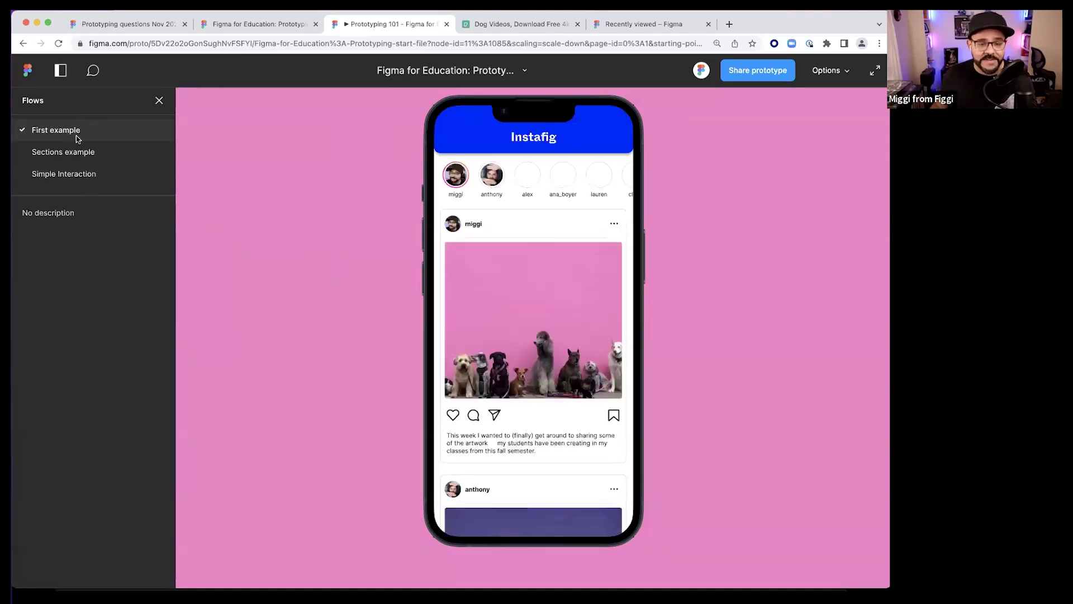
pyautogui.click(79, 174)
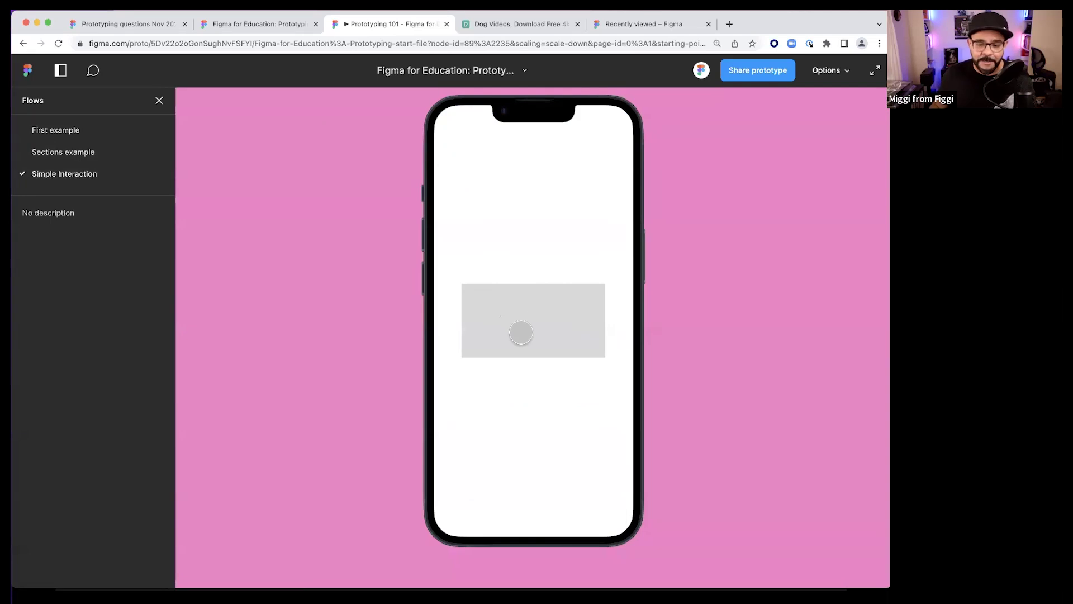
pyautogui.click(538, 337)
pyautogui.click(533, 308)
pyautogui.click(534, 308)
pyautogui.click(534, 307)
pyautogui.press('super+w')
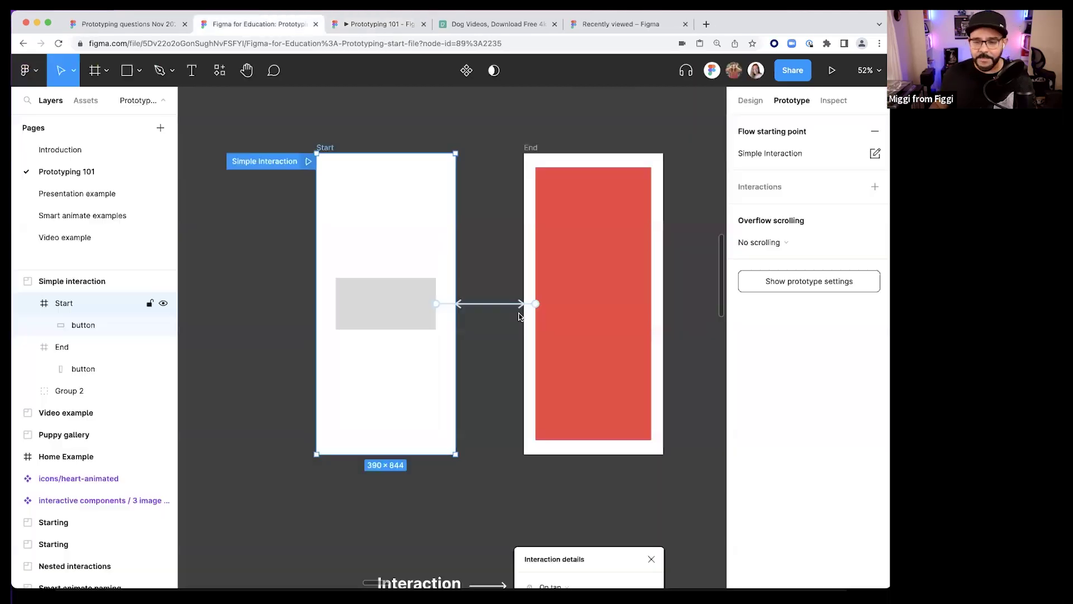
# - Move the End frame slightly down and farther from the Start frame
pyautogui.click(489, 247)
pyautogui.hscroll(1, 441, 277)
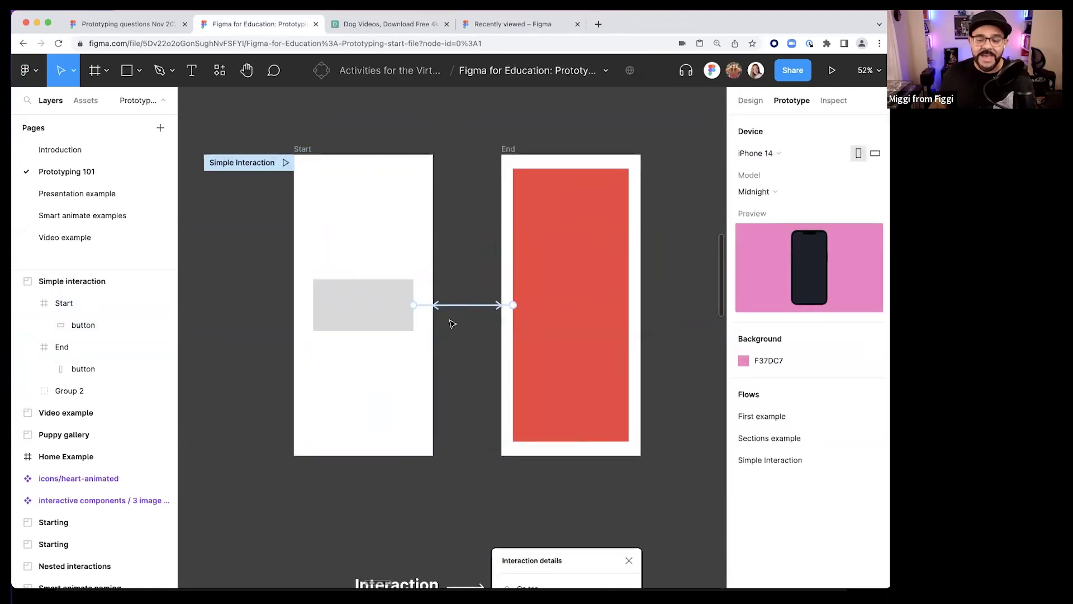
pyautogui.scroll(1, 452, 324)
pyautogui.click(512, 174)
pyautogui.moveTo(511, 174); pyautogui.dragTo(523, 208)
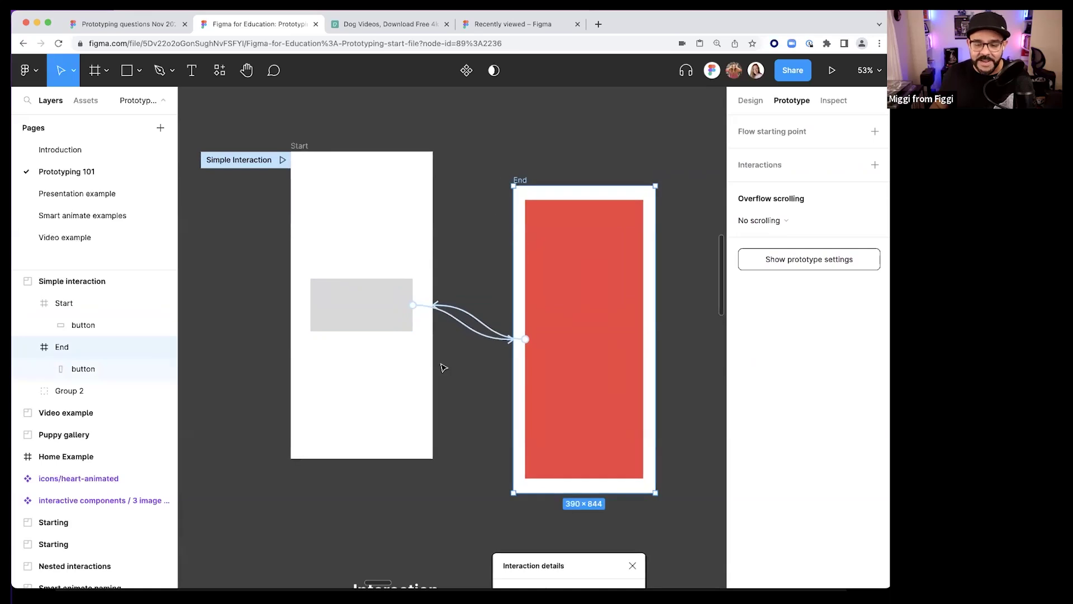
# - Change the animation of the connection from the Start button to the End frame to Smart animate
pyautogui.click(470, 334)
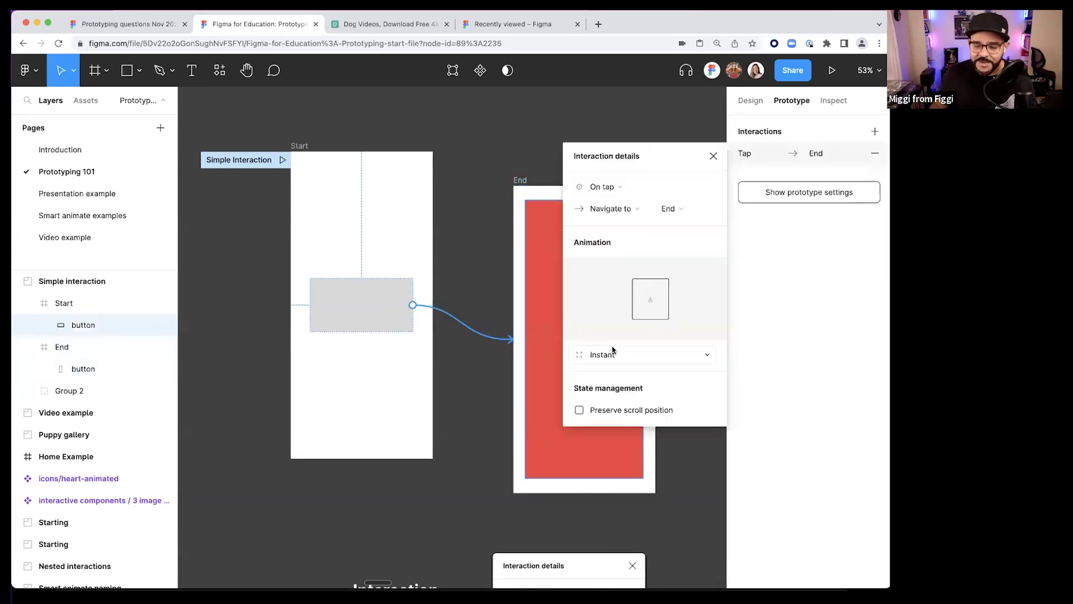
pyautogui.click(613, 353)
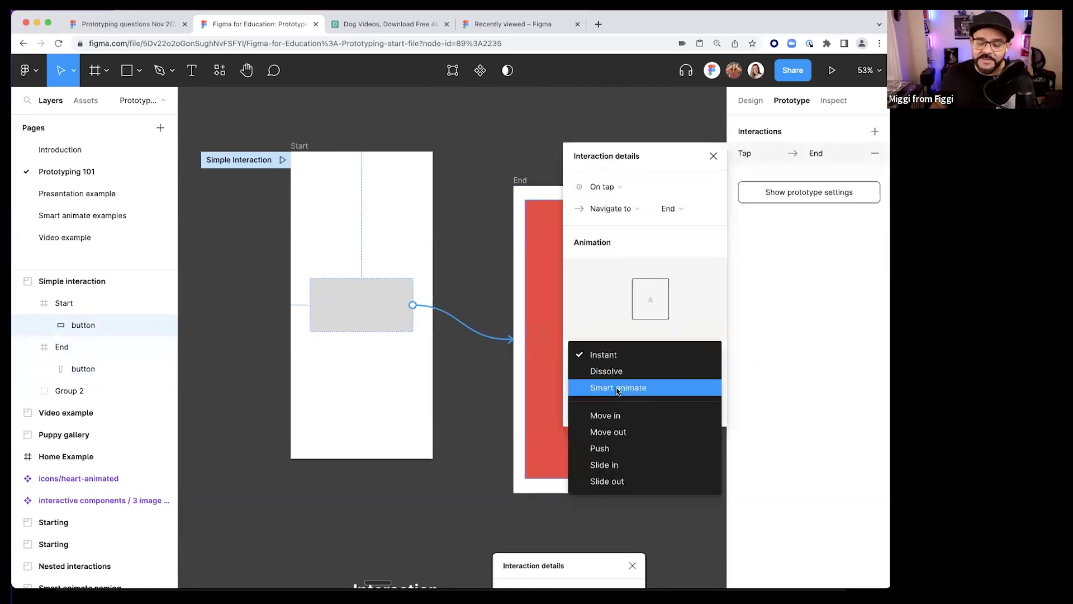
pyautogui.click(618, 389)
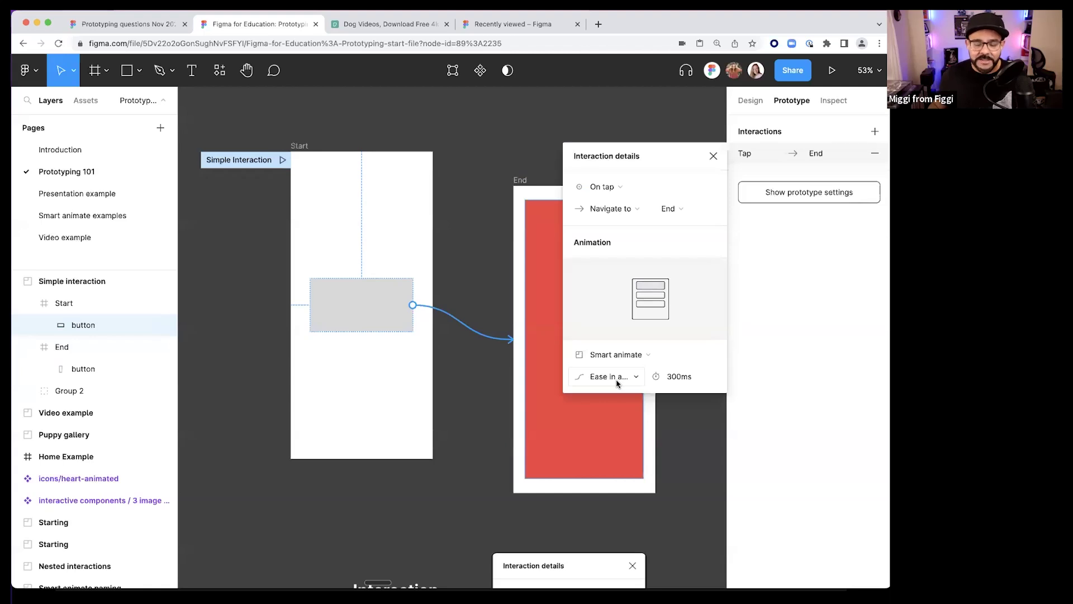
# - Give the Start button's Smart animate connection a custom bezier easing and reshape its curve into a steep S, then close the details
pyautogui.click(617, 383)
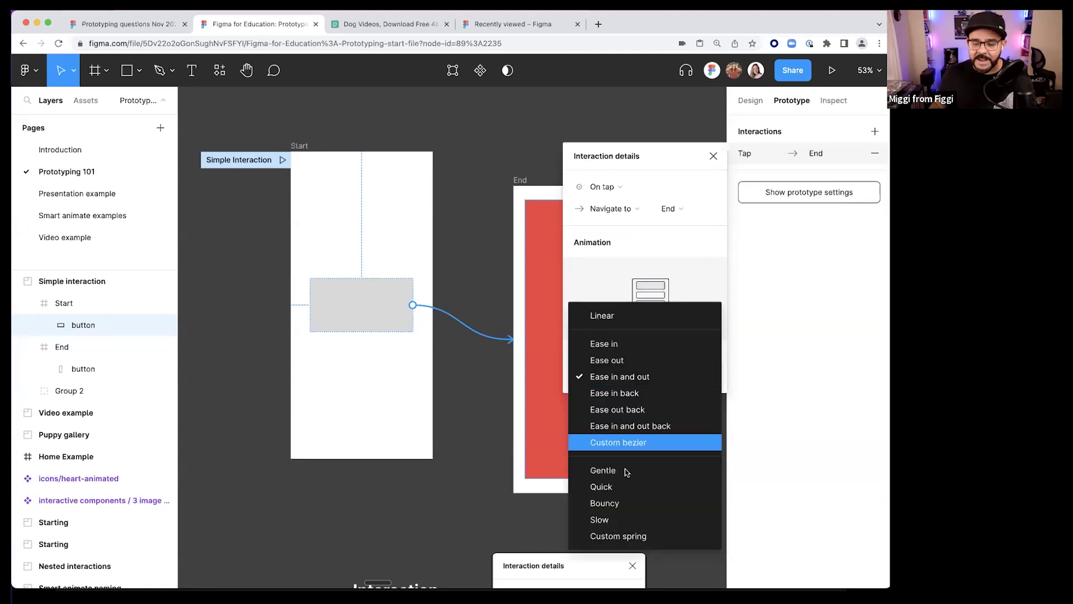
pyautogui.click(619, 442)
pyautogui.scroll(-1, 626, 469)
pyautogui.moveTo(639, 469); pyautogui.dragTo(664, 469)
pyautogui.moveTo(652, 402); pyautogui.dragTo(617, 400)
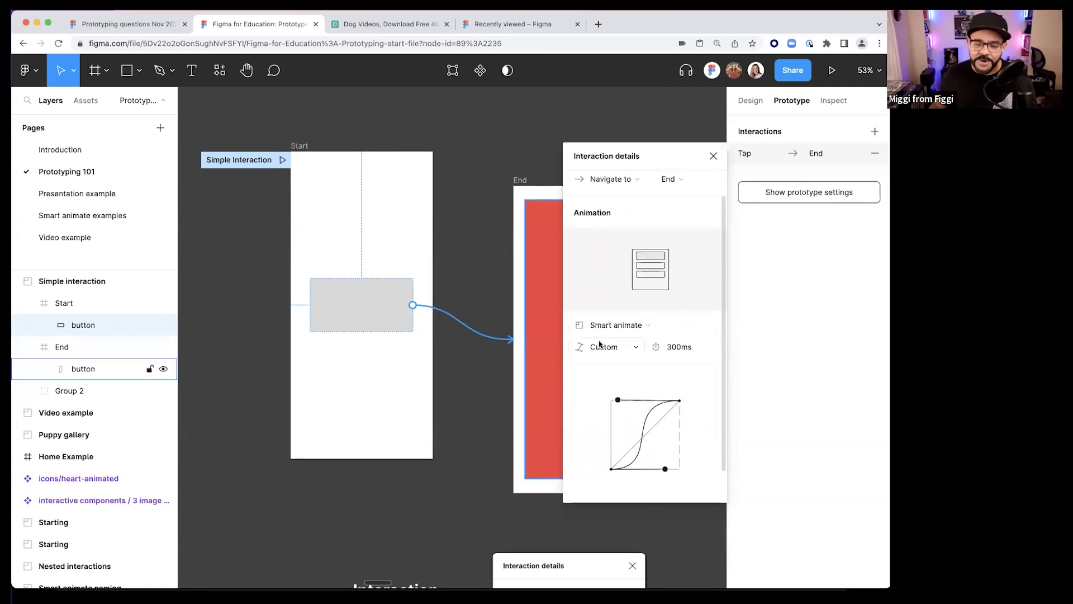
pyautogui.click(713, 156)
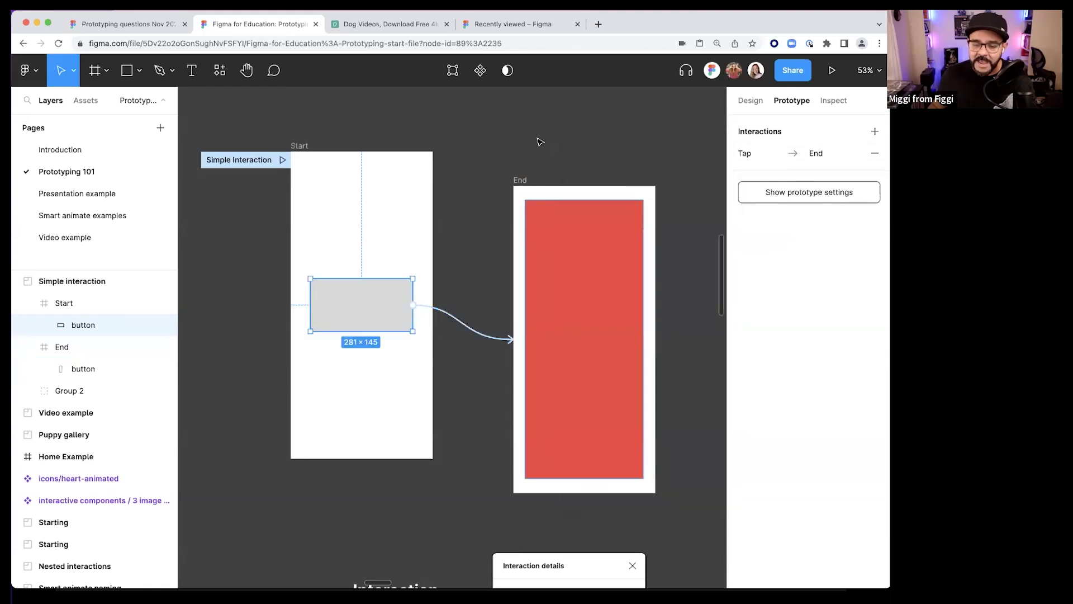
# - Change the animation of the connection from the End button back to the Start frame to Smart animate
pyautogui.click(503, 171)
pyautogui.click(454, 310)
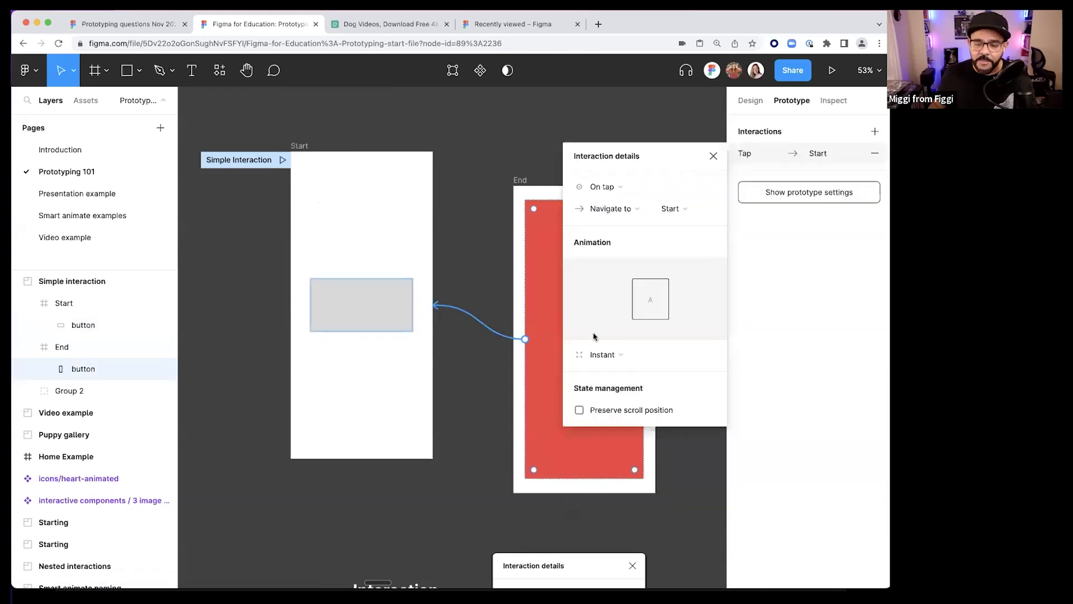
pyautogui.click(605, 354)
pyautogui.click(615, 384)
pyautogui.click(497, 398)
# - Check the interaction details of the Start button's connection and the labelled settings diagram below the frames
pyautogui.click(474, 338)
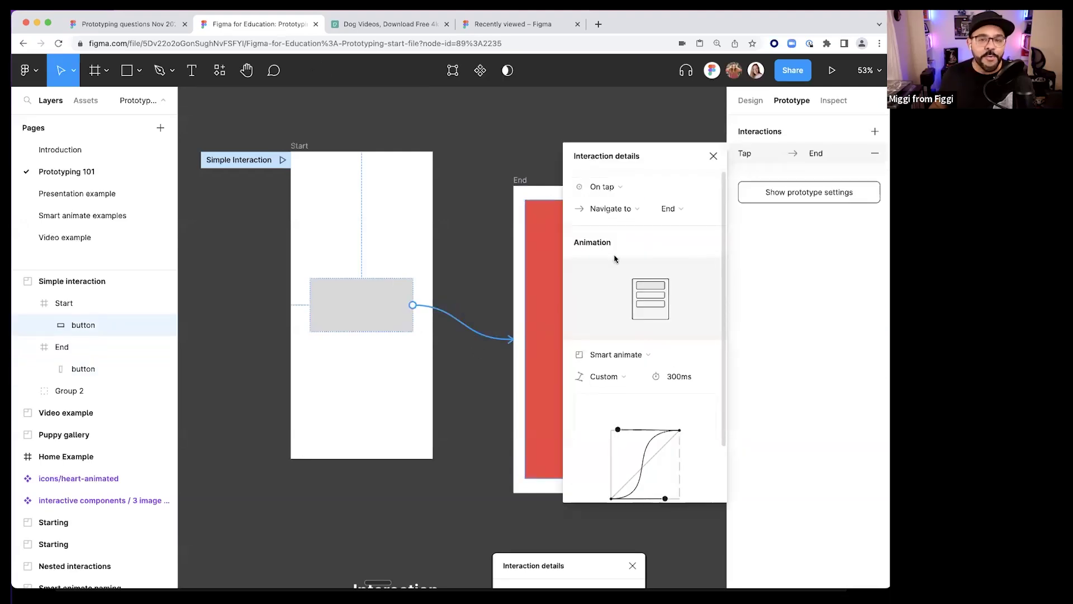
pyautogui.click(713, 156)
pyautogui.scroll(-10, 486, 269)
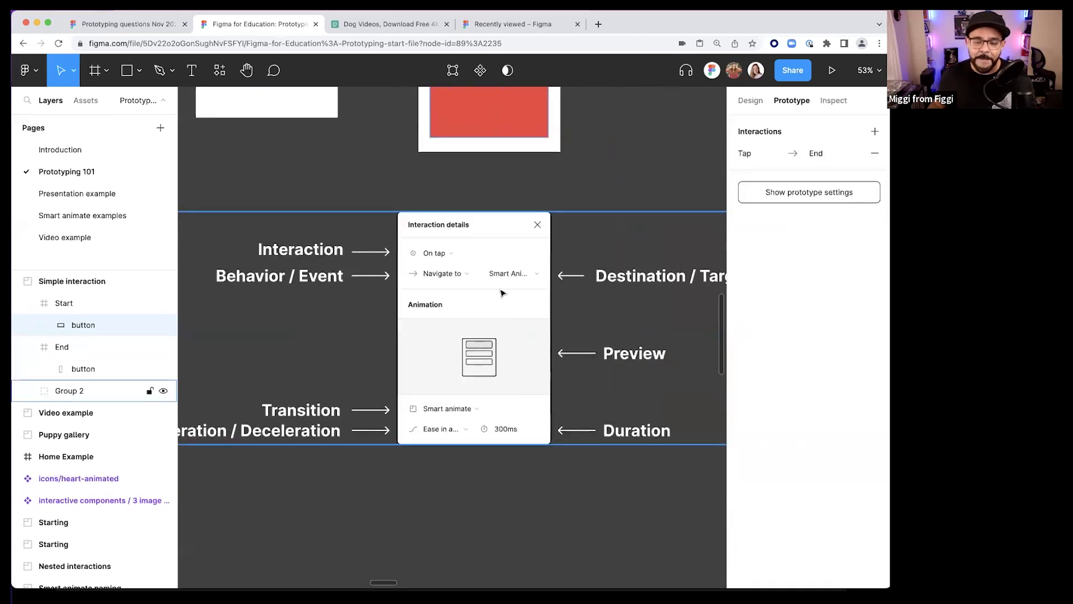
pyautogui.scroll(5, 502, 292)
pyautogui.scroll(2, 503, 292)
pyautogui.click(539, 216)
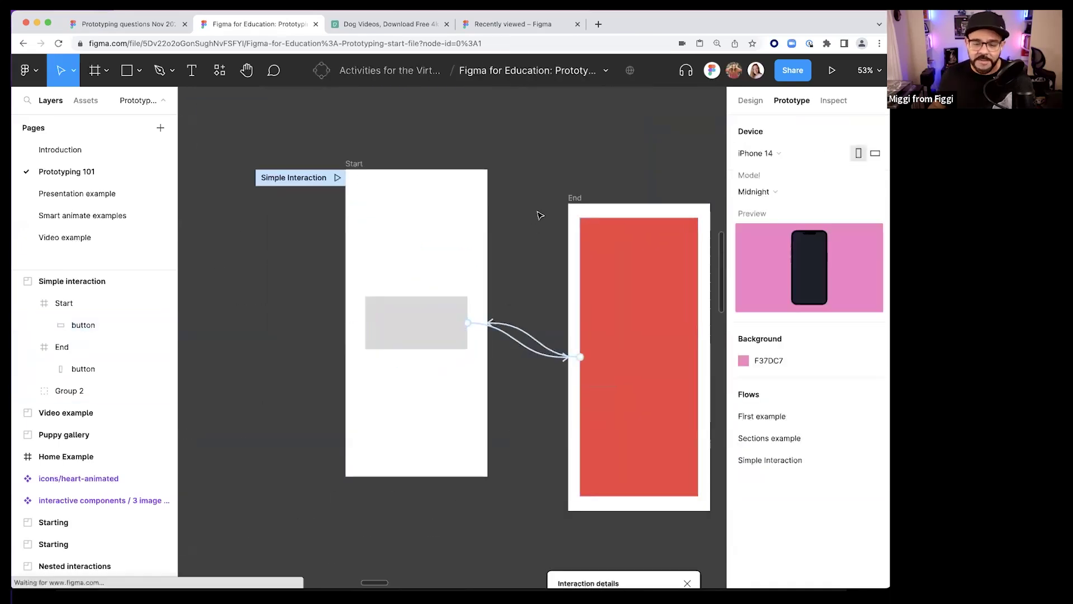
# - Play the Simple Interaction flow, tap the button repeatedly to test the Smart animate transition in both directions, and close the preview
pyautogui.click(337, 177)
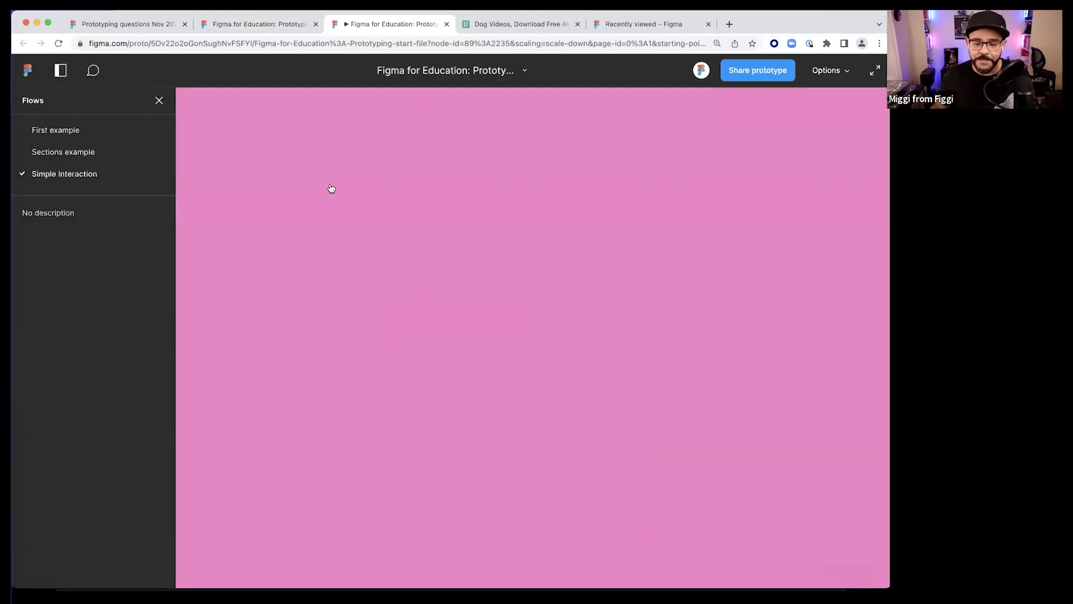
pyautogui.click(523, 366)
pyautogui.click(554, 326)
pyautogui.click(549, 367)
pyautogui.click(536, 330)
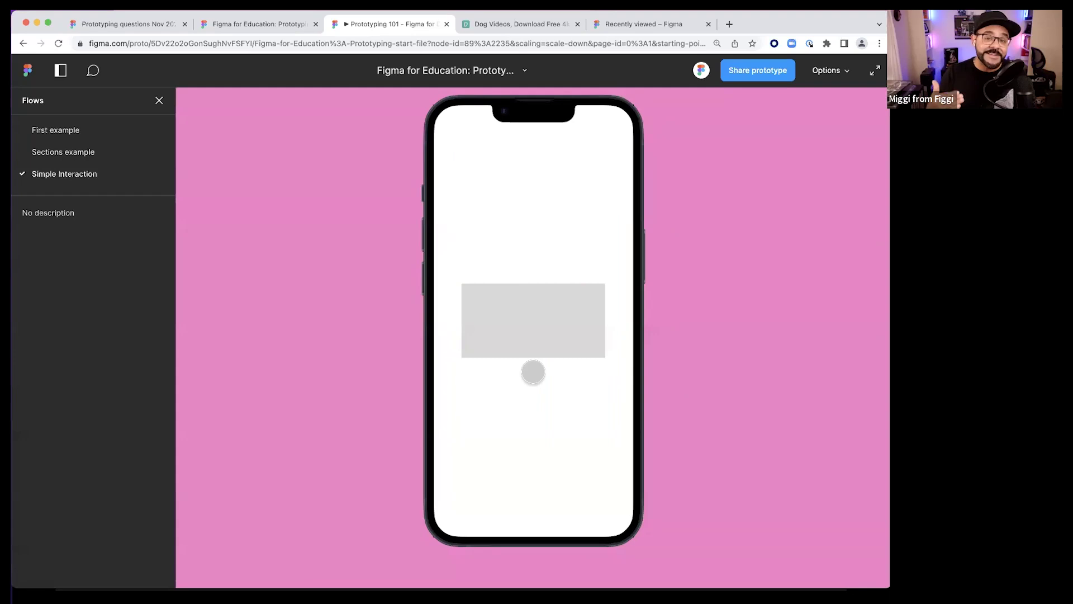
pyautogui.click(530, 329)
pyautogui.click(520, 329)
pyautogui.click(519, 328)
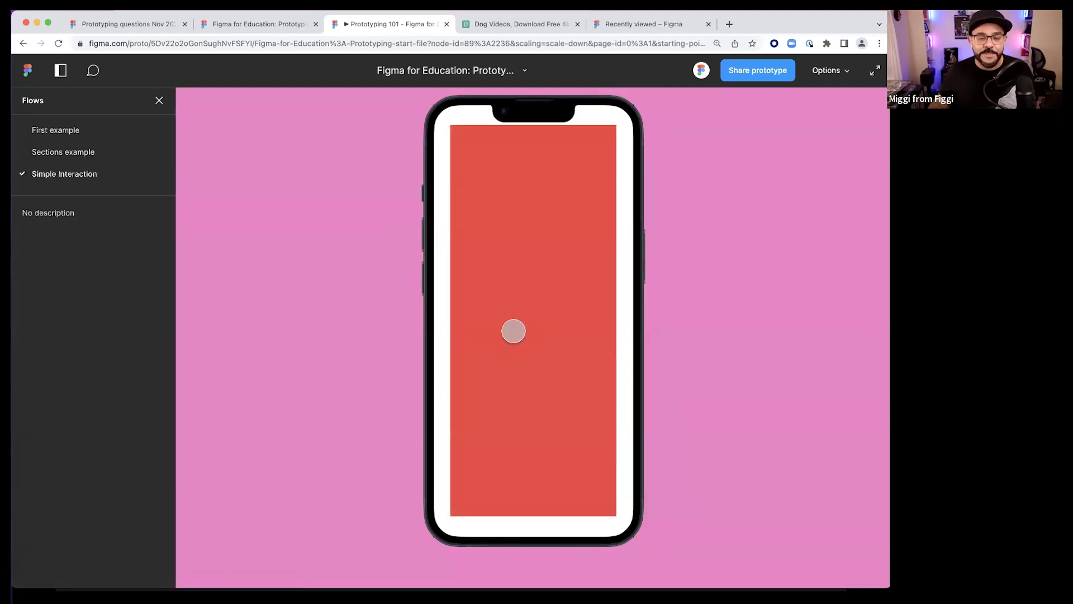
pyautogui.press('super+w')
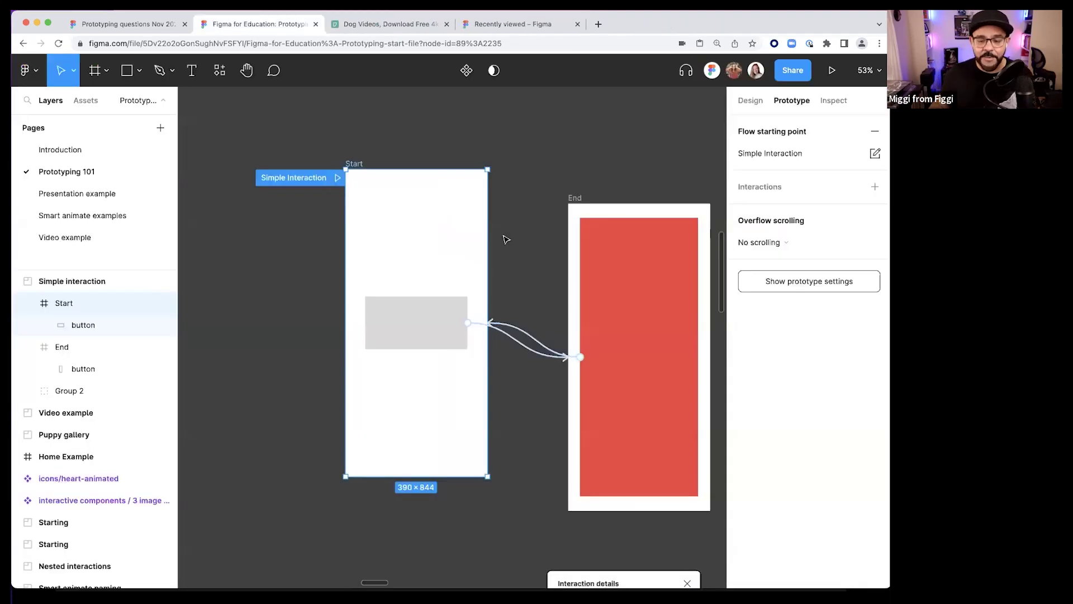
# - Move the End frame up and closer to the Start frame so their top edges line up
pyautogui.moveTo(565, 200); pyautogui.dragTo(542, 162)
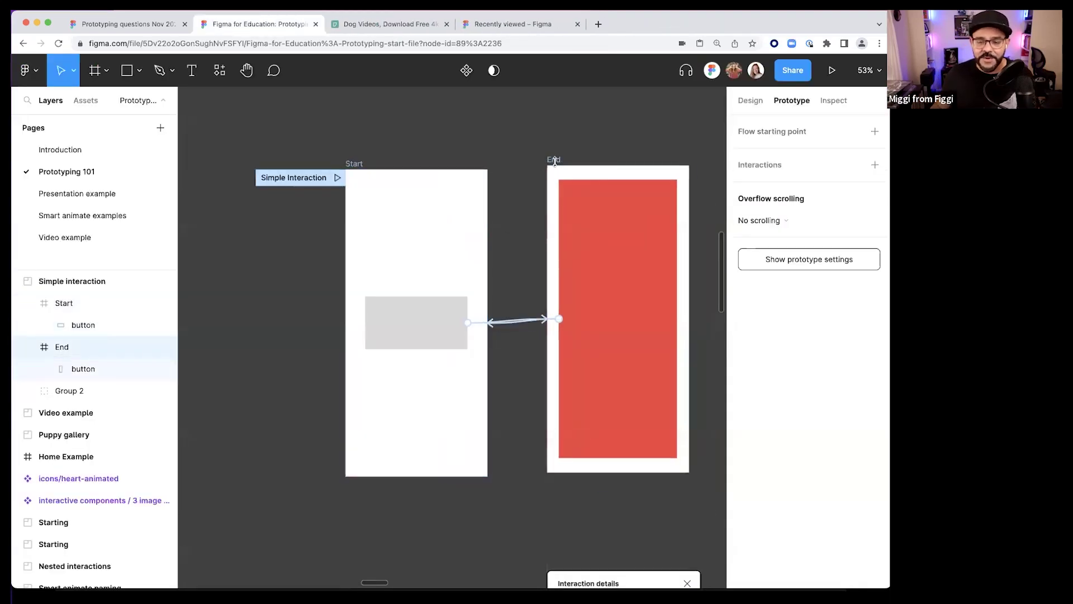
pyautogui.hscroll(3, 489, 160)
pyautogui.click(503, 153)
pyautogui.moveTo(492, 160)
pyautogui.mouseDown()
pyautogui.moveTo(504, 141)
pyautogui.moveTo(482, 141)
pyautogui.mouseUp()
pyautogui.click(499, 143)
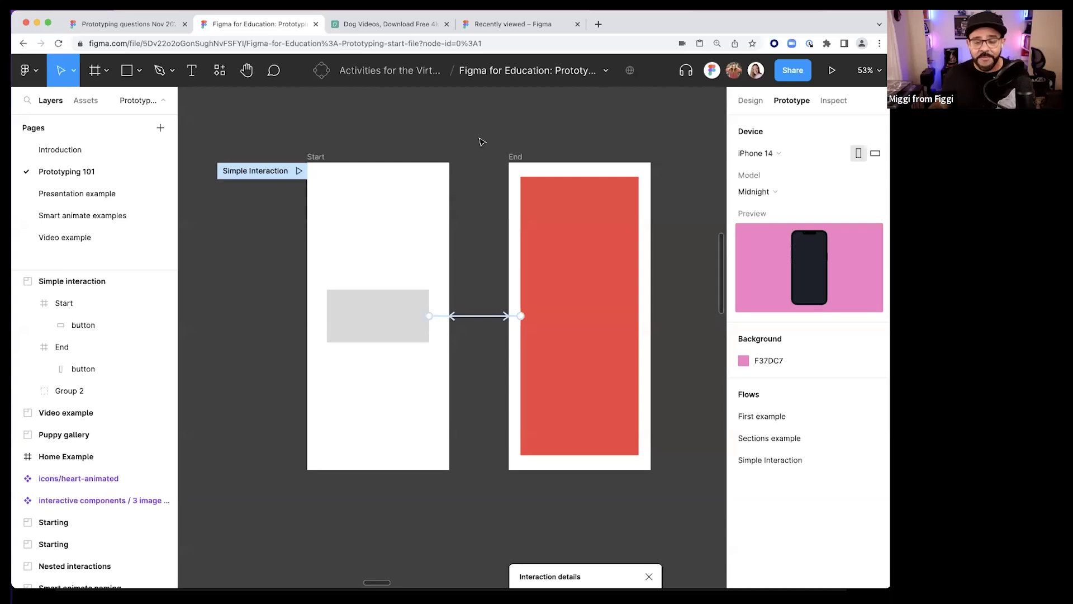
# - Examine the interaction, behavior and destination labels in the Interaction details diagram and relate them to the connected frames
pyautogui.scroll(-2, 474, 233)
pyautogui.scroll(-4, 442, 211)
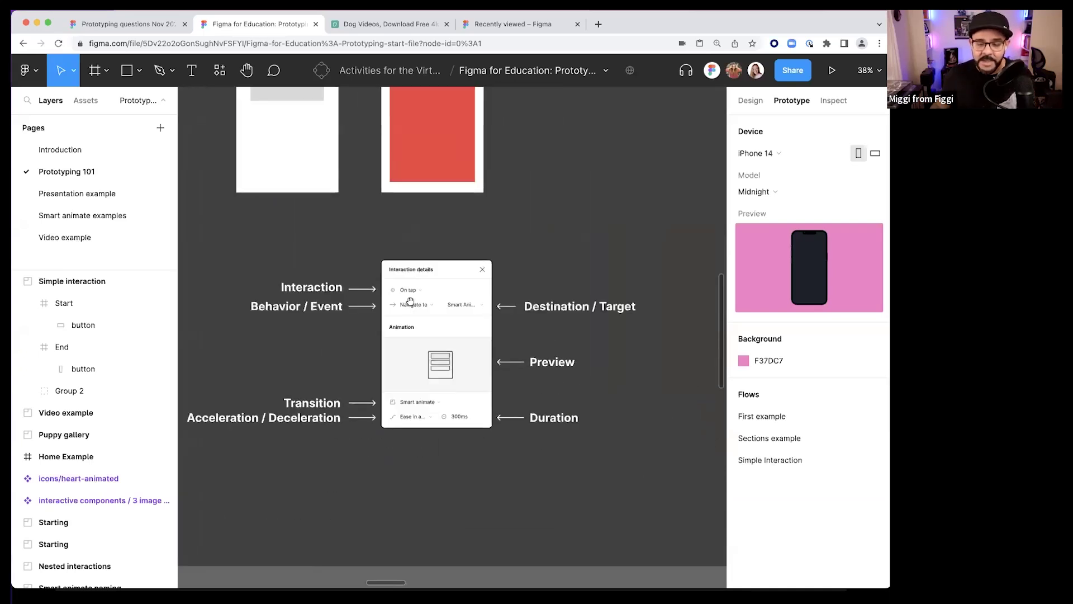
pyautogui.click(418, 268)
pyautogui.scroll(5, 418, 268)
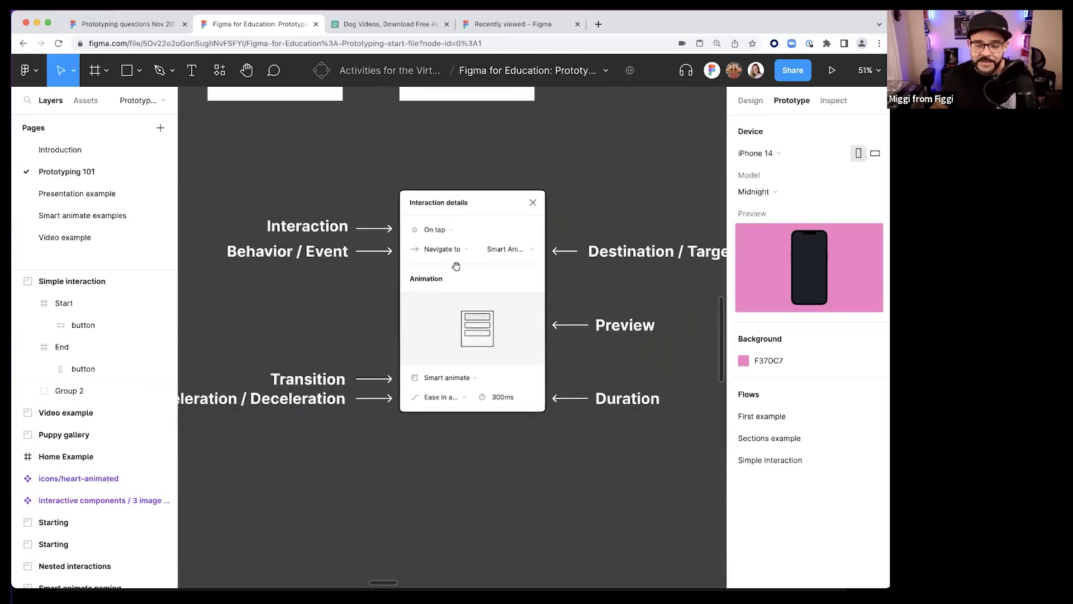
pyautogui.scroll(-2, 449, 279)
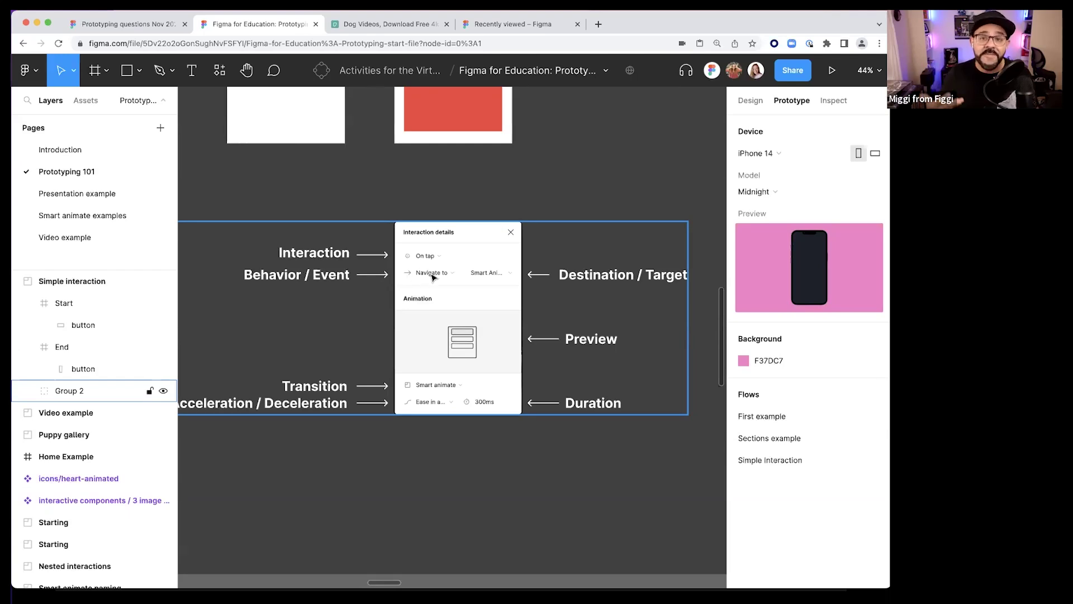
pyautogui.scroll(5, 430, 273)
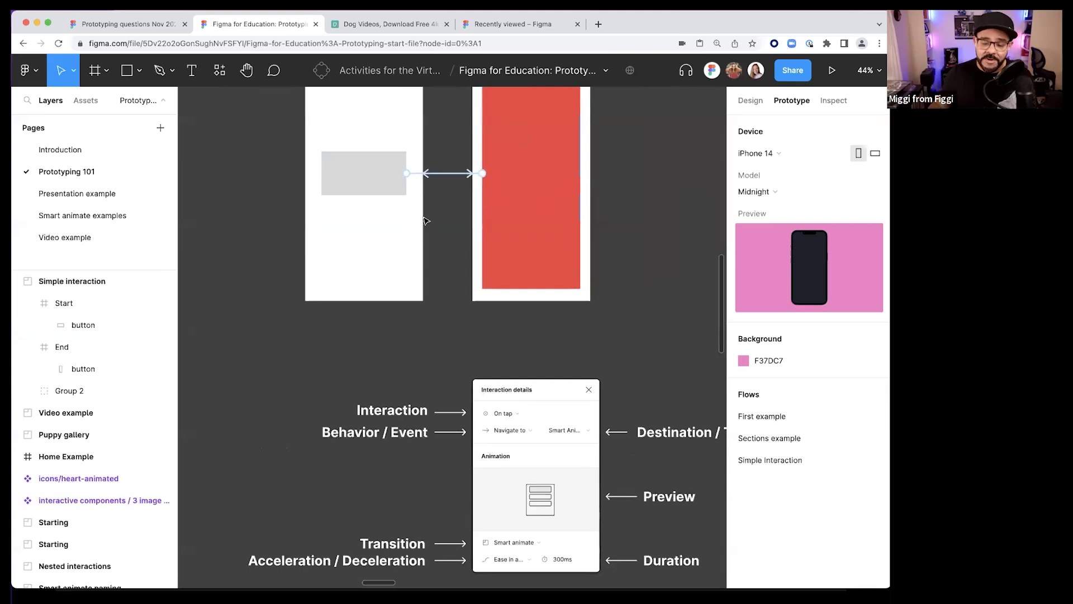
pyautogui.scroll(-5, 425, 220)
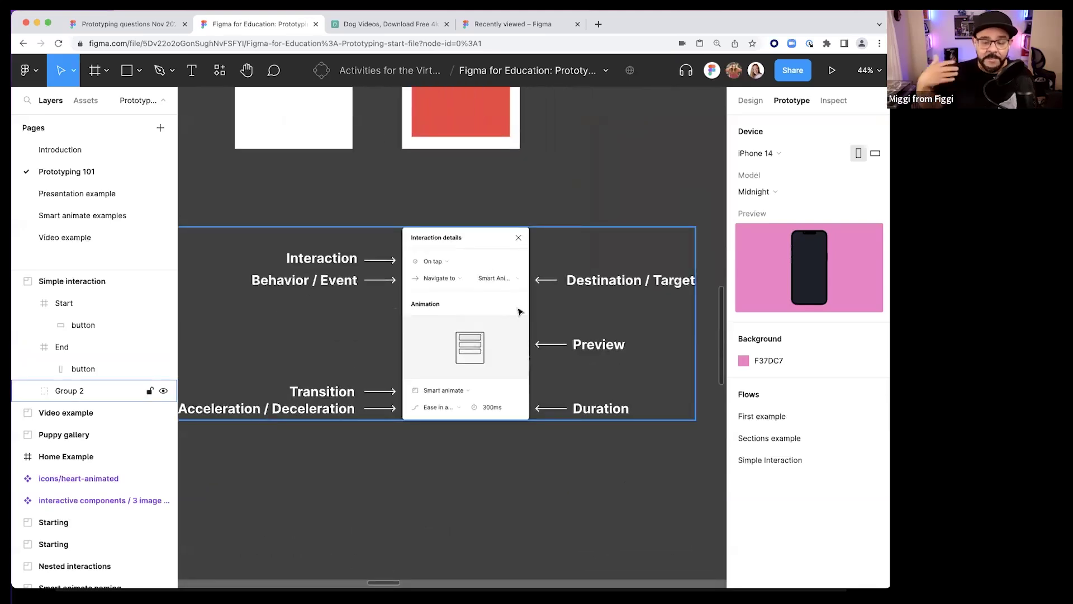
pyautogui.hscroll(1, 509, 289)
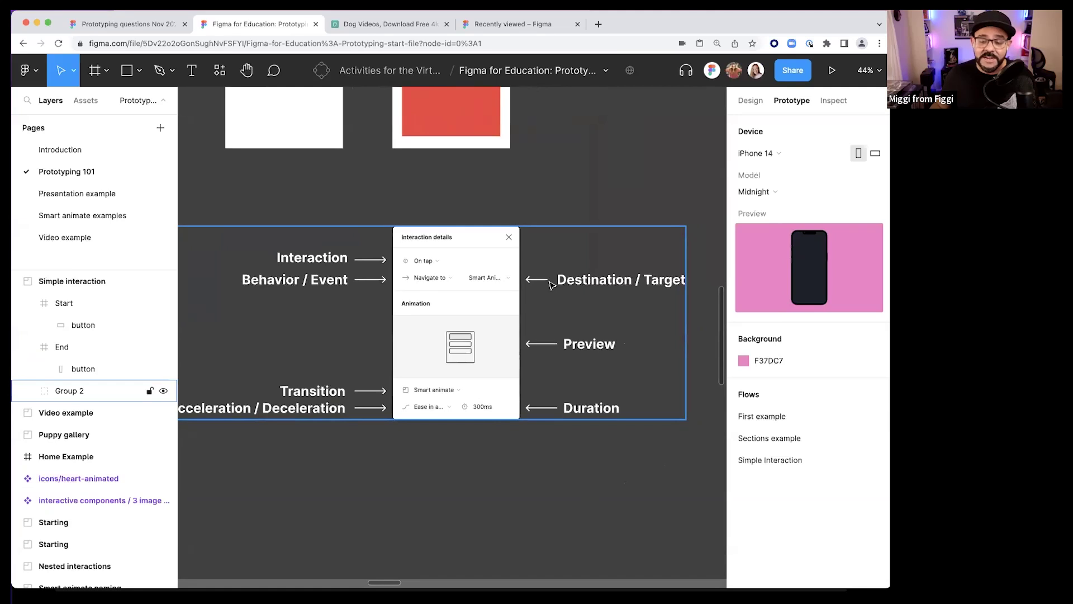
pyautogui.scroll(8, 550, 285)
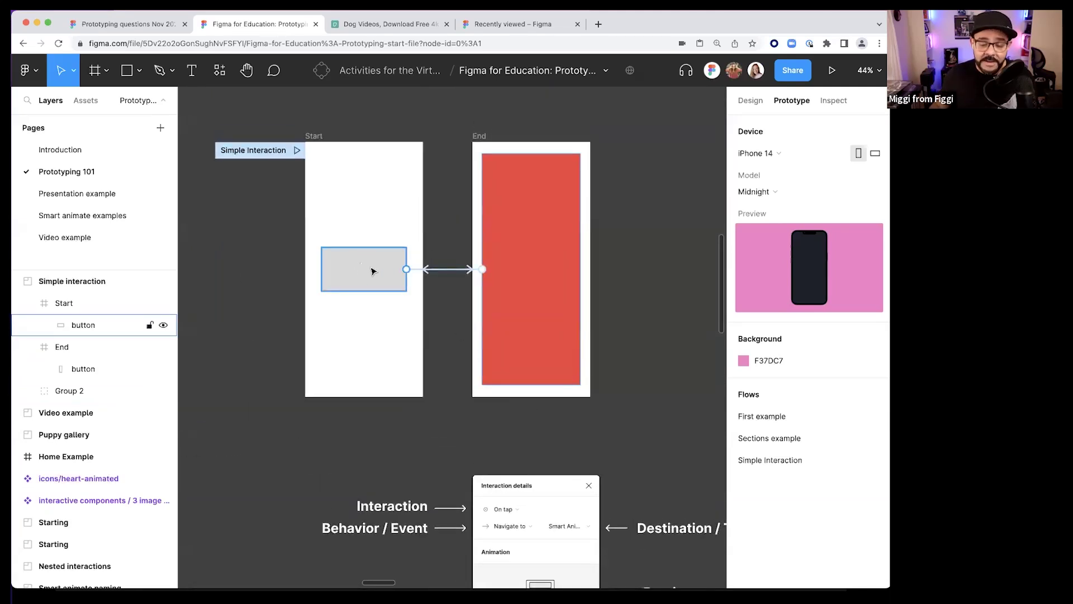
# - Inspect the interaction details of the End button's connection to the Start frame and deselect it
pyautogui.click(507, 264)
pyautogui.click(481, 270)
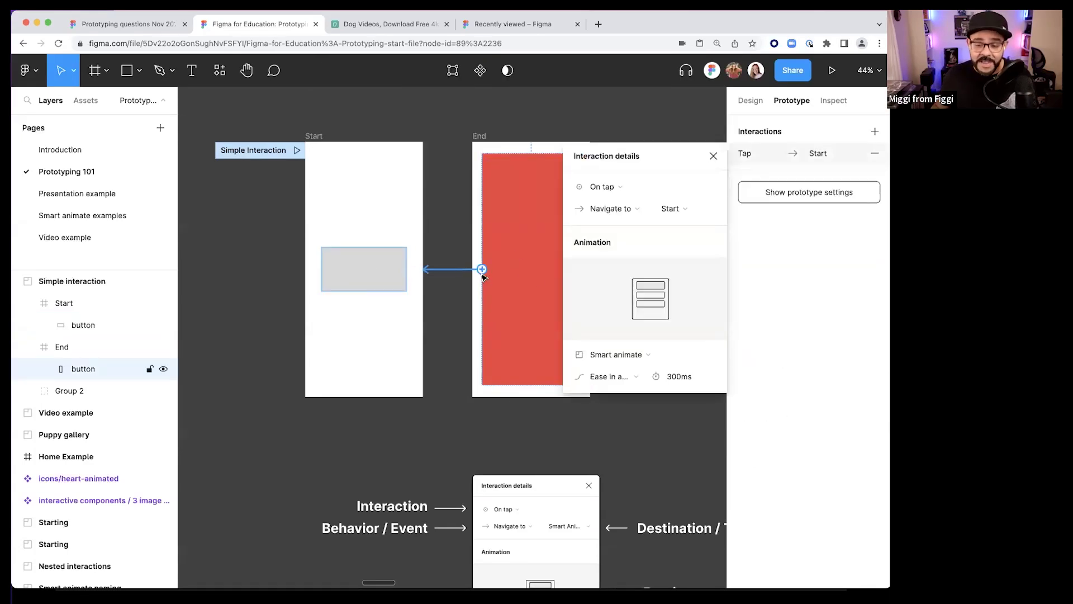
pyautogui.click(451, 355)
# - Examine the preview, transition, acceleration and duration labels in the Interaction details diagram
pyautogui.scroll(-5, 450, 196)
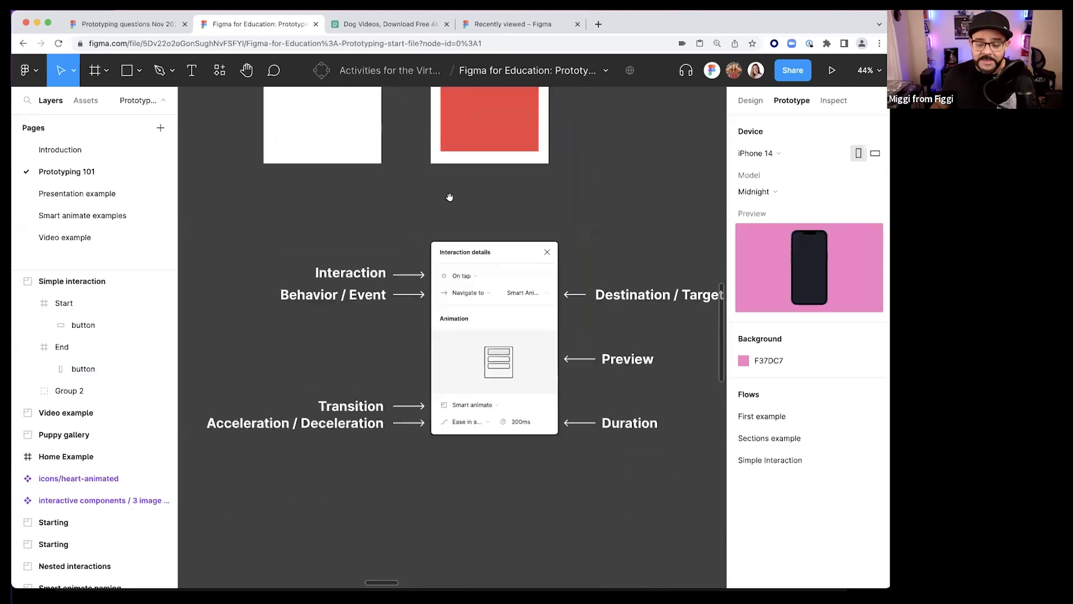
pyautogui.click(491, 376)
pyautogui.scroll(3, 490, 380)
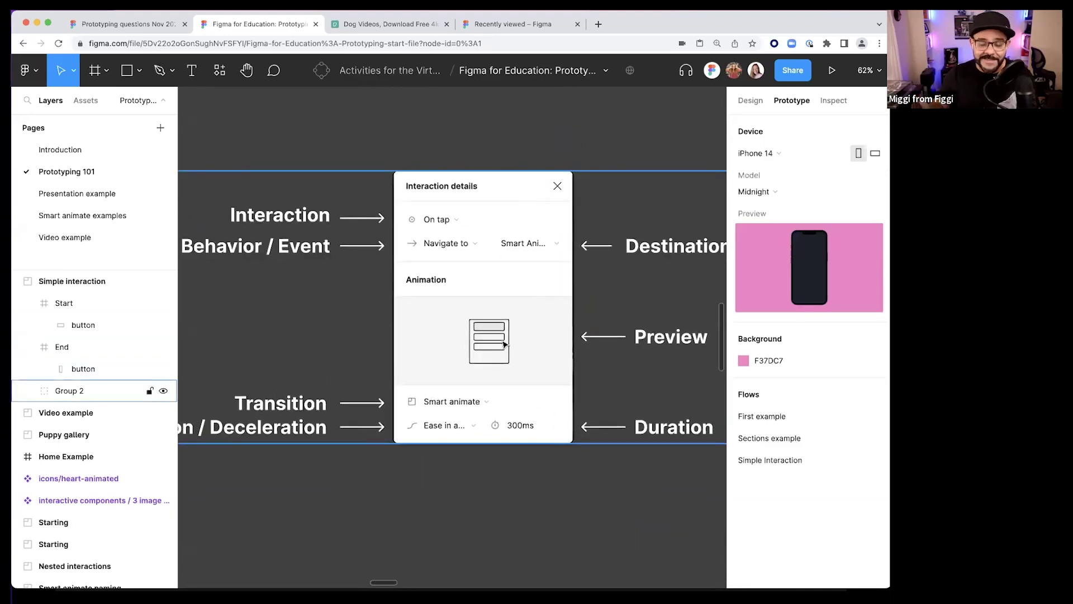
pyautogui.hscroll(-2, 392, 364)
pyautogui.scroll(-1, 391, 364)
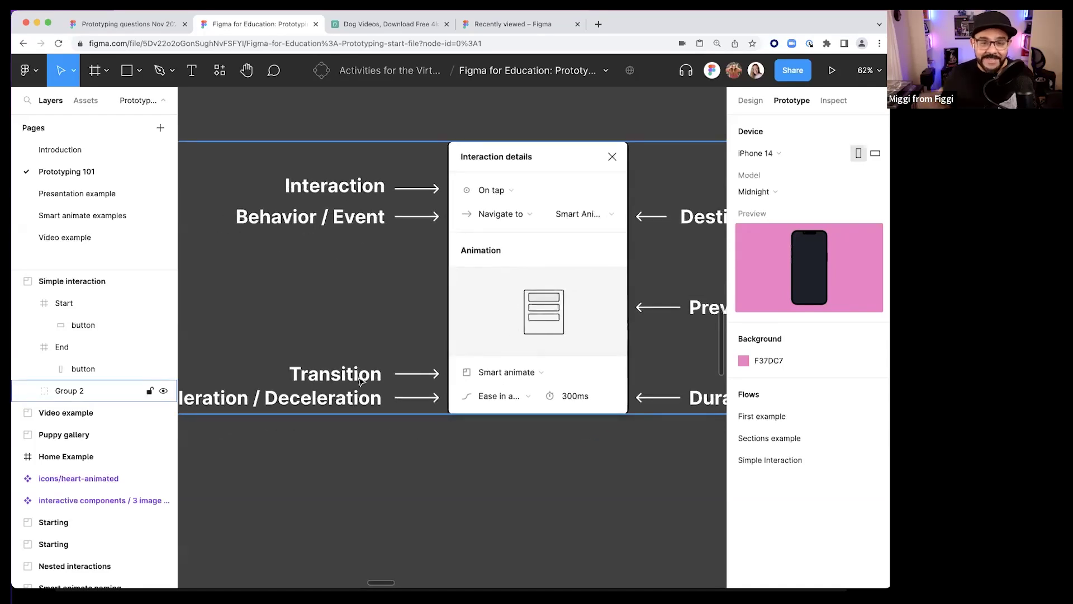
pyautogui.hscroll(-2, 391, 380)
pyautogui.scroll(-1, 391, 380)
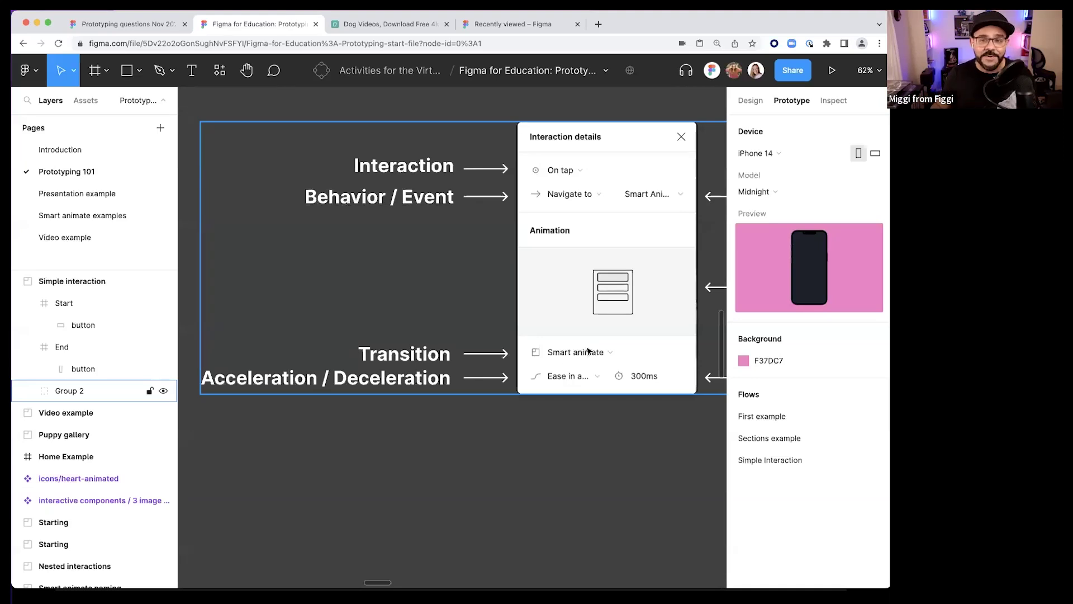
pyautogui.hscroll(5, 588, 350)
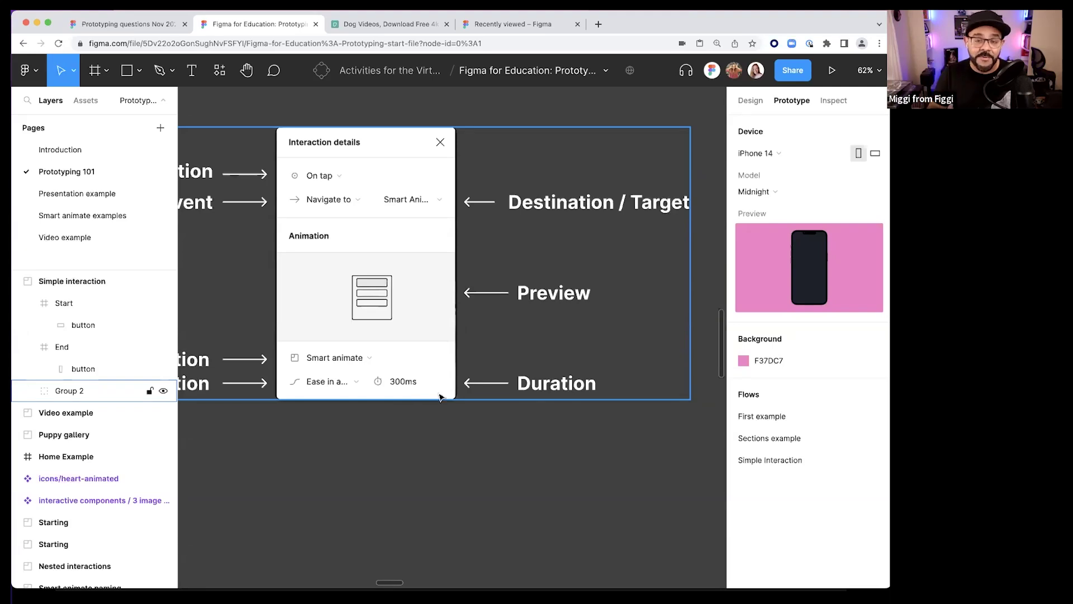
# - Draw a new frame of about 633 × 879 in the empty canvas area above the Scrolling section
pyautogui.scroll(-5, 390, 357)
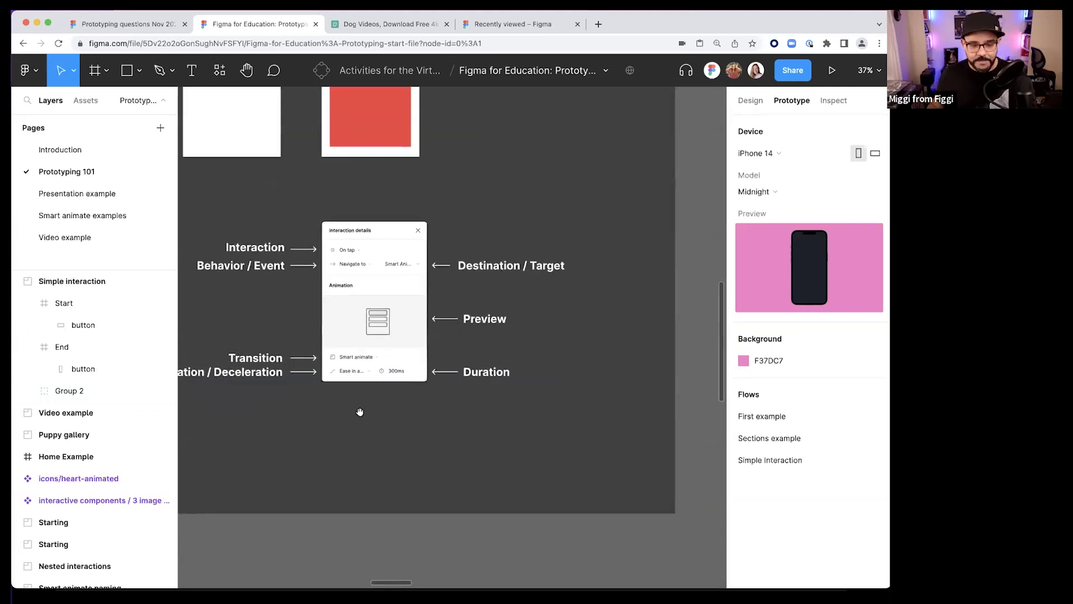
pyautogui.scroll(2, 359, 412)
pyautogui.scroll(-3, 434, 417)
pyautogui.scroll(-10, 455, 314)
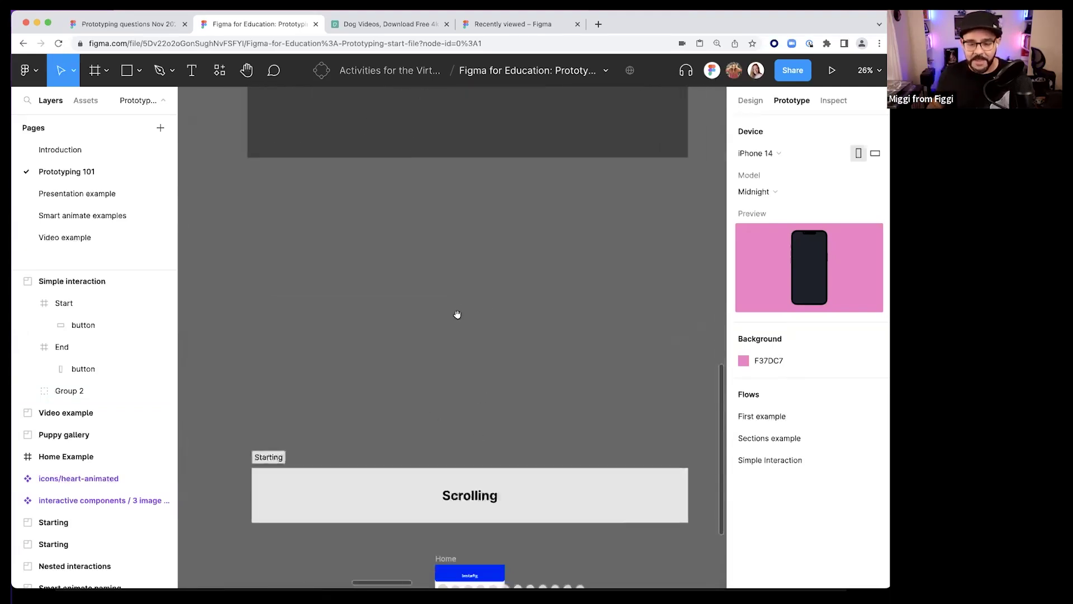
pyautogui.scroll(10, 467, 455)
pyautogui.scroll(-5, 450, 426)
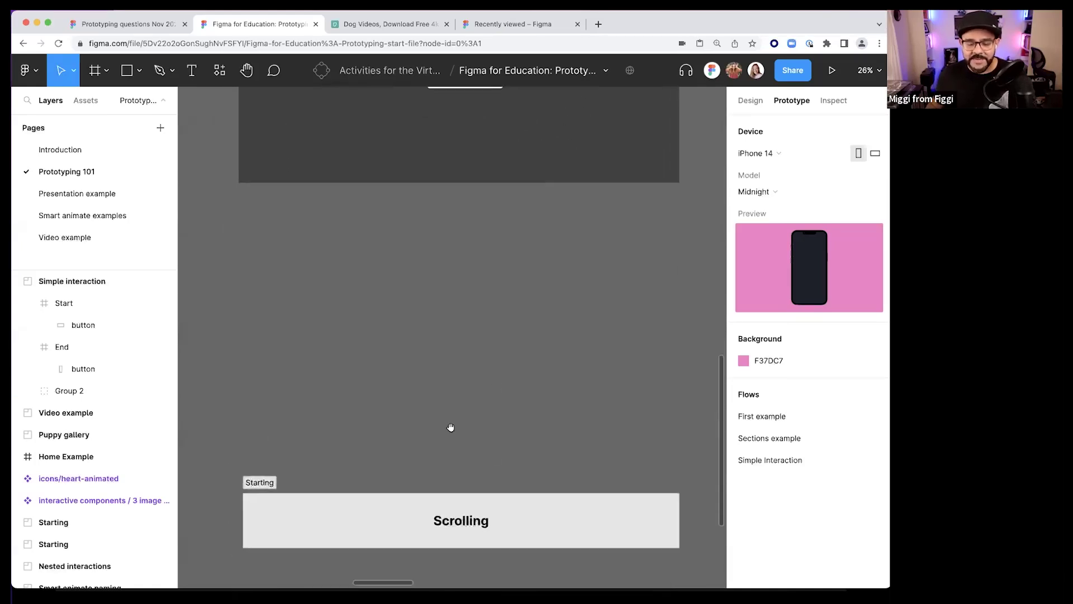
pyautogui.scroll(-5, 429, 381)
pyautogui.scroll(-3, 372, 323)
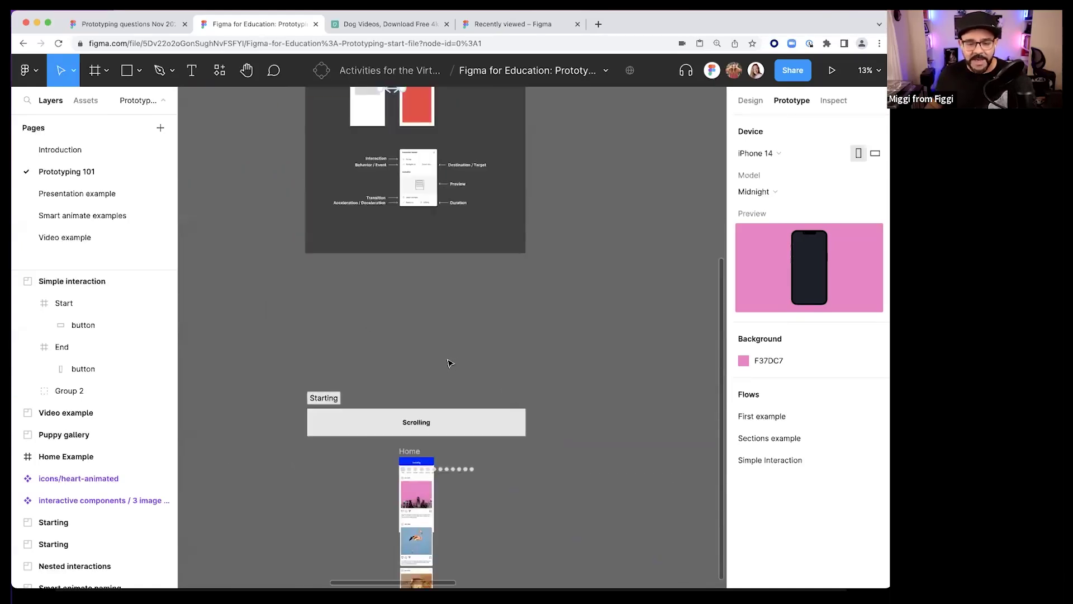
pyautogui.scroll(4, 455, 364)
pyautogui.scroll(5, 455, 364)
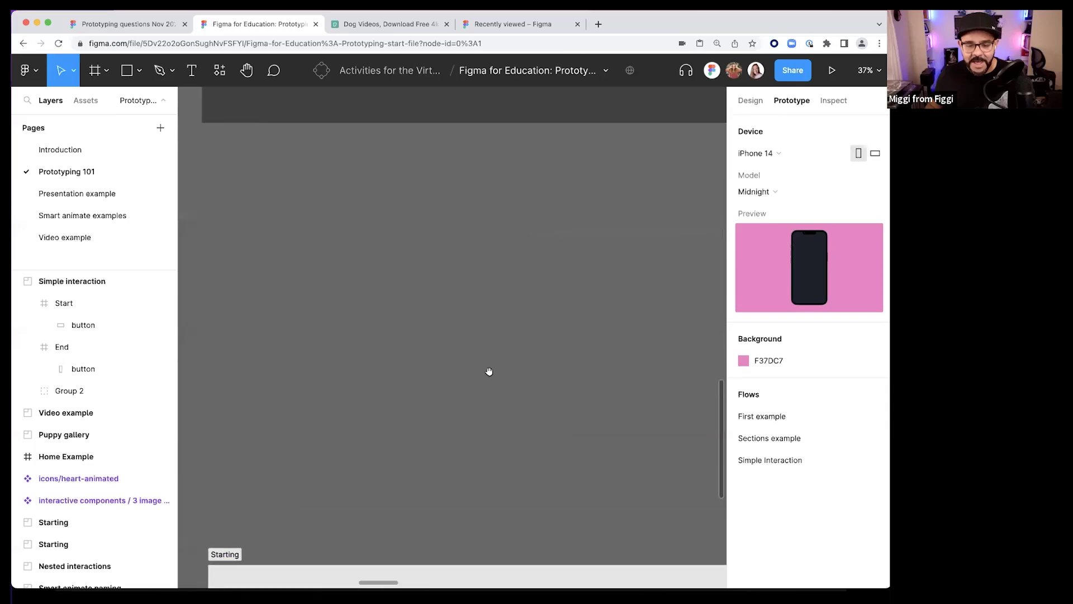
pyautogui.press('f')
pyautogui.moveTo(297, 206); pyautogui.dragTo(458, 430)
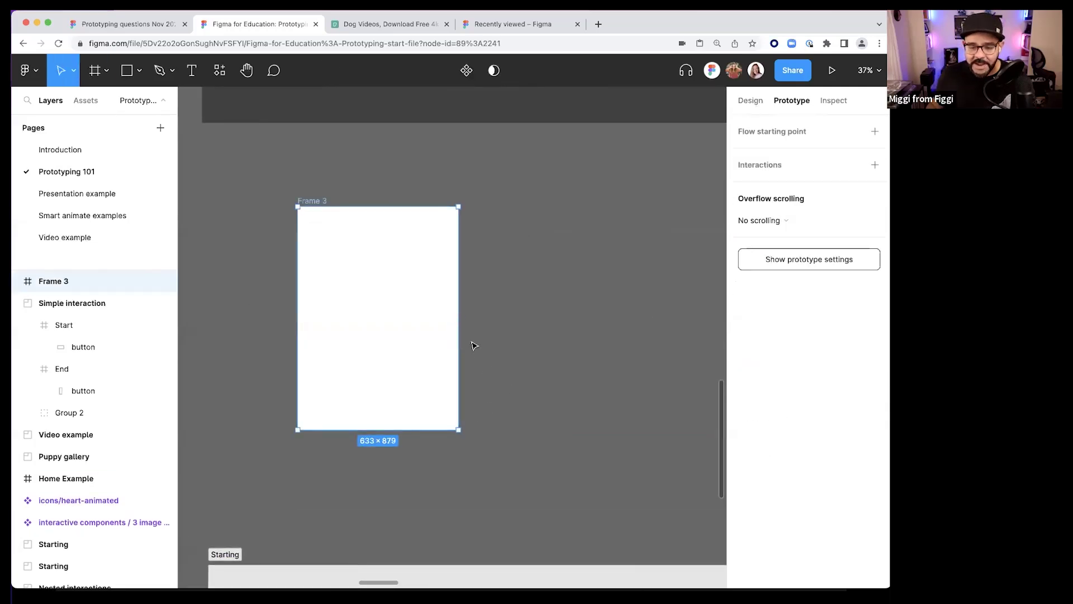
# - Resize the new frame to the iPhone 14 preset of 390 × 844
pyautogui.click(750, 100)
pyautogui.click(763, 159)
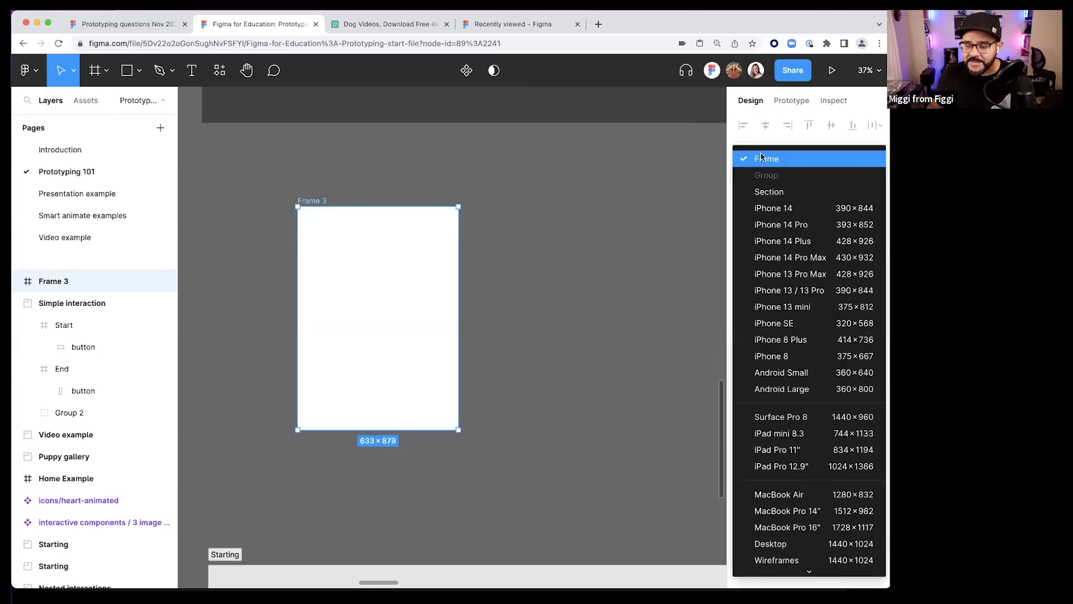
pyautogui.click(782, 208)
pyautogui.click(502, 265)
pyautogui.click(358, 262)
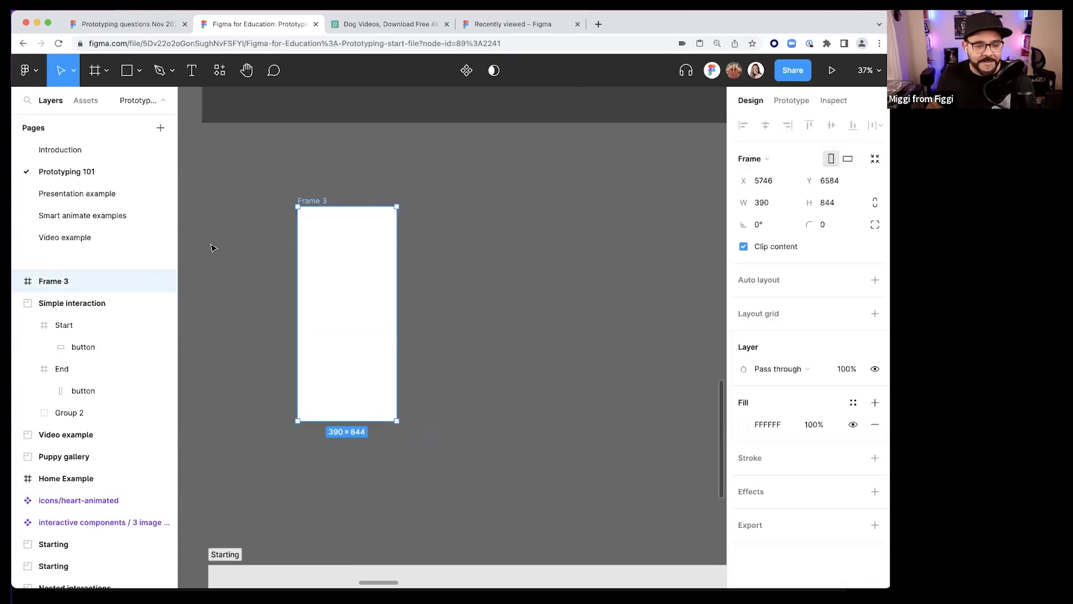
# - Place two social post components from the Prototyping 101 post assets one above the other in the new frame
pyautogui.click(92, 104)
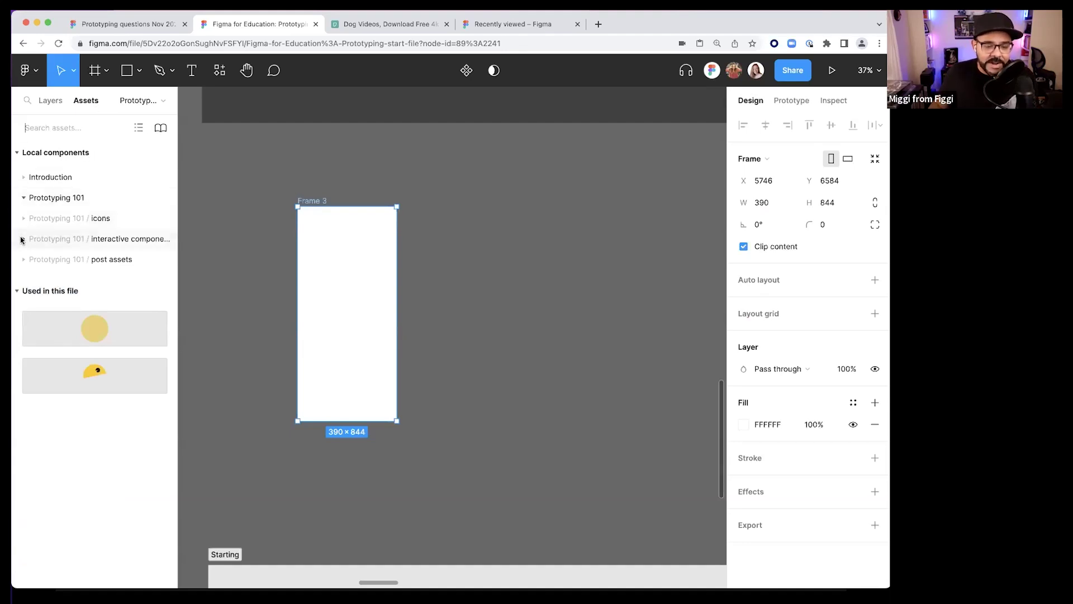
pyautogui.click(24, 261)
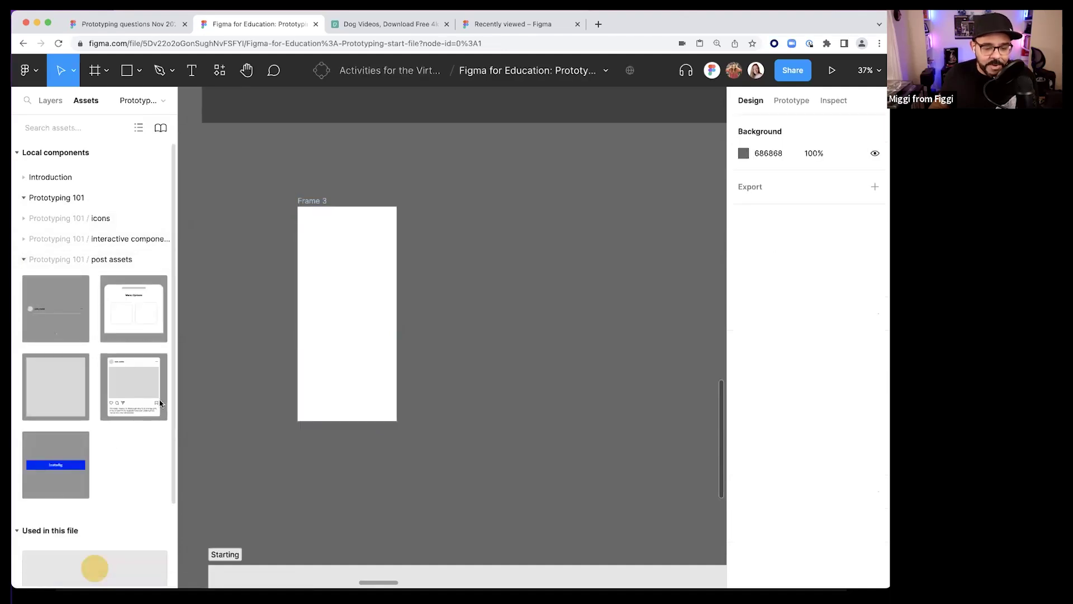
pyautogui.moveTo(124, 384); pyautogui.dragTo(354, 280)
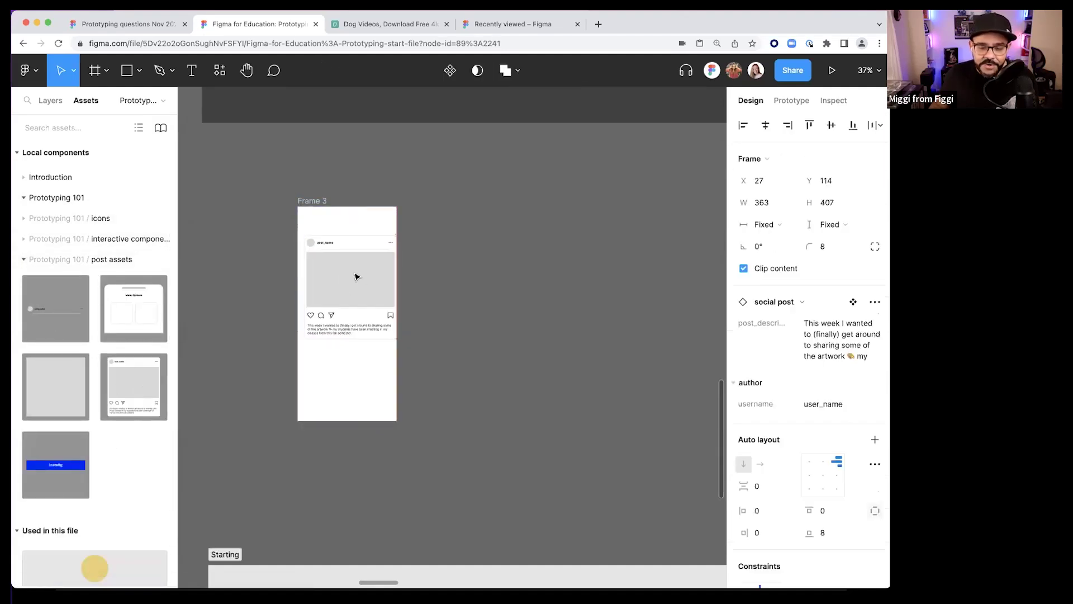
pyautogui.moveTo(137, 389); pyautogui.dragTo(350, 342)
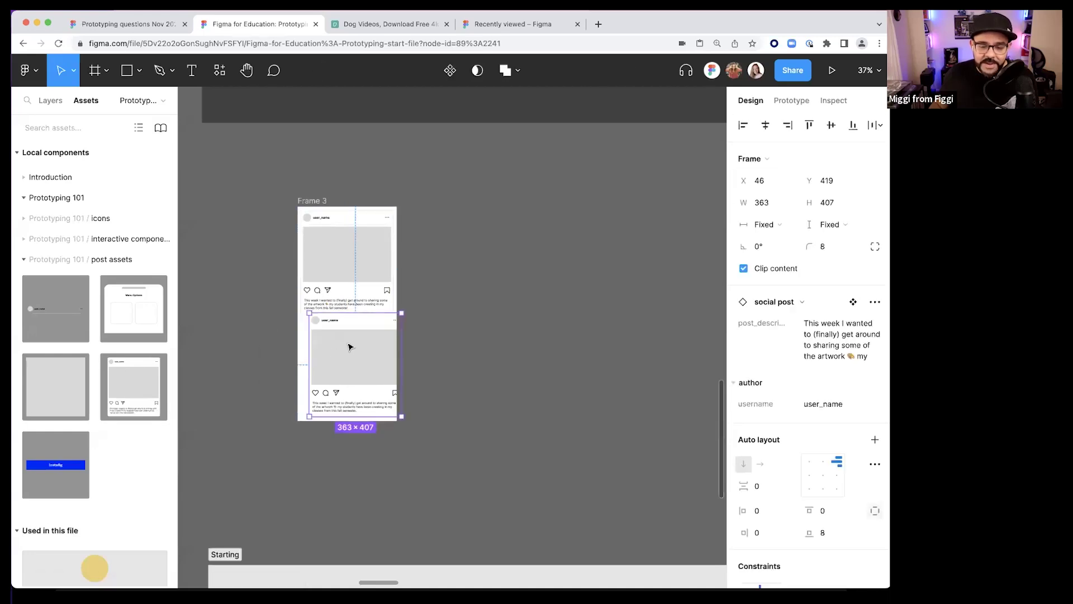
pyautogui.click(462, 359)
# - Align the upper social post with the lower one, placing it at X 21, Y 15
pyautogui.scroll(5, 314, 230)
pyautogui.click(346, 247)
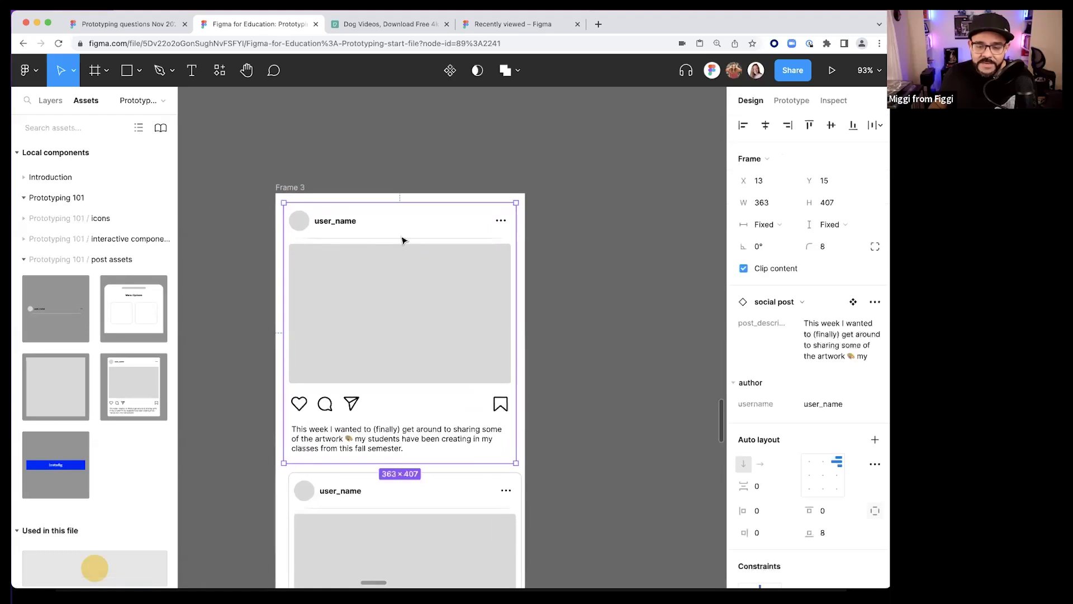
pyautogui.moveTo(414, 243); pyautogui.dragTo(371, 249)
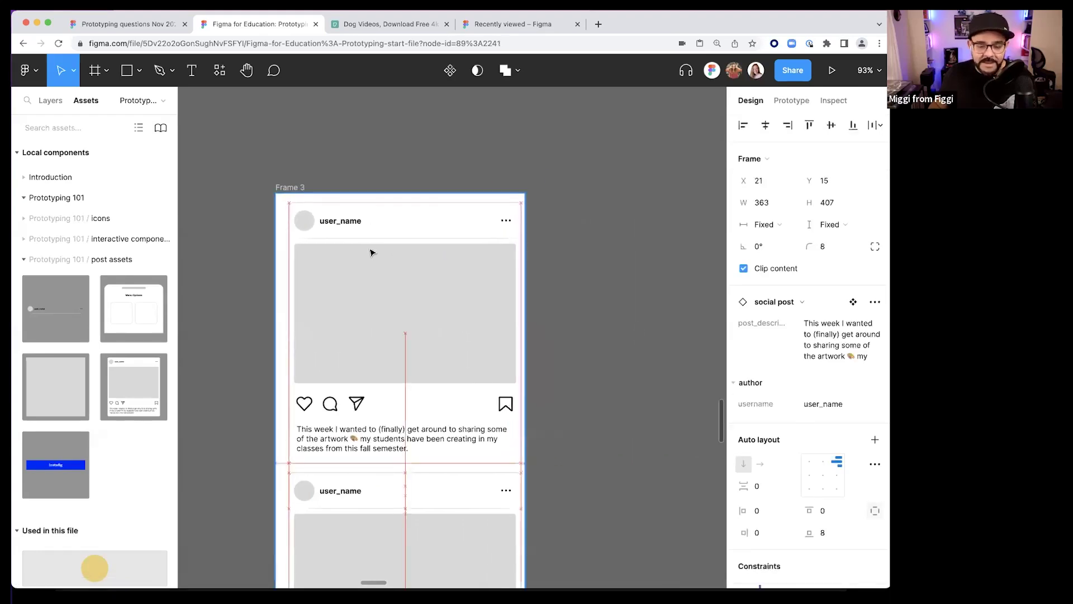
pyautogui.scroll(-3, 442, 268)
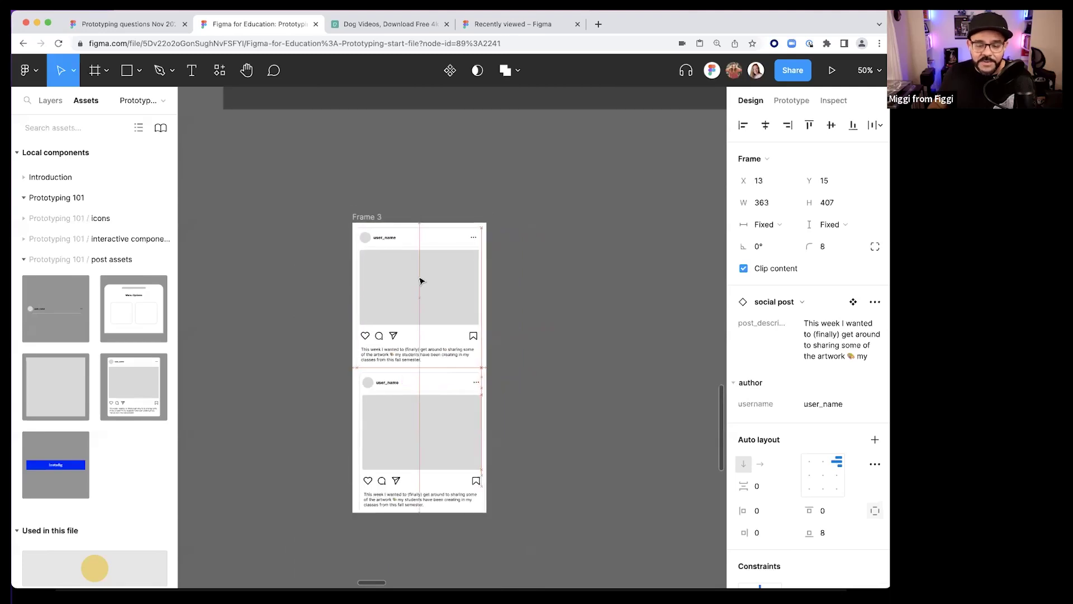
pyautogui.scroll(-1, 413, 300)
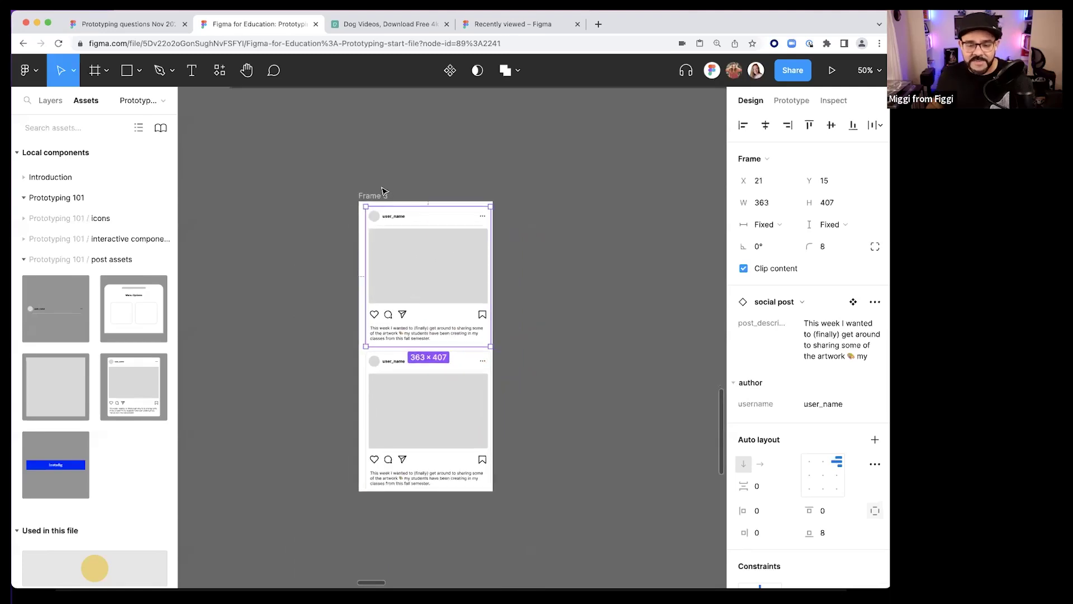
# - Reduce the frame to a single social post and move it to the middle of the frame
pyautogui.moveTo(383, 190); pyautogui.dragTo(426, 169)
pyautogui.moveTo(455, 356); pyautogui.dragTo(505, 285)
pyautogui.hscroll(1, 491, 280)
# - Duplicate the frame alongside the original and enlarge the copy's social post to 363 × 751 at X 13, Y 46
pyautogui.moveTo(355, 190); pyautogui.dragTo(525, 192)
pyautogui.click(556, 190)
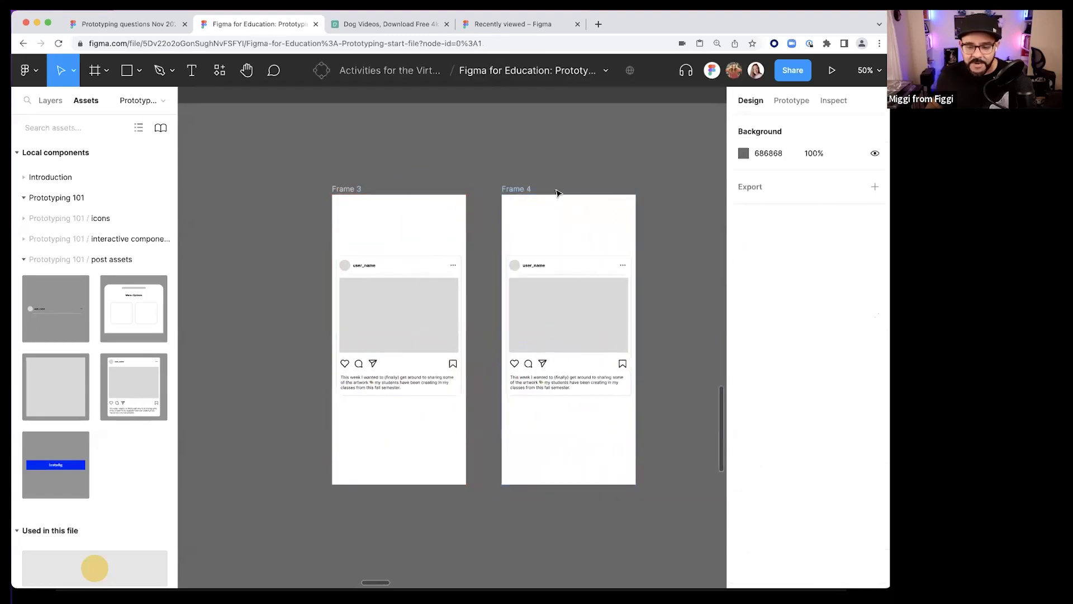
pyautogui.click(592, 380)
pyautogui.moveTo(586, 396); pyautogui.dragTo(596, 454)
pyautogui.moveTo(555, 341); pyautogui.dragTo(556, 352)
pyautogui.hscroll(1, 433, 383)
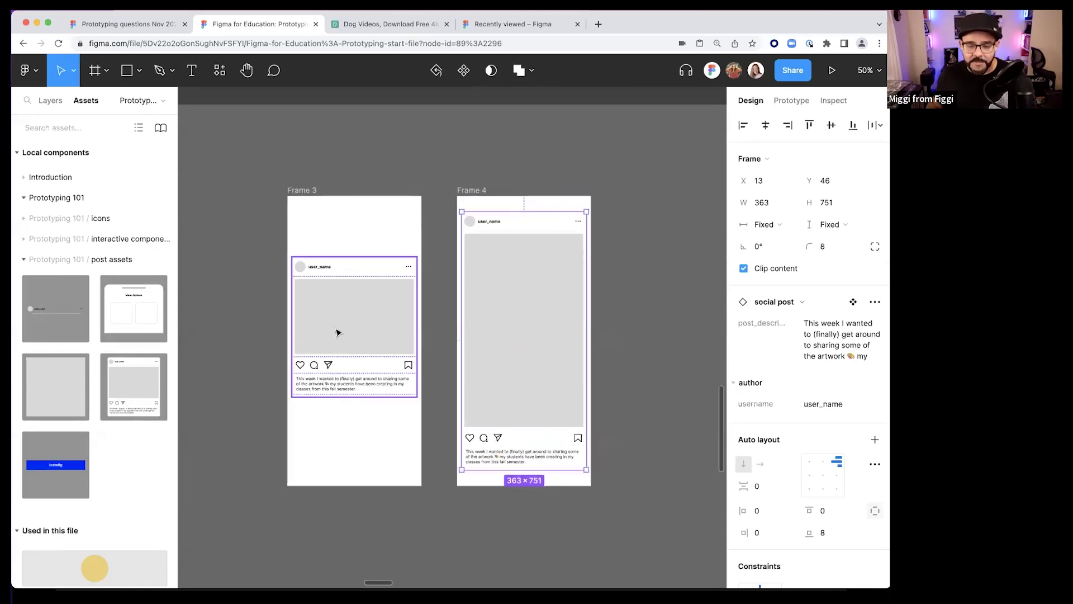
# - Connect the social post in Frame 3 to Frame 4 with an on-tap Smart animate interaction and review its details
pyautogui.click(423, 466)
pyautogui.click(793, 102)
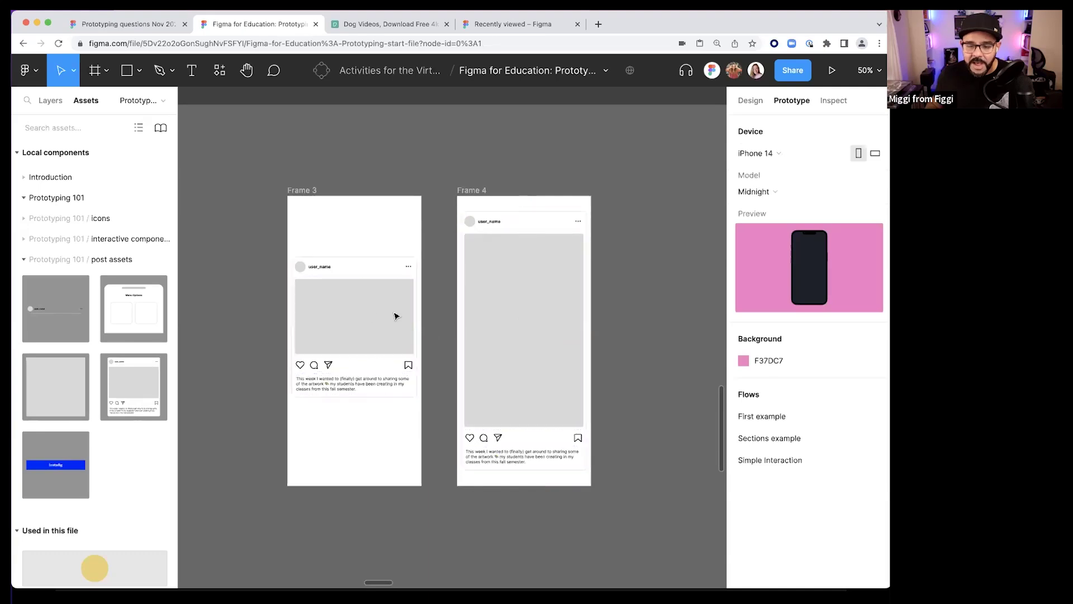
pyautogui.click(394, 317)
pyautogui.moveTo(417, 327); pyautogui.dragTo(481, 316)
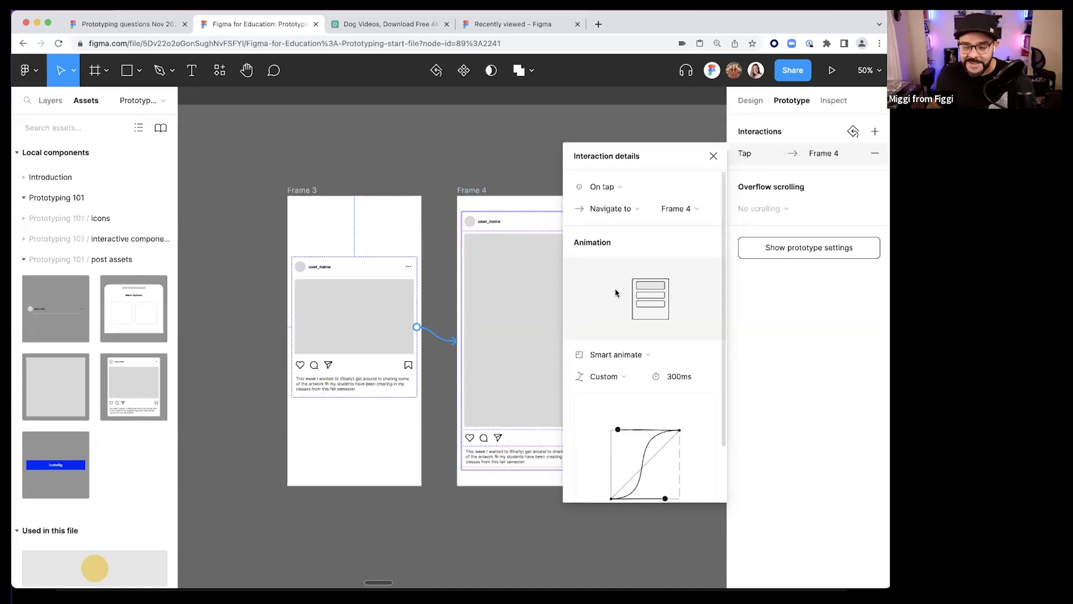
pyautogui.scroll(-1, 604, 376)
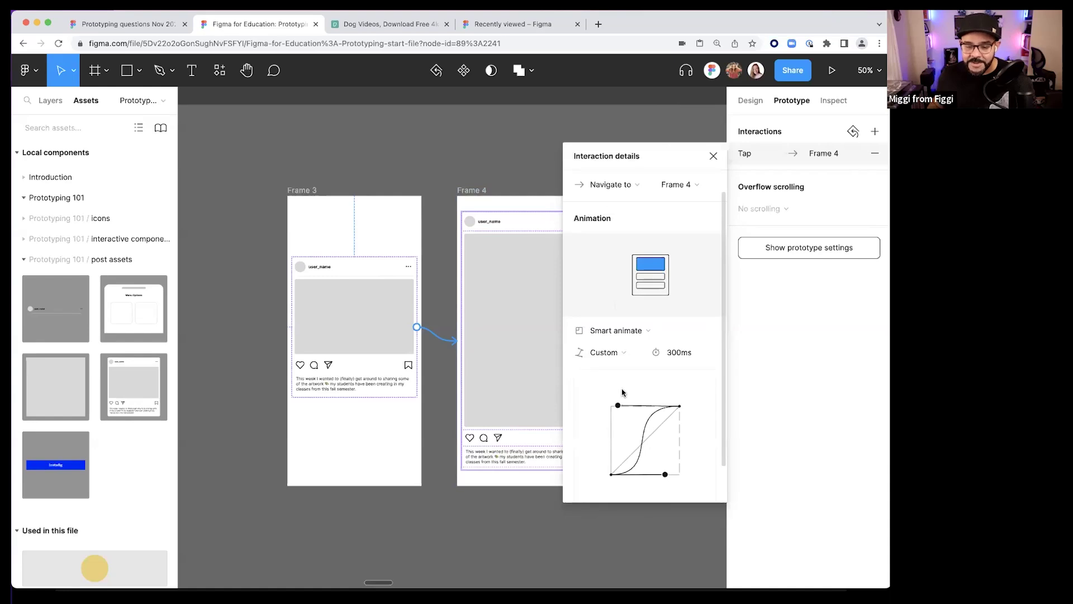
pyautogui.click(497, 517)
# - Add a flow starting point to Frame 3, preview the flow and close the preview
pyautogui.click(299, 191)
pyautogui.click(298, 191)
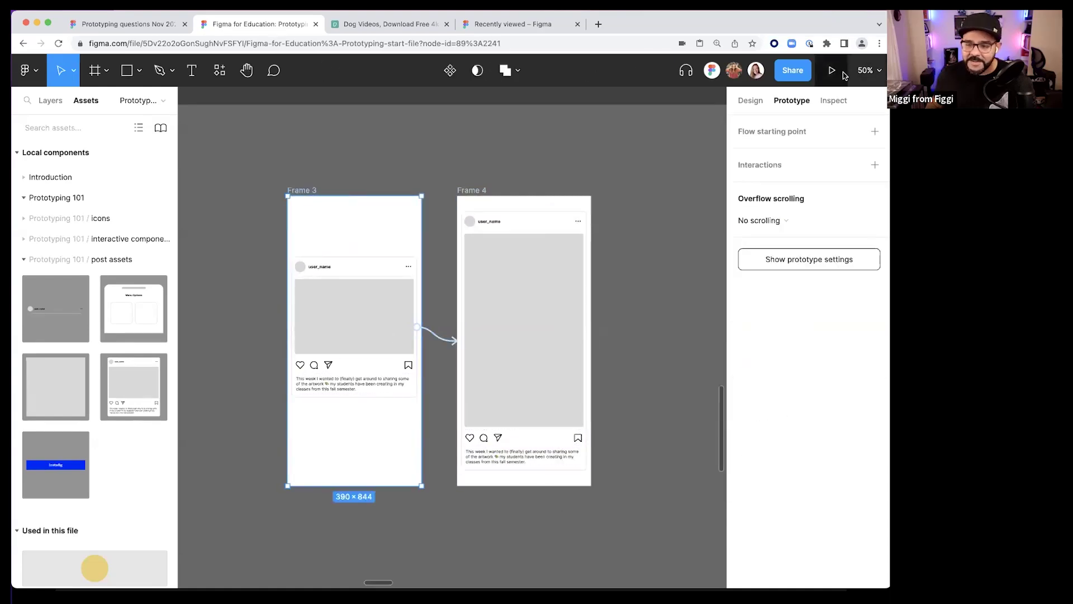
pyautogui.rightClick(351, 221)
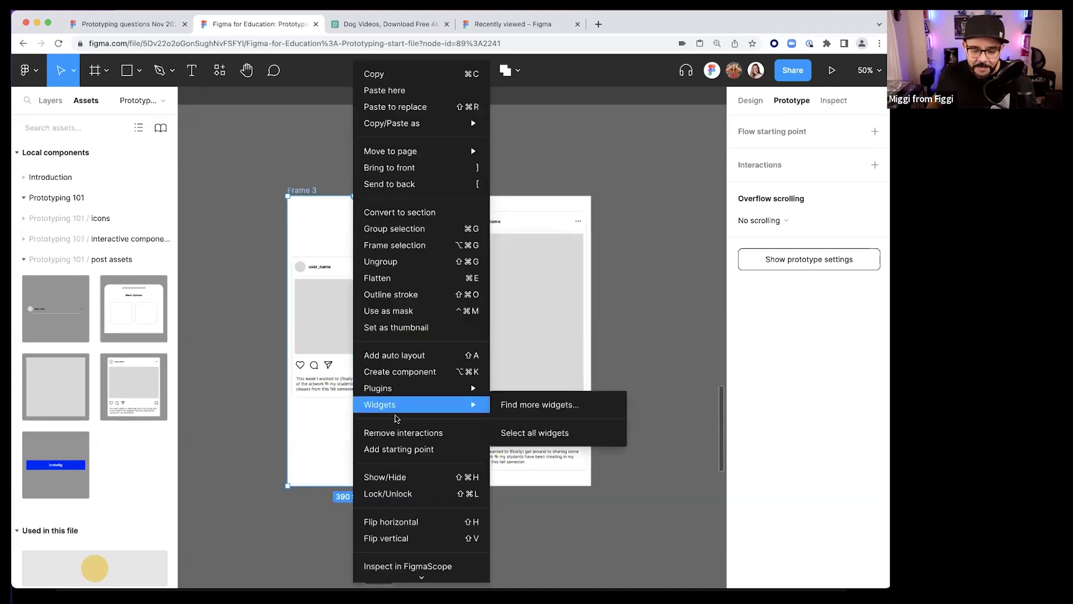
pyautogui.click(399, 447)
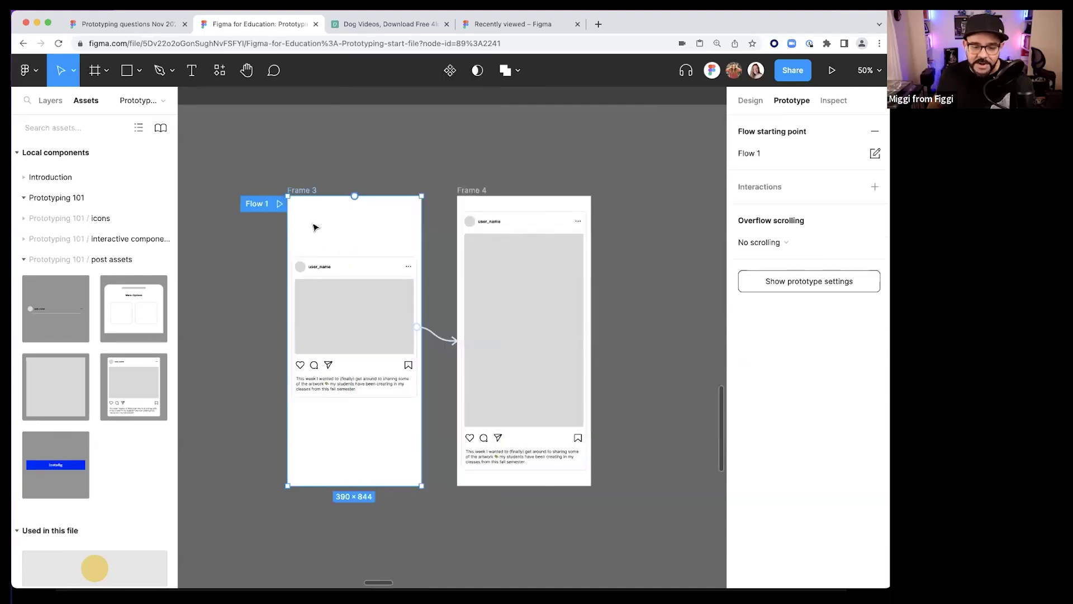
pyautogui.click(278, 204)
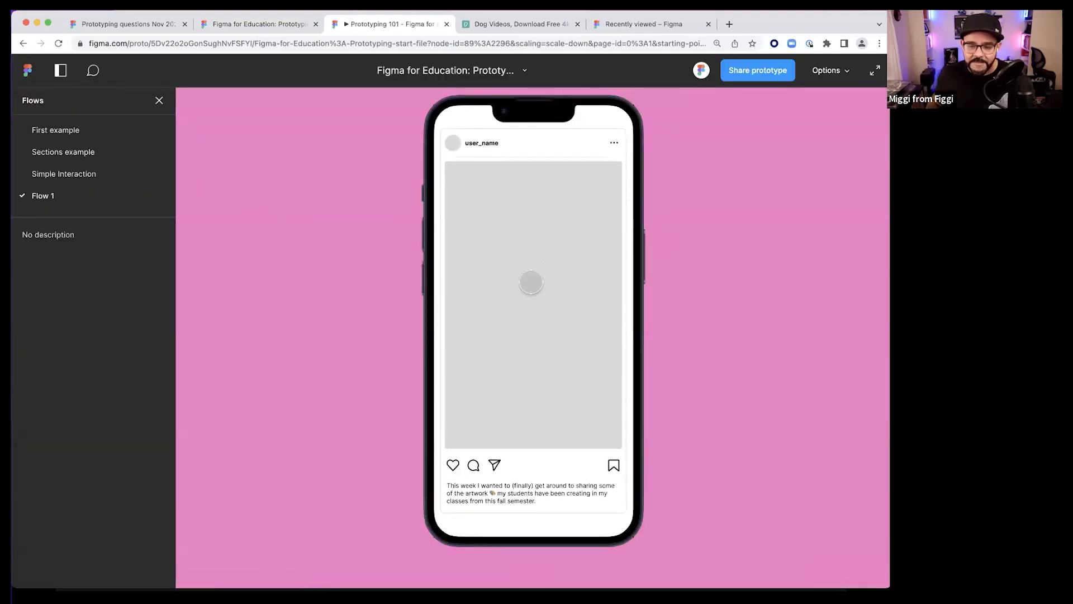
pyautogui.press('super+w')
# - Connect the enlarged social post in Frame 4 back to Frame 3
pyautogui.click(514, 371)
pyautogui.moveTo(461, 341); pyautogui.dragTo(408, 336)
pyautogui.click(256, 229)
# - Preview Flow 1, tap the post repeatedly to play the transition both ways, and close the preview
pyautogui.click(279, 203)
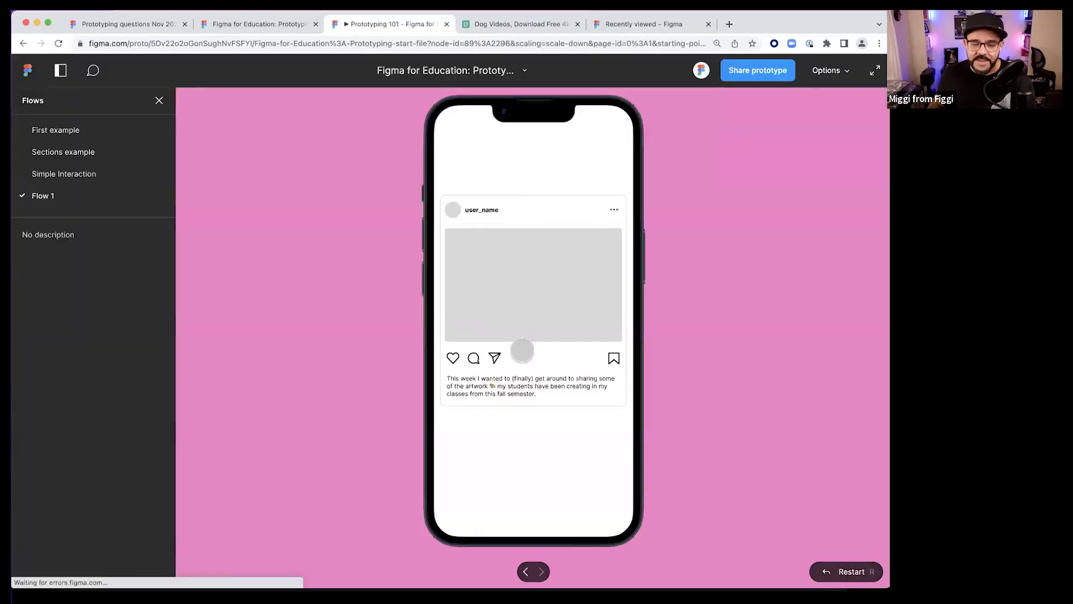
pyautogui.click(523, 349)
pyautogui.click(553, 339)
pyautogui.click(551, 336)
pyautogui.click(550, 326)
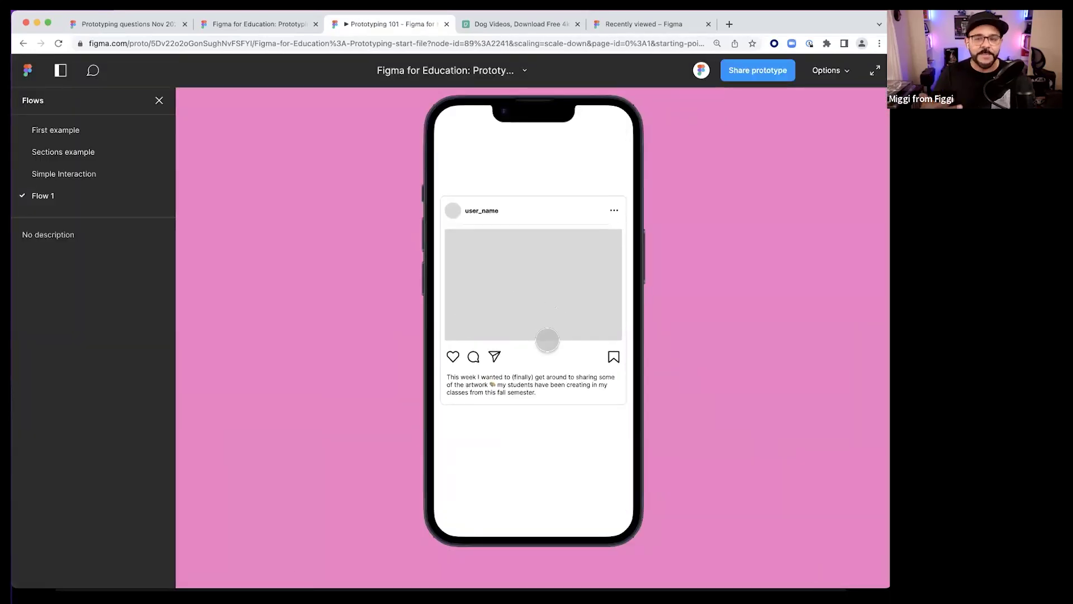
pyautogui.press('super+w')
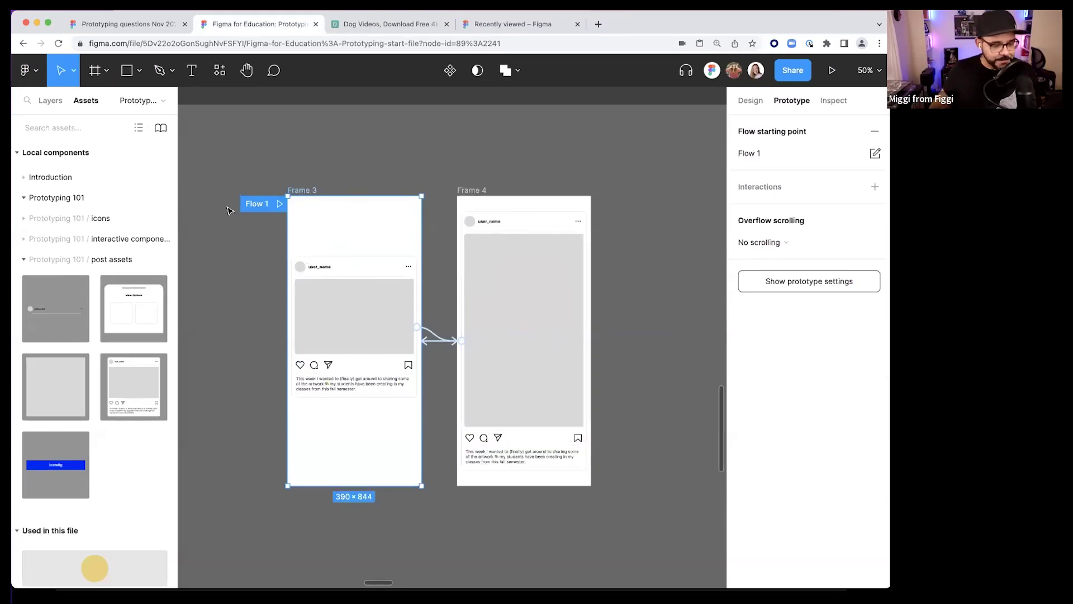
# - Delete both social post example frames from the canvas
pyautogui.moveTo(196, 172); pyautogui.dragTo(636, 510)
pyautogui.press('Delete')
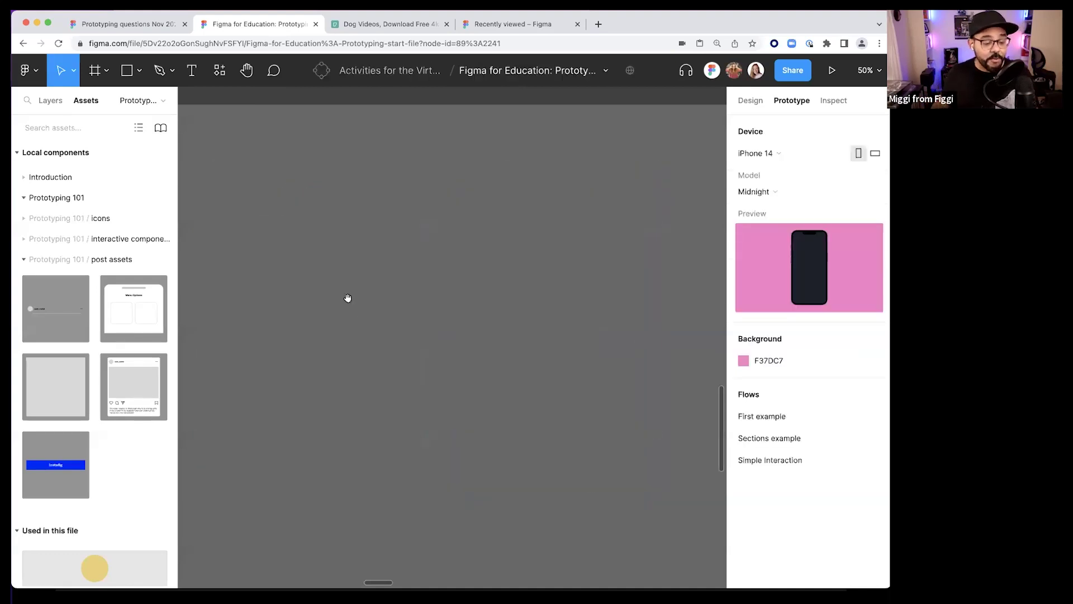
# - Look over the Simple interaction section with its Interaction details diagram and the Home frame of the Scrolling section
pyautogui.scroll(3, 348, 297)
pyautogui.scroll(-5, 443, 378)
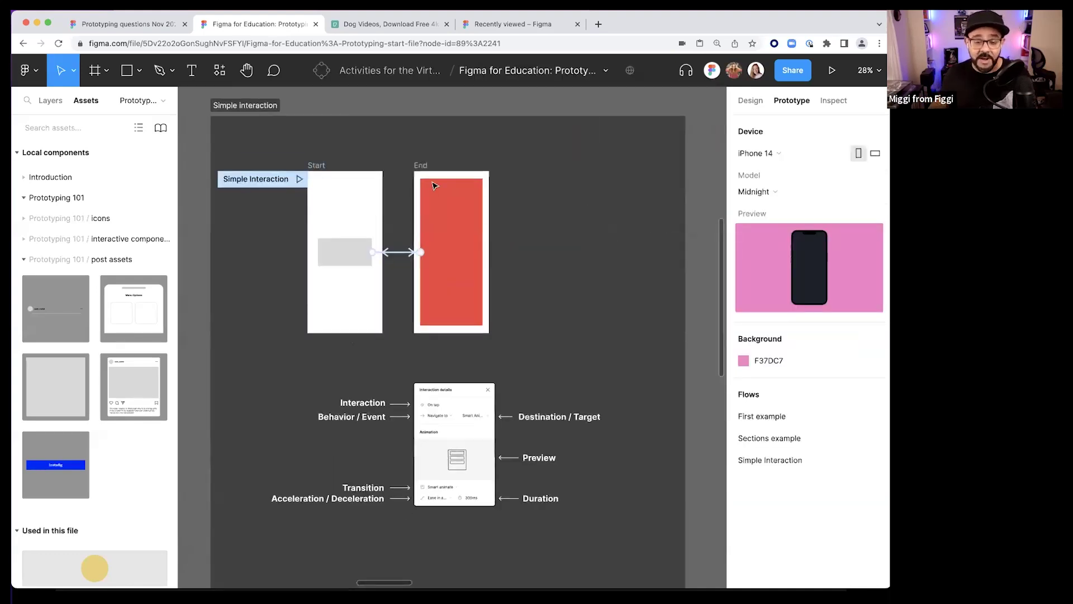
pyautogui.moveTo(329, 262); pyautogui.dragTo(353, 240)
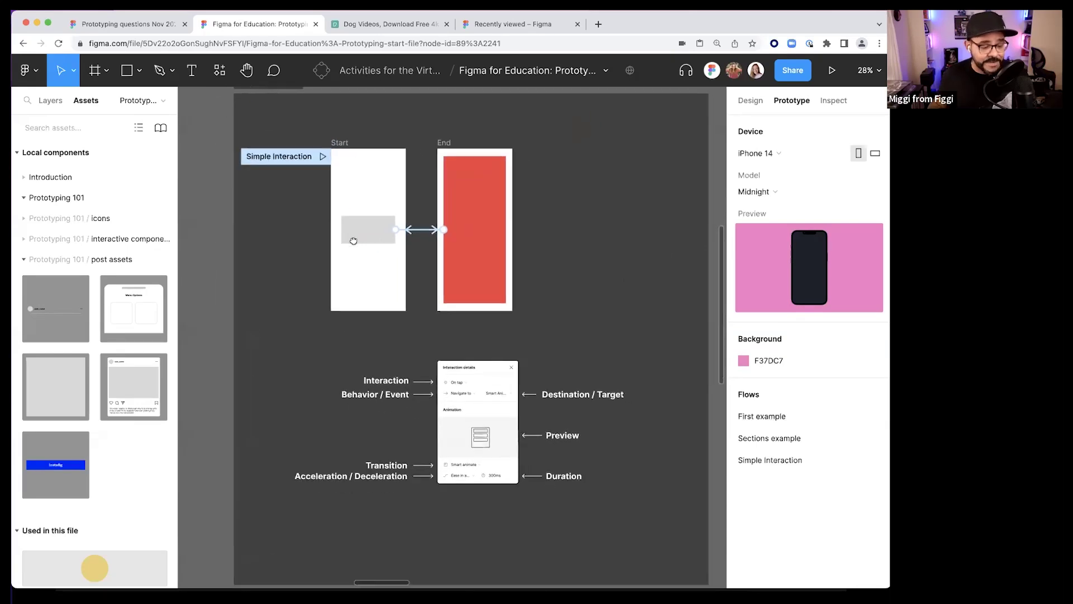
pyautogui.scroll(-3, 397, 342)
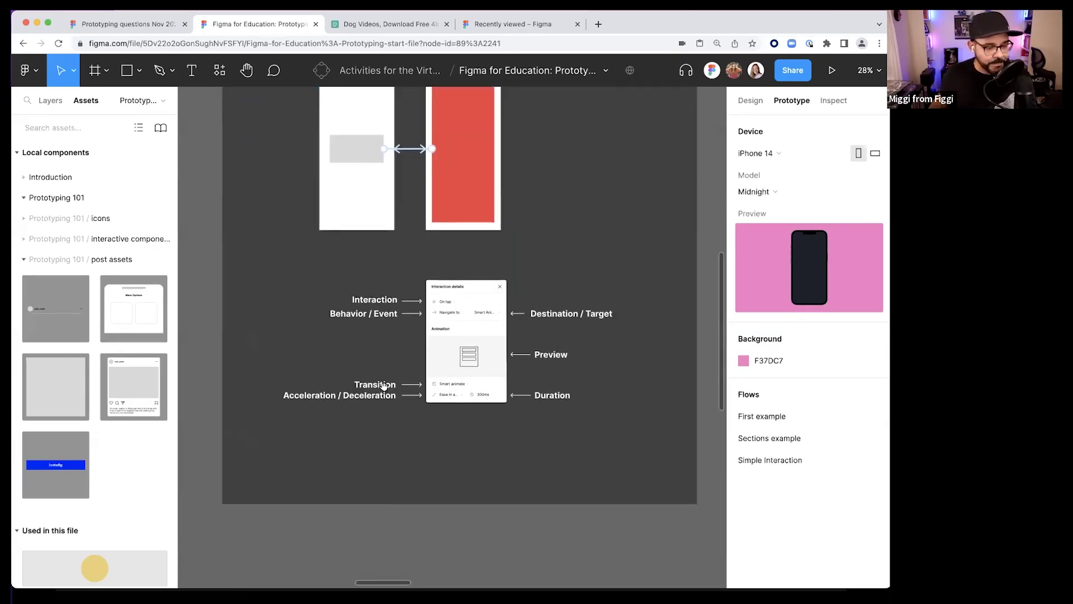
pyautogui.scroll(-10, 384, 385)
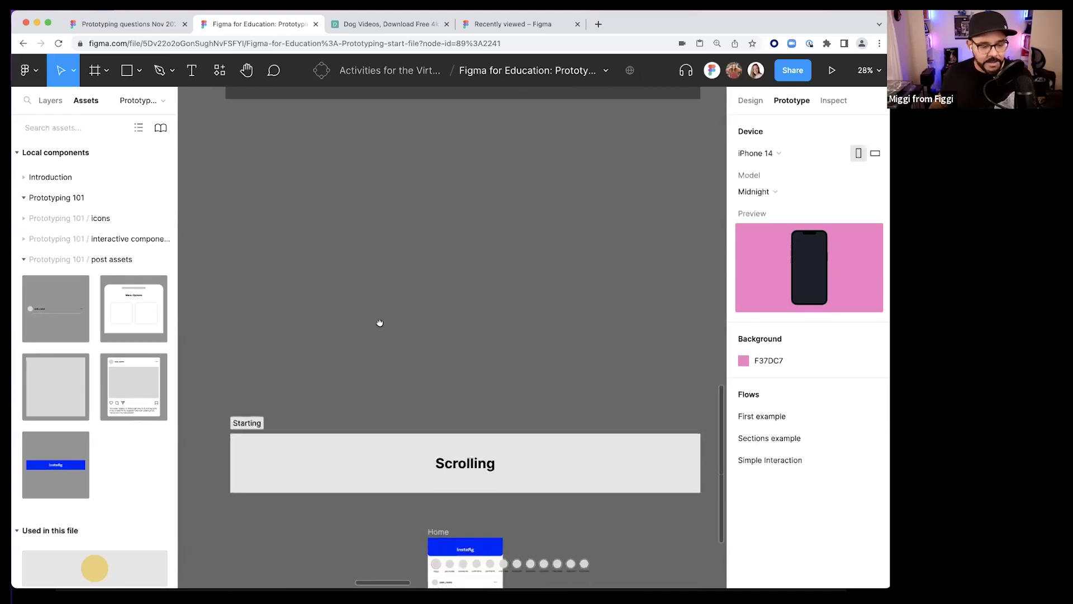
pyautogui.scroll(-7, 380, 323)
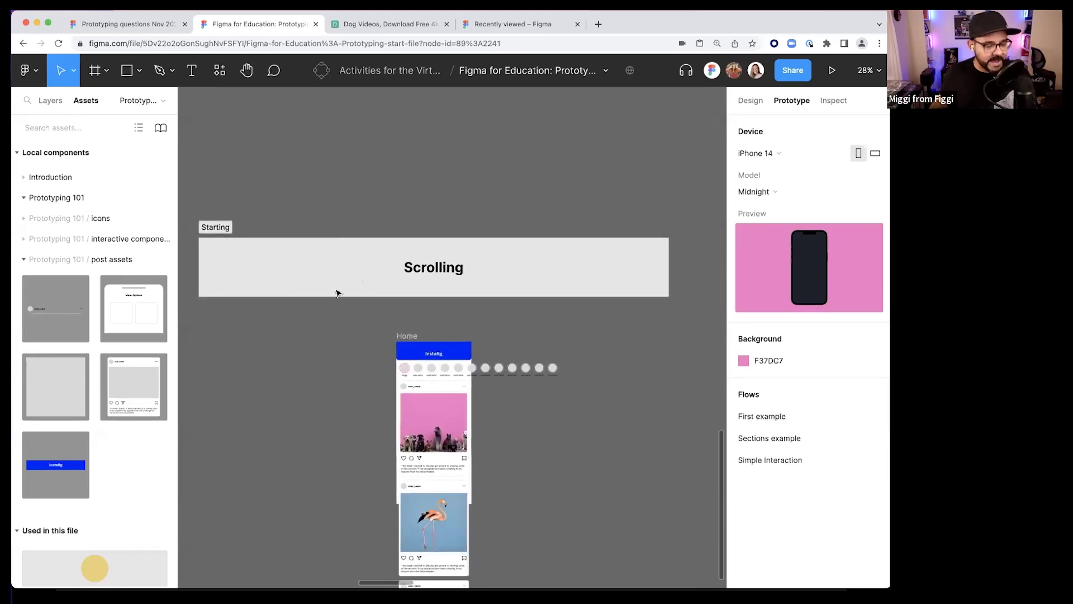
pyautogui.scroll(-6, 323, 324)
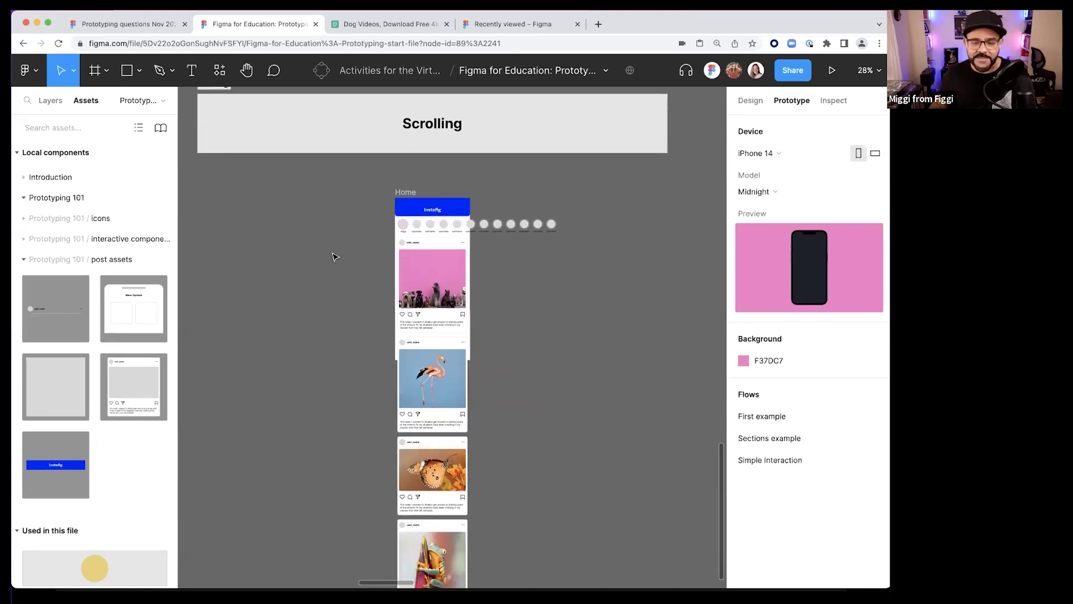
pyautogui.scroll(20, 332, 256)
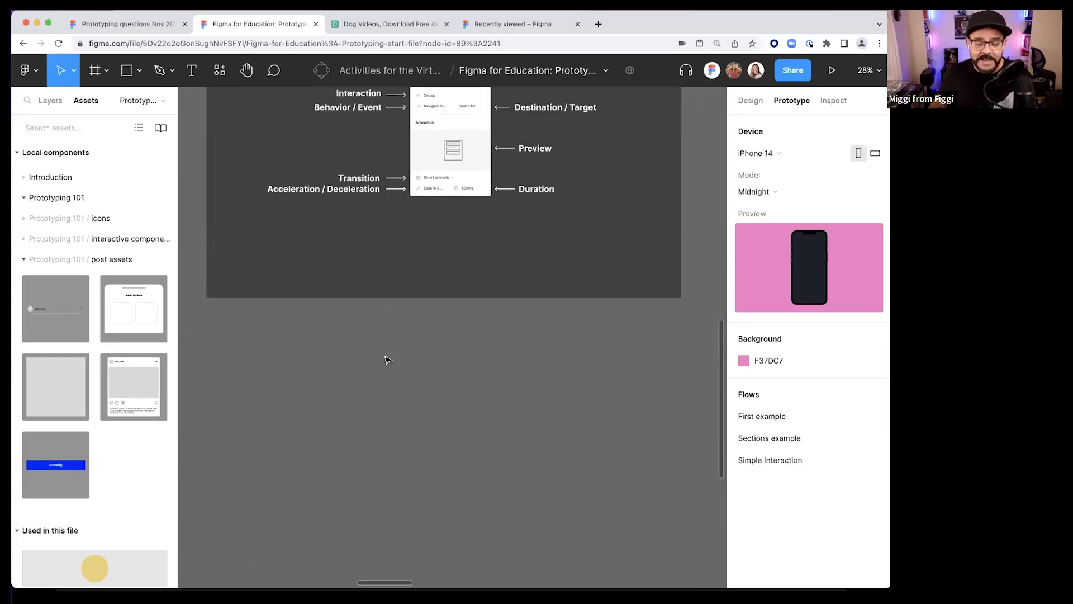
pyautogui.scroll(-10, 385, 359)
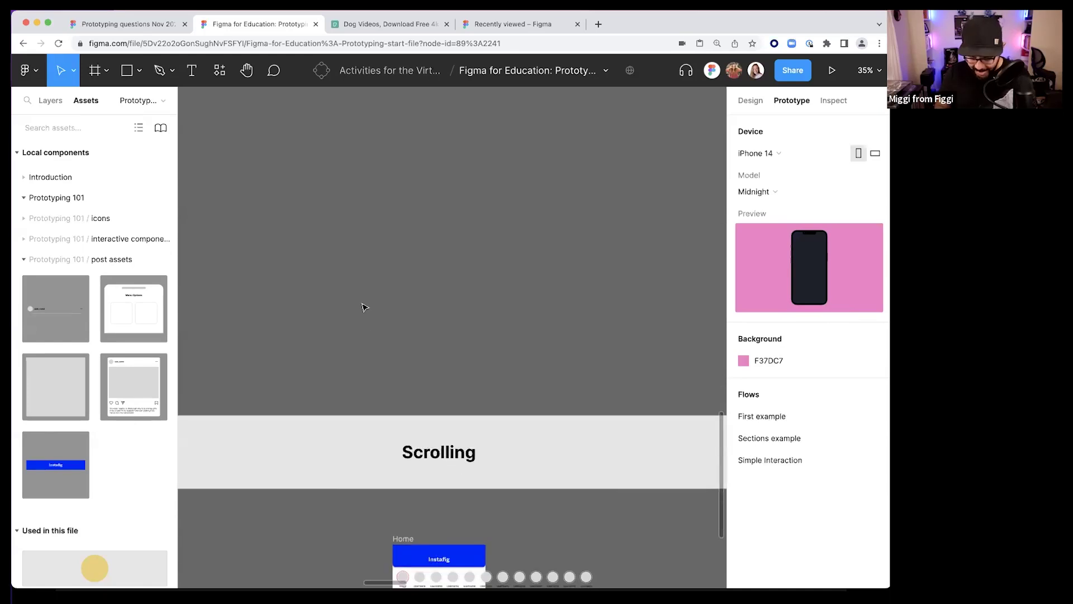
# - Search the quick actions for "key" and open the keyboard shortcuts overview
pyautogui.hotkey('ctrl', '/')
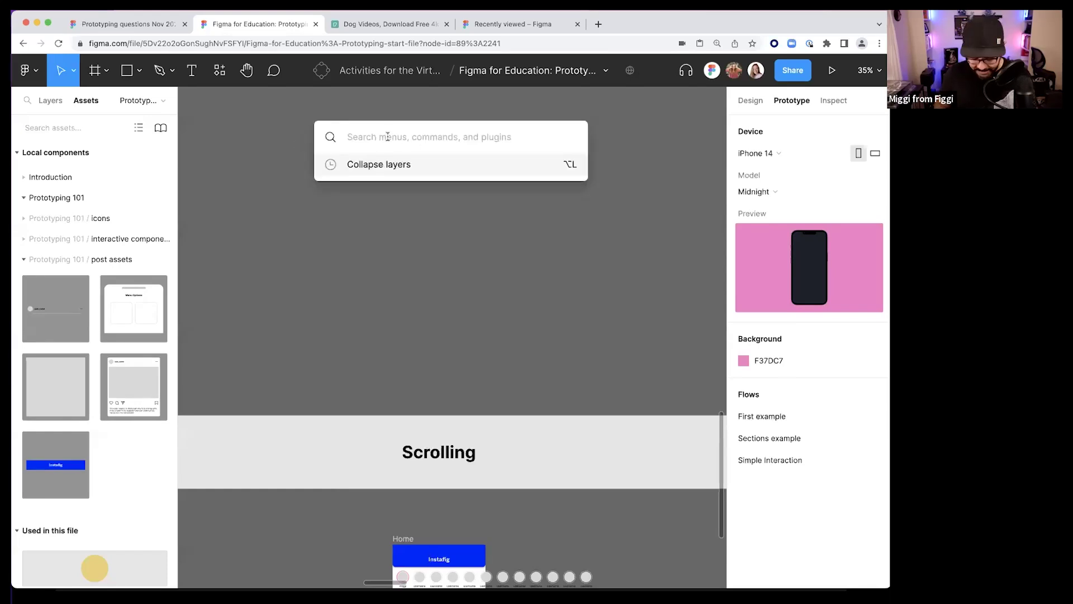
pyautogui.write('key')
pyautogui.press('Return')
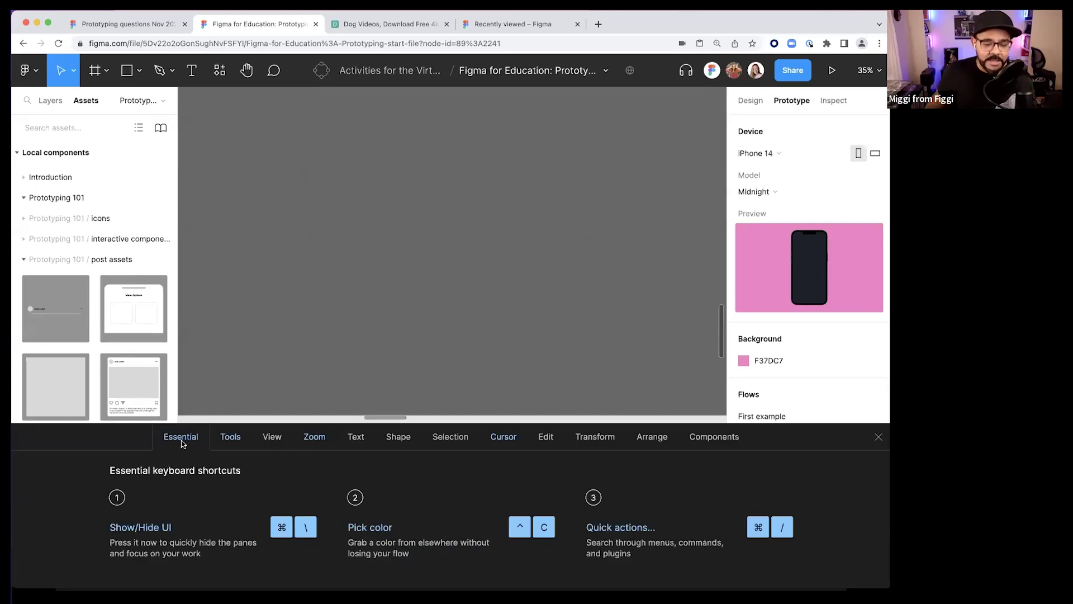
# - Look through the keyboard shortcut categories from Tools to Arrange, close the overview and return to the Scrolling section
pyautogui.click(228, 440)
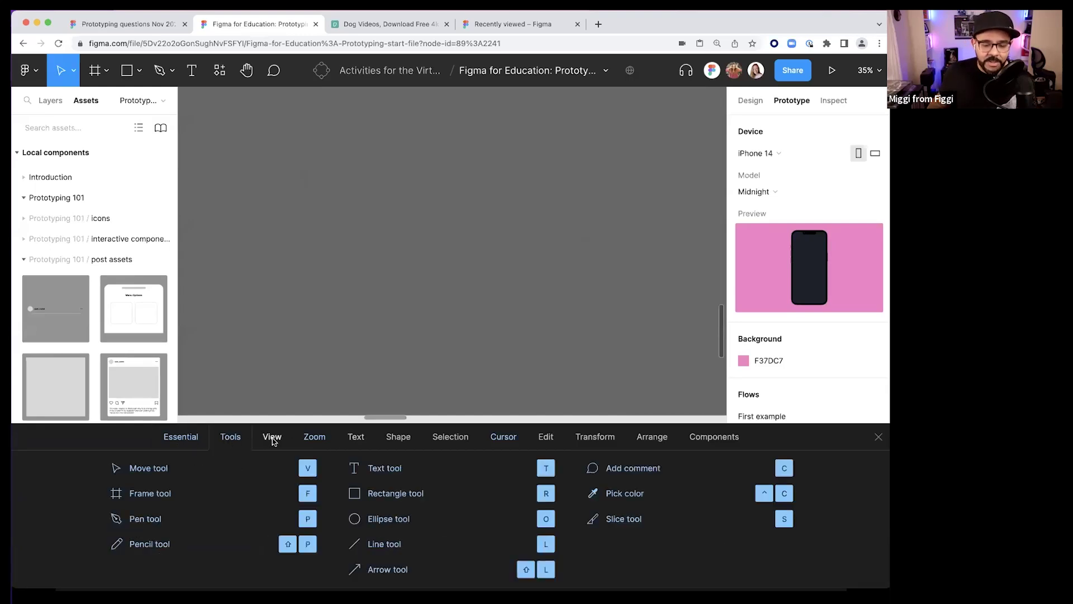
pyautogui.click(273, 441)
pyautogui.click(315, 441)
pyautogui.click(355, 439)
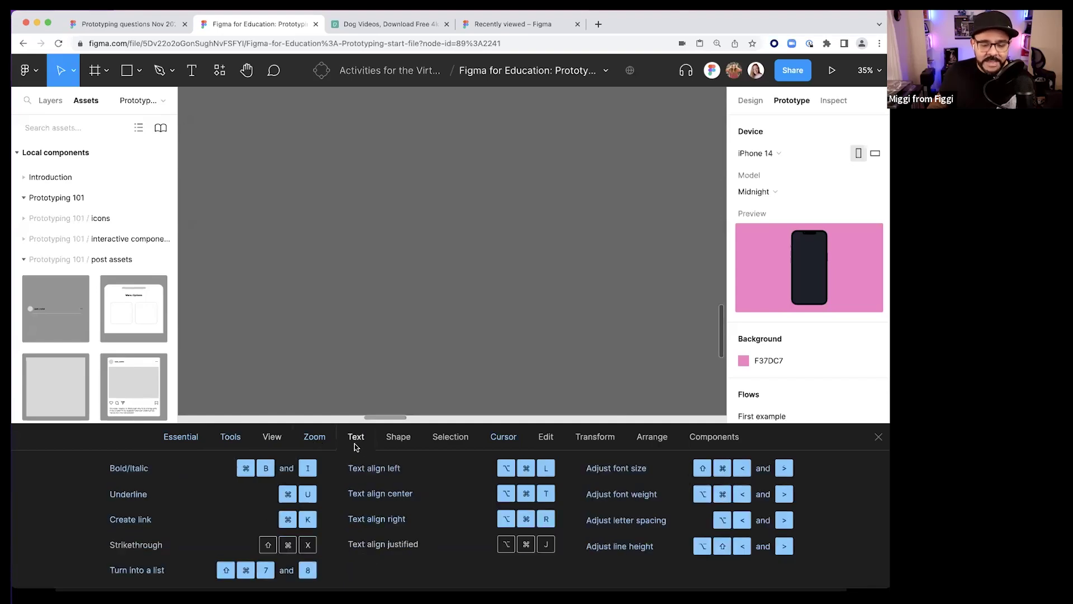
pyautogui.click(394, 439)
pyautogui.click(452, 440)
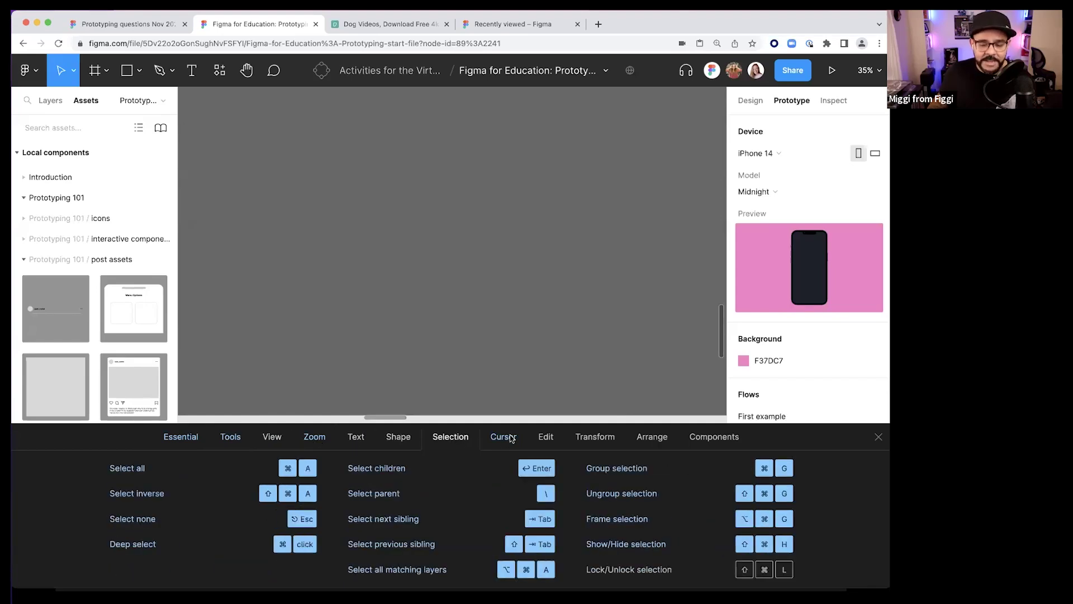
pyautogui.click(510, 439)
pyautogui.click(546, 439)
pyautogui.click(594, 439)
pyautogui.click(642, 438)
pyautogui.click(878, 436)
pyautogui.scroll(-2, 361, 208)
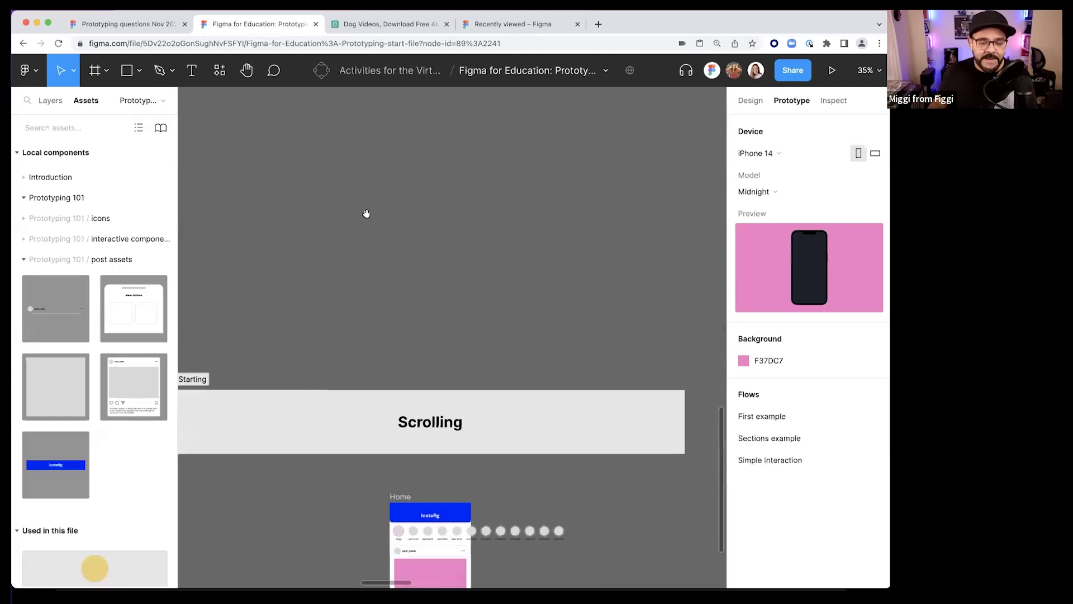
# - Search the quick actions for "ke", open the keyboard shortcuts overview and close it again
pyautogui.scroll(2, 366, 214)
pyautogui.click(37, 73)
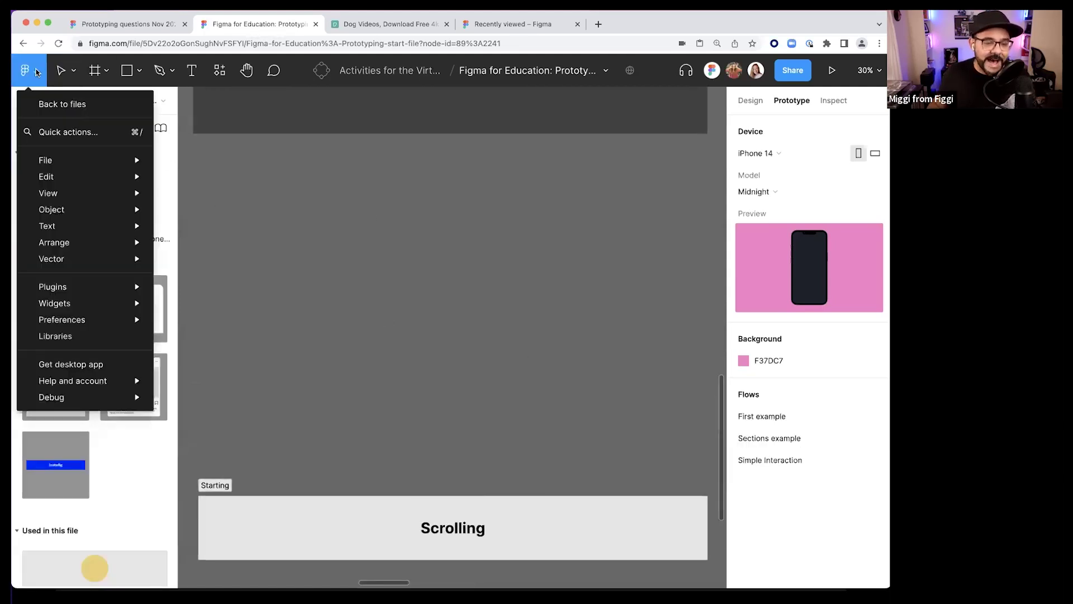
pyautogui.moveTo(52, 161)
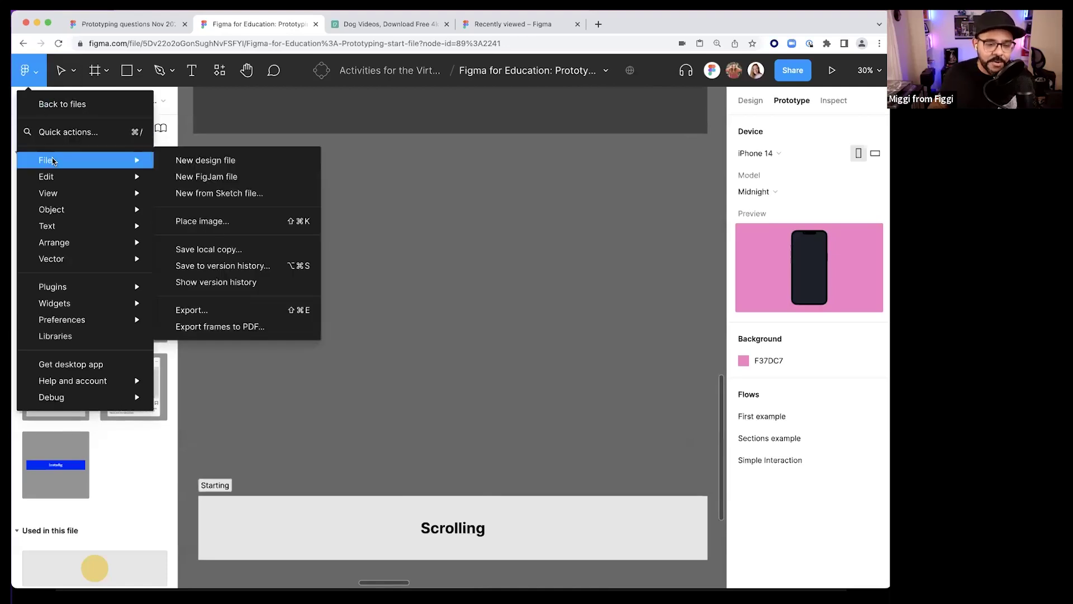
pyautogui.click(64, 133)
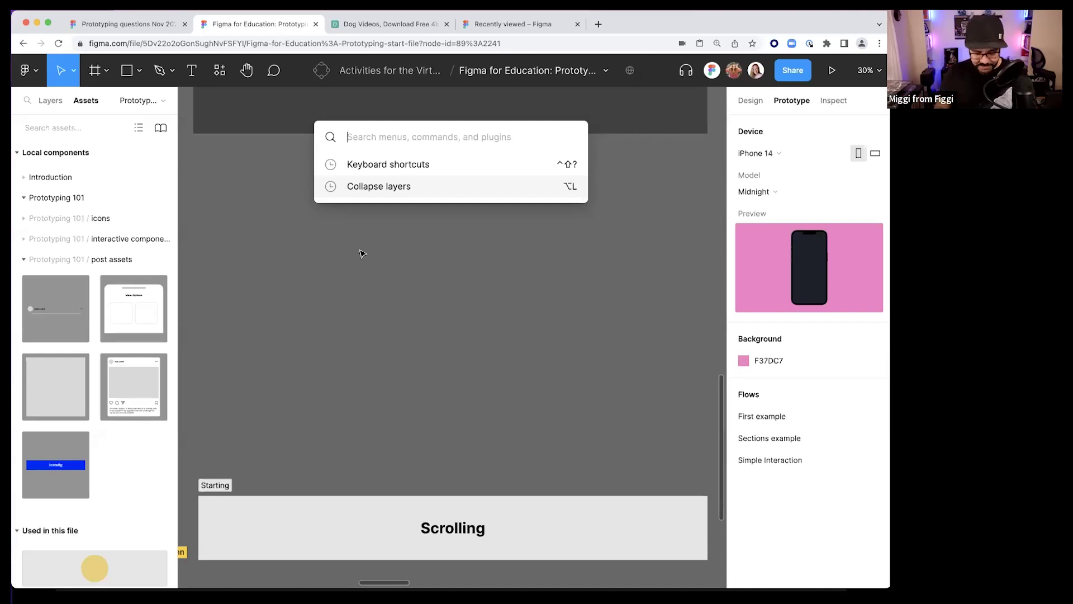
pyautogui.press('Escape')
pyautogui.press('super+/')
pyautogui.write('ke')
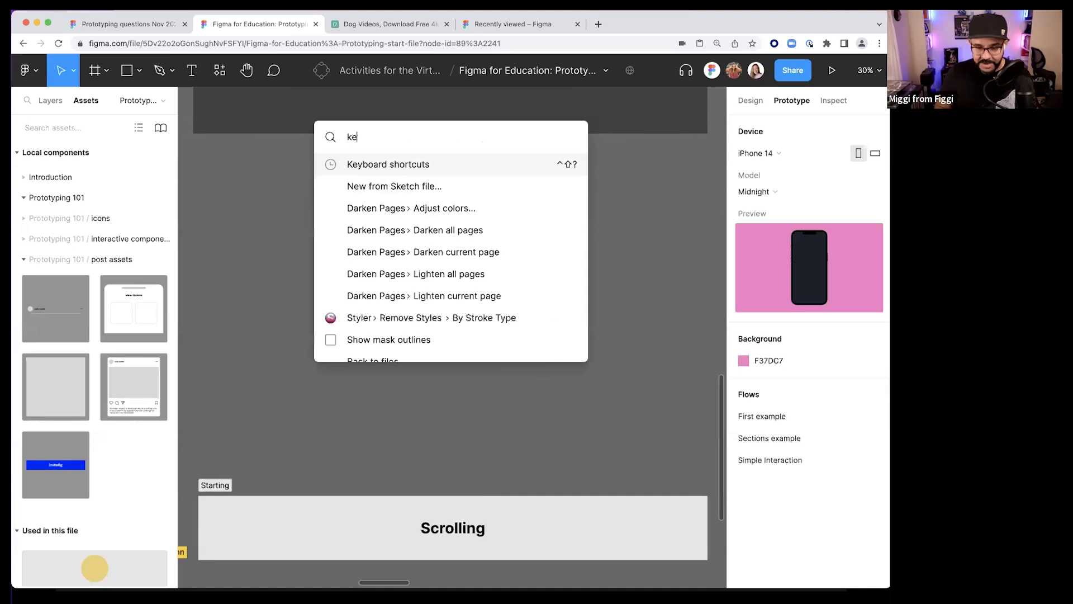
pyautogui.press('Return')
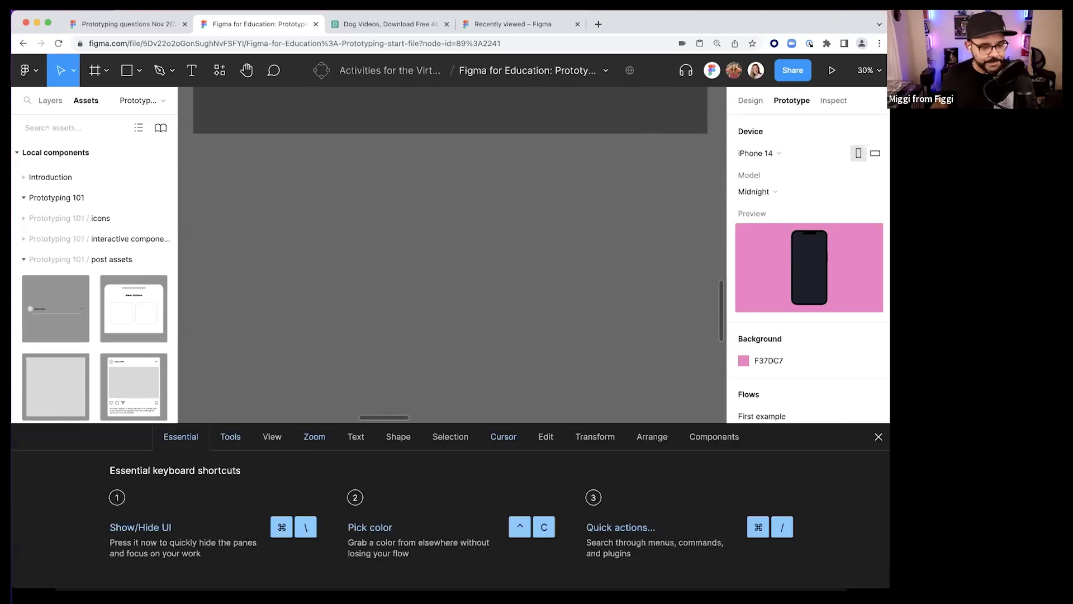
pyautogui.press('Escape')
# - Return to the Scrolling section and look up "frame" in the quick actions without running a command
pyautogui.scroll(-3, 615, 383)
pyautogui.scroll(-6, 536, 350)
pyautogui.scroll(-1, 368, 295)
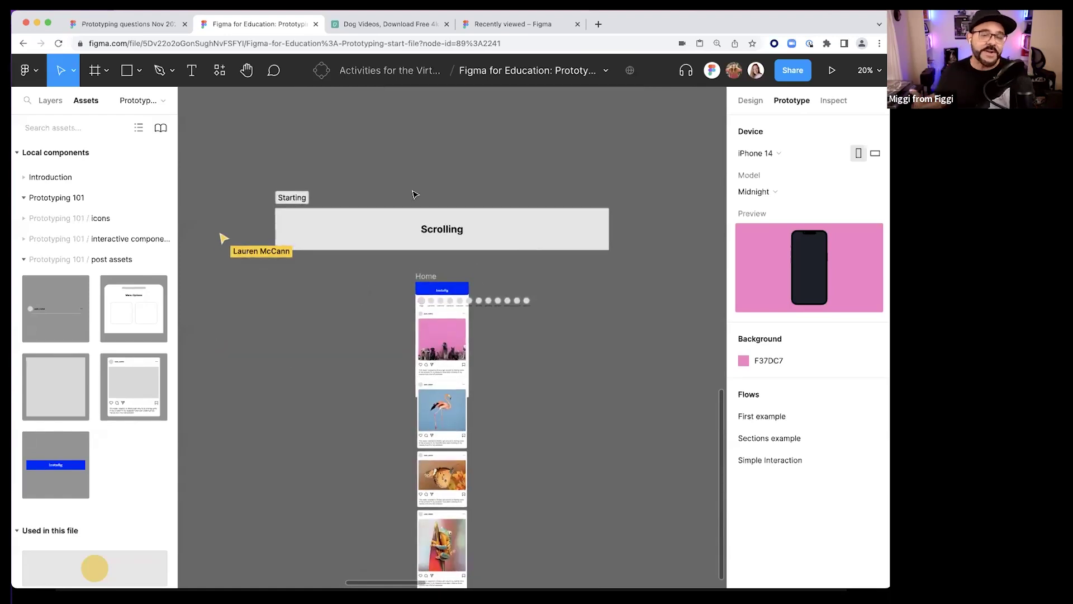
pyautogui.scroll(3, 391, 271)
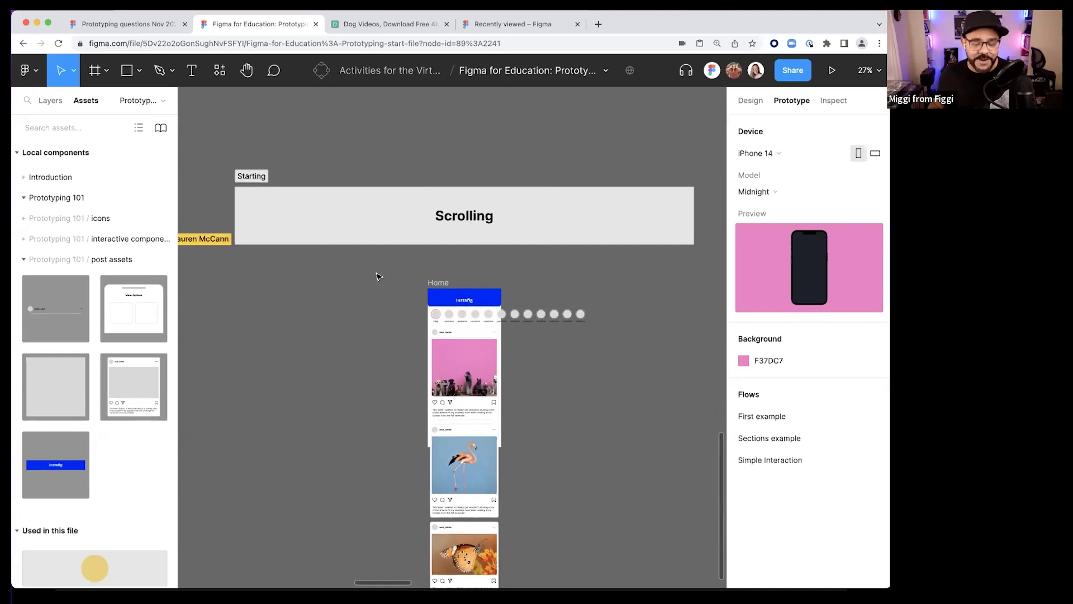
pyautogui.press('super+slash')
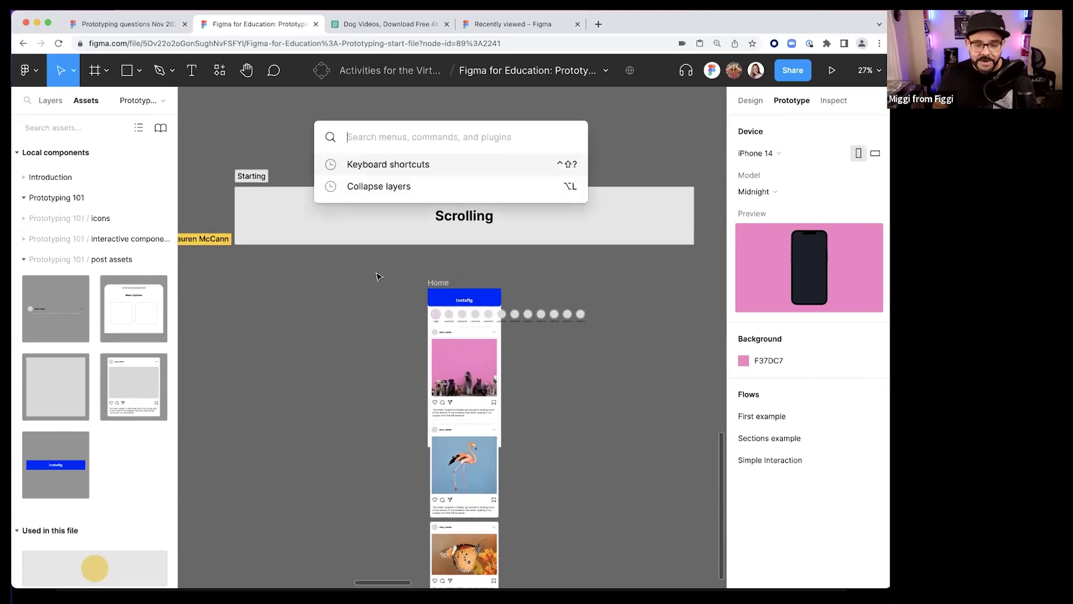
pyautogui.write('frame')
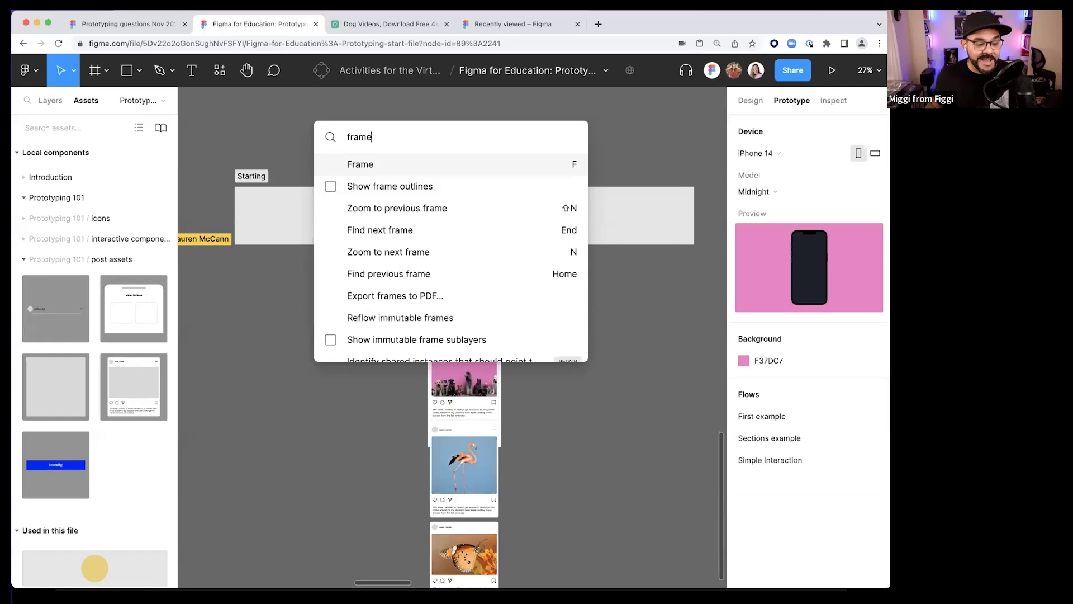
pyautogui.press('Escape')
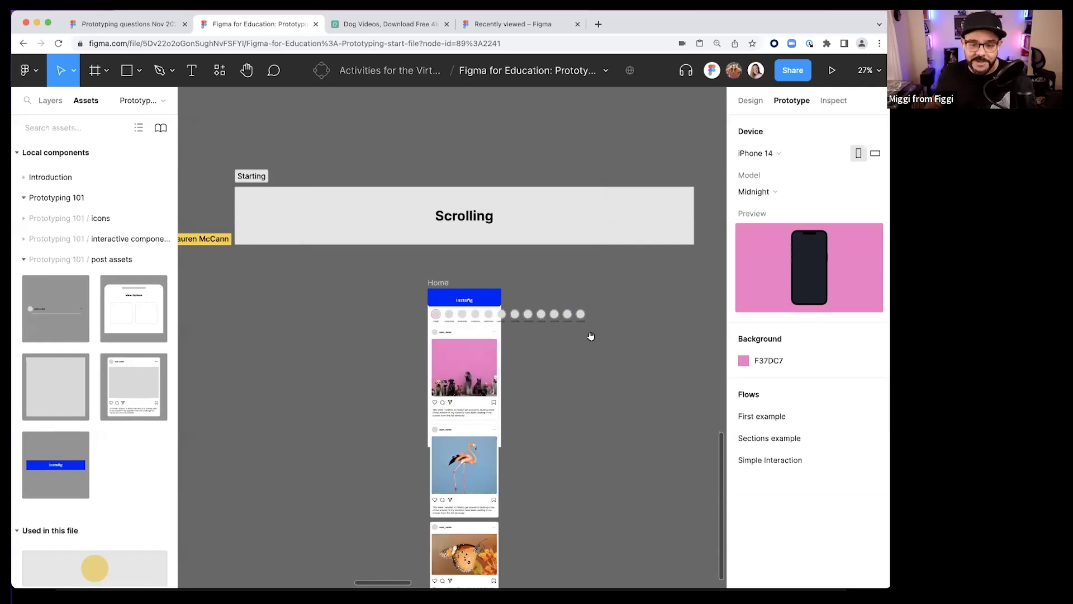
# - Select the Home frame in the Scrolling section and hide the layers and assets sidebar
pyautogui.scroll(5, 546, 264)
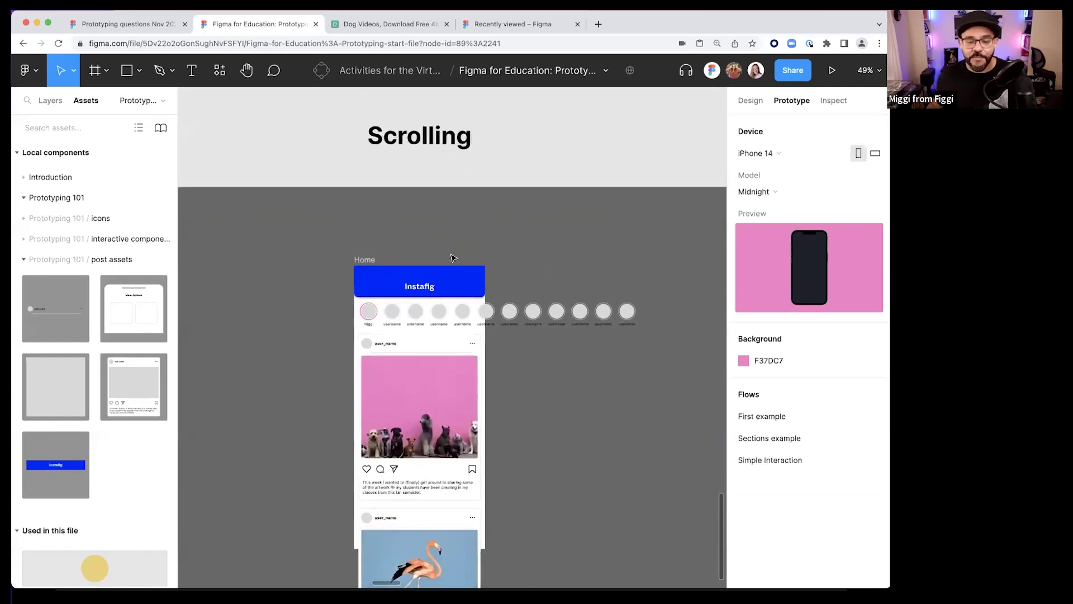
pyautogui.scroll(-2, 374, 206)
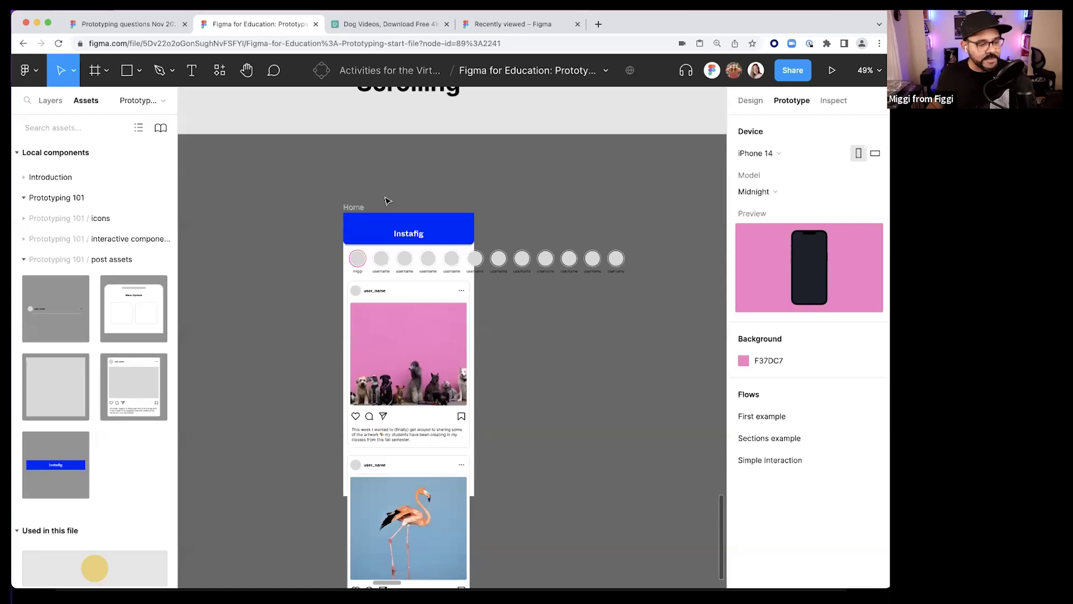
pyautogui.hscroll(-2, 413, 195)
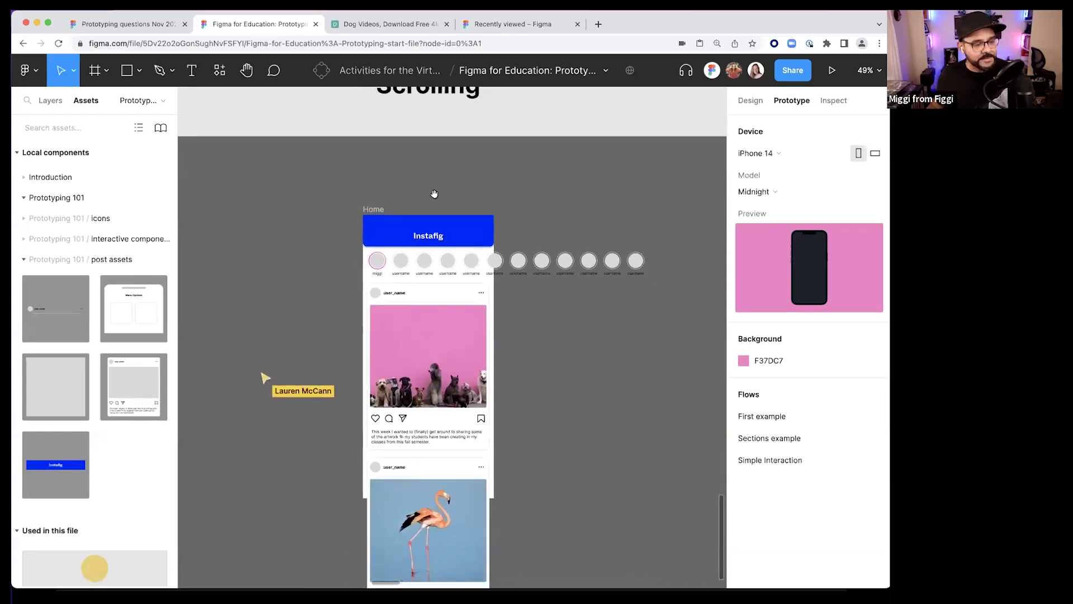
pyautogui.hscroll(2, 407, 196)
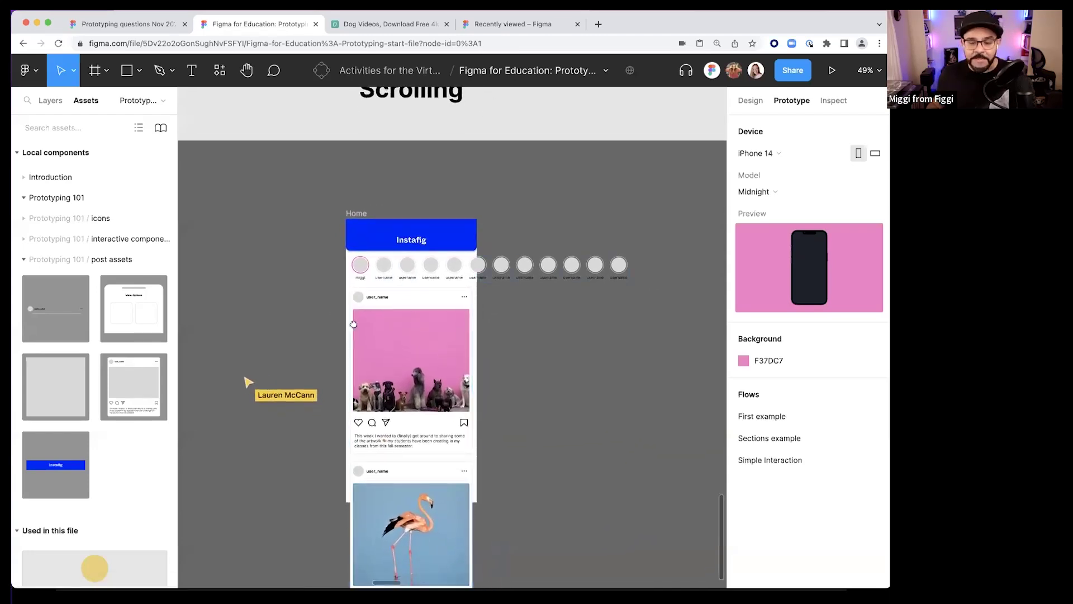
pyautogui.scroll(-2, 353, 324)
pyautogui.click(342, 175)
pyautogui.hscroll(-1, 380, 162)
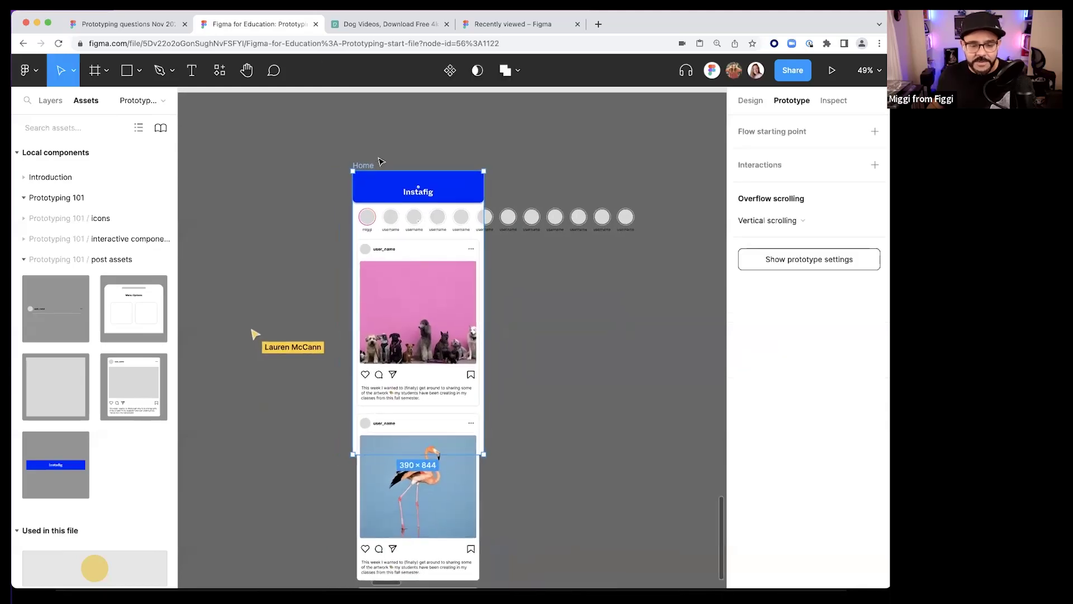
pyautogui.press('shift+super+backslash')
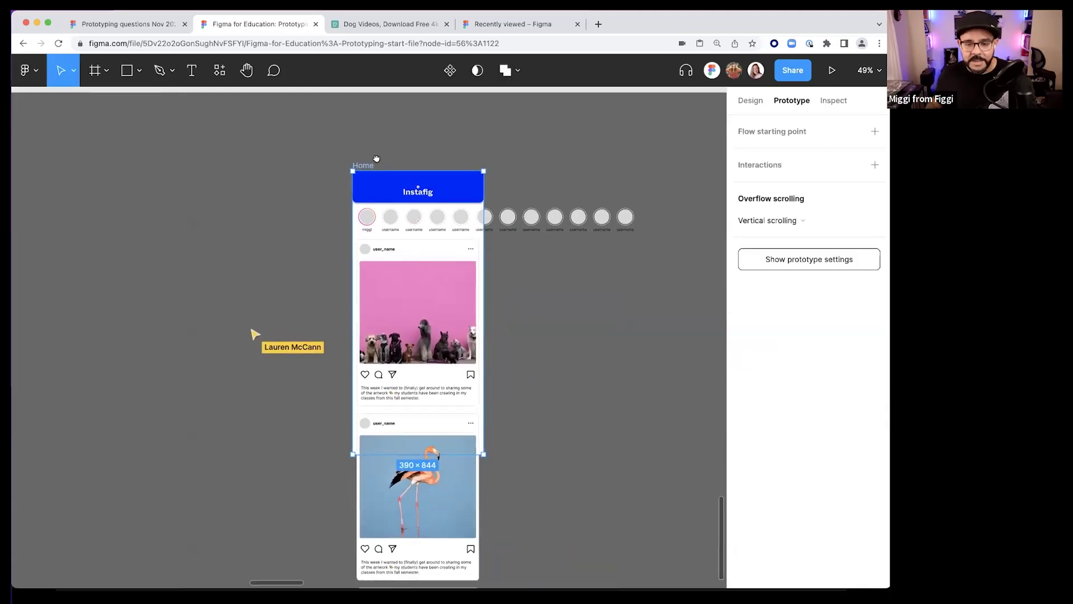
# - Inspect the design properties of the Home frame and of the row of username circles inside it
pyautogui.click(377, 159)
pyautogui.hscroll(3, 376, 158)
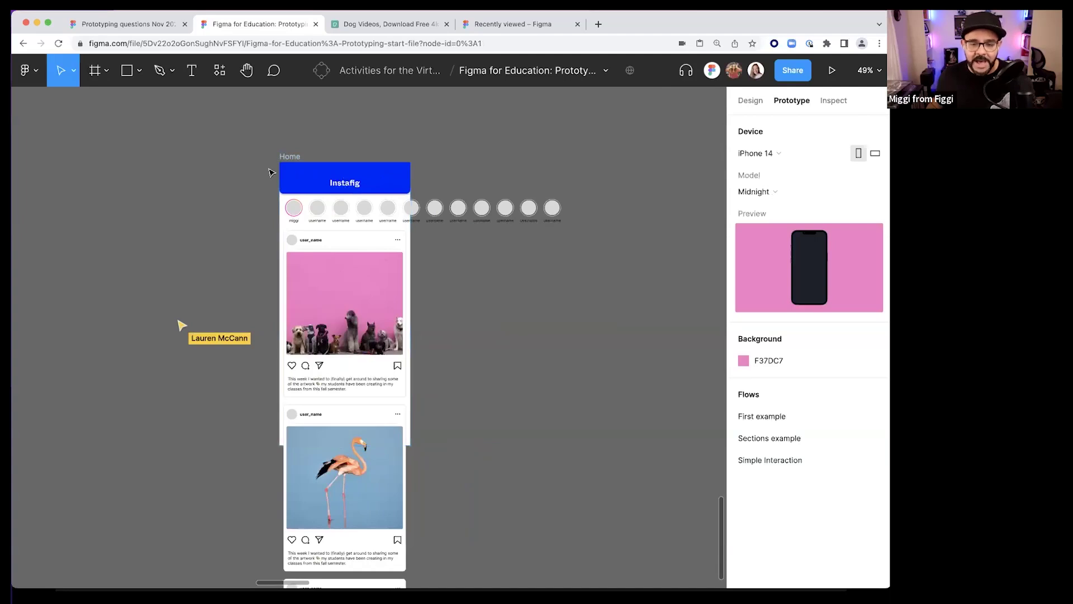
pyautogui.scroll(10, 269, 172)
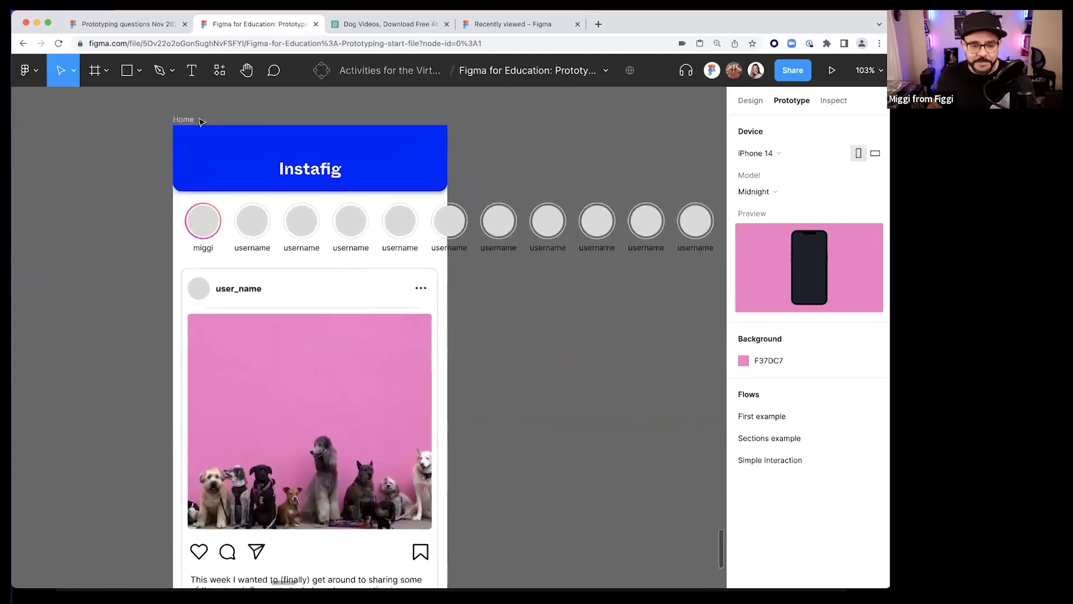
pyautogui.click(200, 120)
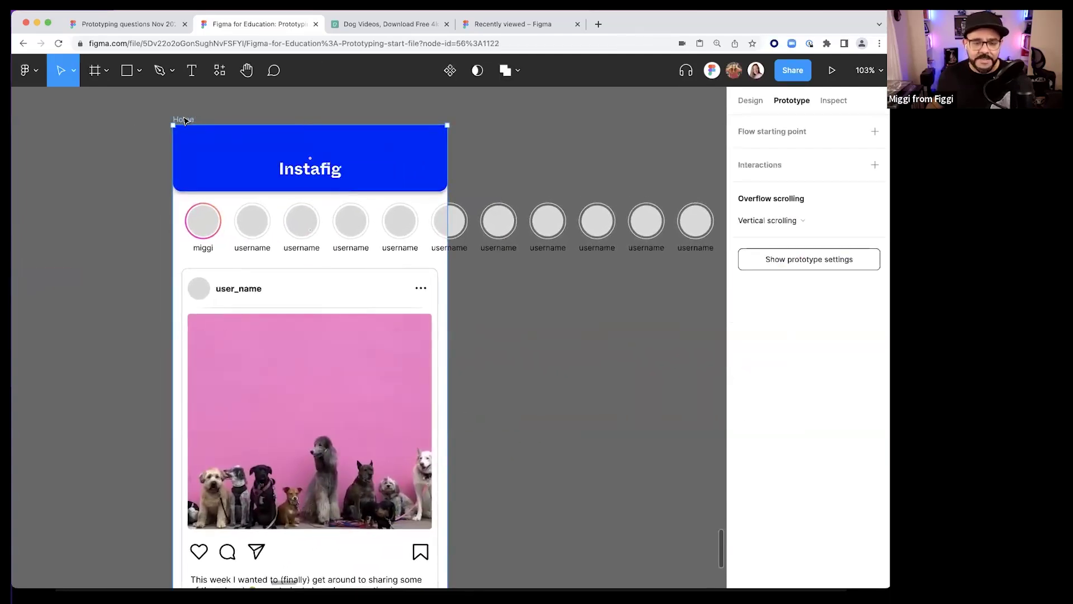
pyautogui.scroll(-3, 184, 121)
pyautogui.hscroll(-2, 564, 149)
pyautogui.hotkey('alt', '8')
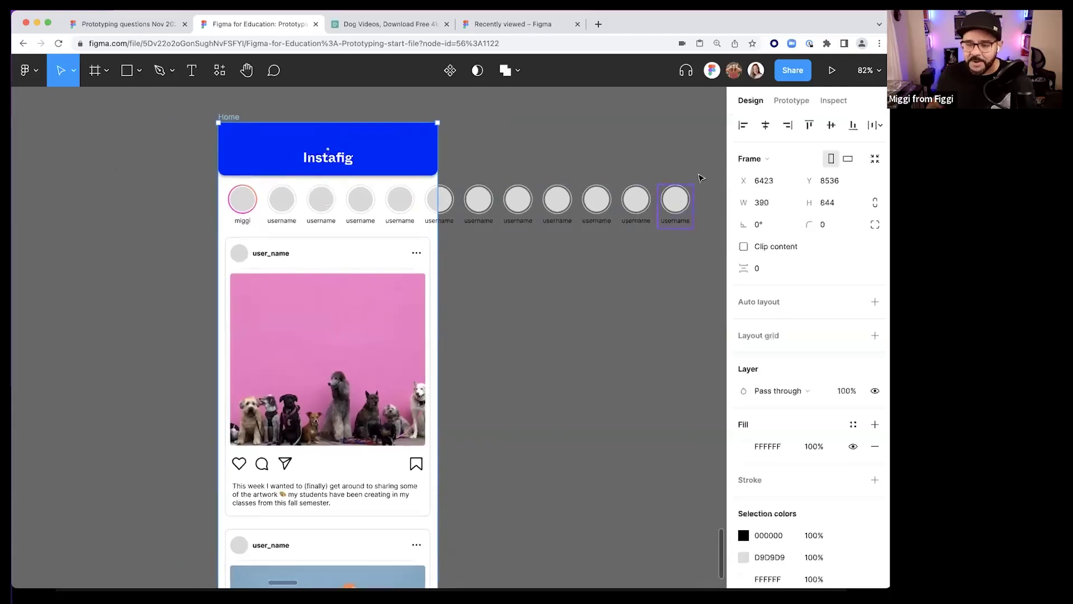
pyautogui.click(347, 191)
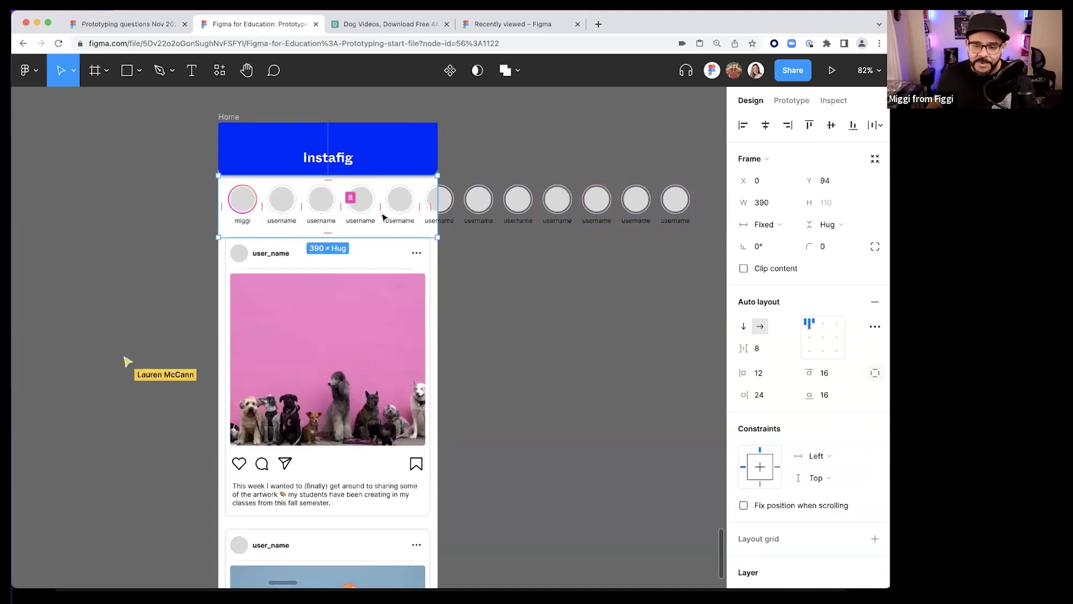
pyautogui.scroll(-5, 558, 255)
pyautogui.scroll(-5, 311, 203)
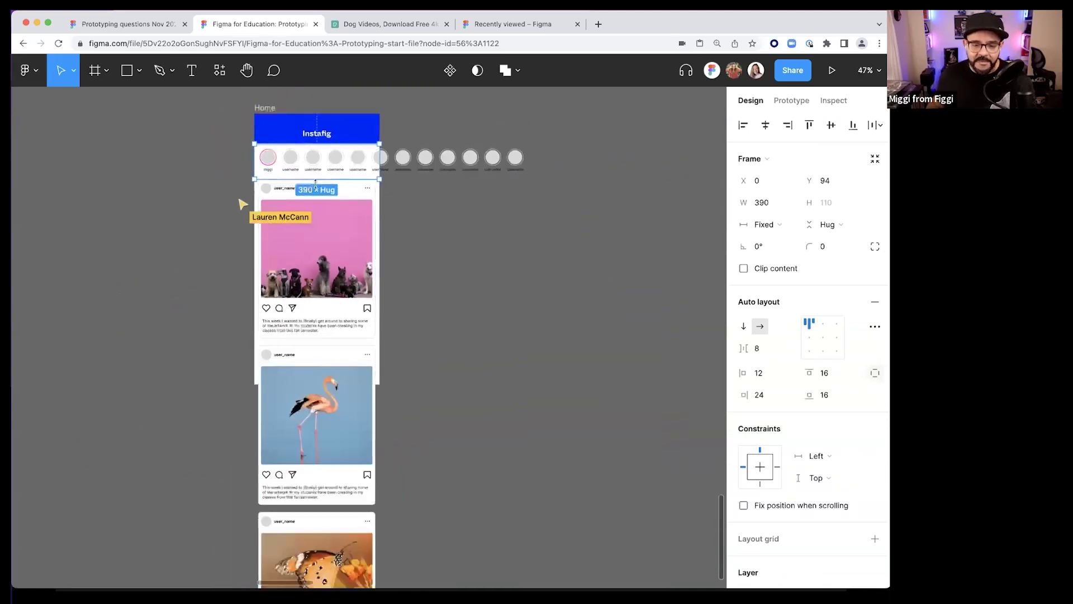
# - Turn on Clip content for the Home frame to hide the elements that extend past its edges
pyautogui.click(262, 109)
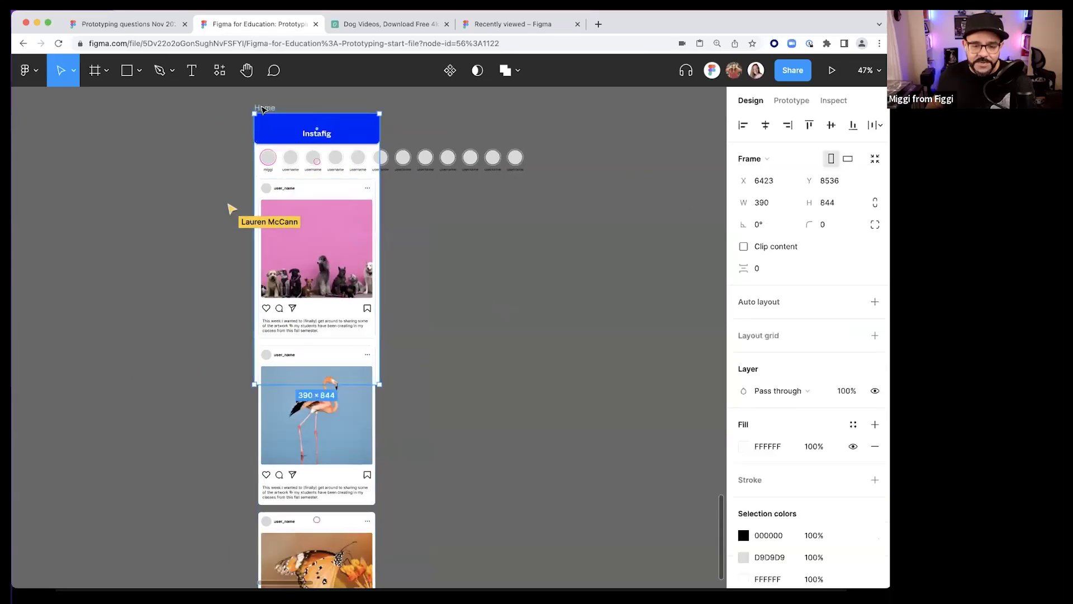
pyautogui.scroll(5, 263, 109)
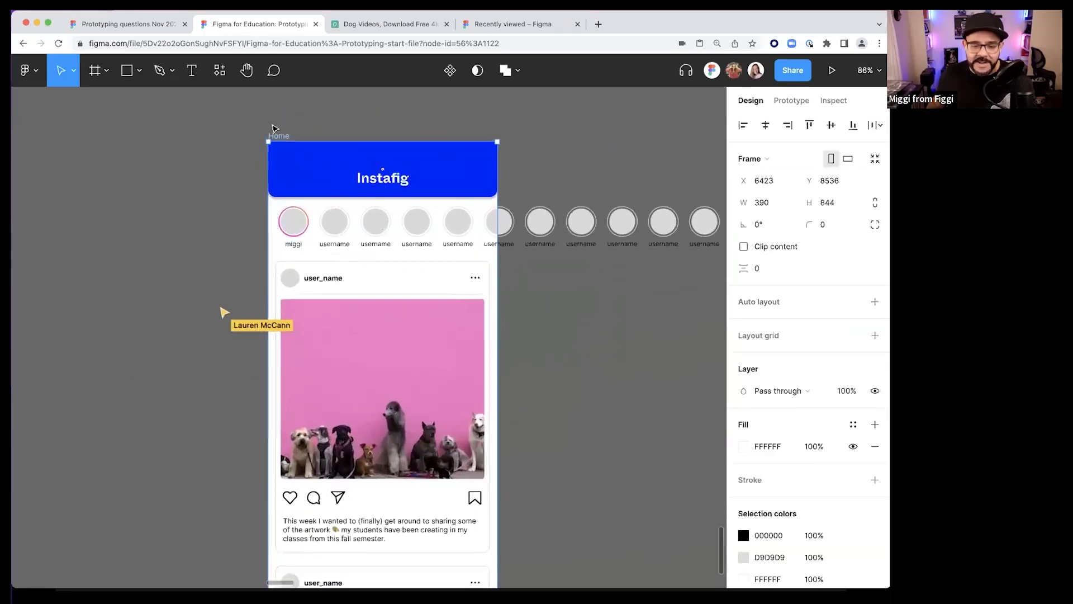
pyautogui.click(744, 248)
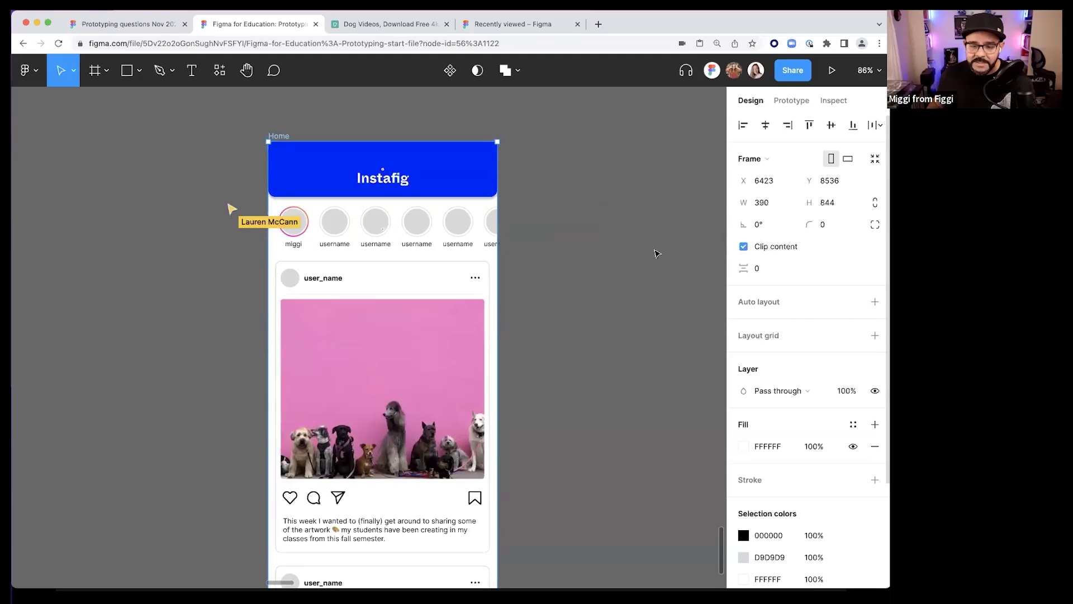
pyautogui.scroll(-3, 548, 317)
pyautogui.scroll(-1, 548, 317)
pyautogui.hscroll(1, 548, 317)
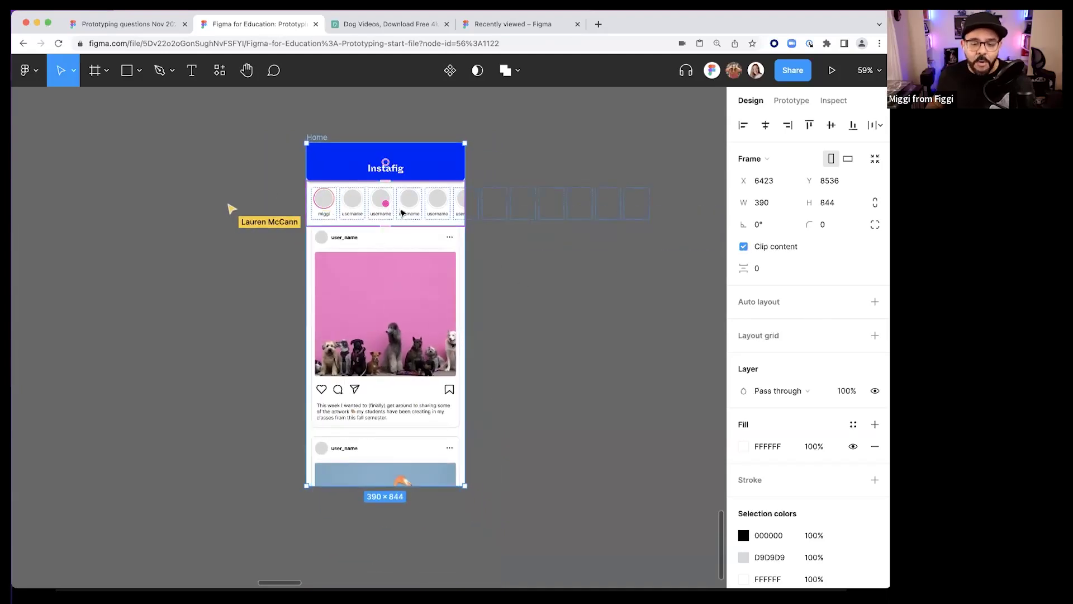
pyautogui.scroll(2, 398, 208)
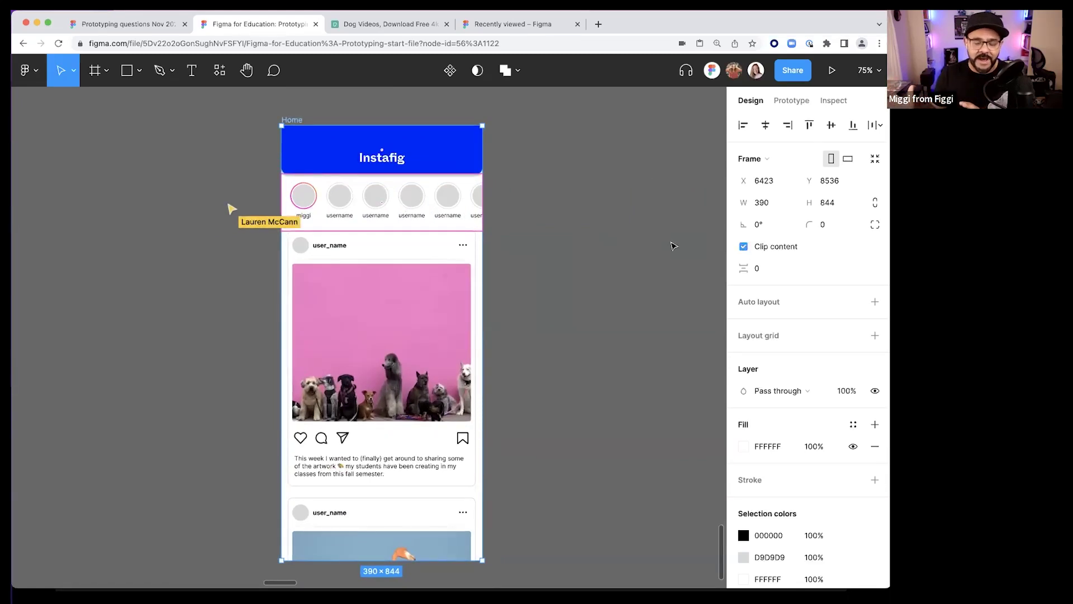
pyautogui.scroll(1, 590, 222)
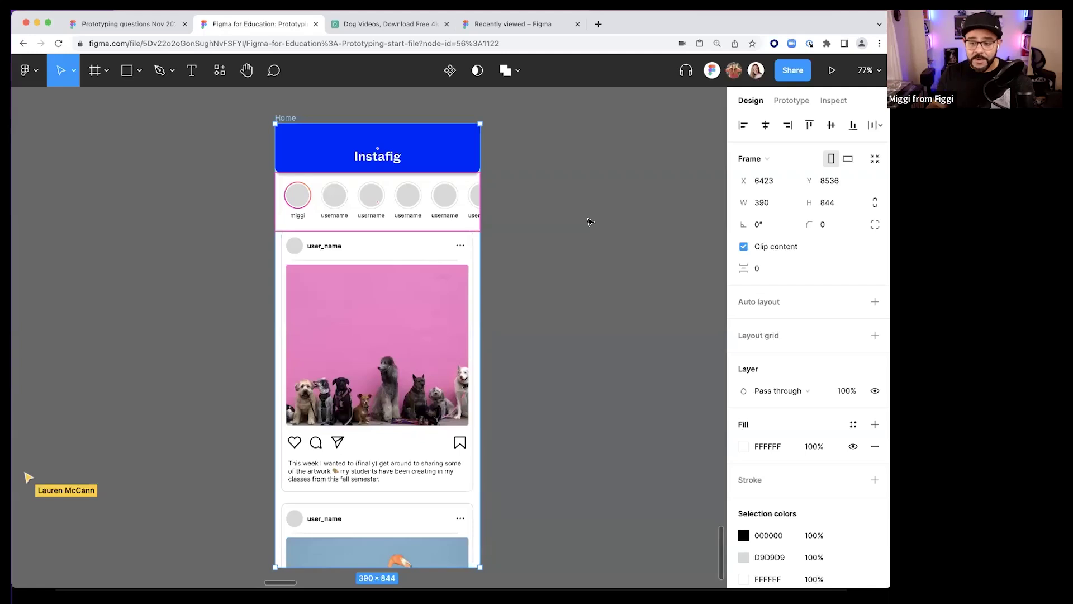
pyautogui.keyDown('ctrl'); pyautogui.scroll(-3, 613, 287); pyautogui.keyUp('ctrl')
pyautogui.scroll(-1, 343, 134)
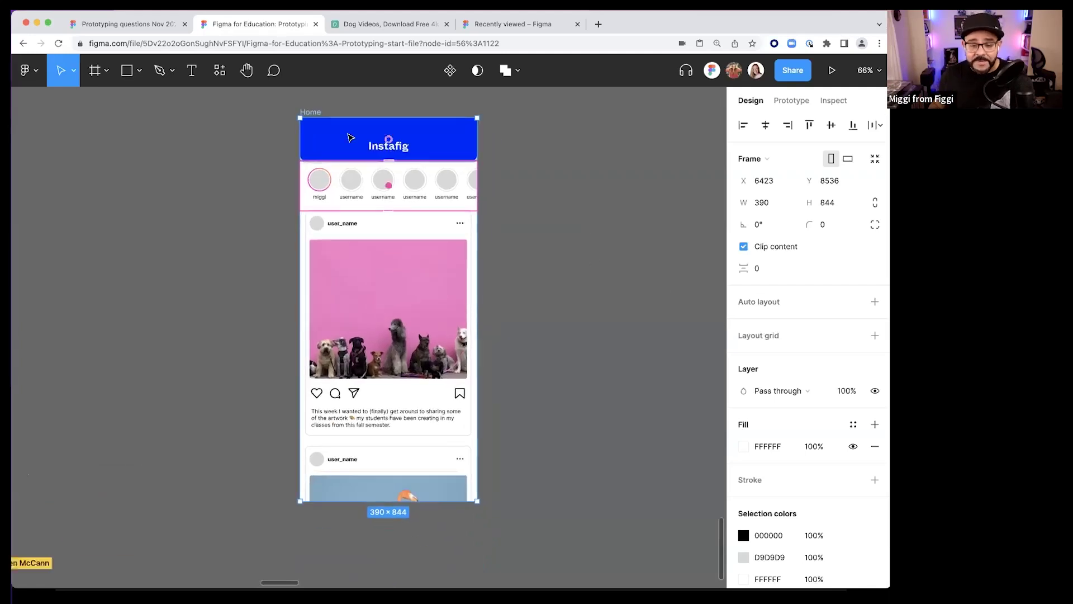
# - Toggle Clip content on the Home frame repeatedly to compare both states, leaving it turned off
pyautogui.click(743, 247)
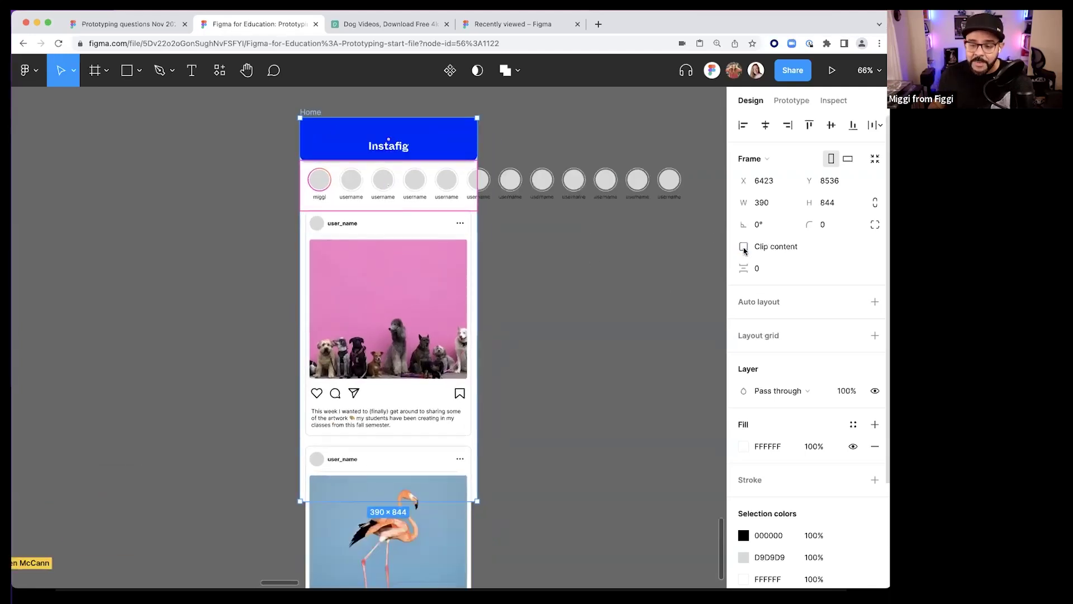
pyautogui.click(743, 247)
pyautogui.click(743, 247)
pyautogui.click(743, 247)
pyautogui.click(743, 247)
pyautogui.click(743, 247)
pyautogui.click(743, 247)
pyautogui.click(743, 247)
pyautogui.click(743, 247)
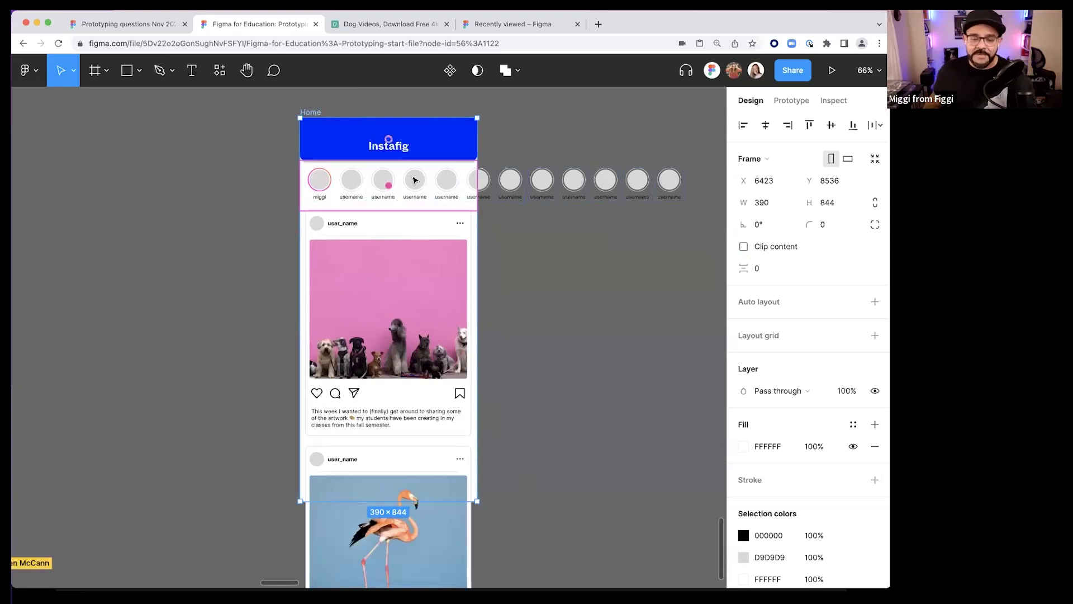
# - Turn on Clip content for the username circles row and for the Home frame, leaving the Home frame selected
pyautogui.click(415, 175)
pyautogui.click(743, 268)
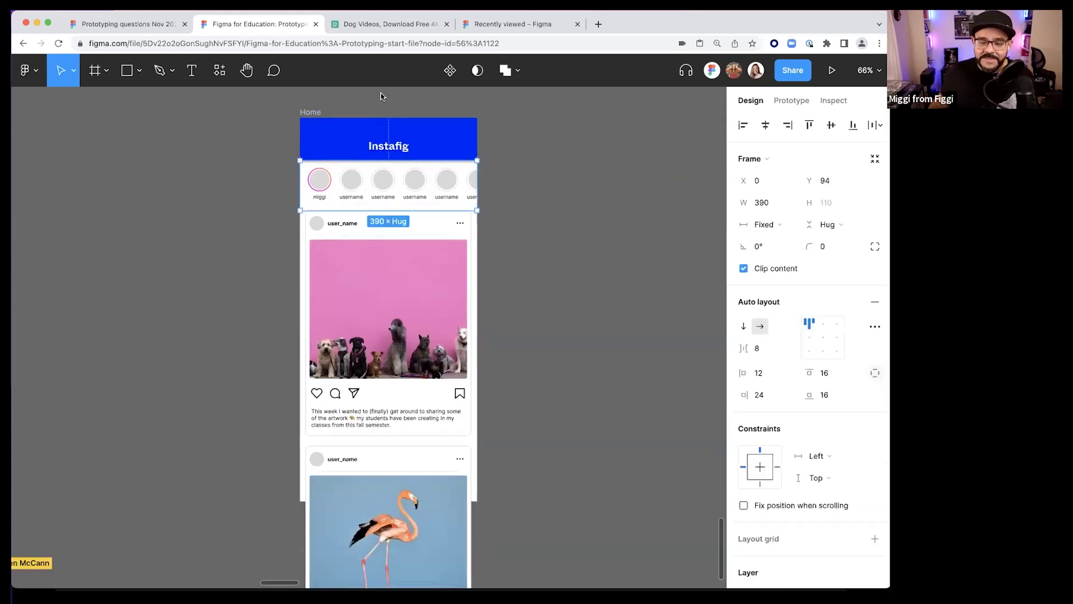
pyautogui.click(304, 112)
pyautogui.click(743, 246)
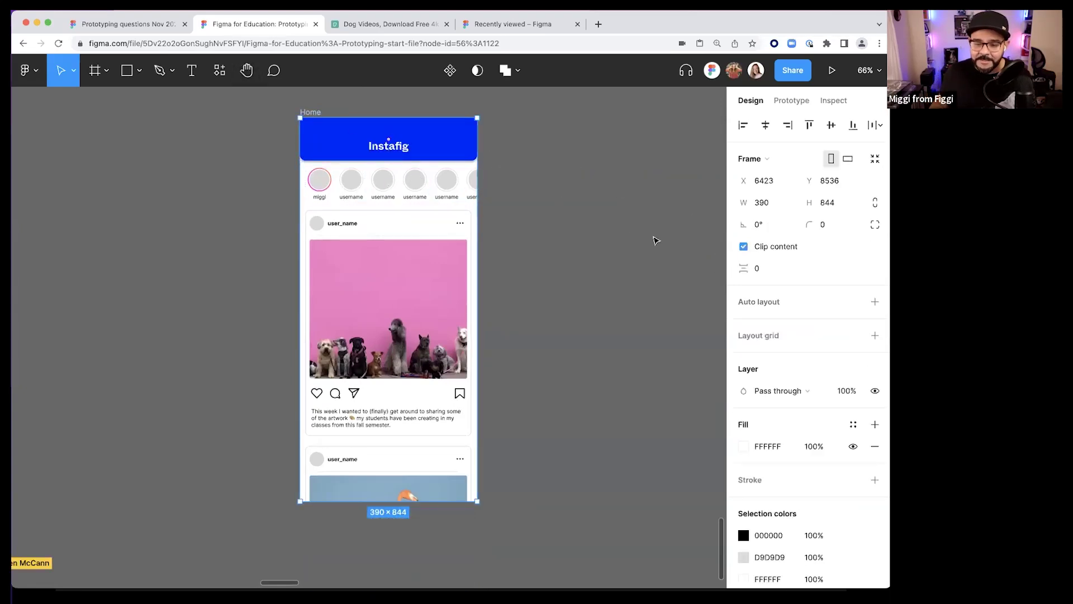
pyautogui.click(545, 229)
pyautogui.scroll(1, 545, 229)
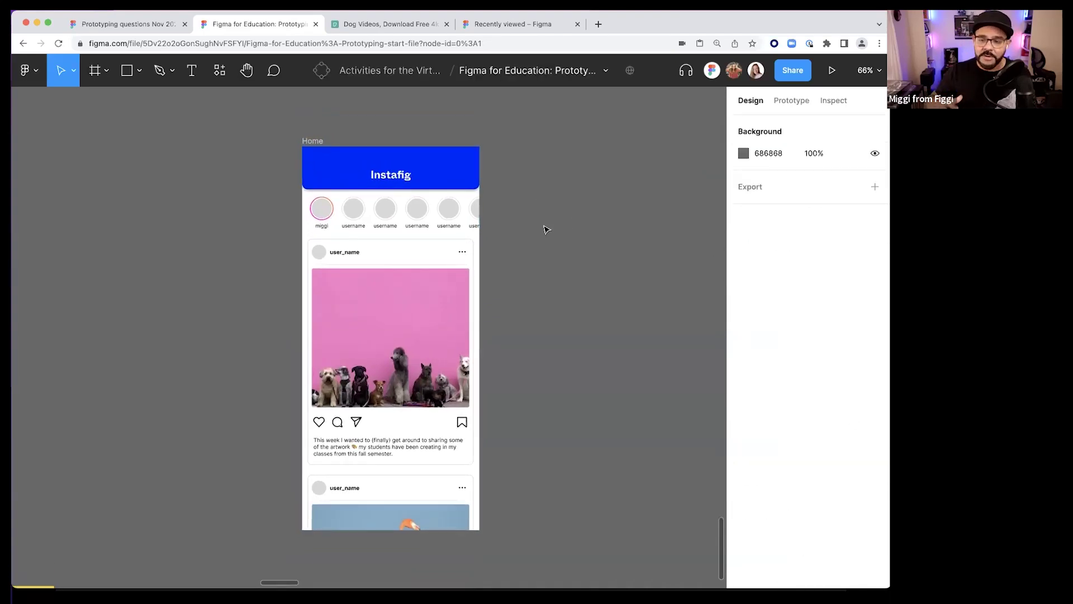
pyautogui.click(312, 141)
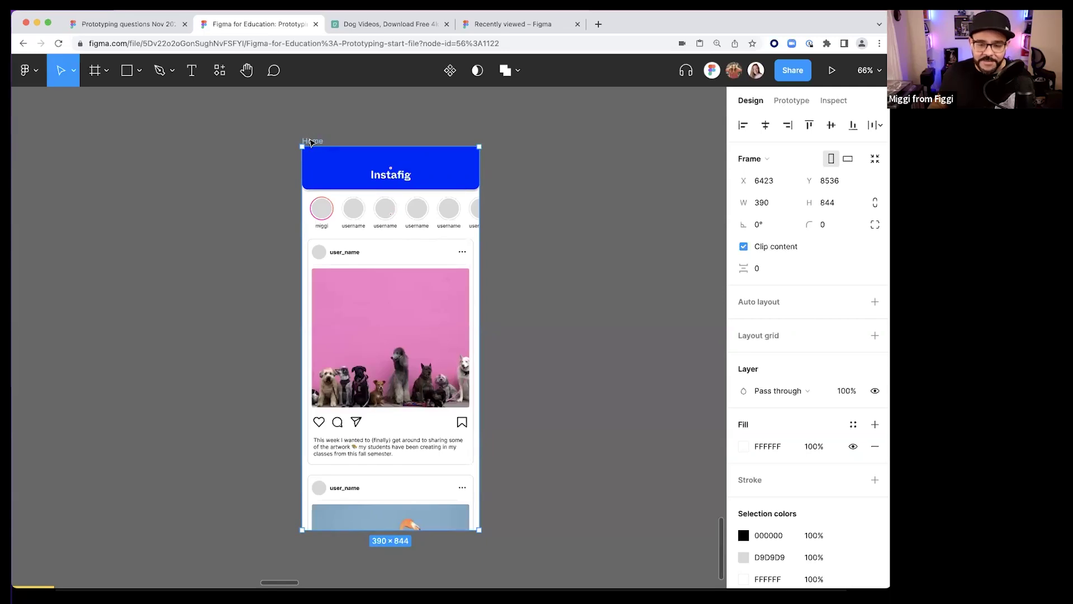
# - Review the overflow scrolling settings of the Home frame and the username circles row, keeping the Home frame on Vertical scrolling
pyautogui.click(796, 102)
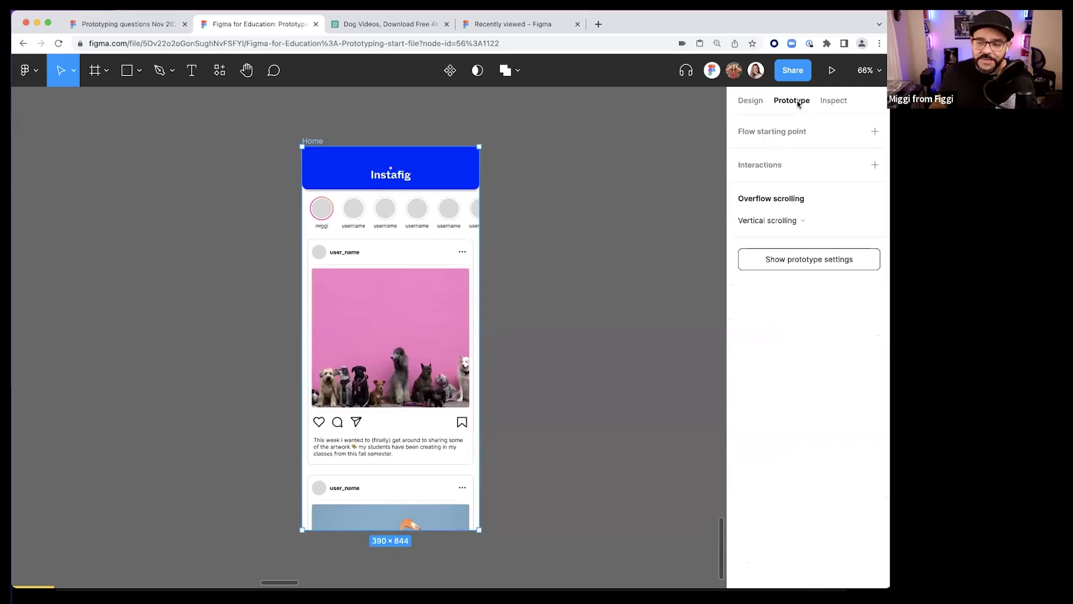
pyautogui.click(830, 222)
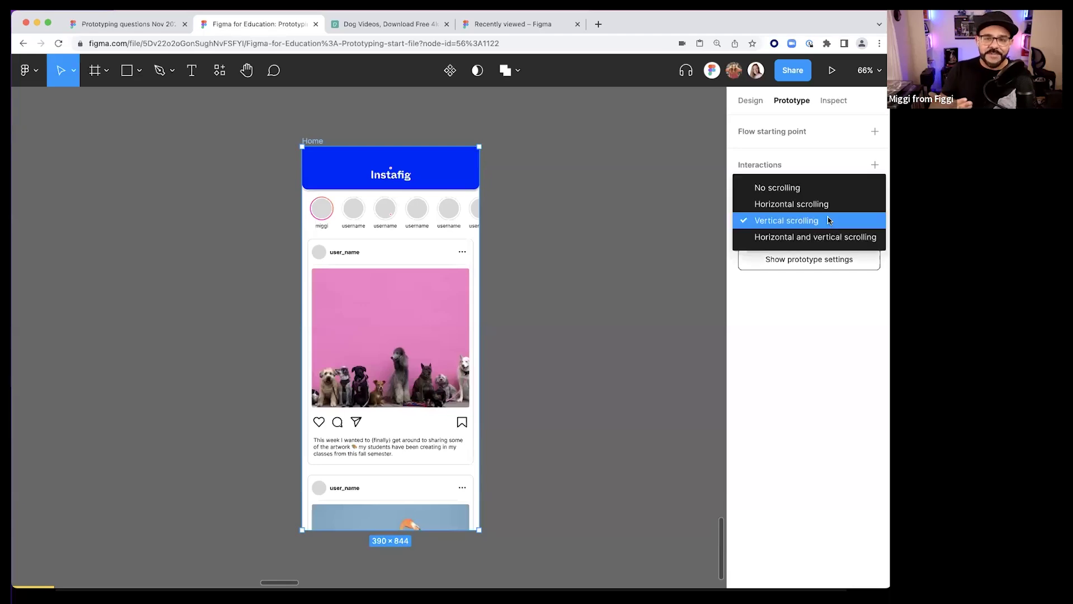
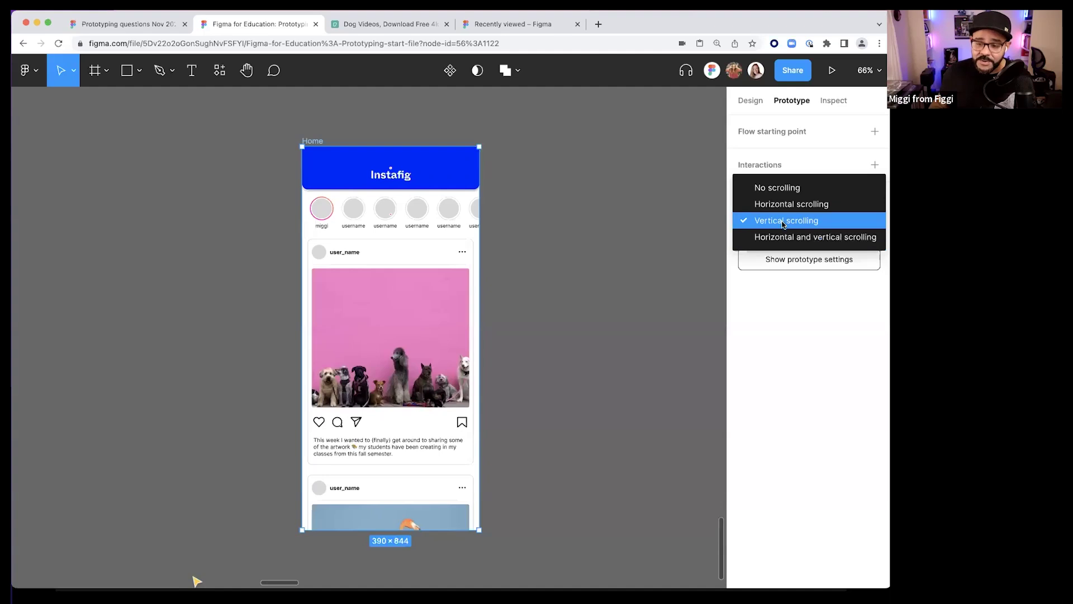
pyautogui.click(784, 224)
pyautogui.click(624, 255)
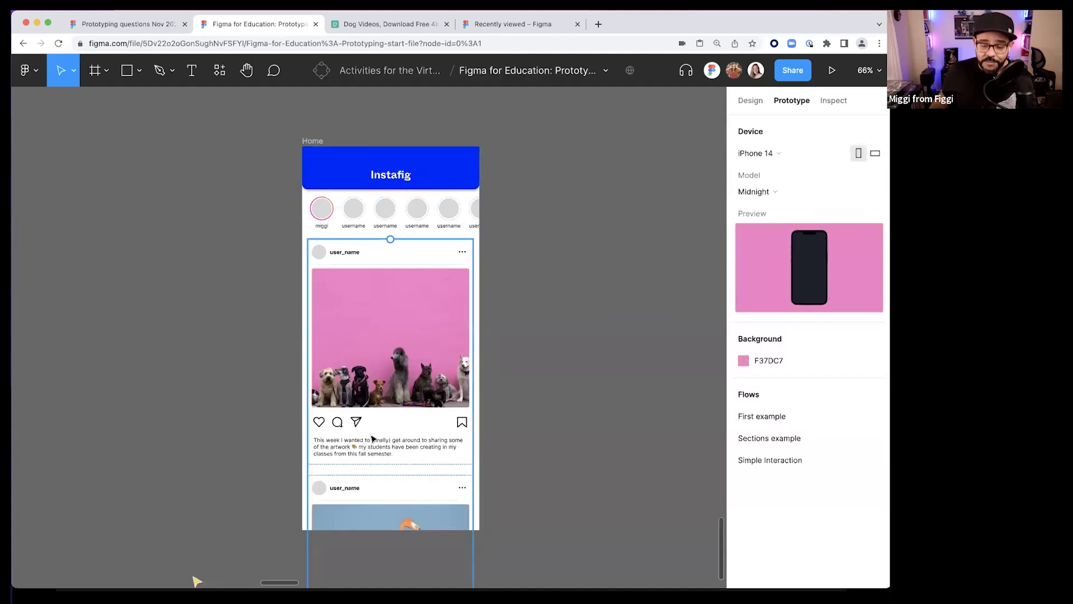
pyautogui.click(381, 224)
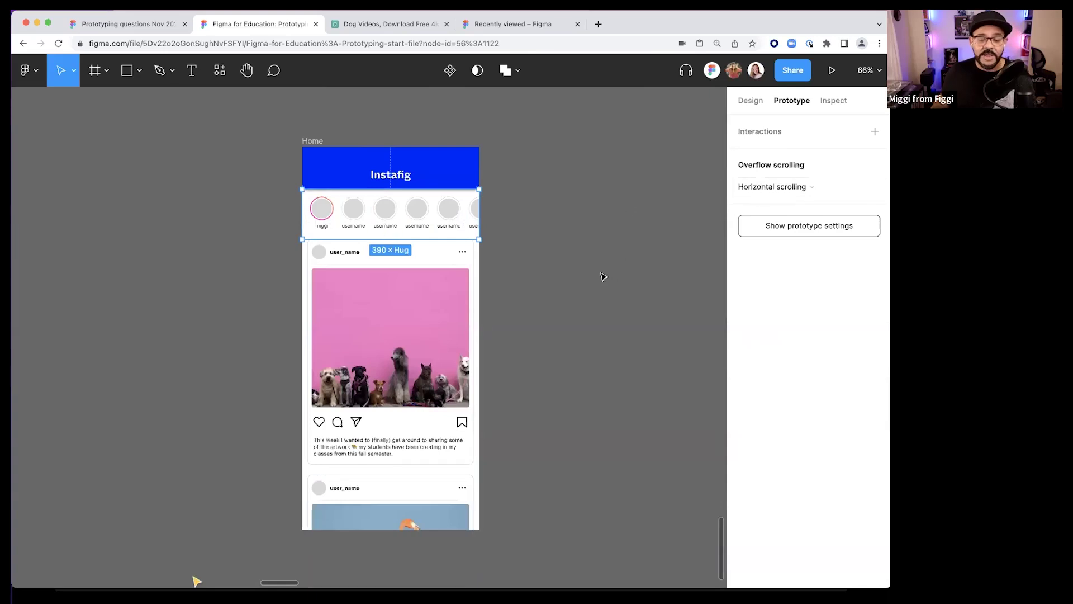
pyautogui.click(534, 178)
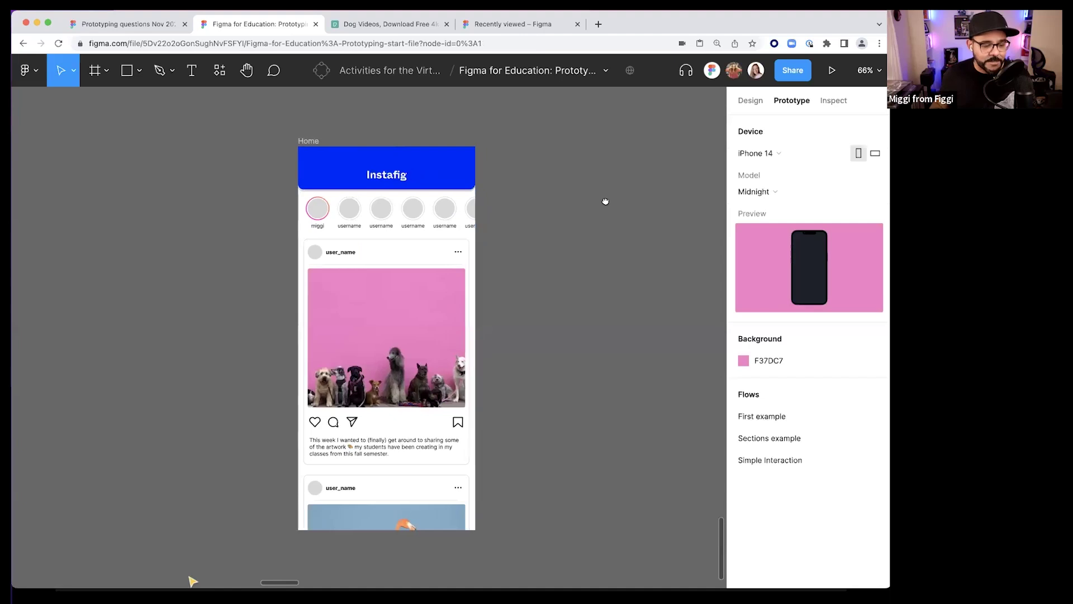
pyautogui.hscroll(2, 598, 202)
# - Add a flow starting point to the Home frame and name it "Scrolling example"
pyautogui.click(279, 145)
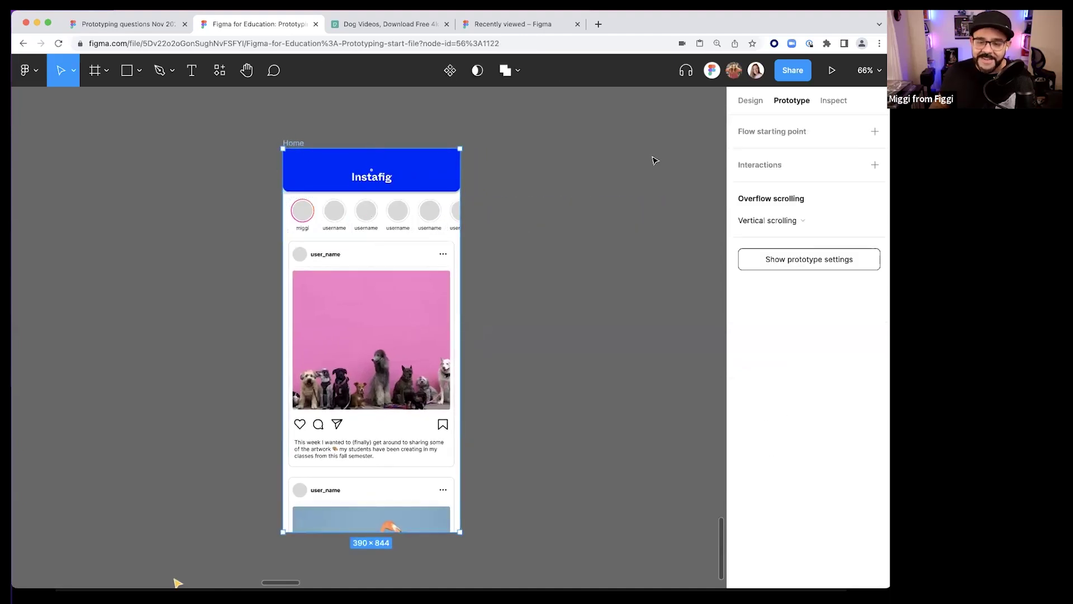
pyautogui.rightClick(299, 144)
pyautogui.click(376, 449)
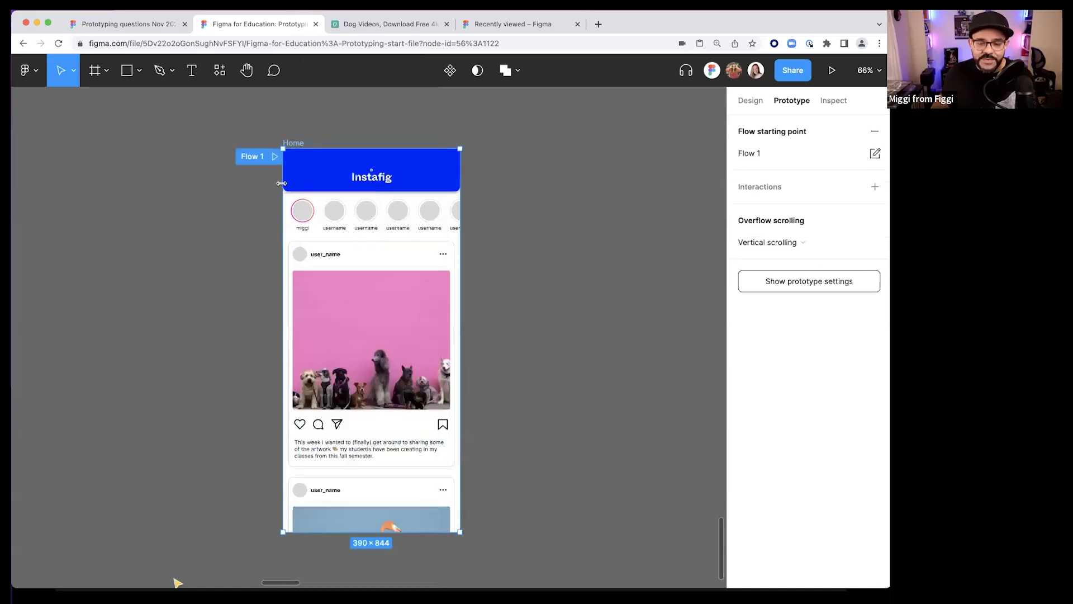
pyautogui.doubleClick(255, 157)
pyautogui.write('Scrolling example')
pyautogui.press('Return')
pyautogui.click(199, 215)
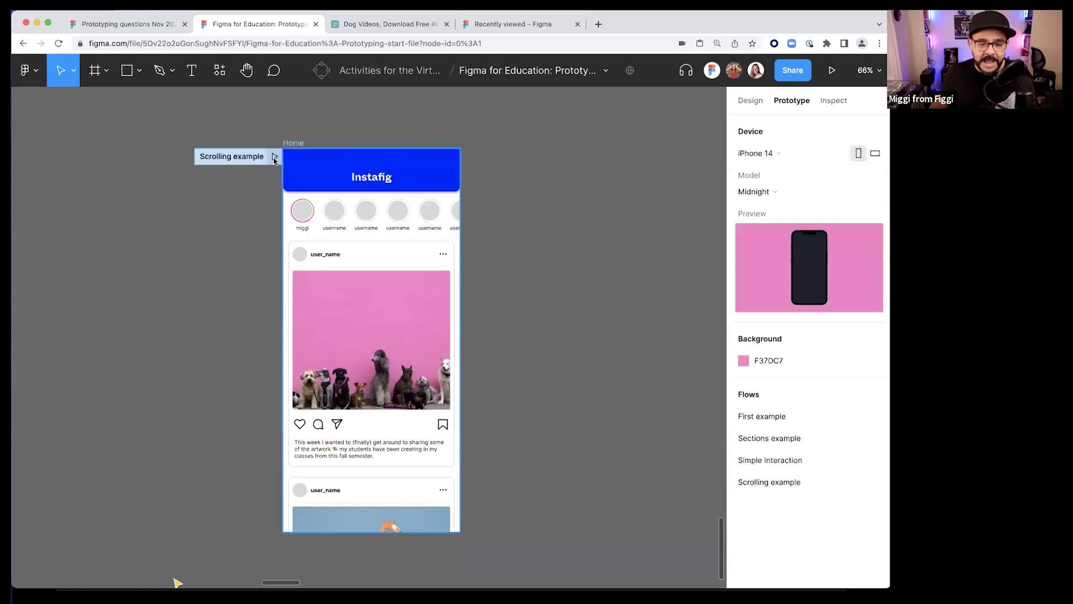
# - Preview the Scrolling example flow, testing vertical scrolling of the feed and horizontal scrolling of the username row, and close the preview
pyautogui.click(274, 157)
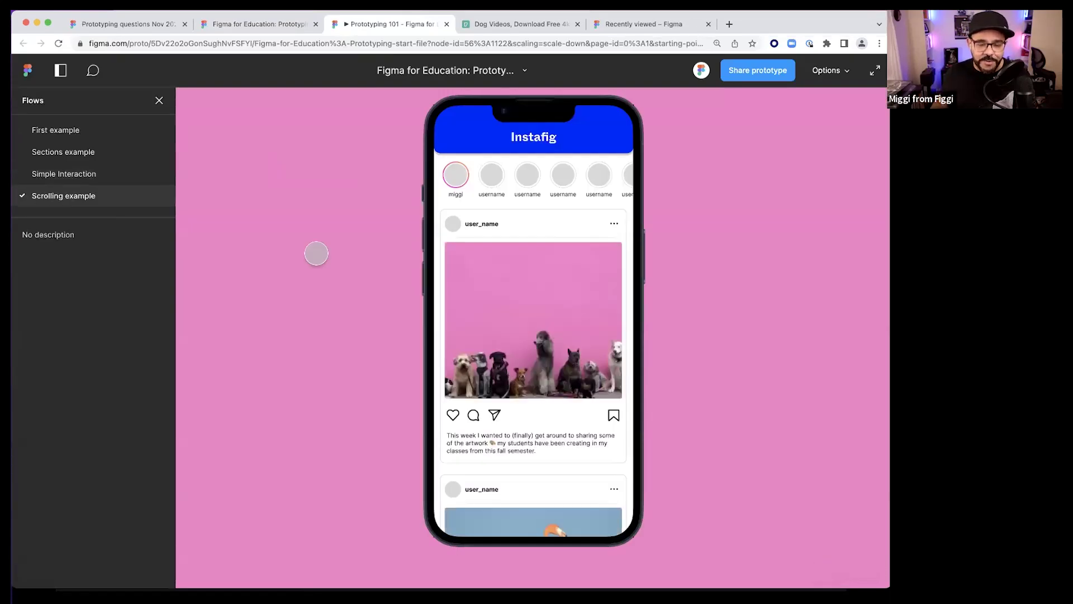
pyautogui.moveTo(553, 412); pyautogui.dragTo(546, 245)
pyautogui.moveTo(538, 412); pyautogui.dragTo(527, 455)
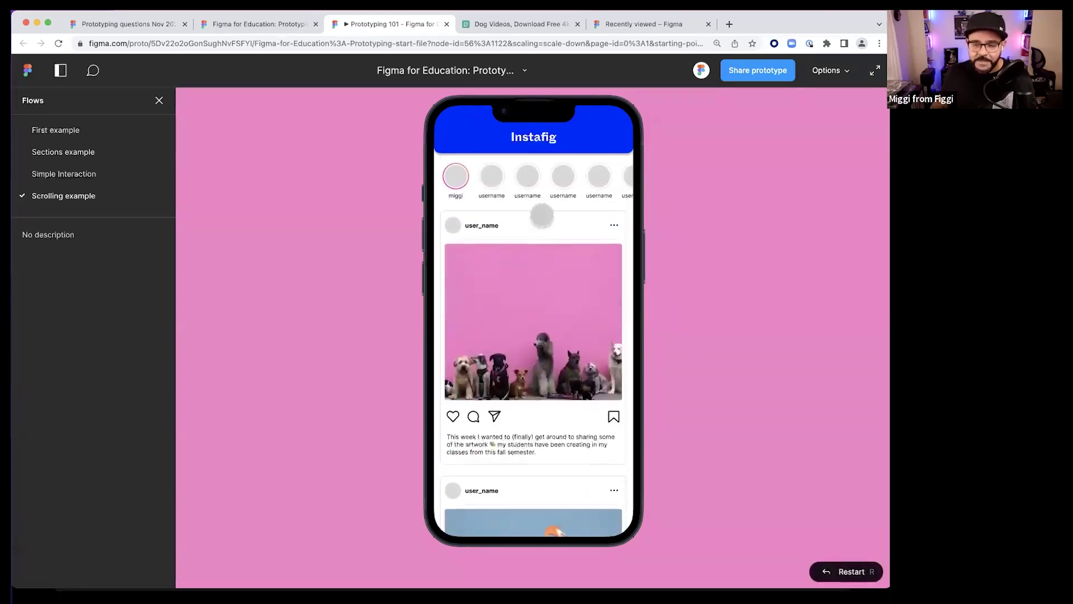
pyautogui.moveTo(594, 181); pyautogui.dragTo(406, 225)
pyautogui.moveTo(444, 187); pyautogui.dragTo(551, 242)
pyautogui.scroll(-5, 579, 262)
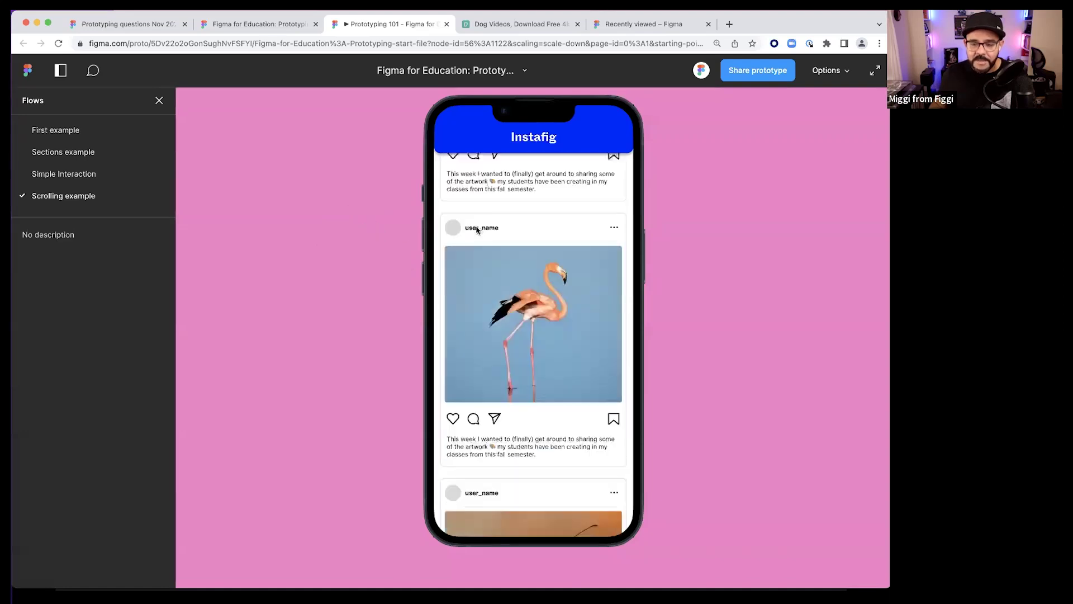
pyautogui.press('super+w')
# - Create a new frame beside the Home frame, apply the 390 × 844 phone preset, and reposition it slightly
pyautogui.hscroll(2, 458, 226)
pyautogui.click(458, 226)
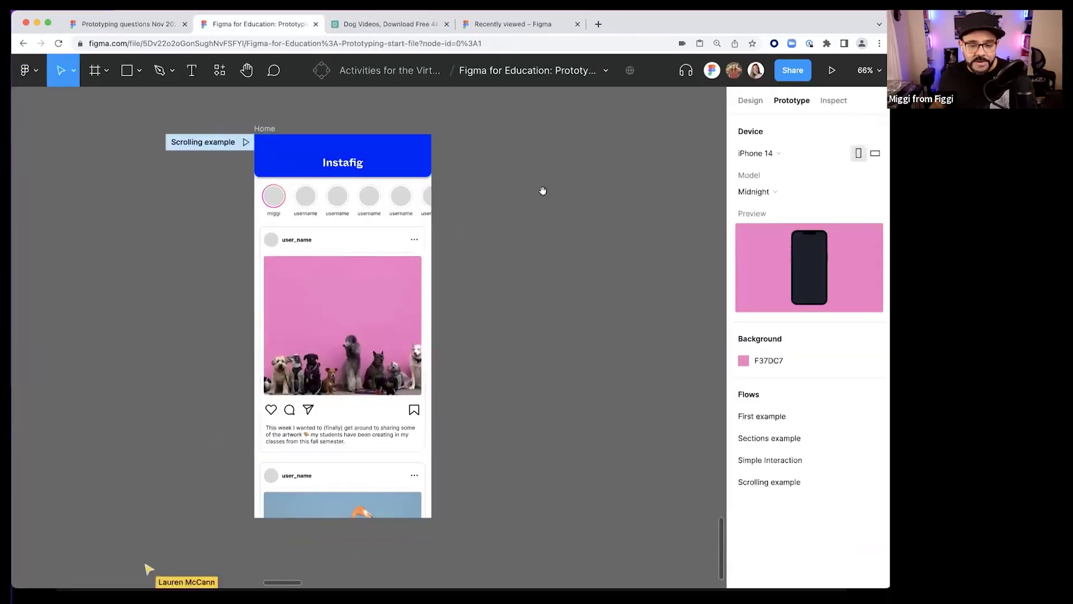
pyautogui.hscroll(4, 543, 190)
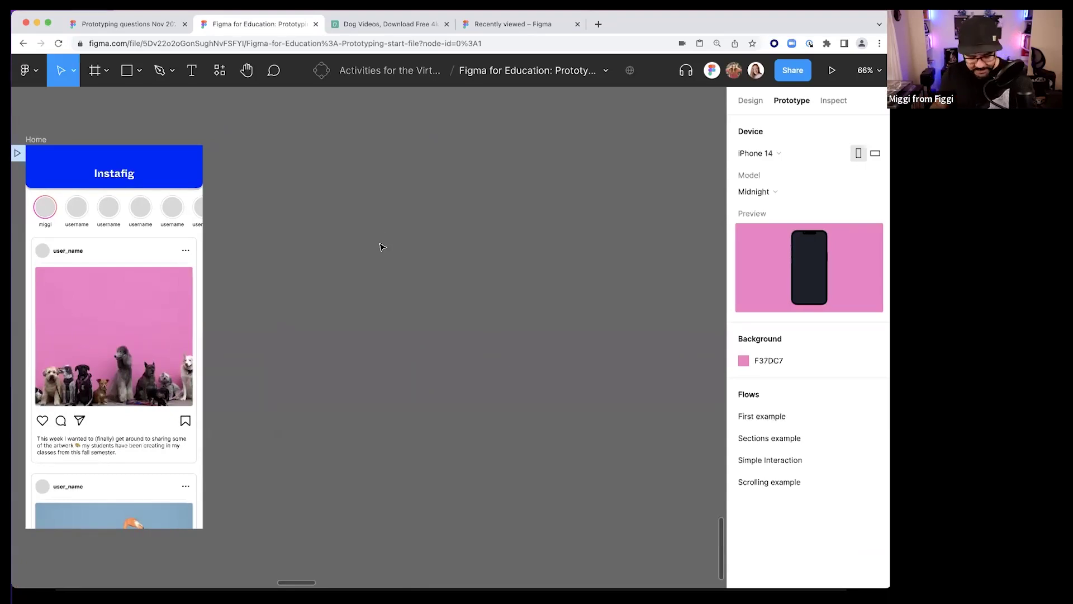
pyautogui.press('f')
pyautogui.moveTo(347, 146); pyautogui.dragTo(505, 509)
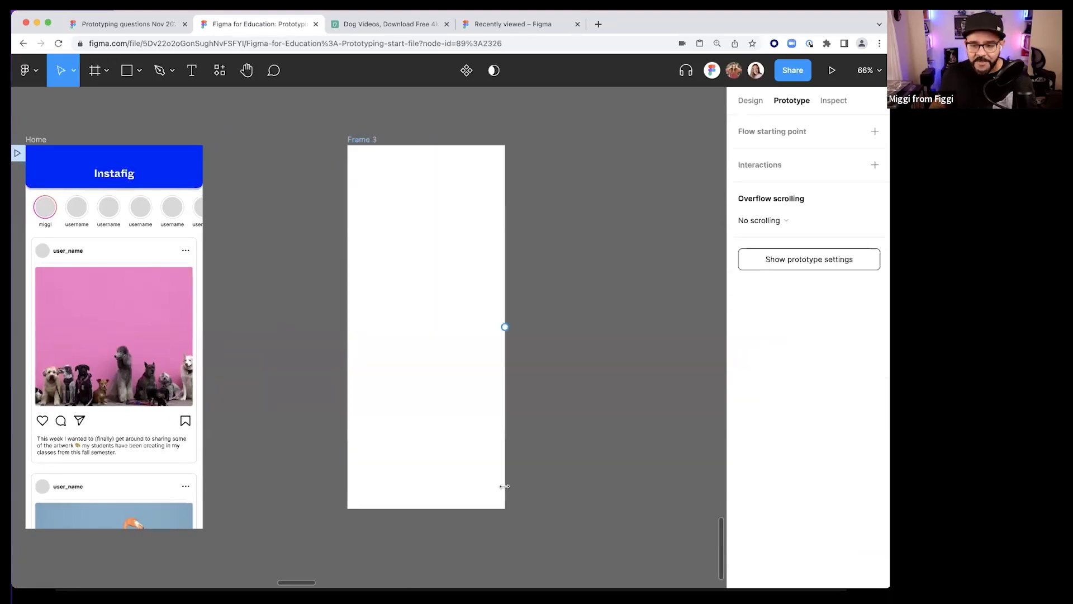
pyautogui.click(752, 103)
pyautogui.click(757, 160)
pyautogui.click(761, 208)
pyautogui.moveTo(452, 258); pyautogui.dragTo(433, 269)
pyautogui.hscroll(-3, 458, 255)
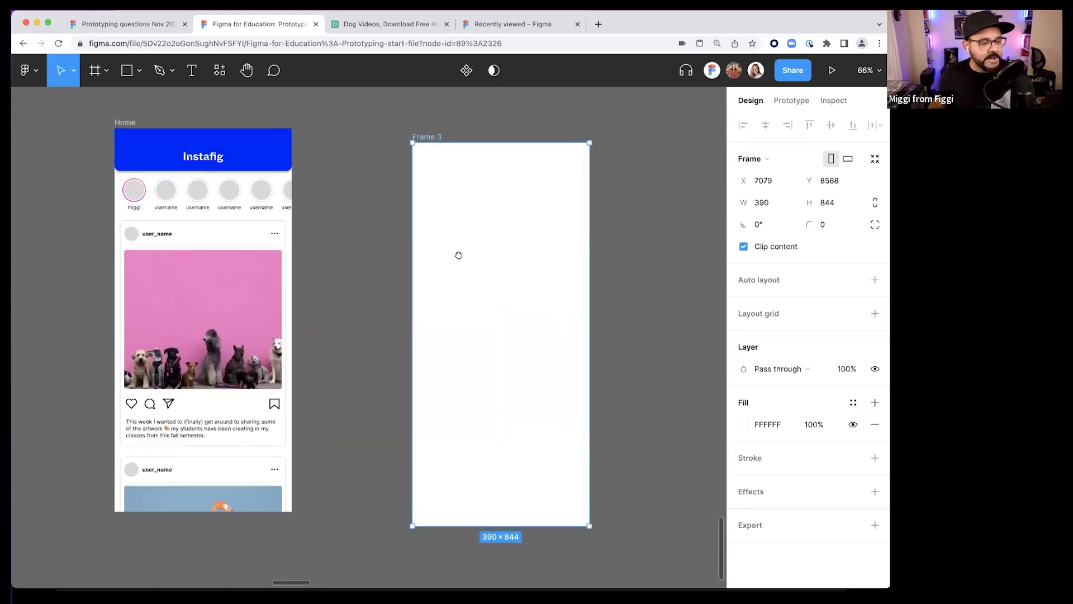
pyautogui.hscroll(-2, 459, 255)
# - Remove the Home frame's Scrolling example flow starting point and add a new one with the default name
pyautogui.click(192, 112)
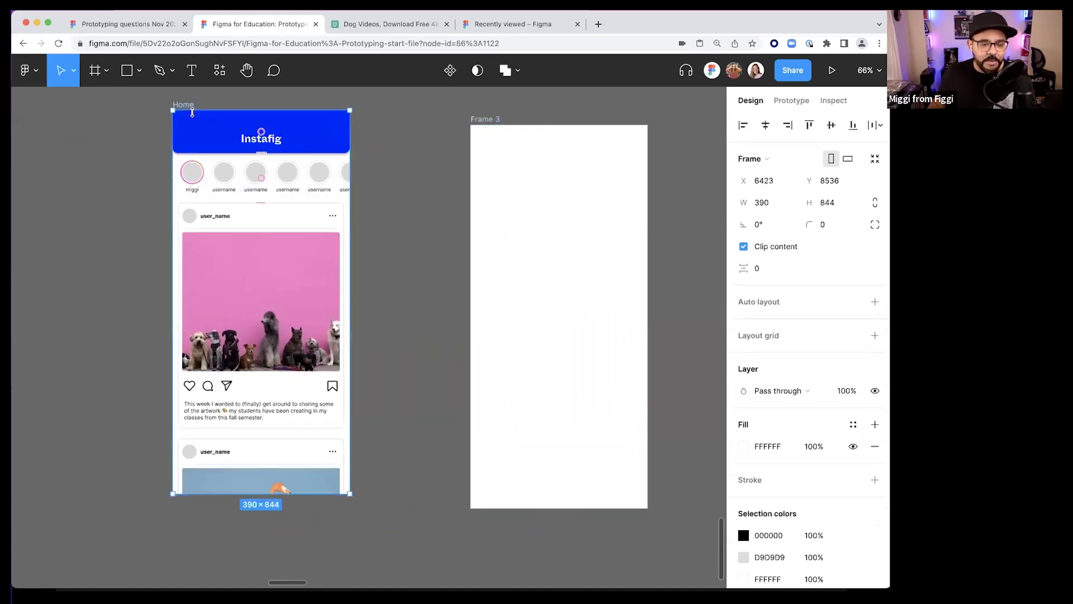
pyautogui.click(803, 103)
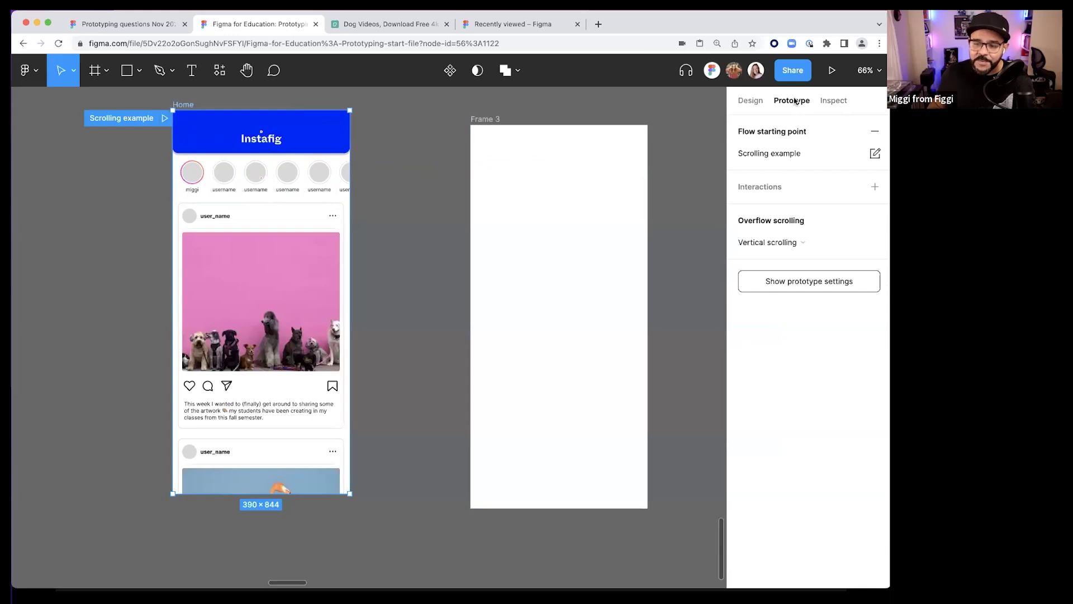
pyautogui.click(874, 134)
pyautogui.click(875, 133)
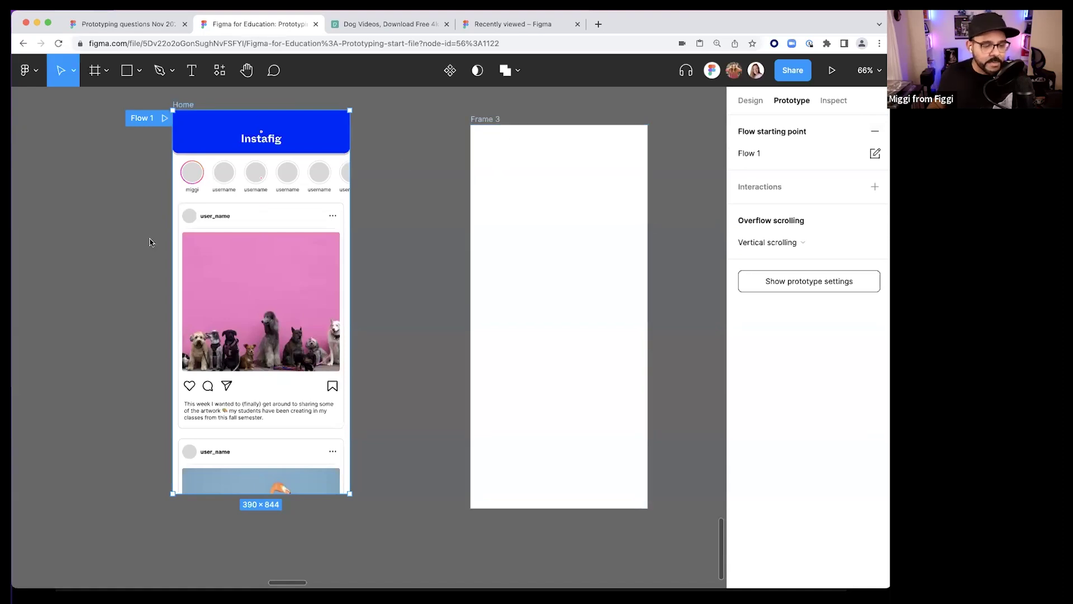
# - Check the Home frame's context options for deleting its starting point, and dismiss them without choosing any
pyautogui.rightClick(205, 136)
pyautogui.moveTo(280, 413)
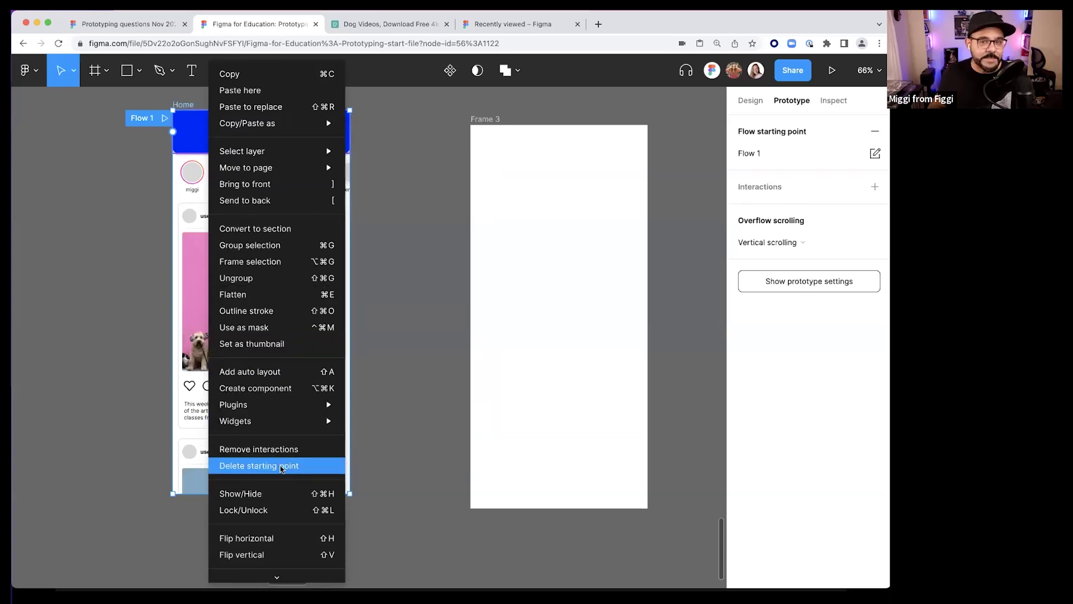
pyautogui.click(393, 354)
pyautogui.click(393, 353)
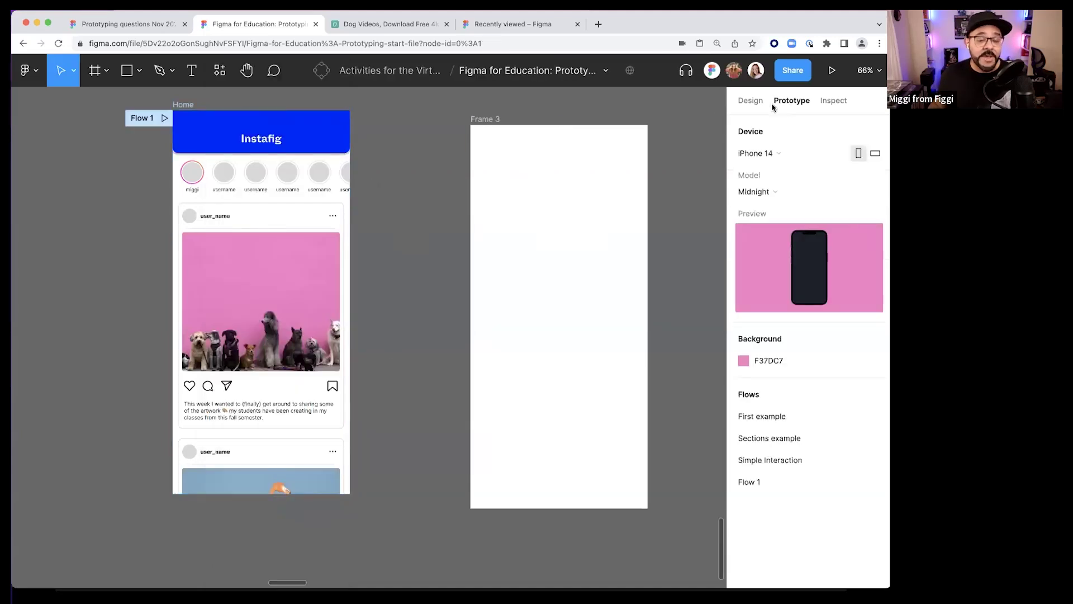
# - Align the blank frame's top edge with the Home frame and draw a rectangle of about 186 × 153 near its upper-left corner
pyautogui.moveTo(489, 125); pyautogui.dragTo(492, 110)
pyautogui.hscroll(4, 450, 168)
pyautogui.scroll(1, 450, 168)
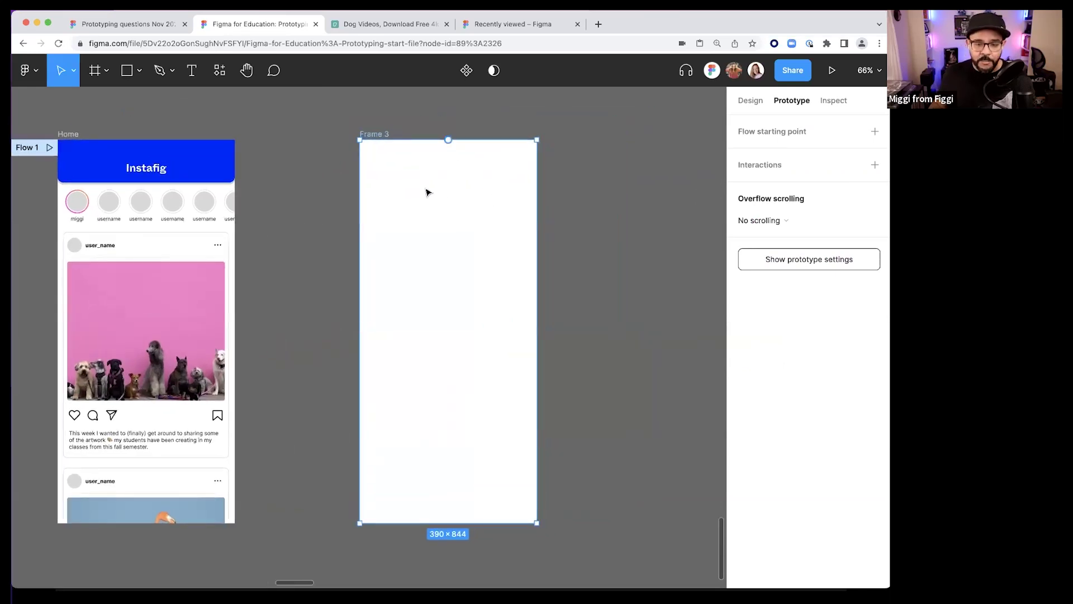
pyautogui.press('r')
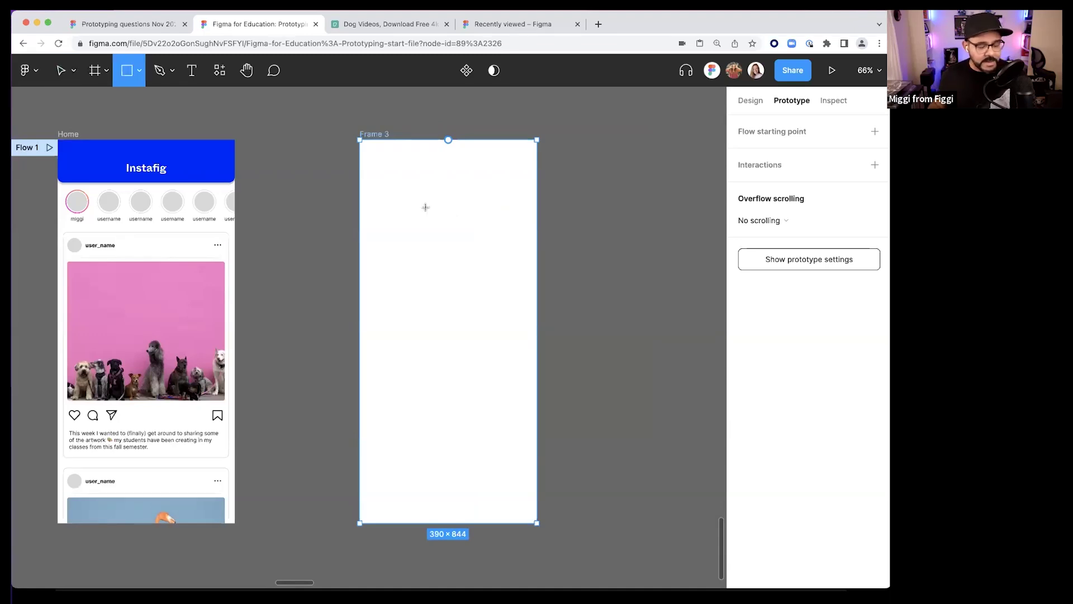
pyautogui.moveTo(393, 185); pyautogui.dragTo(468, 248)
# - Duplicate the rectangle downward to build a column of four rectangles inside the new frame
pyautogui.moveTo(417, 213)
pyautogui.mouseDown()
pyautogui.moveTo(409, 182)
pyautogui.moveTo(410, 407)
pyautogui.moveTo(412, 324)
pyautogui.mouseUp()
pyautogui.scroll(1, 408, 252)
pyautogui.scroll(-3, 458, 352)
pyautogui.scroll(-2, 470, 367)
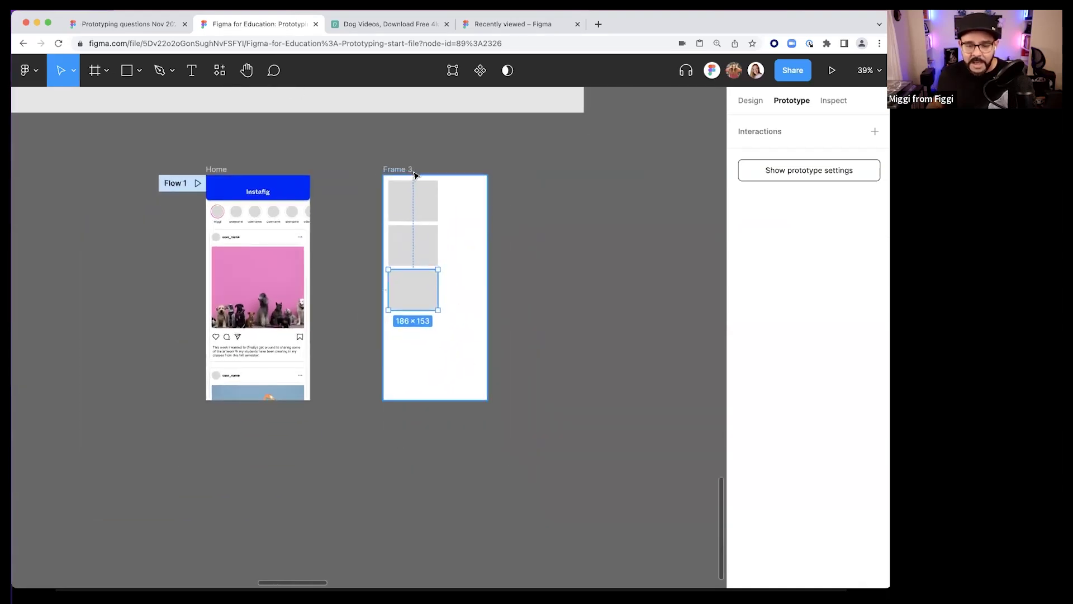
pyautogui.press('Escape')
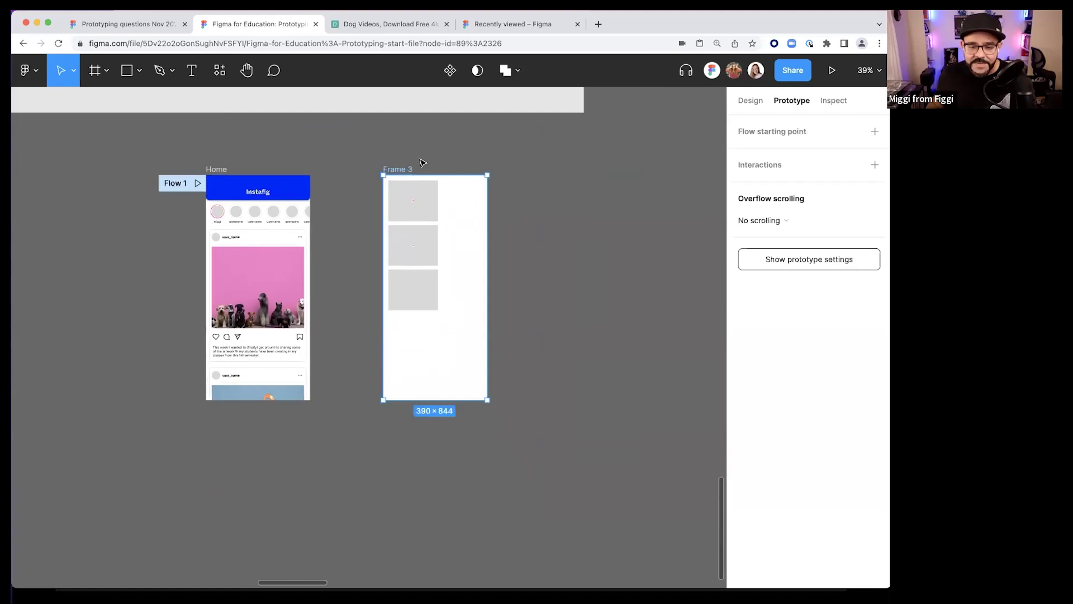
pyautogui.click(748, 102)
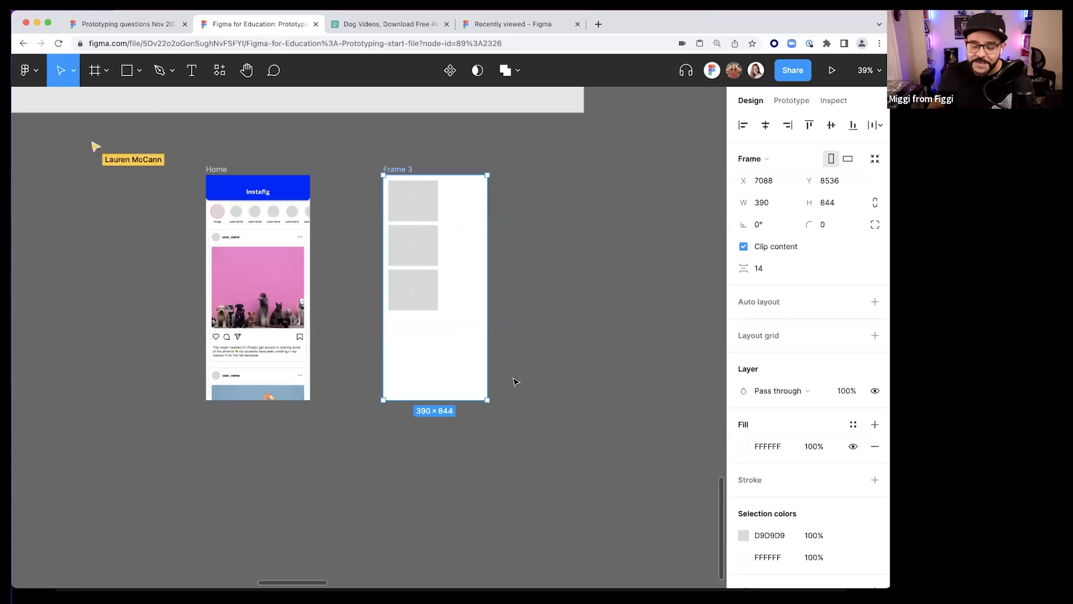
pyautogui.click(425, 287)
pyautogui.moveTo(426, 287); pyautogui.dragTo(427, 330)
pyautogui.scroll(3, 427, 329)
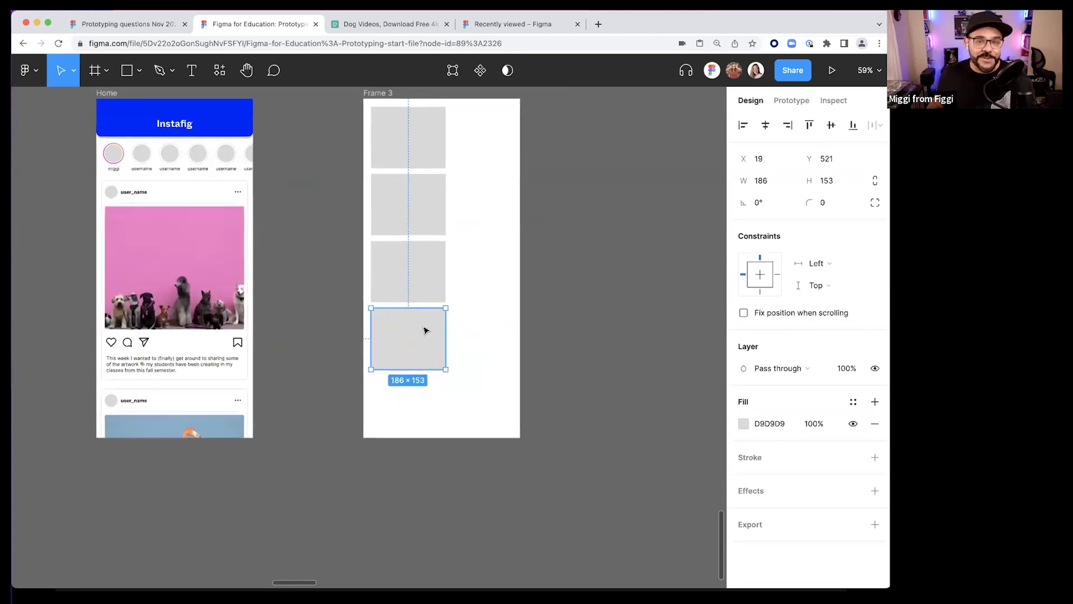
# - Undo the duplications until only the original rectangle is left in the frame
pyautogui.scroll(-1, 427, 329)
pyautogui.hotkey('ctrl', 'z')
pyautogui.hotkey('ctrl', 'z')
pyautogui.hotkey('ctrl', 'shift', 'z')
pyautogui.hotkey('ctrl', 'z')
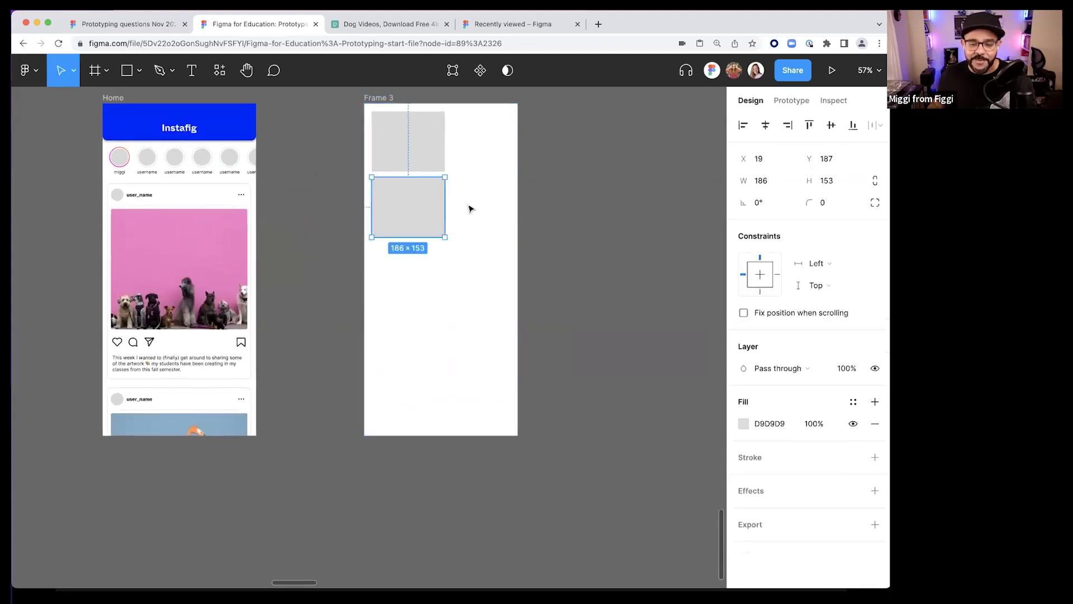
pyautogui.hotkey('ctrl', 'z')
# - Duplicate the rectangle below itself at Y 191, and repeat the duplication at equal spacing down to Y 2072, past the frame's lower edge
pyautogui.click(394, 154)
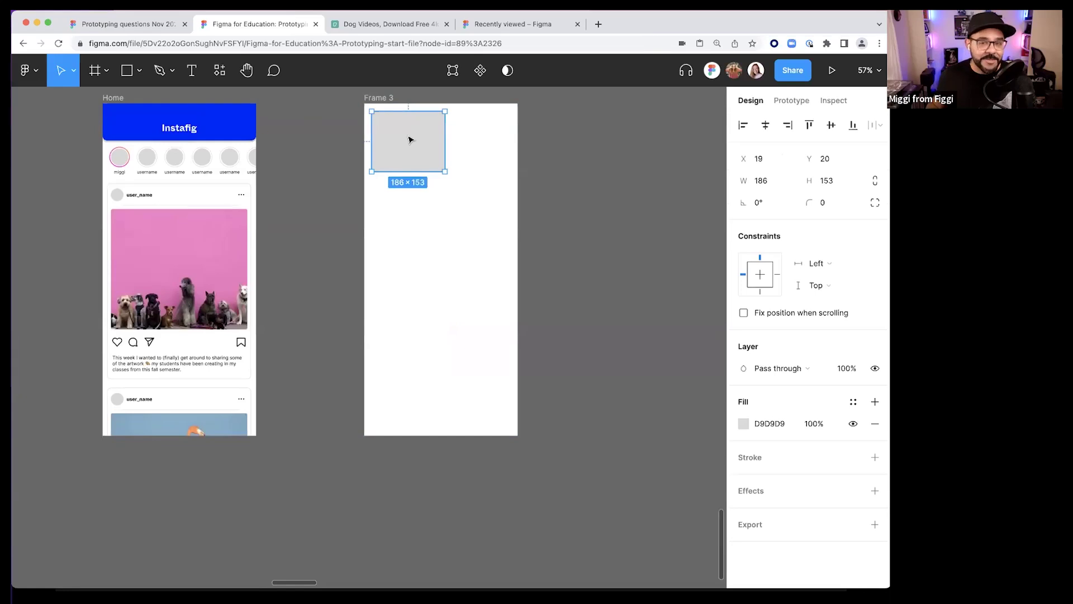
pyautogui.moveTo(412, 139); pyautogui.dragTo(414, 204)
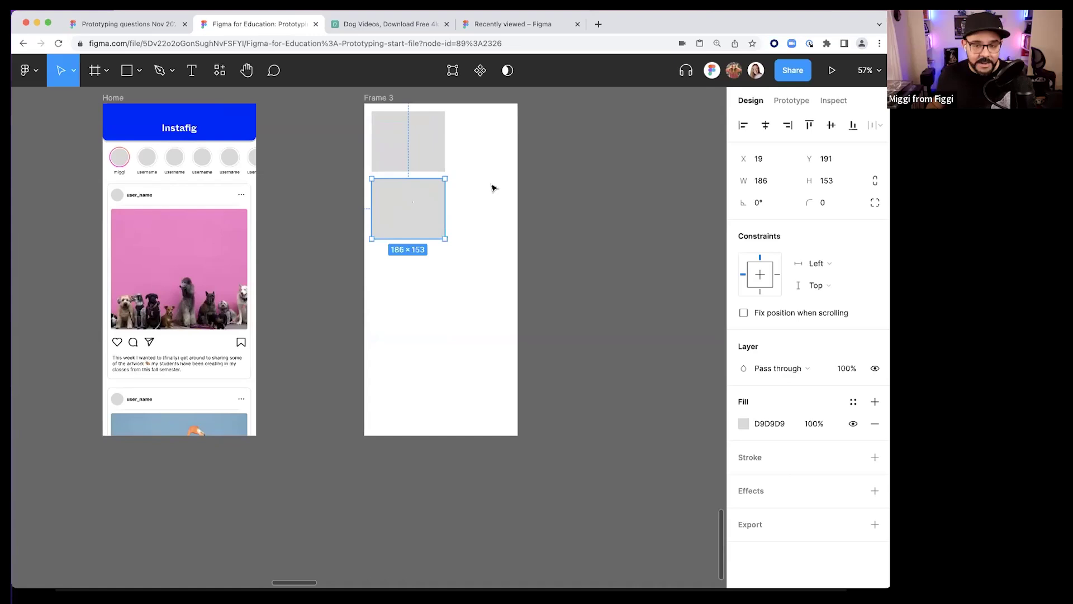
pyautogui.hotkey('ctrl', 'd')
pyautogui.hotkey('ctrl', 'd')
pyautogui.hotkey('ctrl', 'd')
pyautogui.hotkey('ctrl', 'd')
pyautogui.hotkey('ctrl', 'd')
pyautogui.hotkey('ctrl', 'd')
pyautogui.hotkey('ctrl', 'd')
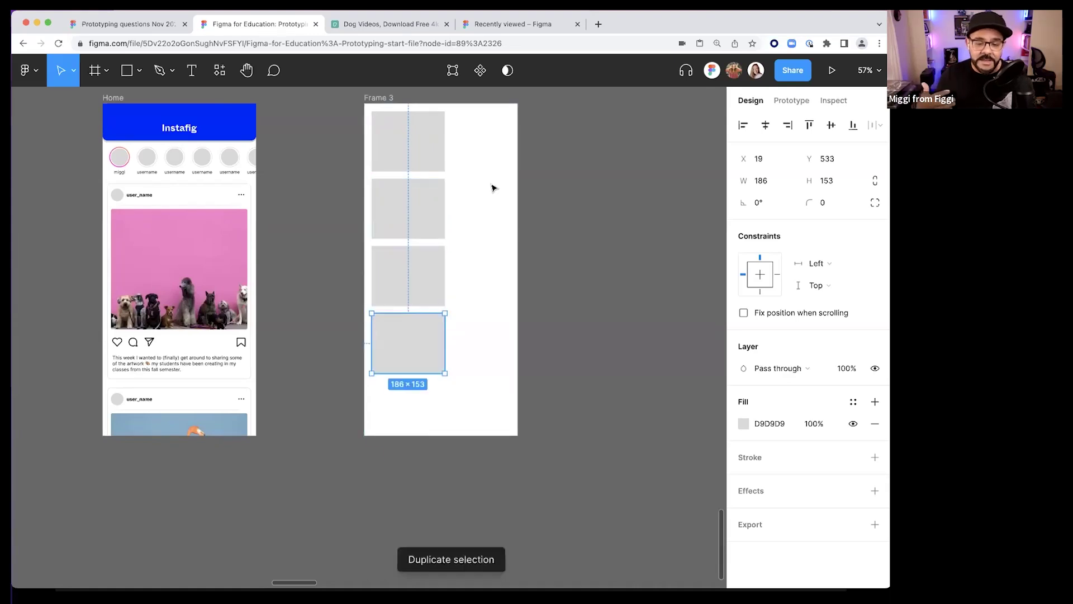
pyautogui.hotkey('ctrl', 'd')
pyautogui.hotkey('ctrl', 'd')
pyautogui.hotkey('ctrl', 'd')
pyautogui.hotkey('ctrl', 'd')
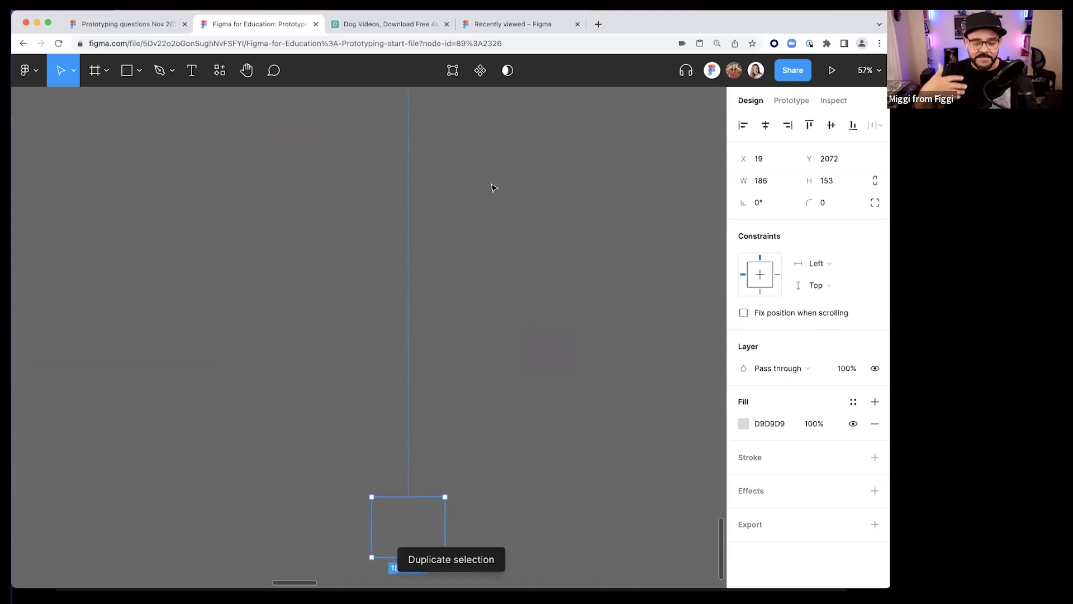
pyautogui.scroll(10, 490, 225)
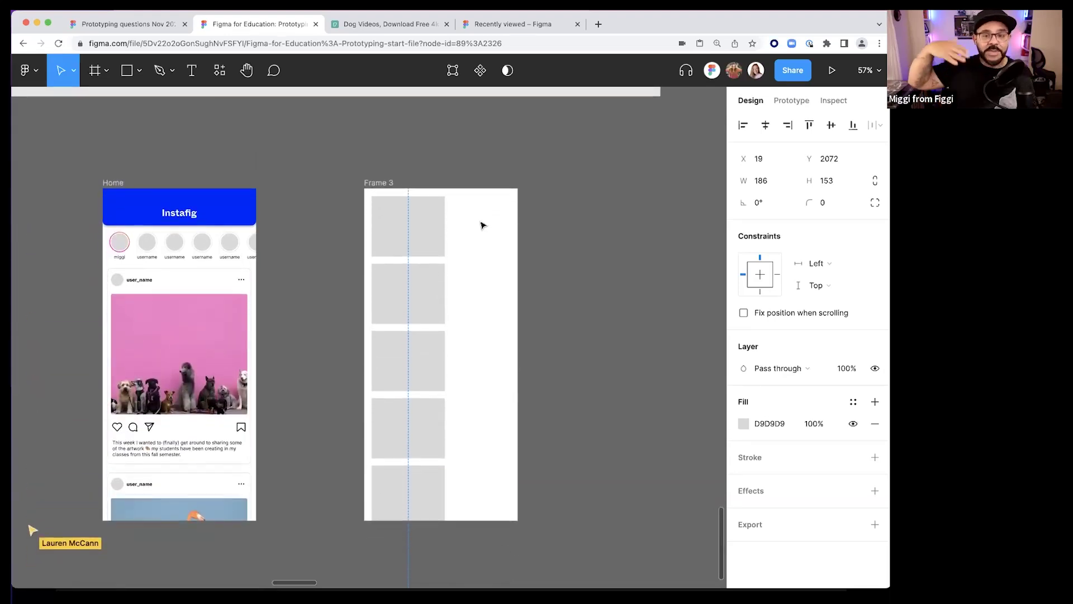
# - Set the overflow scrolling of Frame 3, which holds the column of rectangles, to Vertical scrolling
pyautogui.scroll(-2, 458, 229)
pyautogui.hscroll(3, 458, 229)
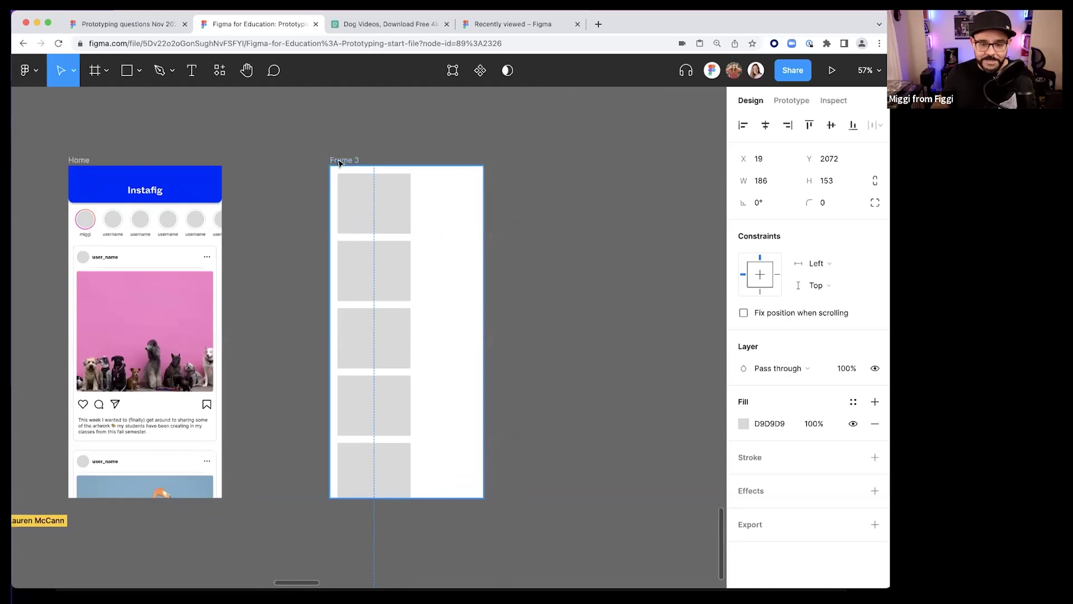
pyautogui.click(334, 162)
pyautogui.scroll(-2, 331, 143)
pyautogui.scroll(3, 330, 142)
pyautogui.scroll(-1, 327, 126)
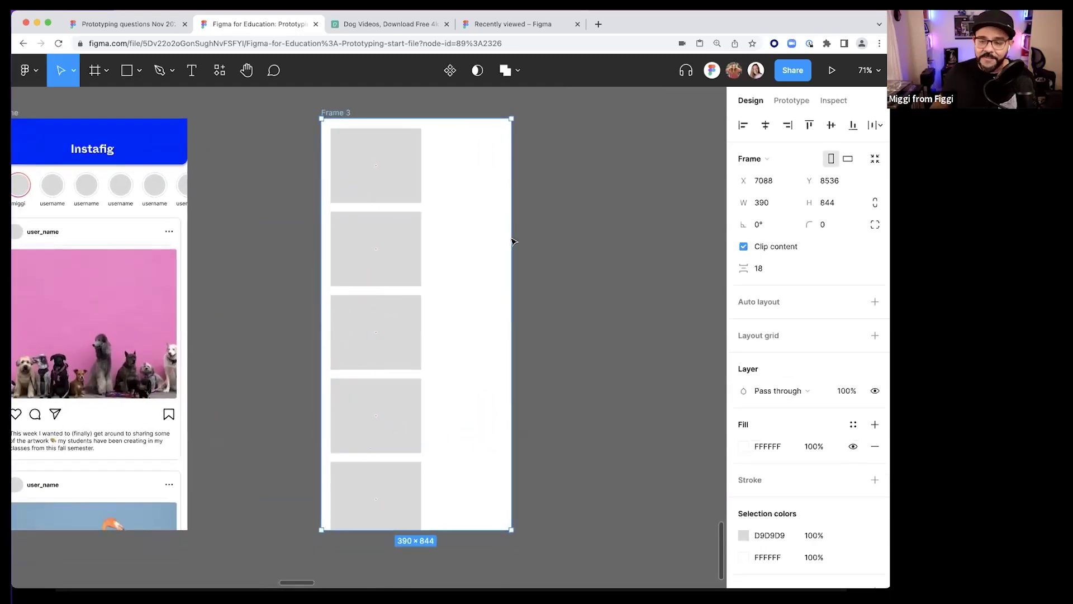
pyautogui.click(792, 101)
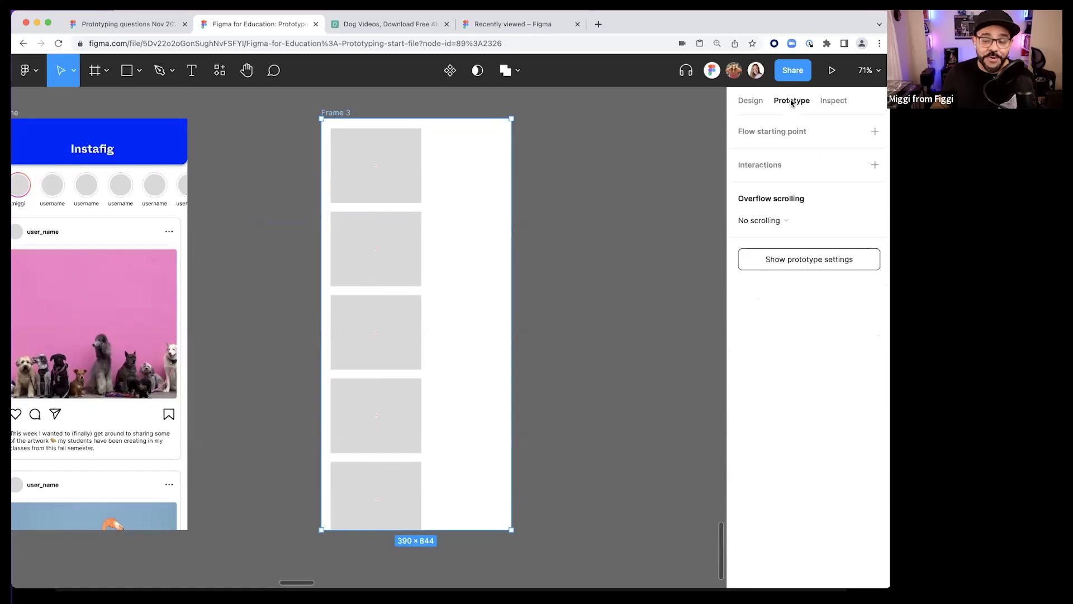
pyautogui.click(779, 221)
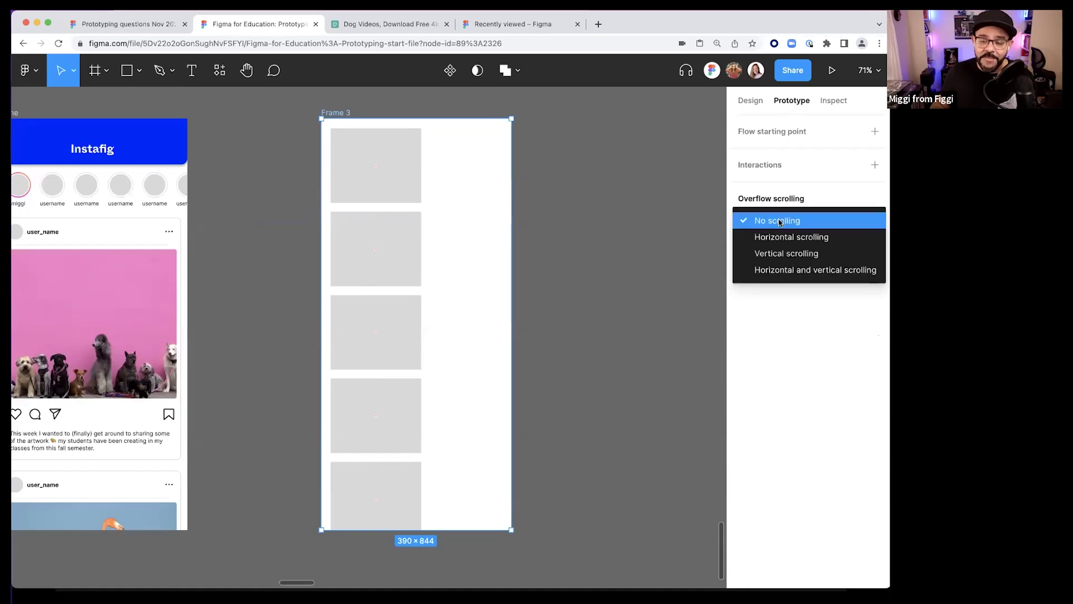
pyautogui.click(781, 254)
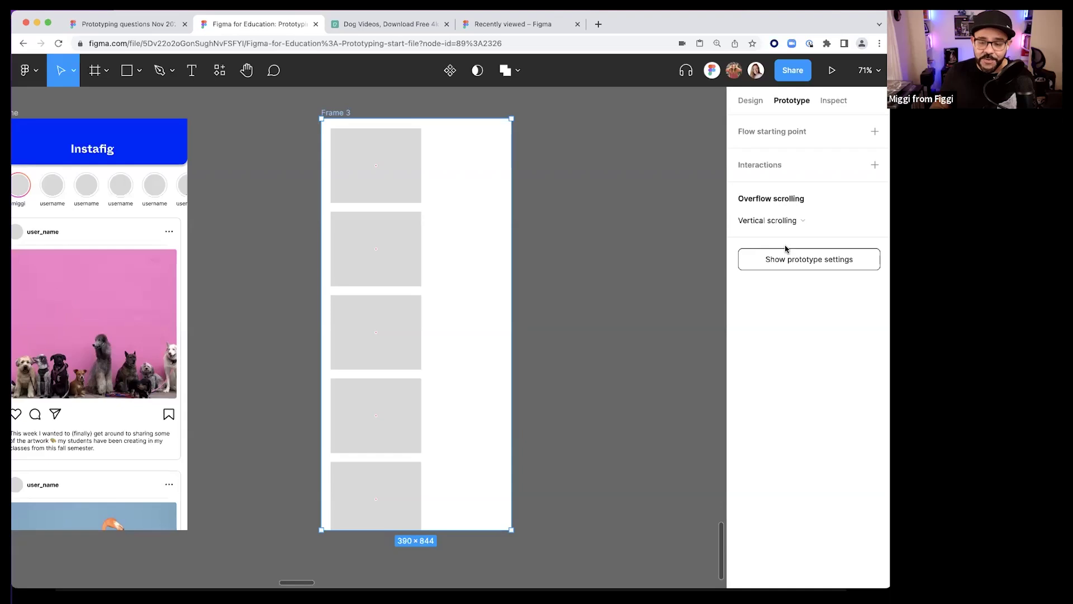
# - Add a flow starting point to Frame 3 and name the flow "Basic scrolling"
pyautogui.rightClick(338, 114)
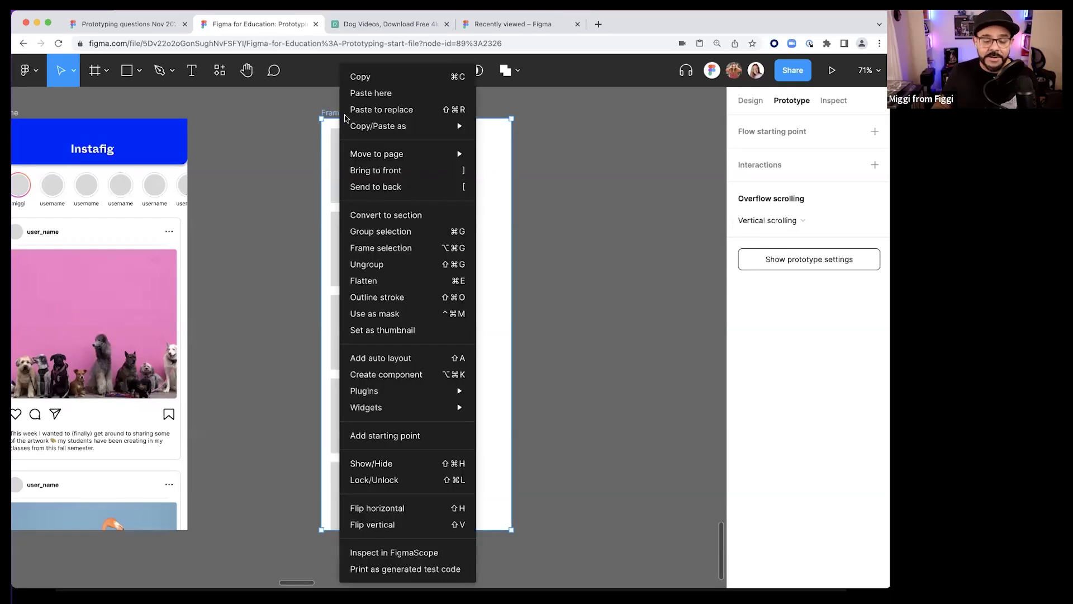
pyautogui.click(398, 436)
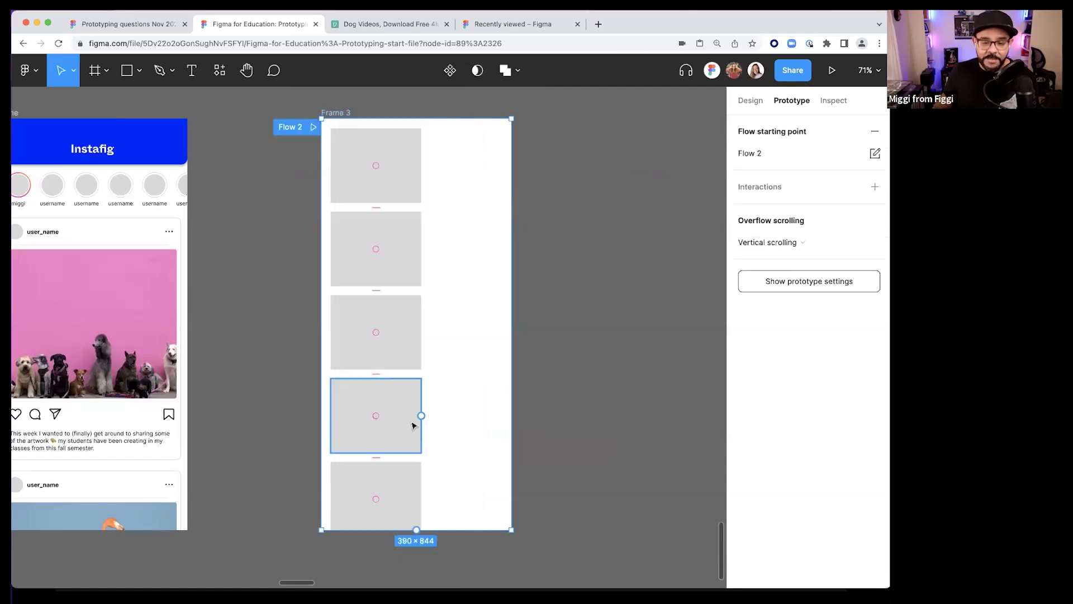
pyautogui.doubleClick(292, 125)
pyautogui.write('Basic scrolling')
pyautogui.press('Return')
# - Preview the Basic scrolling flow, scroll the rectangles vertically, and close the preview
pyautogui.click(313, 127)
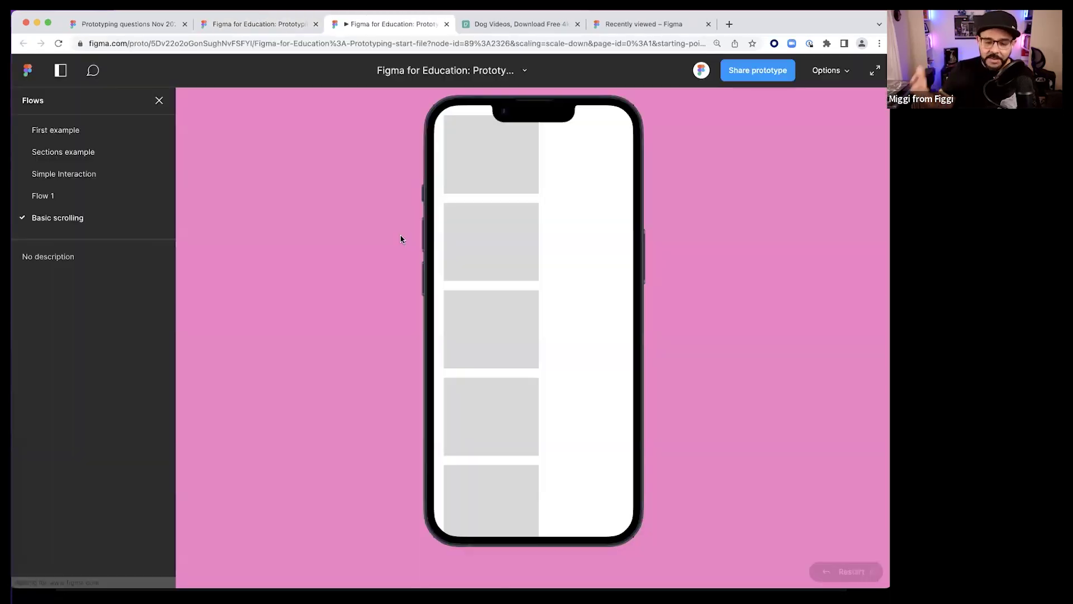
pyautogui.moveTo(501, 151); pyautogui.dragTo(538, 350)
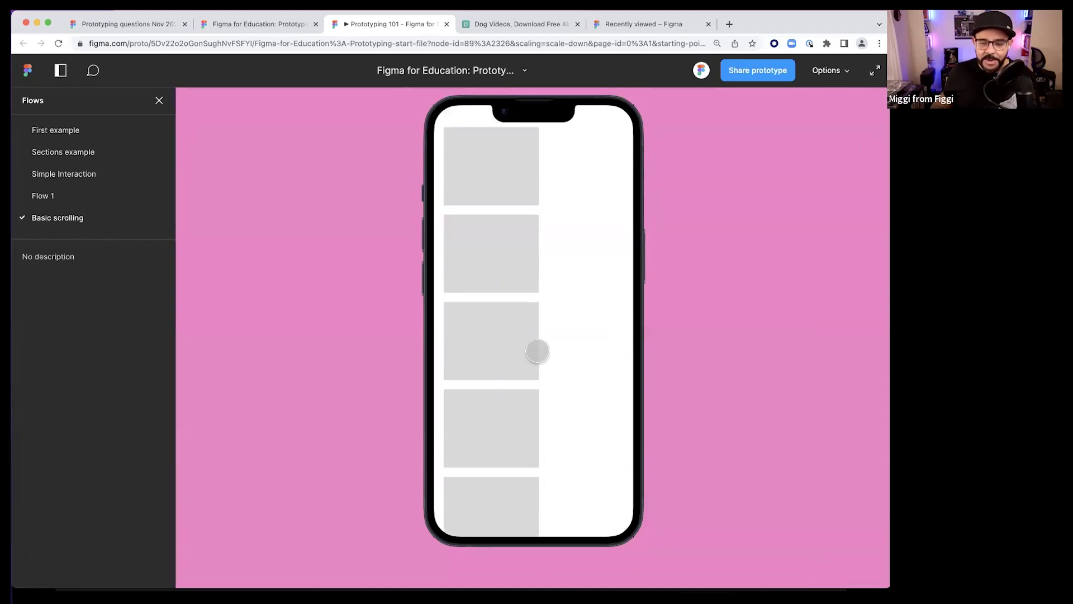
pyautogui.press('super+w')
# - Turn off Clip content for Frame 3 so its overflowing rectangles show
pyautogui.click(462, 216)
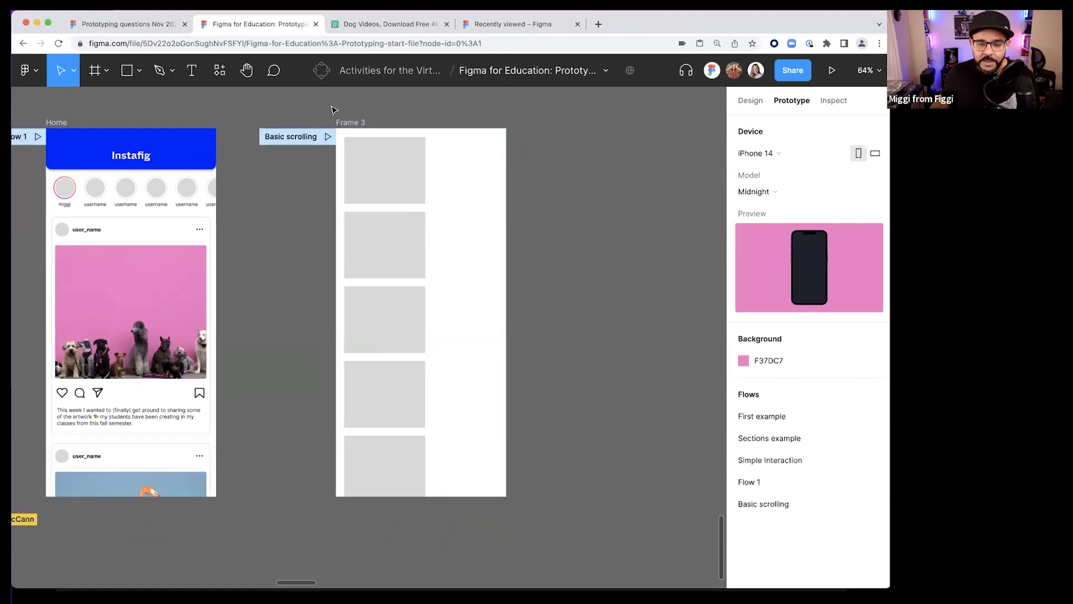
pyautogui.click(349, 122)
pyautogui.click(755, 100)
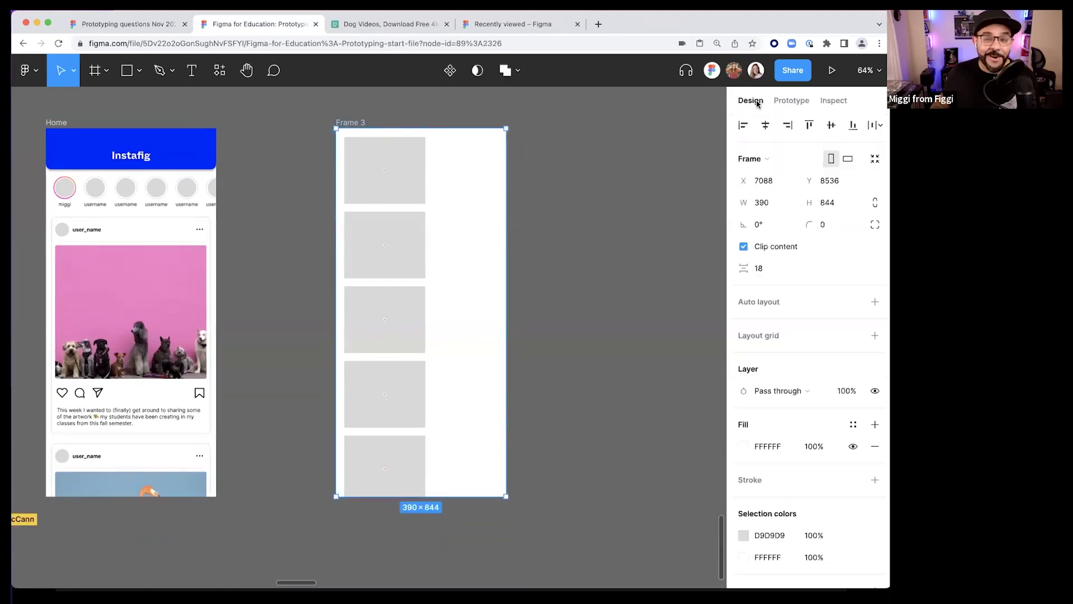
pyautogui.click(742, 247)
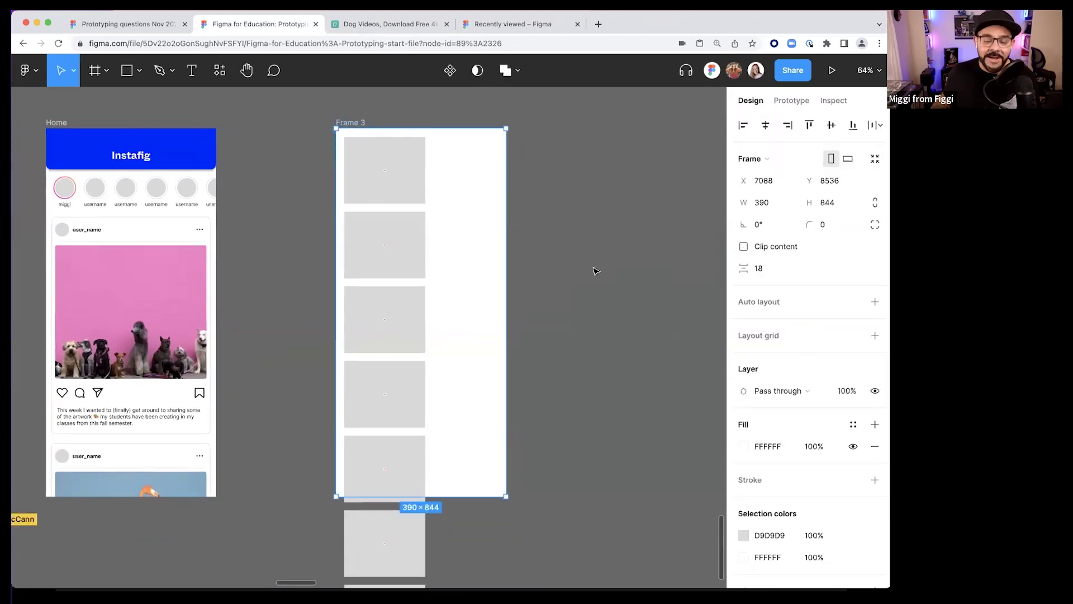
# - Duplicate the whole column of rectangles beside itself at X 235, and repeat the duplication at equal spacing to make five columns
pyautogui.scroll(-5, 595, 271)
pyautogui.hscroll(3, 607, 313)
pyautogui.scroll(-2, 606, 312)
pyautogui.moveTo(459, 497); pyautogui.dragTo(433, 198)
pyautogui.scroll(3, 480, 200)
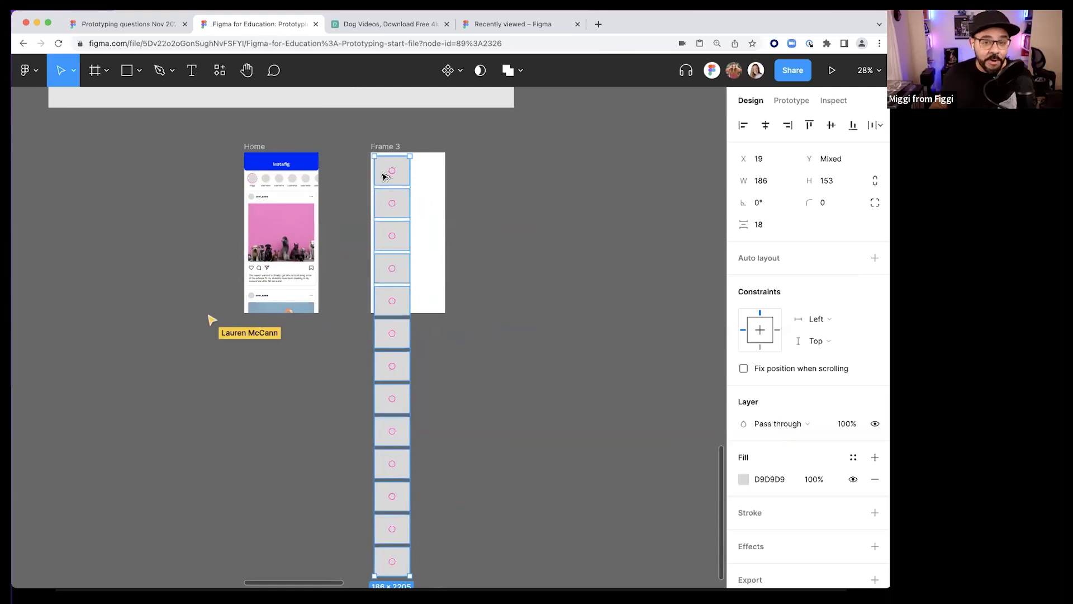
pyautogui.moveTo(389, 177); pyautogui.dragTo(426, 179)
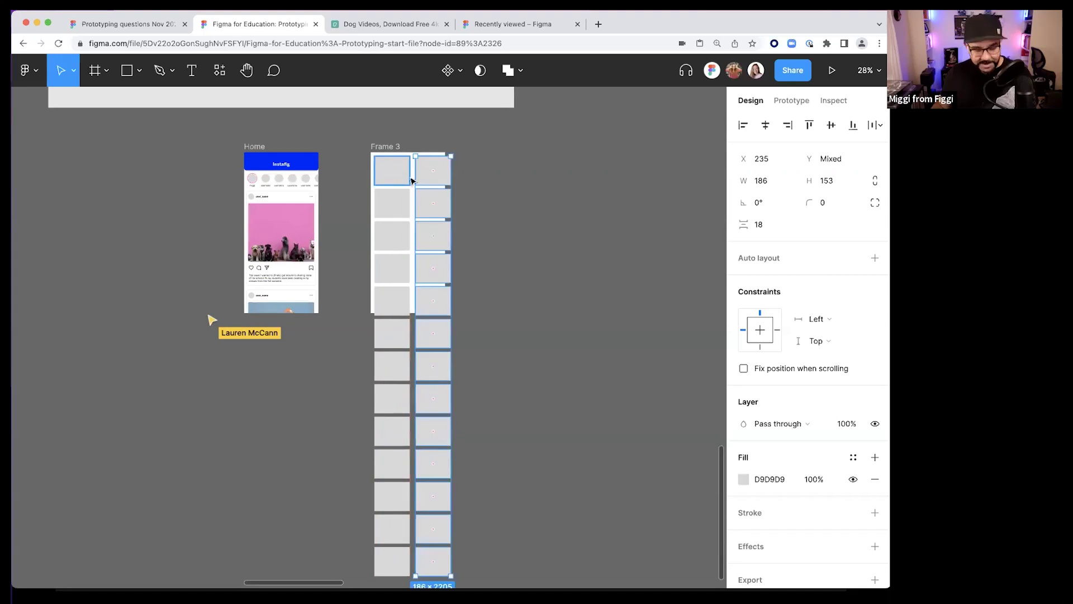
pyautogui.scroll(-1, 411, 180)
pyautogui.hotkey('ctrl', 'd')
pyautogui.hotkey('ctrl', 'd')
pyautogui.hotkey('ctrl', 'd')
# - Show the layer list and rename Frame 3 to "Map"
pyautogui.click(412, 180)
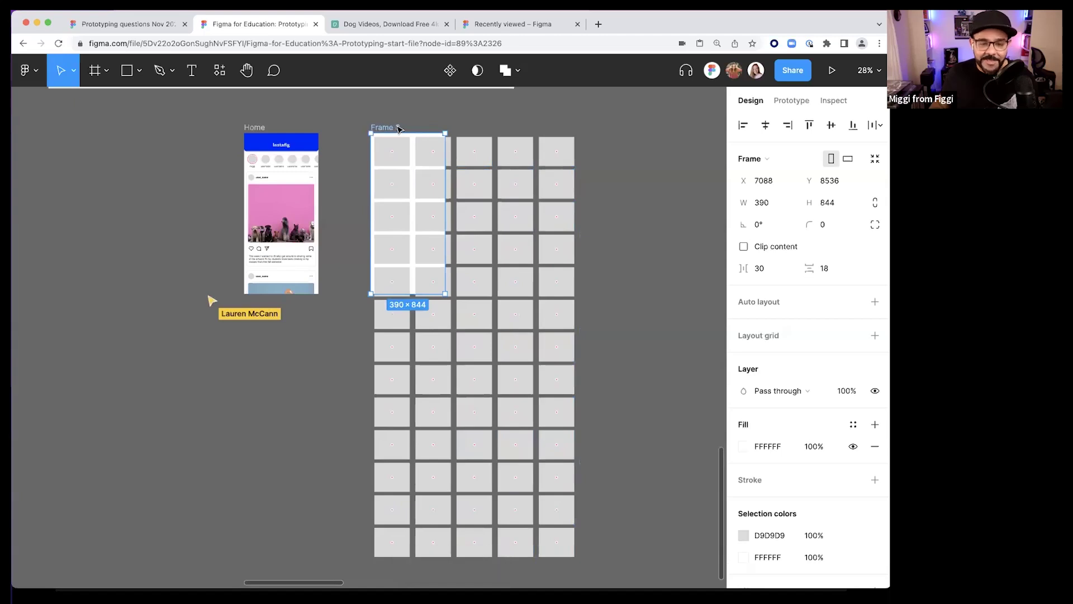
pyautogui.press('super+backslash')
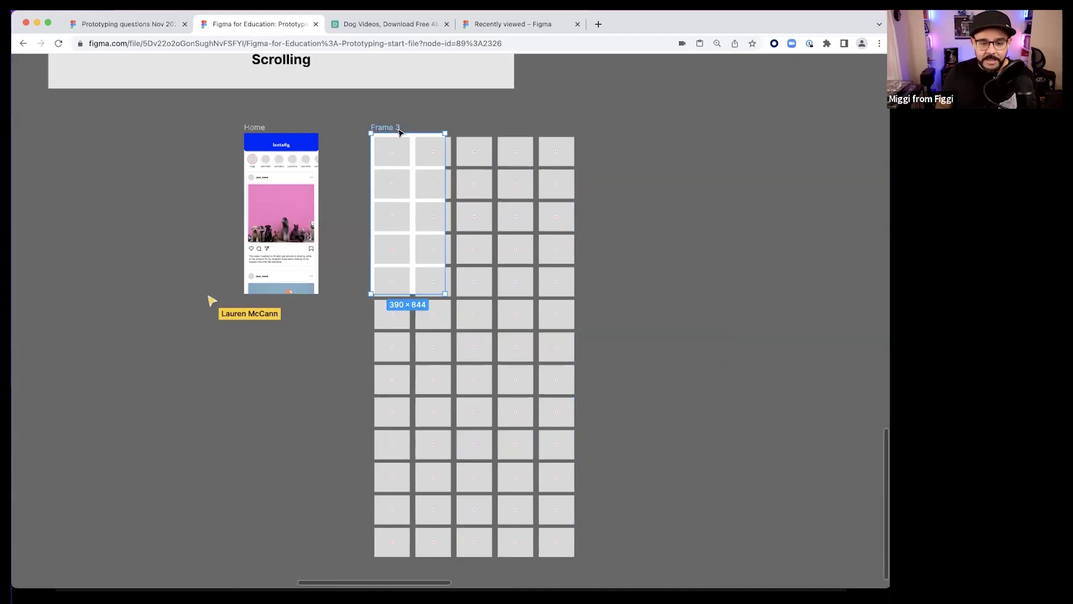
pyautogui.press('super+backslash')
pyautogui.press('super+shift+backslash')
pyautogui.click(50, 101)
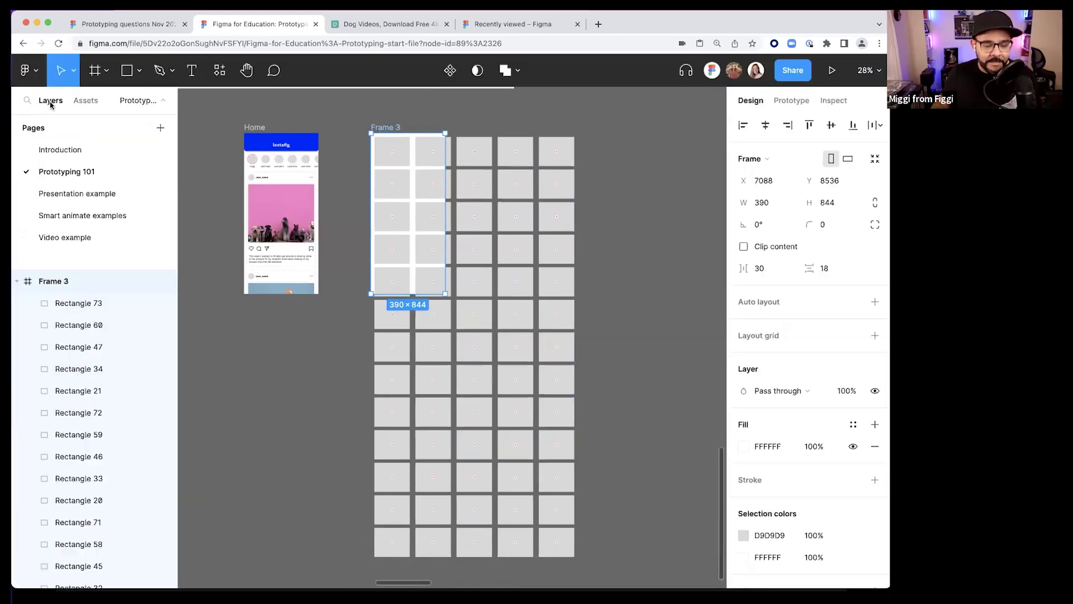
pyautogui.doubleClick(52, 282)
pyautogui.write('Map')
pyautogui.press('Return')
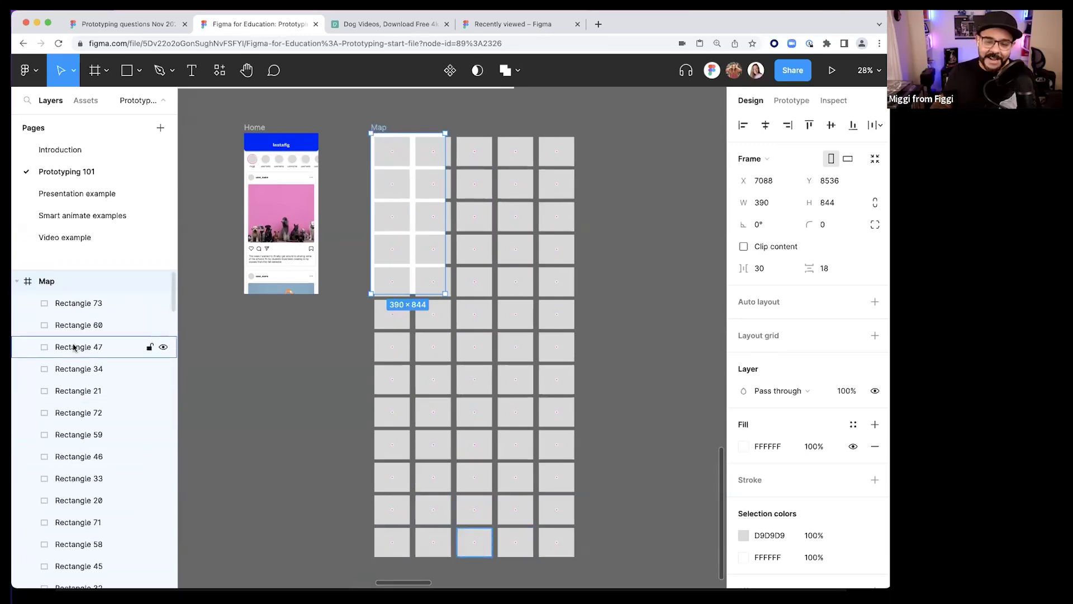
# - Turn Clip content back on for the Map frame and deselect it
pyautogui.click(412, 109)
pyautogui.click(385, 129)
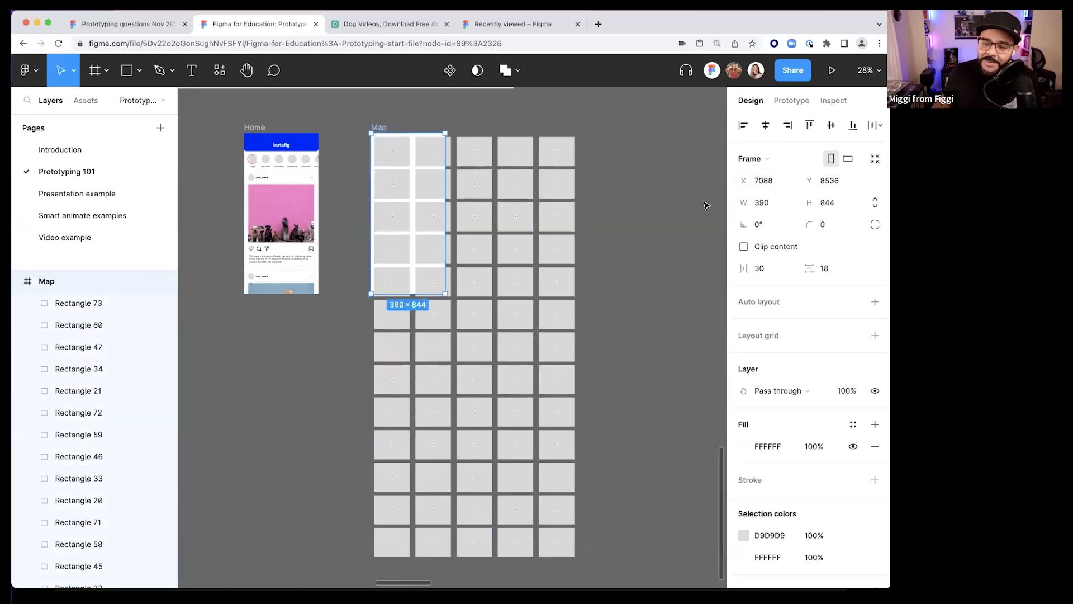
pyautogui.click(743, 247)
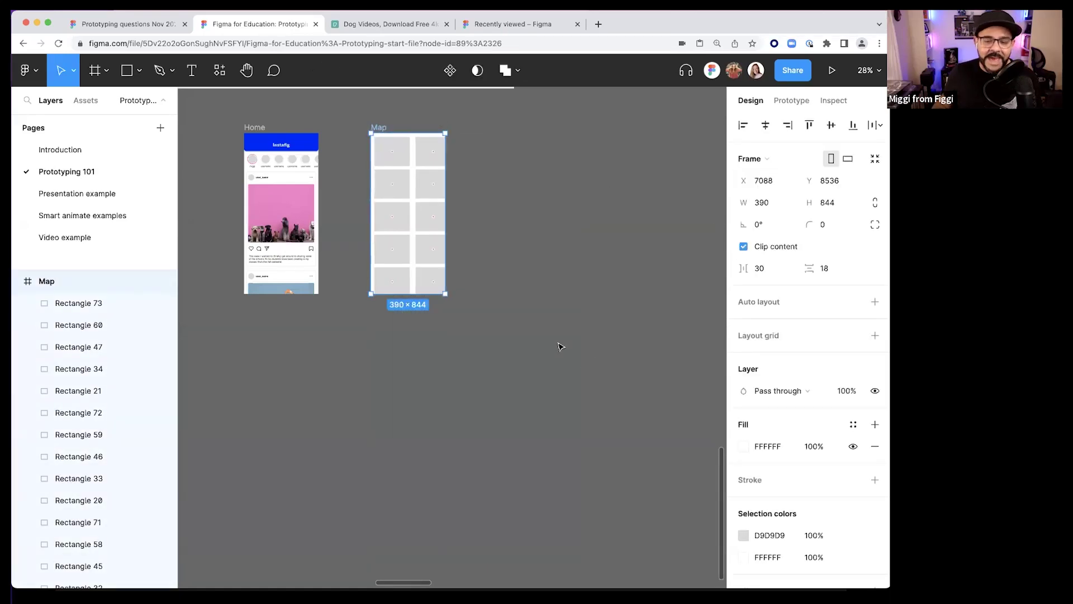
pyautogui.click(499, 378)
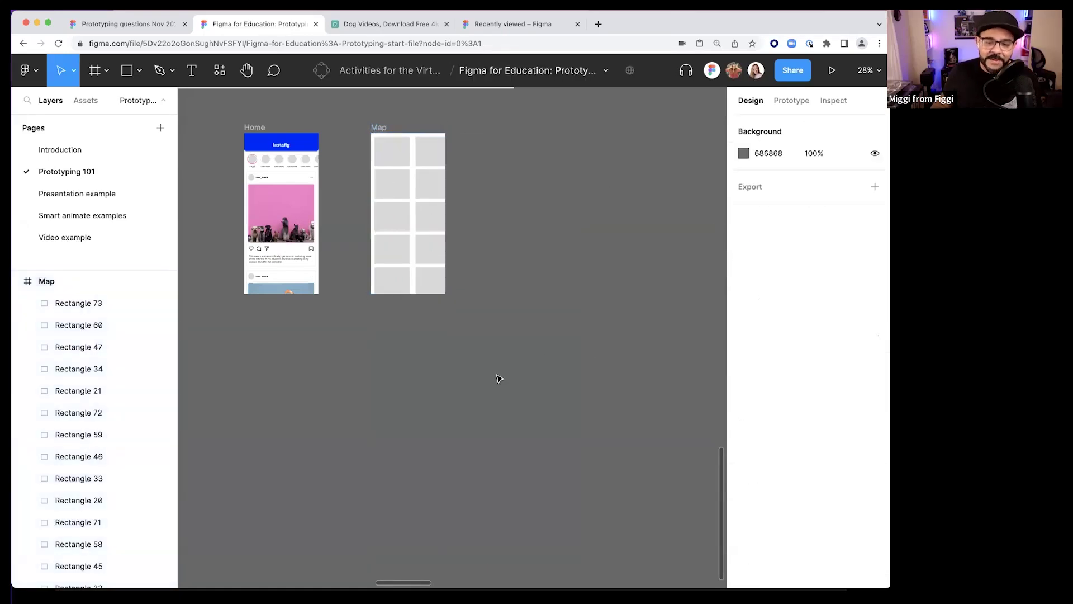
# - Set the Map frame's overflow scrolling to Horizontal and vertical scrolling
pyautogui.click(378, 128)
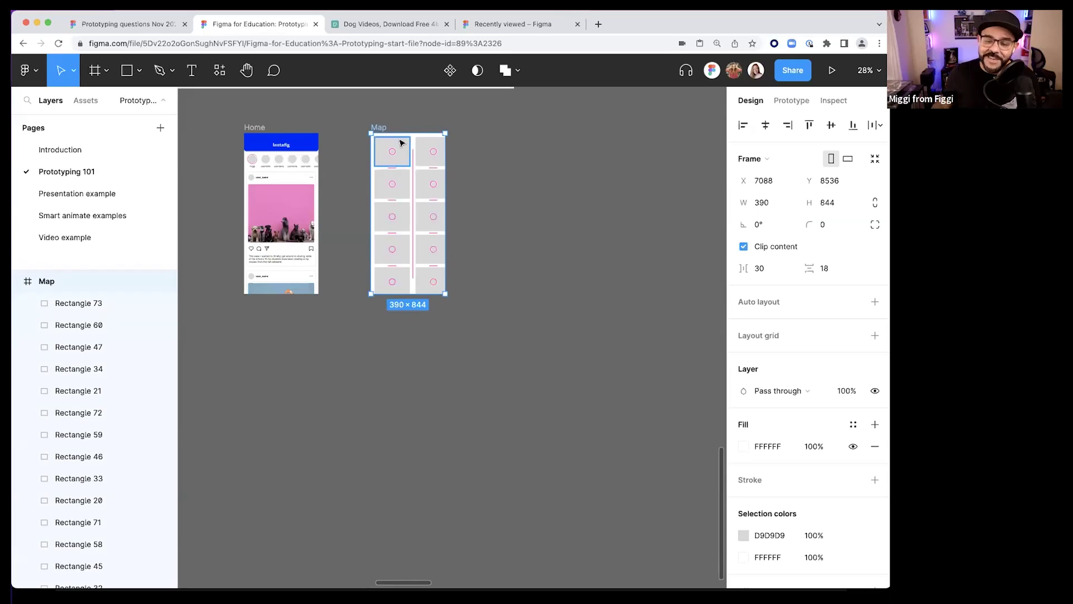
pyautogui.click(789, 101)
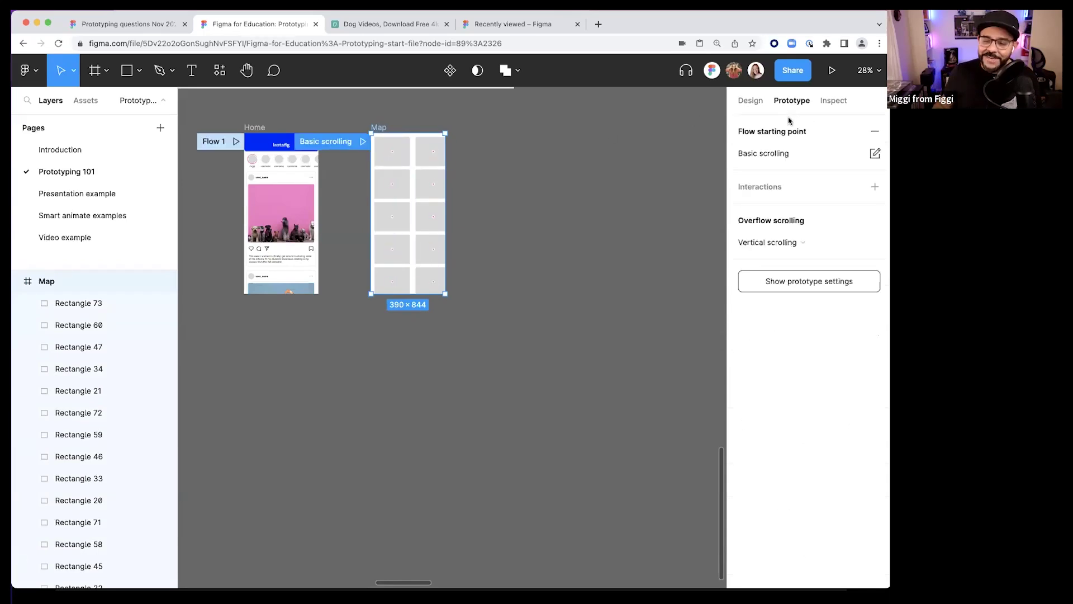
pyautogui.click(776, 244)
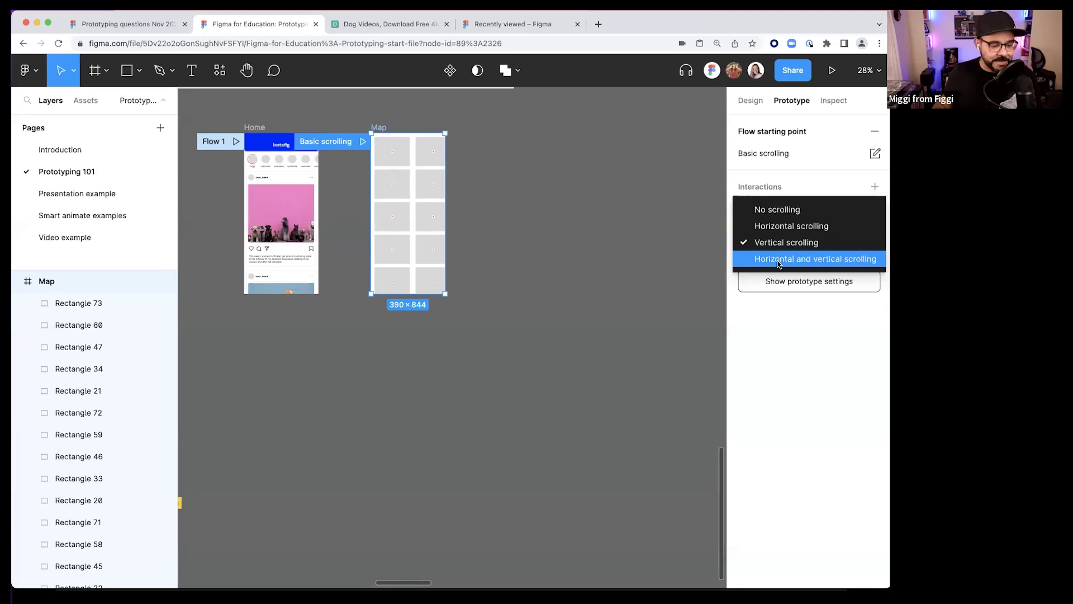
pyautogui.click(777, 260)
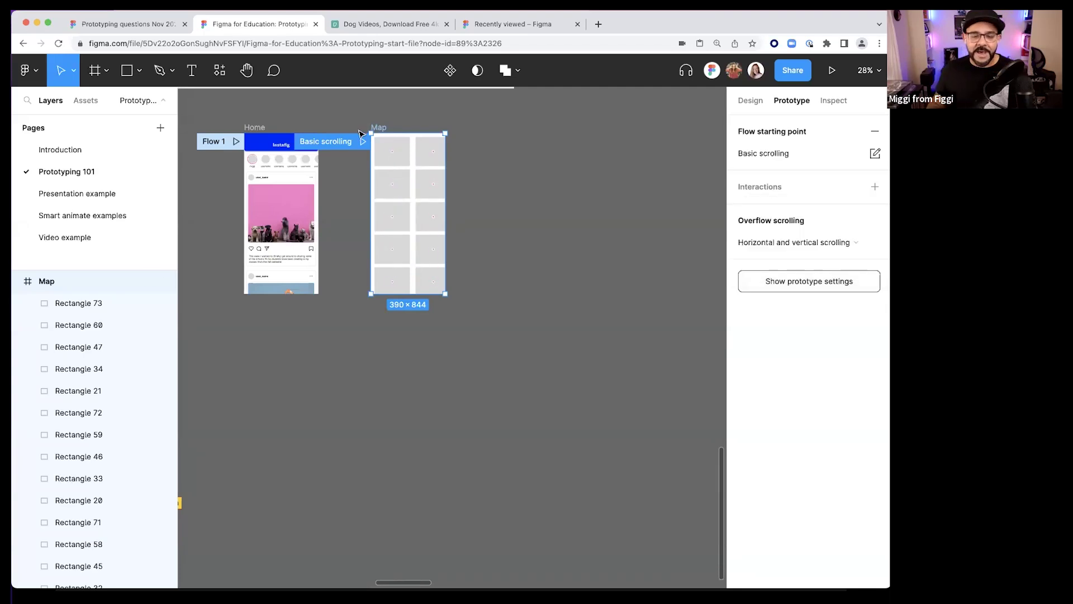
# - Preview the Basic scrolling flow, scroll the rectangle grid in both directions, and close the preview
pyautogui.click(363, 141)
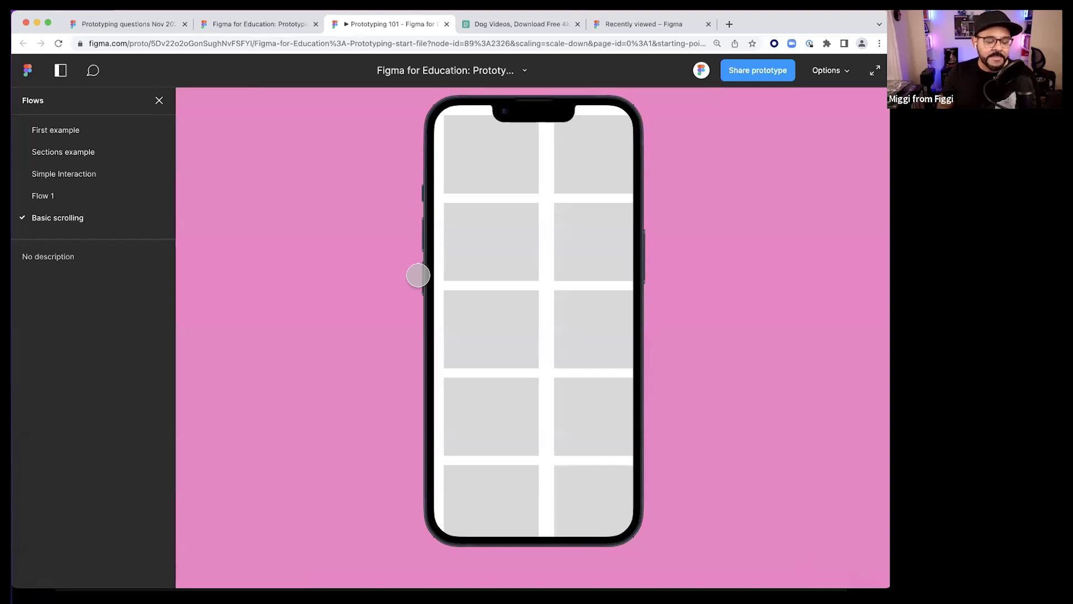
pyautogui.moveTo(561, 331); pyautogui.dragTo(474, 295)
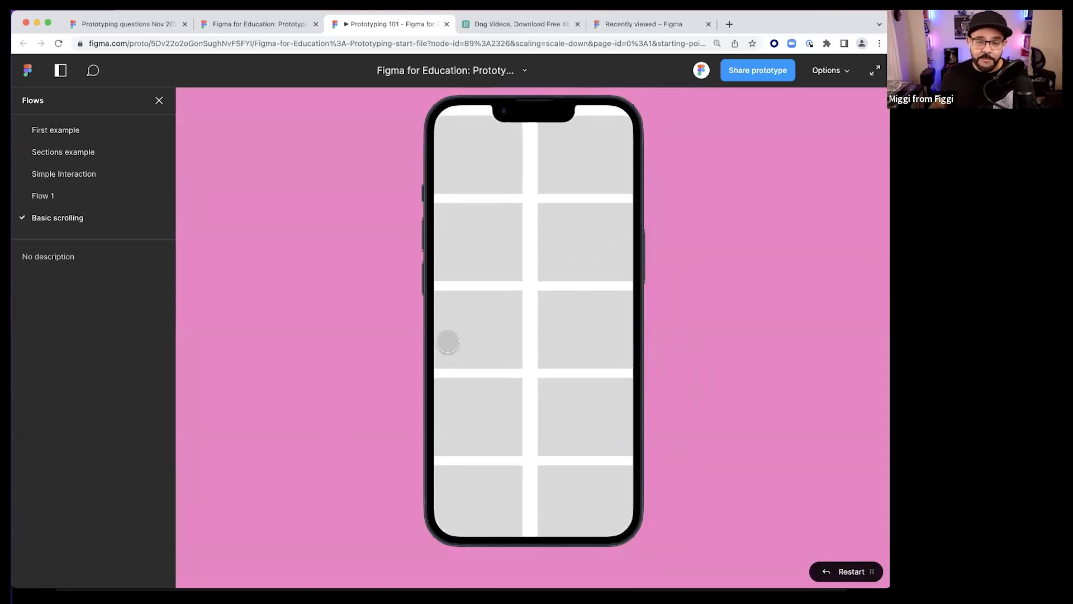
pyautogui.hscroll(3, 577, 173)
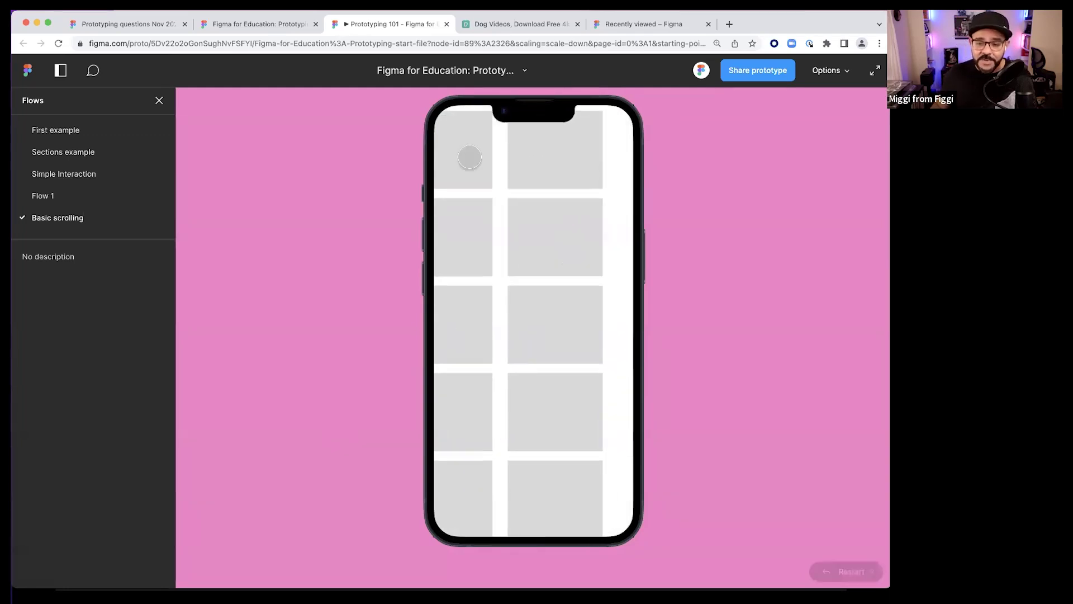
pyautogui.scroll(-3, 558, 209)
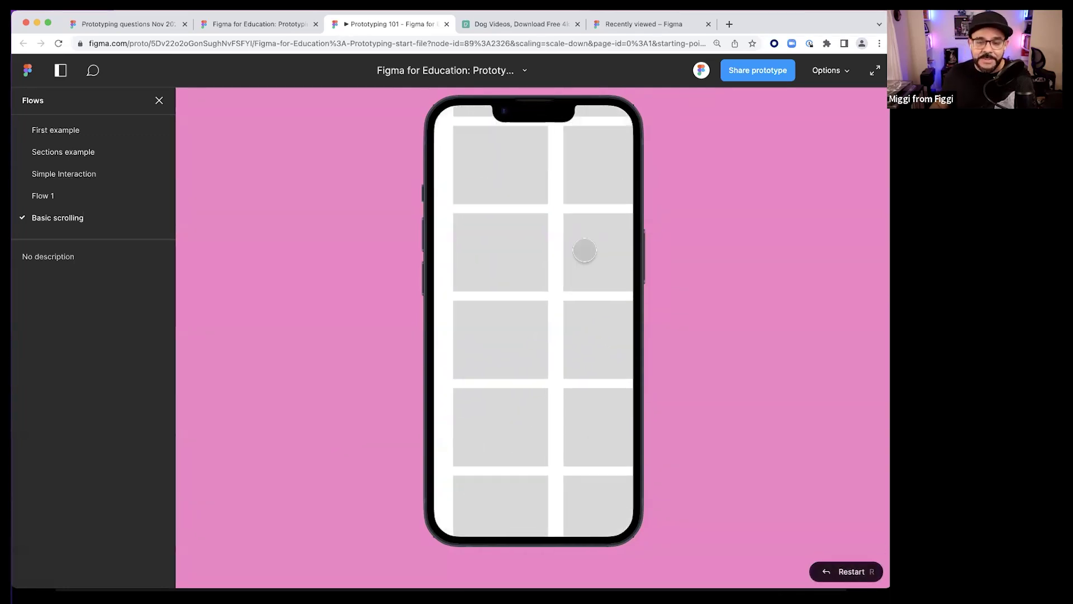
pyautogui.hscroll(-3, 544, 284)
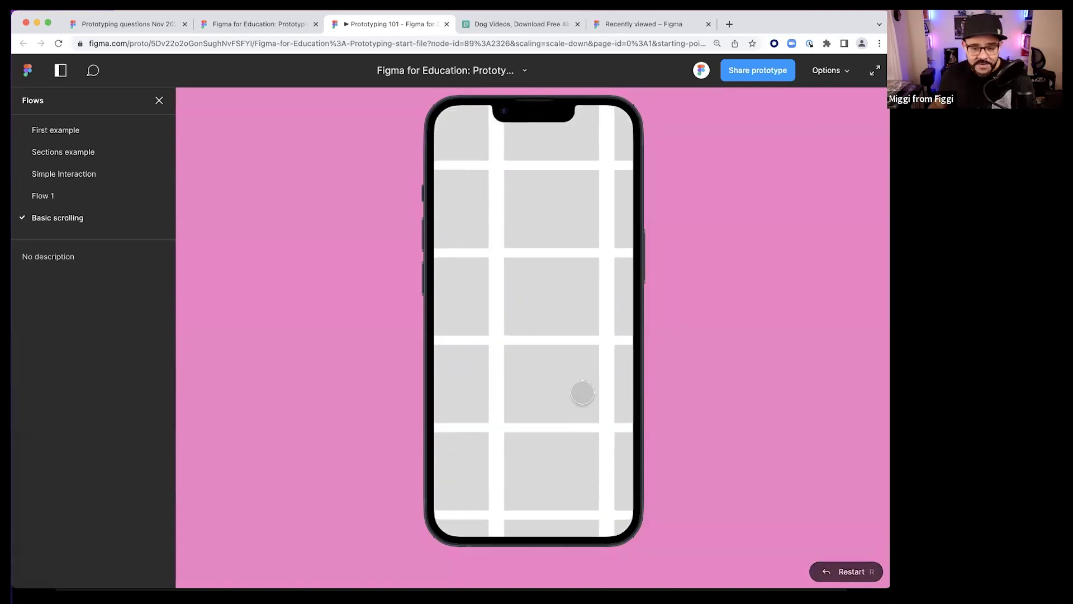
pyautogui.hscroll(3, 558, 236)
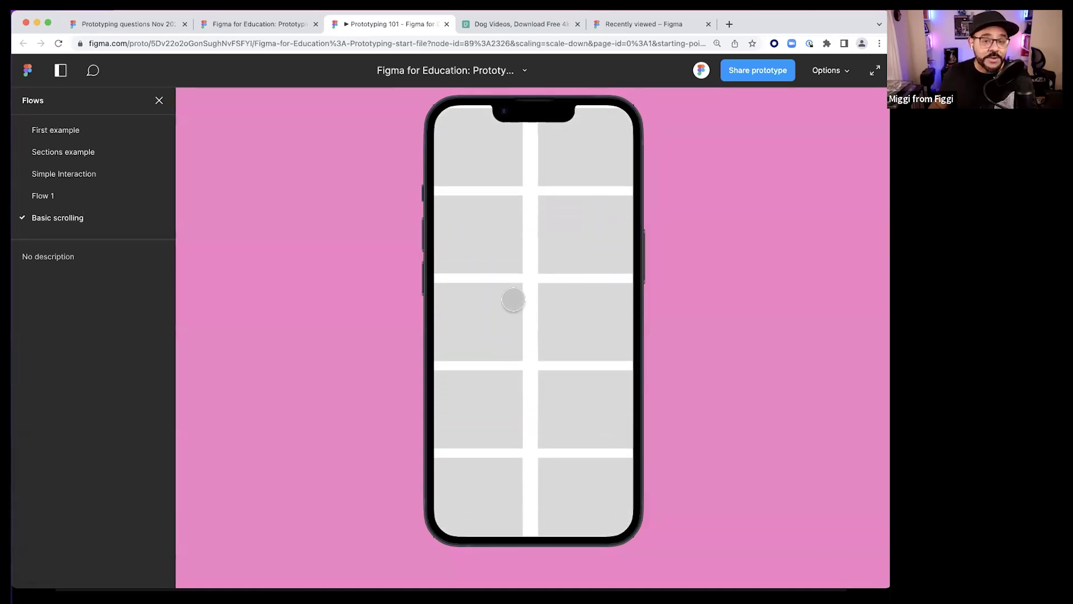
pyautogui.hscroll(-3, 520, 268)
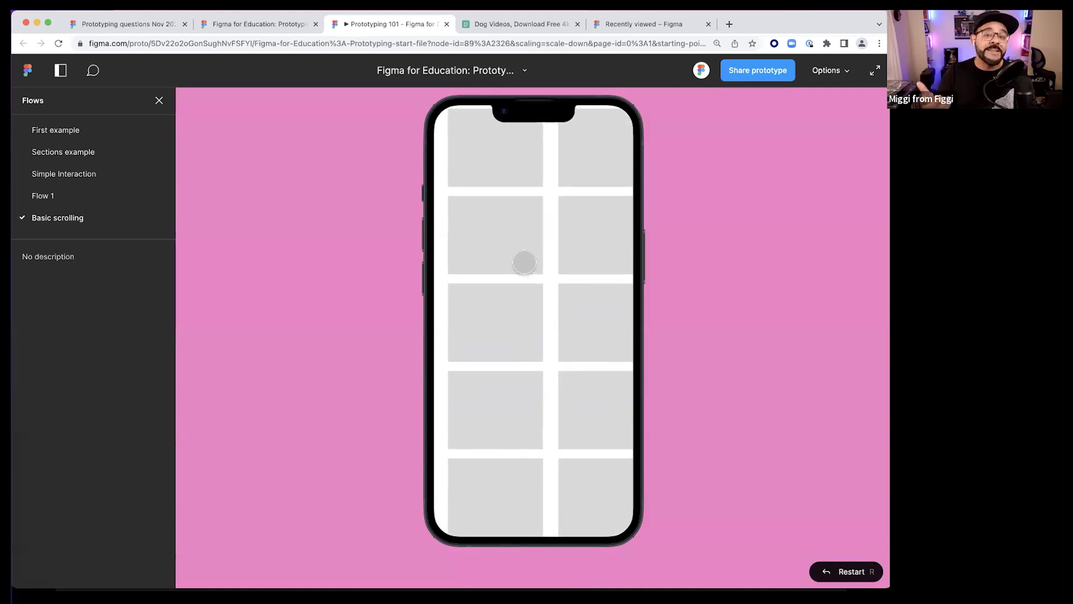
pyautogui.scroll(2, 568, 277)
pyautogui.hscroll(-1, 567, 278)
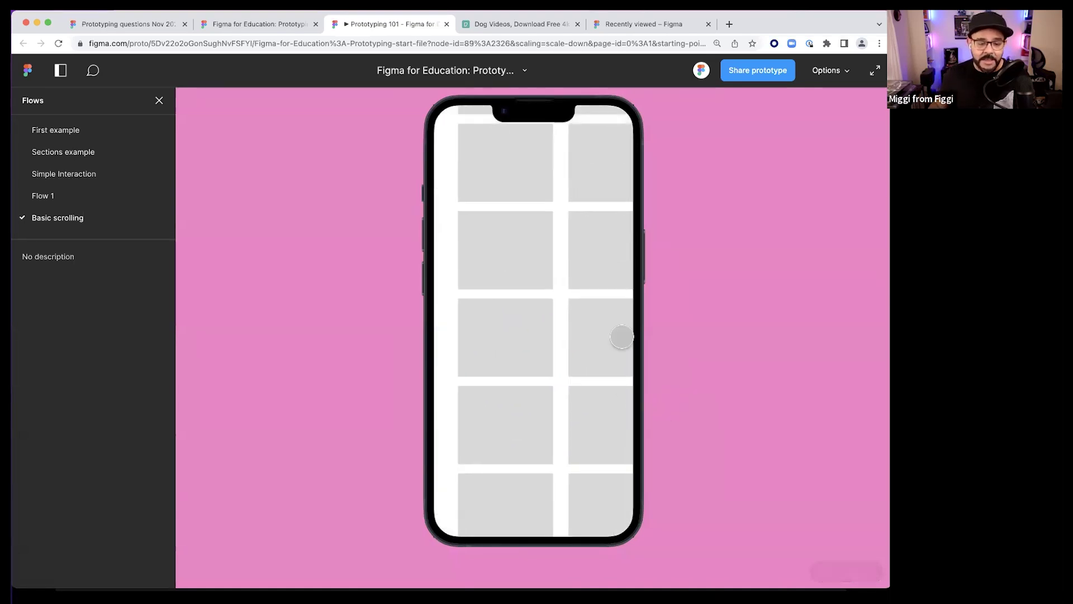
pyautogui.scroll(-5, 621, 336)
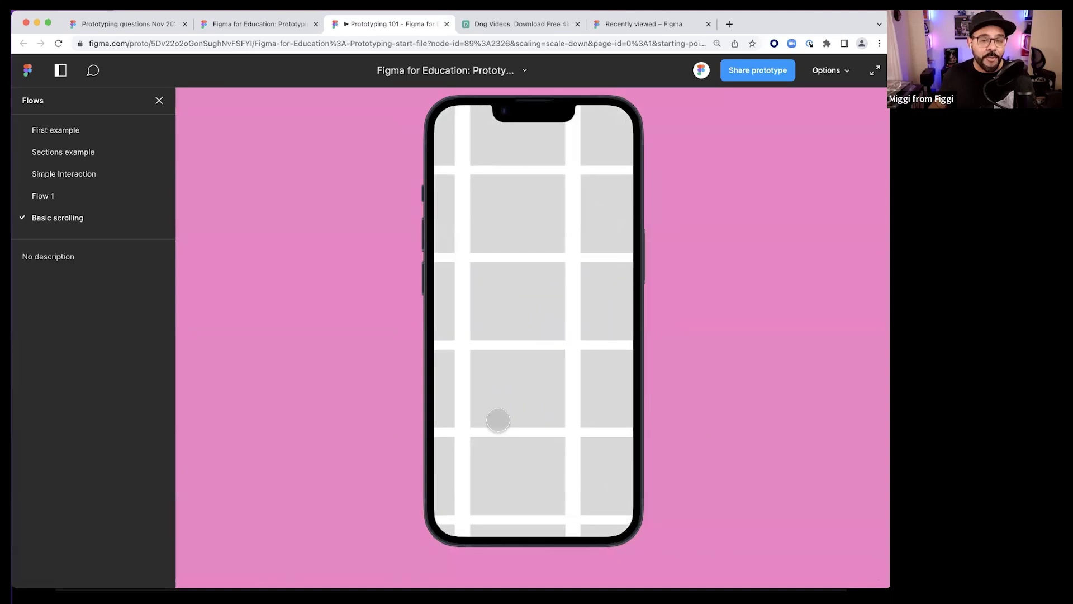
pyautogui.scroll(-3, 568, 244)
pyautogui.hscroll(2, 610, 451)
pyautogui.scroll(-5, 573, 290)
pyautogui.hscroll(1, 505, 261)
pyautogui.moveTo(523, 217); pyautogui.dragTo(316, 374)
pyautogui.press('super+w')
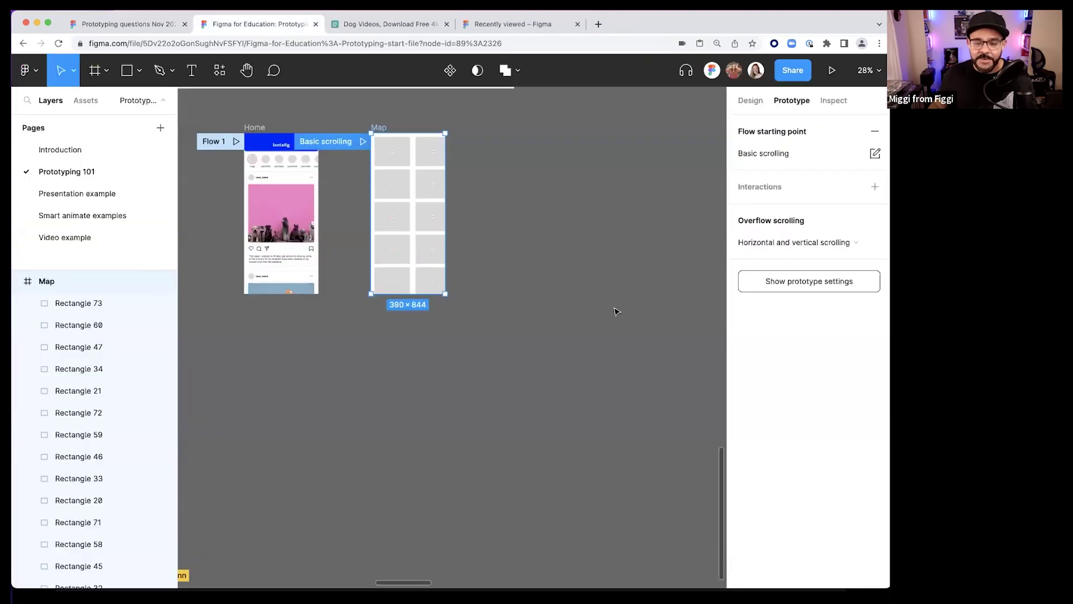
# - Review the Map frame's Clip content option in its design properties, and its overflow scrolling option in its prototype settings
pyautogui.scroll(2, 575, 237)
pyautogui.hscroll(-1, 575, 237)
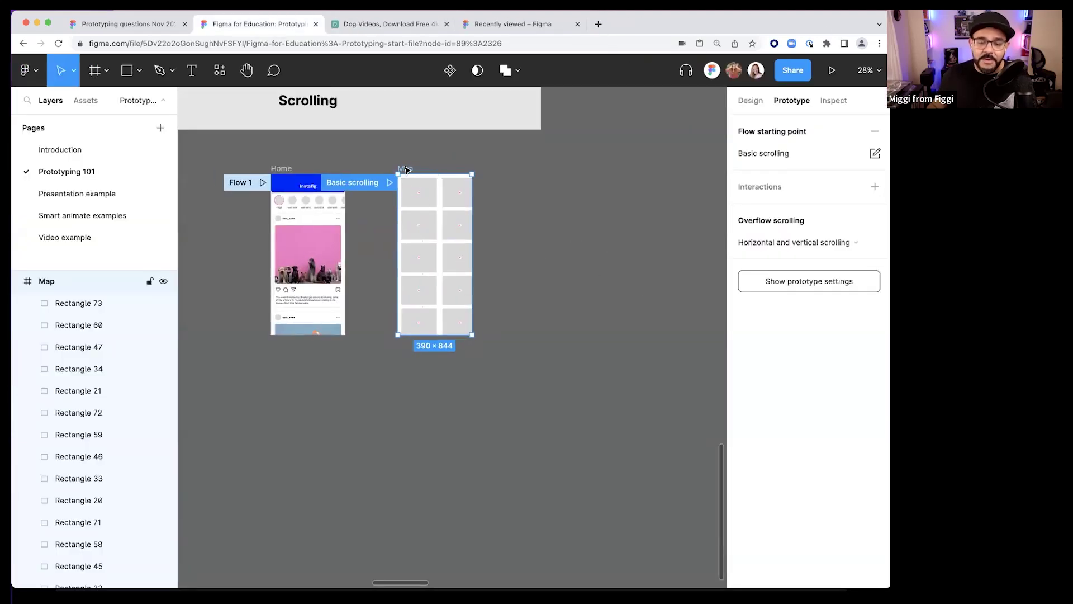
pyautogui.scroll(4, 406, 170)
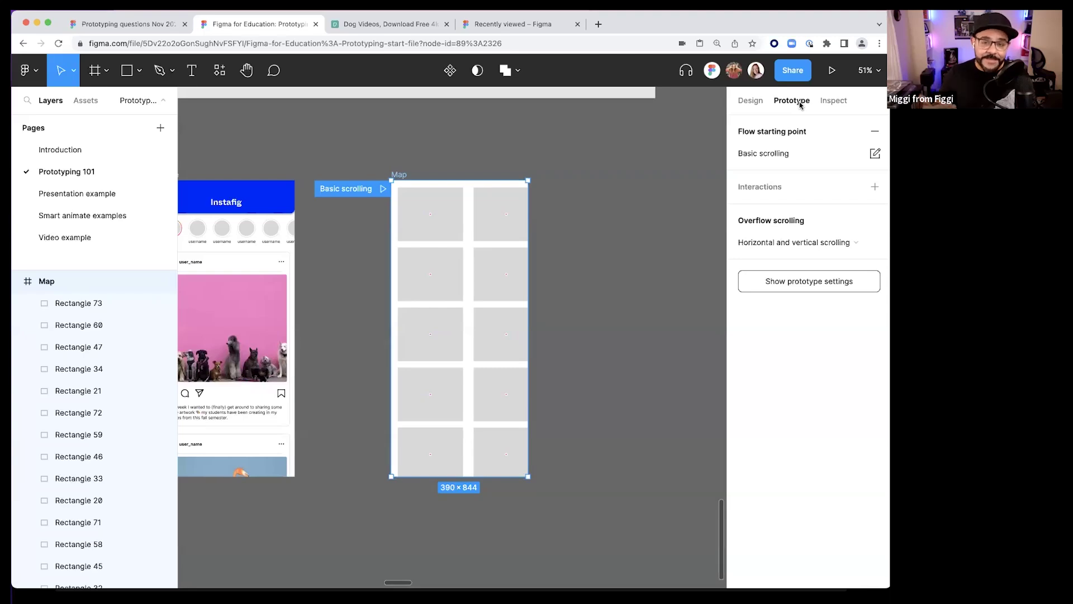
pyautogui.click(750, 101)
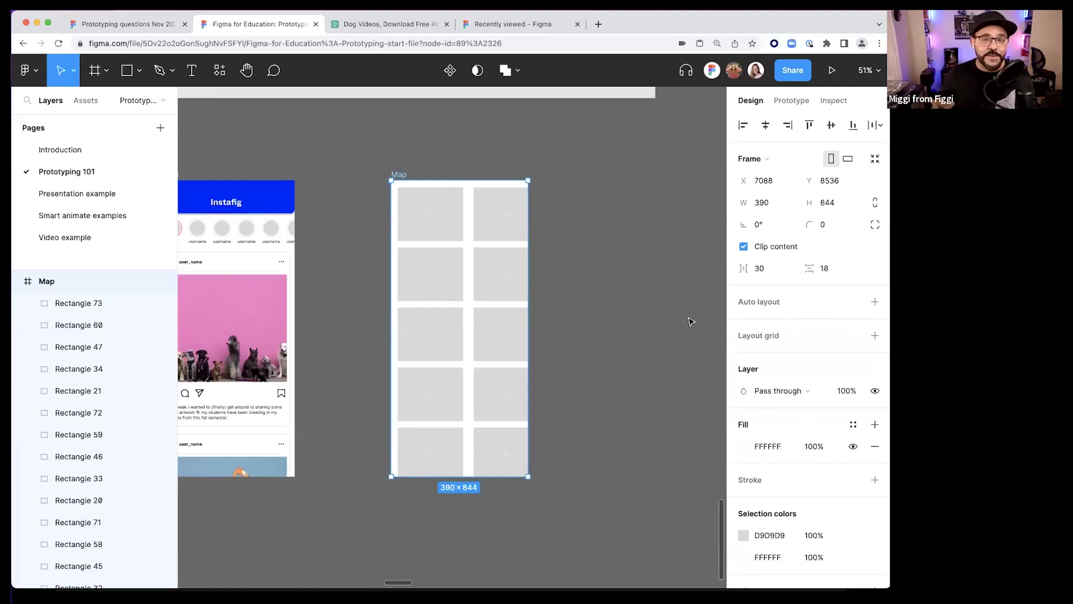
pyautogui.click(786, 101)
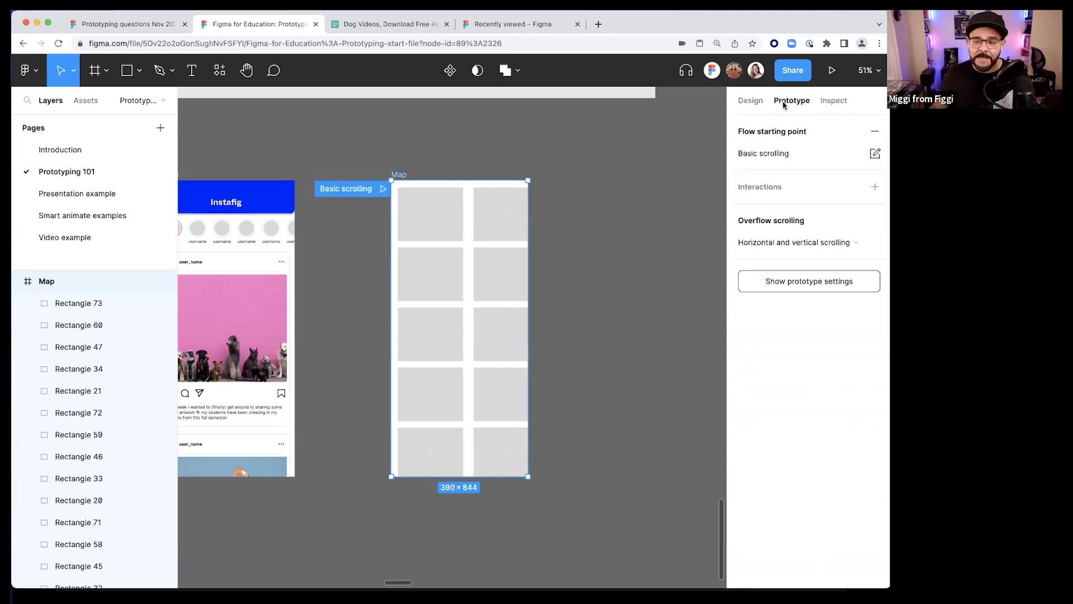
pyautogui.click(446, 147)
pyautogui.click(401, 174)
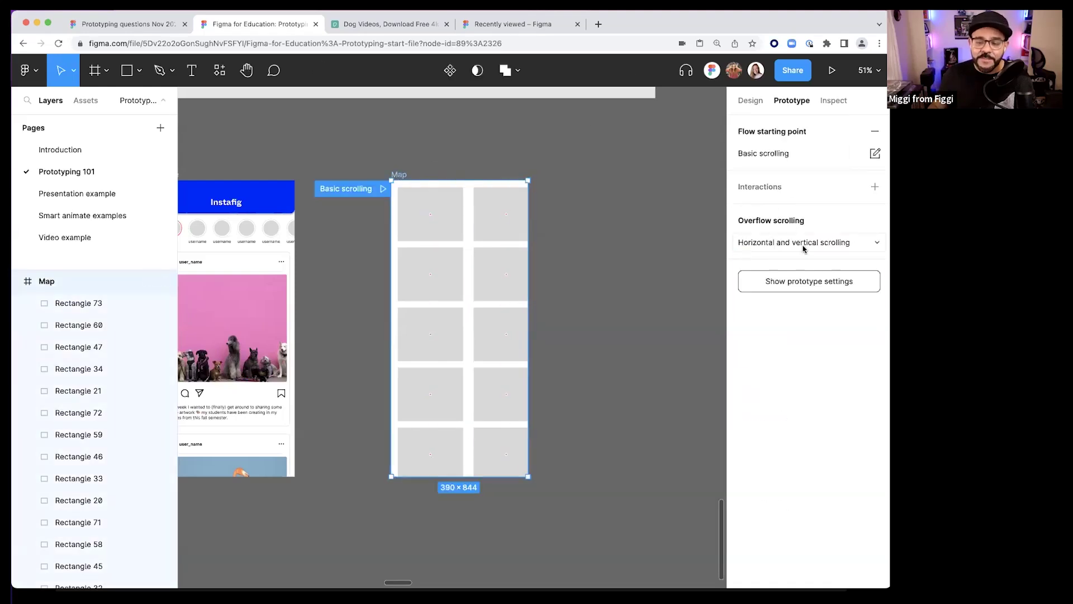
# - Deselect the Map frame and zoom out to an overview of the Basics + scrolling, Transitions and Smart Animate sections
pyautogui.click(568, 241)
pyautogui.scroll(-3, 503, 168)
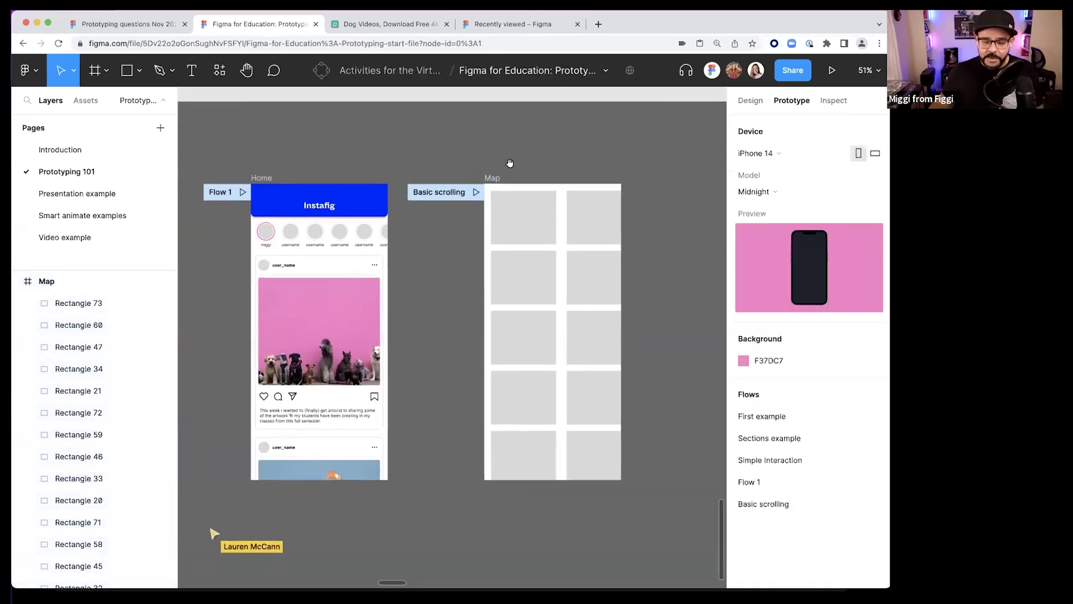
pyautogui.scroll(-4, 489, 179)
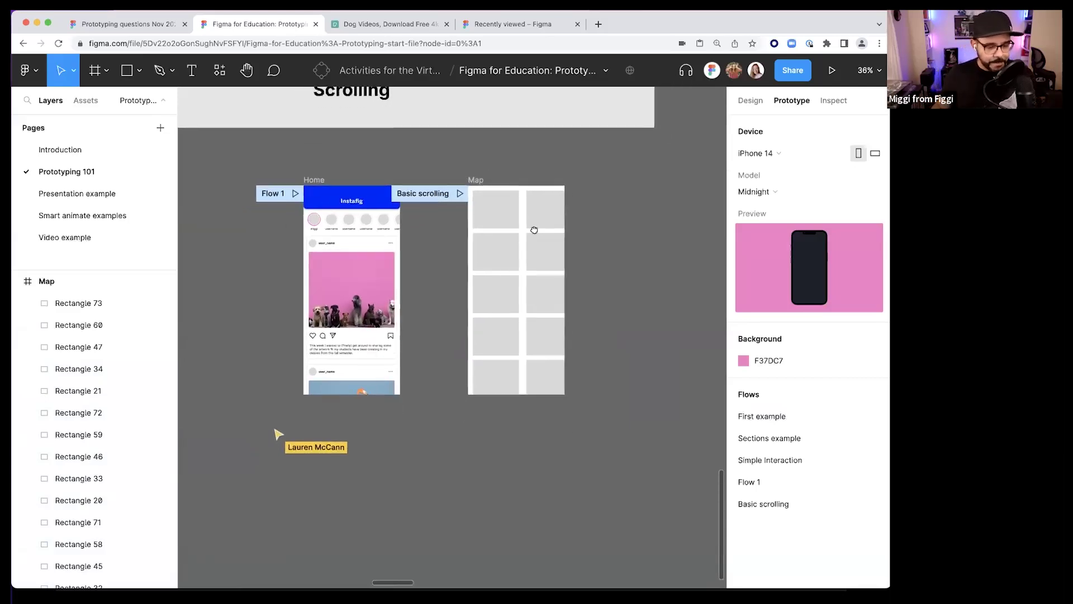
pyautogui.scroll(5, 472, 272)
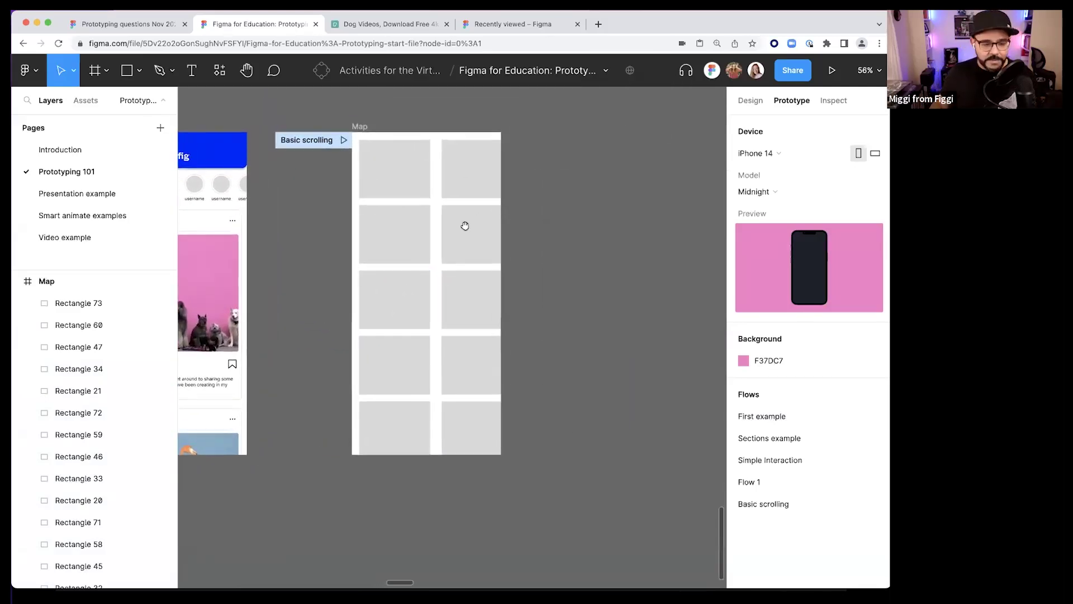
pyautogui.moveTo(421, 232); pyautogui.dragTo(432, 255)
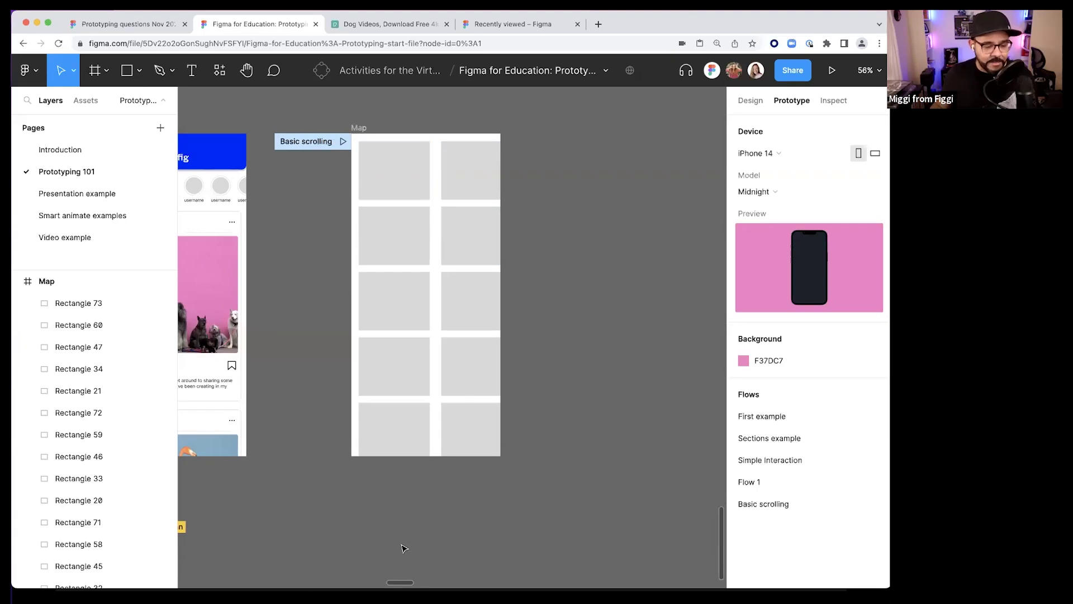
pyautogui.hscroll(2, 481, 300)
pyautogui.scroll(-4, 479, 299)
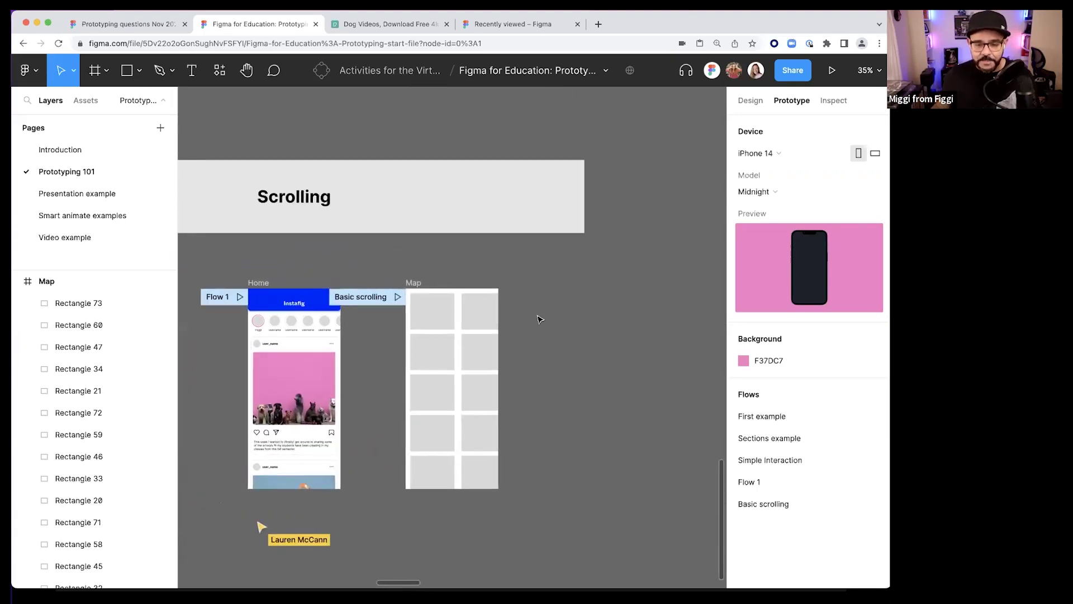
pyautogui.scroll(-10, 539, 320)
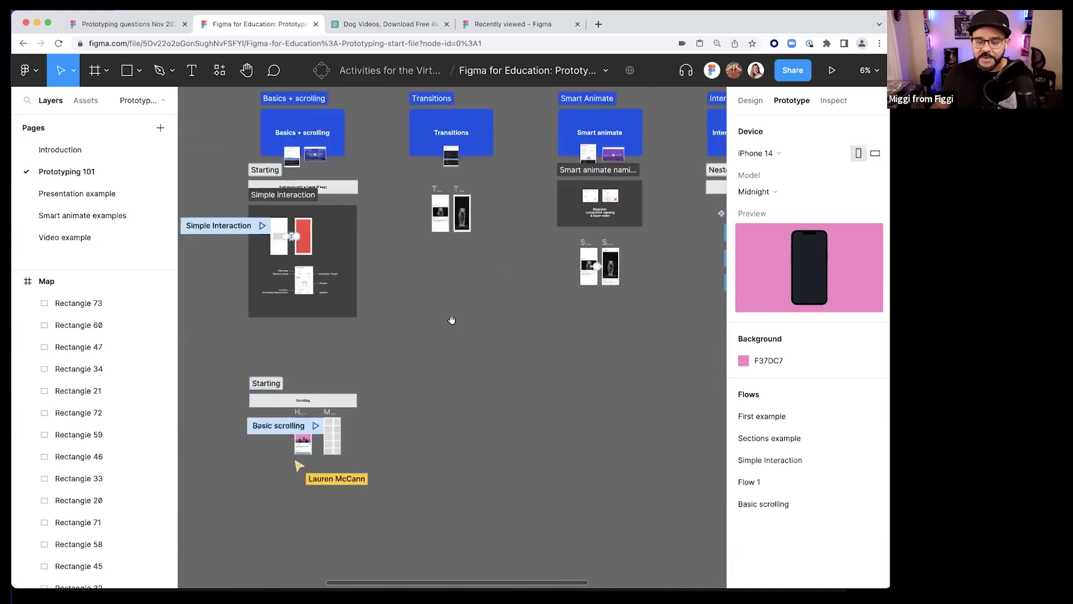
# - Delete the first two rows of grey rectangles in the Map frame of the Scrolling section
pyautogui.scroll(8, 451, 319)
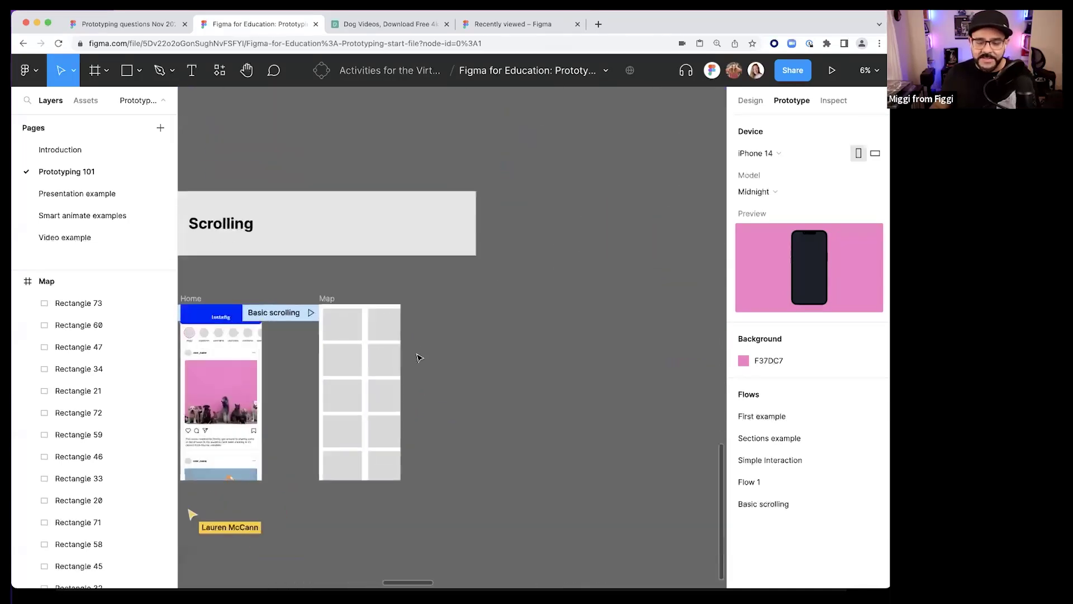
pyautogui.scroll(6, 419, 358)
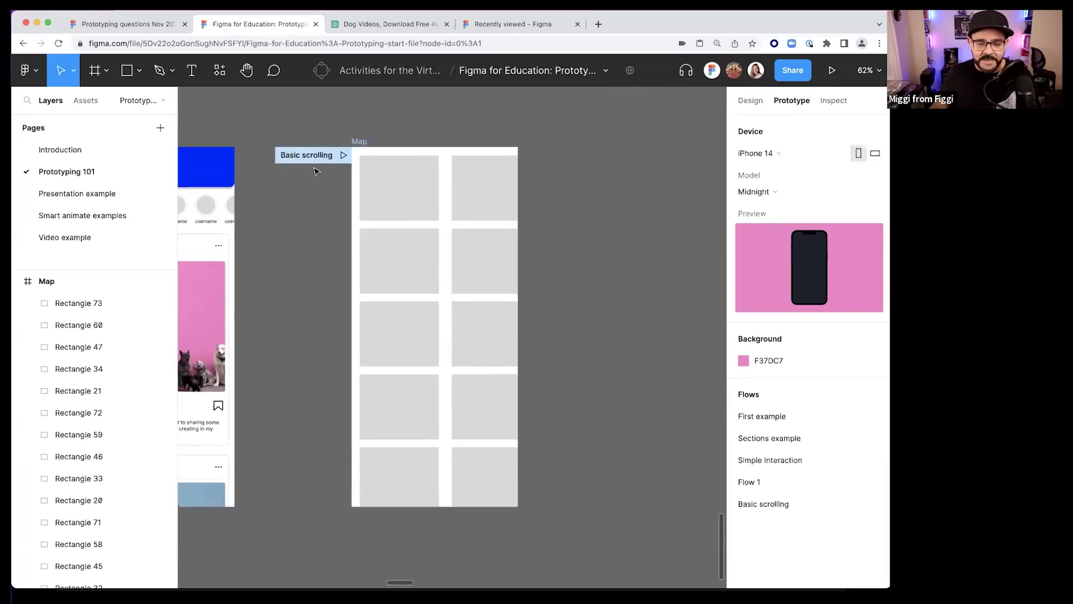
pyautogui.scroll(-4, 310, 185)
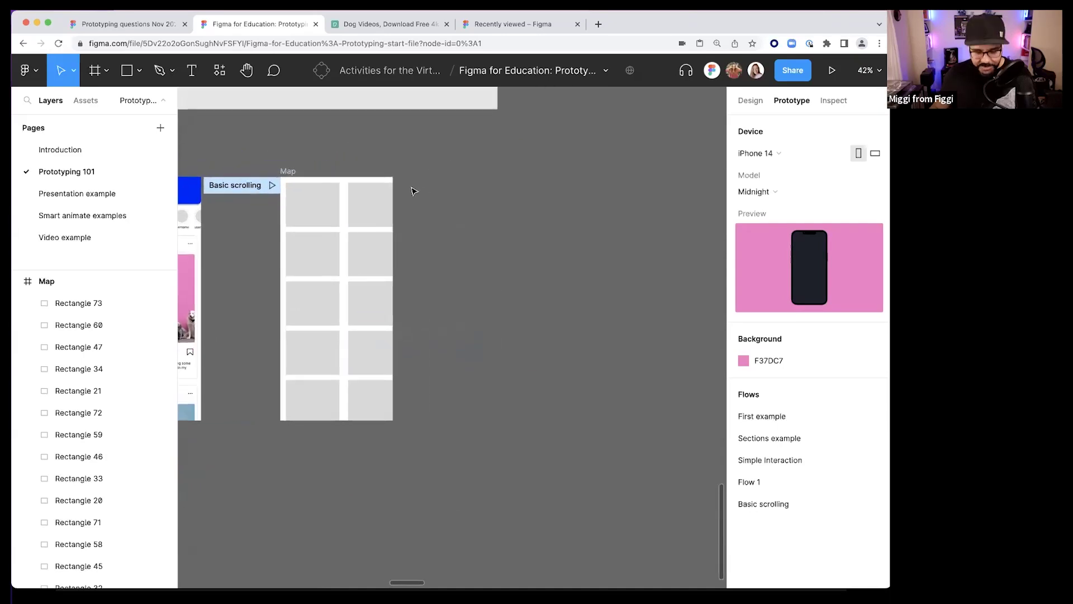
pyautogui.click(335, 206)
pyautogui.keyDown('shift'); pyautogui.click(362, 216); pyautogui.keyUp('shift')
pyautogui.press('Delete')
pyautogui.click(332, 248)
pyautogui.keyDown('shift'); pyautogui.click(368, 248); pyautogui.keyUp('shift')
pyautogui.press('Delete')
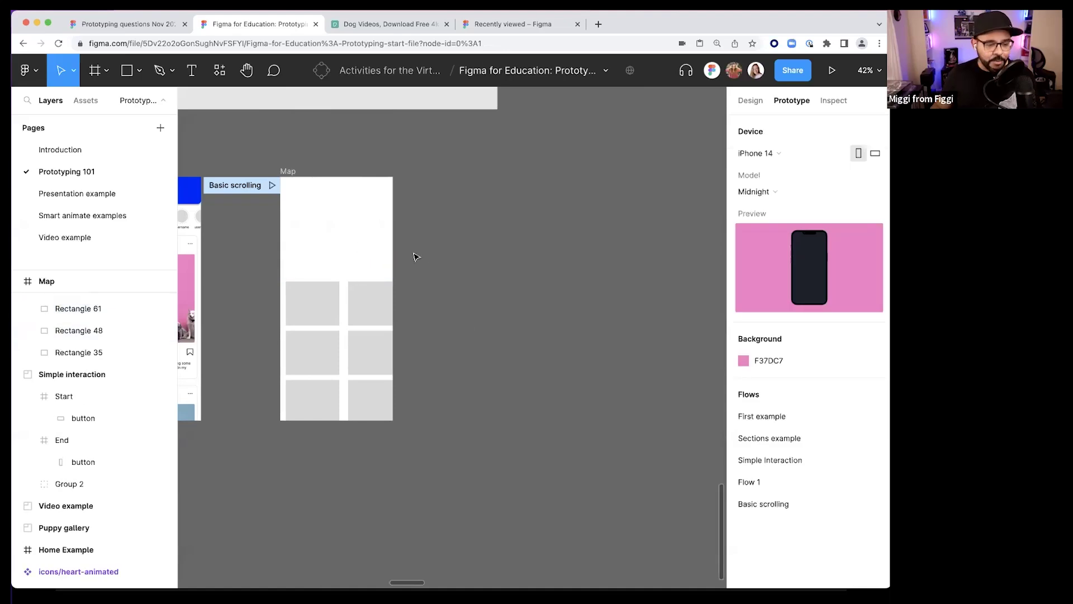
# - Draw a rectangle of about 131 × 242 on the empty canvas to the right of the Map frame
pyautogui.hscroll(2, 414, 257)
pyautogui.press('r')
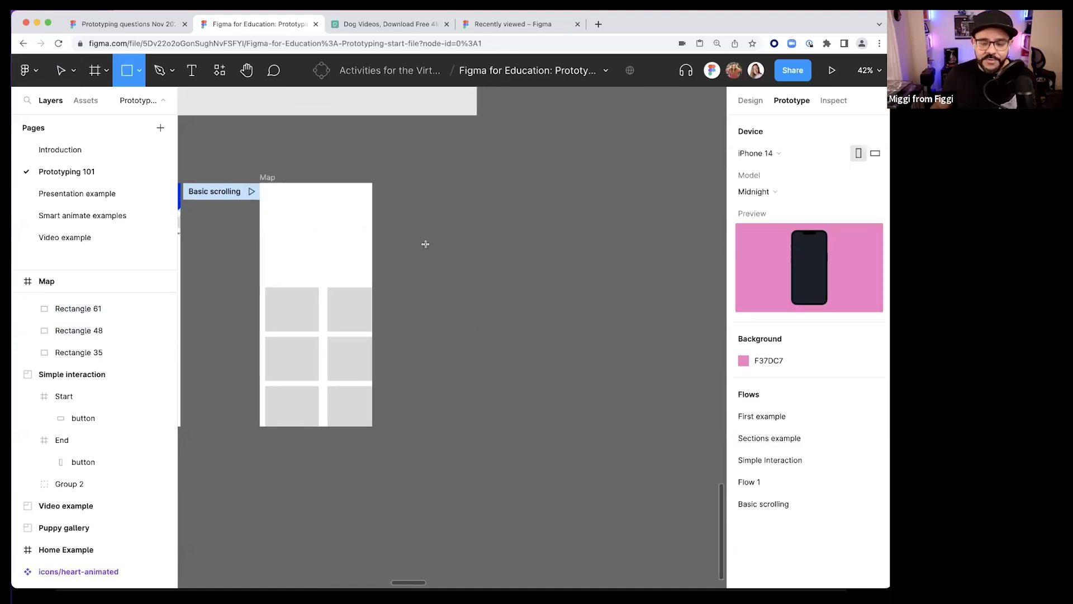
pyautogui.moveTo(429, 220); pyautogui.dragTo(466, 291)
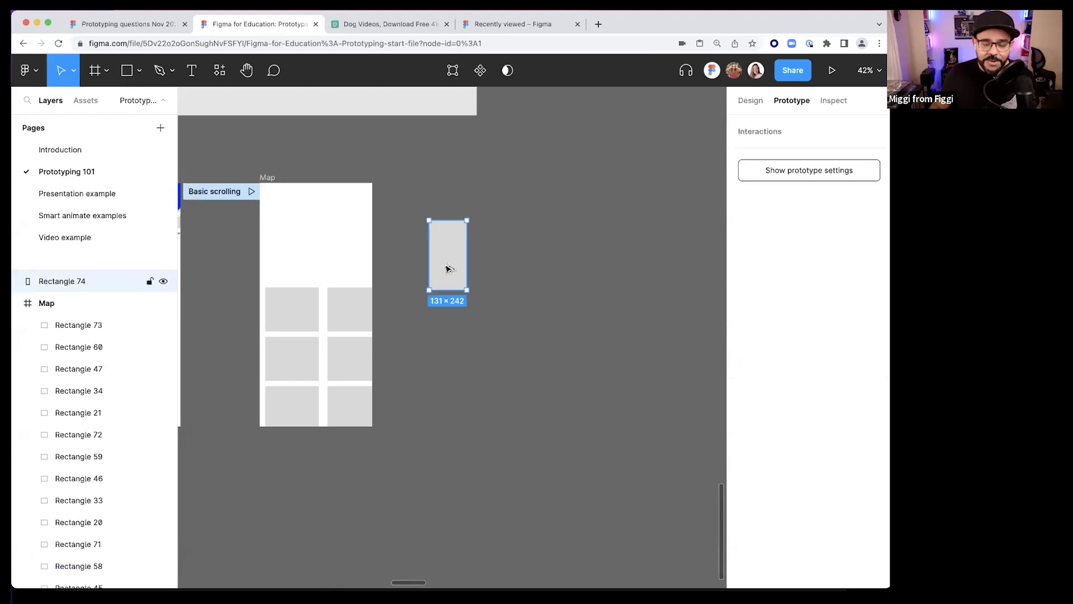
# - Duplicate the new rectangle sideways at even spacing until there is a row of eight
pyautogui.moveTo(447, 268); pyautogui.dragTo(493, 288)
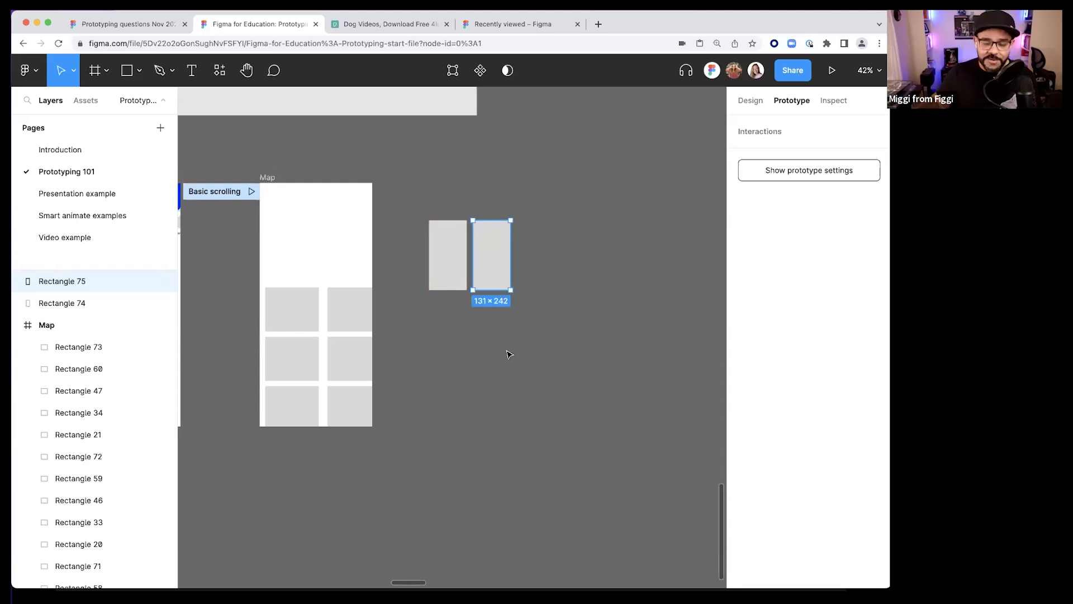
pyautogui.press('super+d')
pyautogui.press('super+d')
pyautogui.press('super+d')
pyautogui.press('super+d')
pyautogui.press('super+d')
pyautogui.press('super+d')
pyautogui.hscroll(-2, 504, 366)
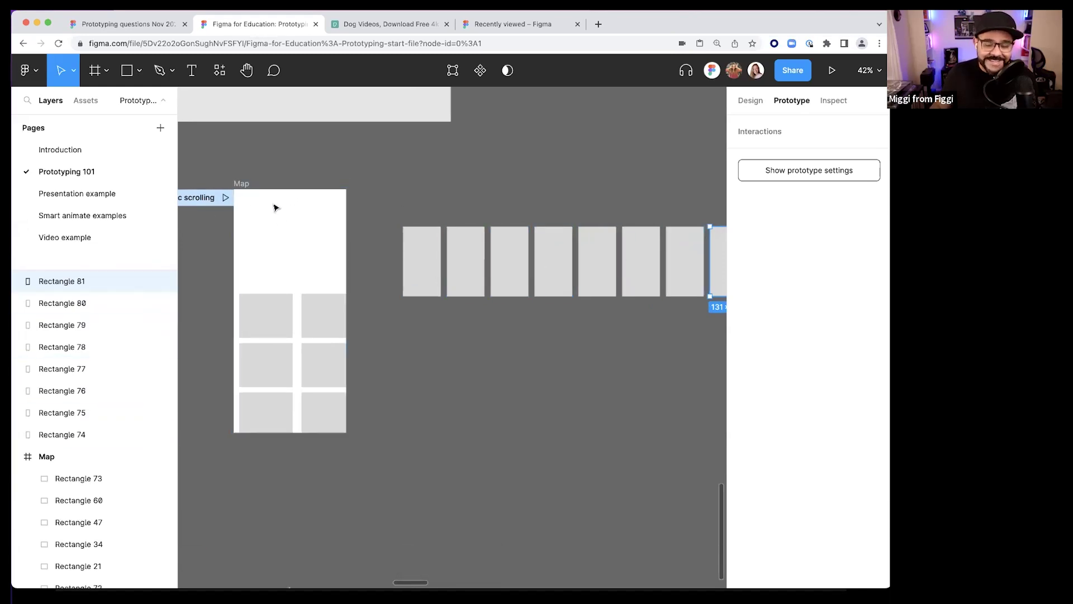
# - Turn the row of eight rectangles into a single component
pyautogui.scroll(-3, 429, 331)
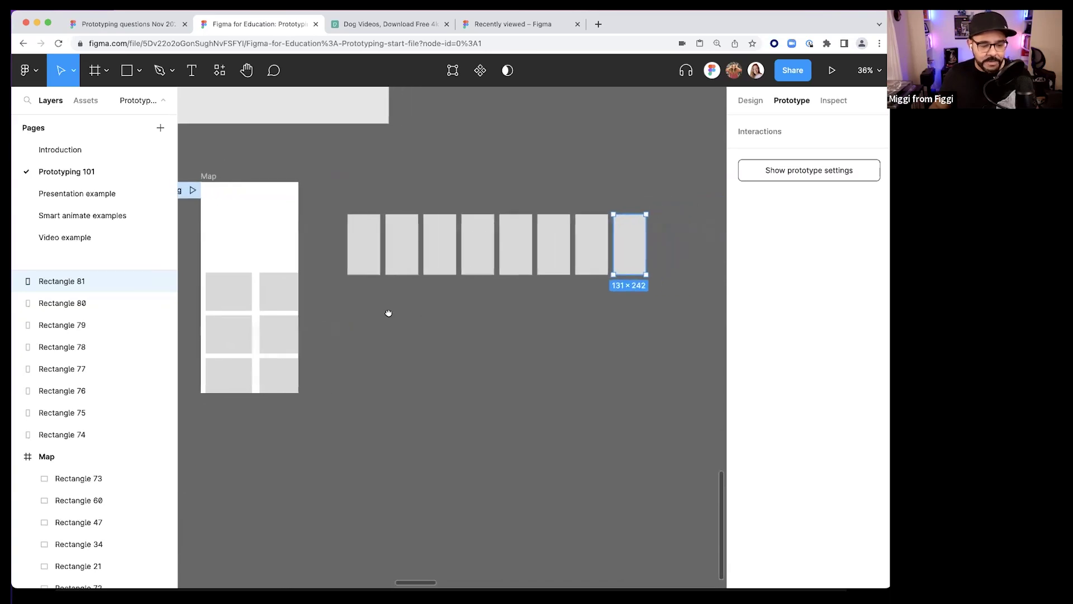
pyautogui.moveTo(334, 198); pyautogui.dragTo(664, 301)
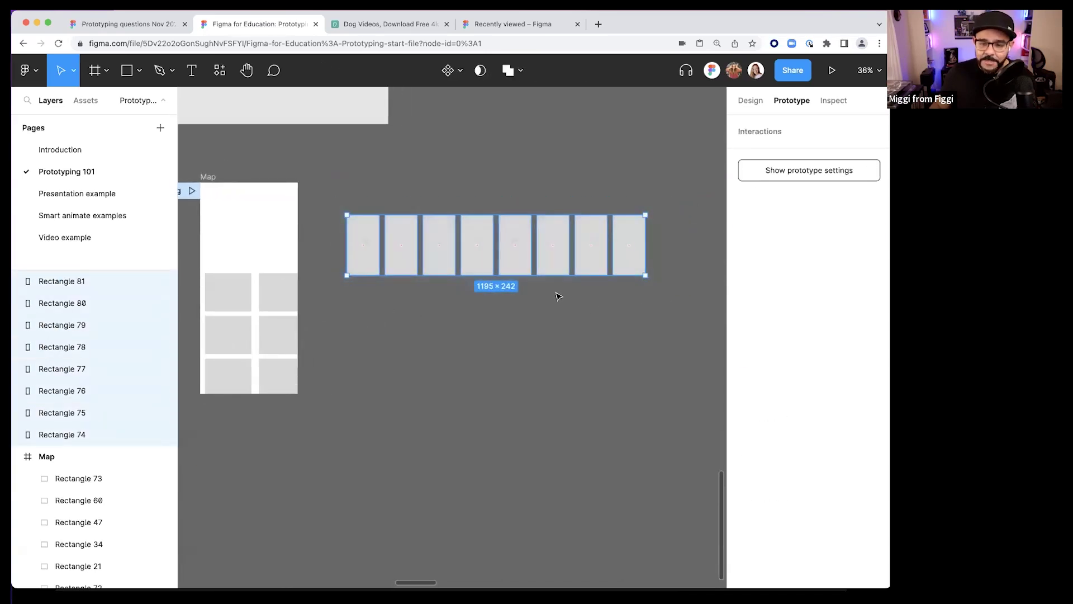
pyautogui.click(449, 71)
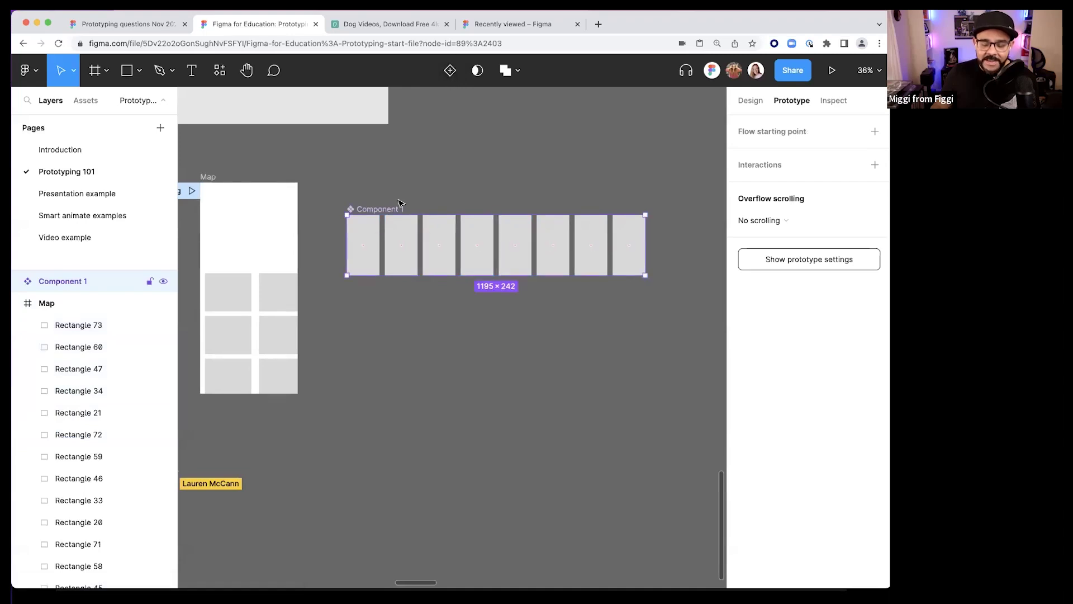
pyautogui.moveTo(497, 215)
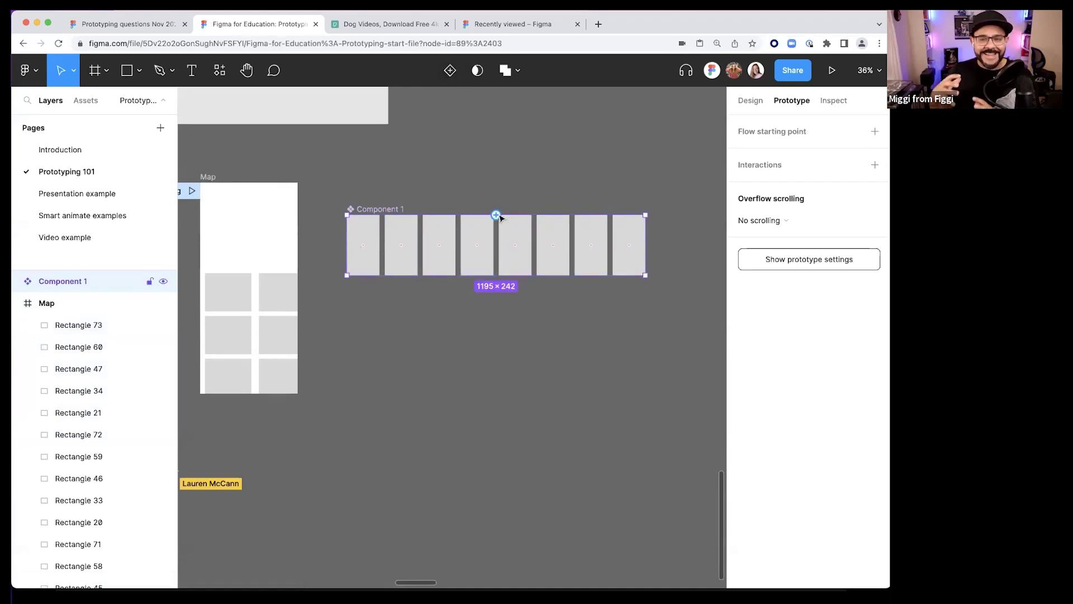
# - Set the component's overflow scrolling to Horizontal scrolling
pyautogui.moveTo(405, 193)
pyautogui.mouseDown()
pyautogui.moveTo(427, 180)
pyautogui.moveTo(399, 186)
pyautogui.mouseUp()
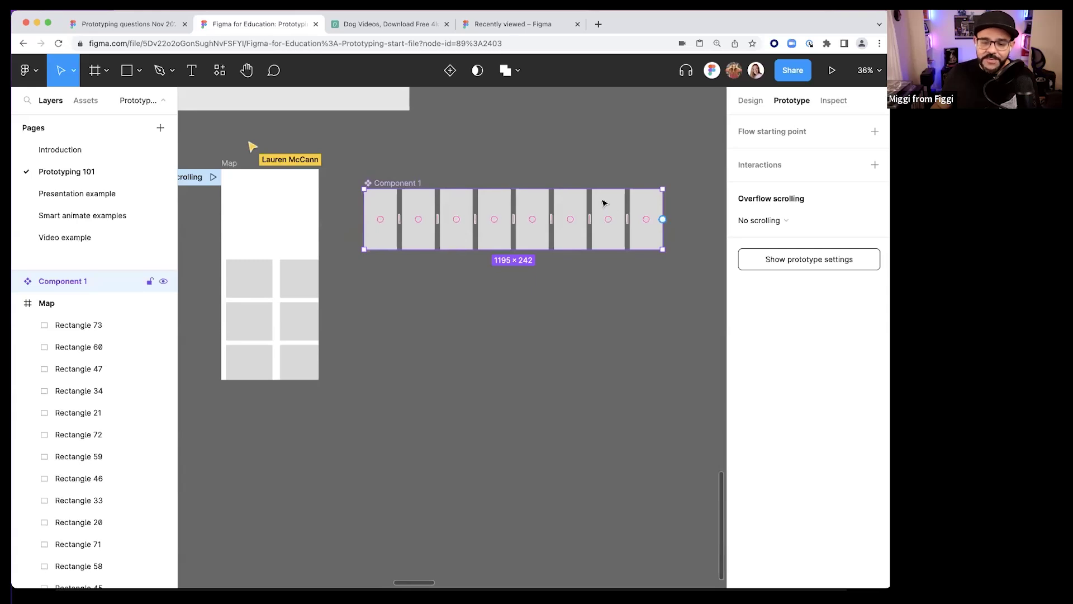
pyautogui.click(764, 221)
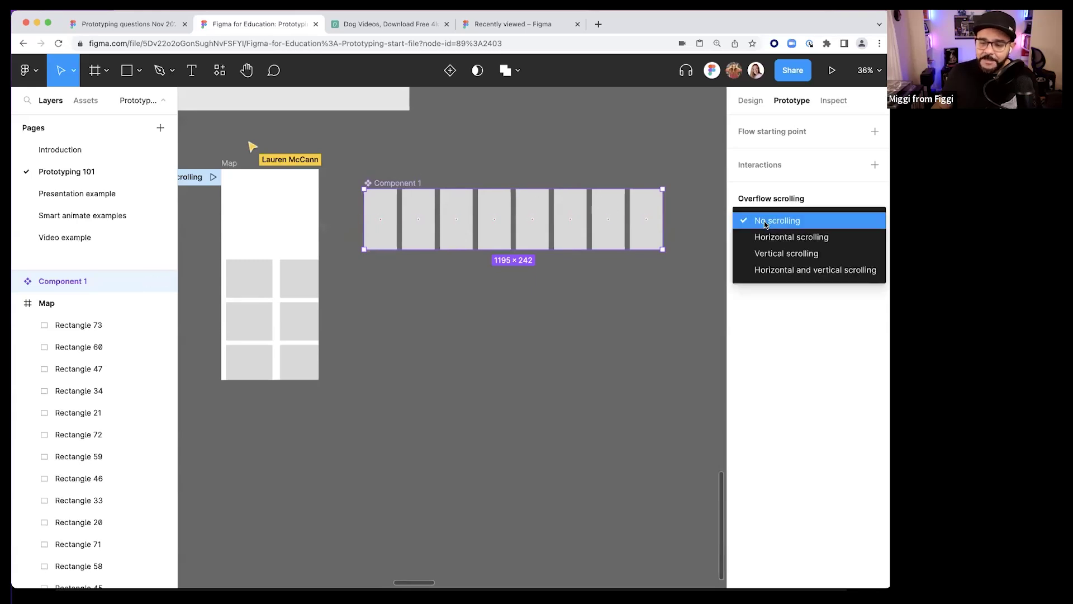
pyautogui.click(769, 239)
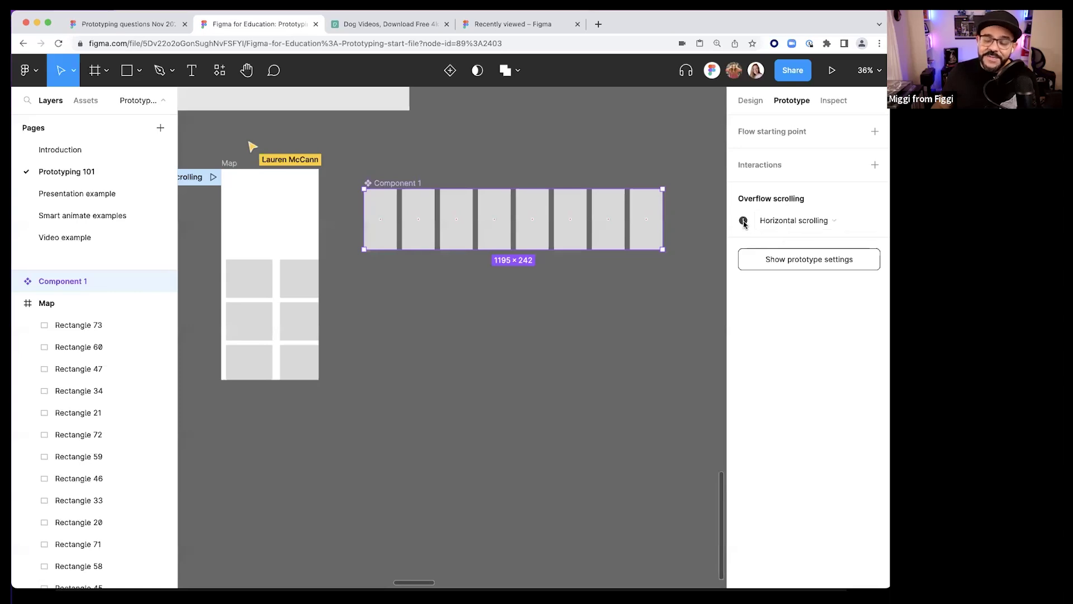
pyautogui.moveTo(744, 223)
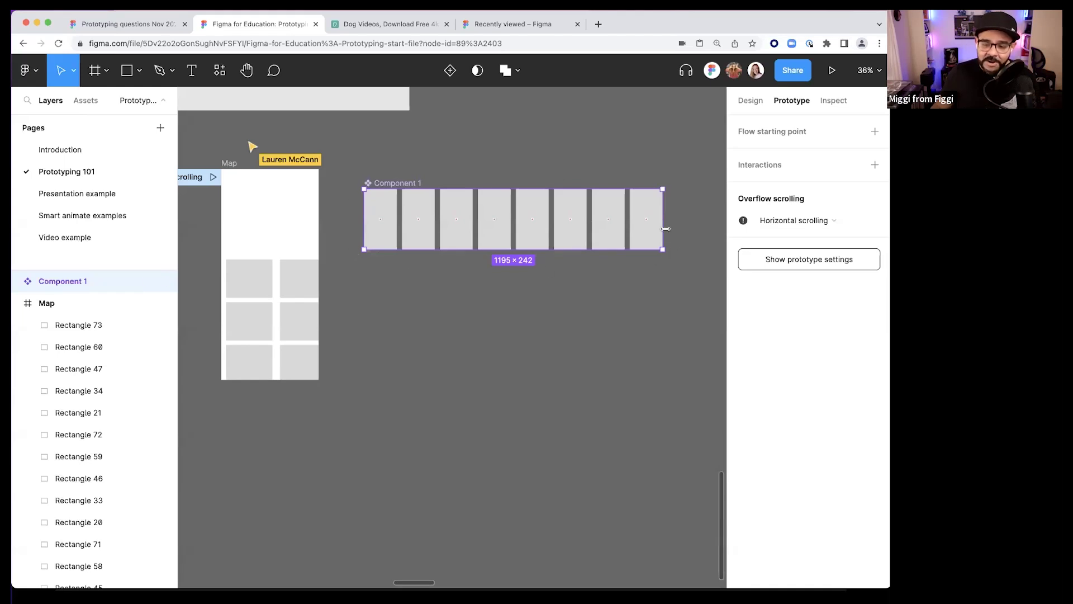
pyautogui.moveTo(665, 231); pyautogui.dragTo(641, 228)
pyautogui.press('super+z')
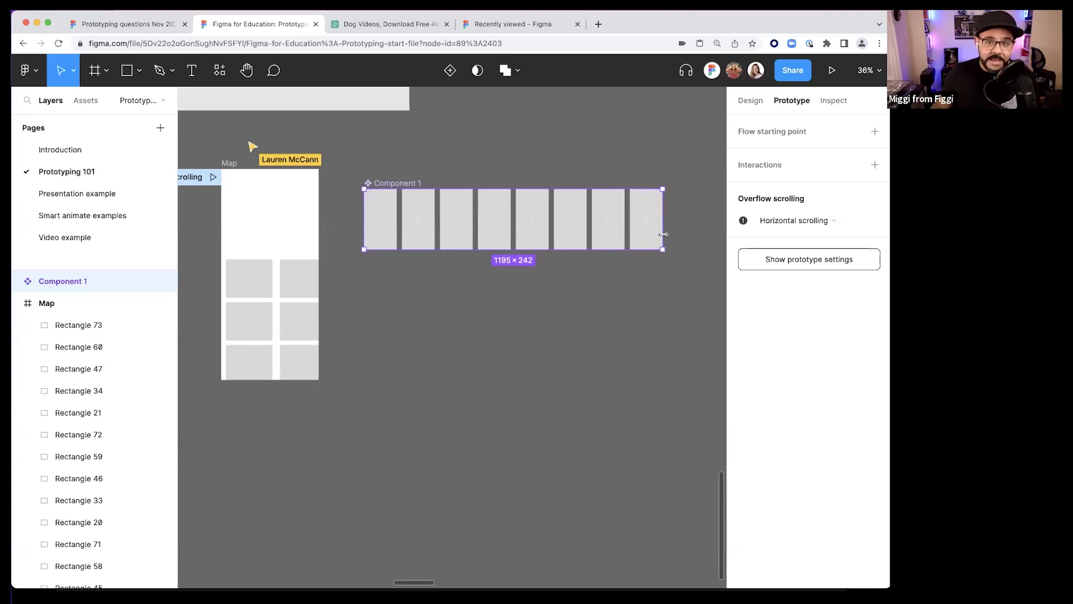
pyautogui.moveTo(663, 234); pyautogui.dragTo(469, 231)
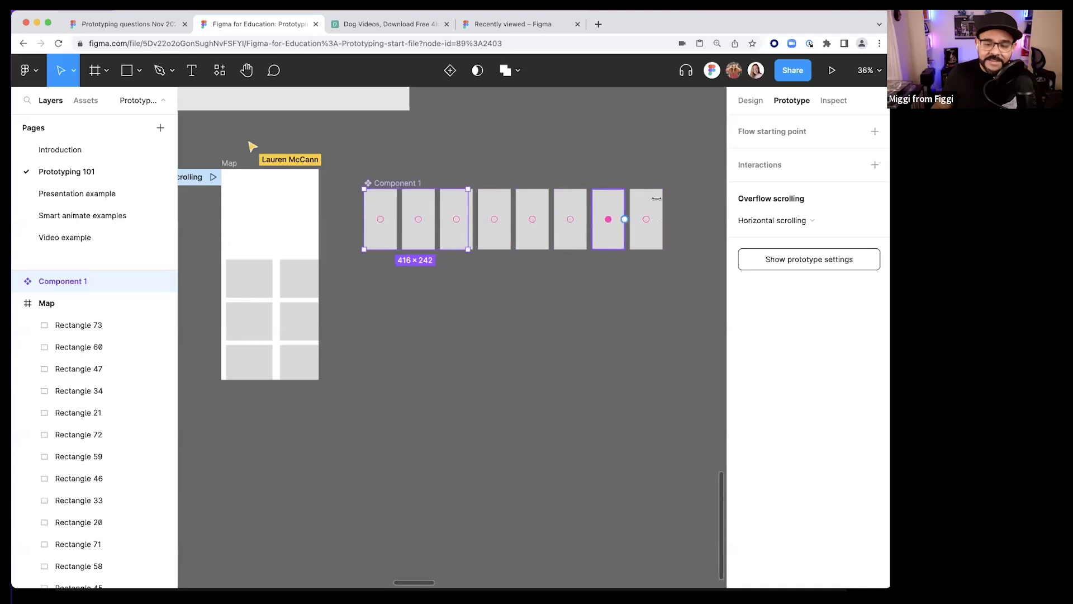
pyautogui.press('super+z')
pyautogui.click(610, 281)
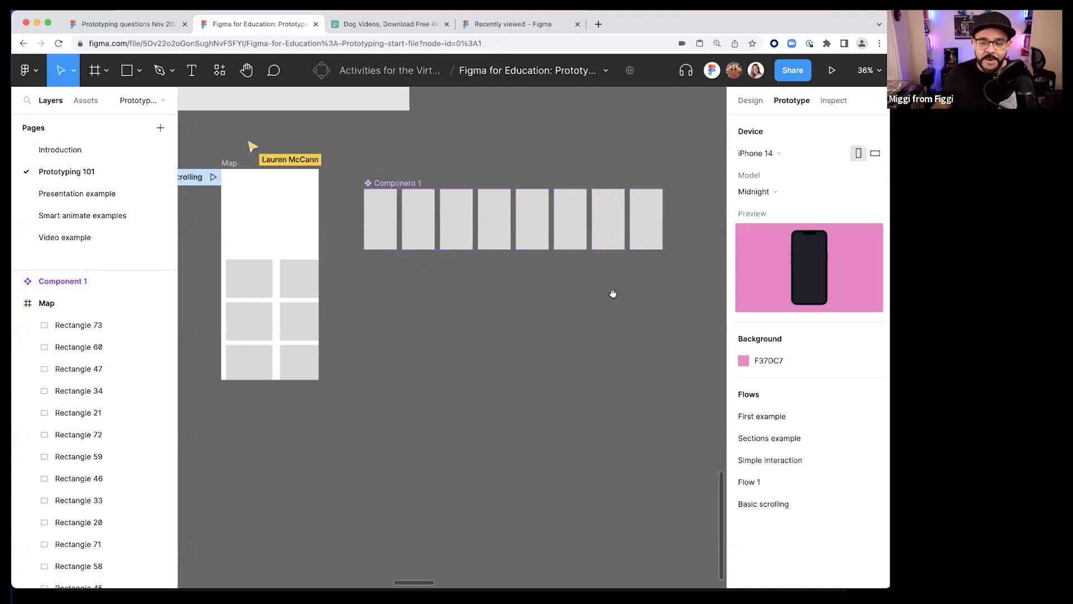
# - Narrow the component from its right edge to about 304 wide, leaving the rectangles unscaled, and turn on Clip content
pyautogui.scroll(5, 430, 290)
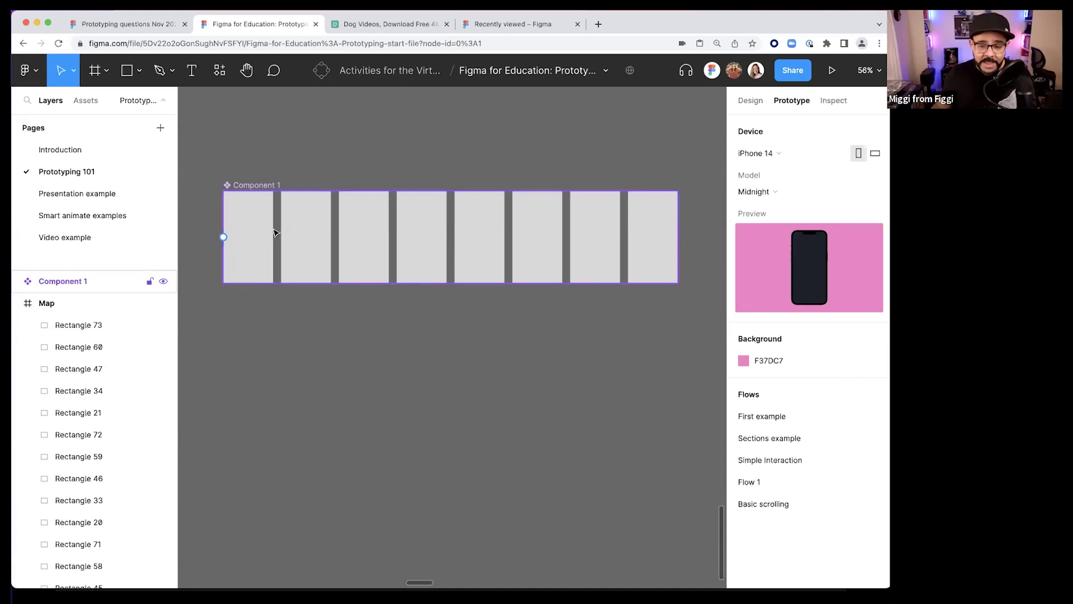
pyautogui.click(268, 184)
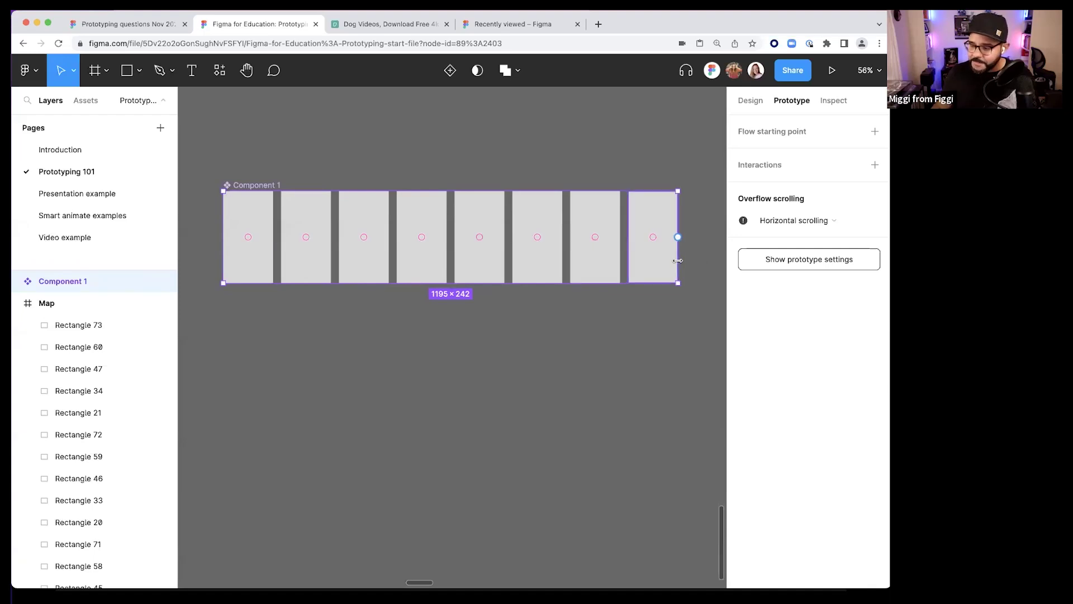
pyautogui.moveTo(671, 261); pyautogui.dragTo(338, 263)
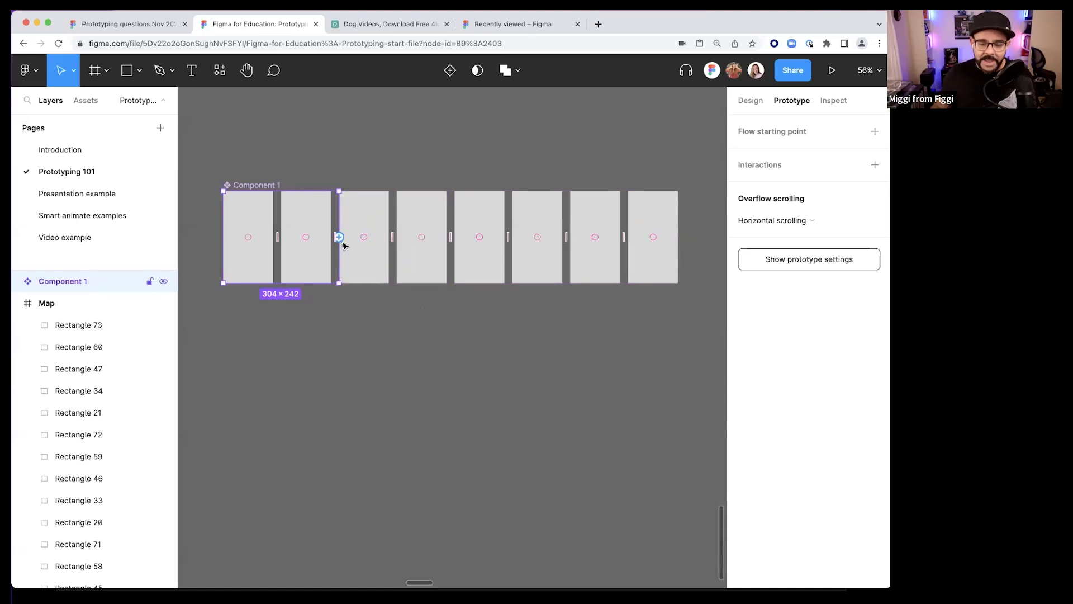
pyautogui.click(750, 101)
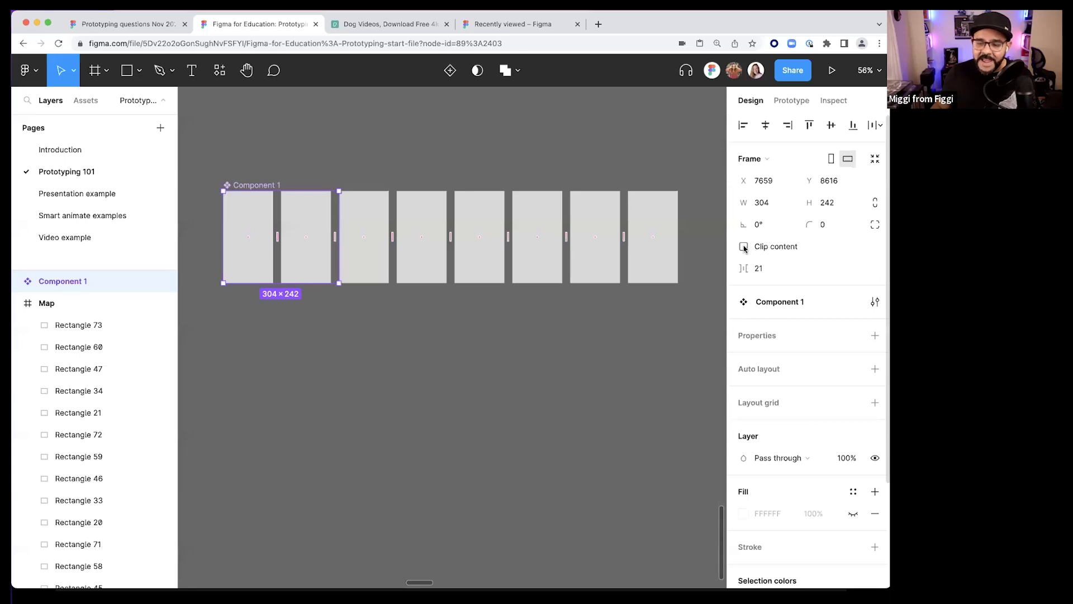
pyautogui.click(744, 247)
# - Move the component into the Map frame's empty upper area and widen it to 390 so it spans the frame from X 0
pyautogui.scroll(-3, 576, 260)
pyautogui.hscroll(-2, 564, 263)
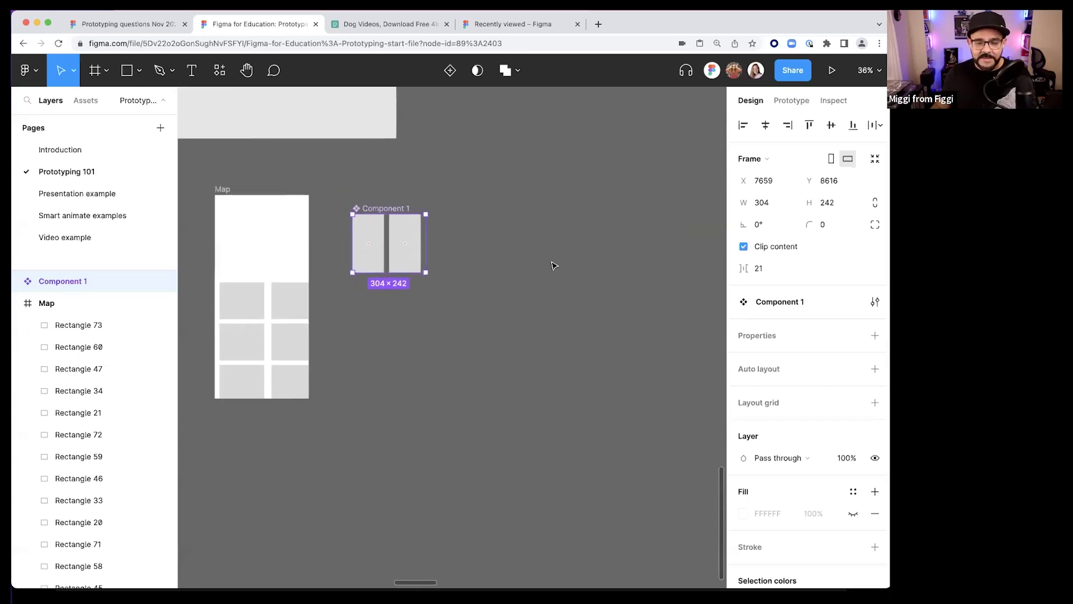
pyautogui.hscroll(-3, 553, 266)
pyautogui.scroll(3, 505, 233)
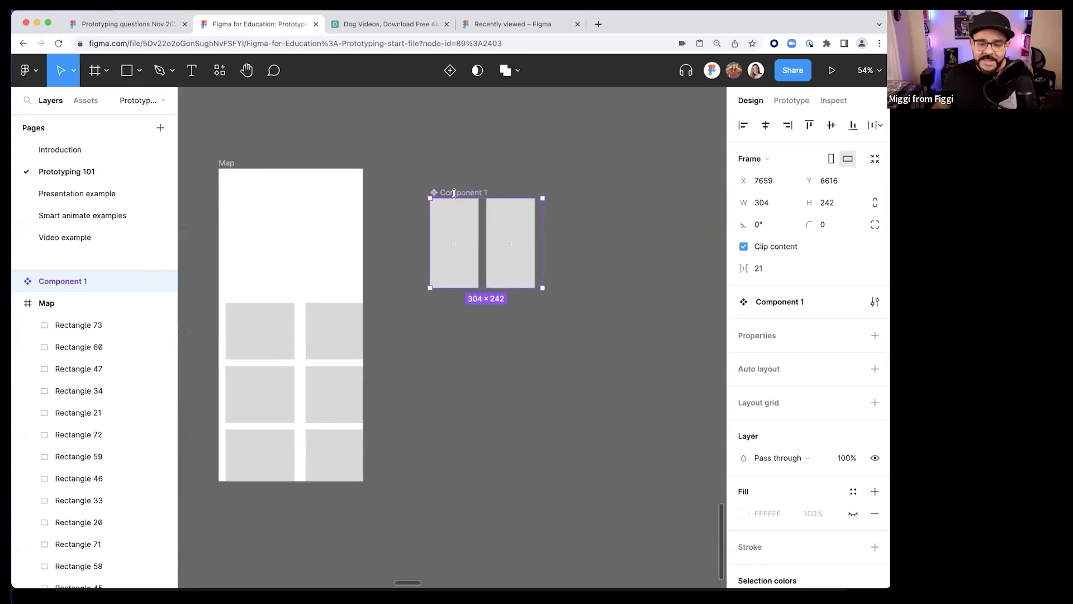
pyautogui.moveTo(461, 193); pyautogui.dragTo(260, 198)
pyautogui.scroll(3, 336, 241)
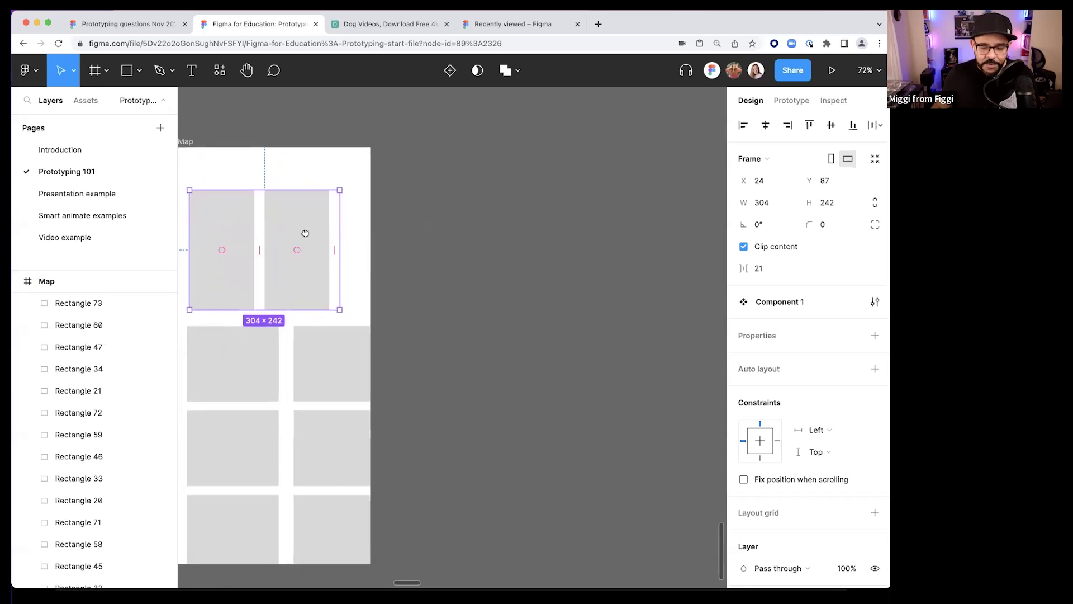
pyautogui.moveTo(436, 213); pyautogui.dragTo(466, 212)
pyautogui.moveTo(286, 213); pyautogui.dragTo(277, 213)
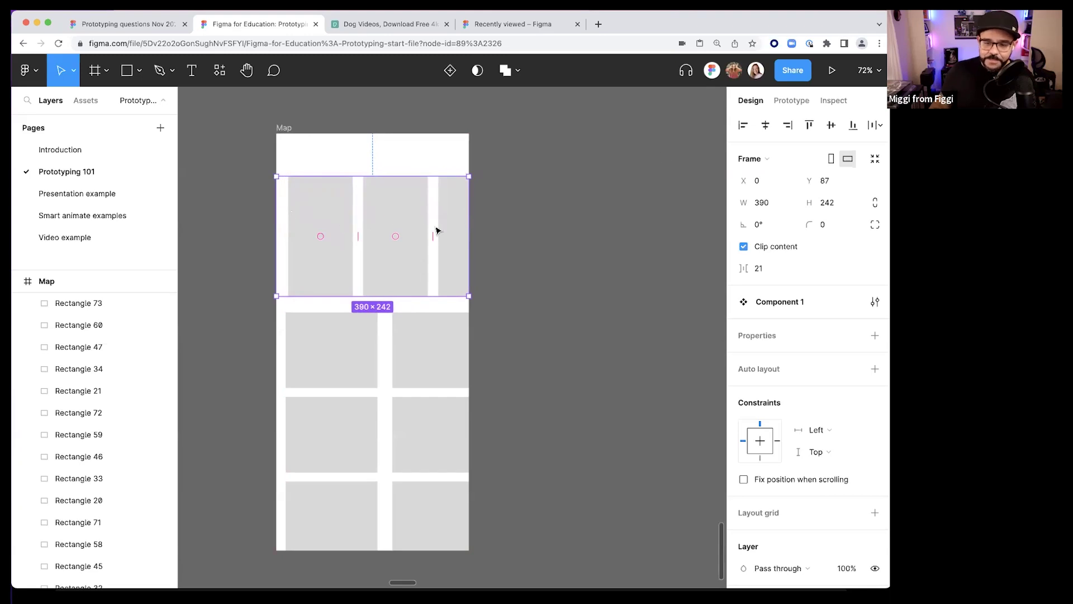
# - Move the component out of the Map frame onto the canvas to its right
pyautogui.click(790, 100)
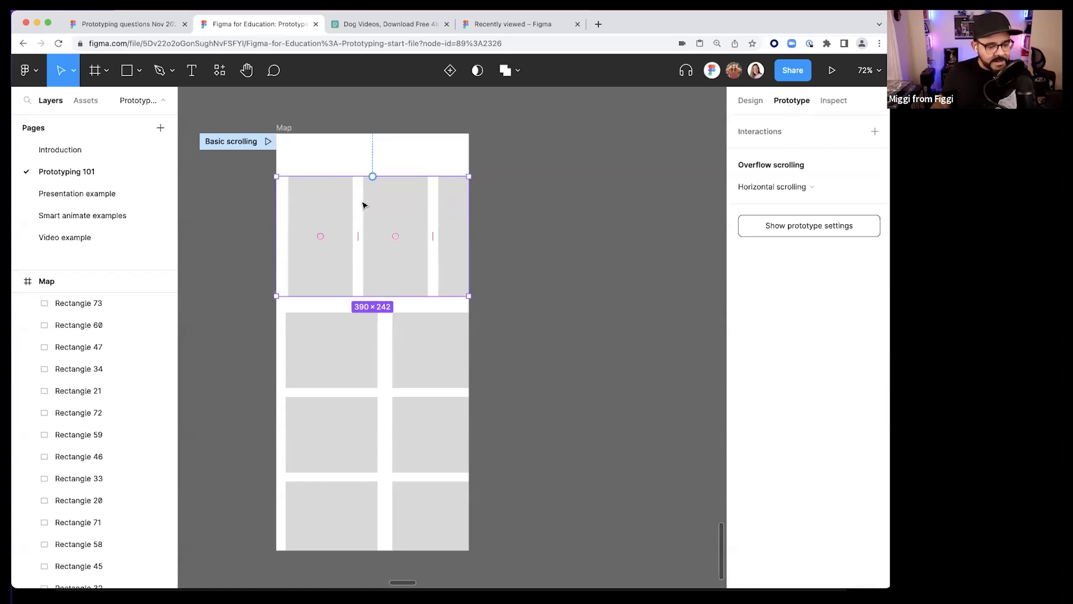
pyautogui.press('super+alt+k')
pyautogui.moveTo(321, 212); pyautogui.dragTo(639, 212)
pyautogui.hscroll(5, 639, 213)
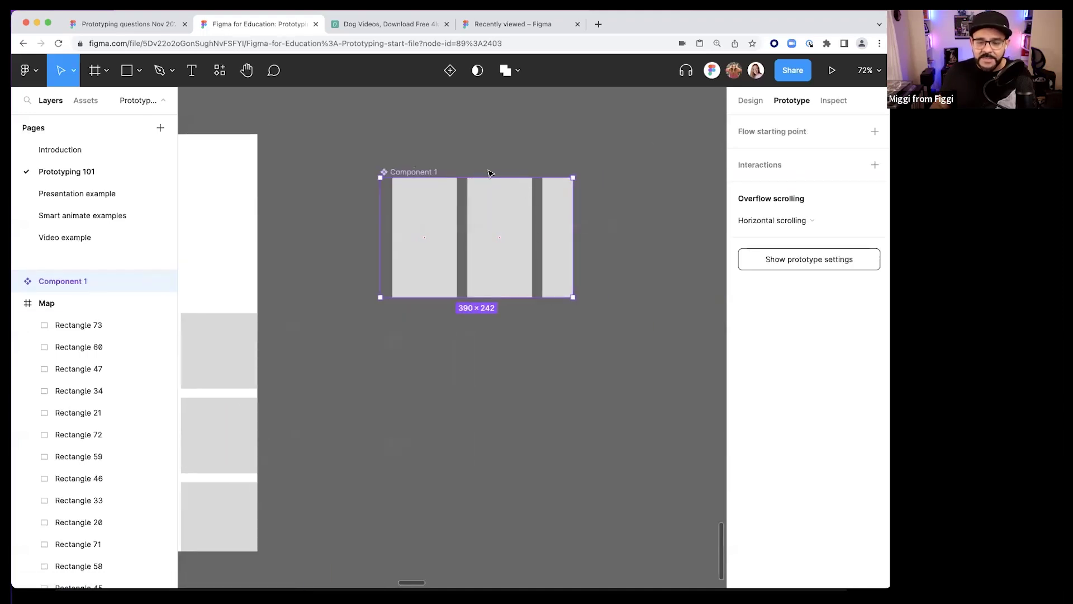
pyautogui.hscroll(-3, 424, 173)
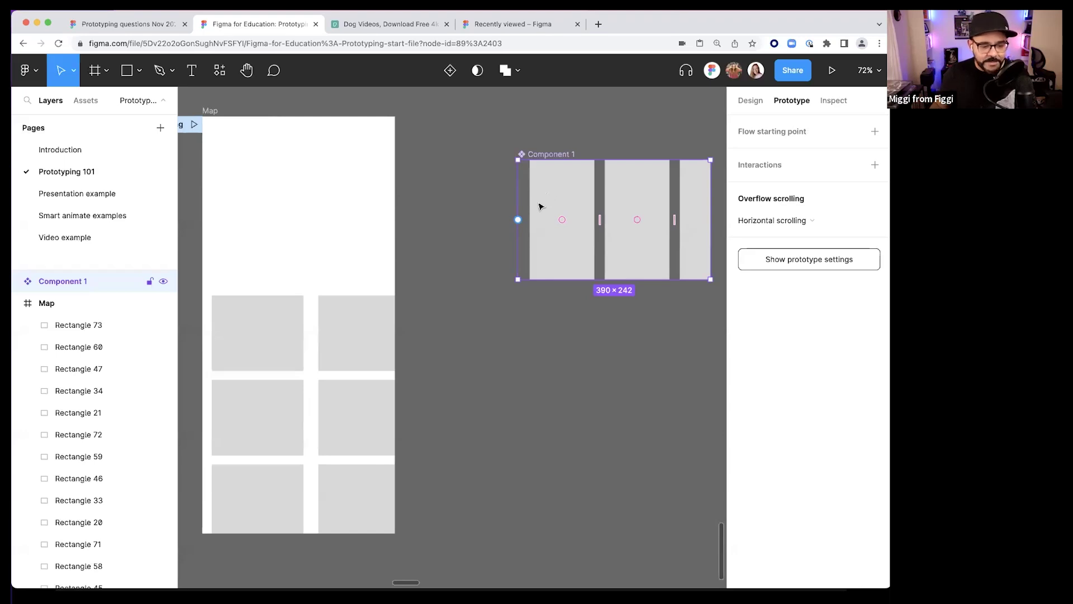
# - Place the component back in the Map frame at full width, slightly above the remaining rectangles
pyautogui.moveTo(541, 197); pyautogui.dragTo(268, 215)
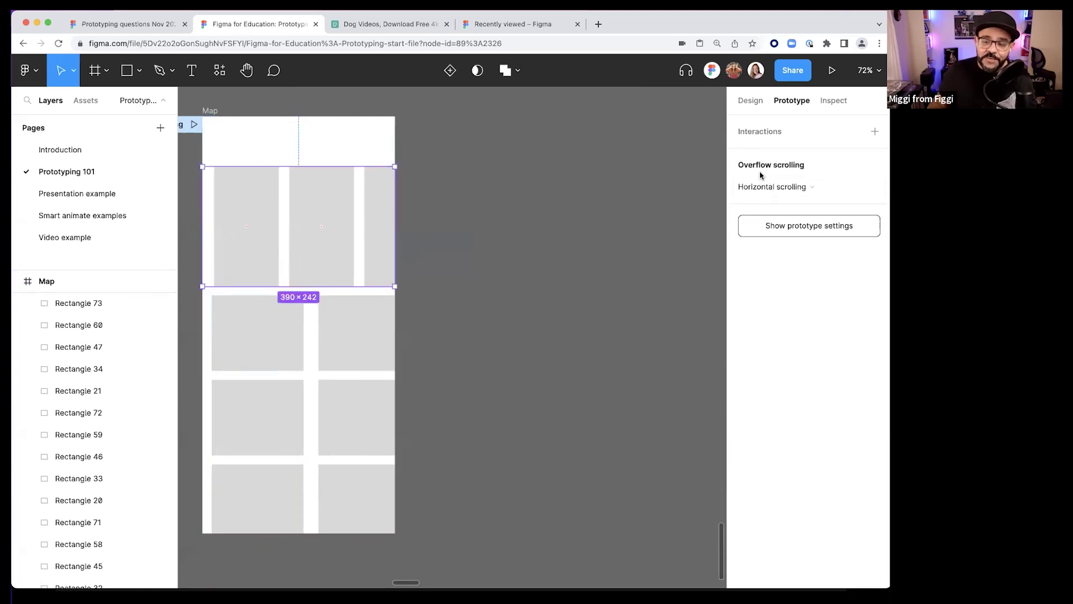
pyautogui.moveTo(545, 232); pyautogui.dragTo(595, 269)
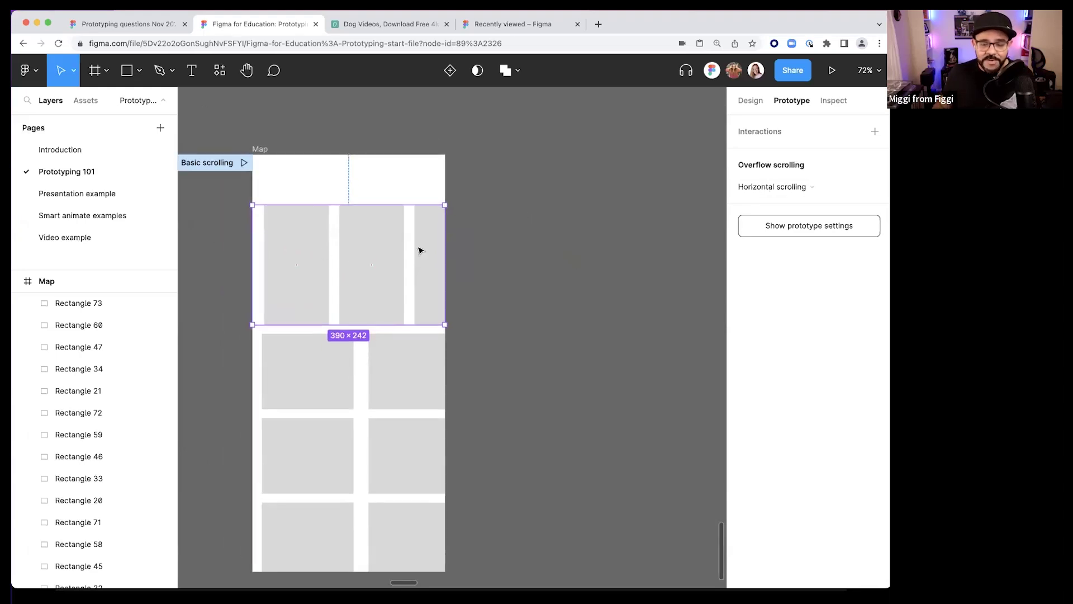
pyautogui.moveTo(316, 255); pyautogui.dragTo(316, 247)
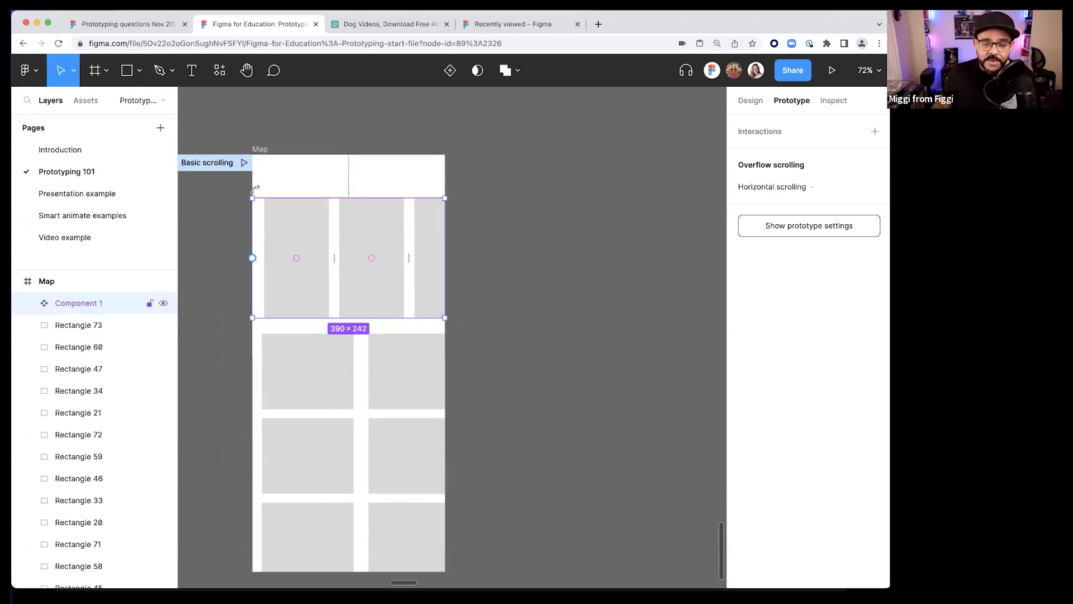
# - Preview the Basic scrolling flow, test scrolling in the phone mockup, and close the preview
pyautogui.click(245, 162)
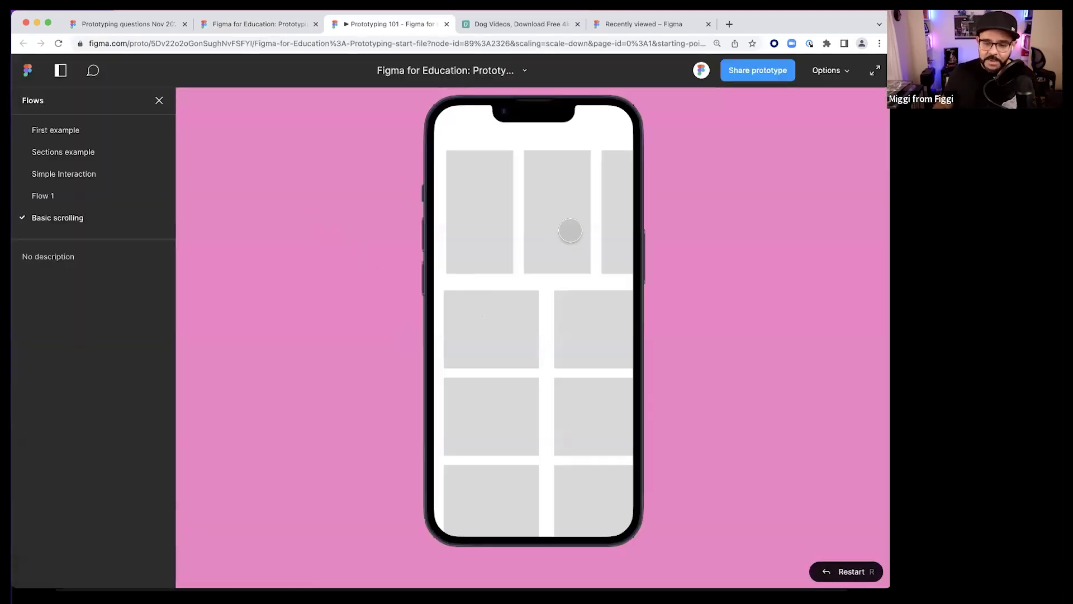
pyautogui.scroll(-3, 559, 240)
pyautogui.scroll(3, 538, 319)
pyautogui.press('super+w')
# - Move the component out of the Map frame onto the empty canvas on its right side
pyautogui.click(506, 296)
pyautogui.click(275, 153)
pyautogui.scroll(-2, 319, 201)
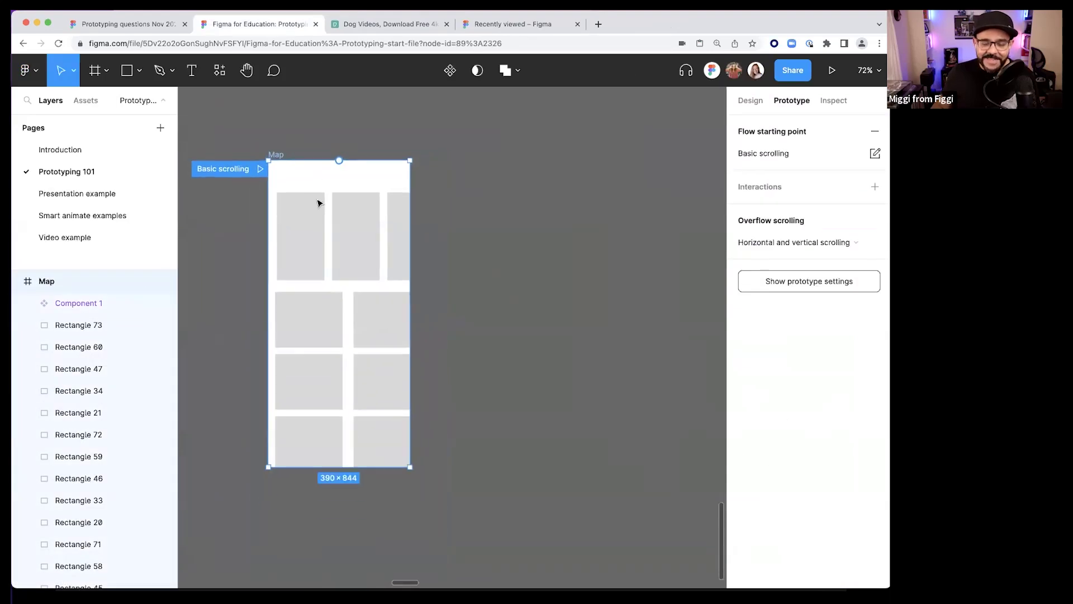
pyautogui.click(347, 208)
pyautogui.moveTo(347, 209); pyautogui.dragTo(559, 195)
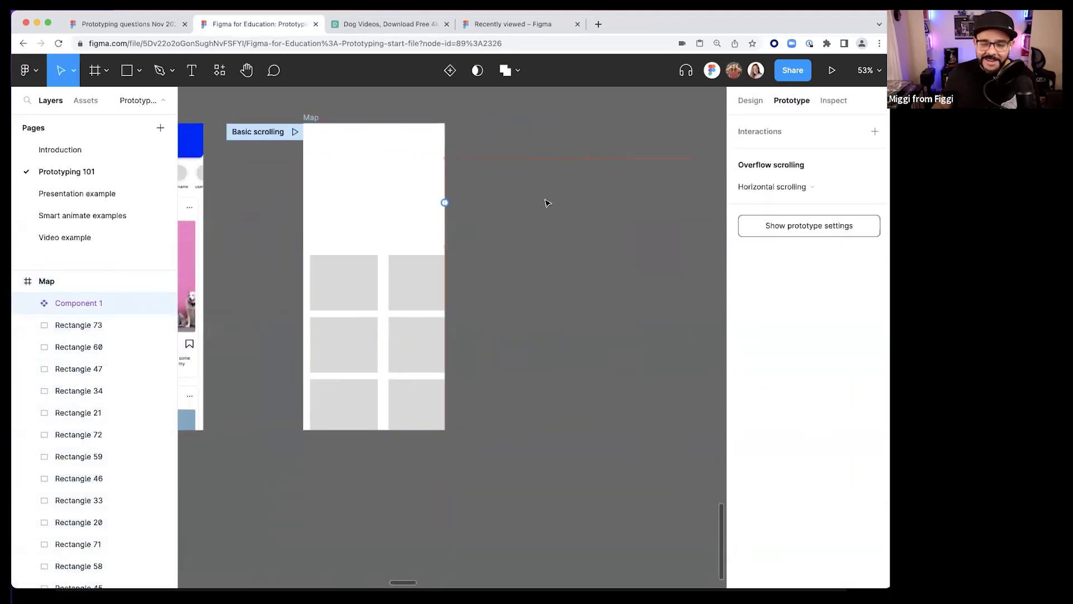
# - Set the Map frame's overflow scrolling to Vertical scrolling and place the component back in the frame's empty upper area at full width
pyautogui.click(323, 125)
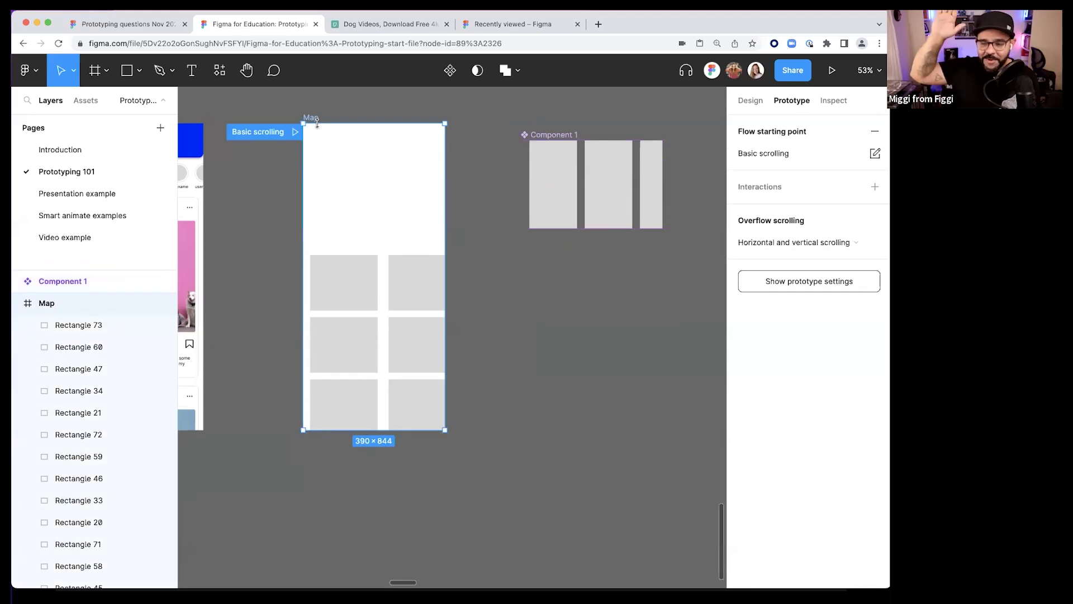
pyautogui.click(784, 246)
pyautogui.click(790, 224)
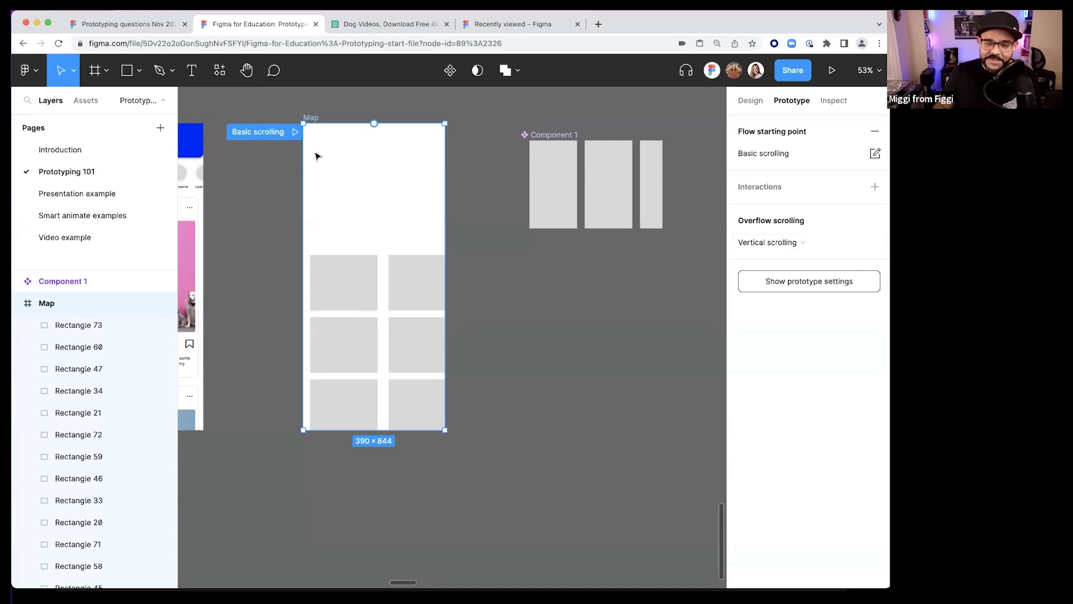
pyautogui.click(548, 186)
pyautogui.moveTo(565, 144); pyautogui.dragTo(346, 166)
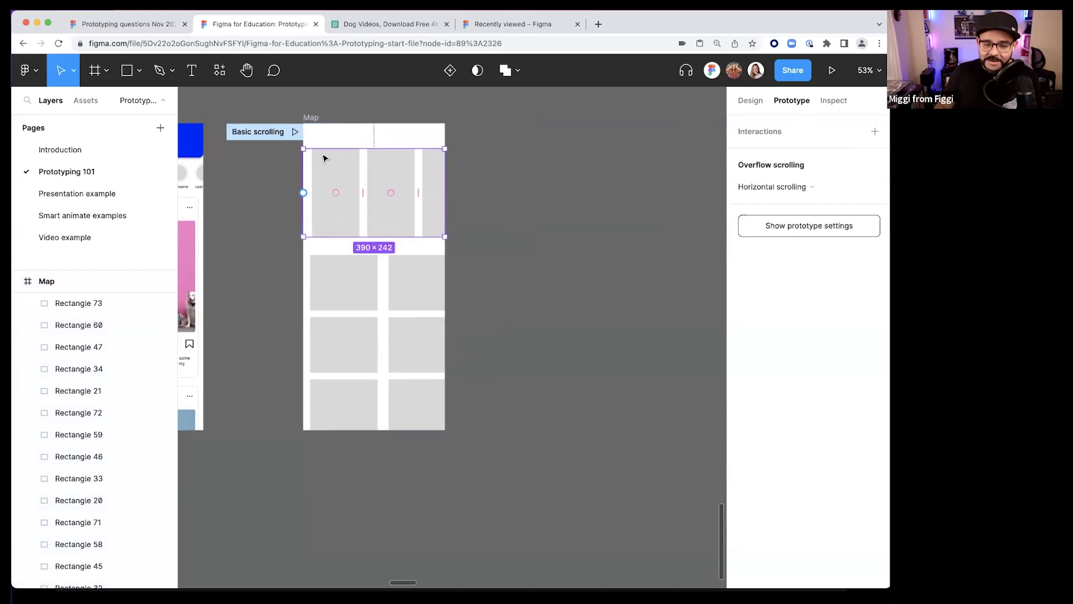
# - Preview the Basic scrolling flow, test sideways scrolling of the component row and vertical scrolling of the page, and close the preview
pyautogui.click(295, 131)
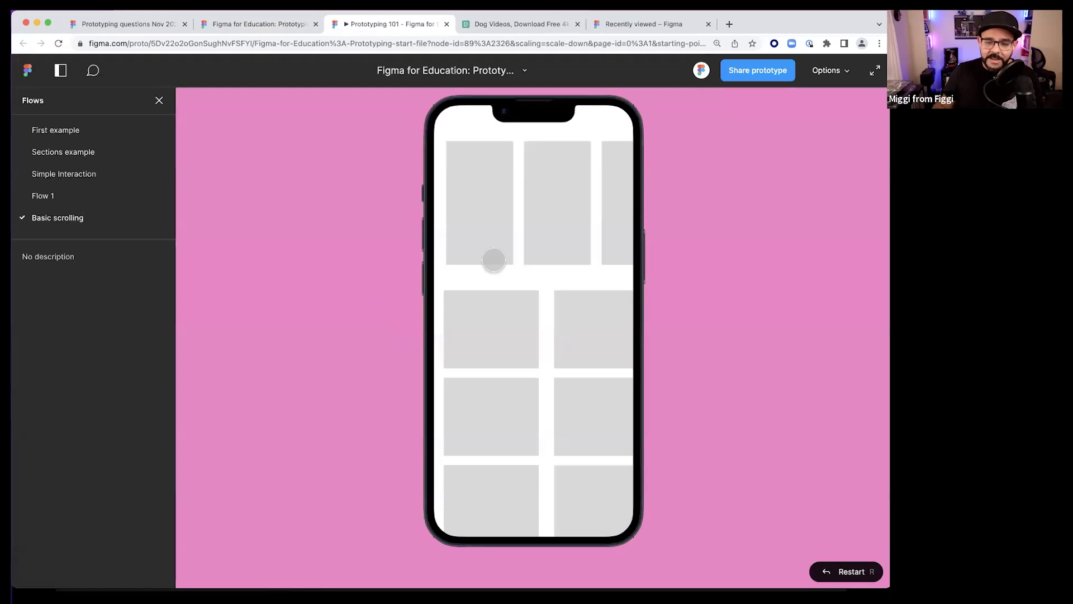
pyautogui.scroll(5, 512, 264)
pyautogui.moveTo(536, 218); pyautogui.dragTo(628, 216)
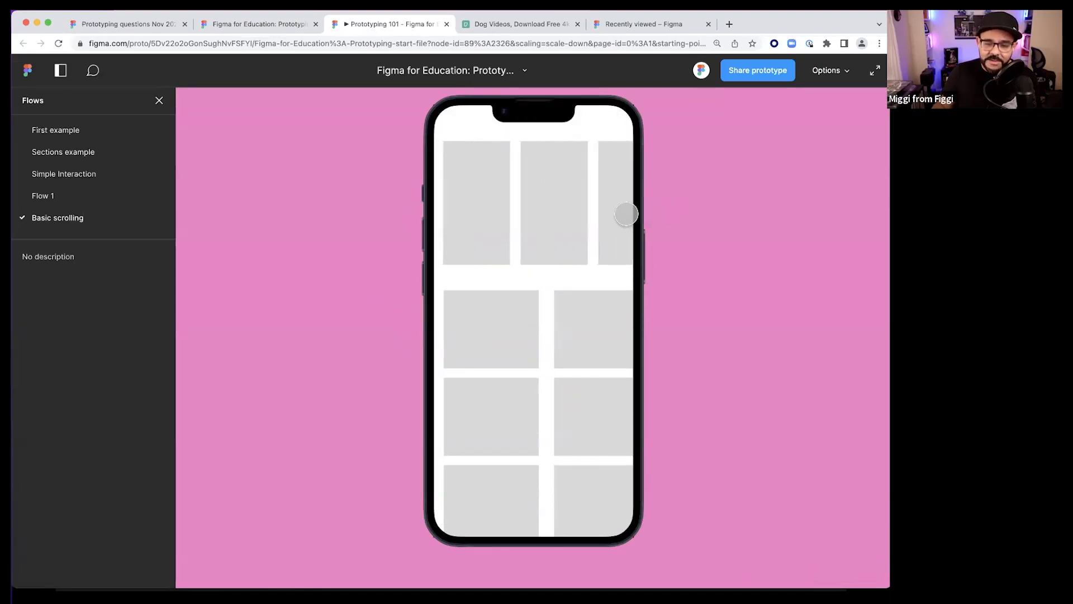
pyautogui.scroll(-5, 514, 291)
pyautogui.scroll(5, 511, 288)
pyautogui.scroll(-5, 505, 288)
pyautogui.scroll(5, 505, 283)
pyautogui.moveTo(501, 213)
pyautogui.mouseDown()
pyautogui.moveTo(460, 210)
pyautogui.moveTo(521, 214)
pyautogui.mouseUp()
pyautogui.press('super+w')
# - Take the component out of the Map frame again and set it on the canvas beside the frame
pyautogui.click(405, 196)
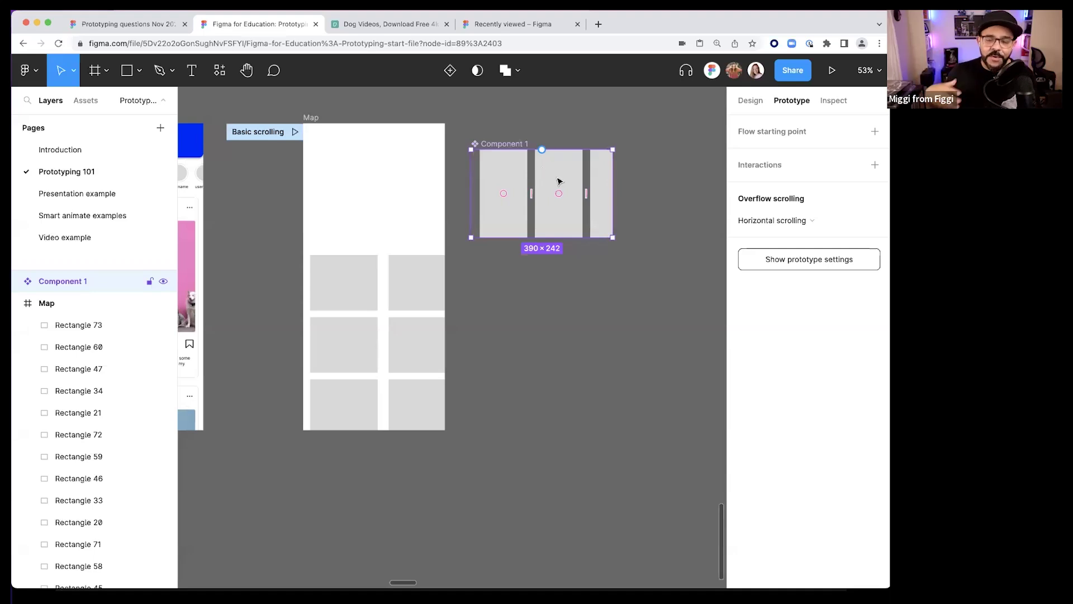
pyautogui.moveTo(323, 221); pyautogui.dragTo(503, 232)
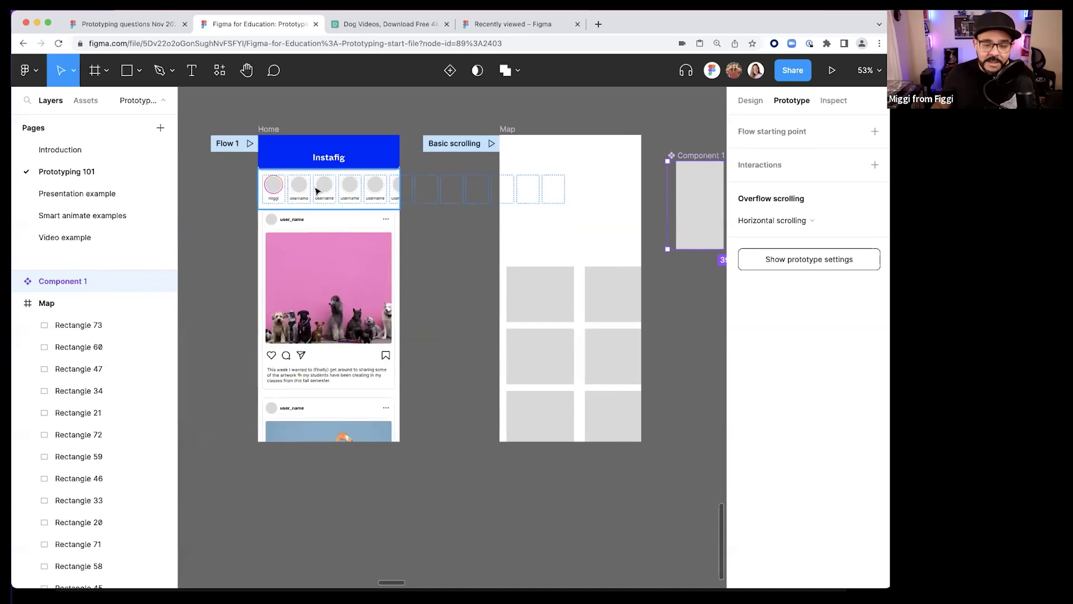
# - Move the Story scroll row out of the Home frame onto the canvas and show its design properties
pyautogui.click(286, 187)
pyautogui.moveTo(316, 201); pyautogui.dragTo(429, 220)
pyautogui.click(751, 96)
pyautogui.click(446, 24)
pyautogui.moveTo(444, 180); pyautogui.dragTo(310, 188)
pyautogui.click(751, 100)
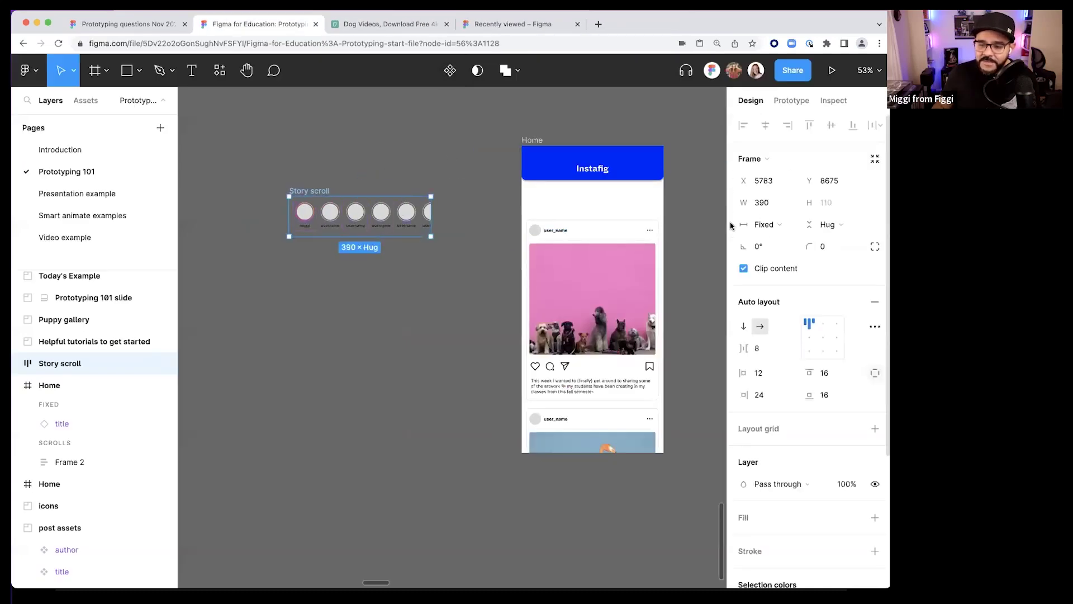
# - Turn off Clip content on the Story scroll row, and undo both this change and the row's move out of the Home frame
pyautogui.click(743, 269)
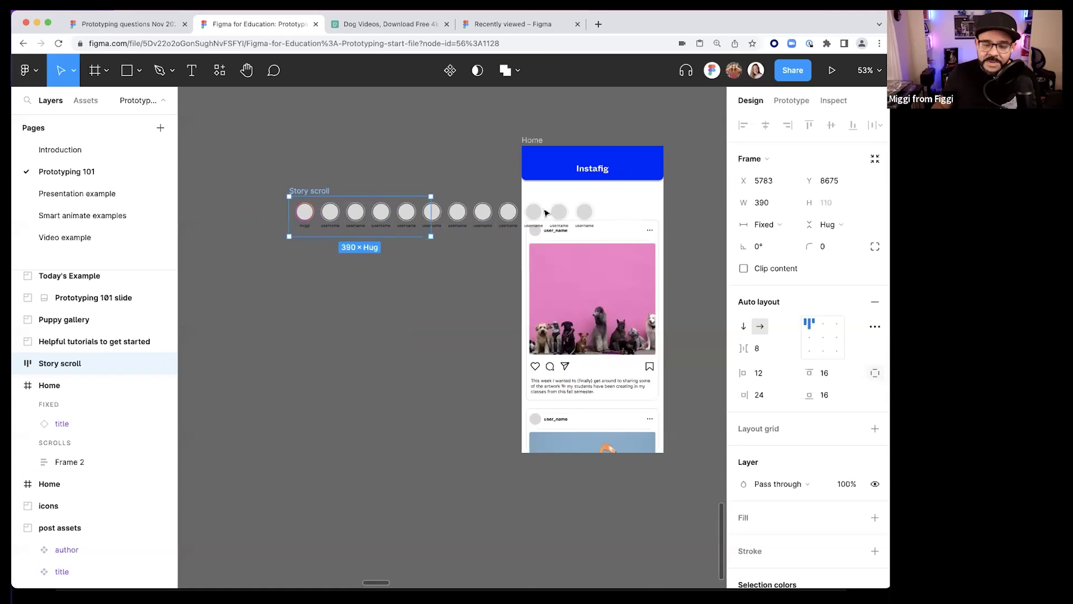
pyautogui.press('super+z')
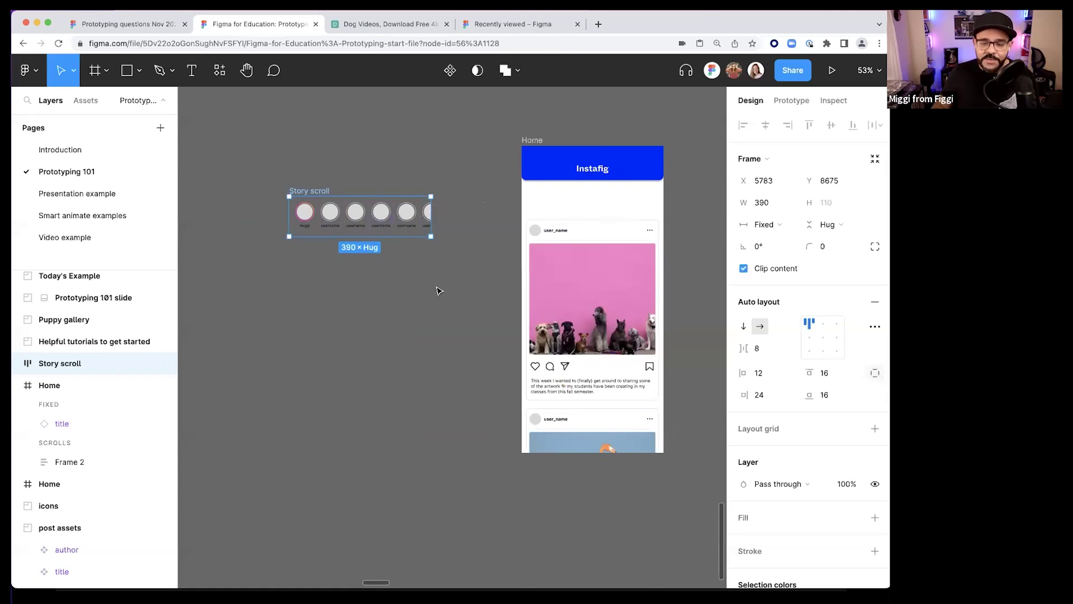
pyautogui.press('super+z')
pyautogui.click(449, 291)
pyautogui.hscroll(6, 469, 268)
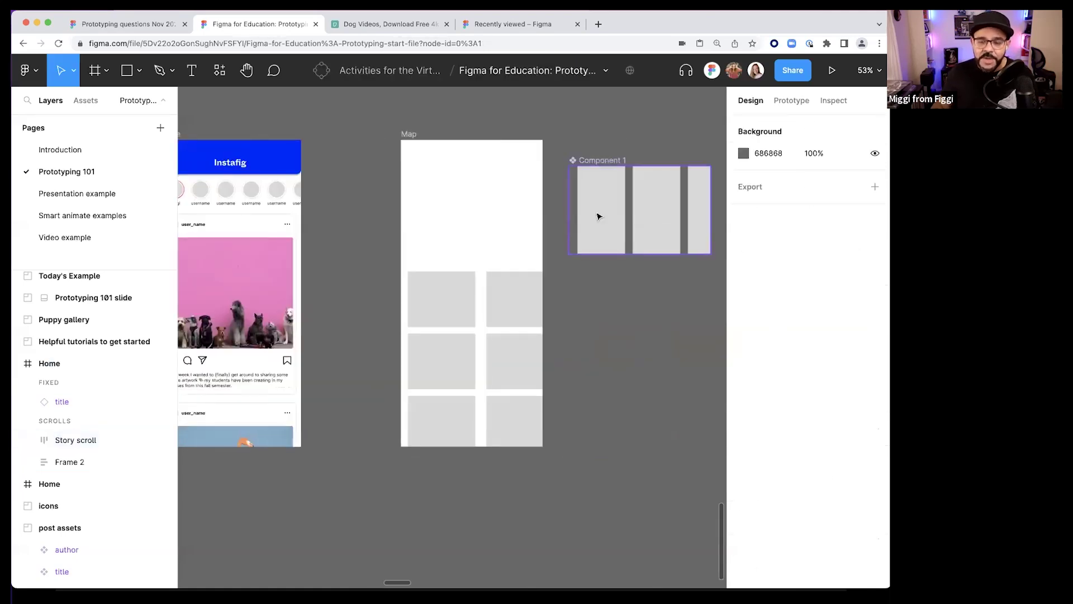
# - Delete the two rectangles in the topmost row of the Map frame
pyautogui.click(440, 296)
pyautogui.keyDown('shift'); pyautogui.click(512, 305); pyautogui.keyUp('shift')
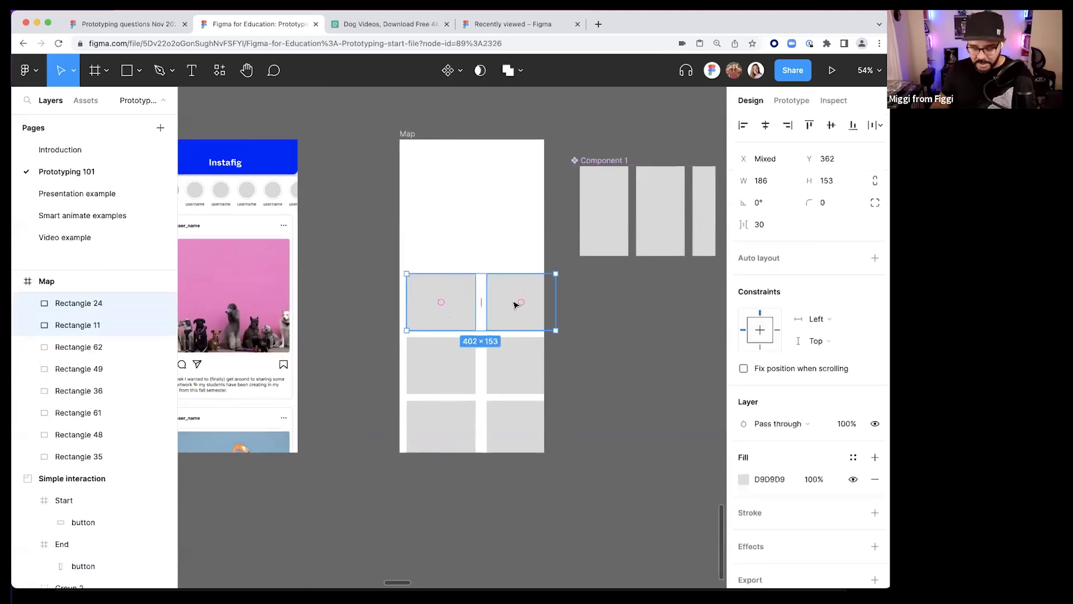
pyautogui.press('Delete')
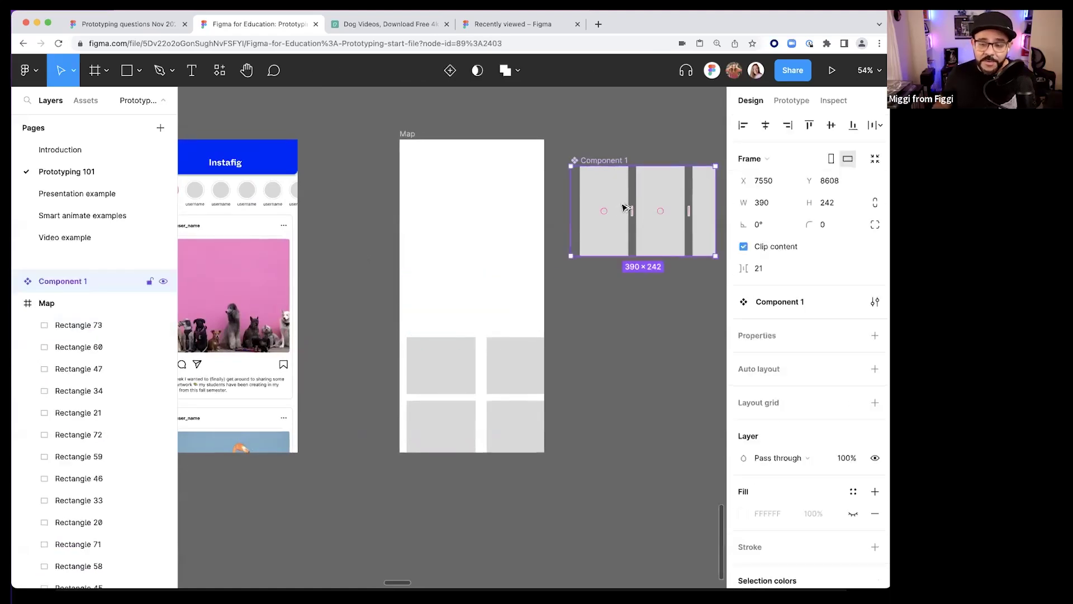
# - Paste an instance of Component 1 into the Map frame at X 0, Y 72
pyautogui.hscroll(3, 622, 201)
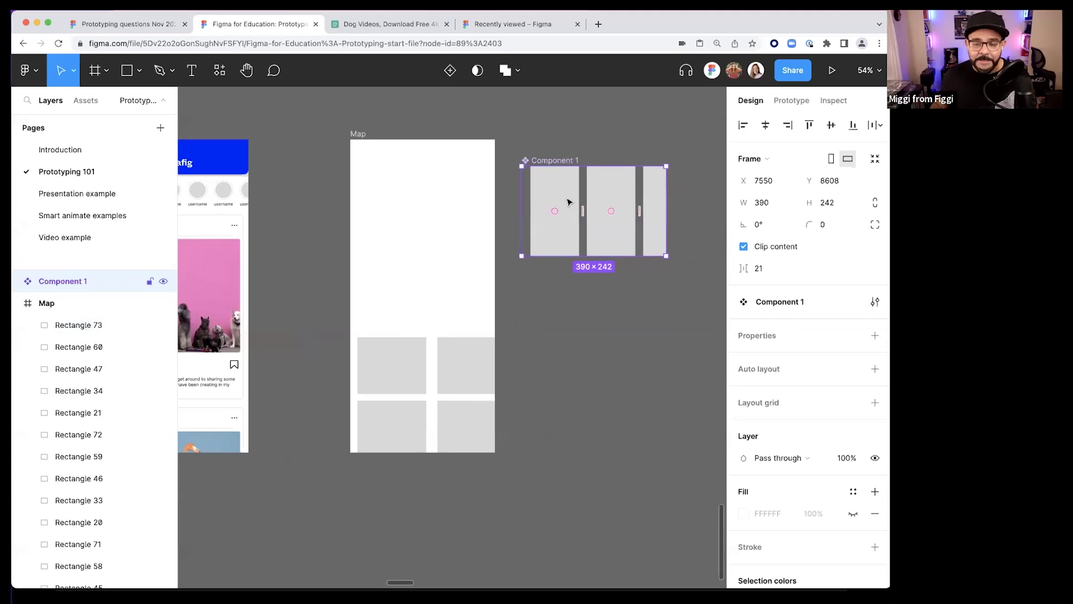
pyautogui.click(373, 152)
pyautogui.press('super+v')
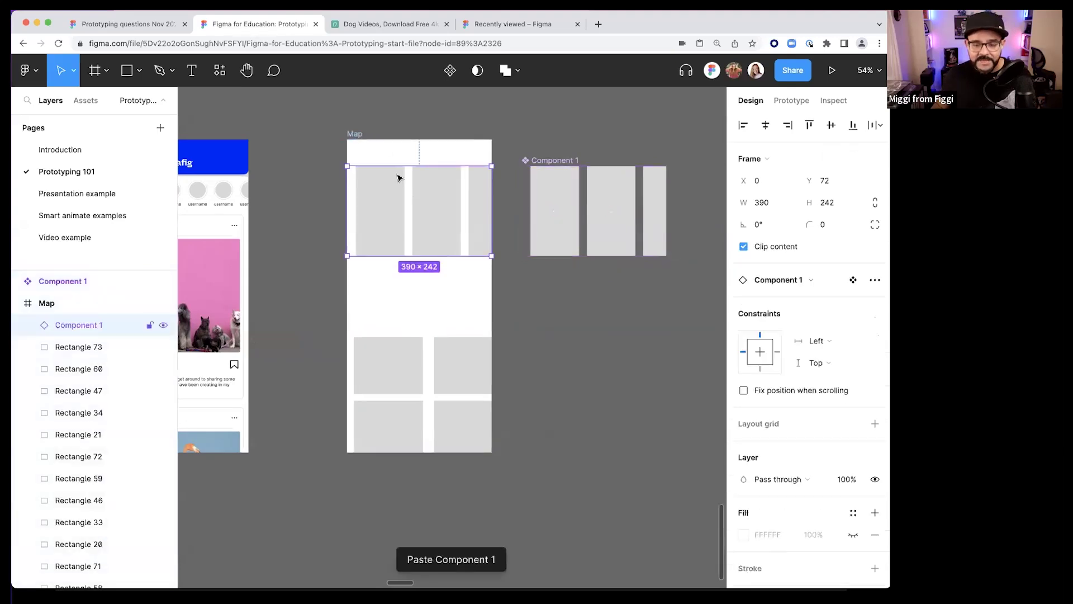
# - Delete the next row of two rectangles in the Map frame and duplicate the component instance into the gap at X 0, Y 368
pyautogui.moveTo(399, 314); pyautogui.dragTo(457, 349)
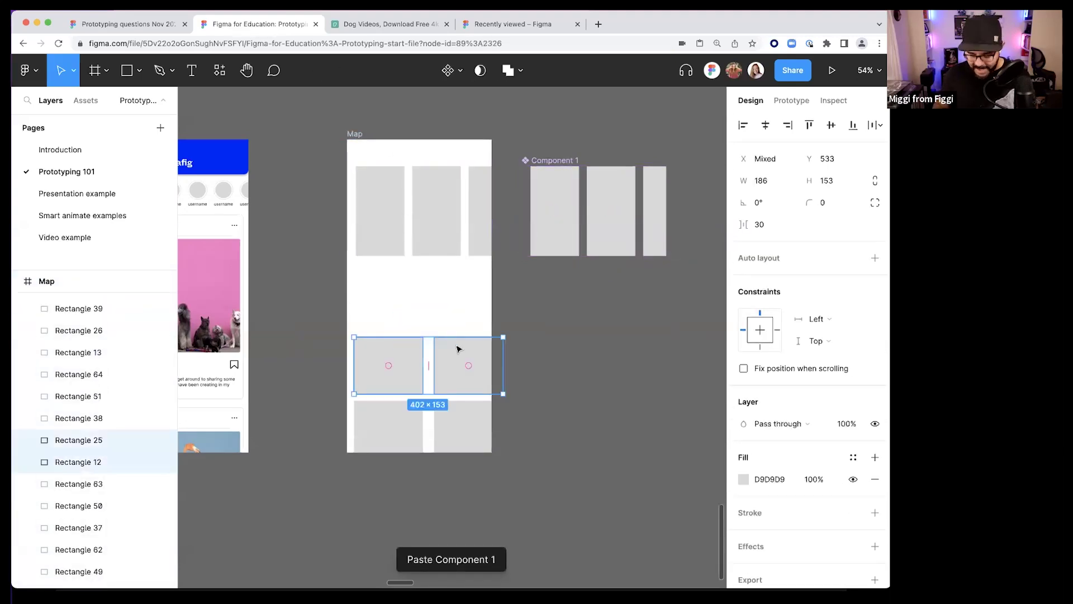
pyautogui.press('Delete')
pyautogui.click(395, 222)
pyautogui.moveTo(395, 223); pyautogui.dragTo(406, 311)
# - Fill all rectangles of the lower component instance with red B82929
pyautogui.press('Return')
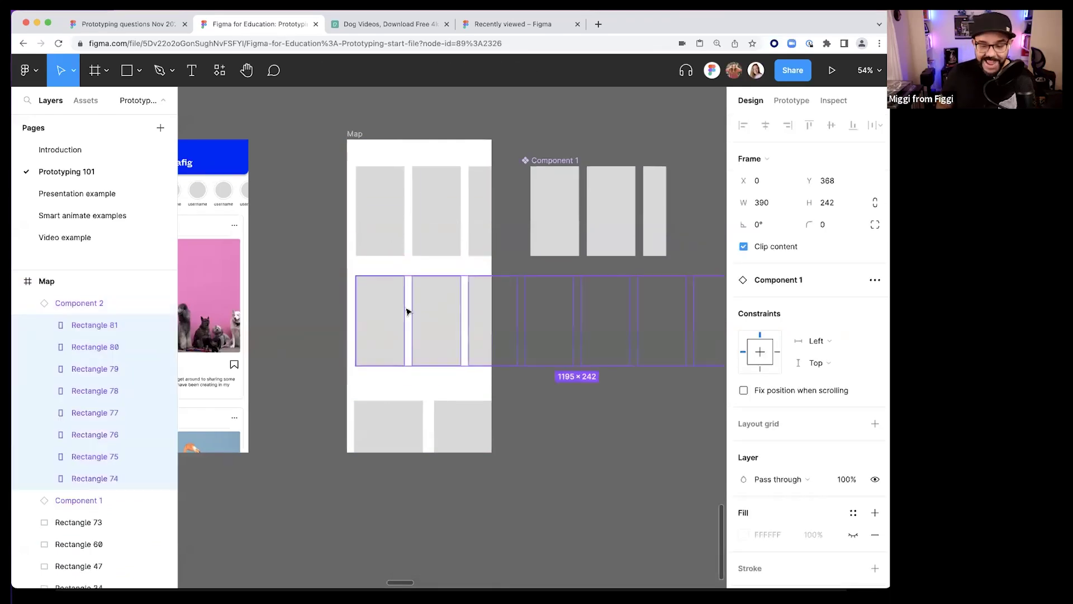
pyautogui.click(744, 457)
pyautogui.click(691, 286)
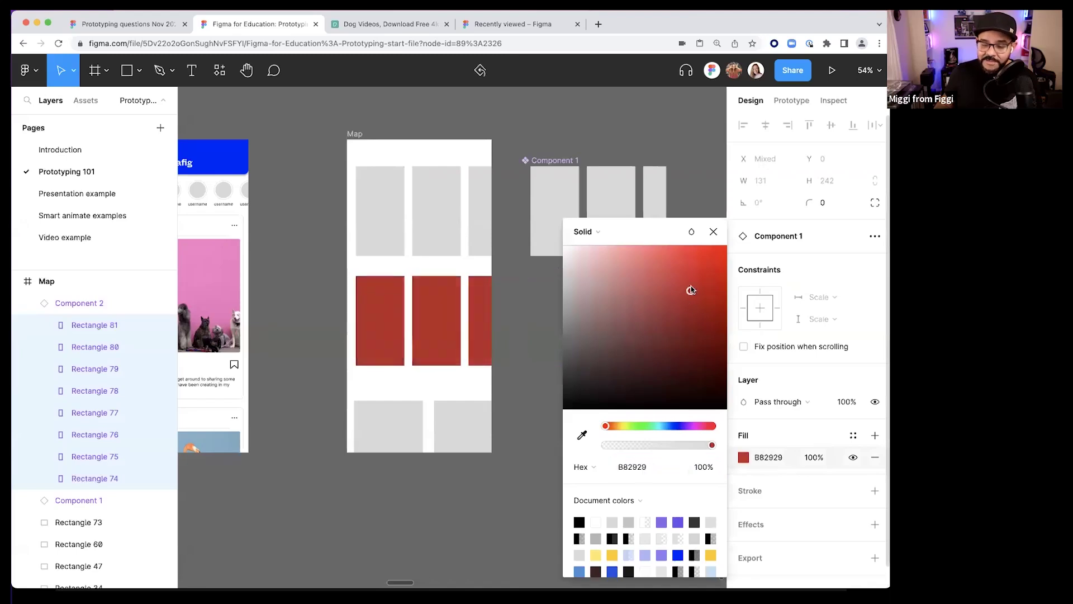
pyautogui.click(561, 414)
# - Preview the Map frame, test scrolling the gray and red rows sideways and the page vertically, and close the preview
pyautogui.hscroll(-1, 450, 231)
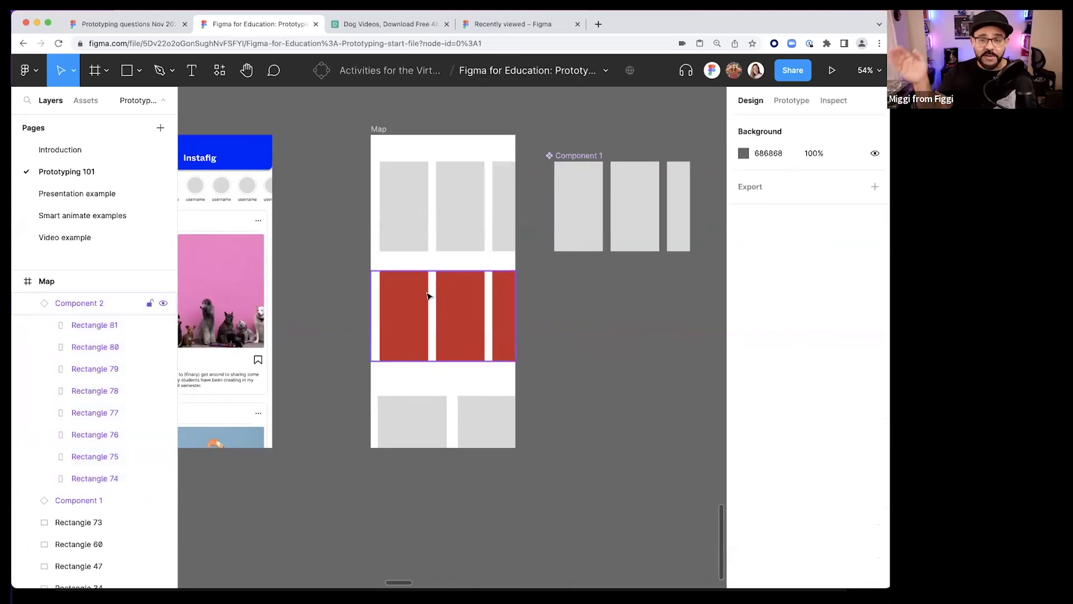
pyautogui.click(378, 129)
pyautogui.click(832, 69)
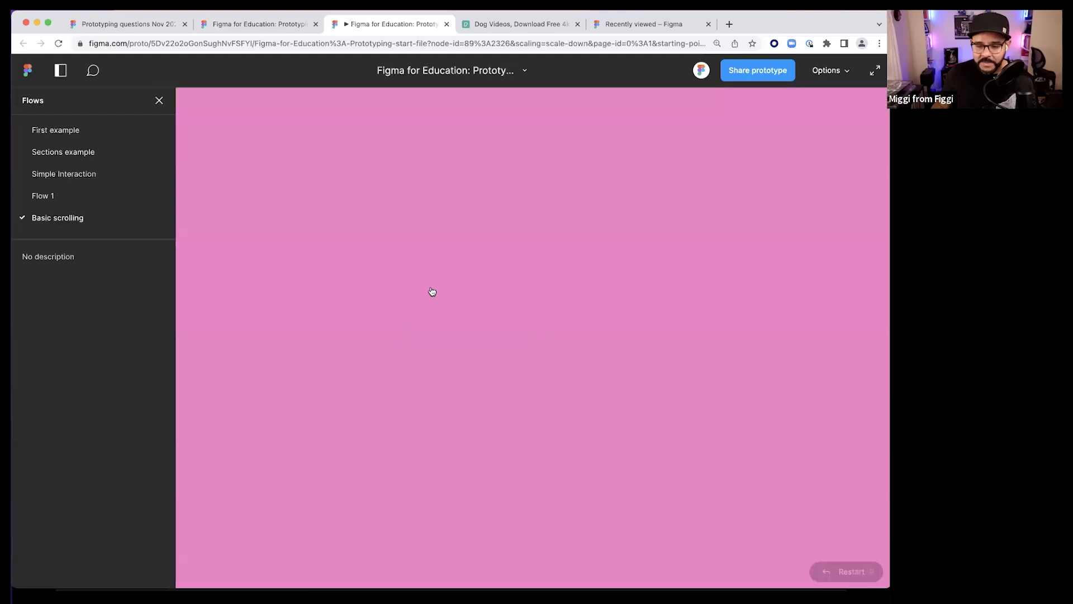
pyautogui.moveTo(565, 244); pyautogui.dragTo(534, 258)
pyautogui.moveTo(562, 364); pyautogui.dragTo(507, 364)
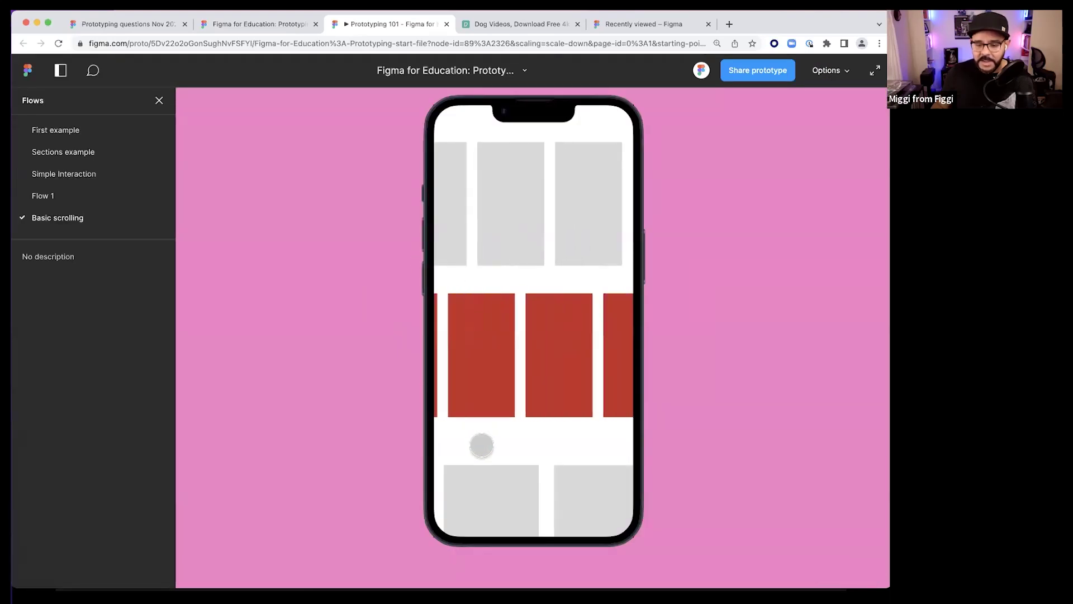
pyautogui.scroll(-5, 479, 445)
pyautogui.scroll(5, 502, 316)
pyautogui.moveTo(515, 287)
pyautogui.mouseDown()
pyautogui.moveTo(565, 328)
pyautogui.moveTo(515, 280)
pyautogui.mouseUp()
pyautogui.press('super+w')
pyautogui.click(546, 302)
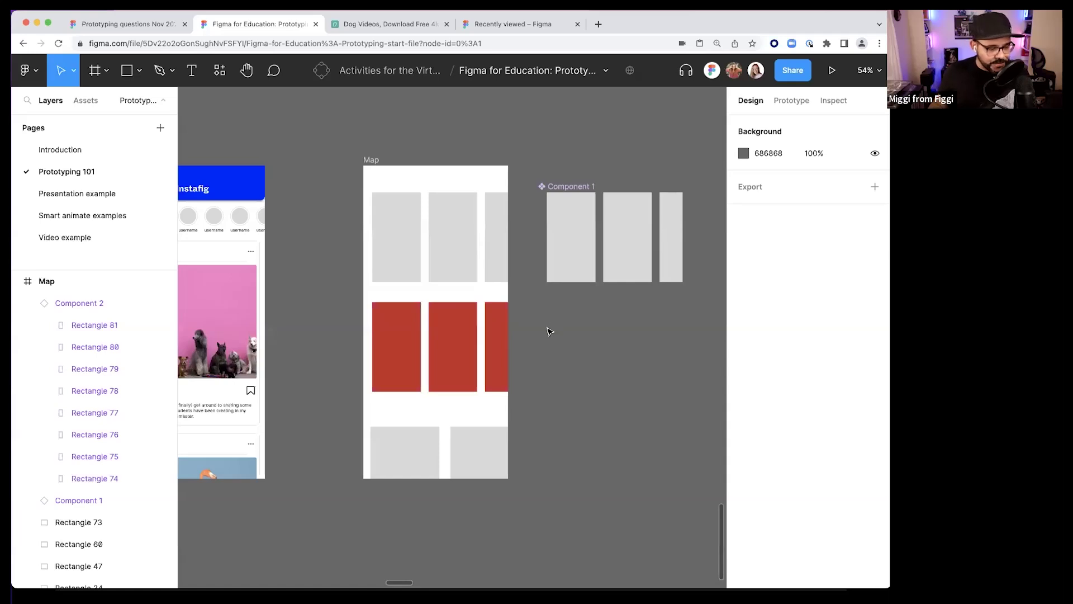
pyautogui.scroll(-3, 515, 330)
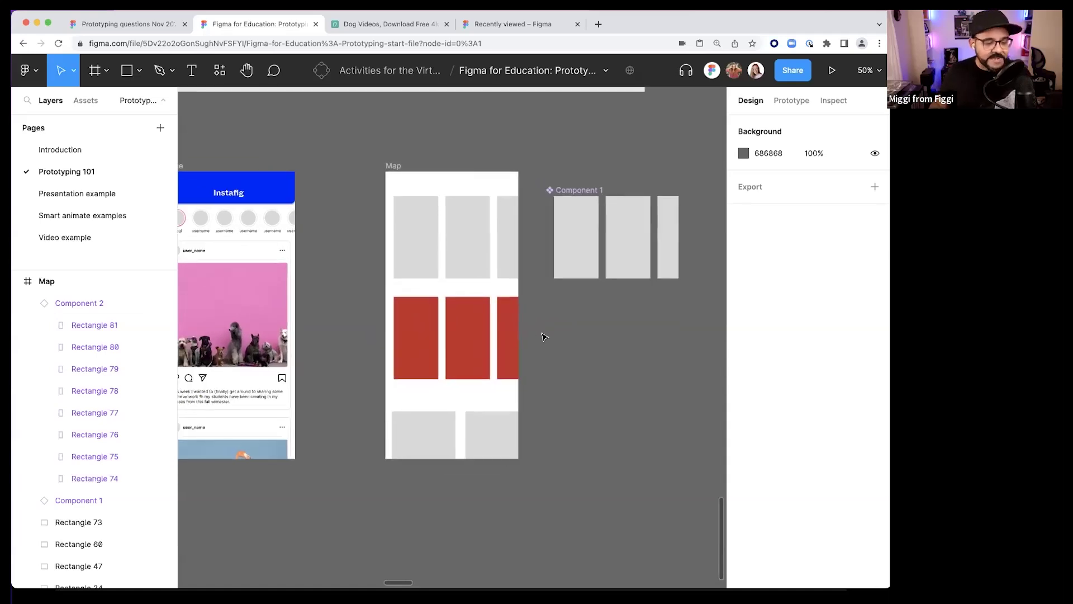
pyautogui.scroll(3, 532, 334)
pyautogui.hscroll(2, 570, 331)
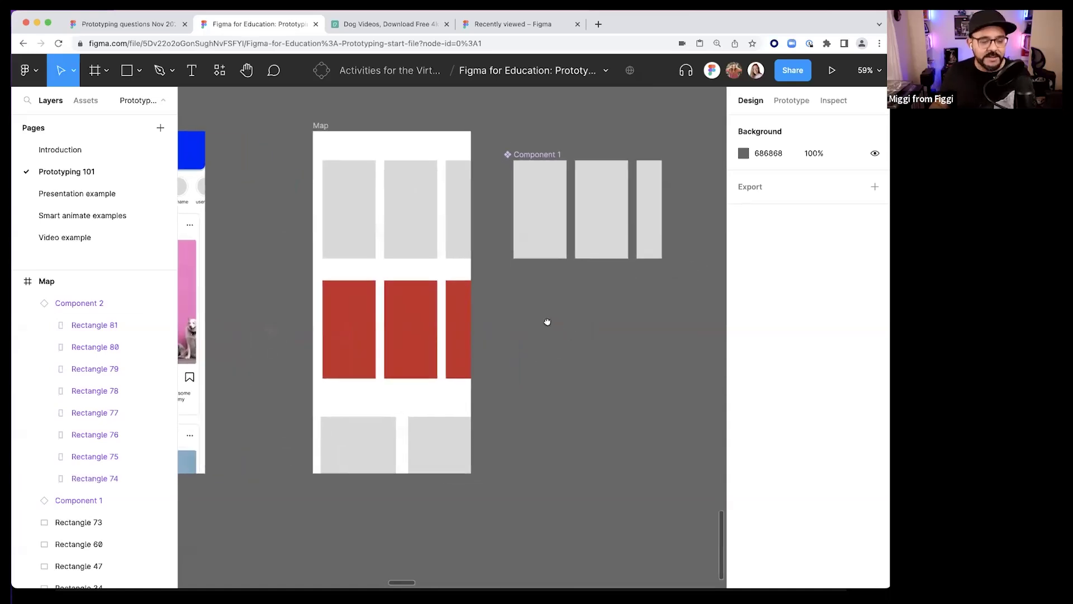
pyautogui.hscroll(-2, 388, 326)
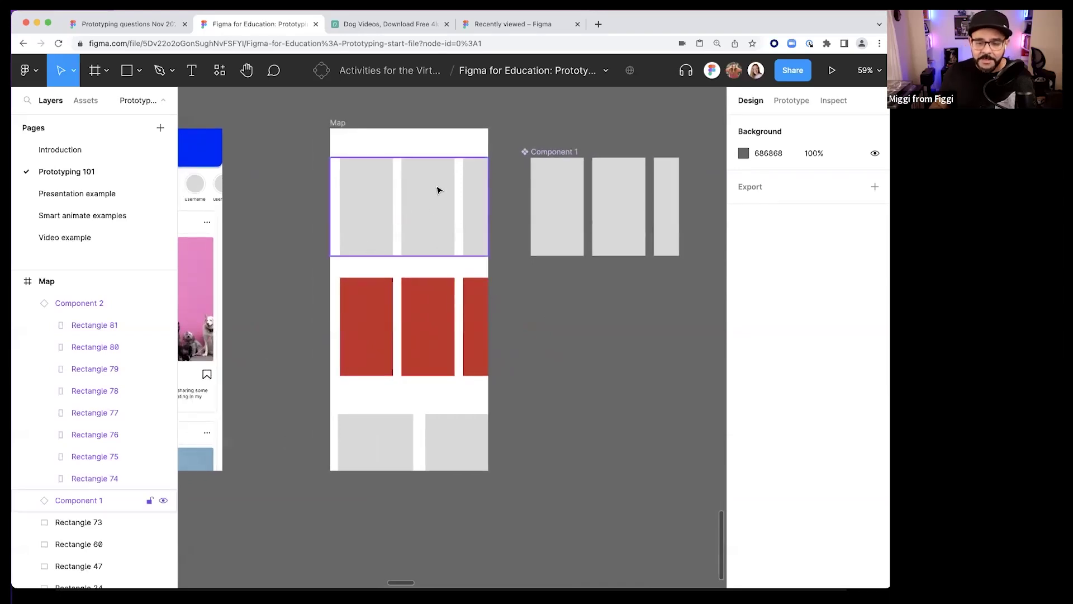
# - Draw a square of about 169 × 169 on the empty canvas below the main Component 1
pyautogui.scroll(-3, 475, 285)
pyautogui.hscroll(5, 474, 285)
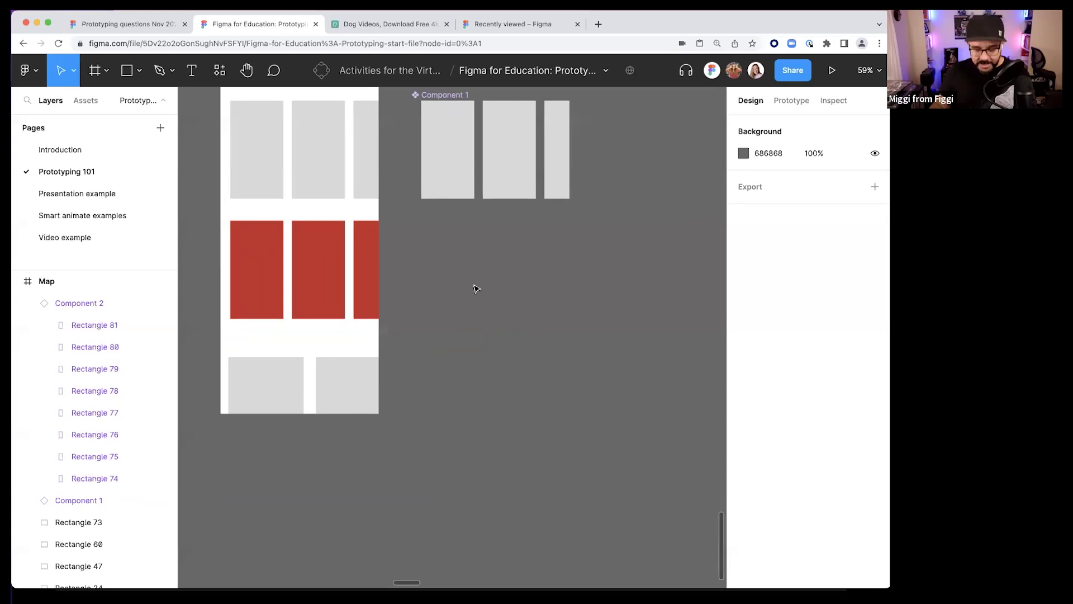
pyautogui.press('r')
pyautogui.moveTo(437, 264); pyautogui.dragTo(506, 331)
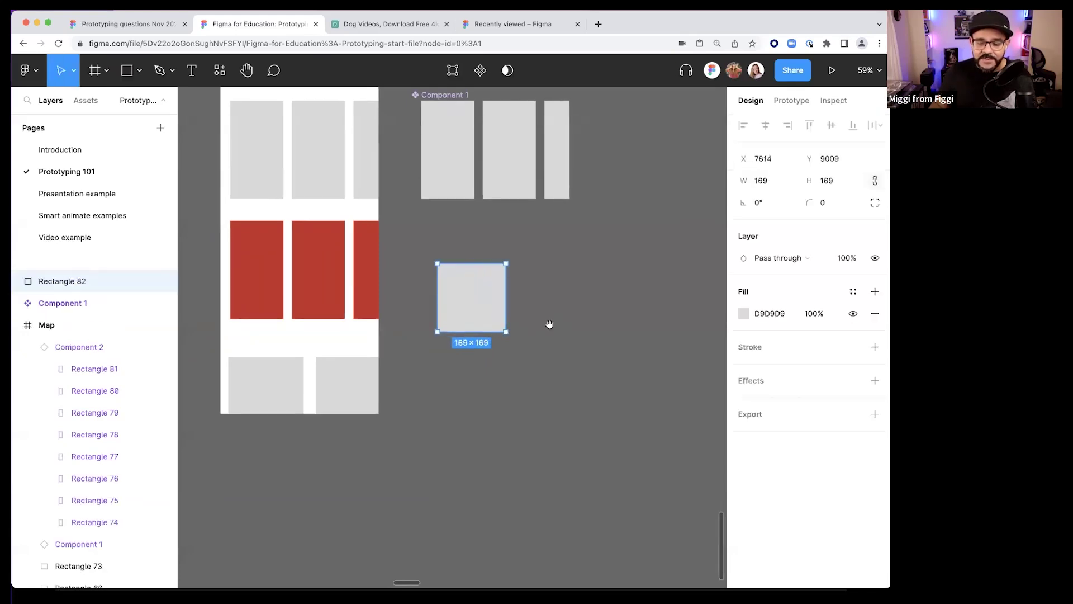
# - Duplicate the square straight down six times at equal spacing to form a vertical column of seven squares
pyautogui.scroll(-1, 548, 324)
pyautogui.hscroll(-1, 548, 324)
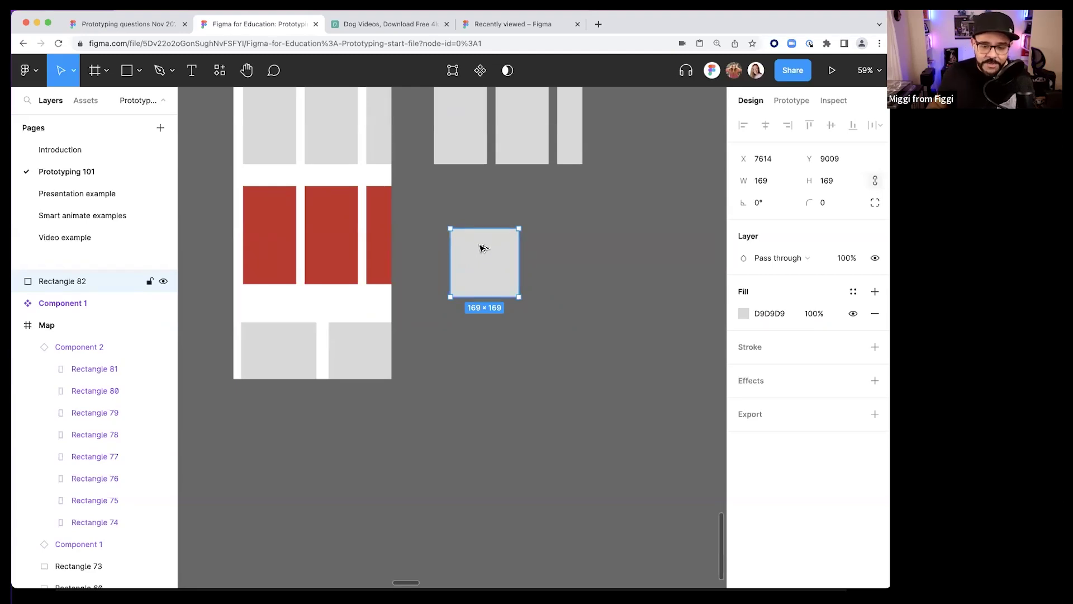
pyautogui.moveTo(482, 246); pyautogui.dragTo(482, 331)
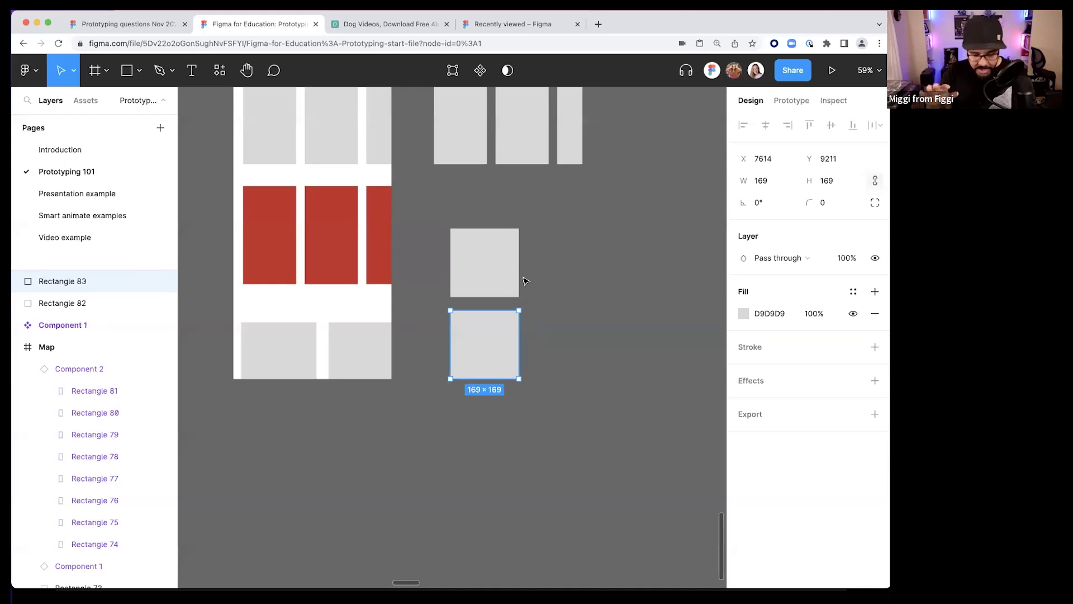
pyautogui.hotkey('ctrl', 'd')
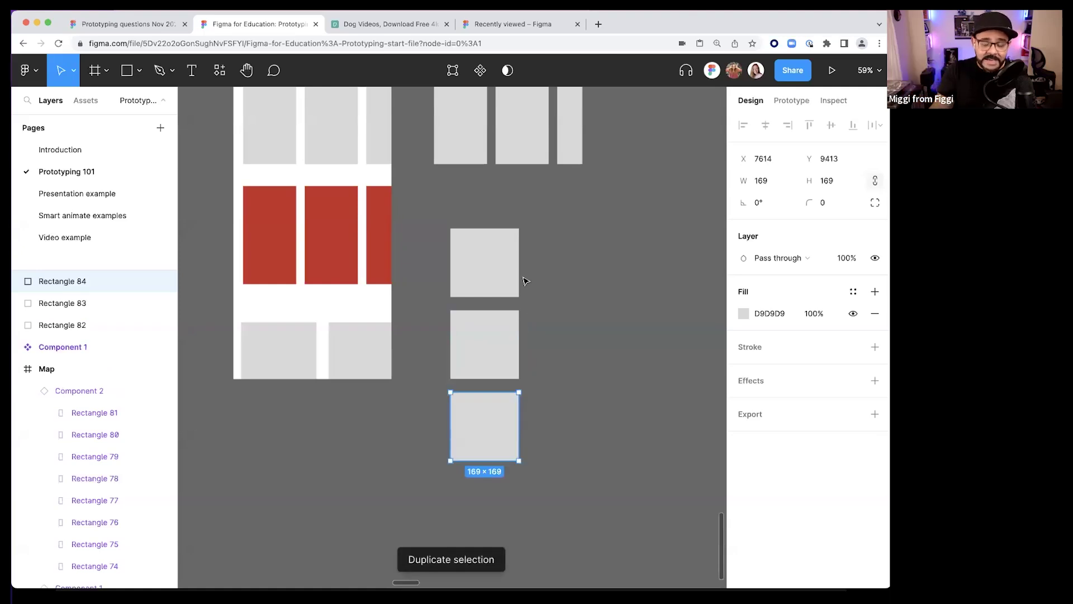
pyautogui.hotkey('ctrl', 'd')
pyautogui.hotkey('ctrl', 'd')
pyautogui.hotkey('ctrl', 'd')
pyautogui.scroll(-3, 526, 281)
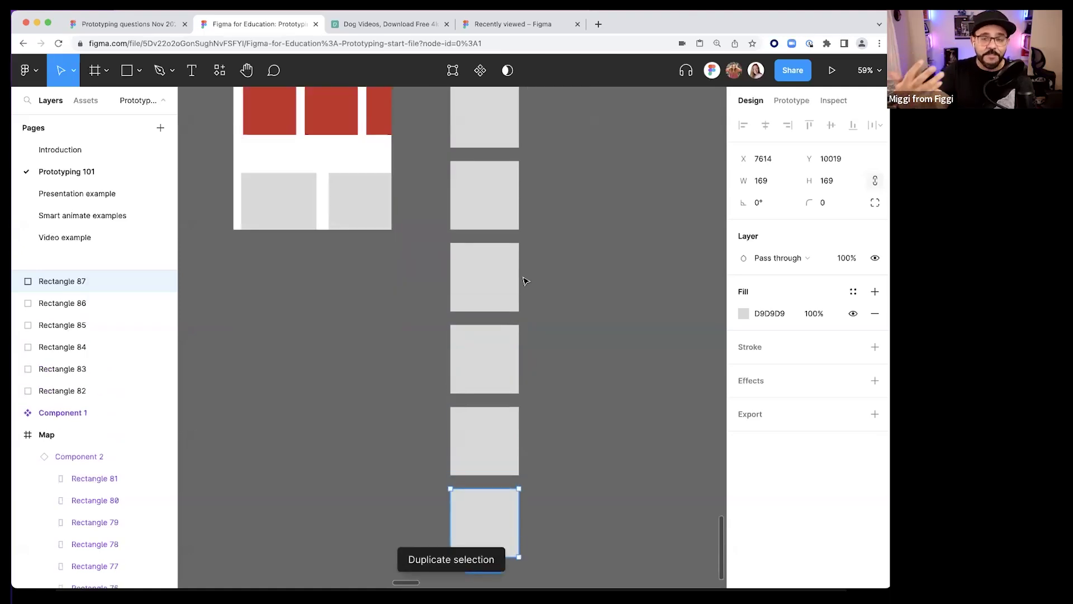
pyautogui.hotkey('ctrl', 'd')
# - Delete the six duplicated squares, keeping only the original at the top of the column
pyautogui.scroll(-2, 526, 281)
pyautogui.scroll(-4, 525, 280)
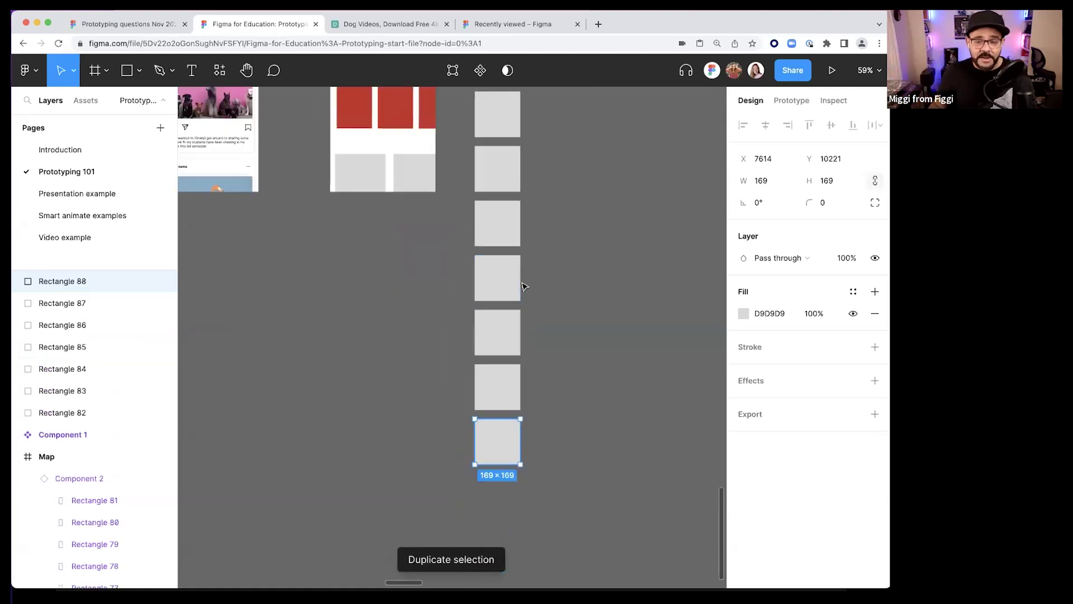
pyautogui.moveTo(506, 245); pyautogui.dragTo(464, 518)
pyautogui.press('Delete')
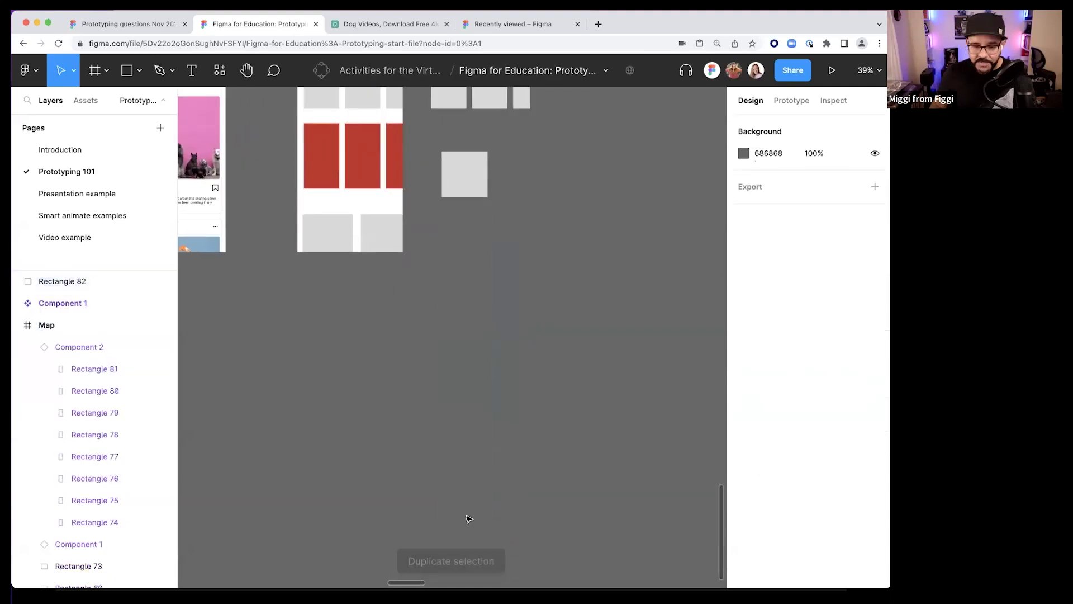
# - Duplicate the square rightwards at equal spacing to form a horizontal row of five squares
pyautogui.scroll(5, 481, 170)
pyautogui.click(411, 248)
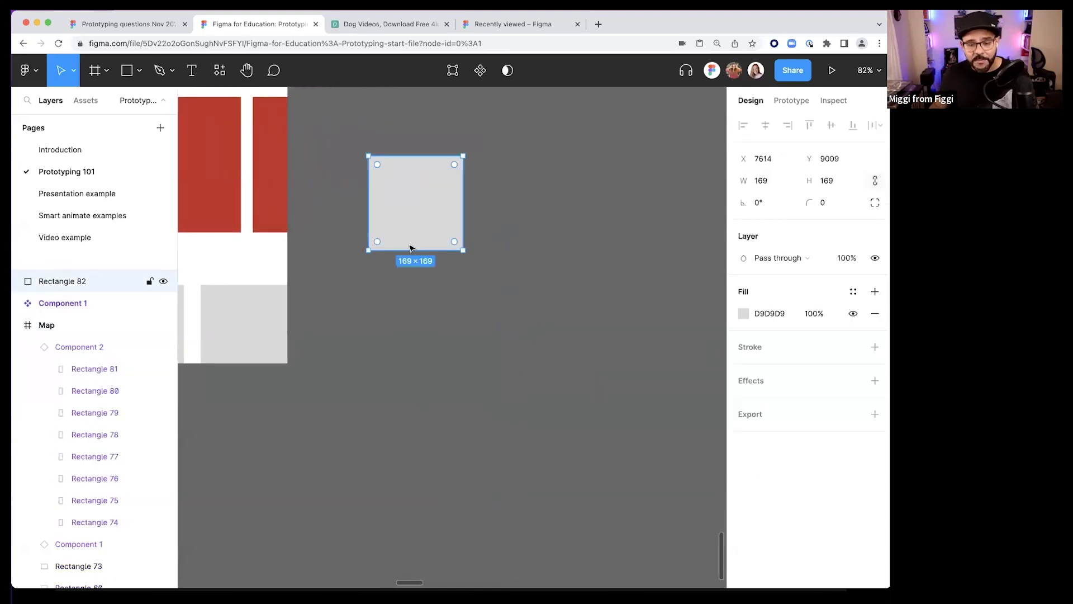
pyautogui.moveTo(410, 232); pyautogui.dragTo(518, 232)
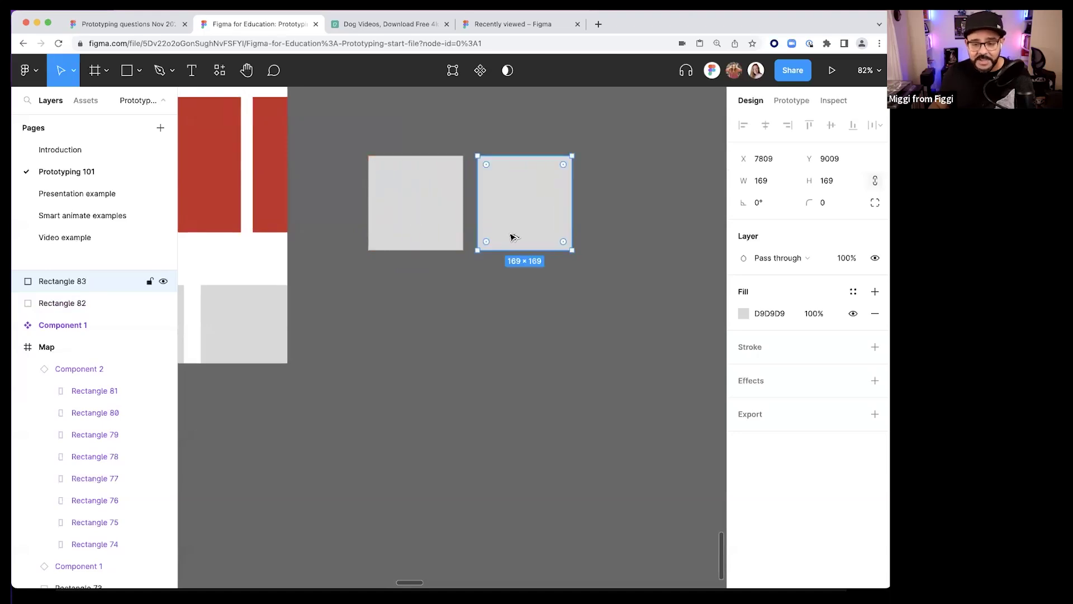
pyautogui.press('super+d')
pyautogui.press('super+d')
pyautogui.press('super+d')
pyautogui.press('super+d')
pyautogui.hscroll(3, 463, 292)
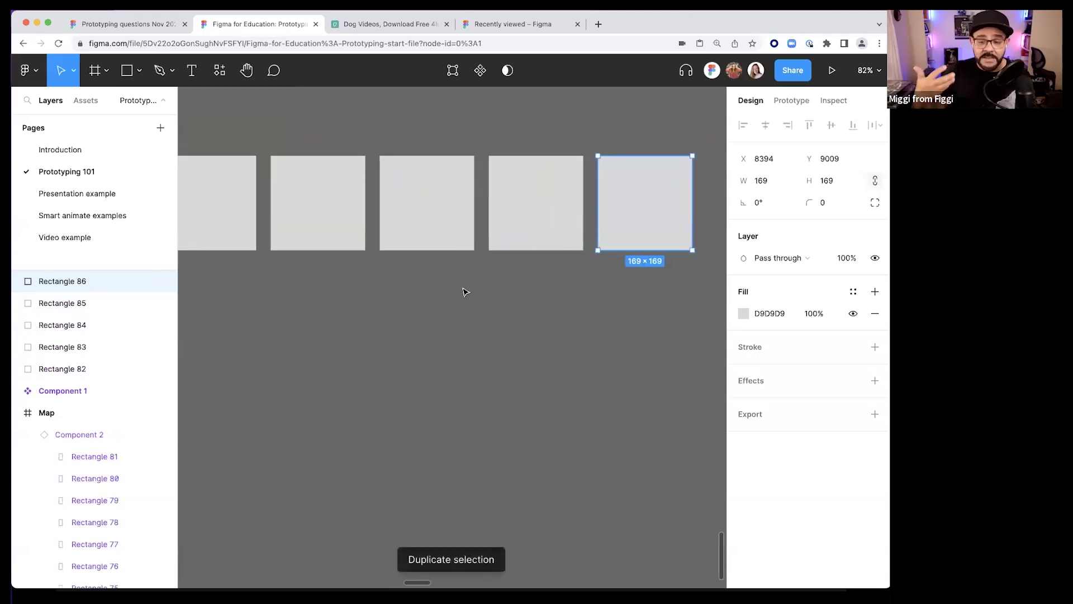
# - Delete the whole row of squares below the main Component 1, including the original square
pyautogui.scroll(-2, 464, 316)
pyautogui.scroll(-5, 464, 316)
pyautogui.moveTo(639, 356); pyautogui.dragTo(349, 258)
pyautogui.press('Delete')
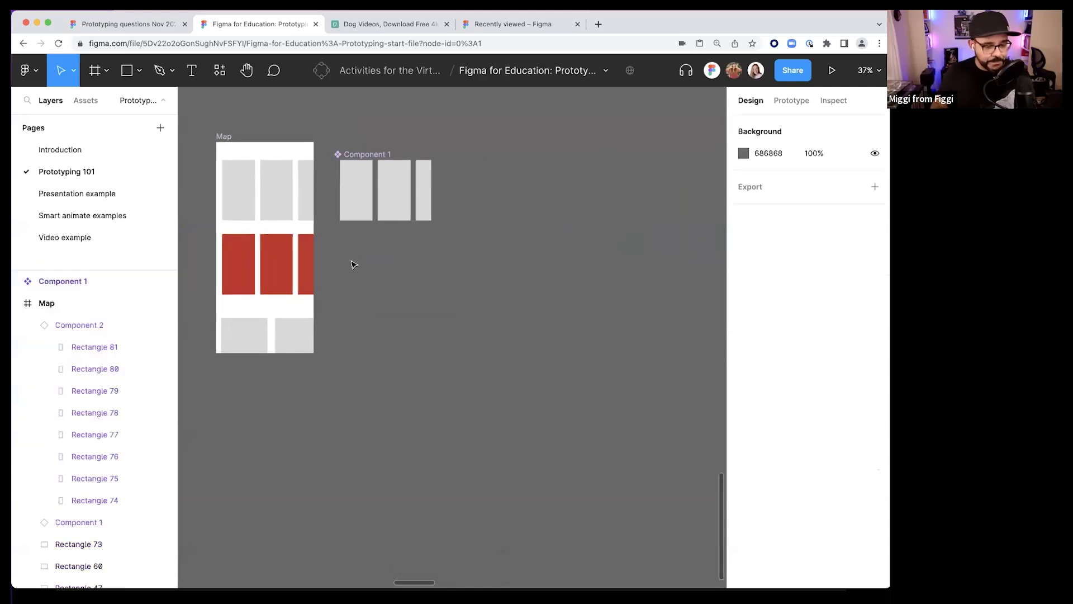
# - Look over the Scrolling section, then examine the Transitions section with its Transition start and Transition end frames
pyautogui.scroll(3, 407, 226)
pyautogui.scroll(-5, 412, 276)
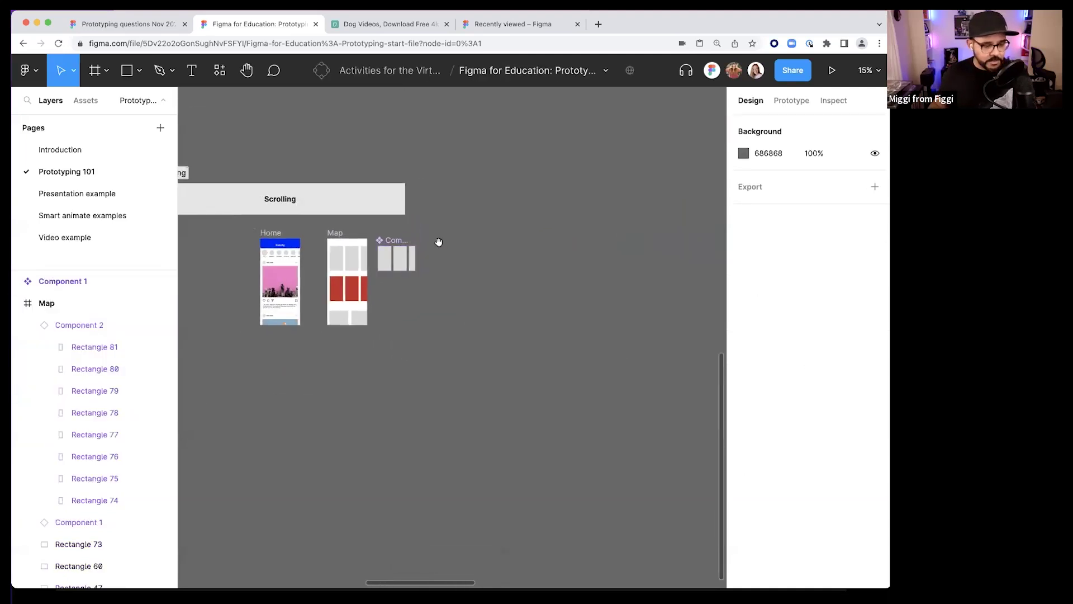
pyautogui.scroll(5, 438, 242)
pyautogui.scroll(2, 421, 292)
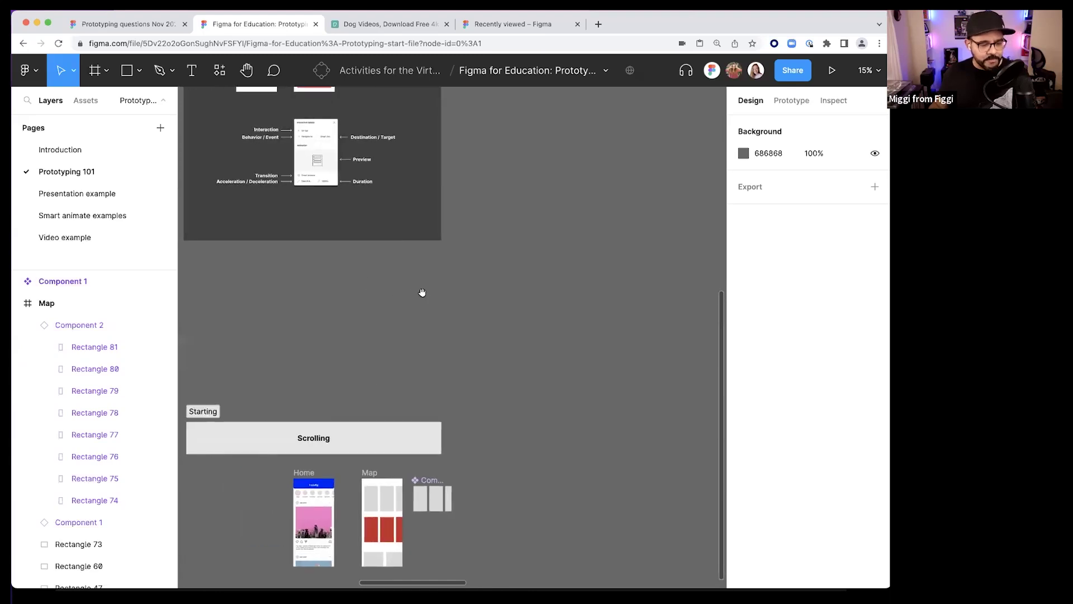
pyautogui.scroll(-4, 419, 276)
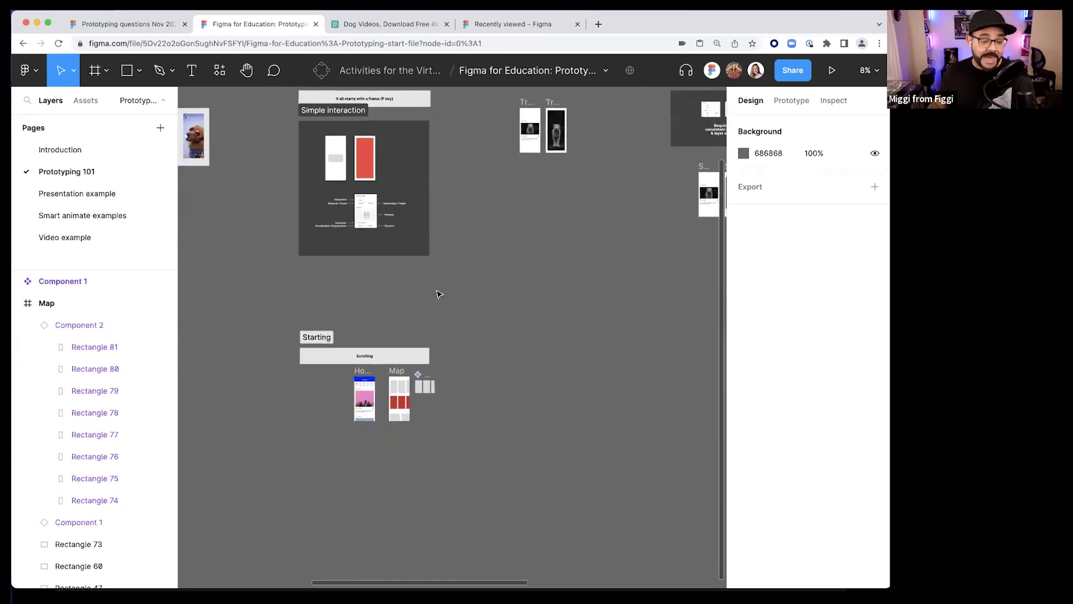
pyautogui.moveTo(430, 300); pyautogui.dragTo(406, 339)
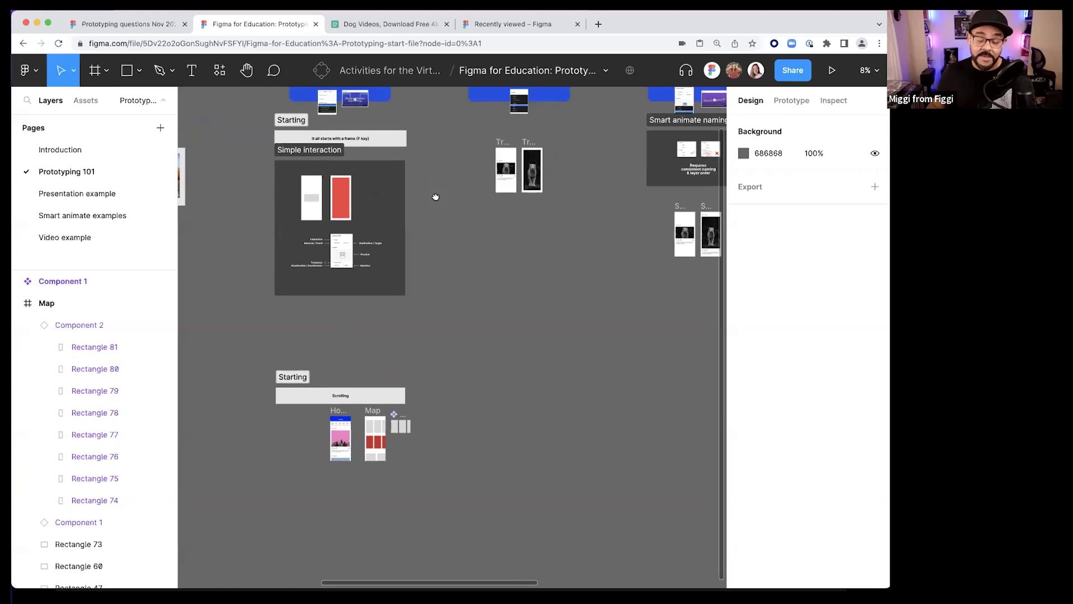
pyautogui.scroll(3, 435, 197)
pyautogui.scroll(5, 462, 228)
pyautogui.hscroll(2, 425, 252)
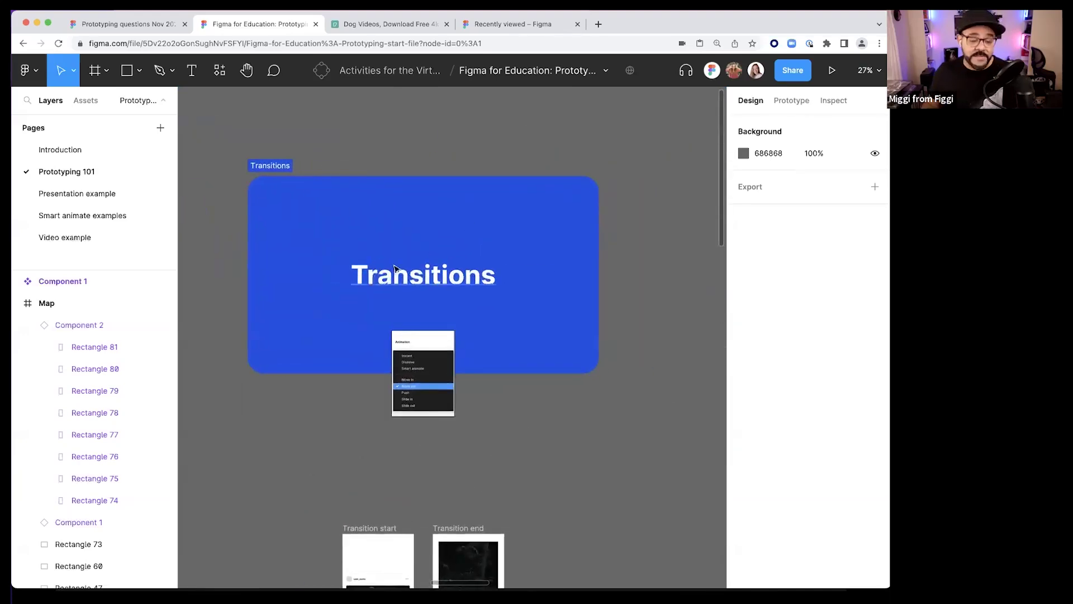
pyautogui.scroll(1, 394, 268)
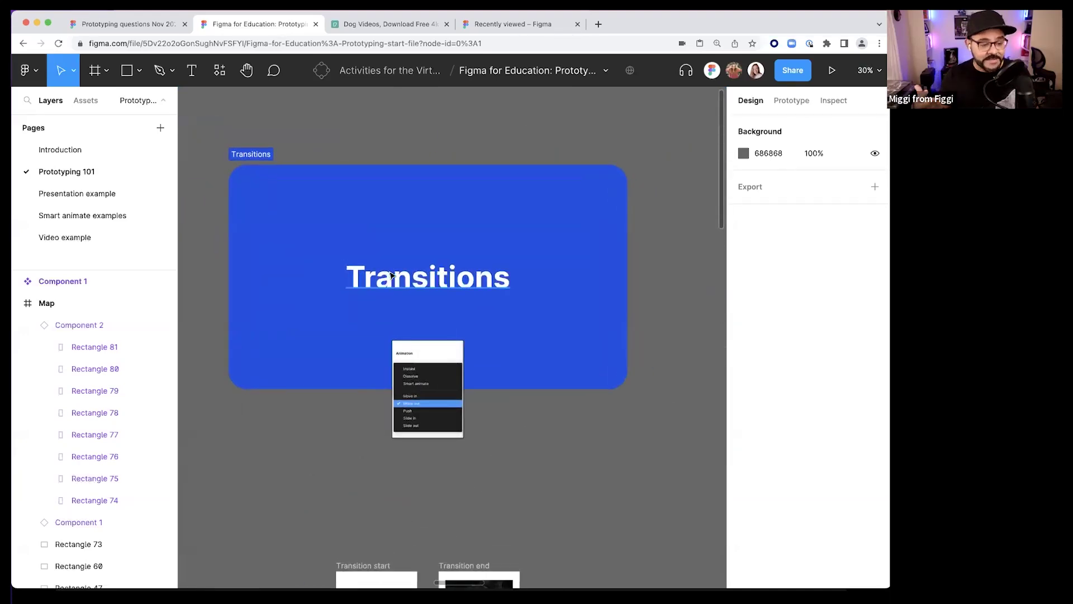
pyautogui.scroll(-2, 375, 295)
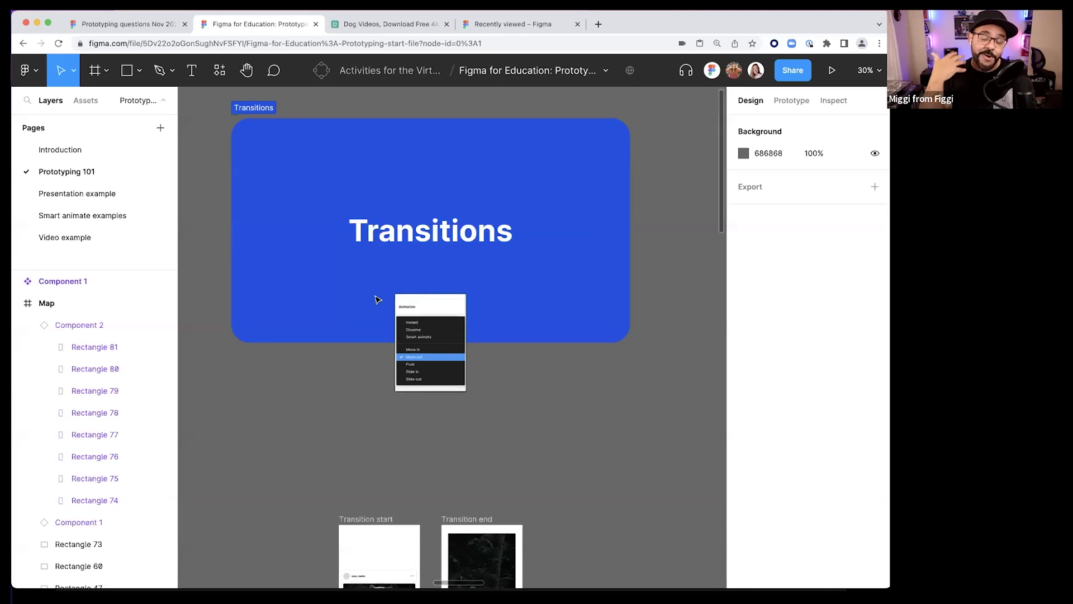
pyautogui.scroll(-2, 368, 310)
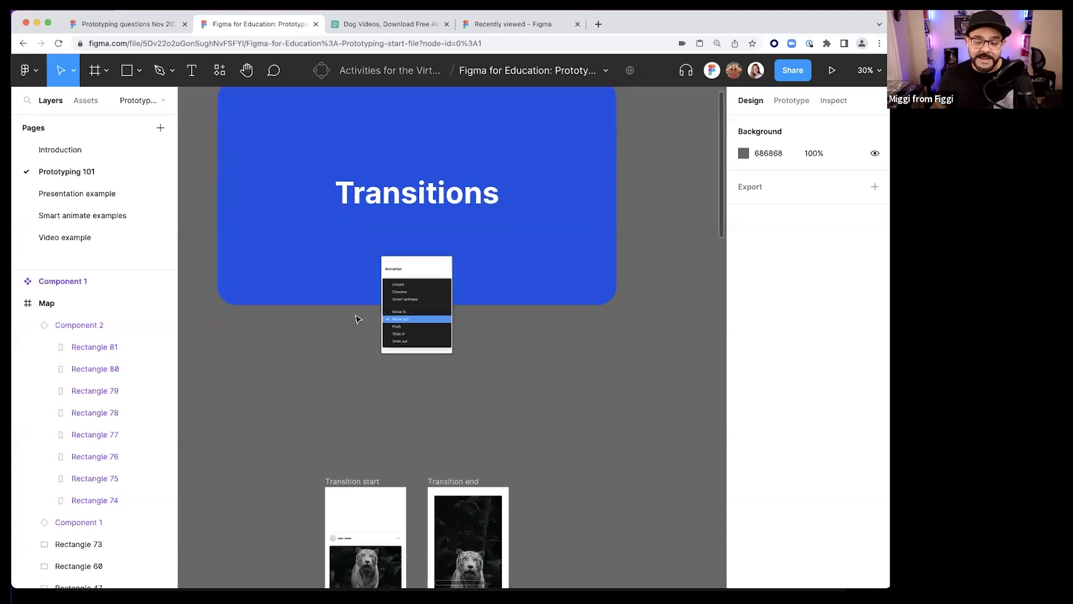
pyautogui.scroll(-6, 371, 371)
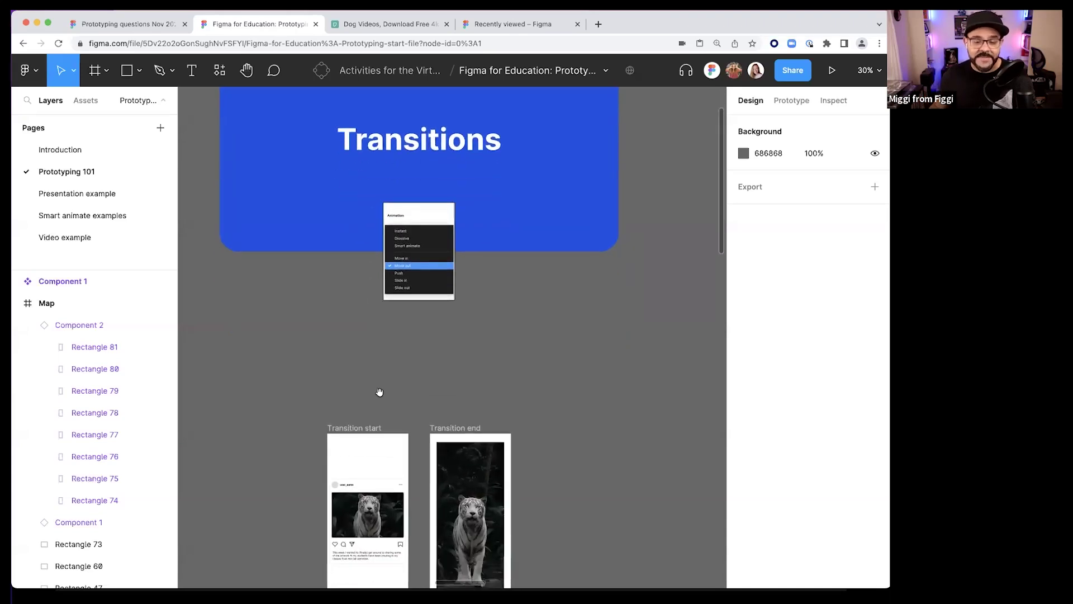
pyautogui.scroll(3, 386, 282)
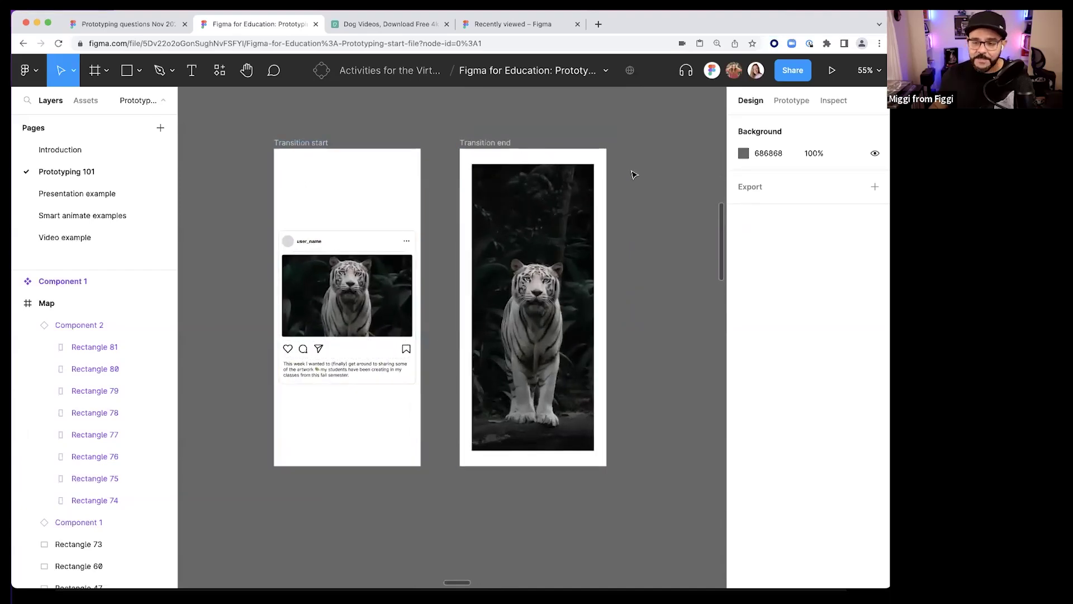
# - Change the prototype preview background colour to the blue-violet 7A7FFF
pyautogui.click(785, 105)
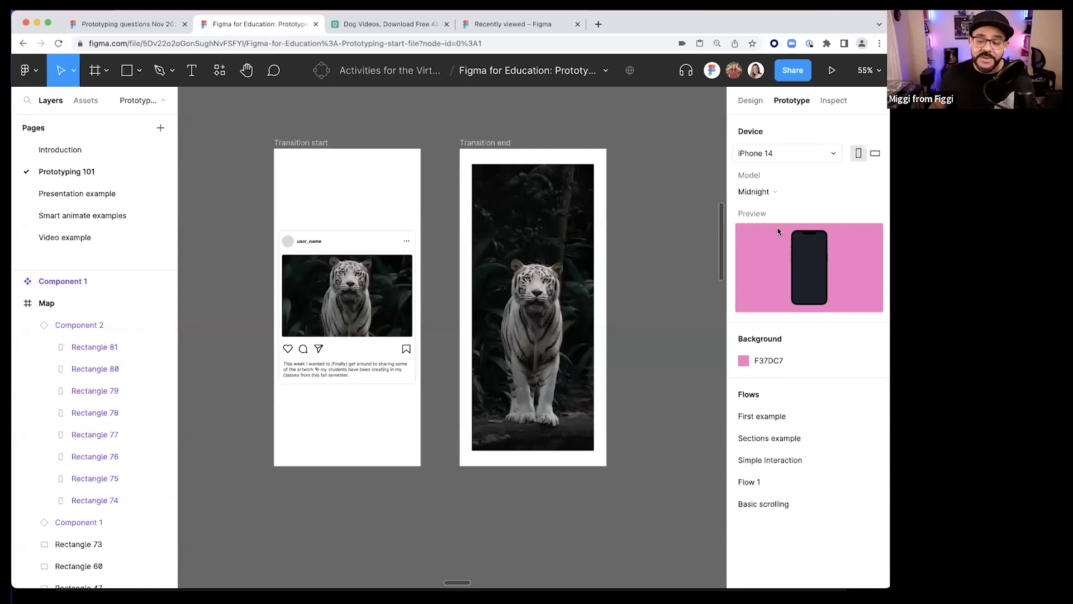
pyautogui.click(744, 360)
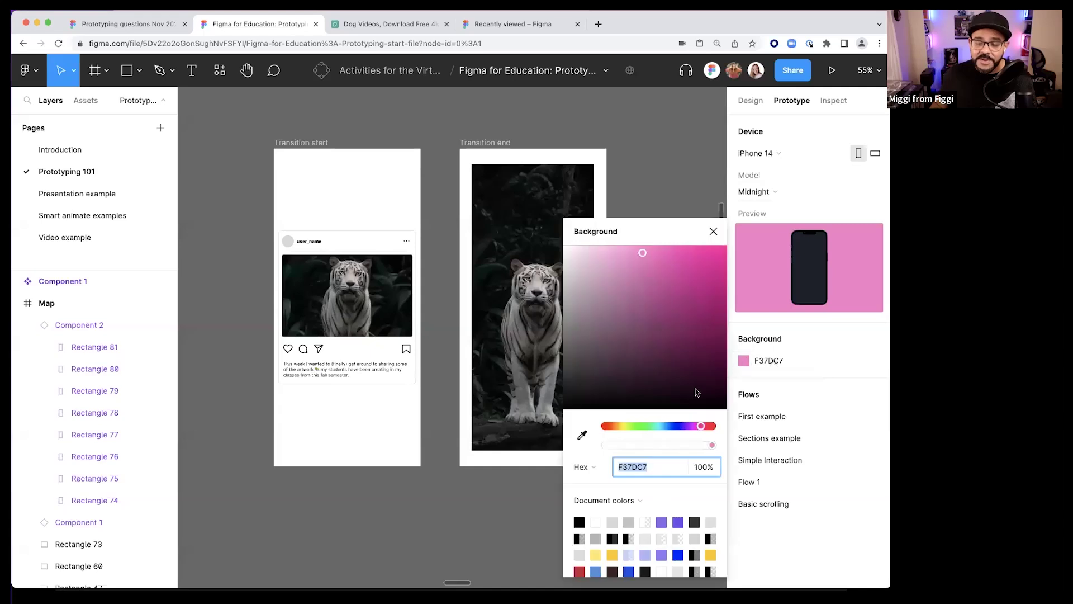
pyautogui.moveTo(704, 425); pyautogui.dragTo(676, 426)
pyautogui.moveTo(657, 262); pyautogui.dragTo(648, 246)
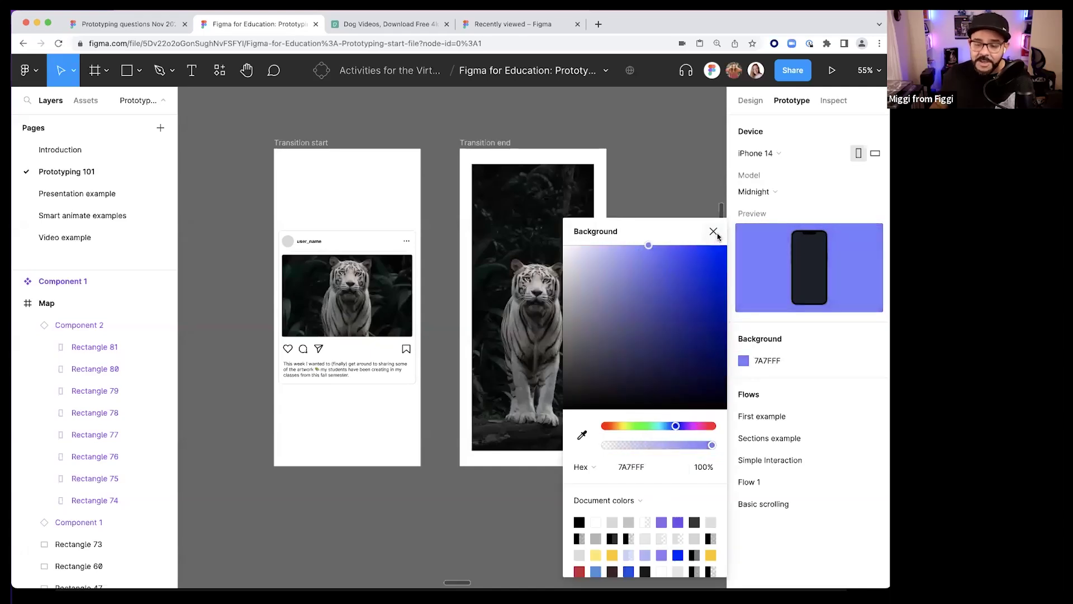
pyautogui.click(714, 232)
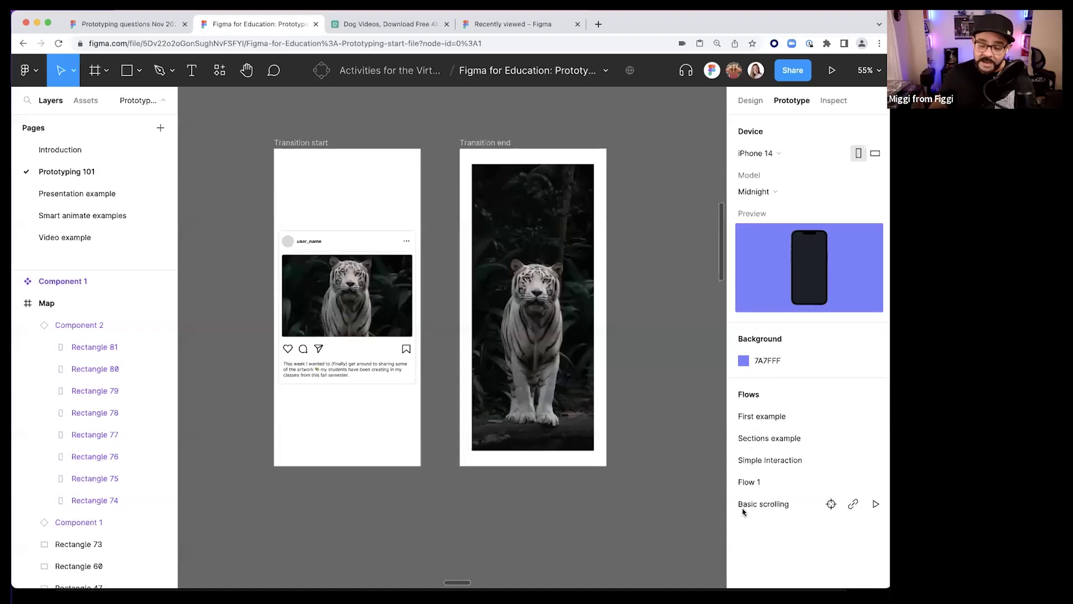
# - Rename the flow "Flow 1" to "Insta fig"
pyautogui.click(749, 482)
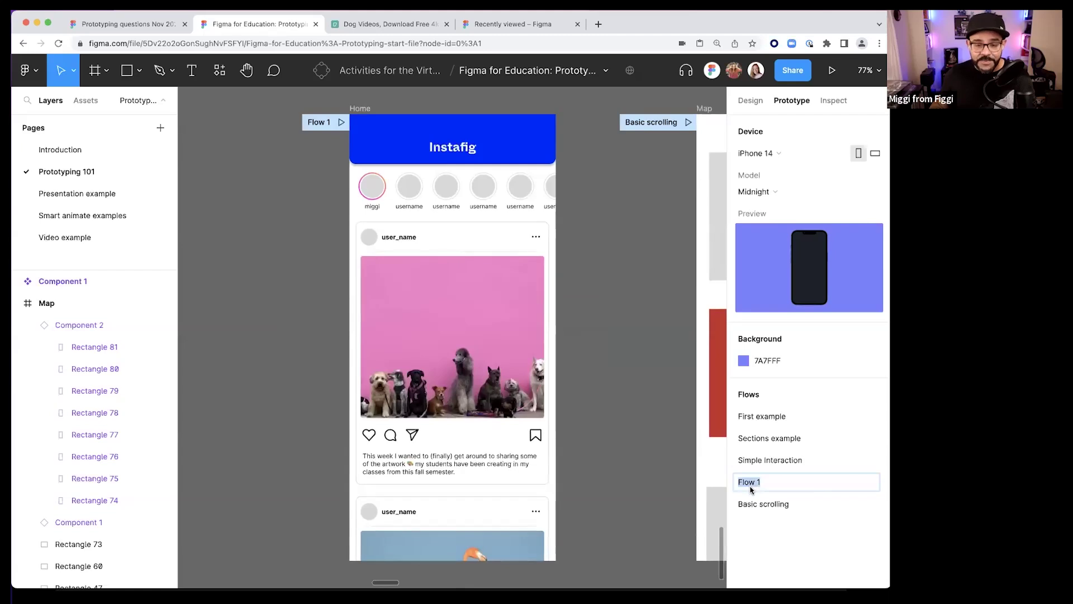
pyautogui.press('BackSpace')
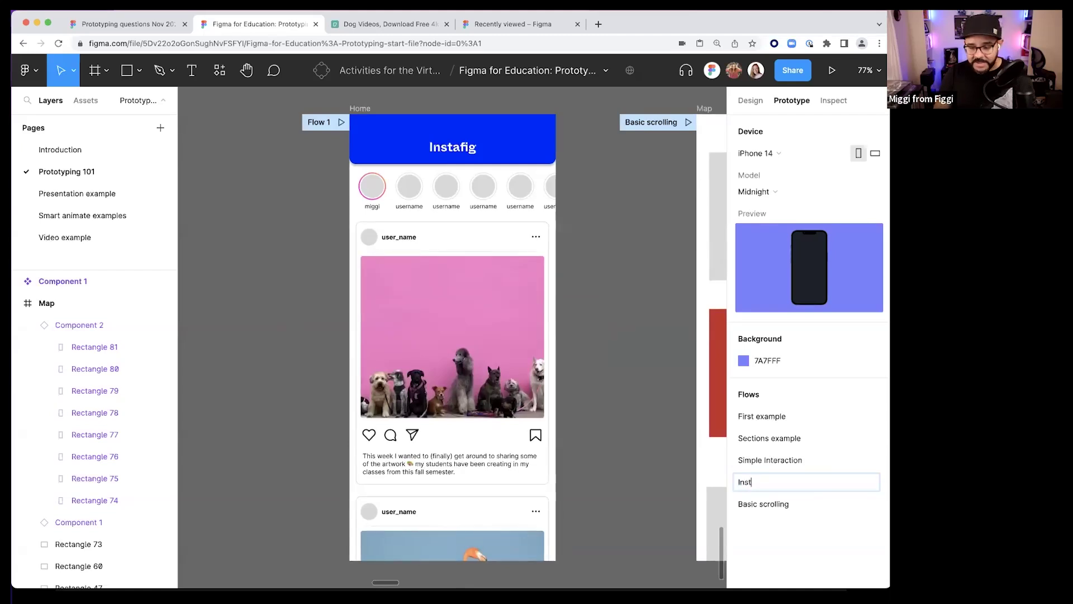
pyautogui.write('Insta fig')
pyautogui.press('Return')
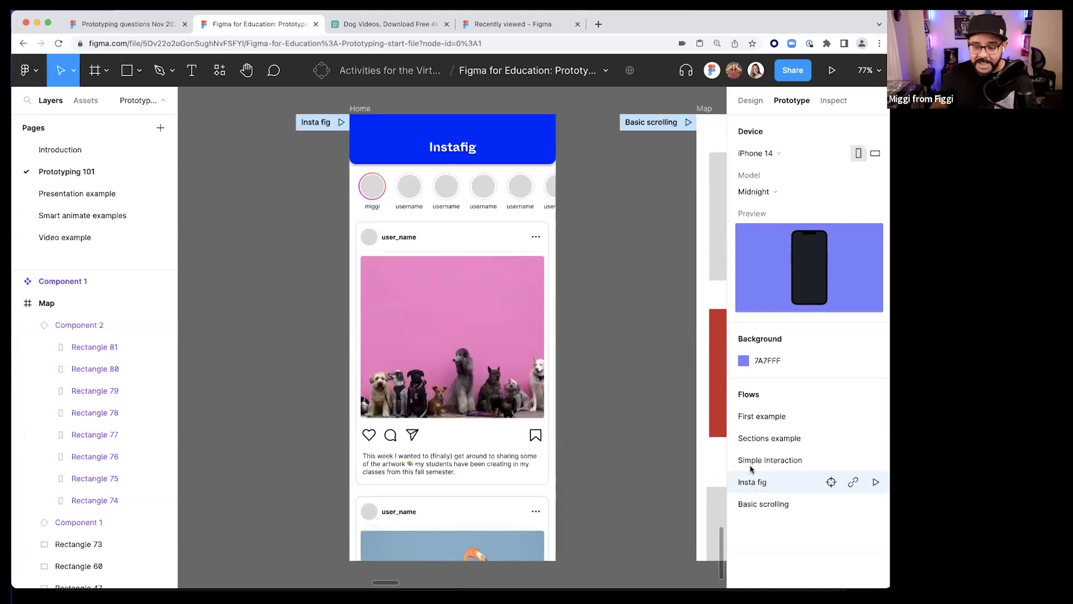
# - Locate the starting frame of the Basic scrolling flow, then return to the Transition frames with nothing selected
pyautogui.click(745, 417)
pyautogui.click(733, 504)
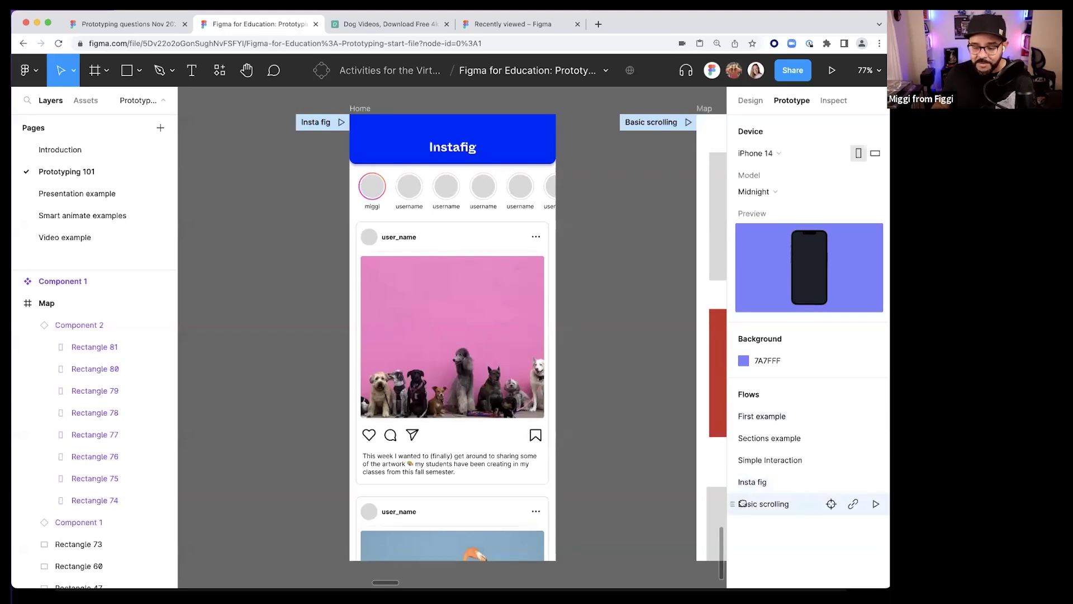
pyautogui.click(830, 504)
pyautogui.scroll(-5, 611, 410)
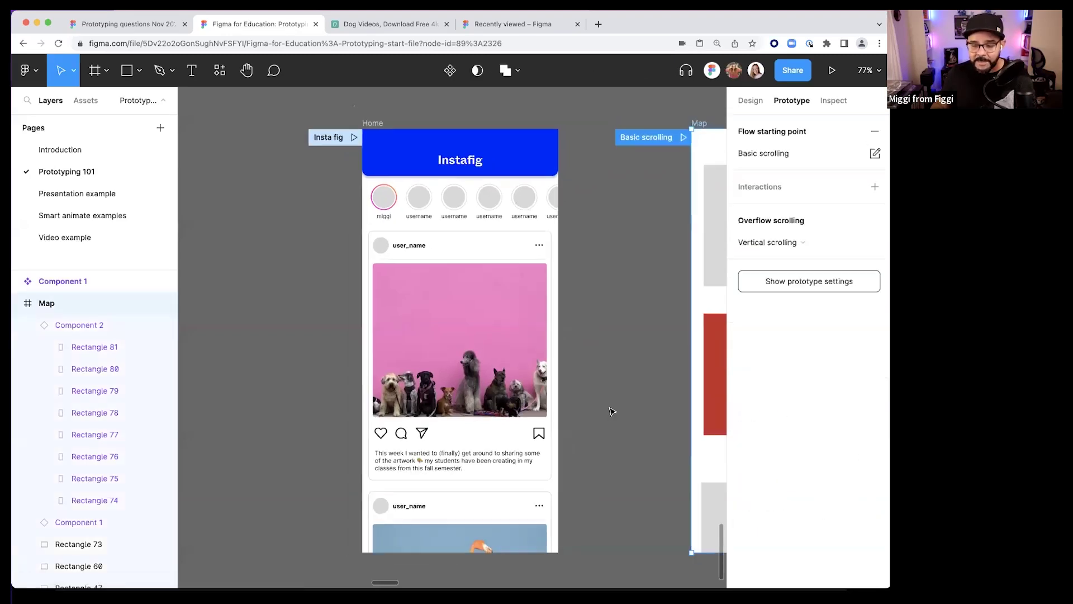
pyautogui.hscroll(5, 494, 337)
pyautogui.scroll(-5, 557, 247)
pyautogui.scroll(-1, 558, 247)
pyautogui.moveTo(673, 143); pyautogui.dragTo(443, 379)
pyautogui.scroll(10, 414, 261)
pyautogui.moveTo(464, 187); pyautogui.dragTo(449, 151)
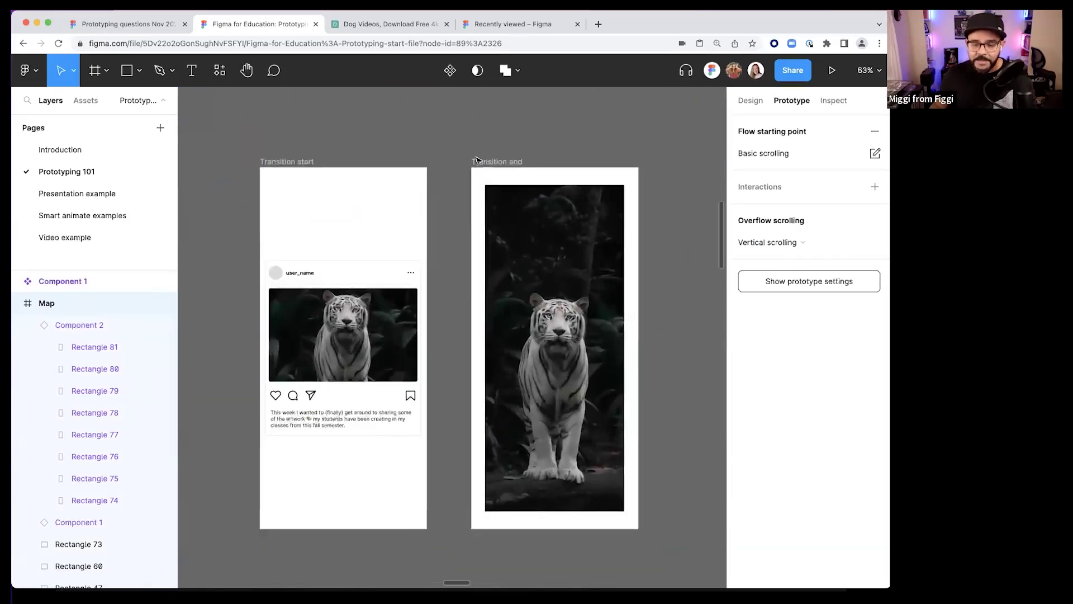
pyautogui.press('Escape')
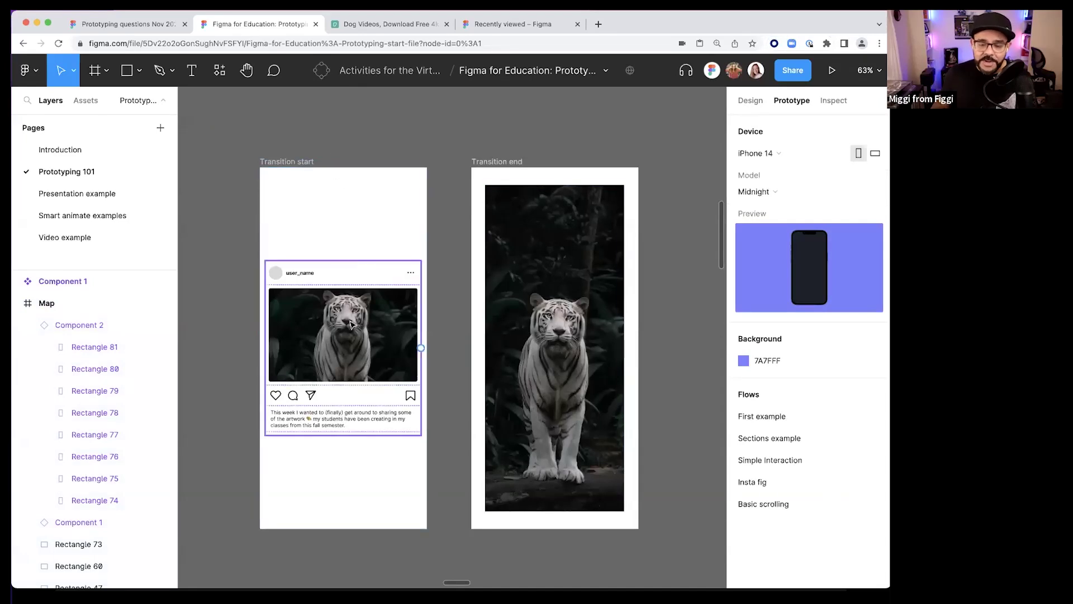
# - Examine the annotated Interaction details diagram in the Simple interaction section, then return to the Transition frames
pyautogui.keyDown('ctrl'); pyautogui.scroll(-5, 340, 239); pyautogui.keyUp('ctrl')
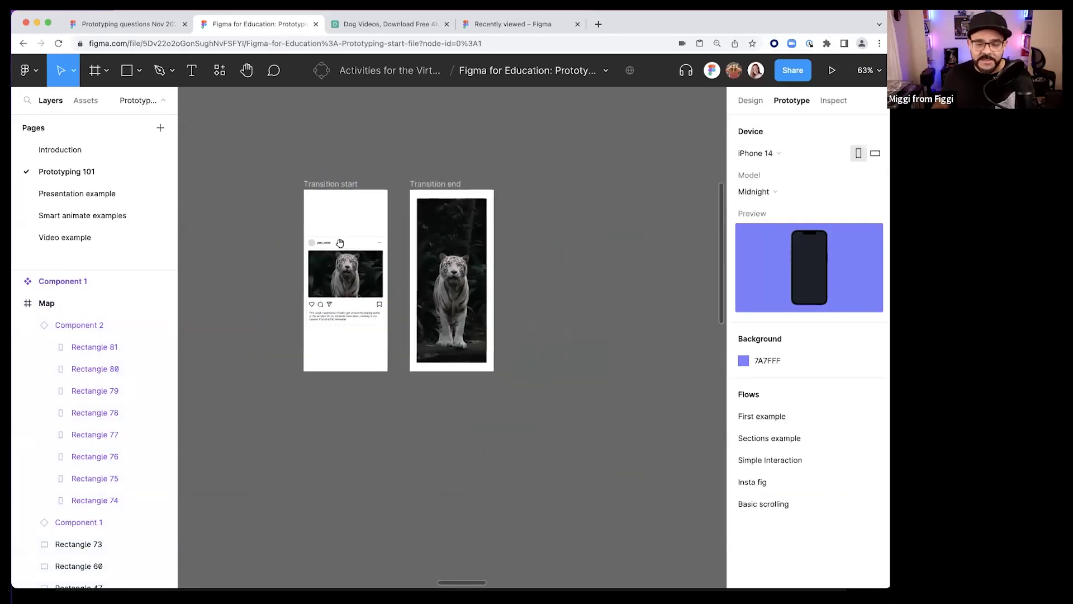
pyautogui.hscroll(-10, 467, 299)
pyautogui.scroll(-5, 425, 315)
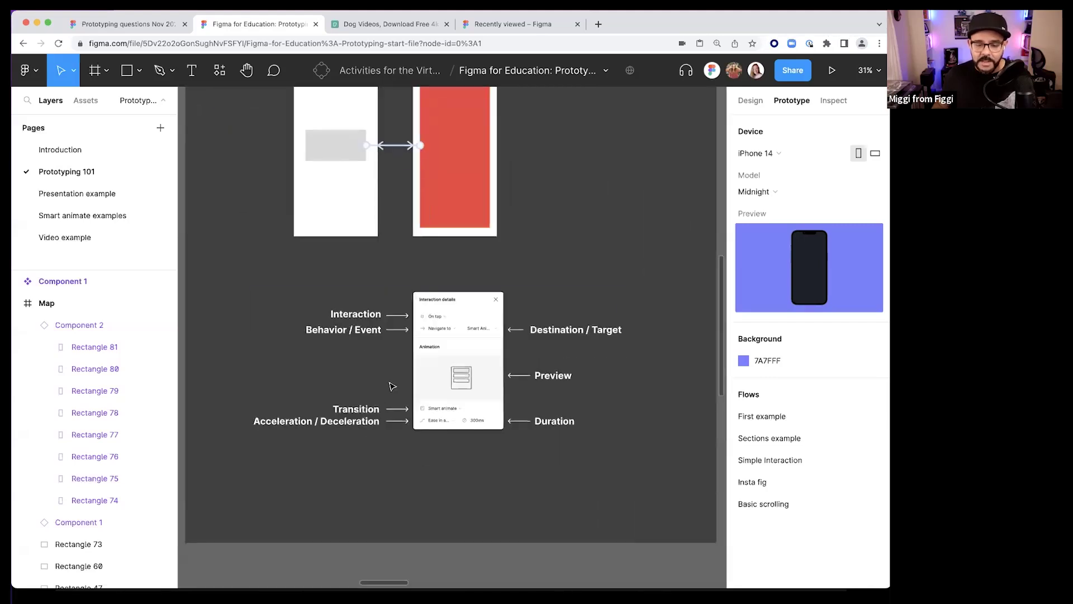
pyautogui.keyDown('ctrl'); pyautogui.scroll(5, 419, 392); pyautogui.keyUp('ctrl')
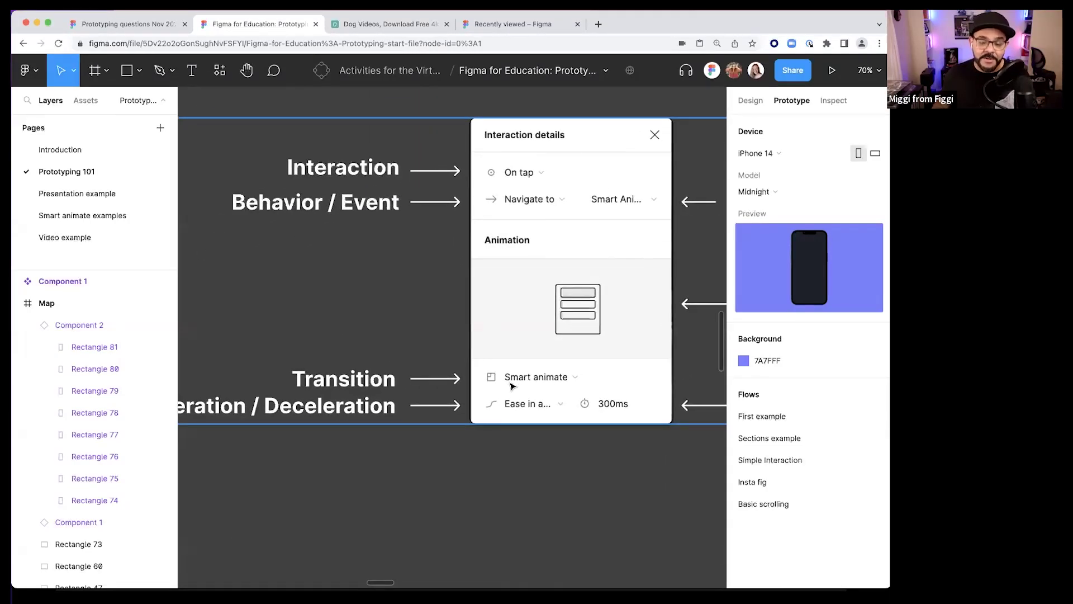
pyautogui.keyDown('ctrl'); pyautogui.scroll(5, 525, 382); pyautogui.keyUp('ctrl')
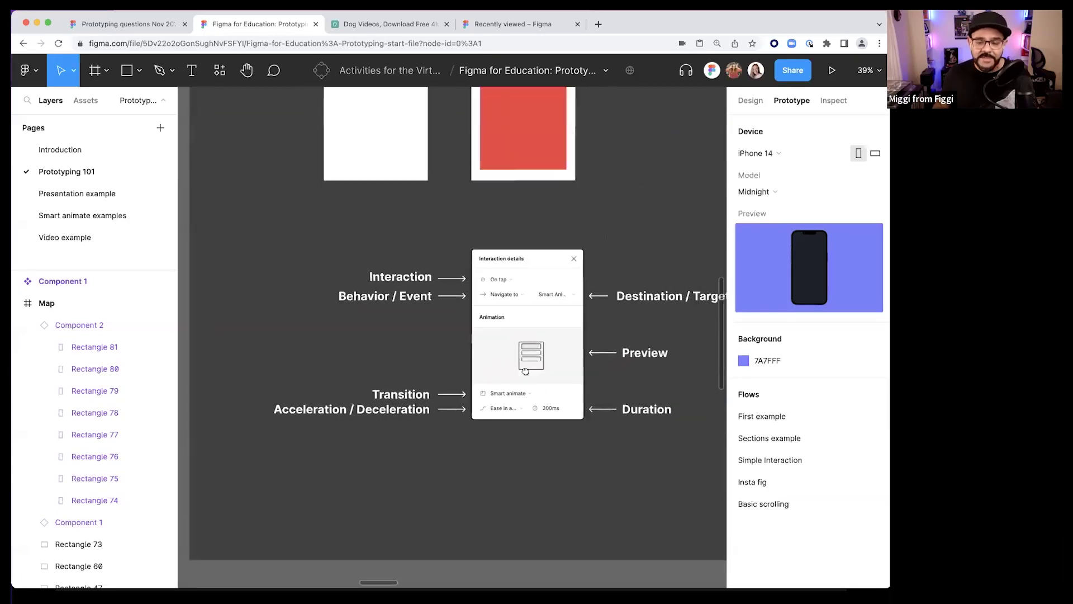
pyautogui.scroll(-10, 350, 378)
pyautogui.hscroll(5, 414, 393)
pyautogui.scroll(-3, 414, 393)
pyautogui.hscroll(5, 414, 393)
pyautogui.keyDown('ctrl'); pyautogui.scroll(3, 341, 171); pyautogui.keyUp('ctrl')
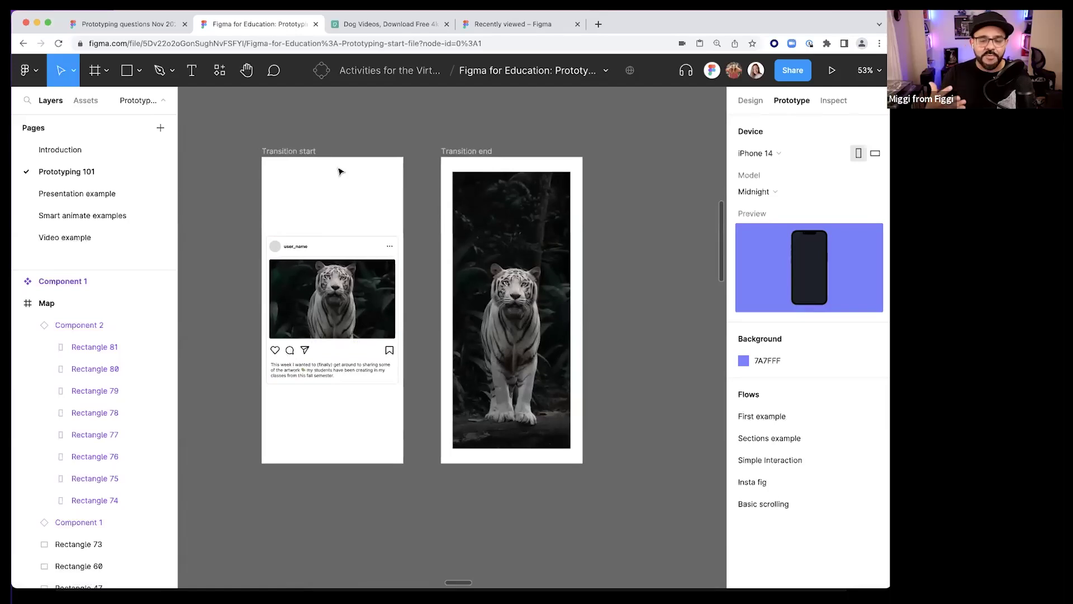
# - Delete the tiger social post from the Transition start frame
pyautogui.click(333, 295)
pyautogui.click(333, 295)
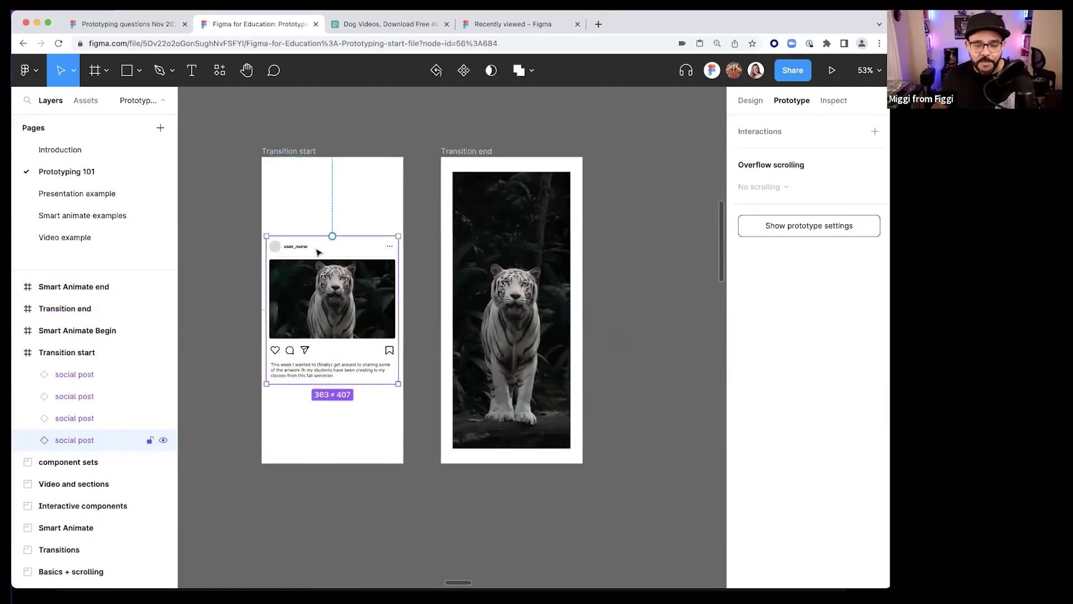
pyautogui.doubleClick(302, 297)
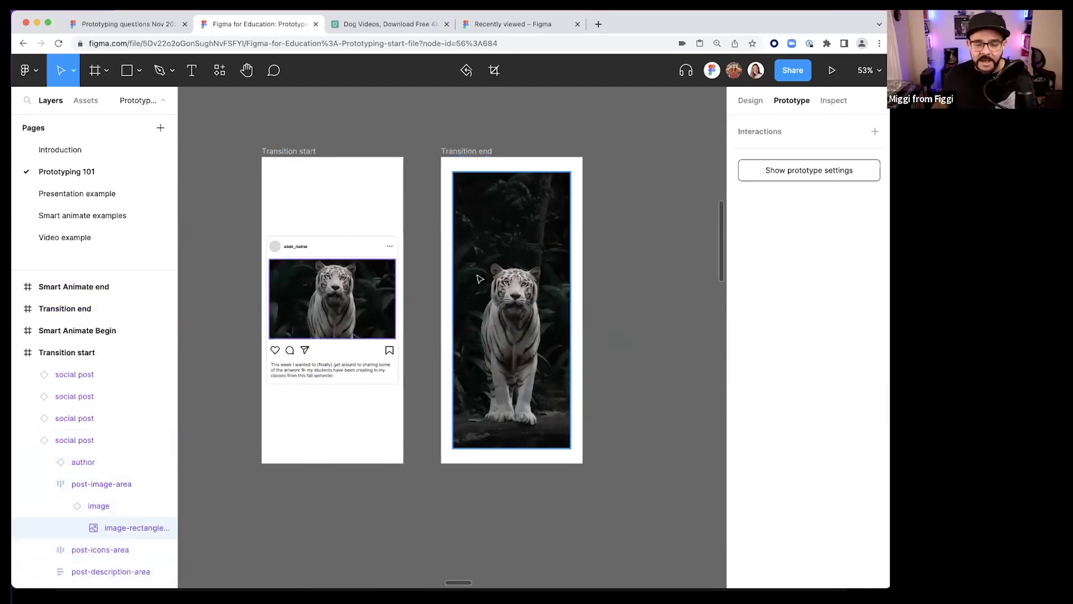
pyautogui.press('Escape')
pyautogui.click(328, 248)
pyautogui.press('Delete')
pyautogui.moveTo(324, 250); pyautogui.dragTo(361, 261)
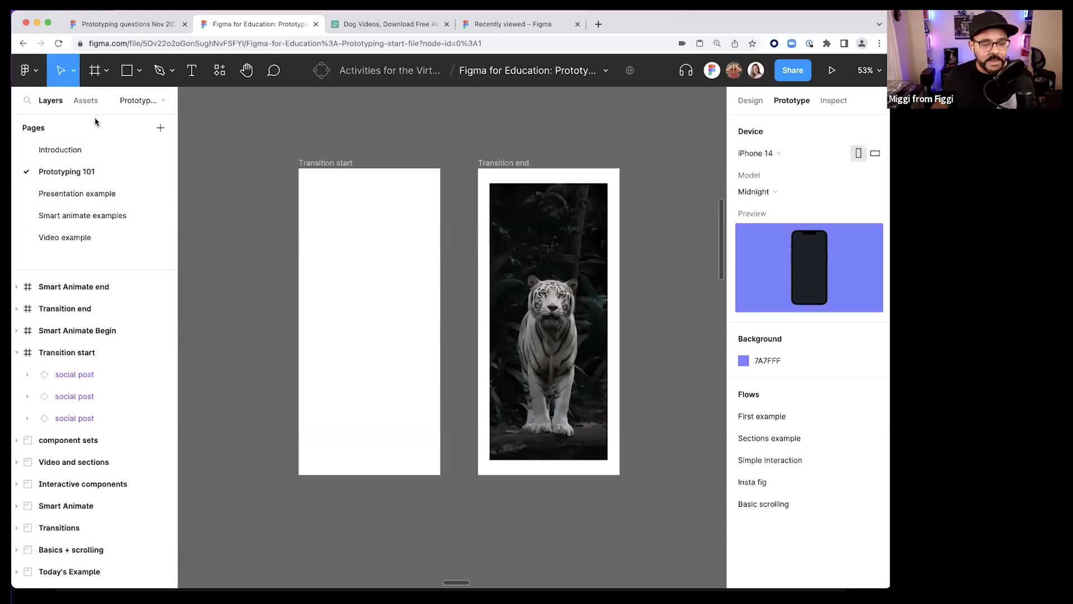
# - Place a blank social post component from the local post assets in the middle of the Transition start frame
pyautogui.click(85, 100)
pyautogui.moveTo(133, 480); pyautogui.dragTo(352, 315)
pyautogui.click(283, 343)
pyautogui.scroll(3, 304, 278)
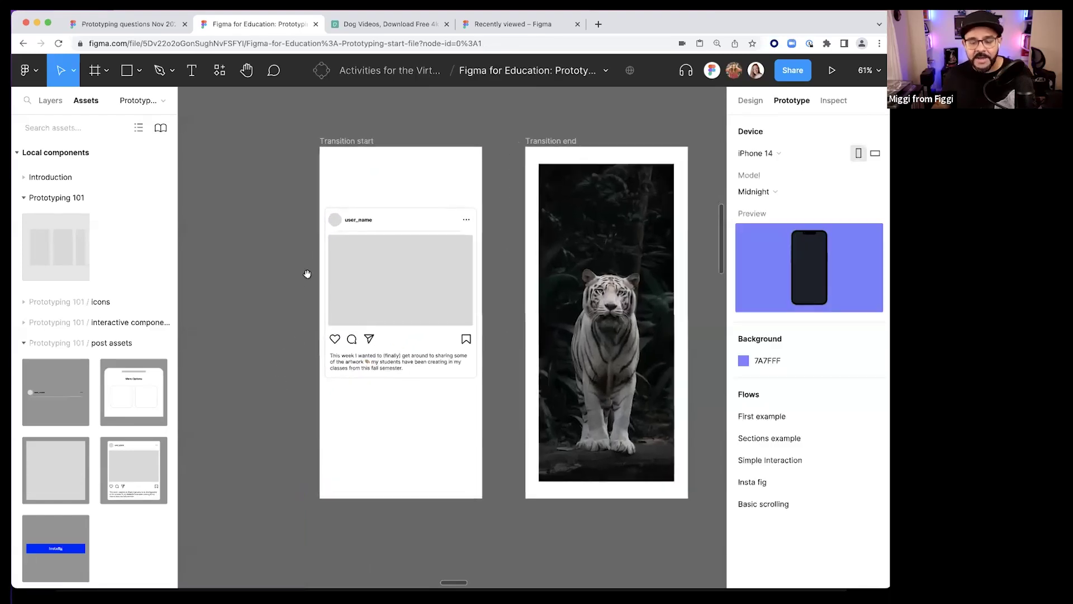
pyautogui.moveTo(307, 274); pyautogui.dragTo(300, 292)
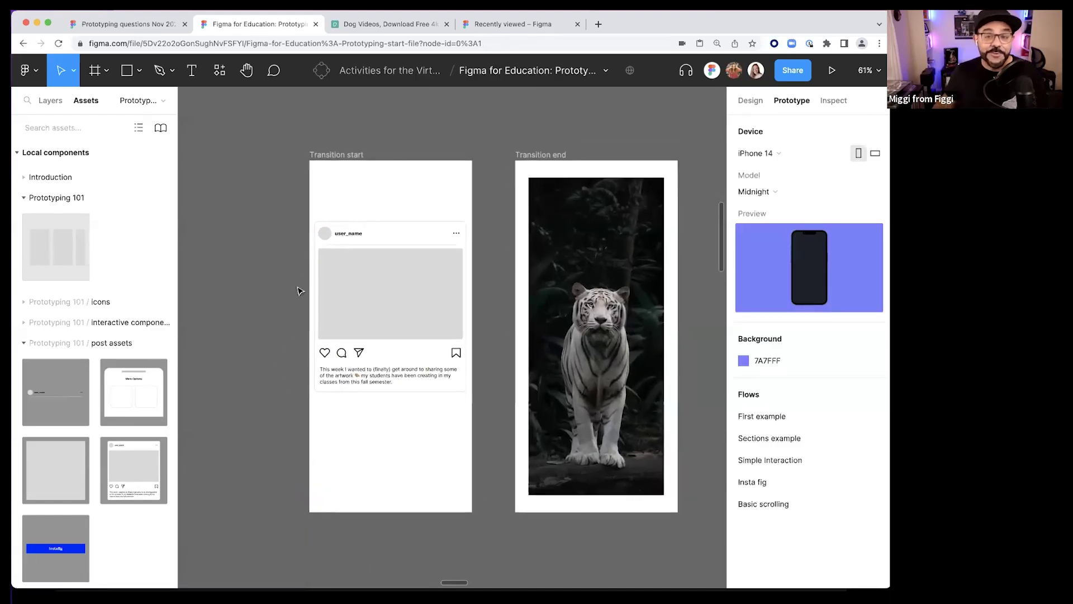
# - Find and run the Unsplash plugin, and place its window beside the Transition start frame so both frames stay accessible
pyautogui.click(218, 71)
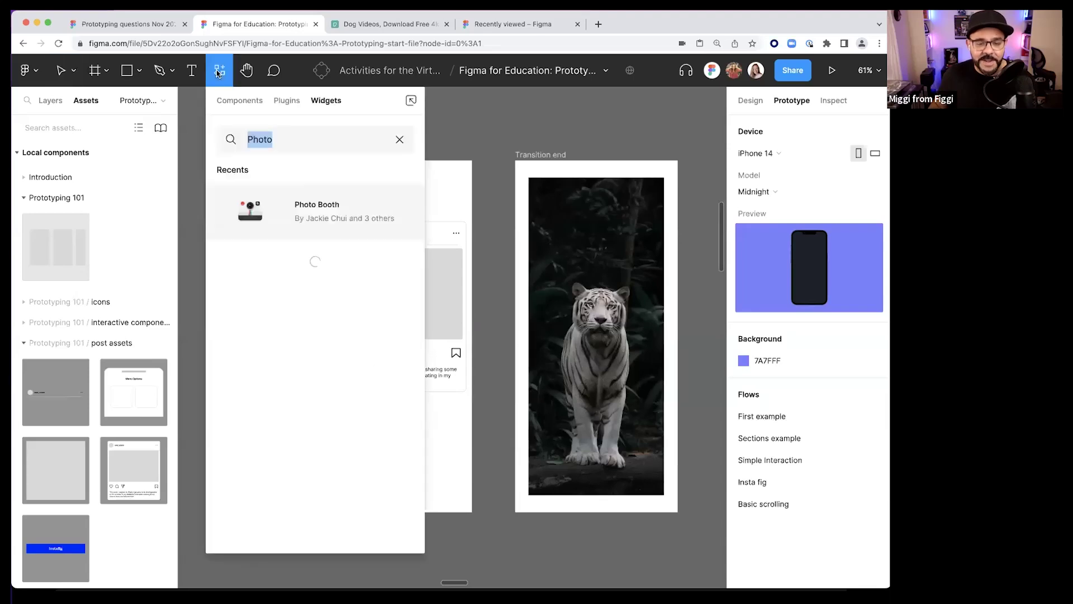
pyautogui.click(289, 106)
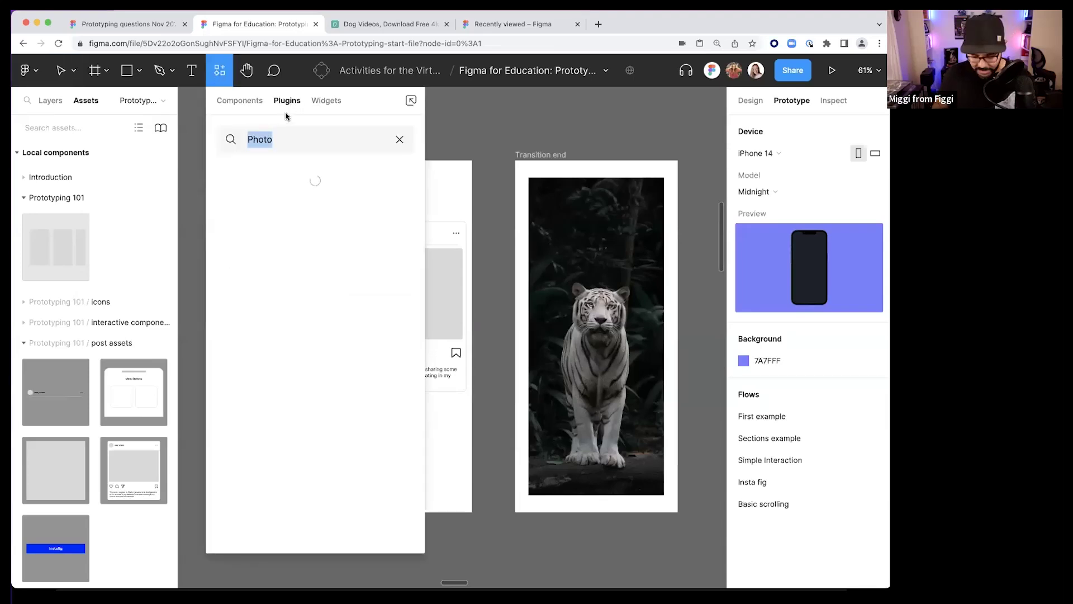
pyautogui.write('unsplash')
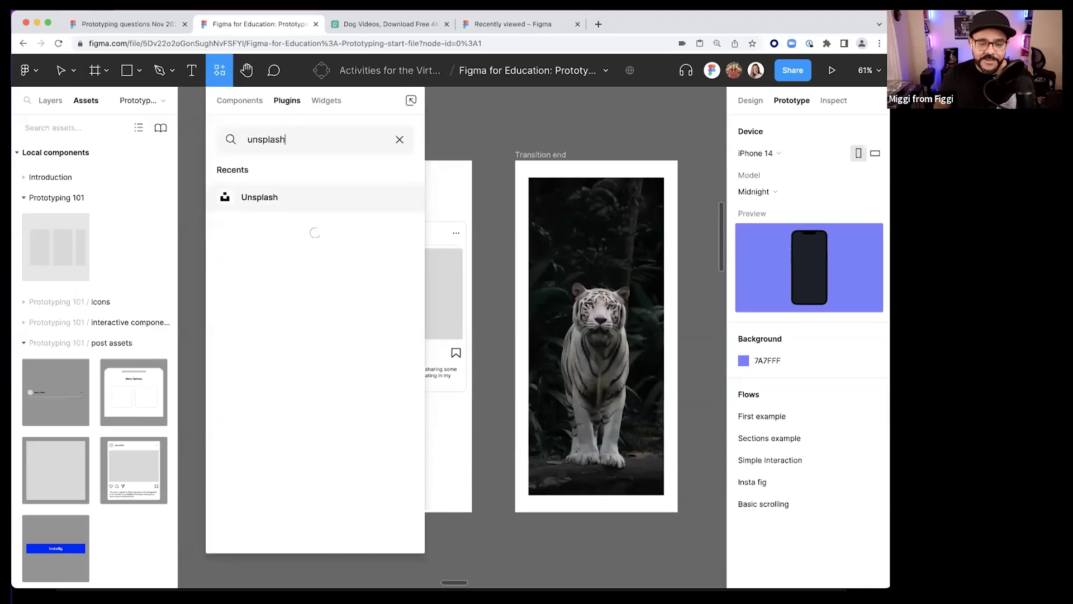
pyautogui.press('Return')
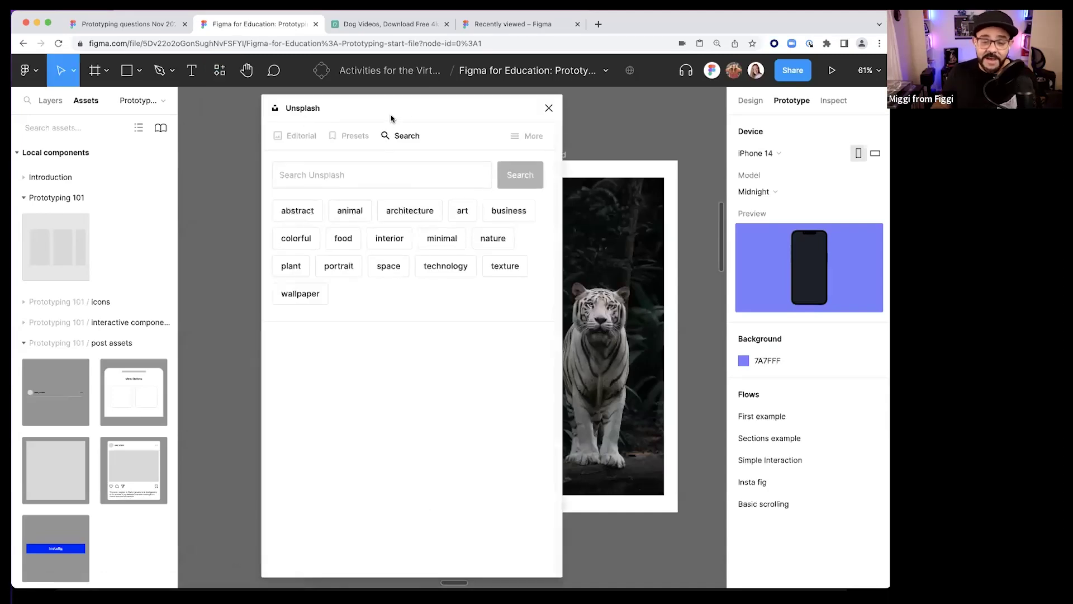
pyautogui.moveTo(393, 115); pyautogui.dragTo(177, 111)
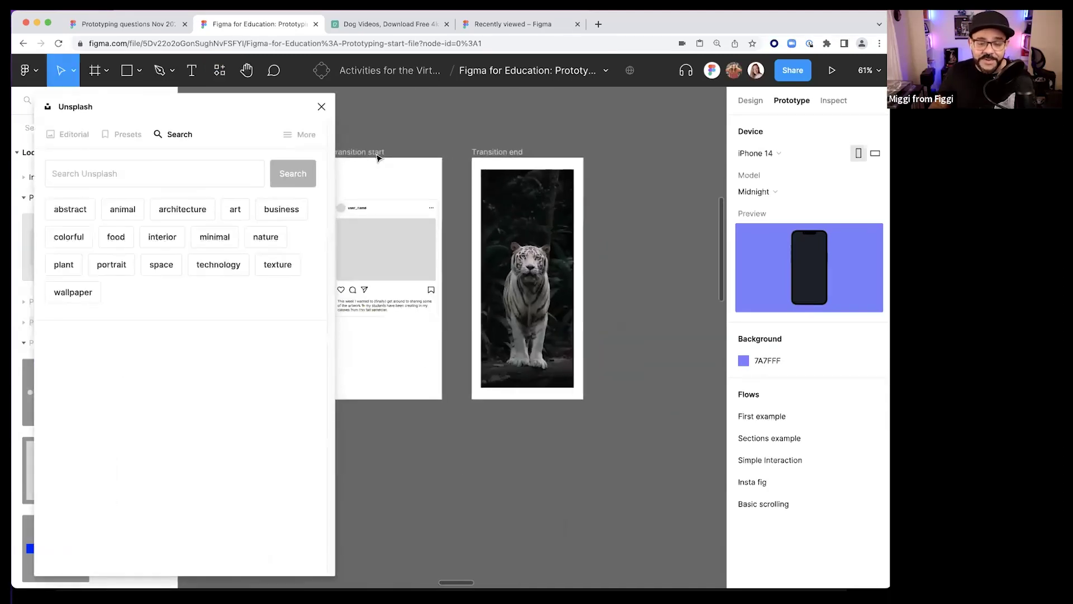
pyautogui.scroll(-2, 386, 142)
pyautogui.hscroll(-3, 458, 124)
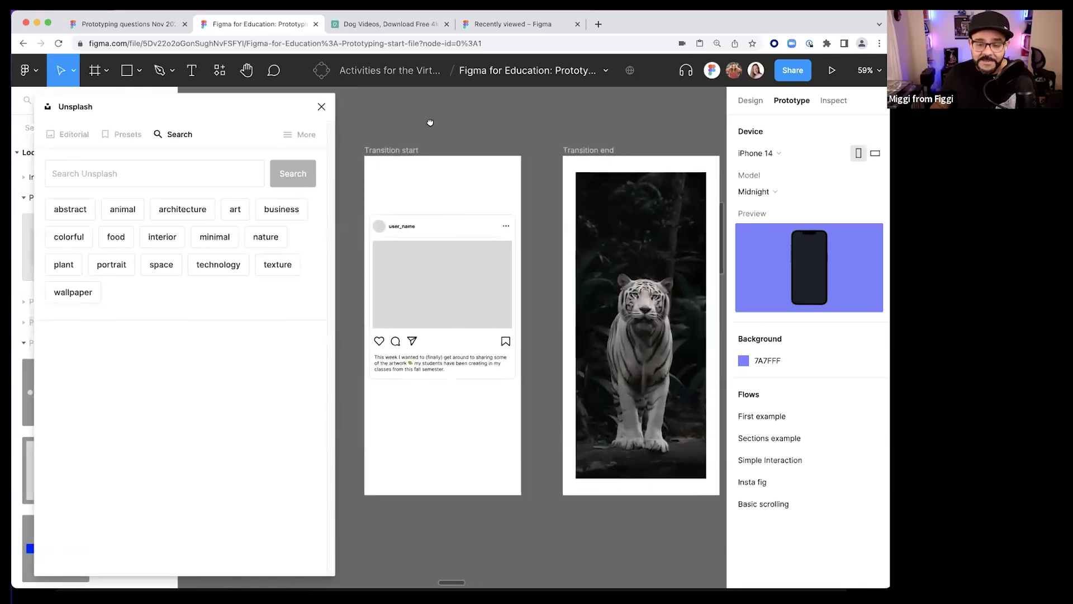
pyautogui.scroll(-1, 432, 127)
pyautogui.hscroll(1, 432, 128)
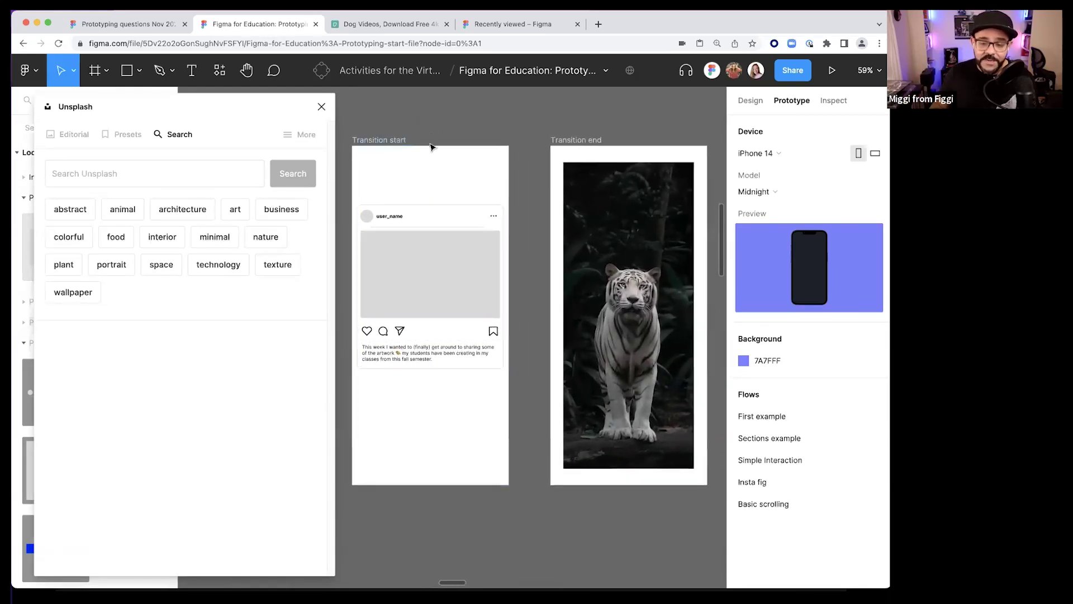
# - Fill the grey image placeholder of the Transition start post with the fox photo from Unsplash's animal category
pyautogui.click(435, 278)
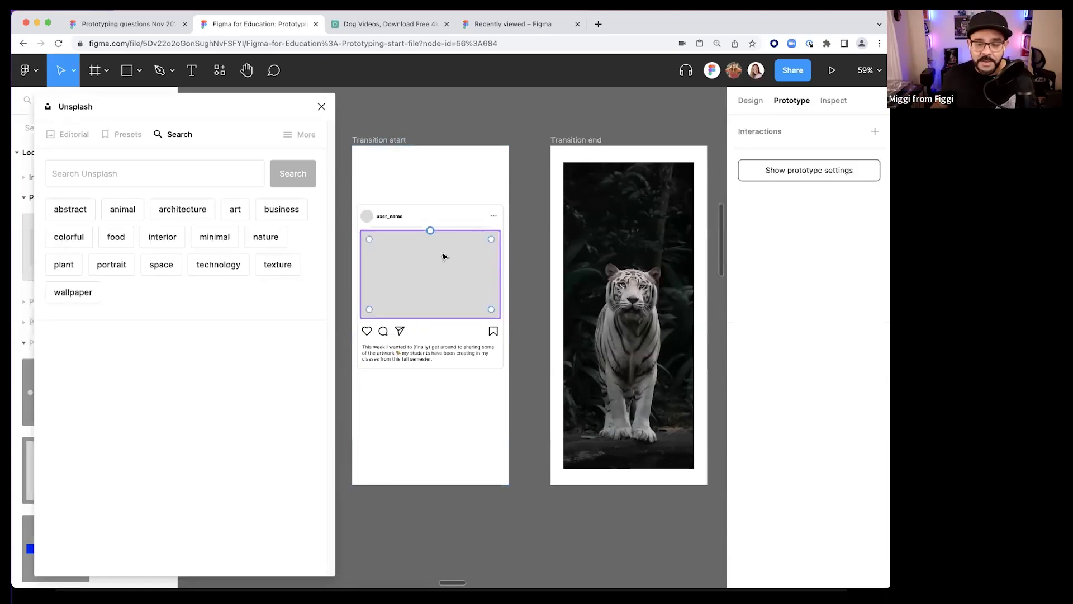
pyautogui.click(135, 211)
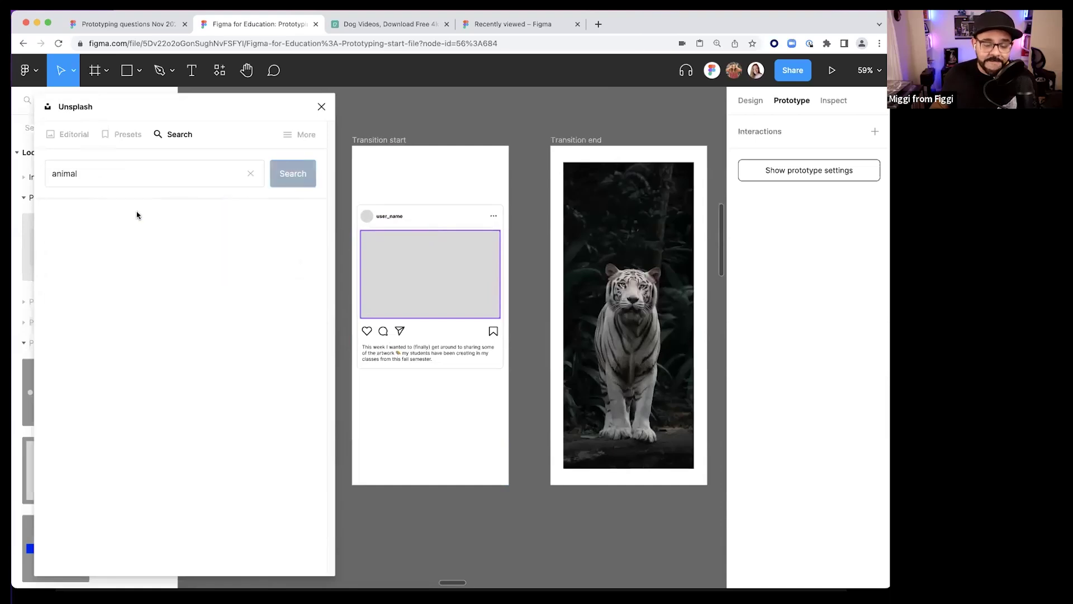
pyautogui.click(145, 296)
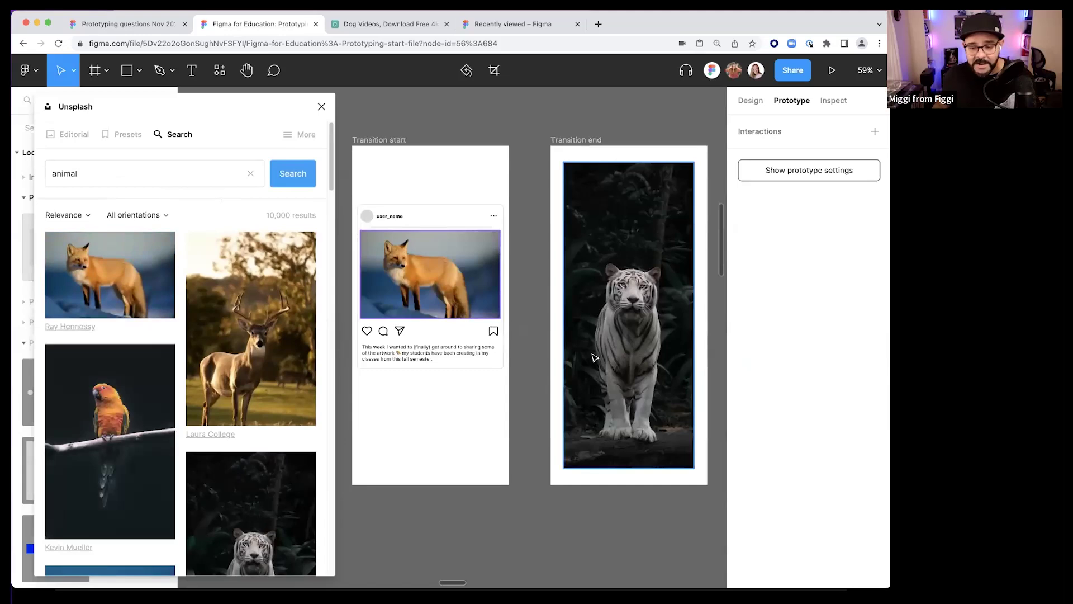
# - Delete the tiger image from the Transition end frame and close the Unsplash plugin
pyautogui.click(603, 332)
pyautogui.press('Delete')
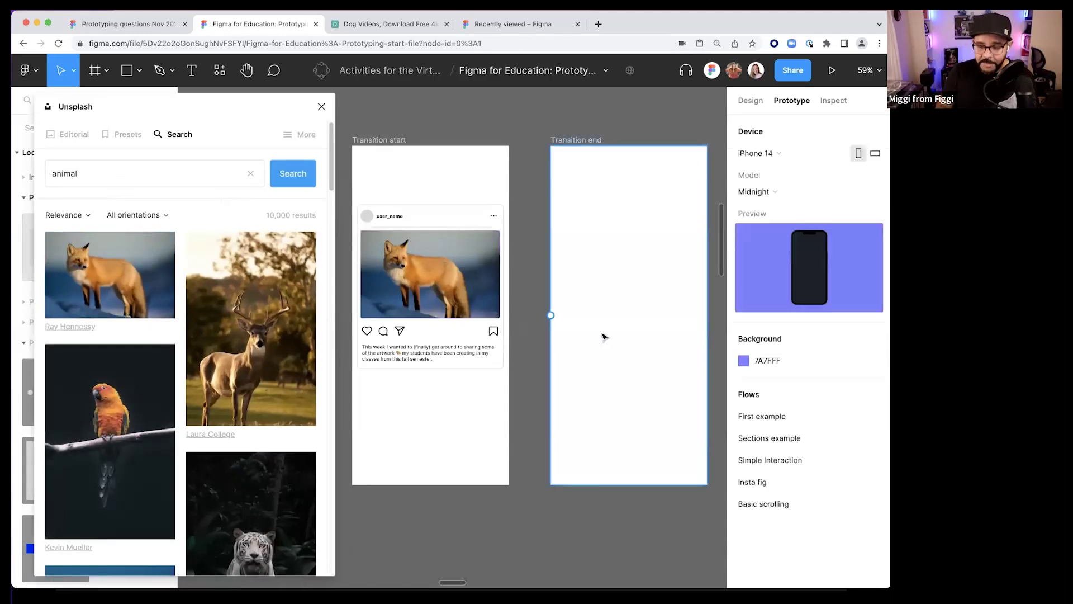
pyautogui.click(321, 106)
# - Draw a rectangle about 332 × 737 inside the Transition end frame, leaving an even margin around it
pyautogui.hscroll(4, 410, 134)
pyautogui.press('r')
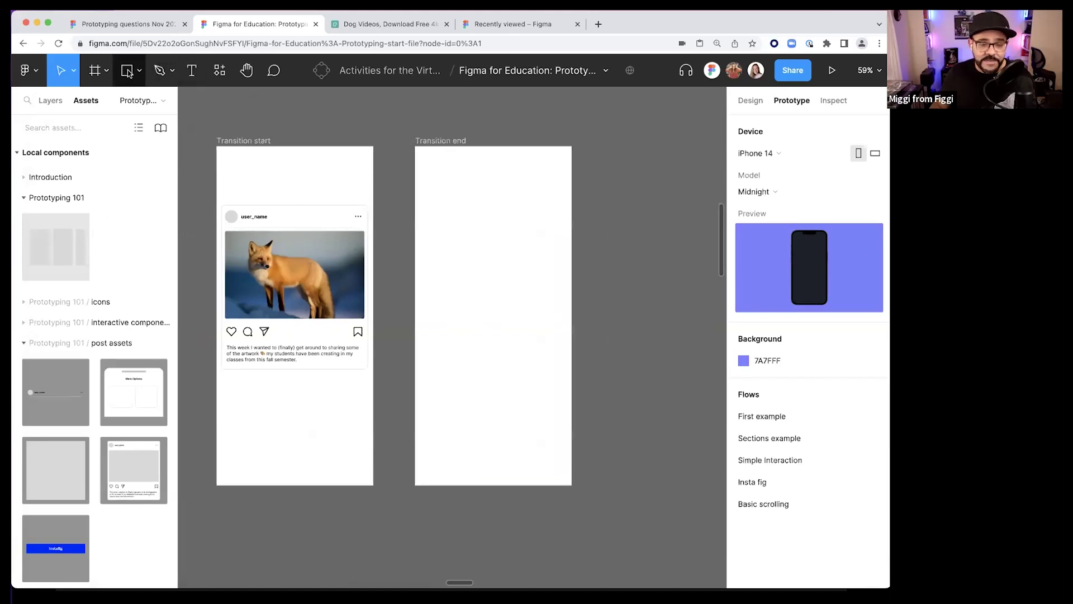
pyautogui.moveTo(425, 167); pyautogui.dragTo(559, 464)
pyautogui.moveTo(487, 383); pyautogui.dragTo(489, 384)
pyautogui.moveTo(480, 345); pyautogui.dragTo(516, 352)
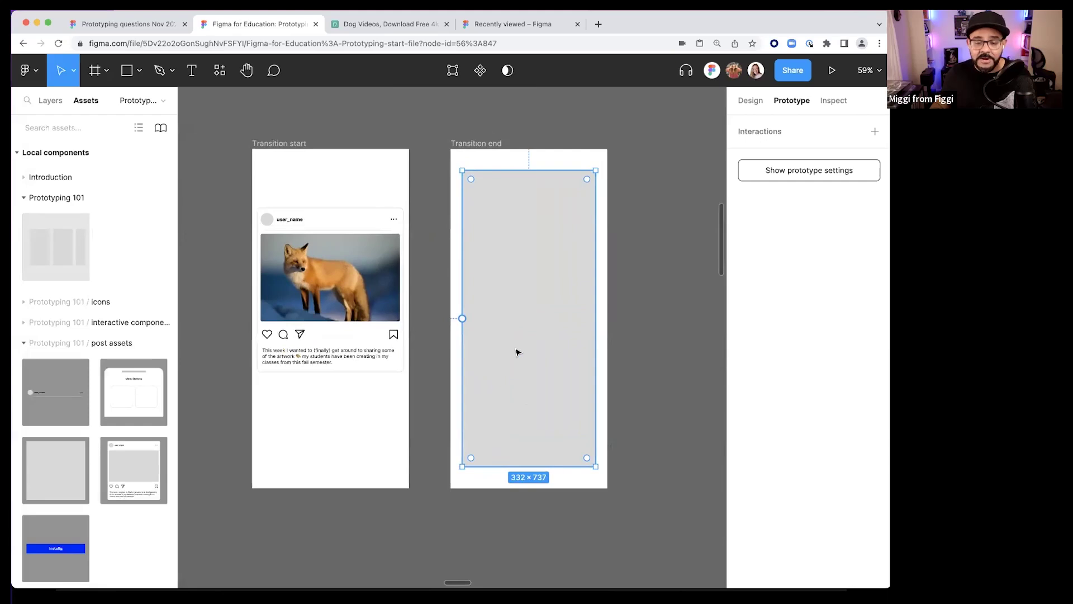
# - Copy the fox image fill from the Transition start post and paste it onto the rectangle in Transition end
pyautogui.keyDown('super'); pyautogui.click(289, 253); pyautogui.keyUp('super')
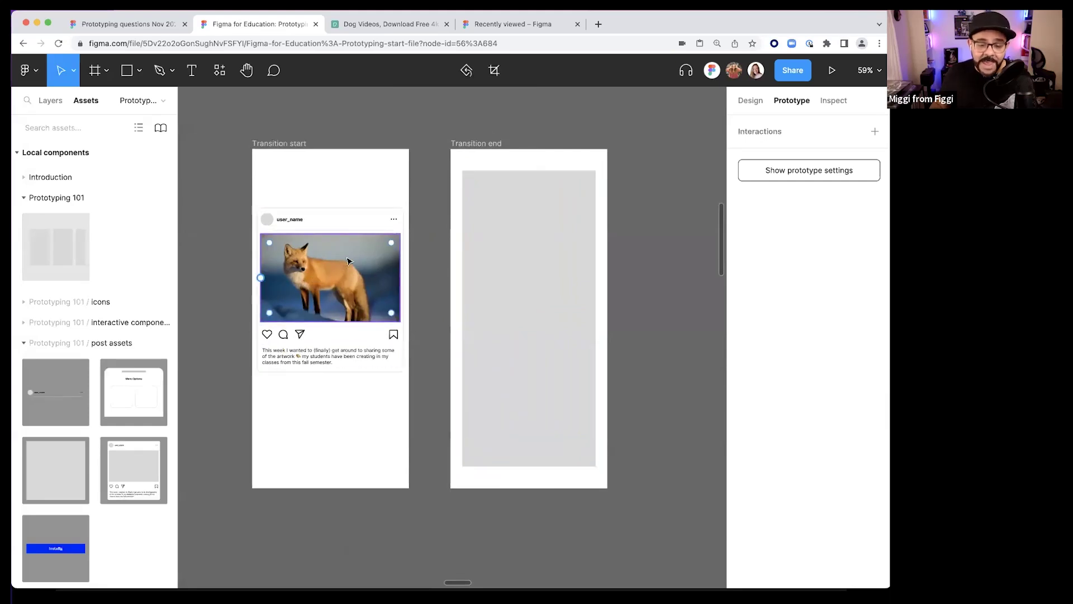
pyautogui.hotkey('alt', '8')
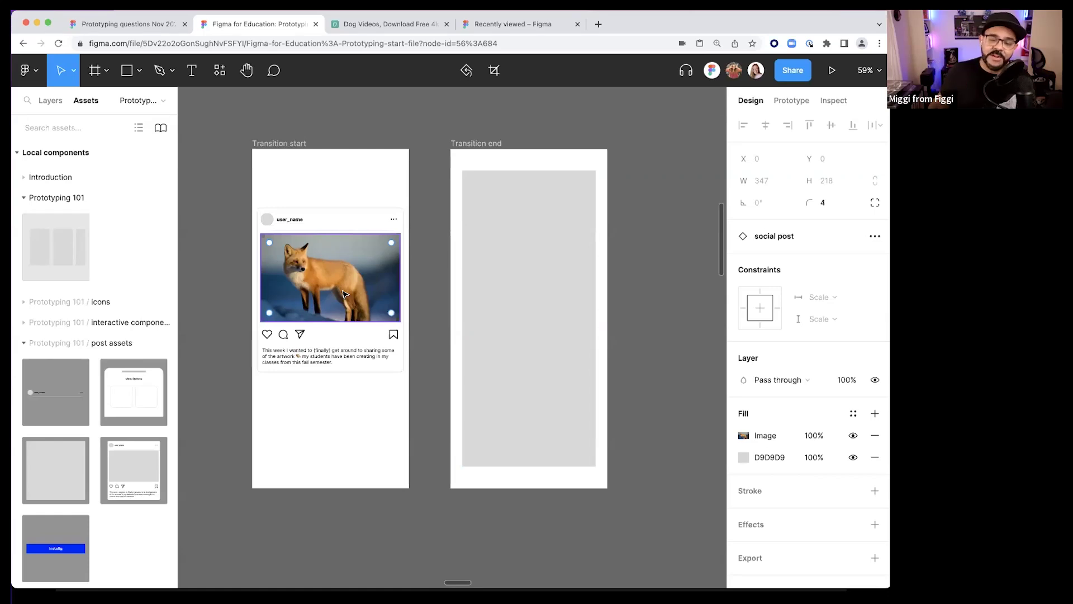
pyautogui.click(535, 266)
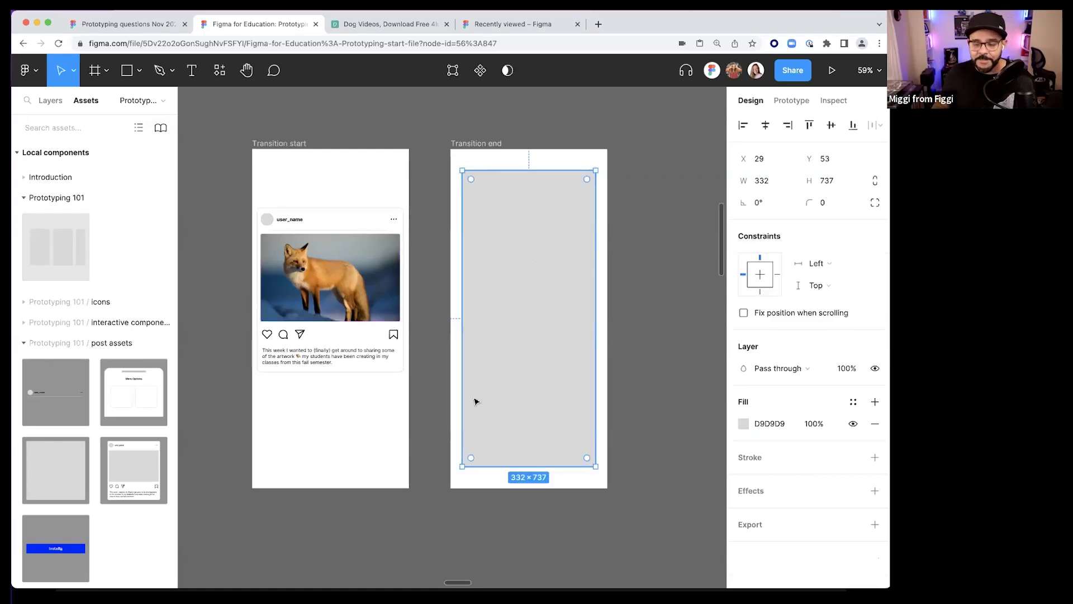
pyautogui.click(339, 277)
pyautogui.click(730, 434)
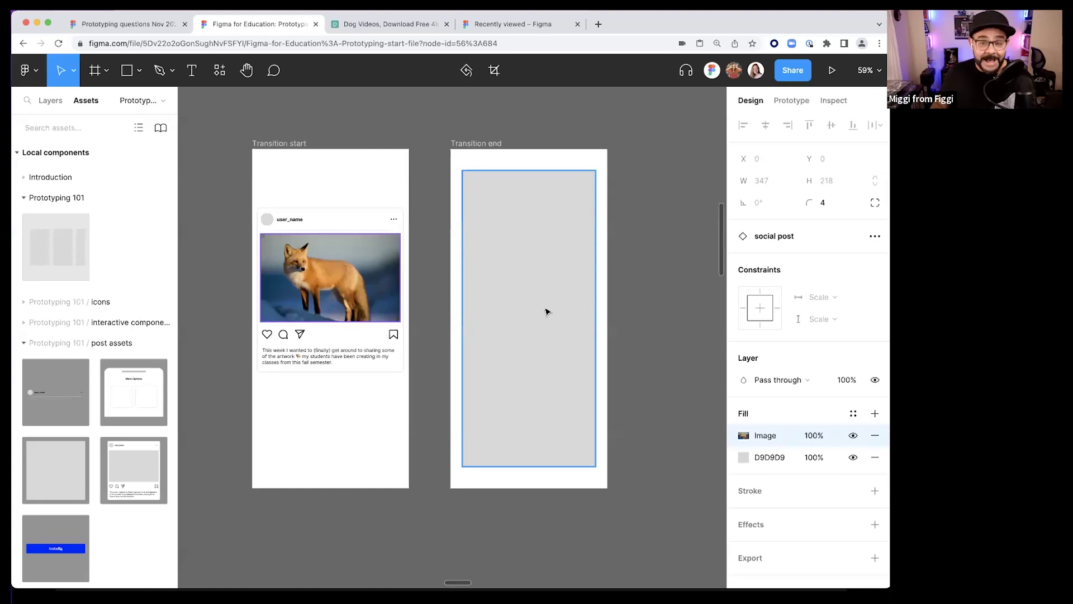
pyautogui.click(524, 267)
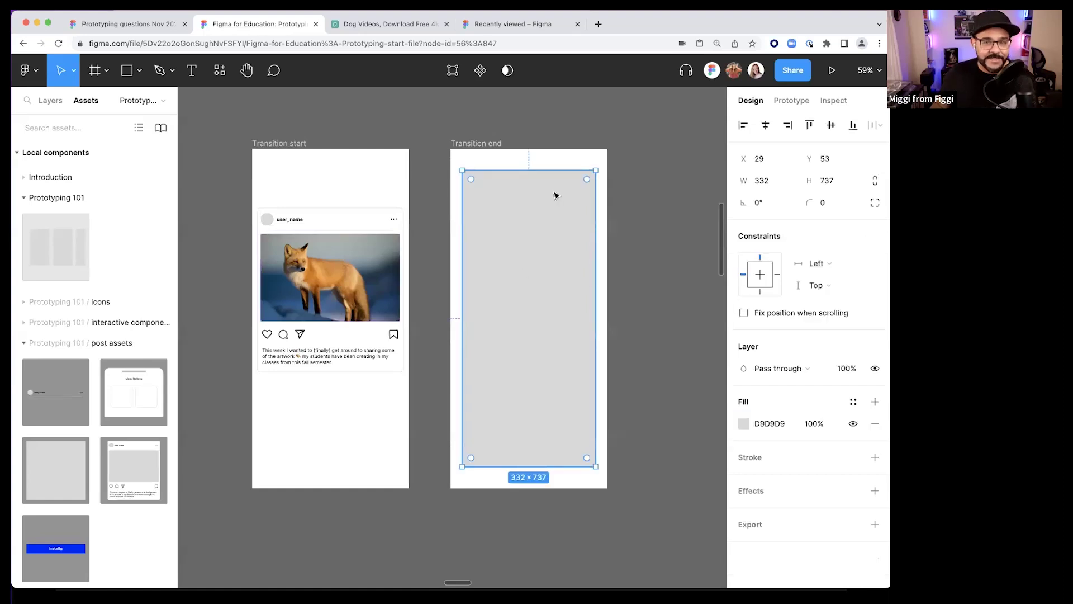
pyautogui.press('super+v')
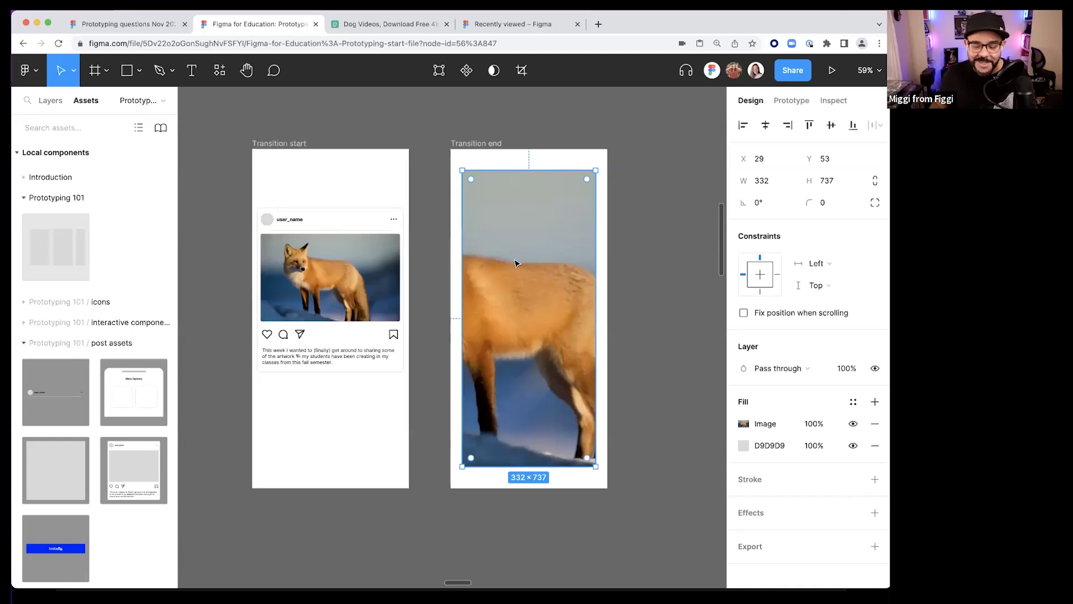
# - Switch the rectangle's fox image fill to Crop and reposition the photo so the fox's head and chest lie inside it
pyautogui.scroll(-2, 581, 353)
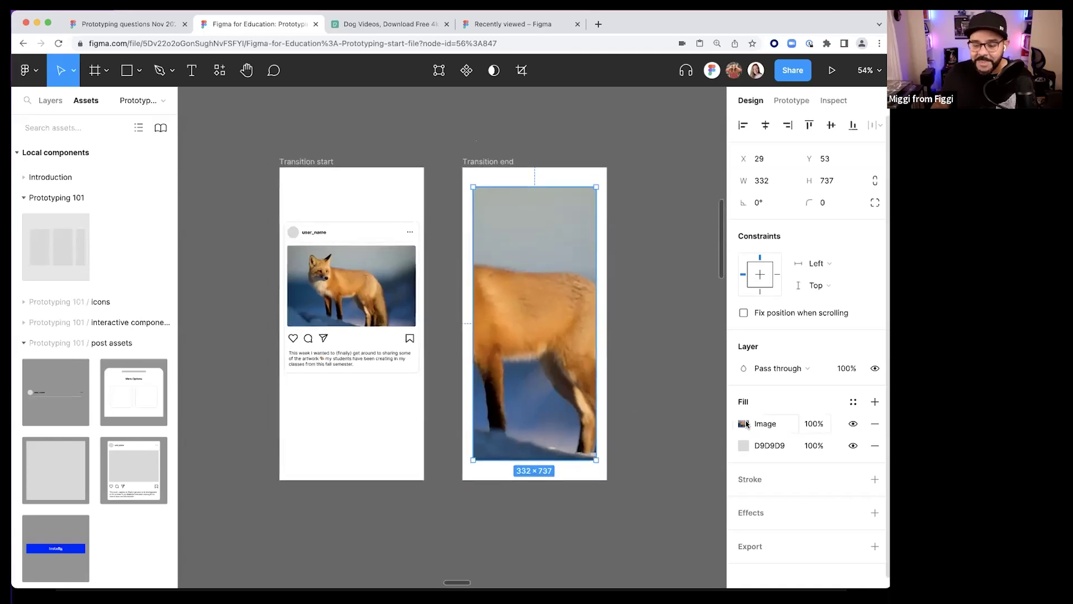
pyautogui.click(743, 423)
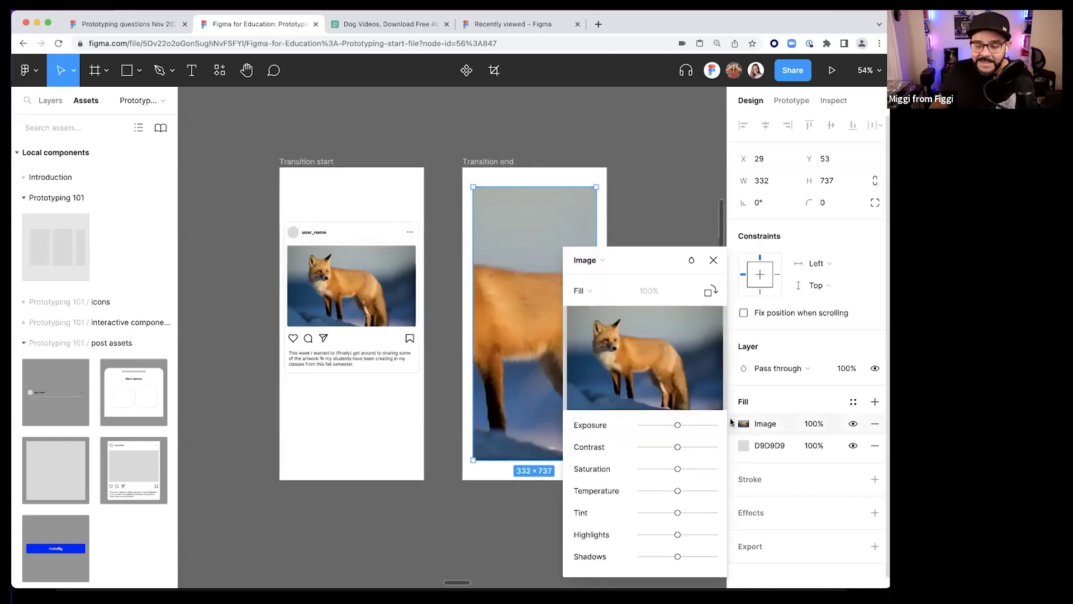
pyautogui.click(596, 291)
pyautogui.click(583, 324)
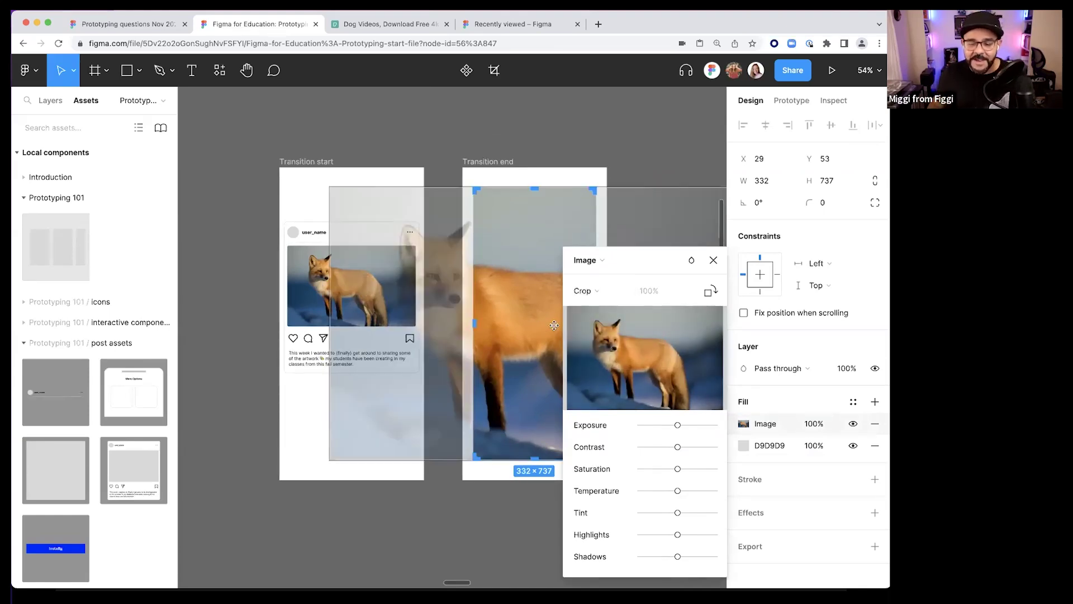
pyautogui.hscroll(5, 553, 325)
pyautogui.moveTo(388, 275); pyautogui.dragTo(480, 277)
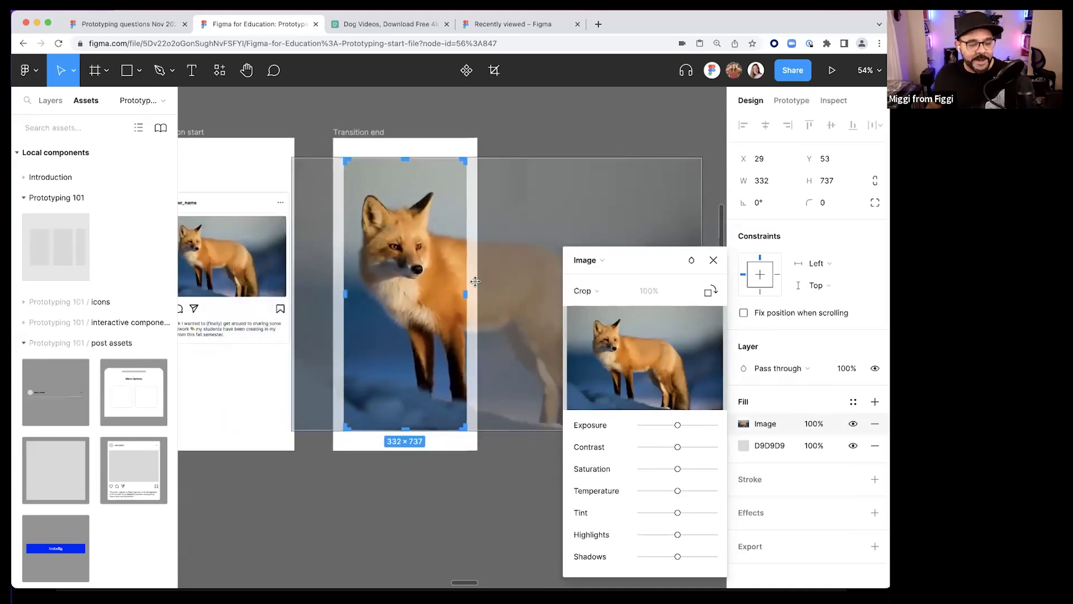
pyautogui.click(619, 145)
# - Enlarge the fox rectangle to cover the whole Transition end frame at 390 × 844
pyautogui.hscroll(-4, 488, 271)
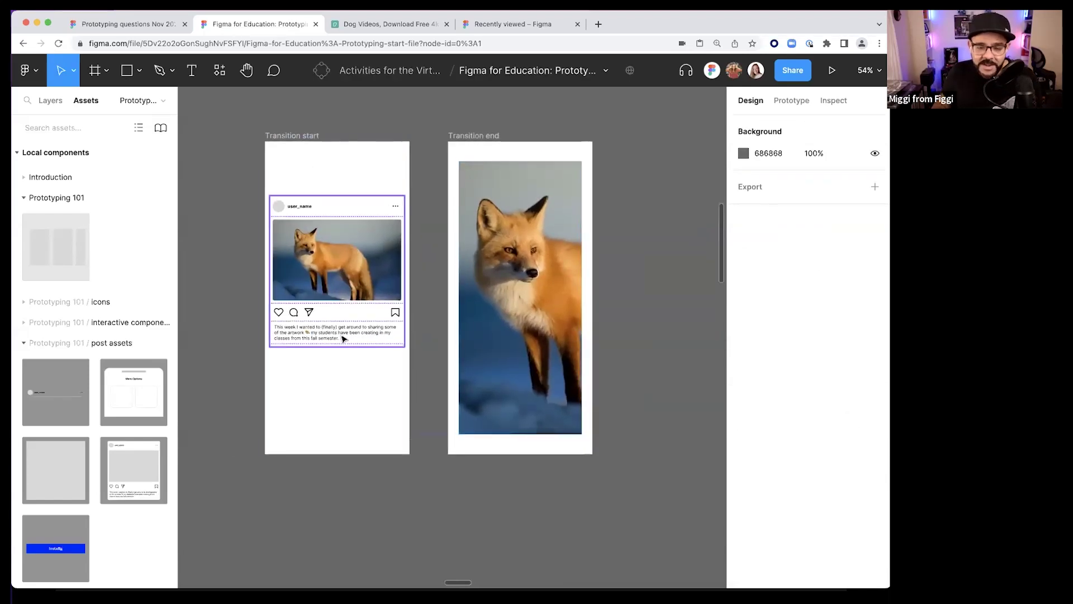
pyautogui.click(472, 190)
pyautogui.moveTo(457, 164); pyautogui.dragTo(446, 145)
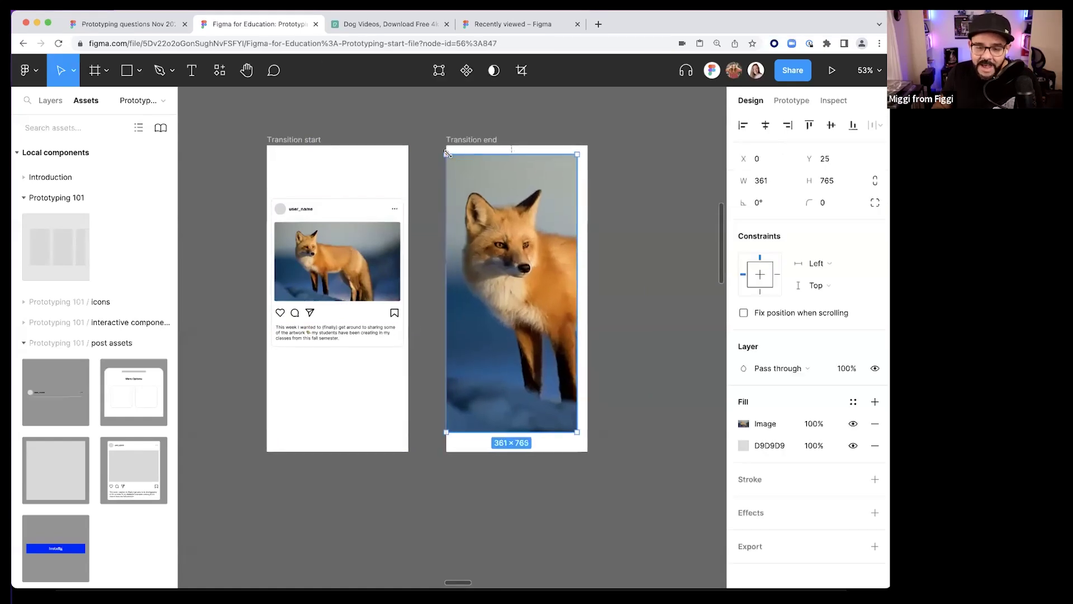
pyautogui.moveTo(577, 431); pyautogui.dragTo(587, 453)
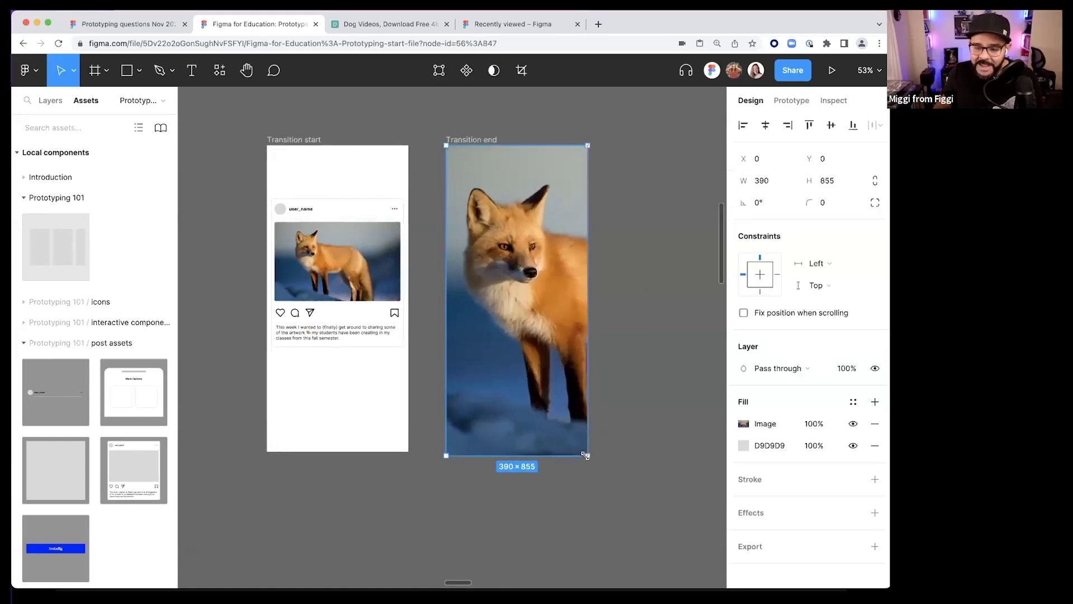
# - Reset the enlarged fox image to Fill, set it back to Crop, and shift the photo to frame the fox's head and chest
pyautogui.click(744, 423)
pyautogui.click(589, 290)
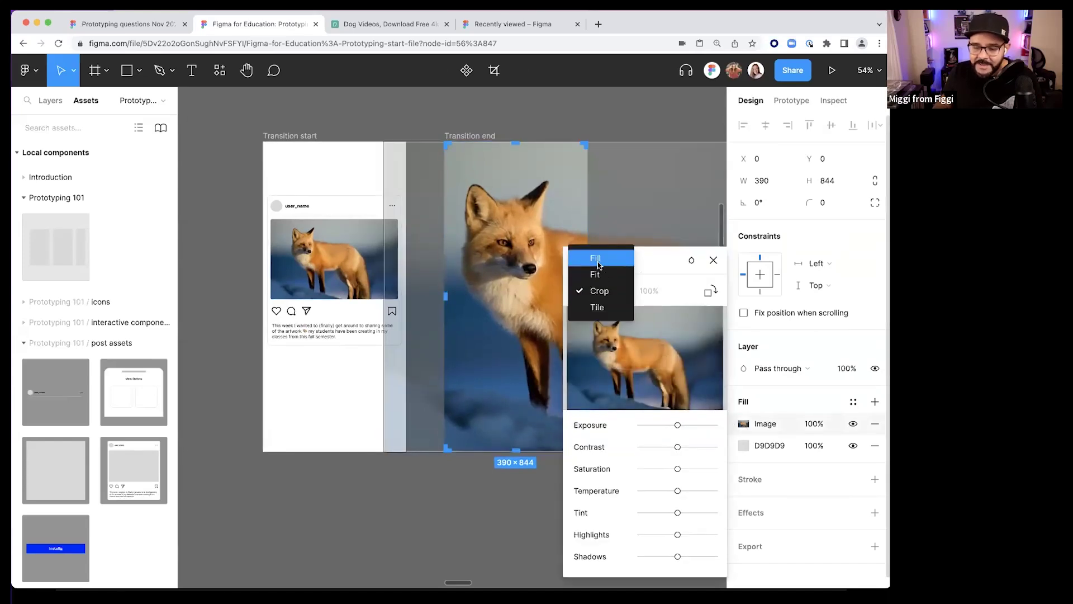
pyautogui.click(595, 258)
pyautogui.click(593, 291)
pyautogui.click(591, 323)
pyautogui.moveTo(382, 302); pyautogui.dragTo(487, 302)
pyautogui.click(580, 107)
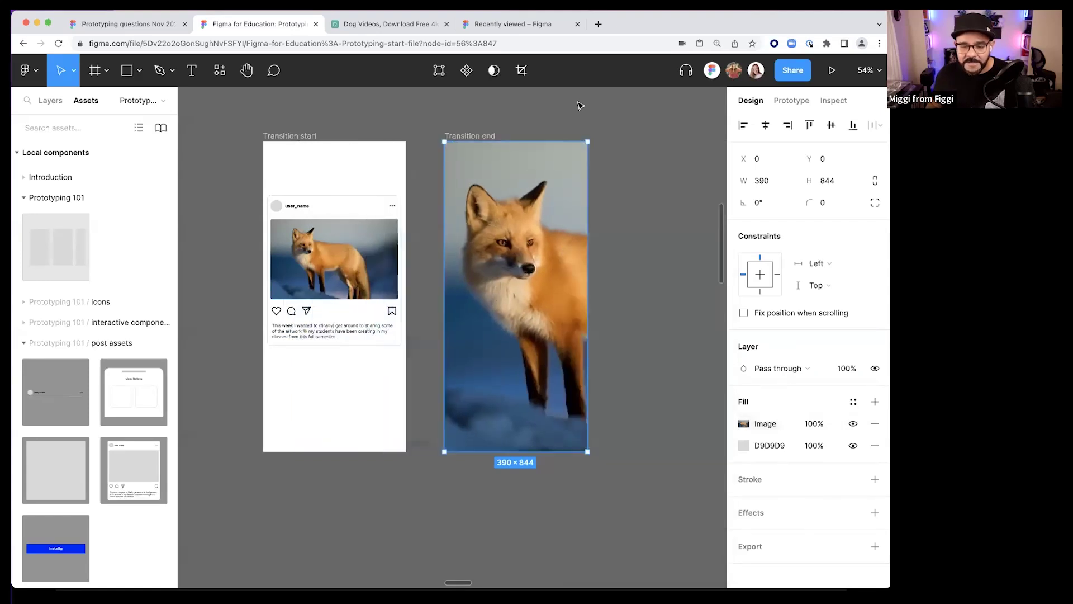
# - Add a prototype connection from the social post in Transition start to the Transition end frame
pyautogui.hscroll(2, 400, 250)
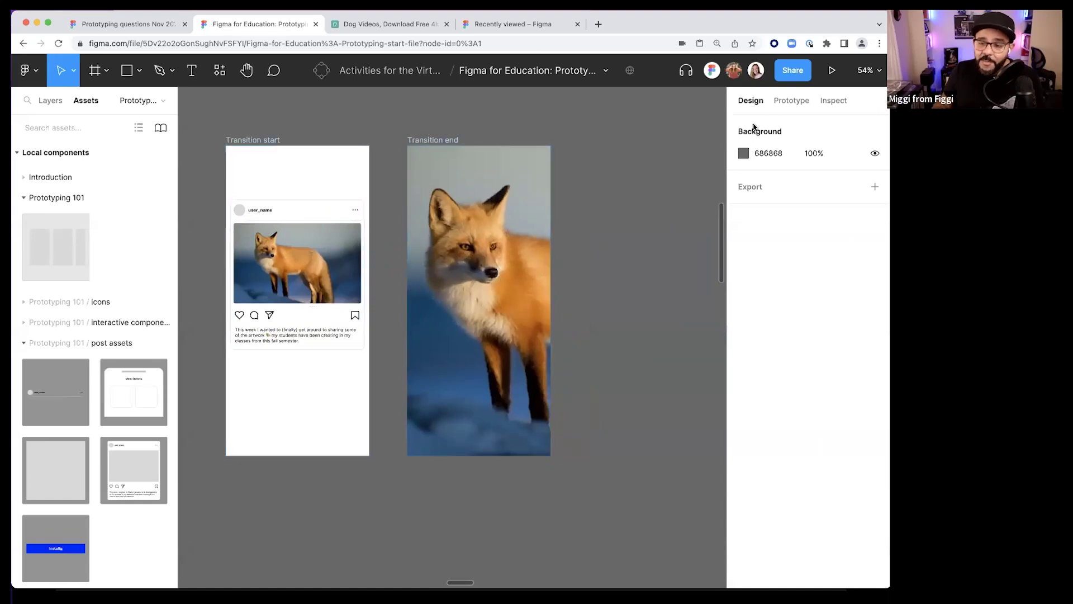
pyautogui.click(789, 106)
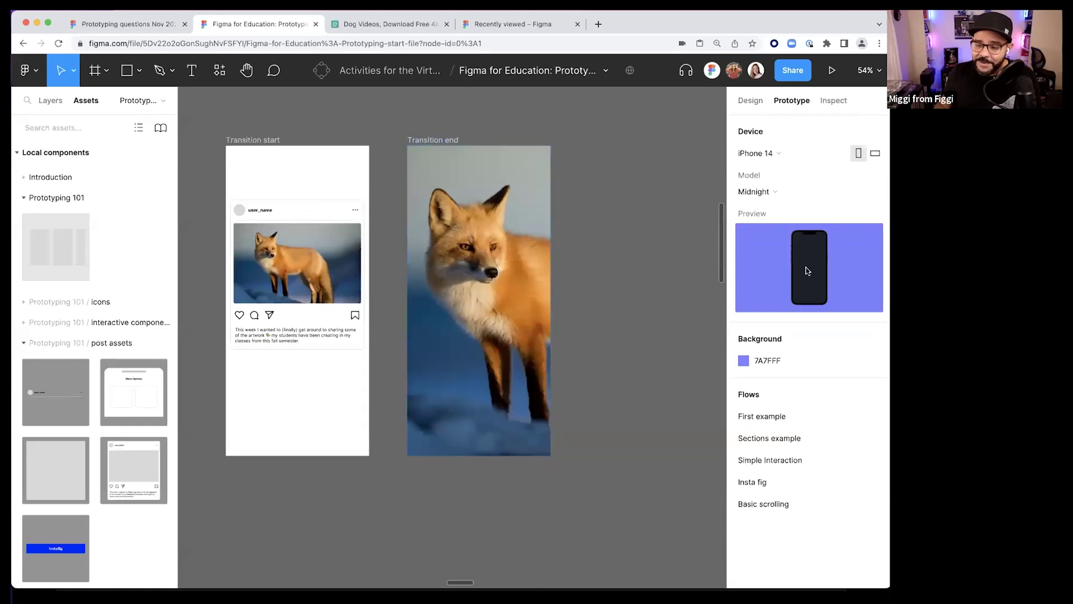
pyautogui.click(260, 140)
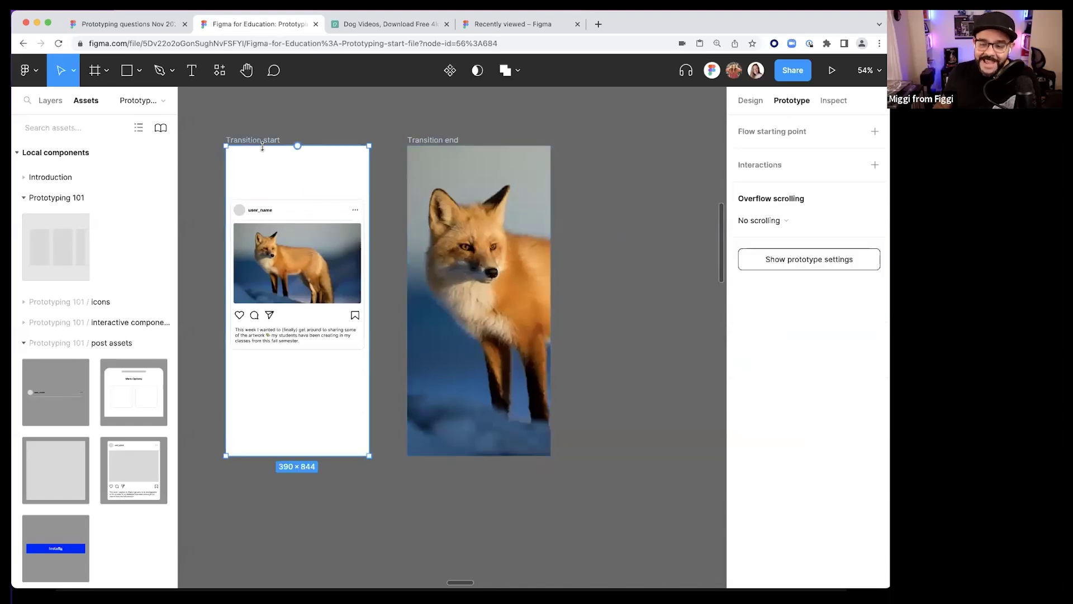
pyautogui.click(301, 264)
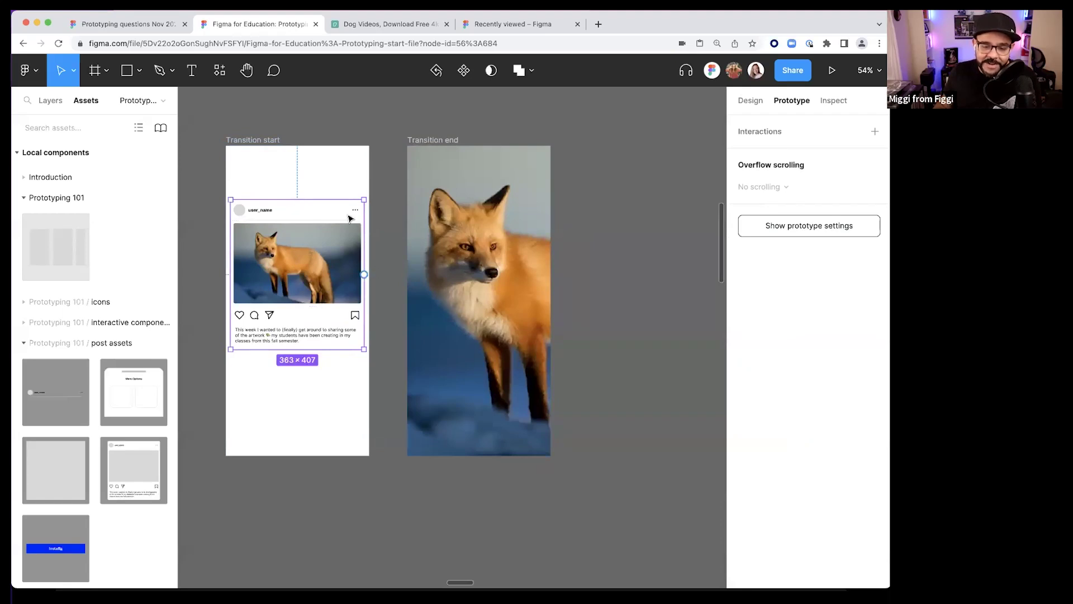
pyautogui.moveTo(364, 274); pyautogui.dragTo(433, 313)
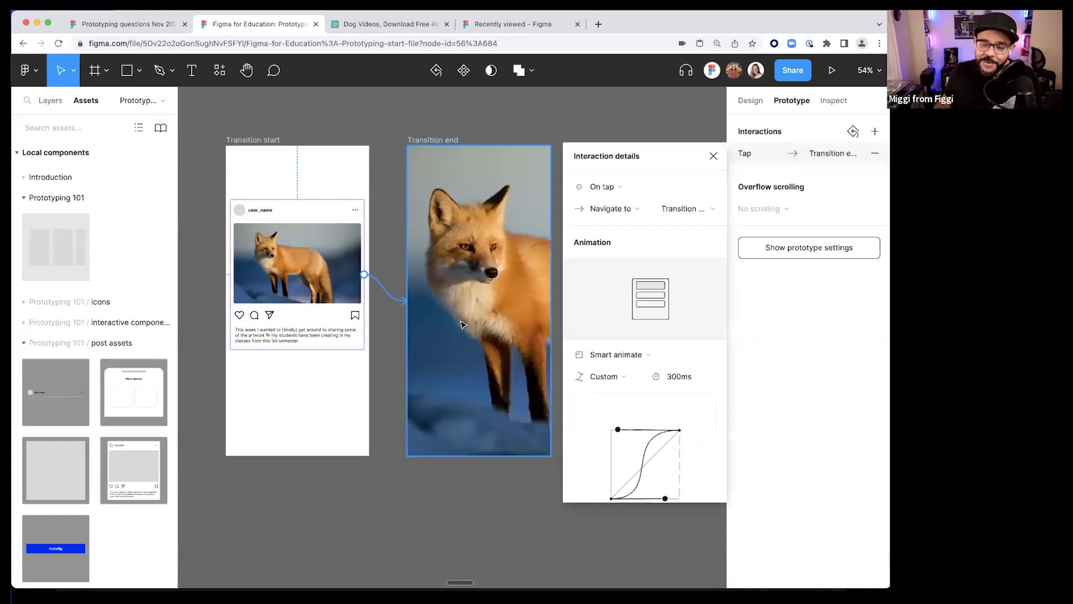
# - Review the trigger and action options of the post's interaction, keeping On tap and Navigate to
pyautogui.click(613, 191)
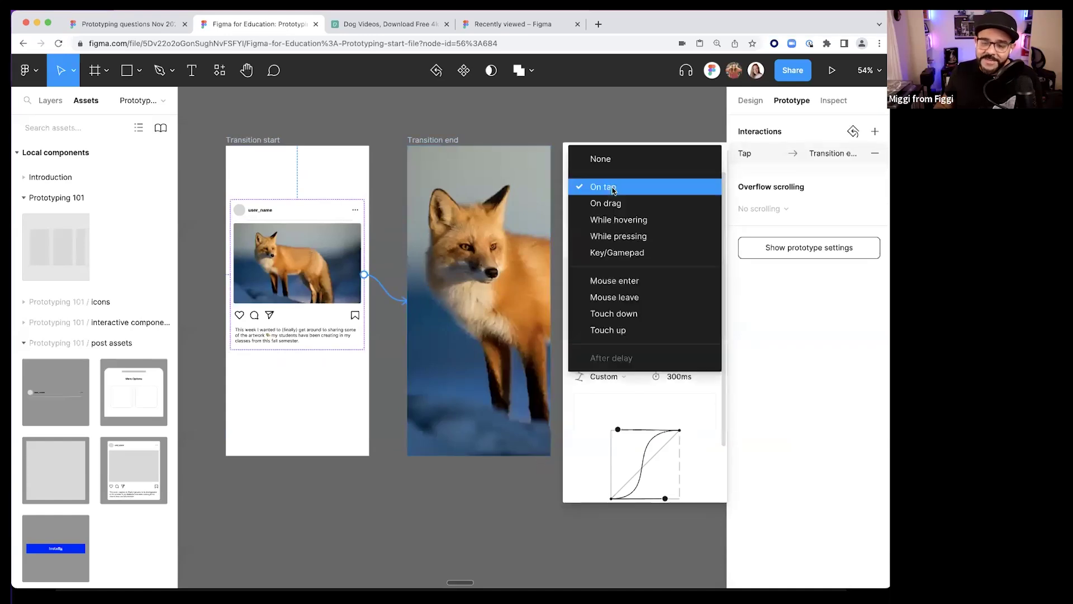
pyautogui.click(613, 190)
pyautogui.click(617, 210)
pyautogui.click(617, 211)
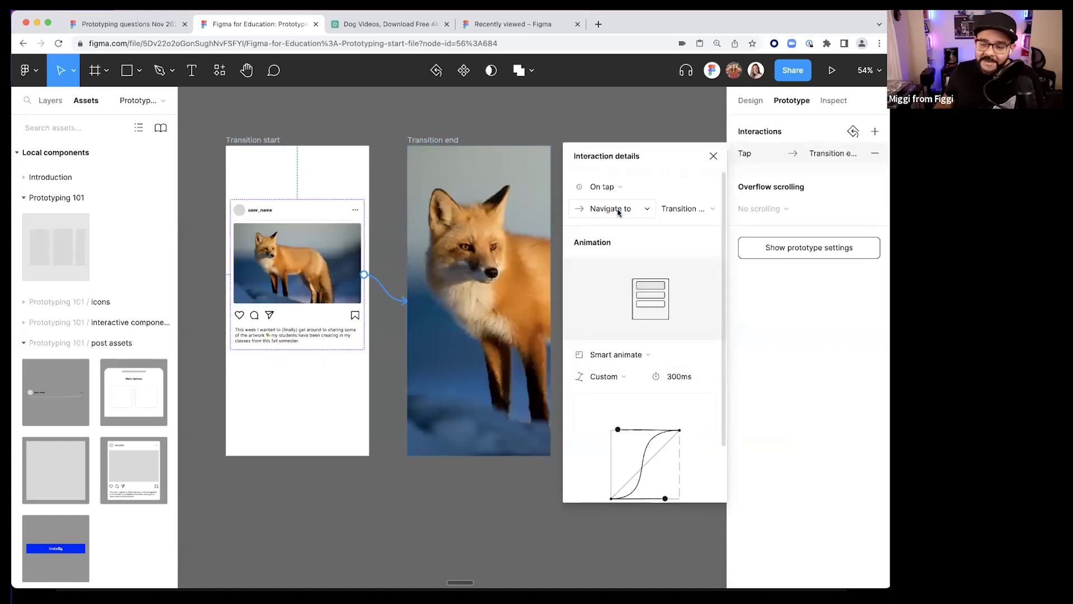
# - Change the post interaction's animation to Move in with the Gentle easing, leaving Smart animate matching layers on
pyautogui.click(693, 212)
pyautogui.click(701, 209)
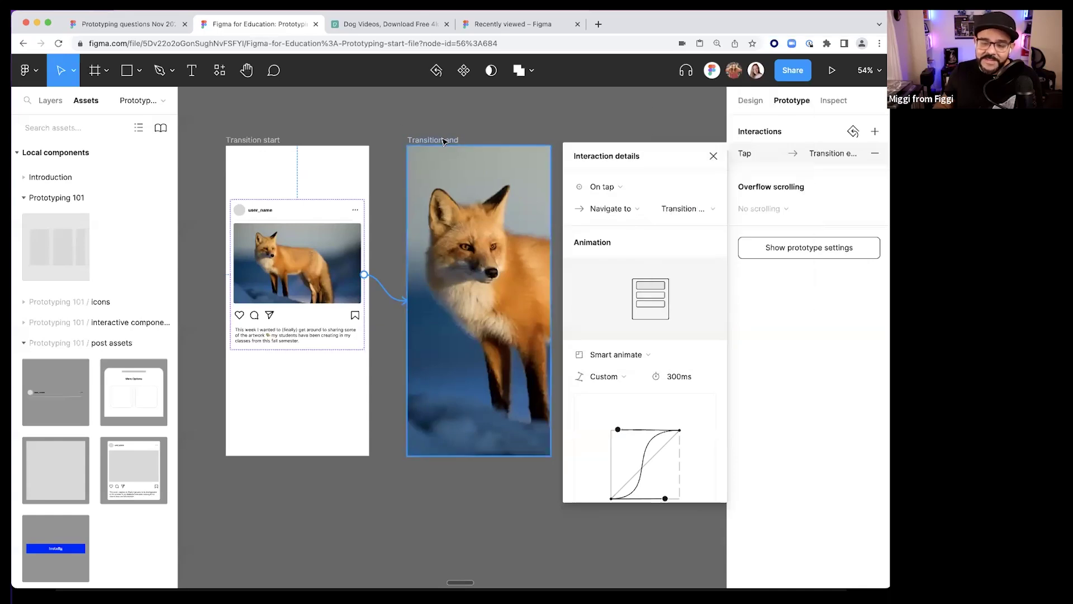
pyautogui.scroll(-2, 593, 334)
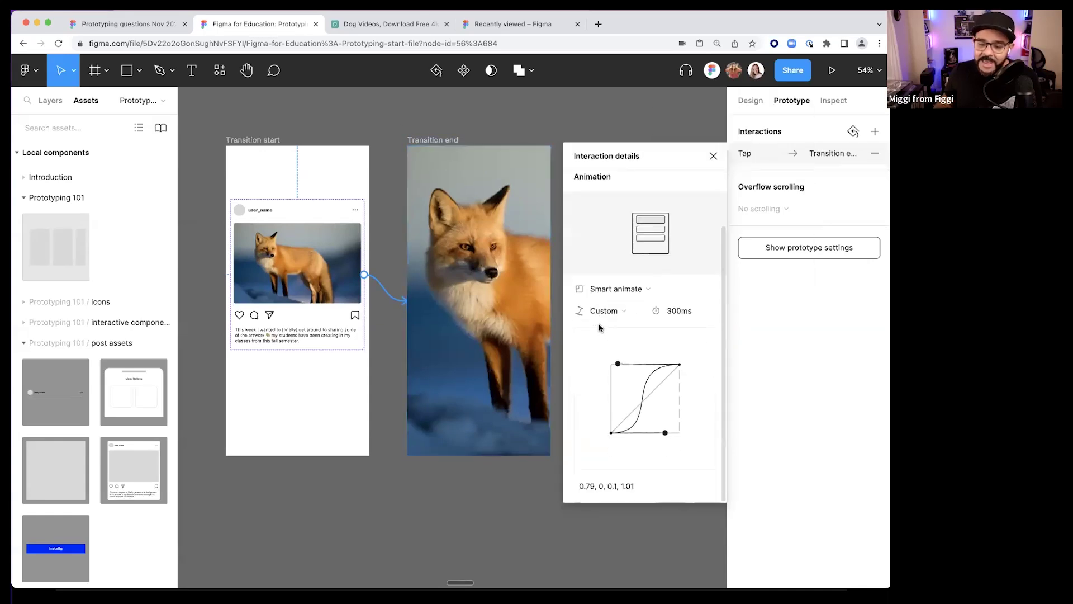
pyautogui.click(612, 297)
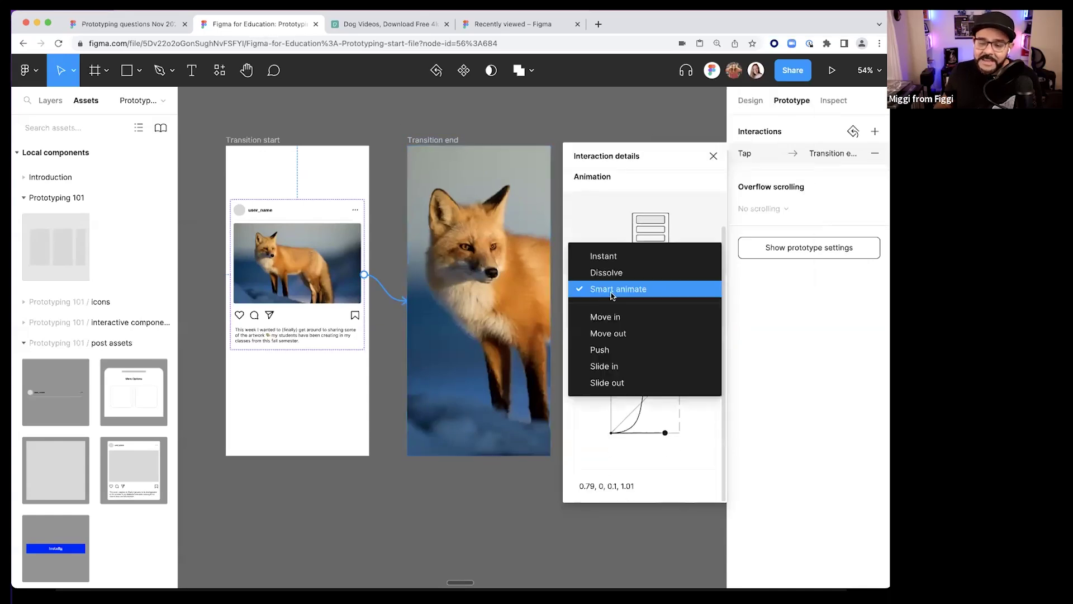
pyautogui.click(614, 323)
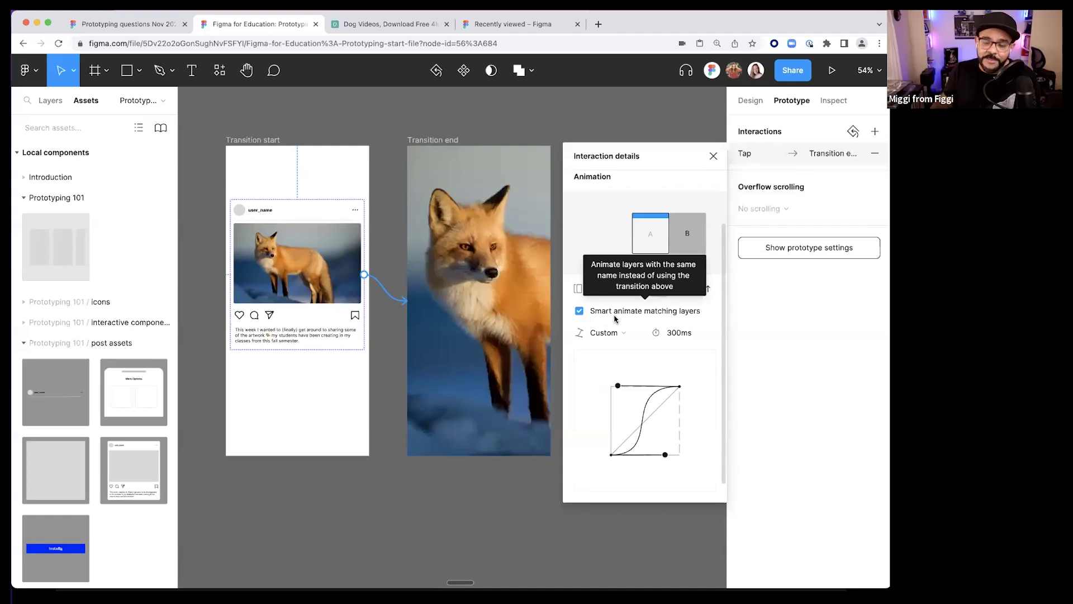
pyautogui.click(609, 335)
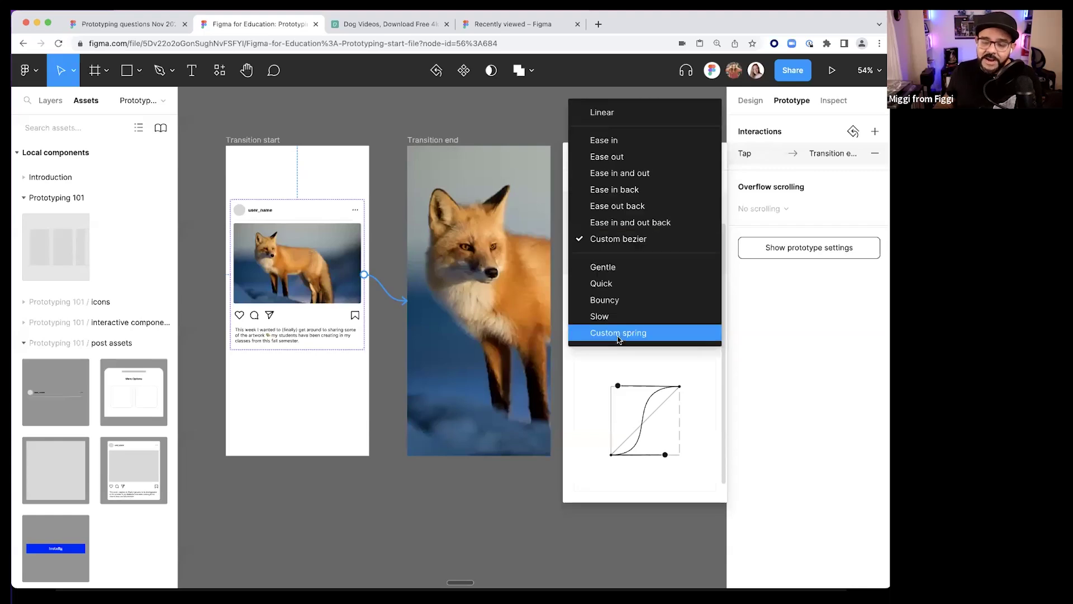
pyautogui.click(613, 268)
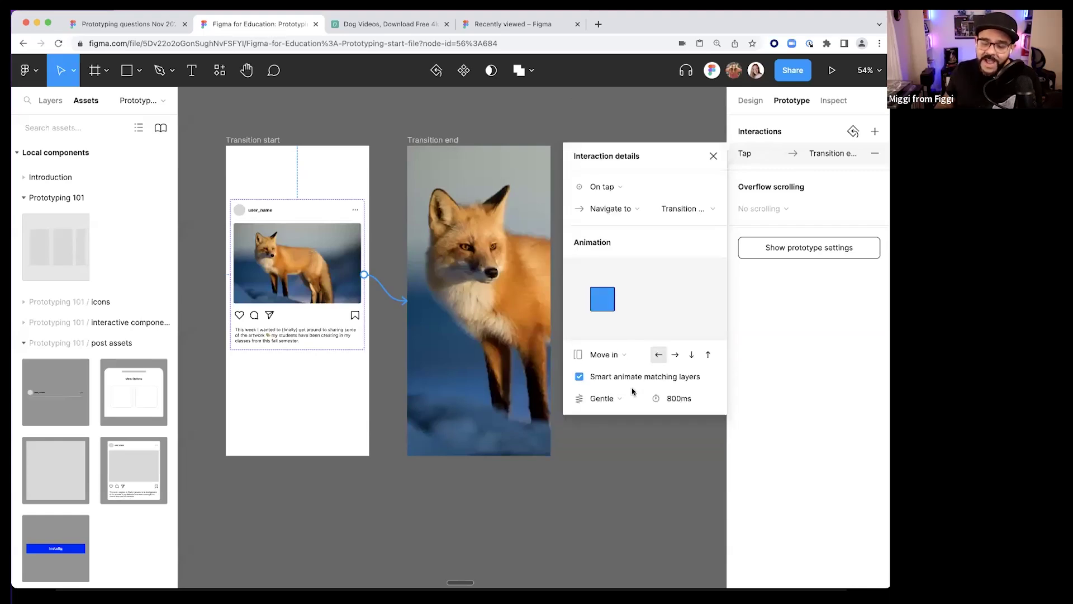
# - Set the easing of the post's Move in animation to Bouncy, keeping the 800ms duration
pyautogui.click(604, 354)
pyautogui.click(628, 255)
pyautogui.click(606, 400)
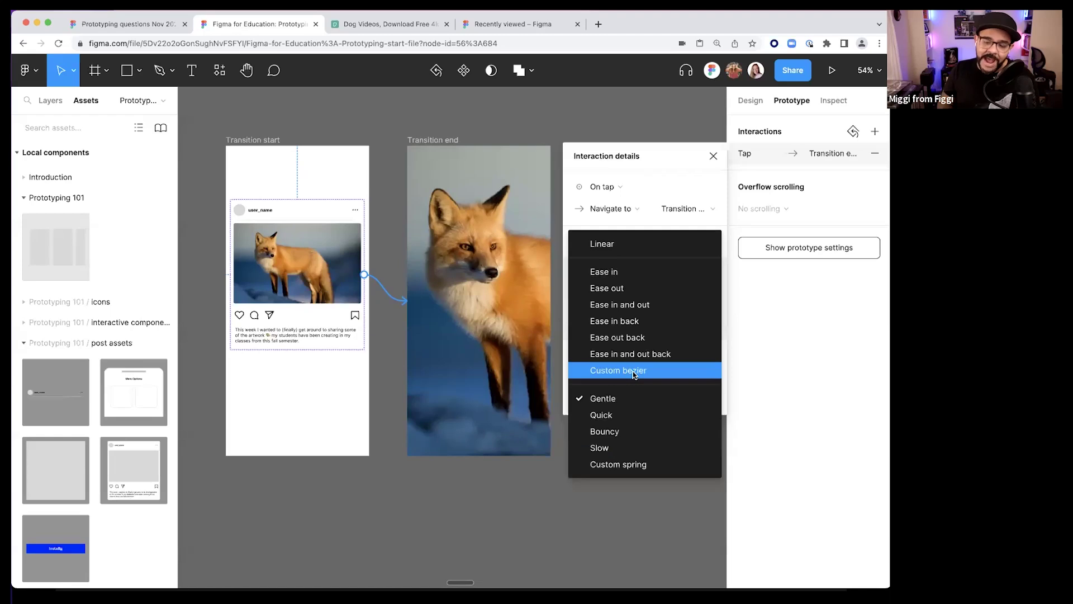
pyautogui.click(613, 434)
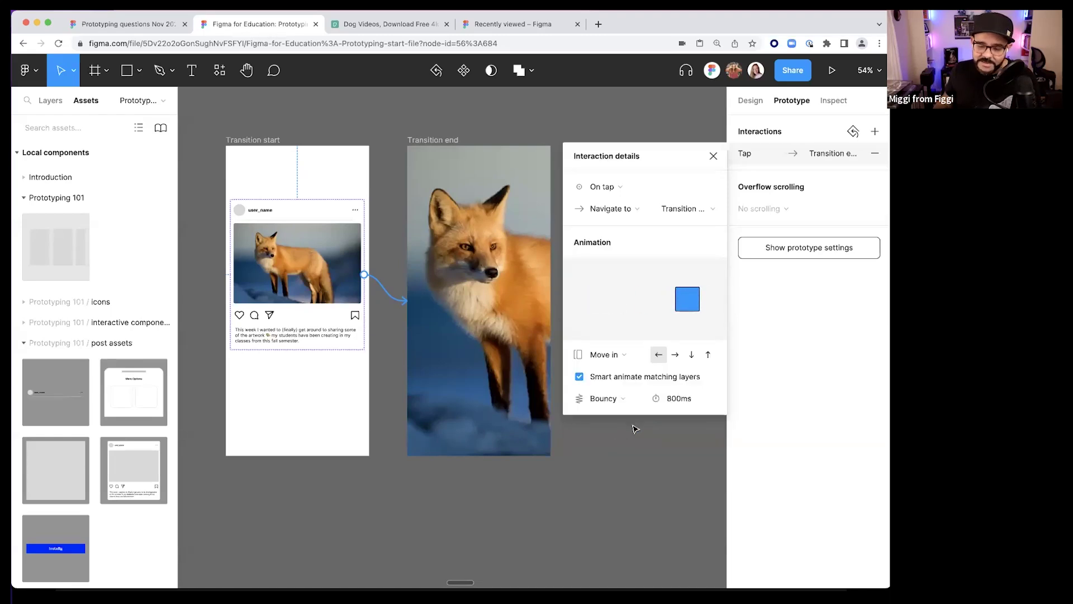
pyautogui.click(679, 400)
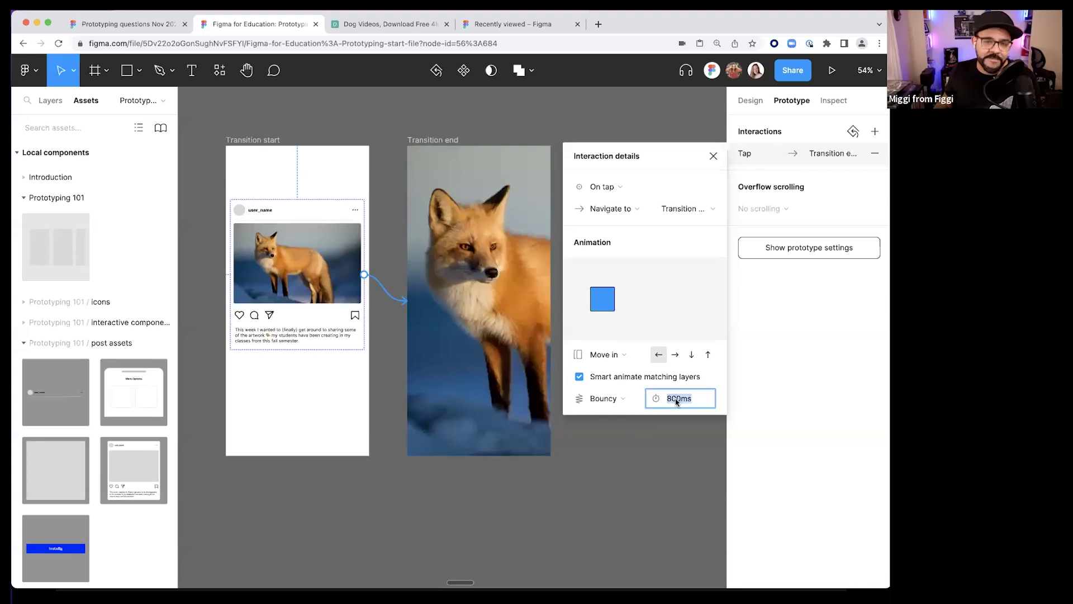
pyautogui.click(649, 478)
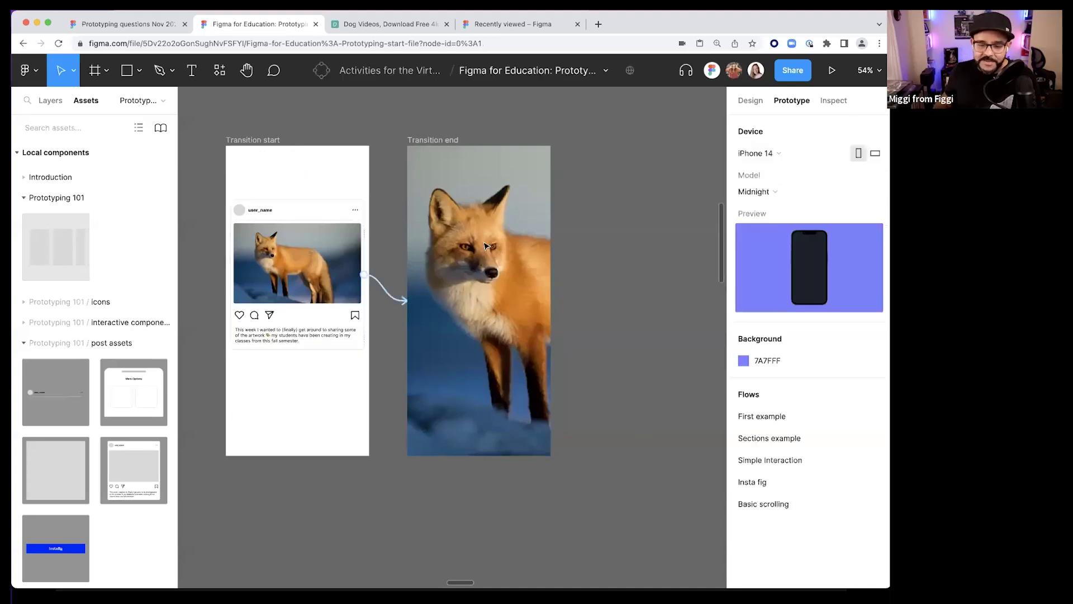
# - Connect the Transition end frame back to Transition start with an on-tap interaction using the Move out animation
pyautogui.click(443, 345)
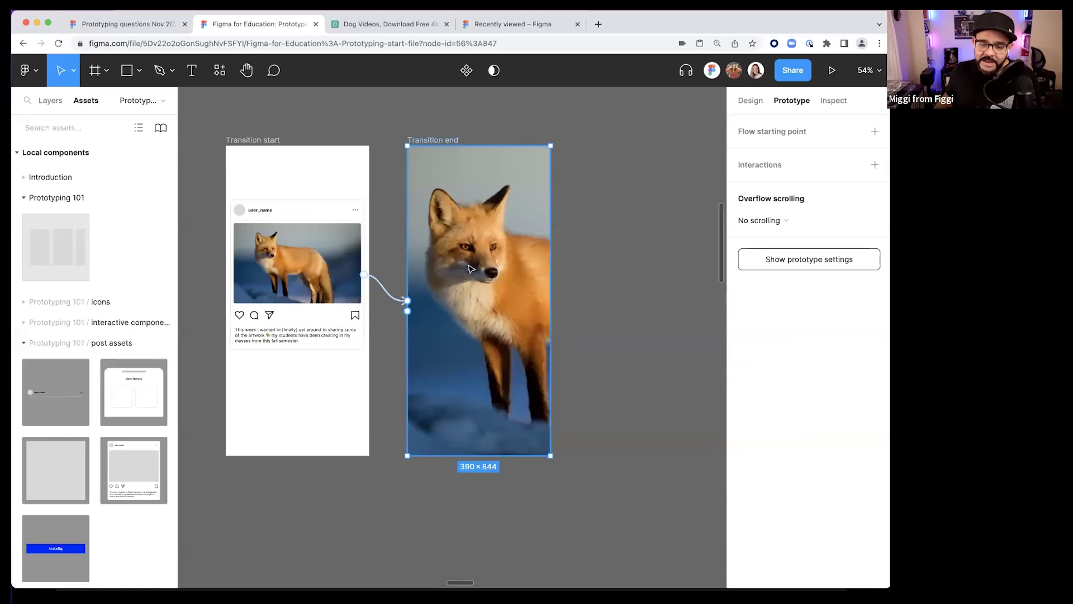
pyautogui.moveTo(408, 310); pyautogui.dragTo(341, 313)
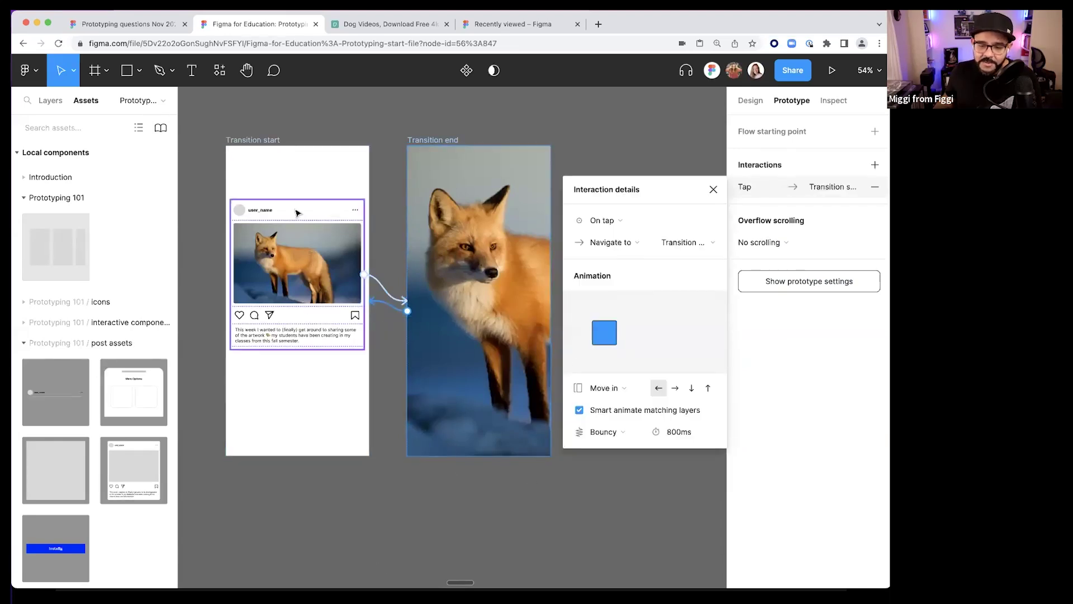
pyautogui.click(610, 387)
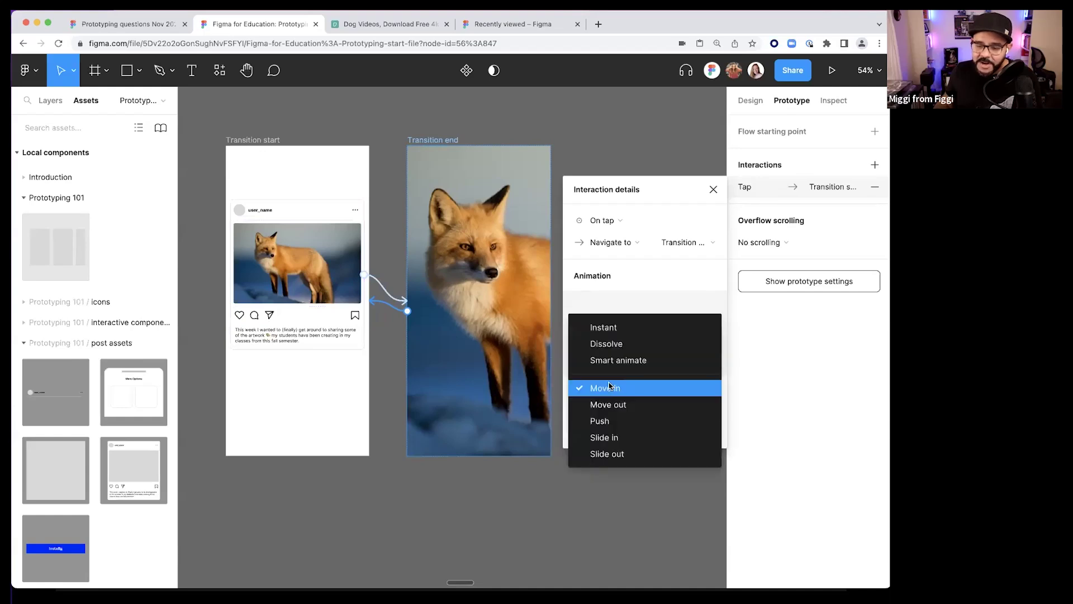
pyautogui.click(609, 403)
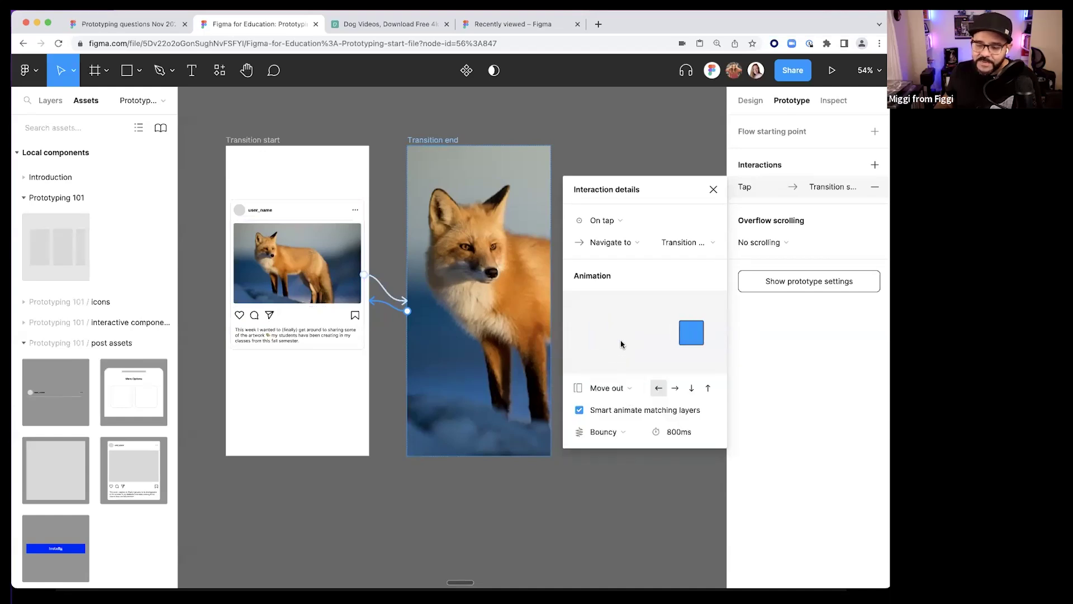
pyautogui.press('Escape')
pyautogui.press('Escape')
# - Try to preview the prototype from the Transition start frame and close the preview
pyautogui.click(259, 149)
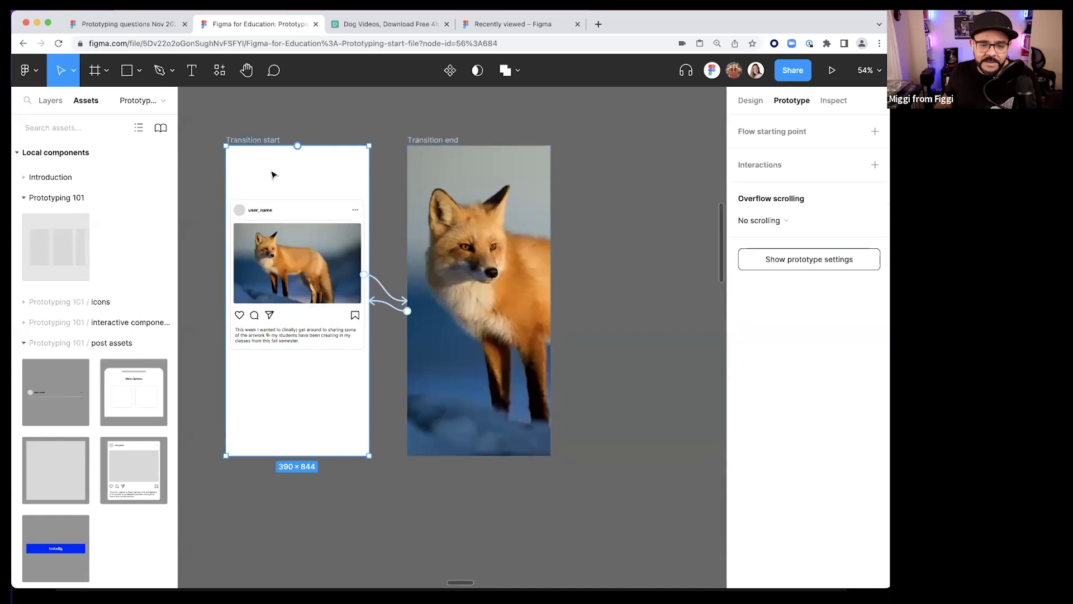
pyautogui.click(831, 71)
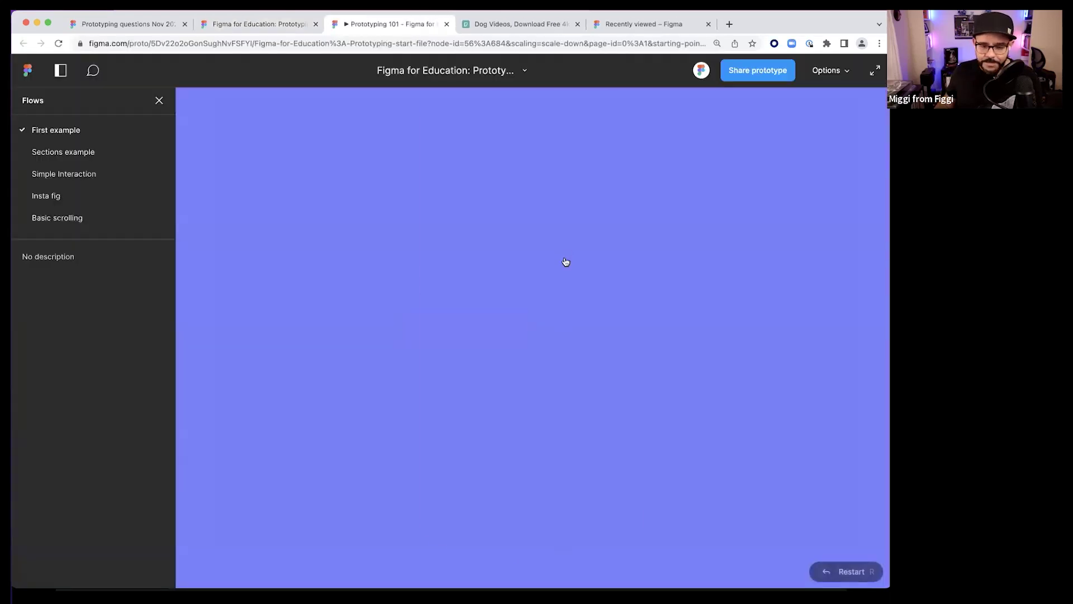
pyautogui.press('super+w')
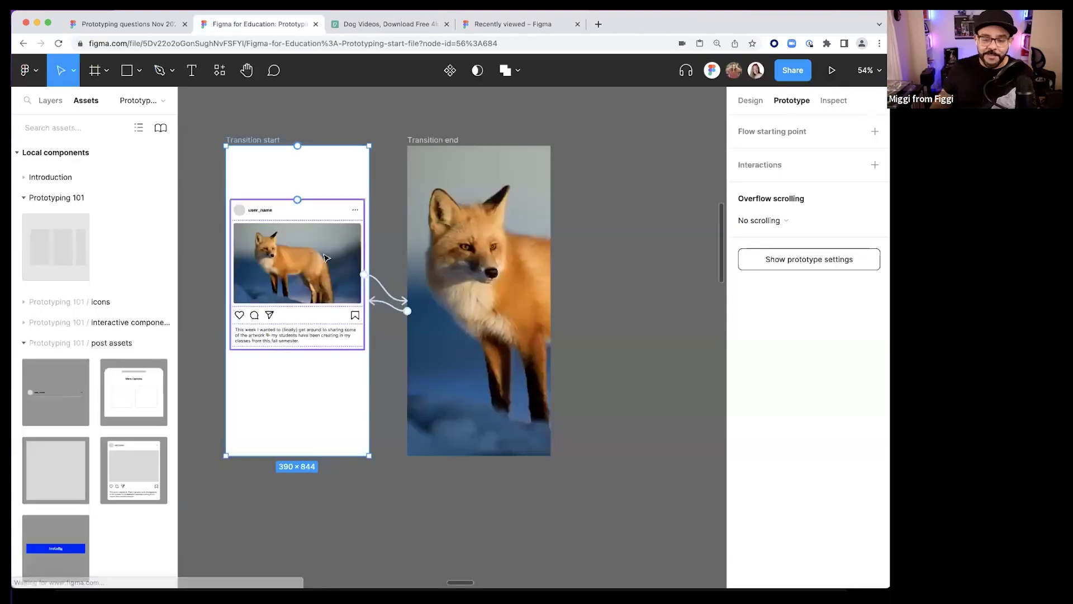
# - Add a flow starting point to the Transition start frame and name it "Foxy frame"
pyautogui.moveTo(247, 117); pyautogui.dragTo(341, 114)
pyautogui.rightClick(348, 142)
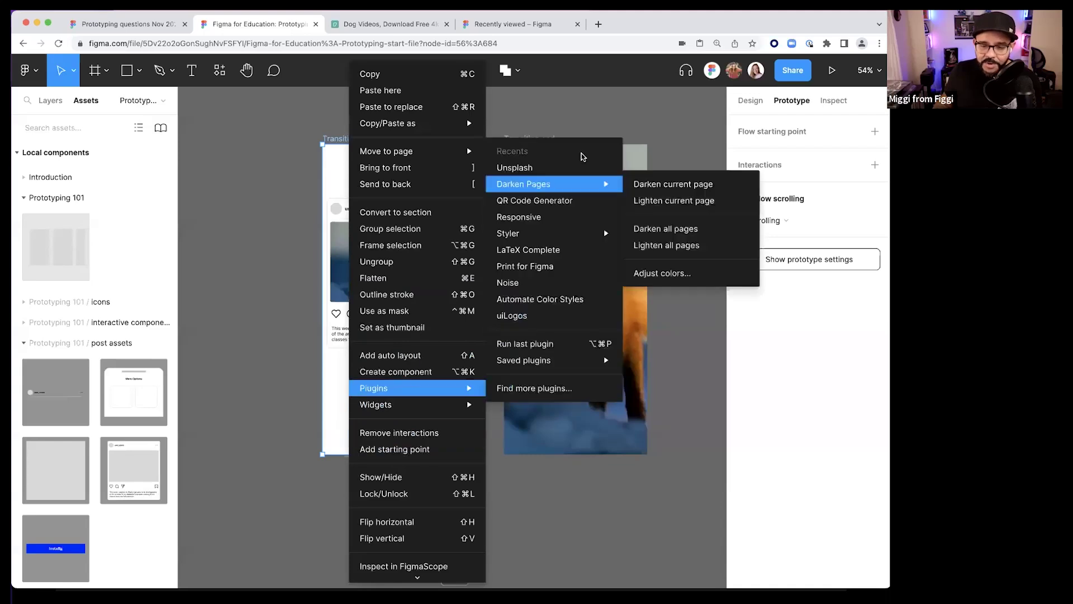
pyautogui.click(564, 103)
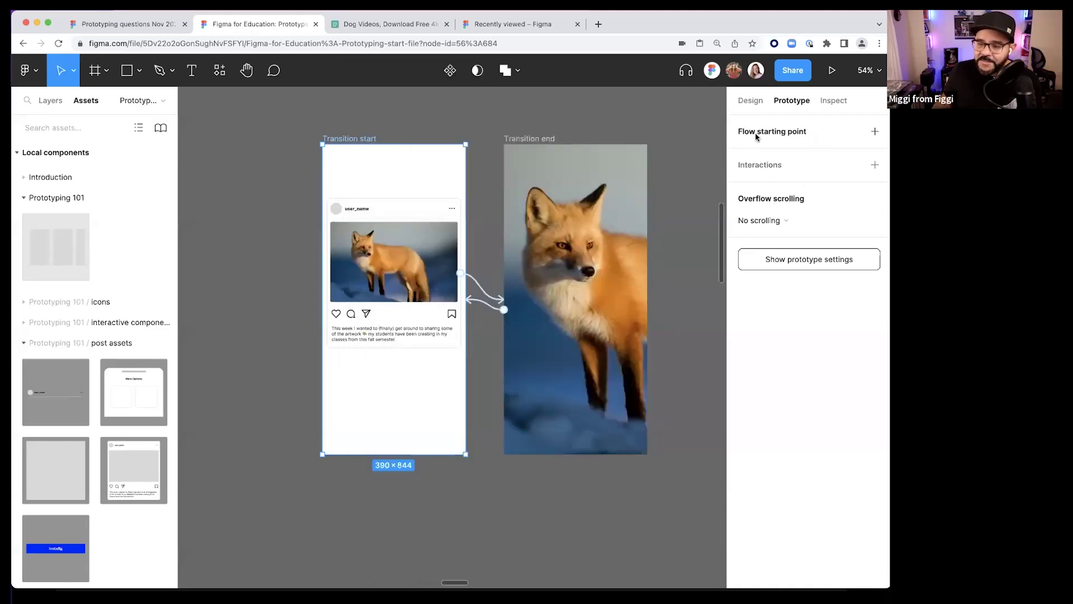
pyautogui.click(874, 131)
pyautogui.click(755, 156)
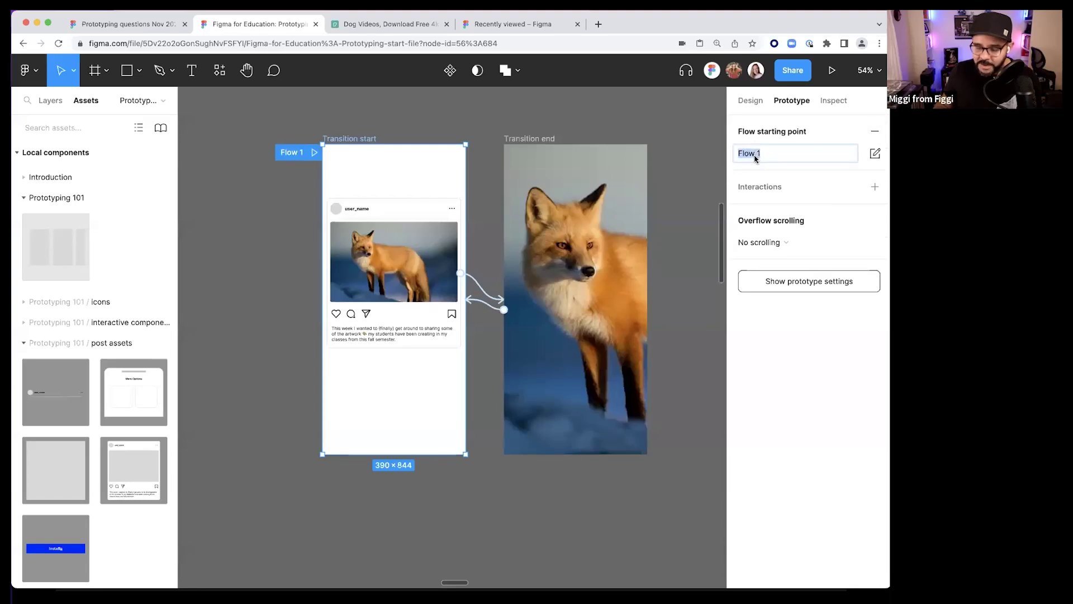
pyautogui.write('Foxy frame')
pyautogui.press('Return')
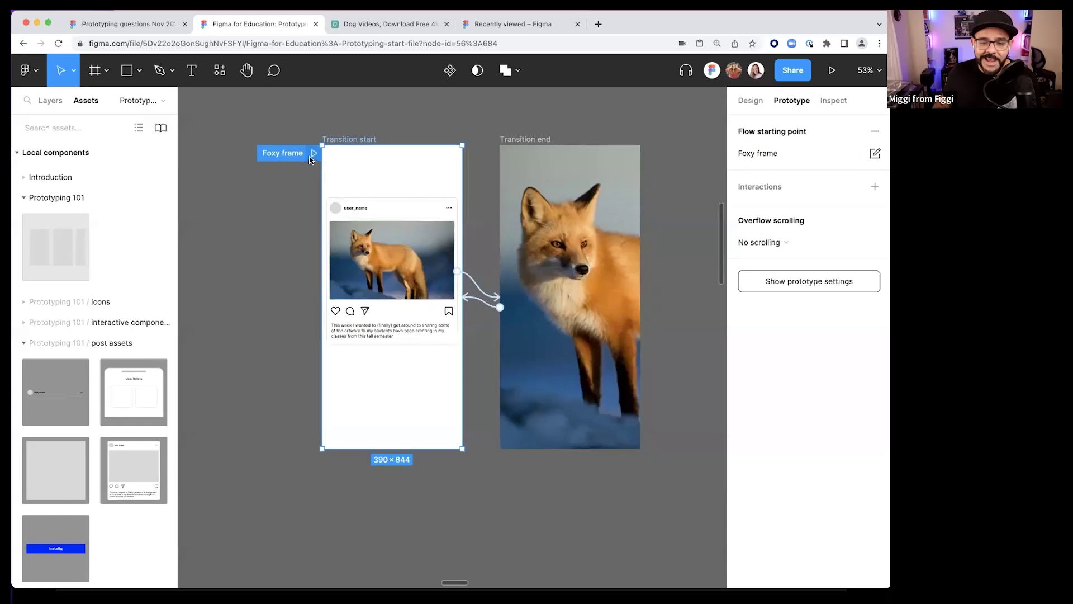
# - Play the Foxy frame flow, tap back and forth between its two screens to check the transitions, and return to the design file
pyautogui.click(308, 153)
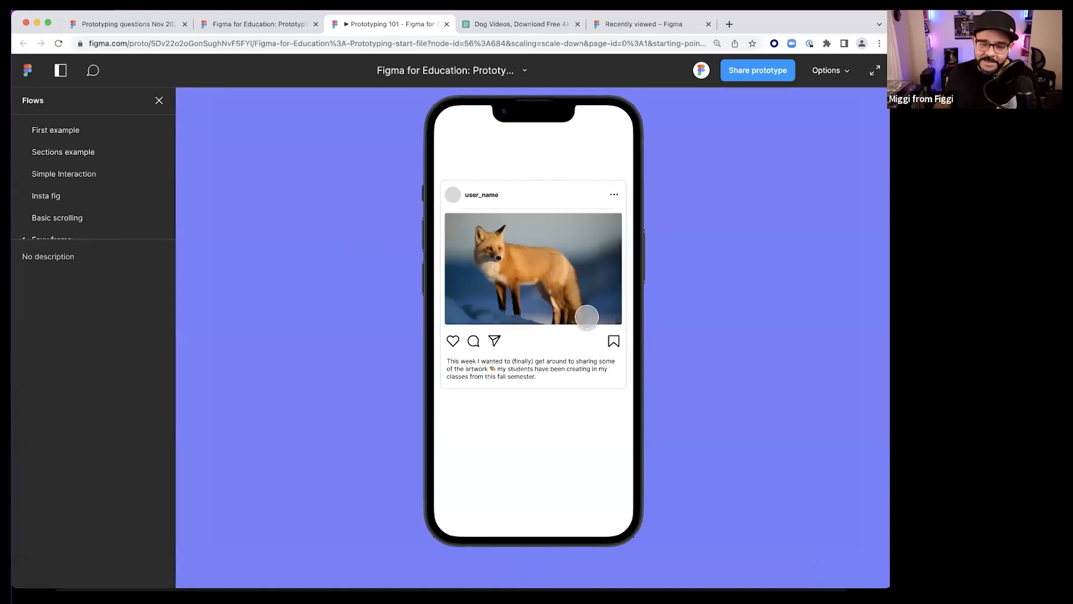
pyautogui.click(551, 293)
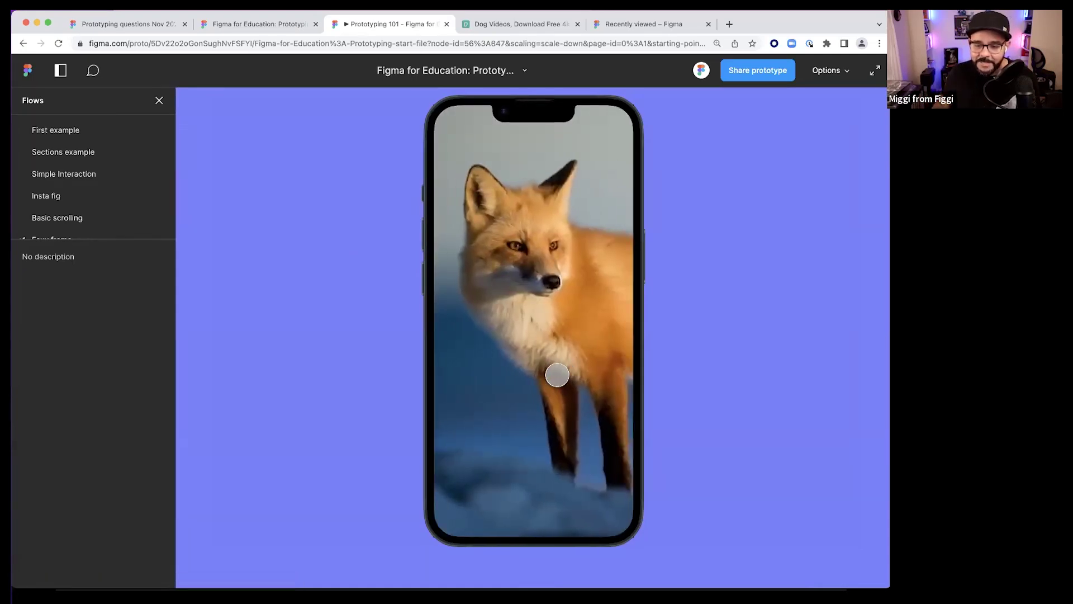
pyautogui.click(556, 370)
pyautogui.click(523, 281)
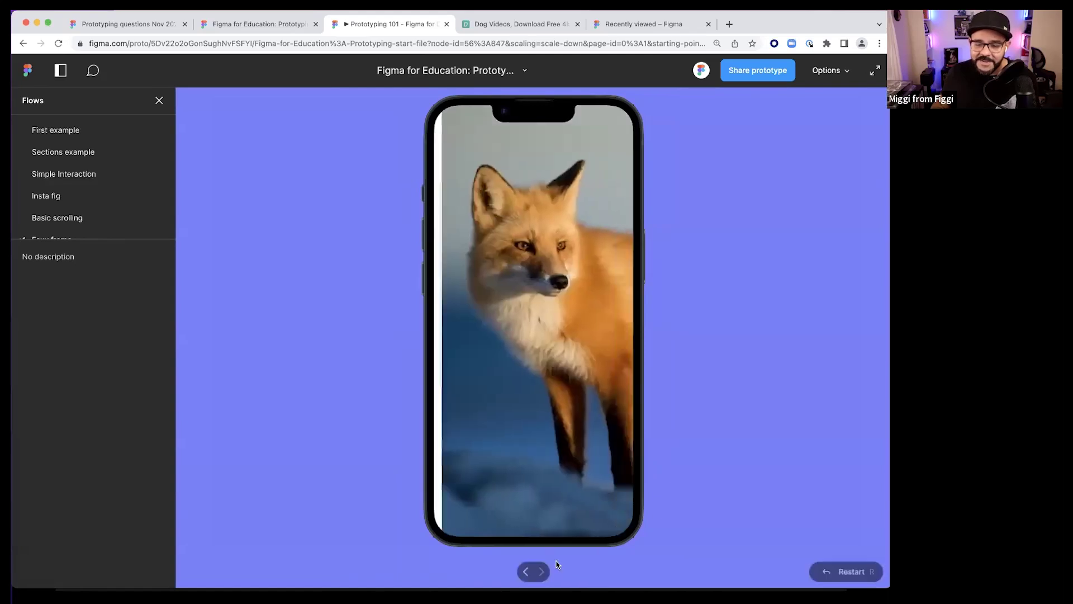
pyautogui.click(522, 429)
pyautogui.click(512, 306)
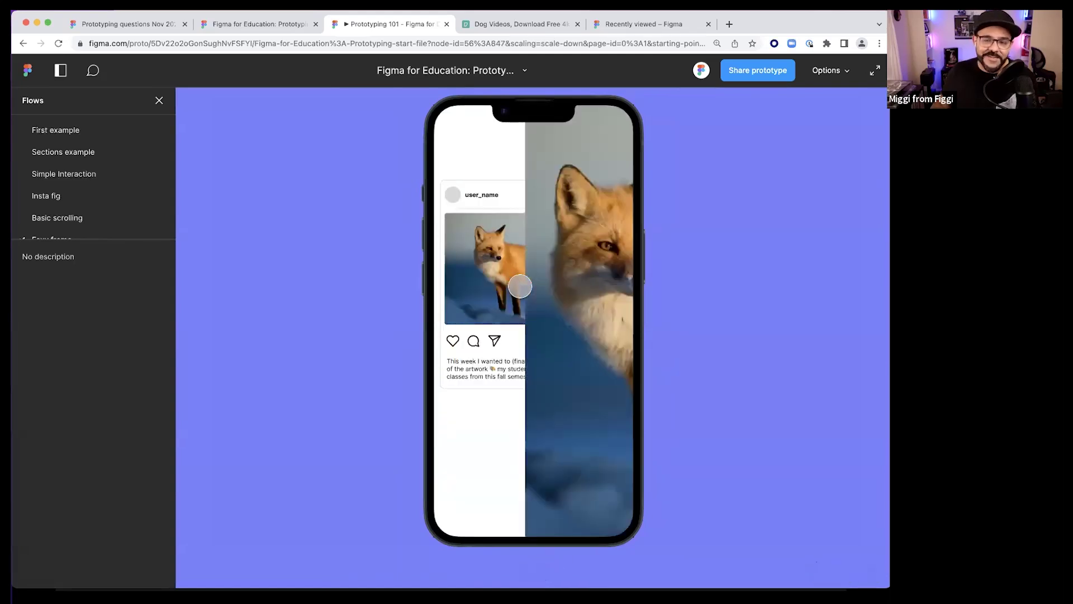
pyautogui.click(546, 282)
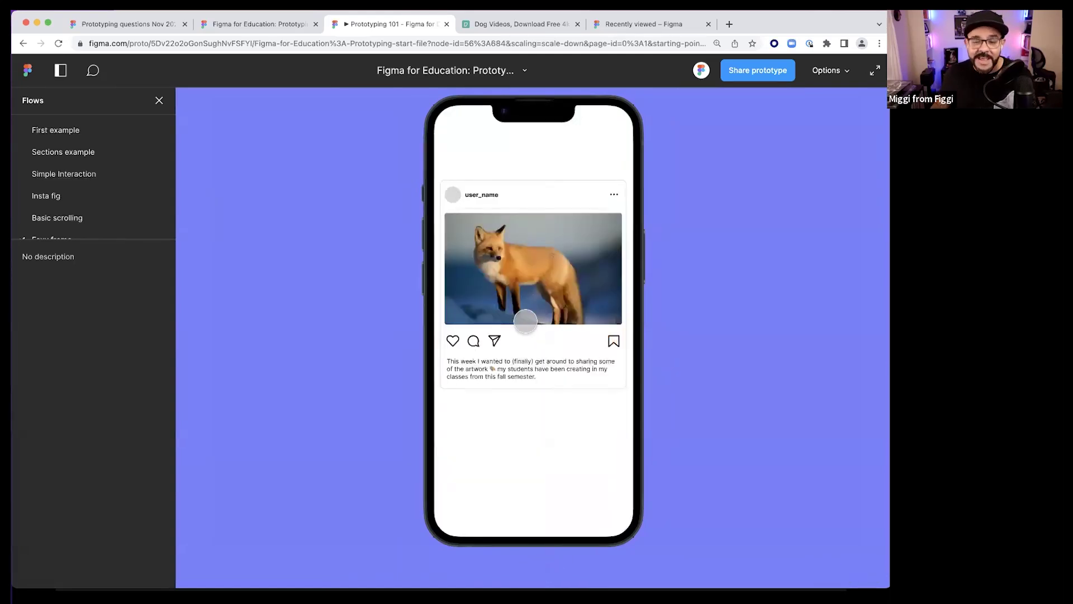
pyautogui.click(246, 25)
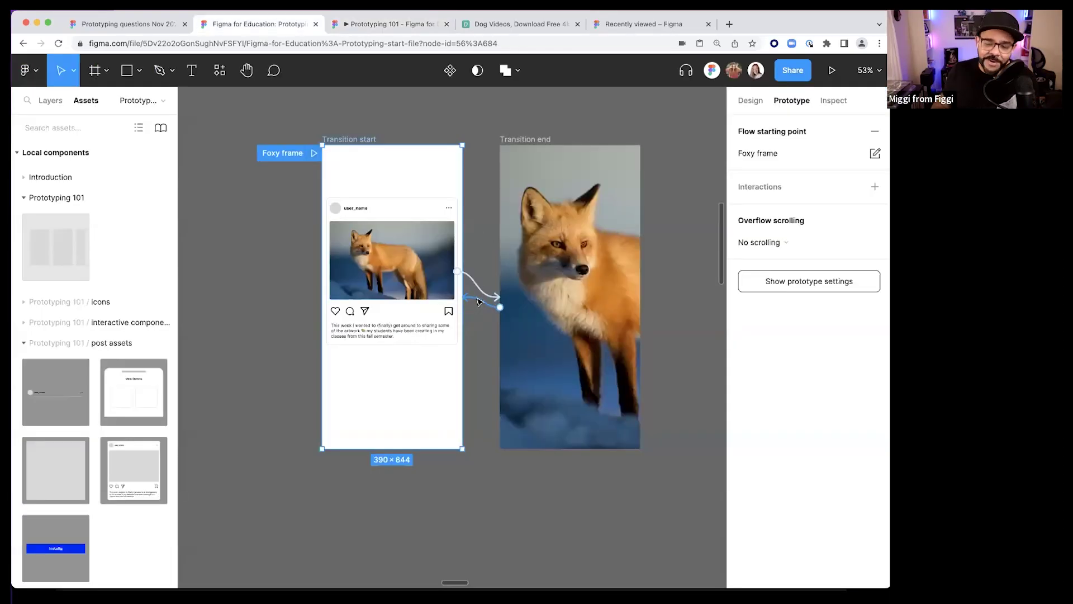
# - Duplicate the Transition start and Transition end frames together directly below the originals
pyautogui.scroll(-2, 293, 337)
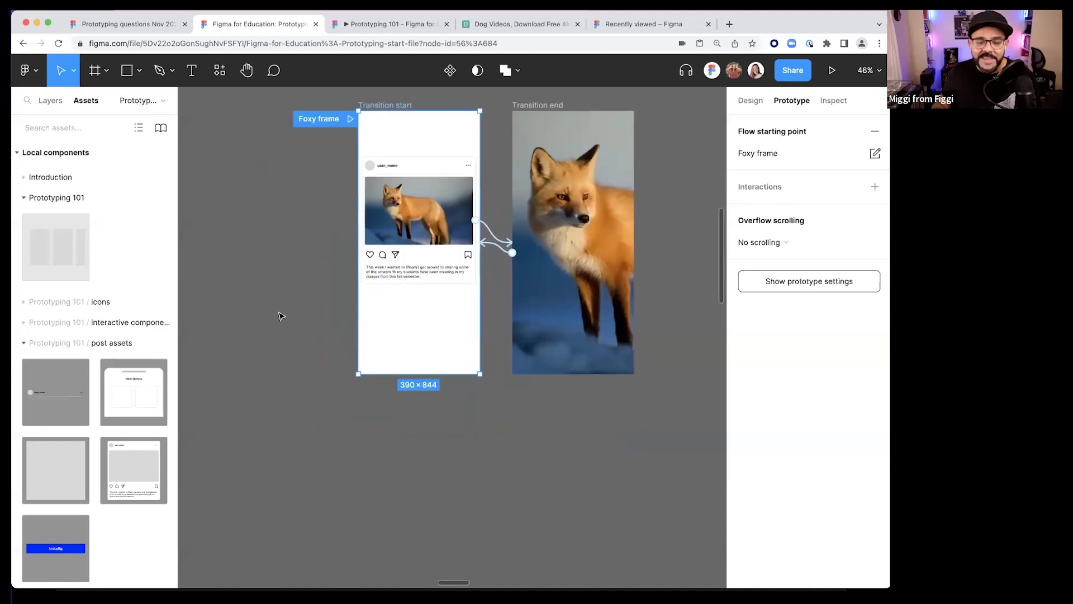
pyautogui.scroll(-3, 278, 316)
pyautogui.moveTo(247, 137); pyautogui.dragTo(637, 435)
pyautogui.moveTo(280, 126); pyautogui.dragTo(563, 412)
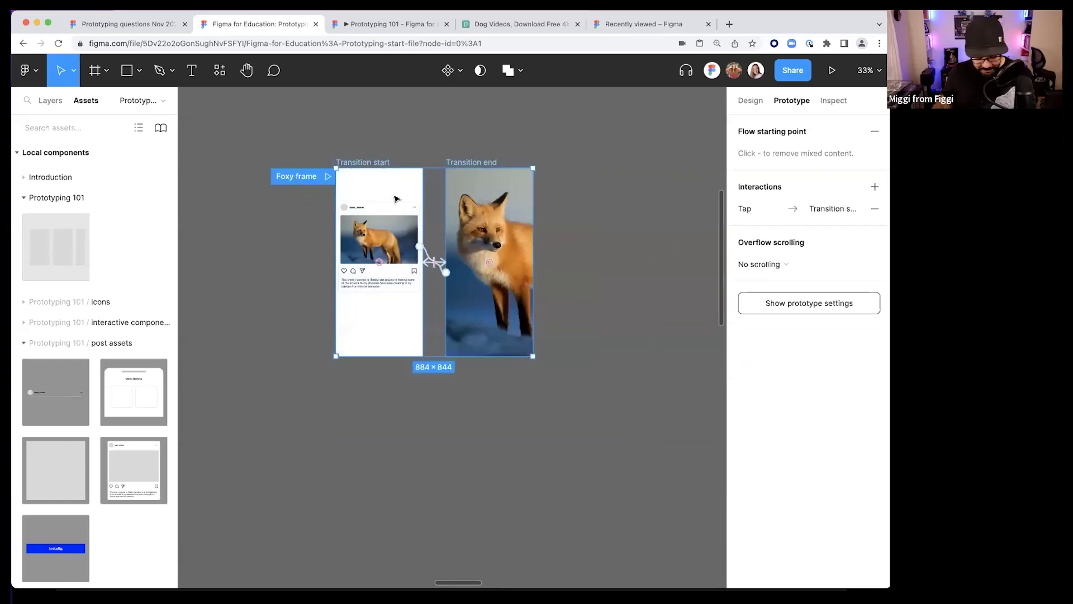
pyautogui.moveTo(391, 186); pyautogui.dragTo(396, 410)
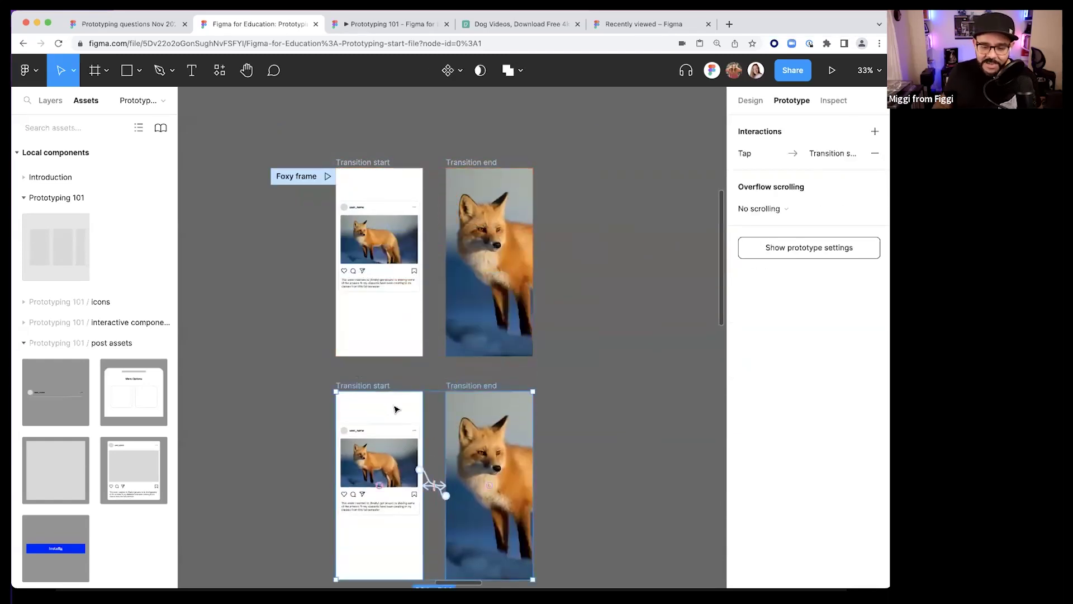
pyautogui.scroll(-3, 405, 418)
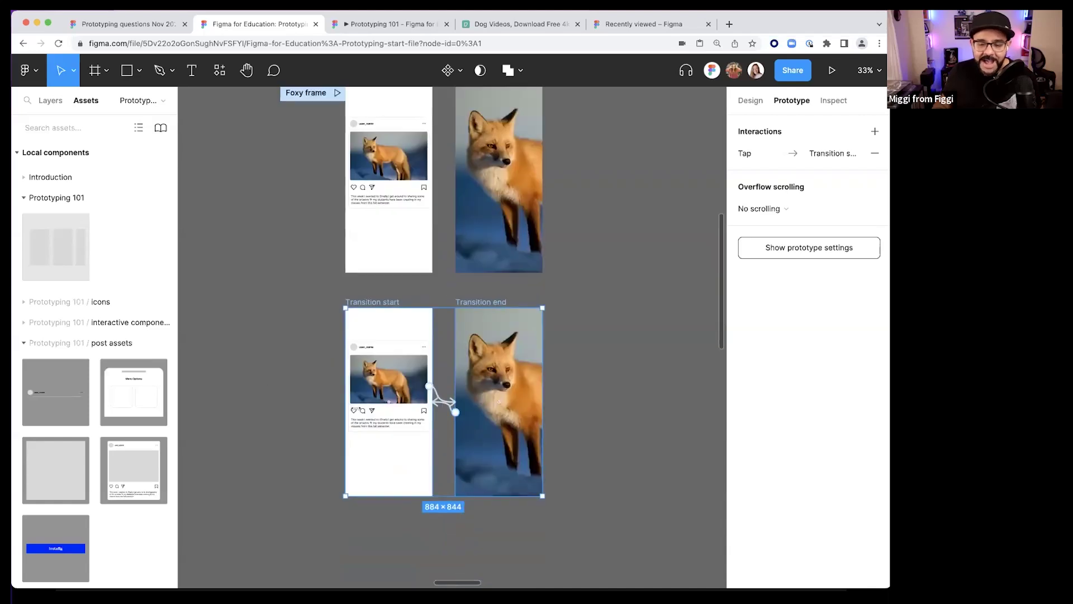
# - Add a flow starting point to the duplicated Transition start frame and name it "Foxy frame 2"
pyautogui.click(387, 329)
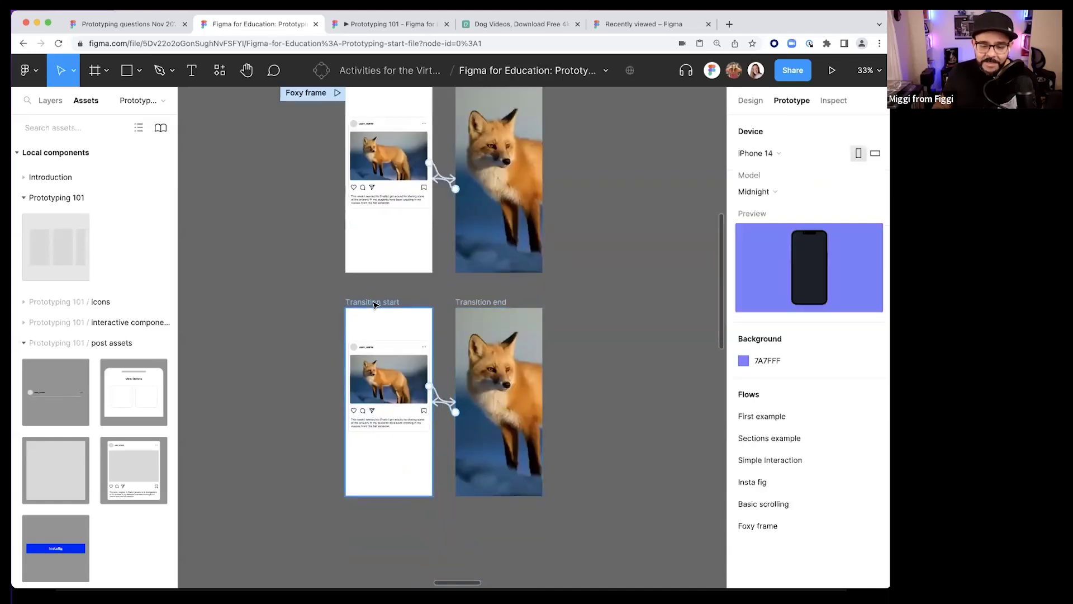
pyautogui.rightClick(386, 328)
pyautogui.click(423, 449)
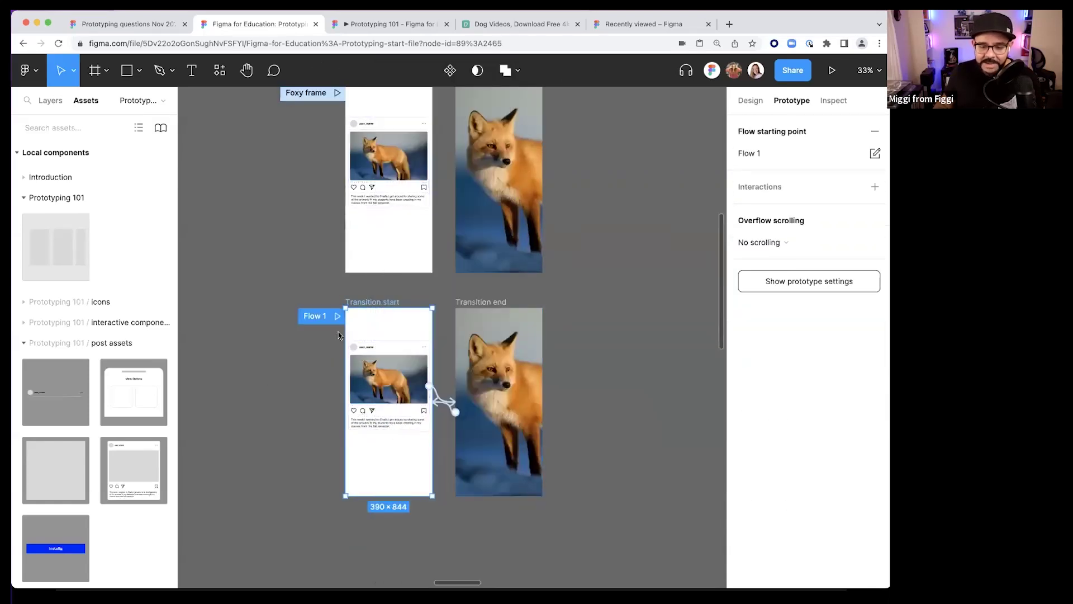
pyautogui.scroll(1, 326, 352)
pyautogui.write('Foxy frame 2')
pyautogui.press('Return')
pyautogui.click(316, 429)
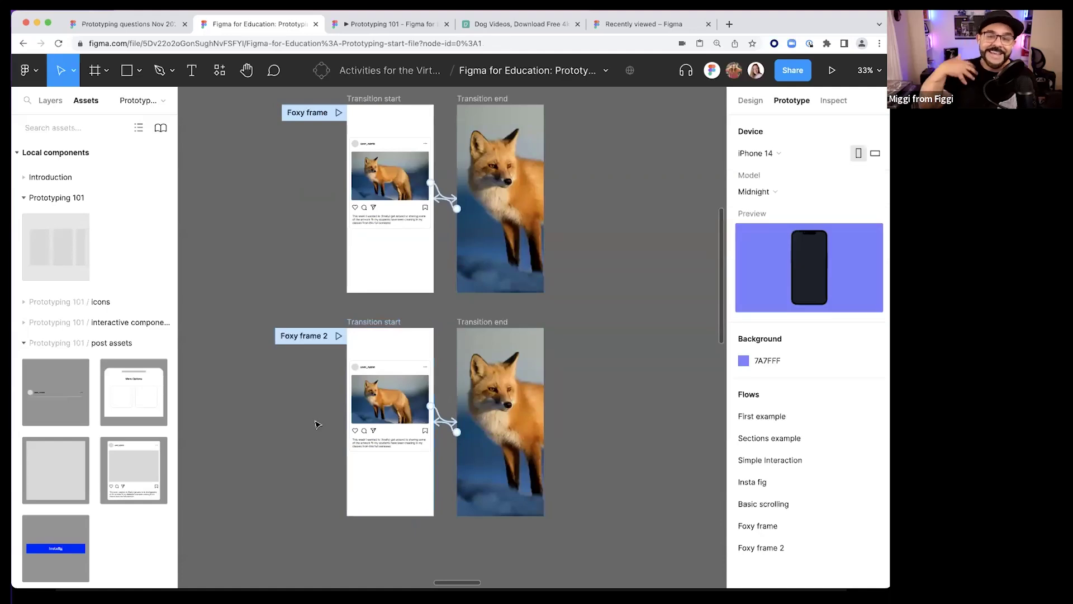
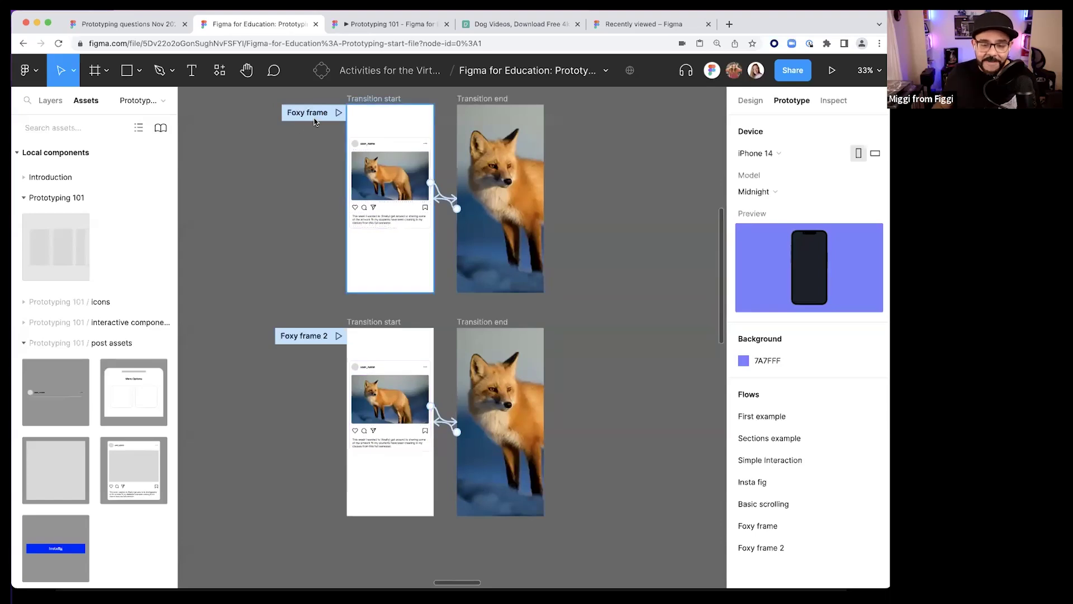
# - Set the easing of the duplicated post's tap transition to Ease in and out
pyautogui.scroll(5, 453, 447)
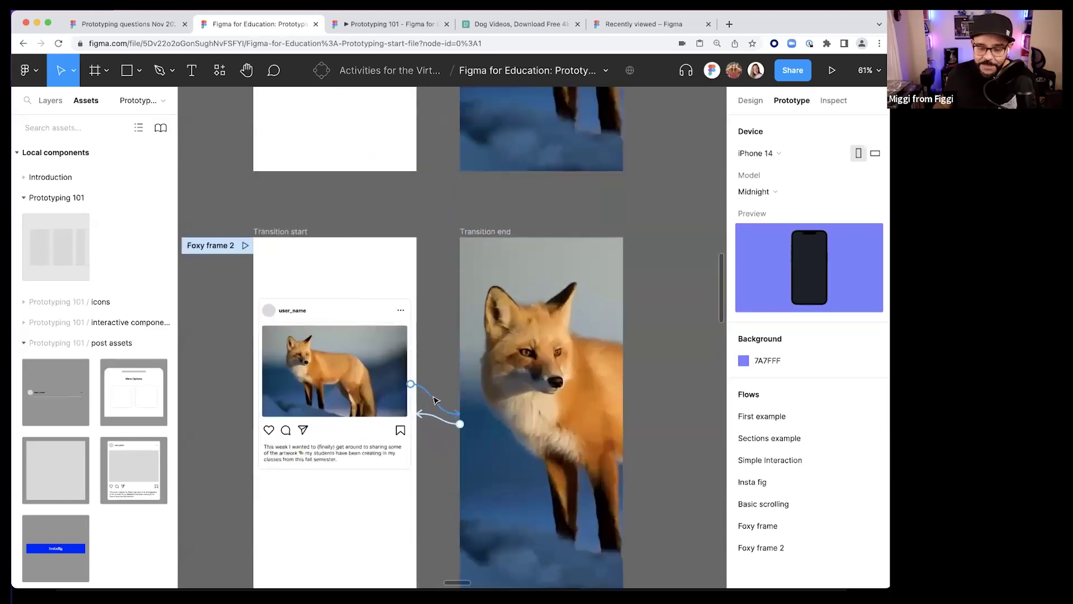
pyautogui.click(456, 419)
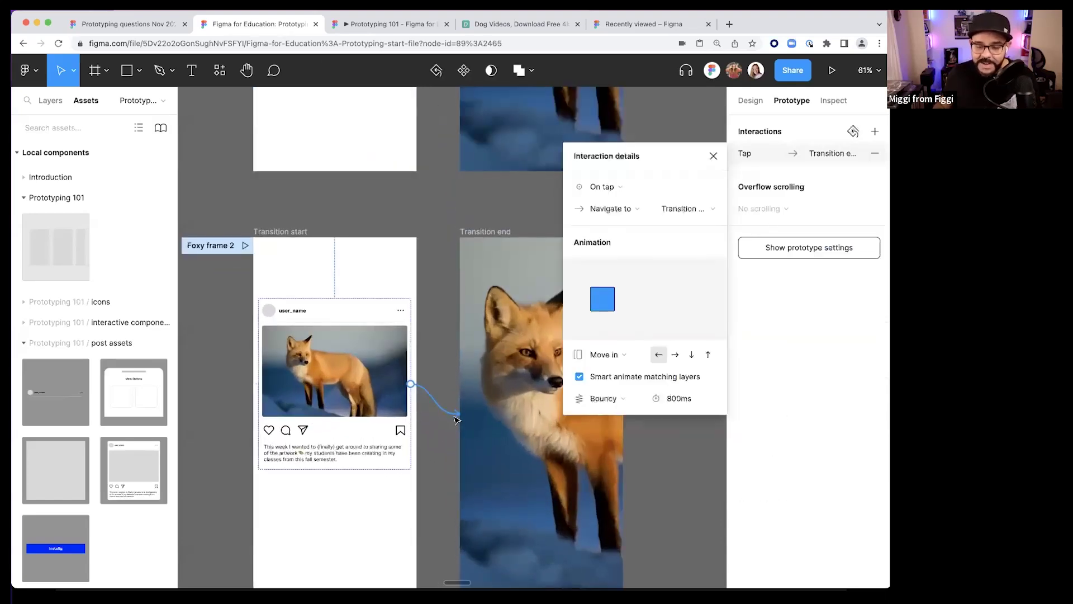
pyautogui.click(608, 399)
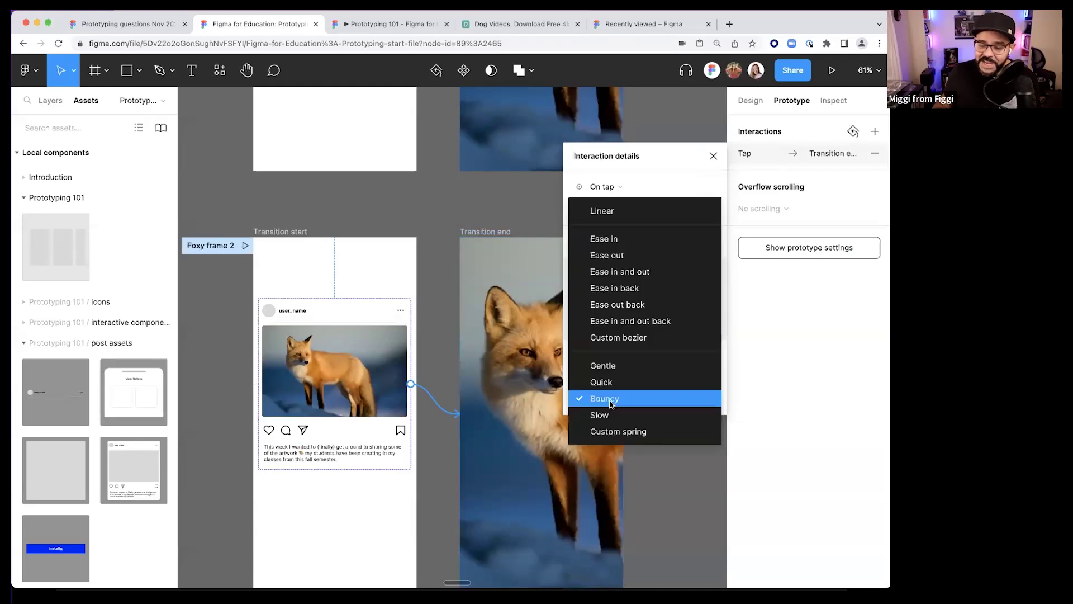
pyautogui.click(636, 272)
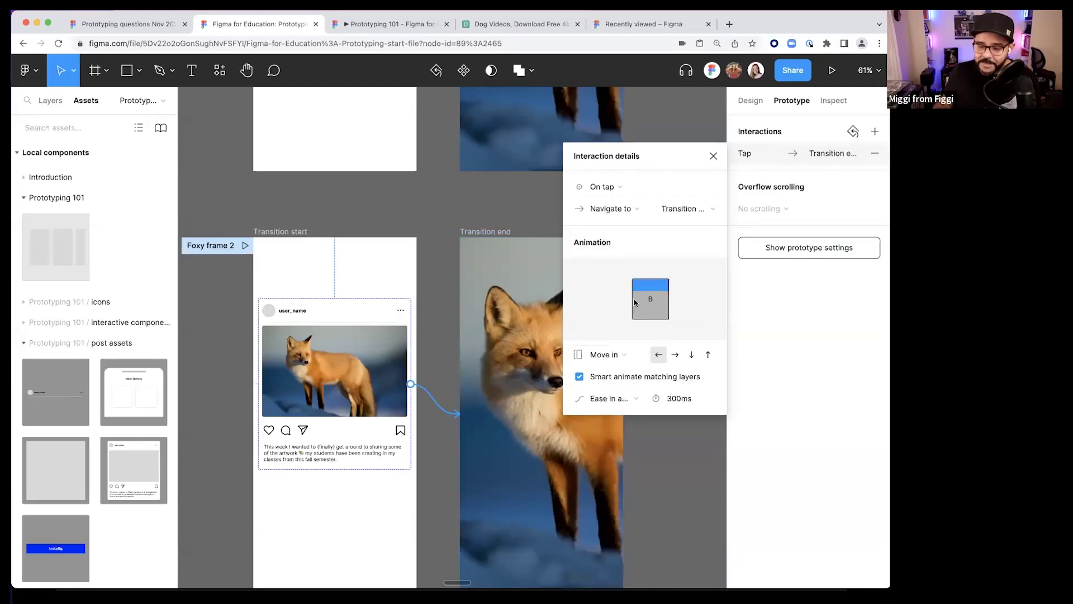
# - Select both connections between the duplicated Transition start and Transition end frames and set their easing to Ease in and out
pyautogui.click(434, 443)
pyautogui.moveTo(435, 458); pyautogui.dragTo(438, 336)
pyautogui.moveTo(444, 495); pyautogui.dragTo(447, 411)
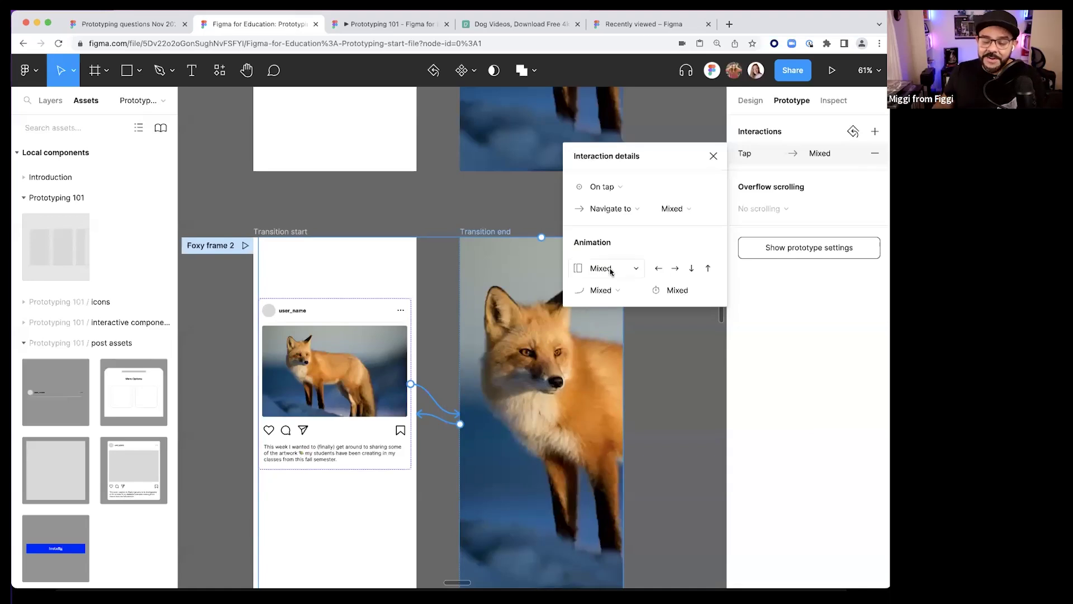
pyautogui.click(610, 271)
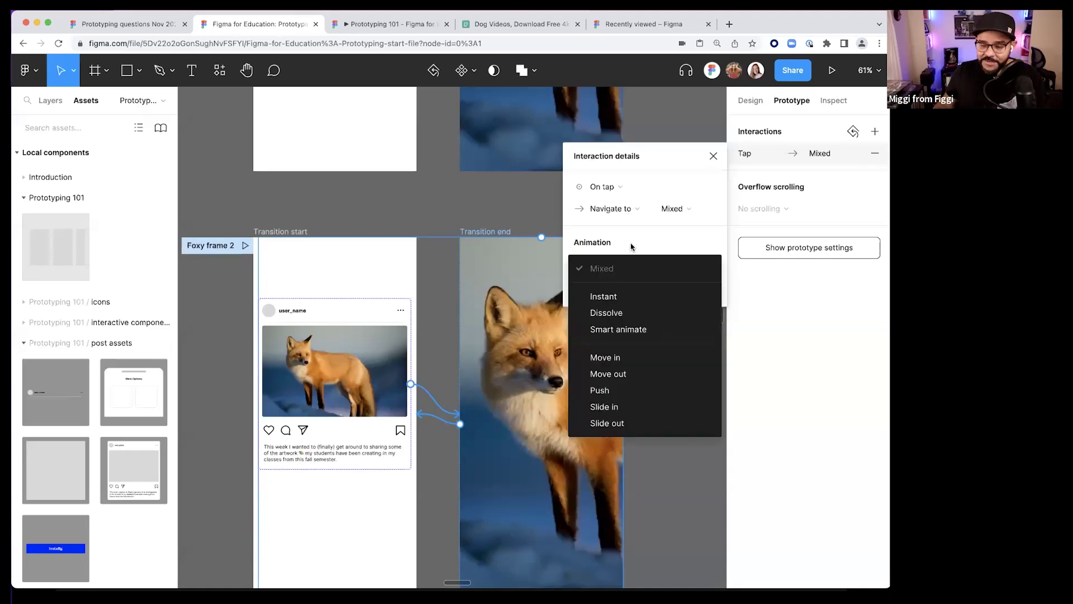
pyautogui.click(632, 247)
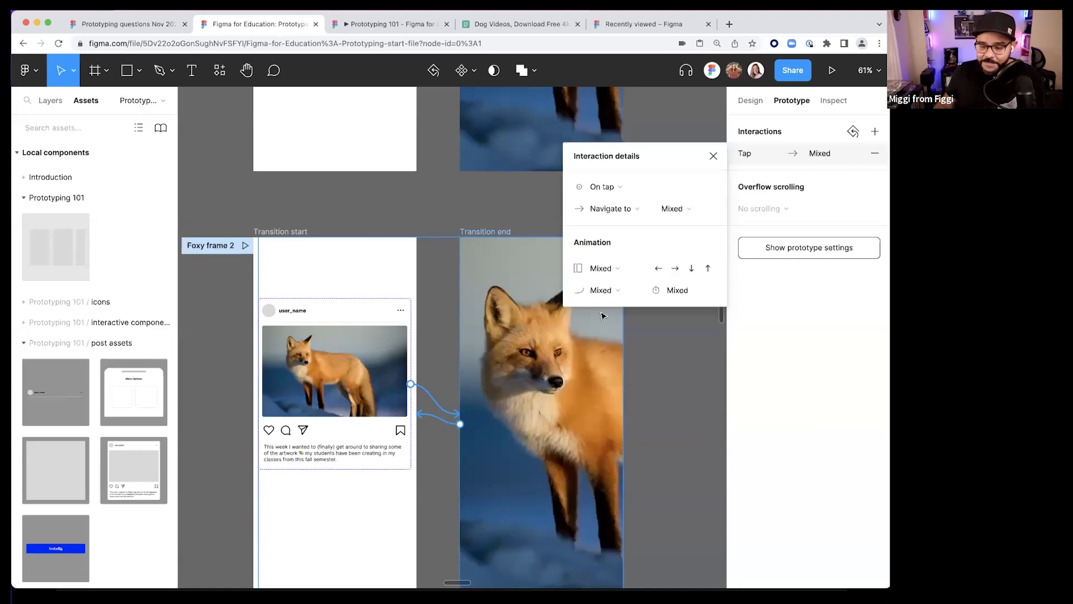
pyautogui.click(601, 289)
pyautogui.click(637, 384)
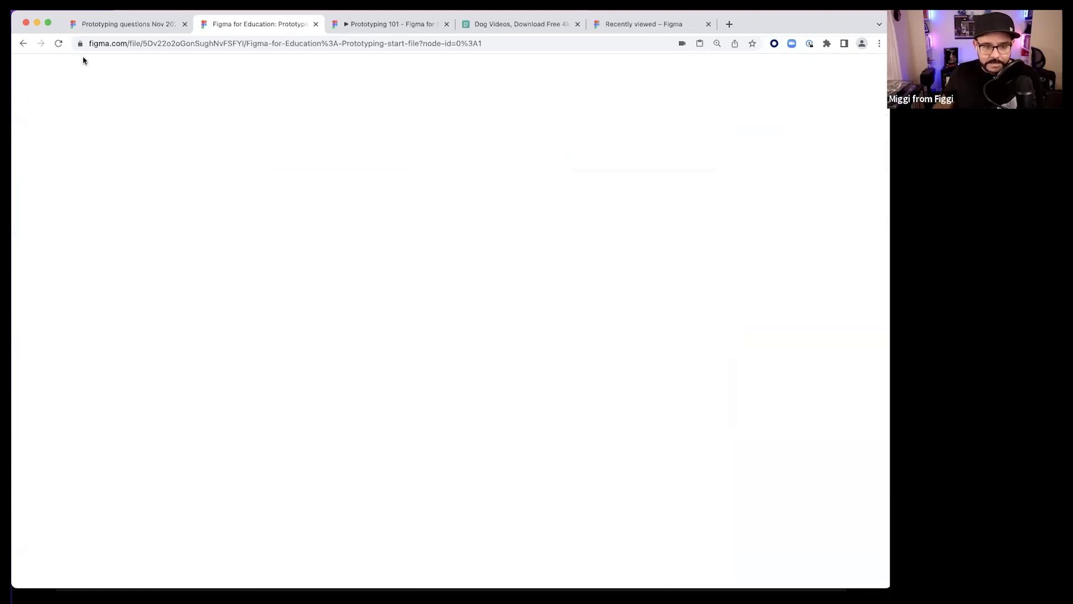
# - Reload the design file and reapply Ease in and out easing to both connections between the duplicated frames
pyautogui.click(57, 44)
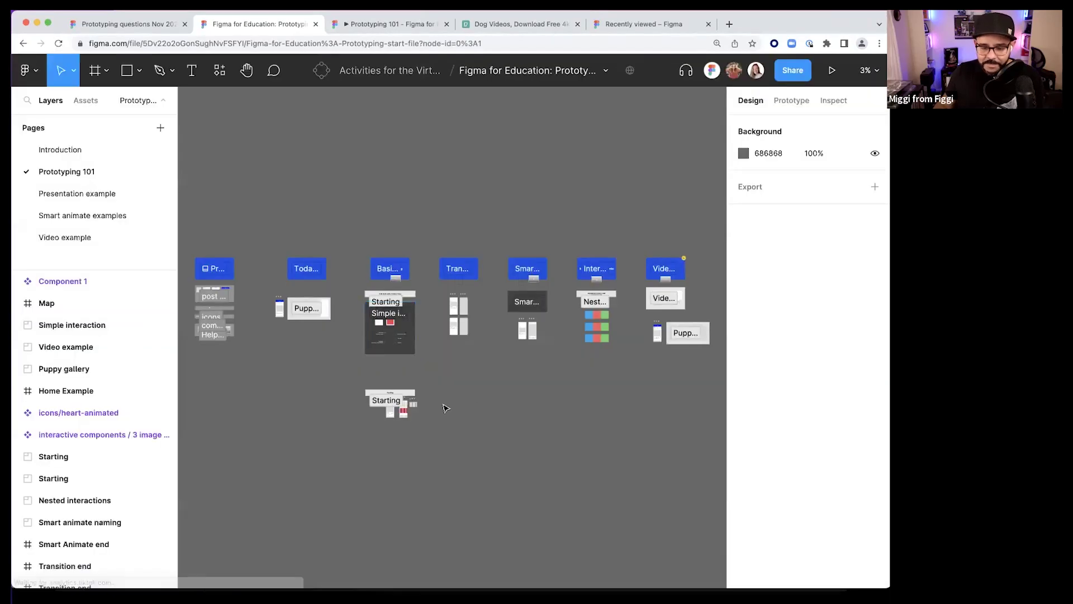
pyautogui.scroll(10, 445, 407)
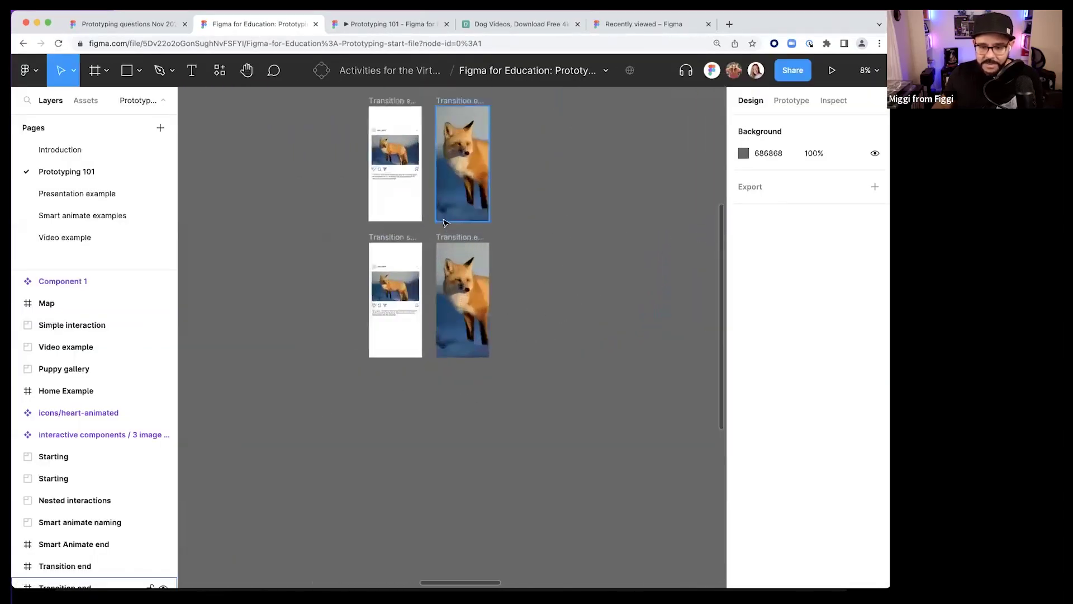
pyautogui.scroll(12, 433, 279)
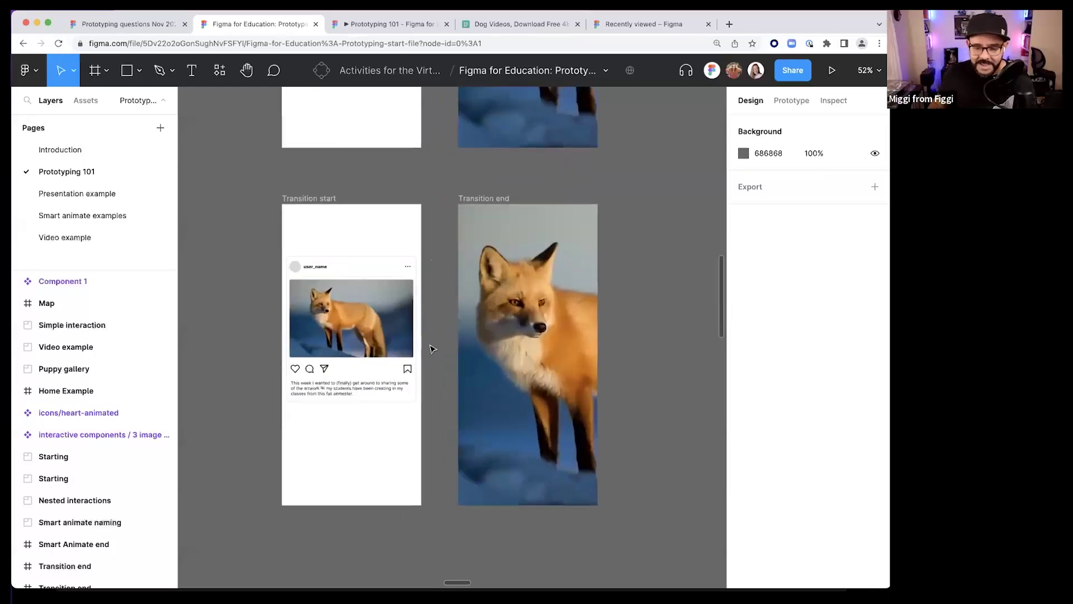
pyautogui.hotkey('shift', 'e')
pyautogui.click(440, 357)
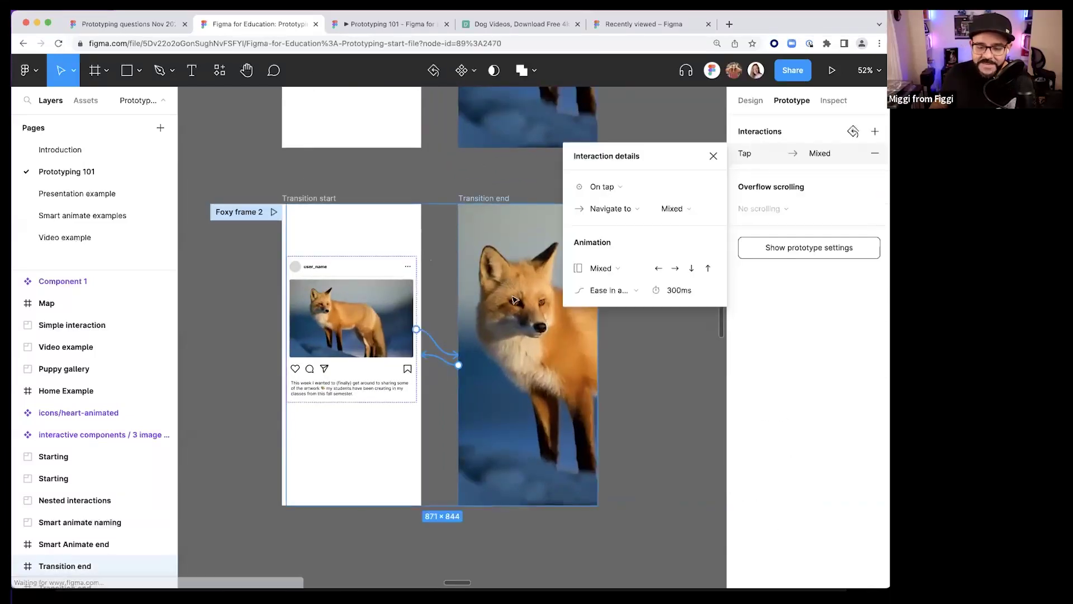
pyautogui.click(609, 292)
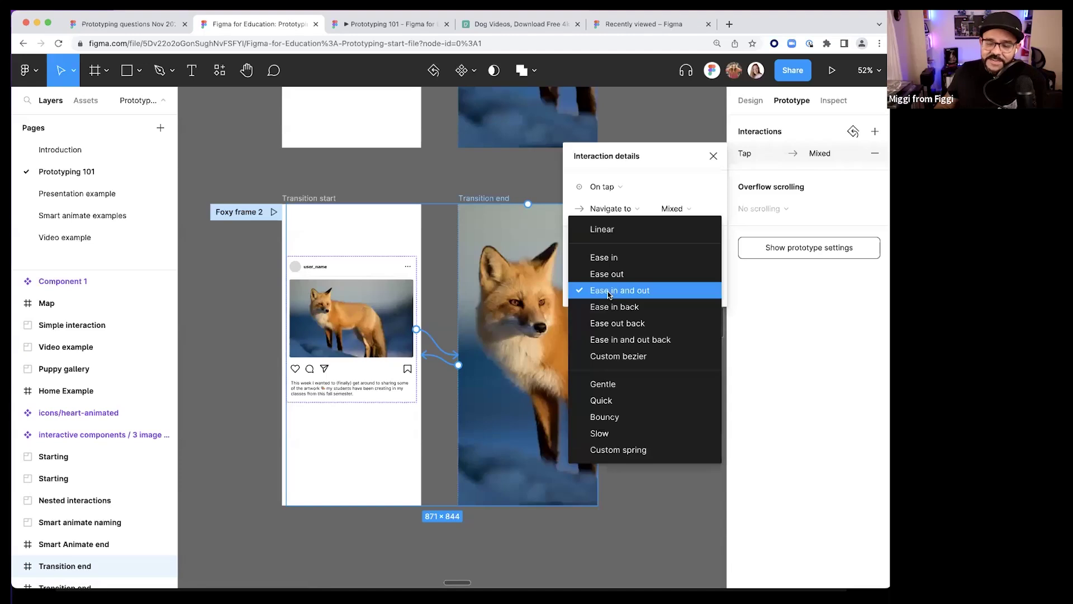
pyautogui.click(608, 290)
pyautogui.click(479, 398)
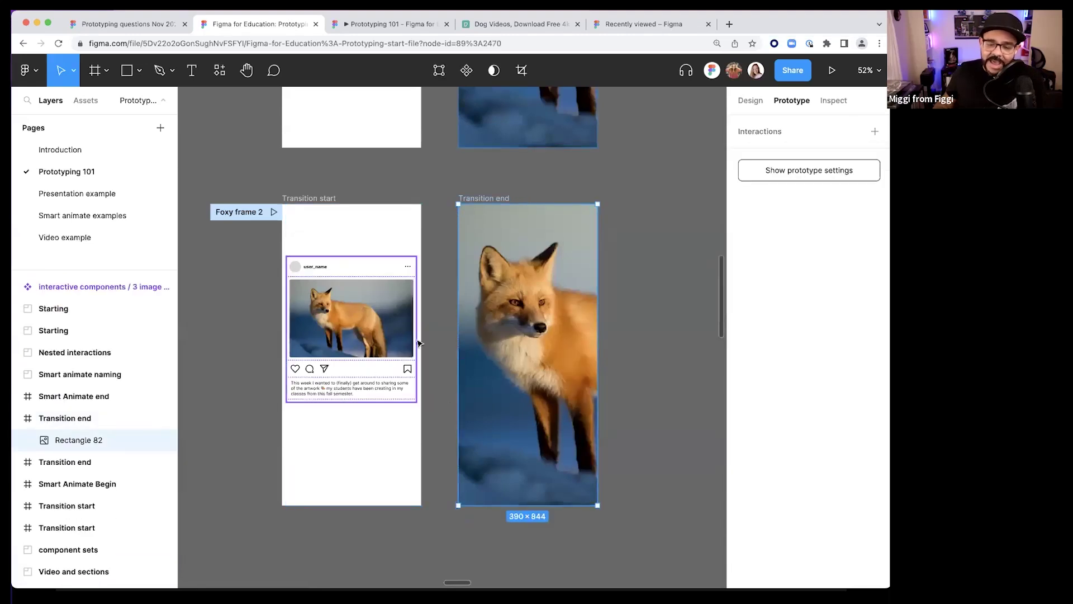
# - Preview the Foxy frame 2 and Foxy frame flows, tapping between their screens to compare the animations, and close the preview
pyautogui.click(274, 212)
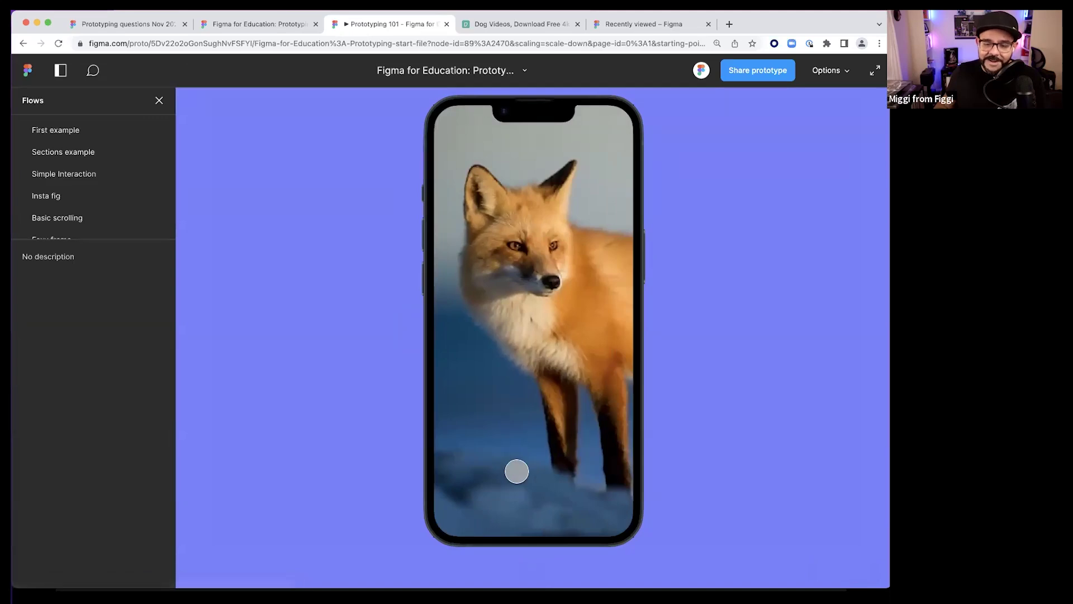
pyautogui.click(526, 275)
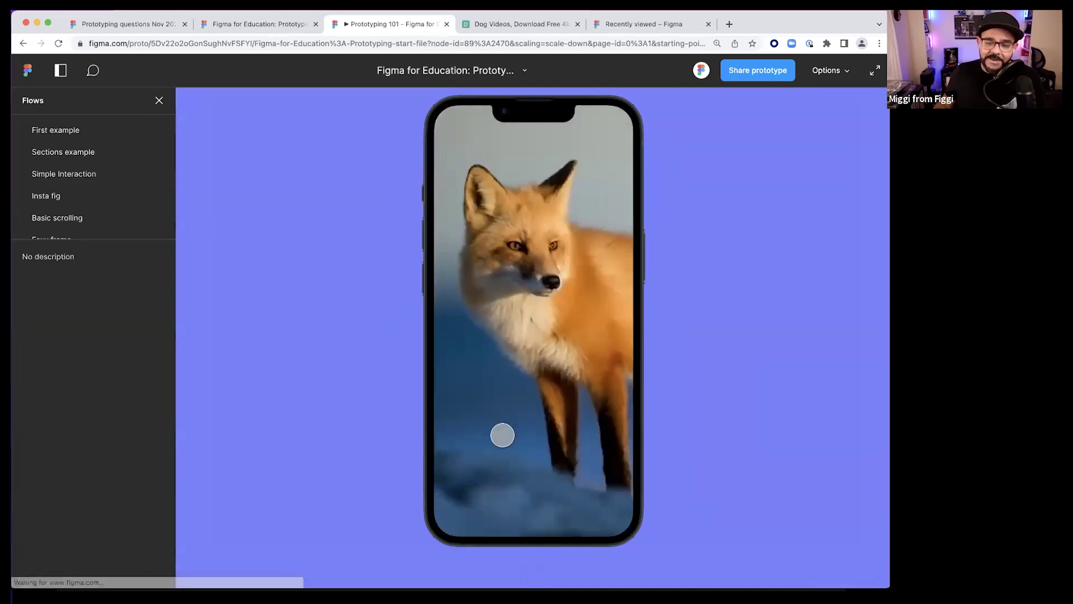
pyautogui.click(526, 275)
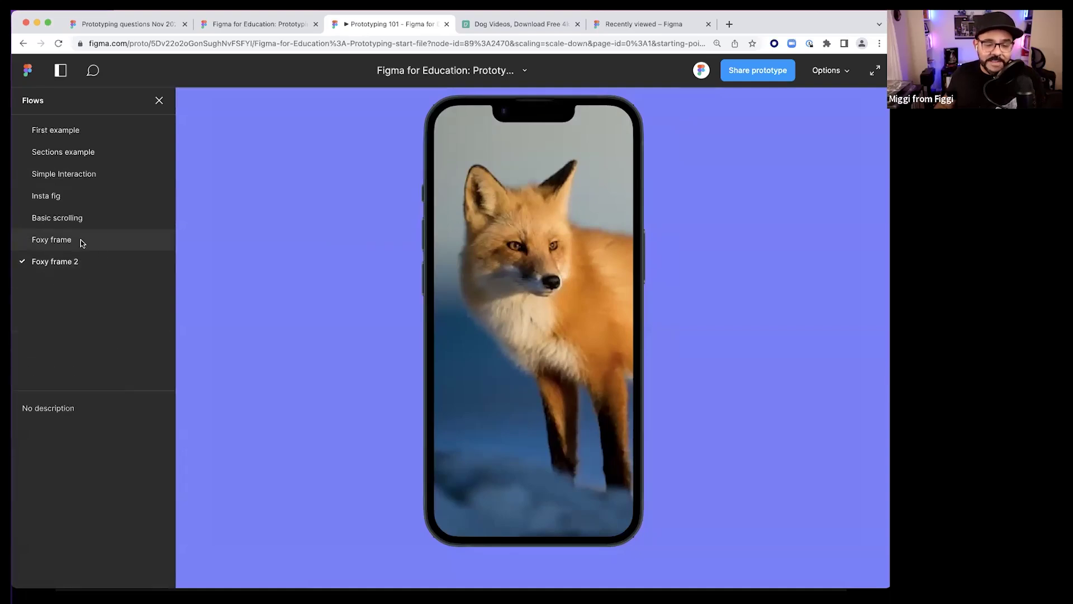
pyautogui.click(82, 240)
pyautogui.click(514, 275)
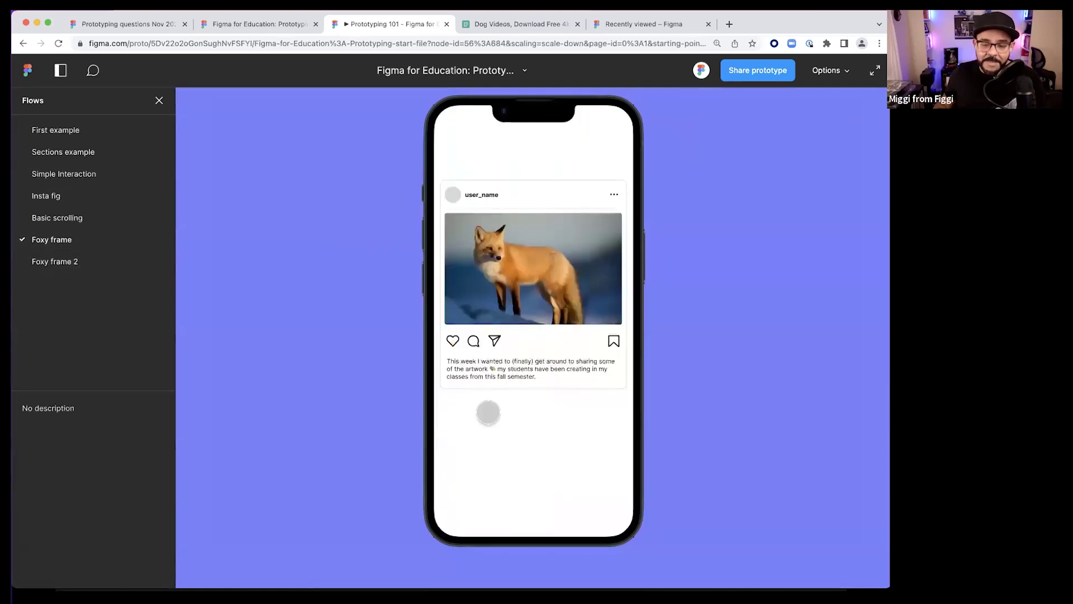
pyautogui.click(62, 262)
pyautogui.click(510, 304)
pyautogui.click(472, 402)
pyautogui.click(531, 283)
pyautogui.click(531, 288)
pyautogui.click(518, 266)
pyautogui.click(509, 277)
pyautogui.press('super+w')
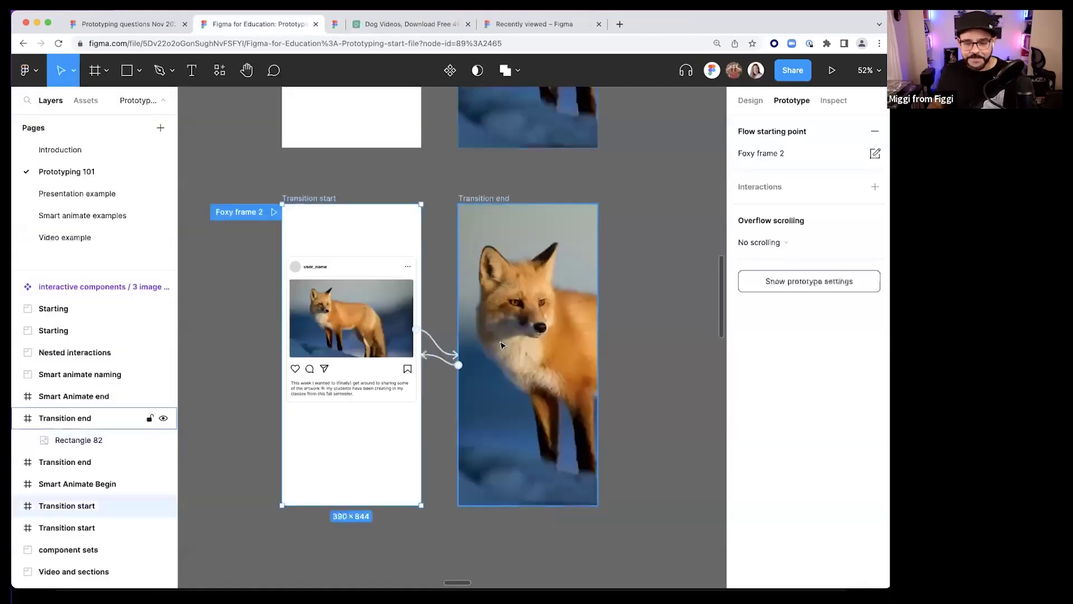
# - Change the animation of the duplicated Transition end frame's return connection to Push with the direction to the right
pyautogui.click(437, 360)
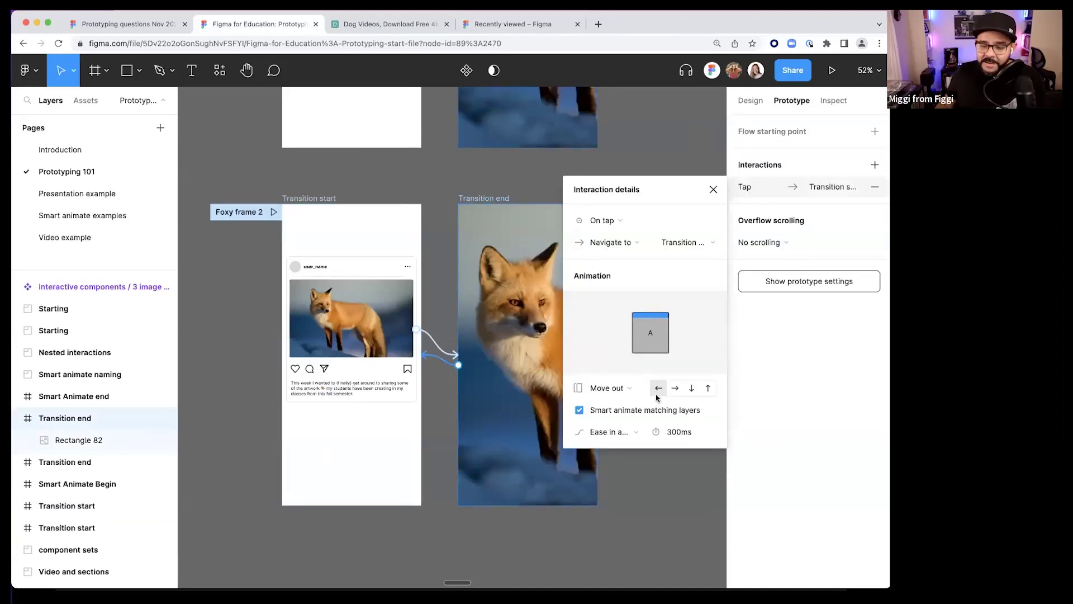
pyautogui.click(594, 390)
pyautogui.click(613, 400)
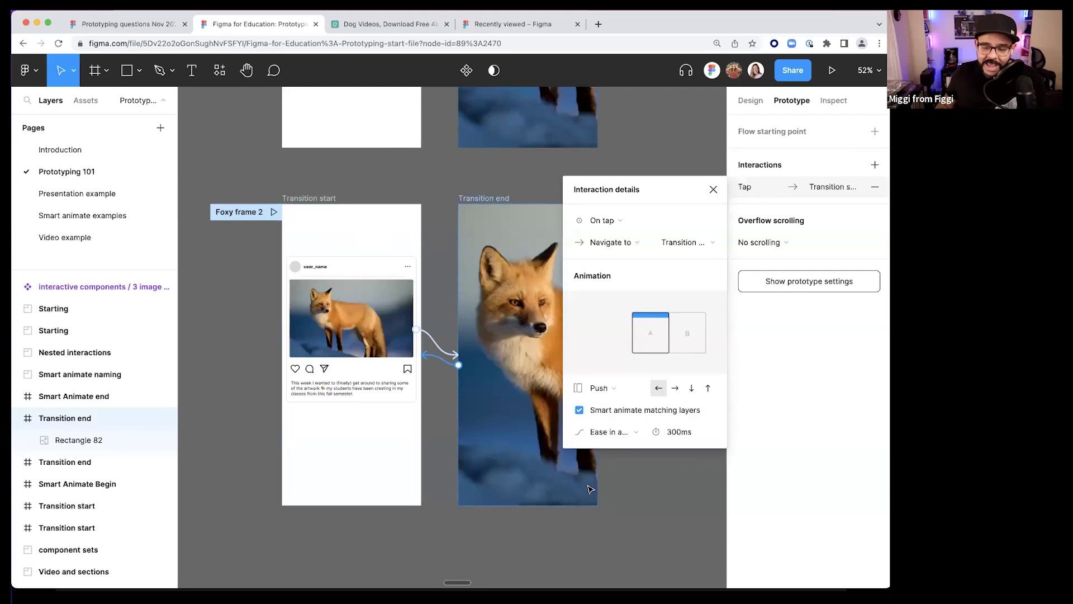
pyautogui.click(675, 388)
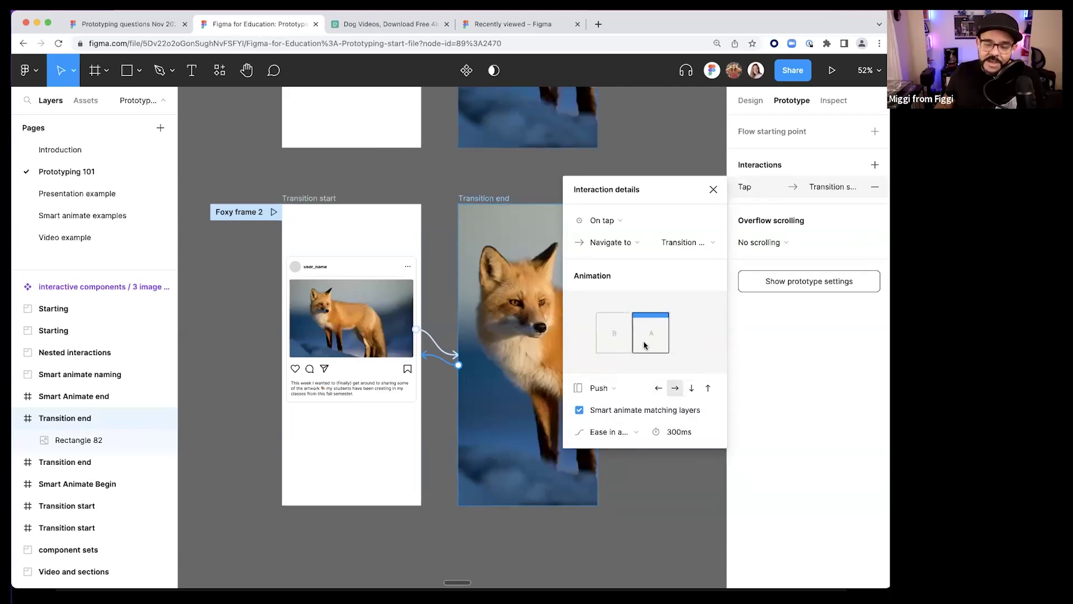
pyautogui.click(447, 494)
# - Play the Foxy frame 2 flow, tap back and forth to check the return push animation, and close the preview
pyautogui.click(332, 264)
pyautogui.click(301, 235)
pyautogui.press('super+alt+Return')
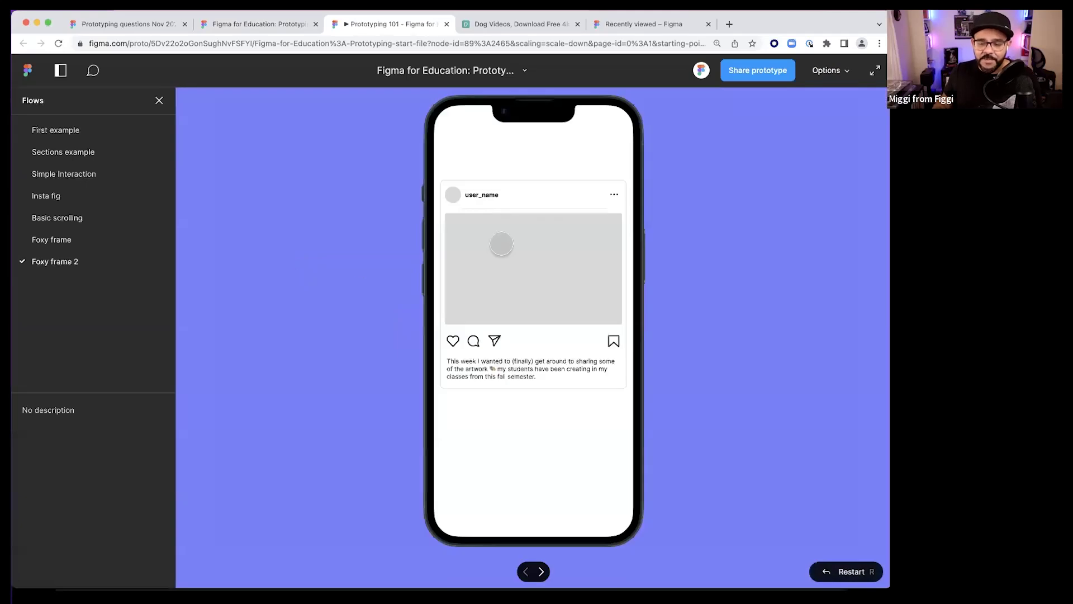
pyautogui.click(517, 288)
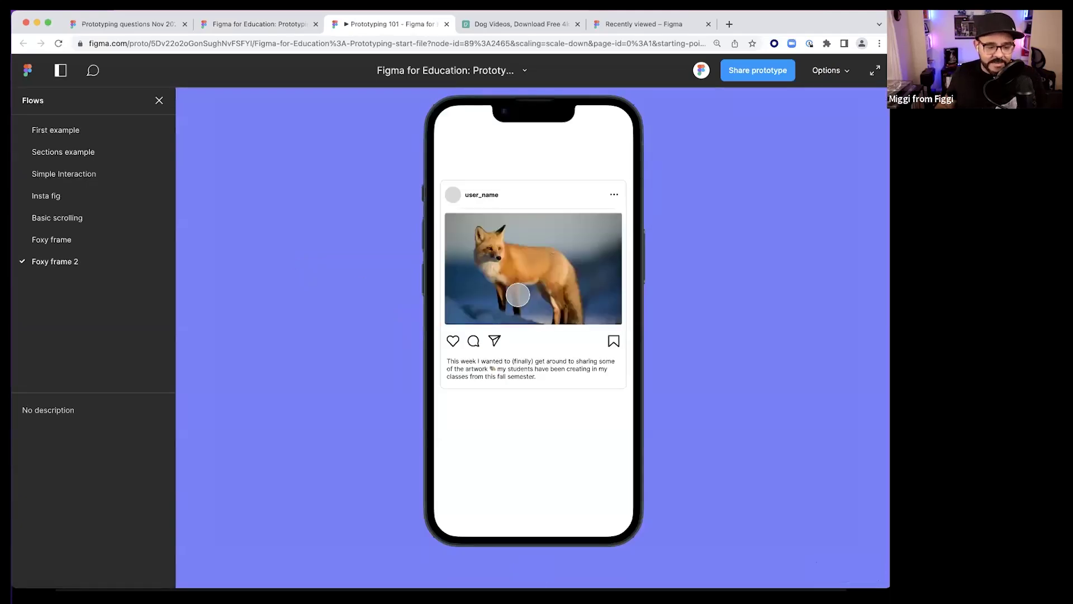
pyautogui.click(531, 292)
pyautogui.click(536, 258)
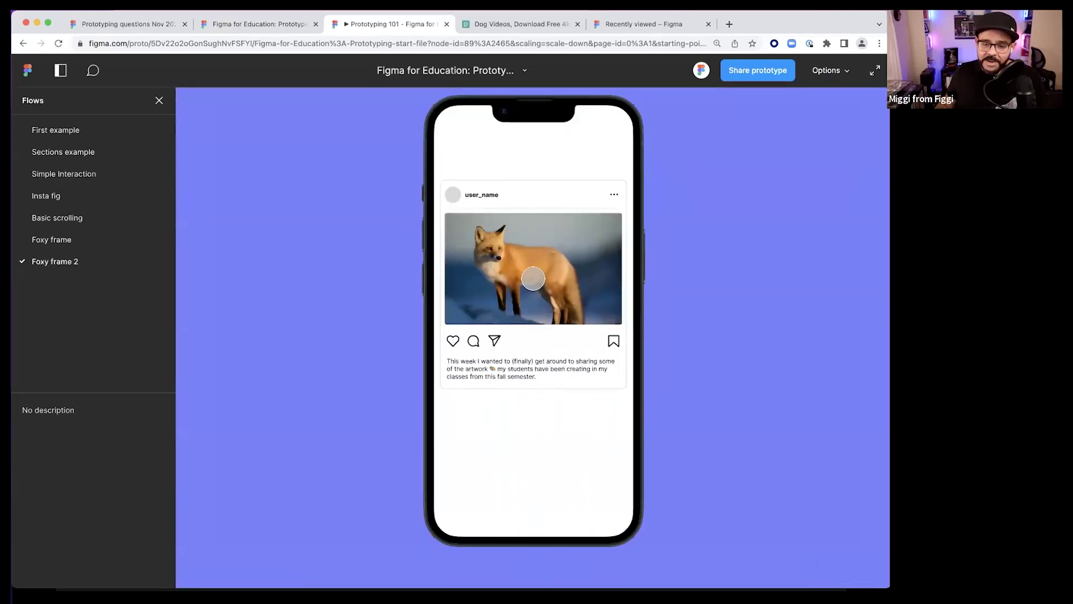
pyautogui.click(533, 278)
pyautogui.click(510, 288)
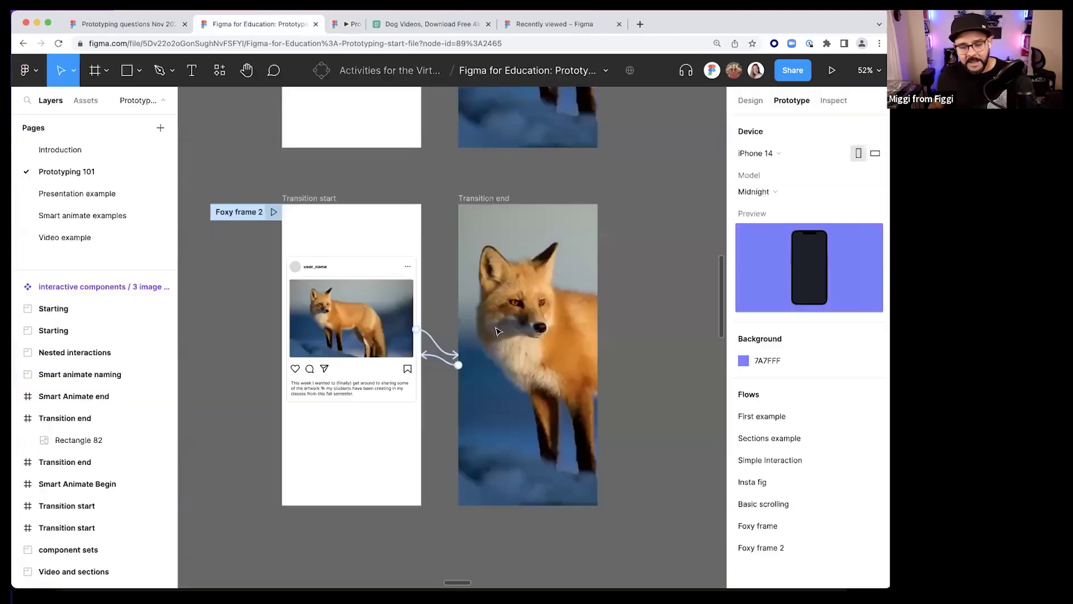
pyautogui.press('super+w')
# - Change the animation of the duplicated post's connection to Transition end to Push, keeping the direction to the left
pyautogui.click(438, 347)
pyautogui.click(436, 391)
pyautogui.click(438, 344)
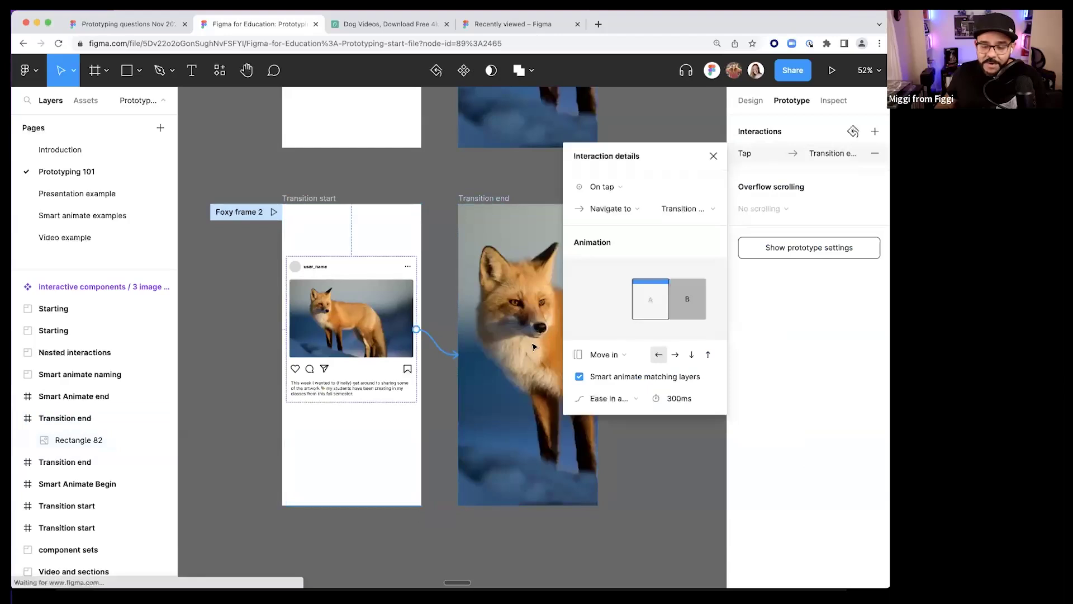
pyautogui.click(617, 358)
pyautogui.click(612, 388)
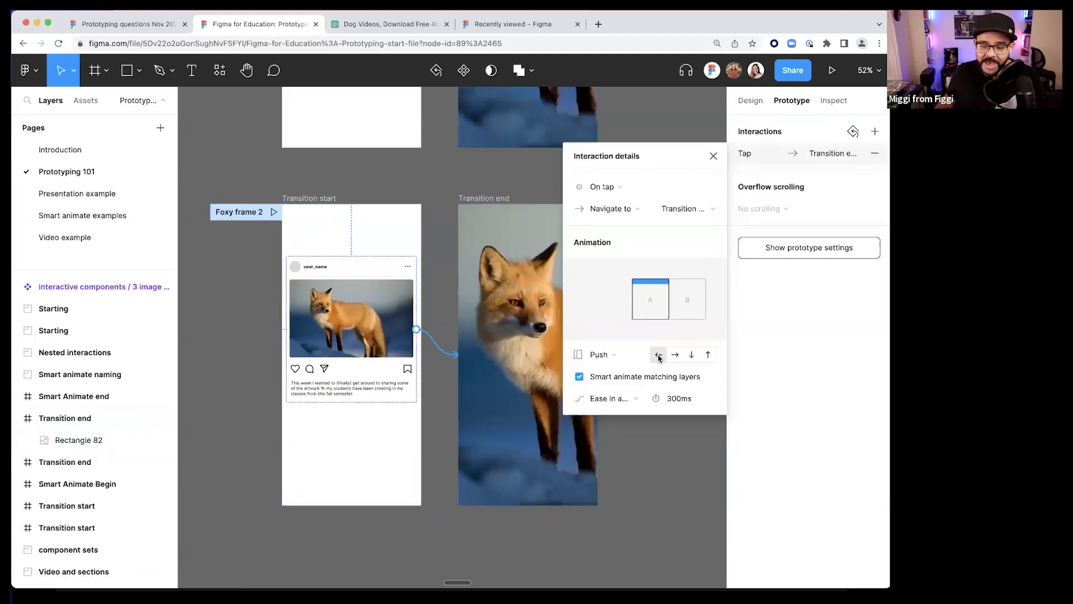
# - Check the push directions of the forward and return connections between the duplicated frames
pyautogui.moveTo(458, 365); pyautogui.dragTo(420, 358)
pyautogui.click(674, 388)
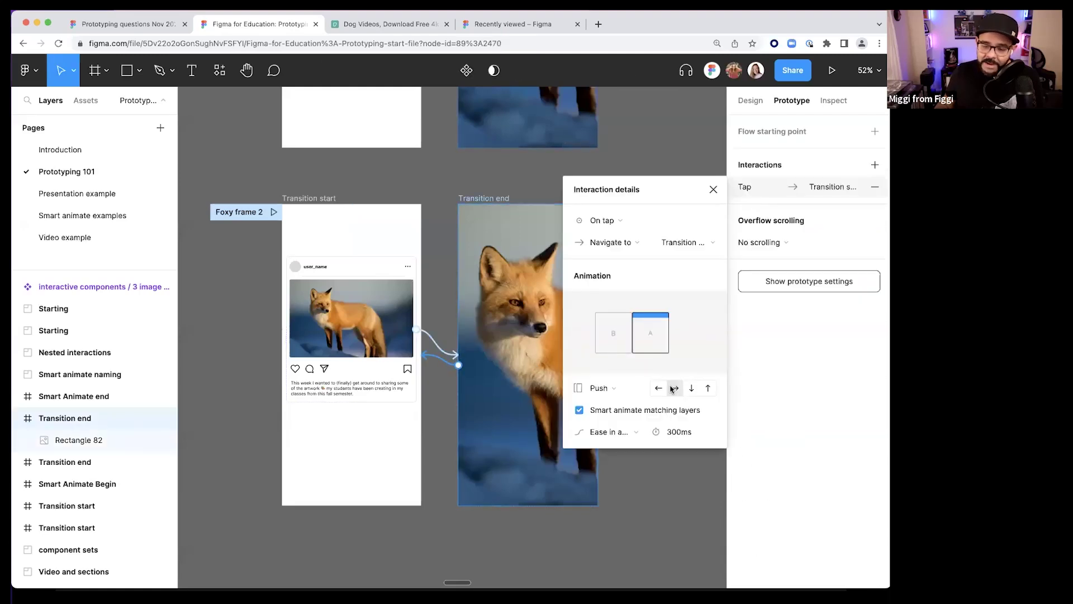
pyautogui.click(440, 352)
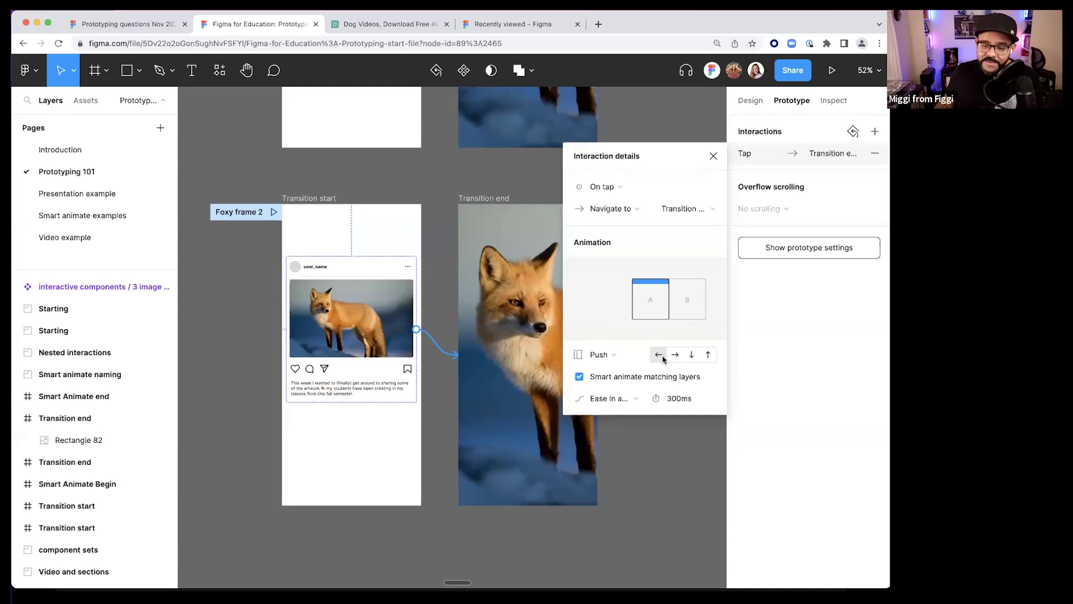
pyautogui.click(431, 366)
pyautogui.click(453, 360)
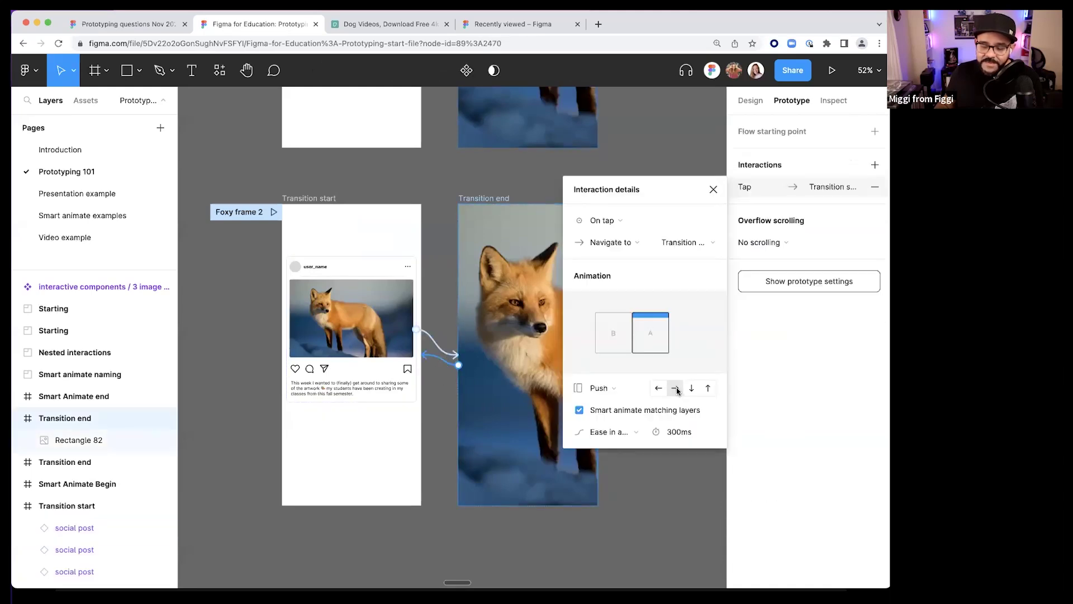
# - Play the Foxy frame 2 flow and tap between its two screens to check the push transitions in both directions
pyautogui.click(274, 212)
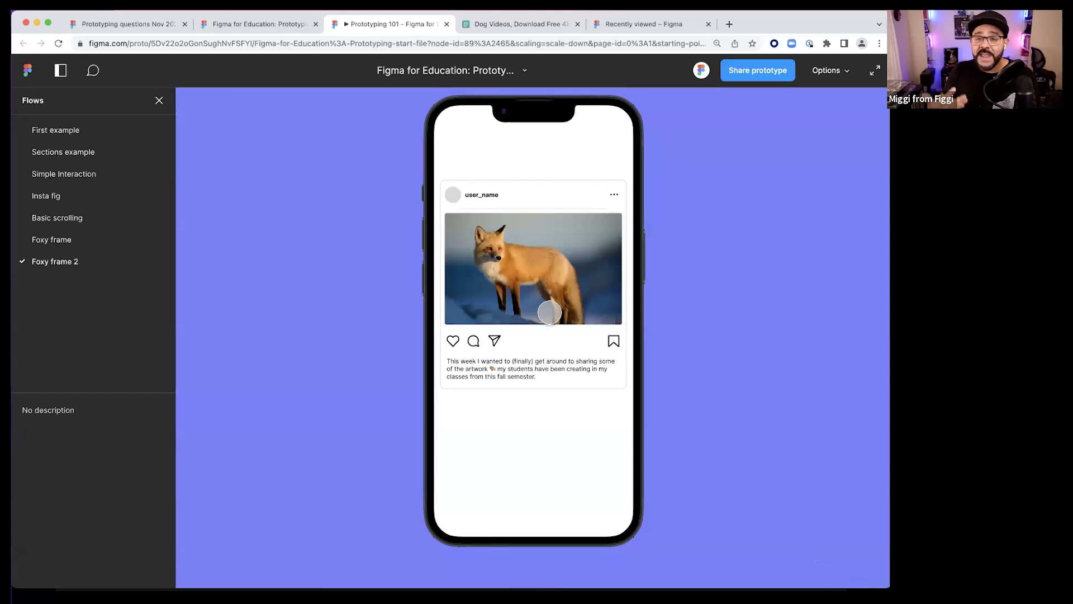
pyautogui.click(521, 302)
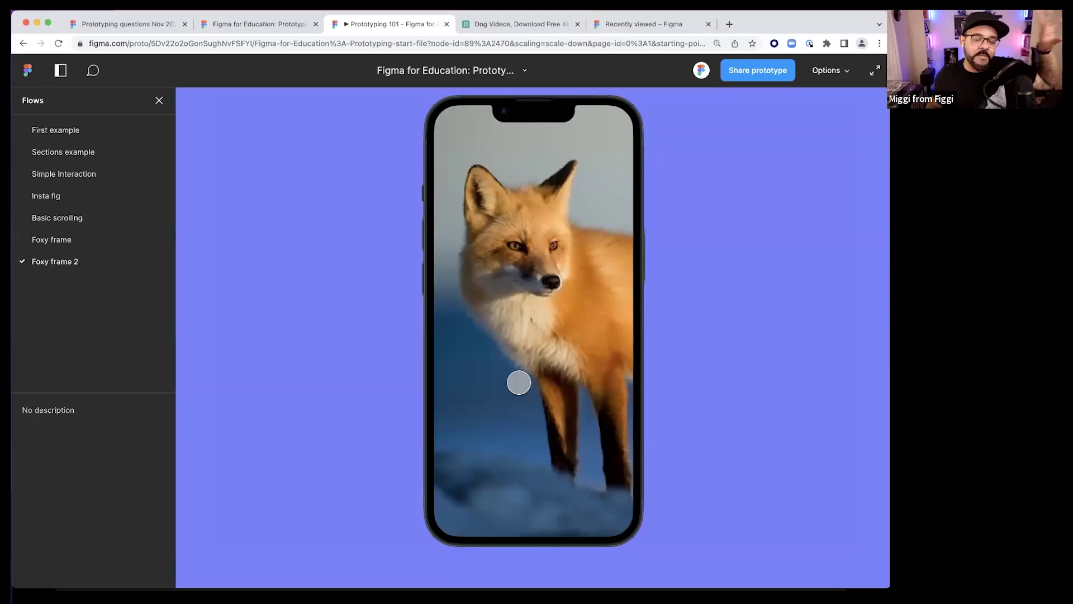
pyautogui.click(538, 334)
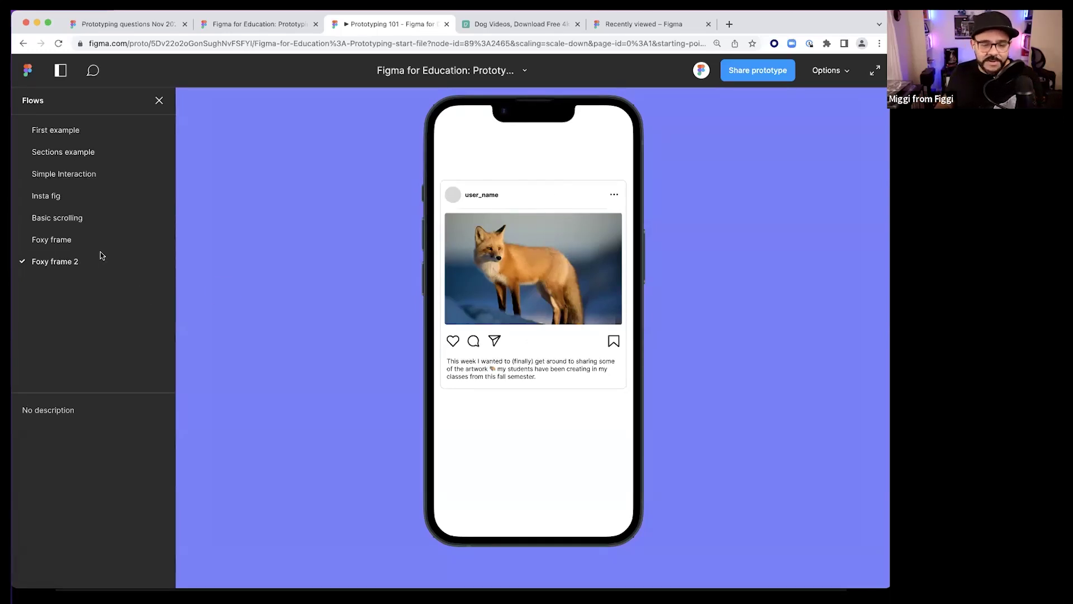
pyautogui.click(533, 273)
pyautogui.click(484, 271)
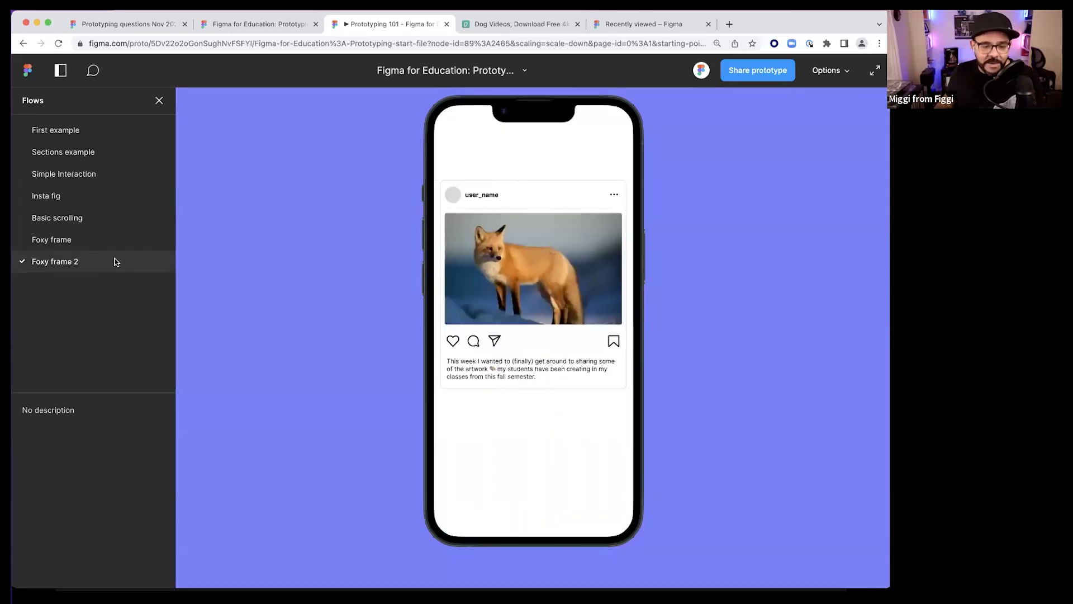
# - Play the Foxy frame flow, tap its fox photo, and switch to the Foxy frame 2 flow to compare their transitions
pyautogui.click(88, 241)
pyautogui.click(545, 297)
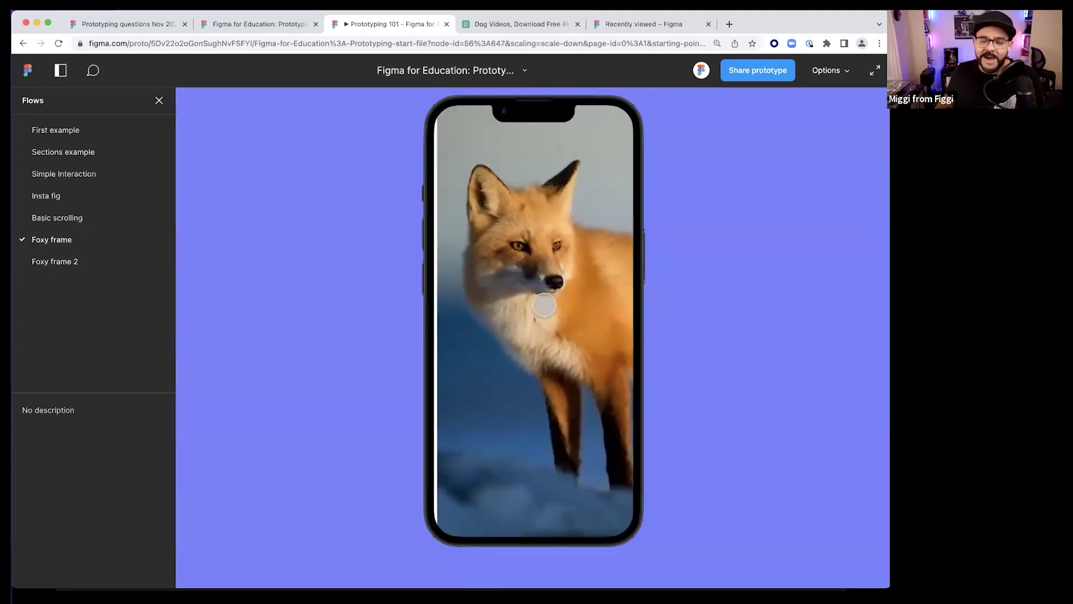
pyautogui.click(64, 263)
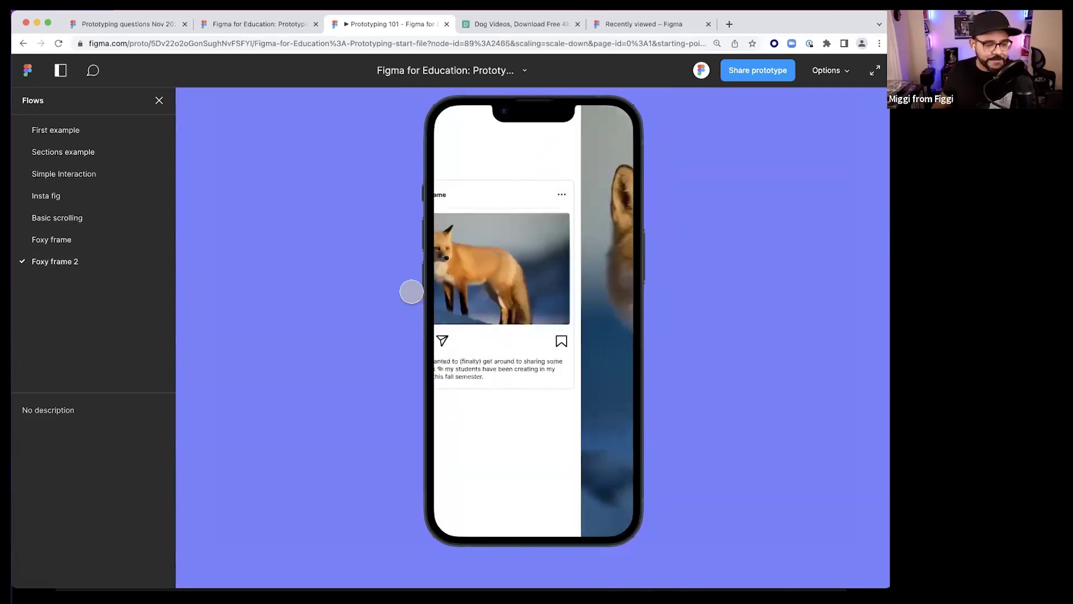
# - Return to the design file and duplicate the Foxy frame 2 pair of frames, placing the copy 182 below the original
pyautogui.click(261, 24)
pyautogui.click(439, 180)
pyautogui.scroll(-5, 434, 190)
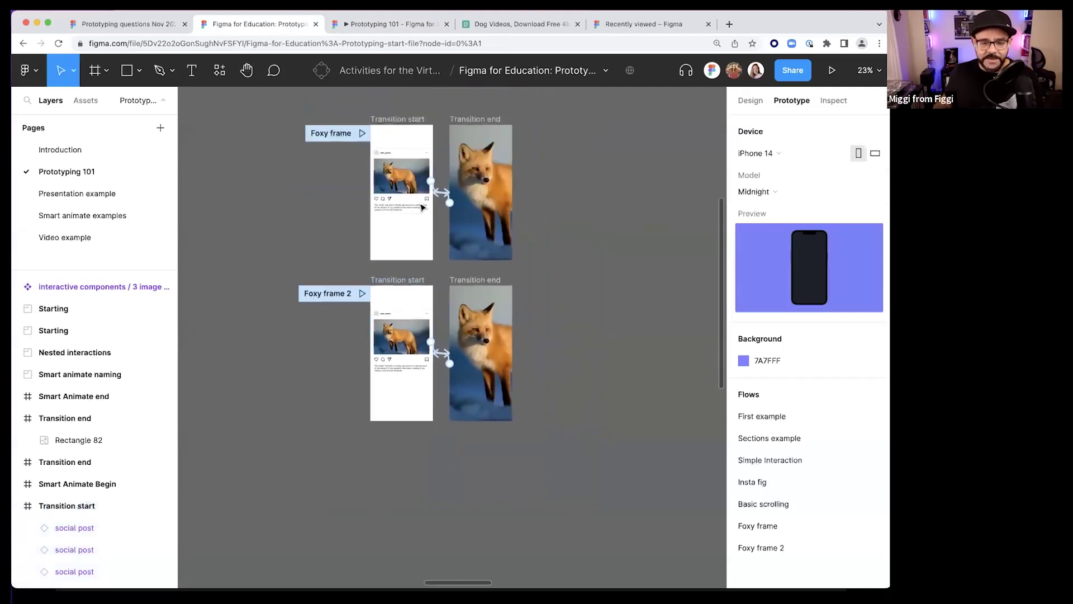
pyautogui.scroll(-2, 420, 212)
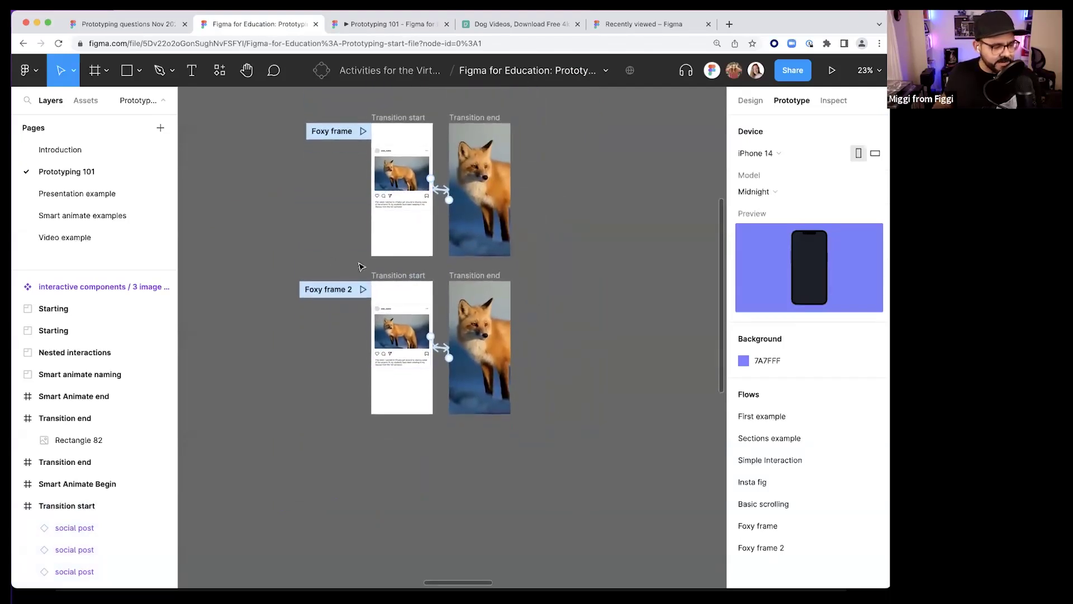
pyautogui.scroll(1, 395, 259)
pyautogui.scroll(3, 395, 260)
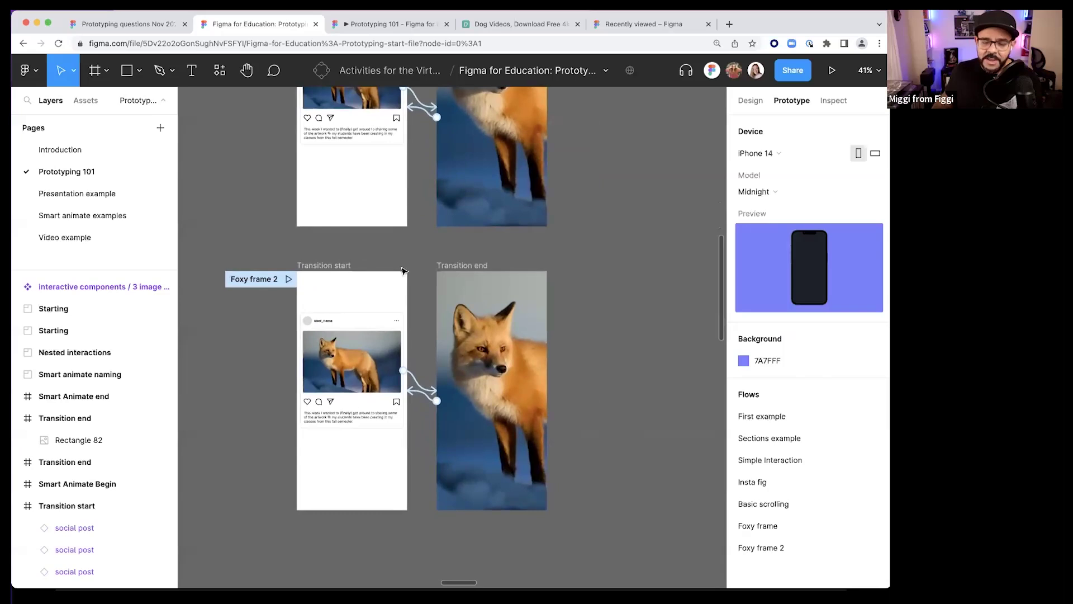
pyautogui.scroll(-1, 419, 316)
pyautogui.scroll(-2, 273, 371)
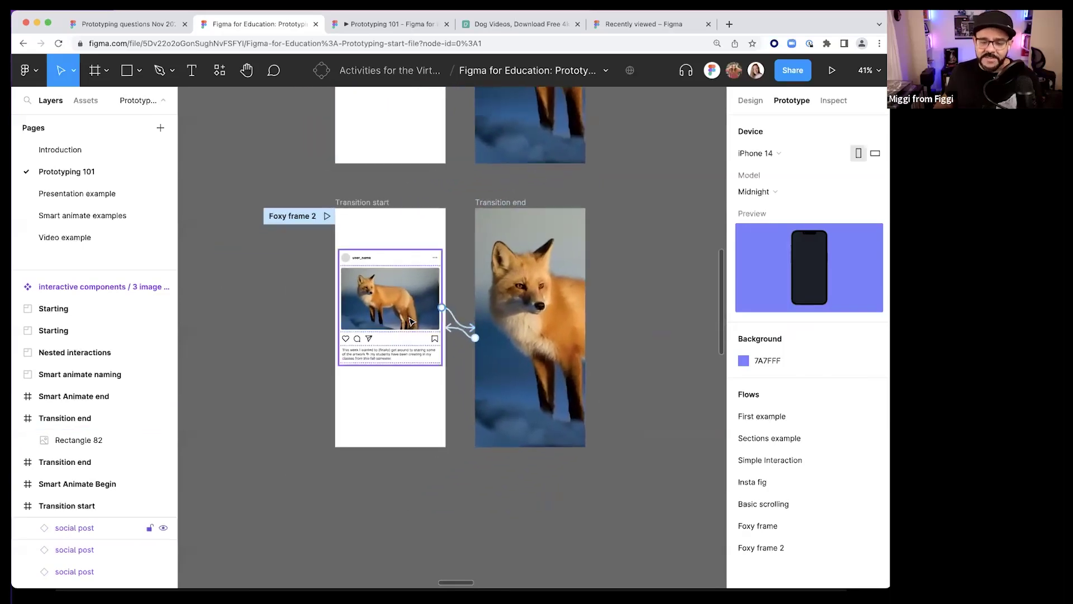
pyautogui.moveTo(332, 191); pyautogui.dragTo(609, 479)
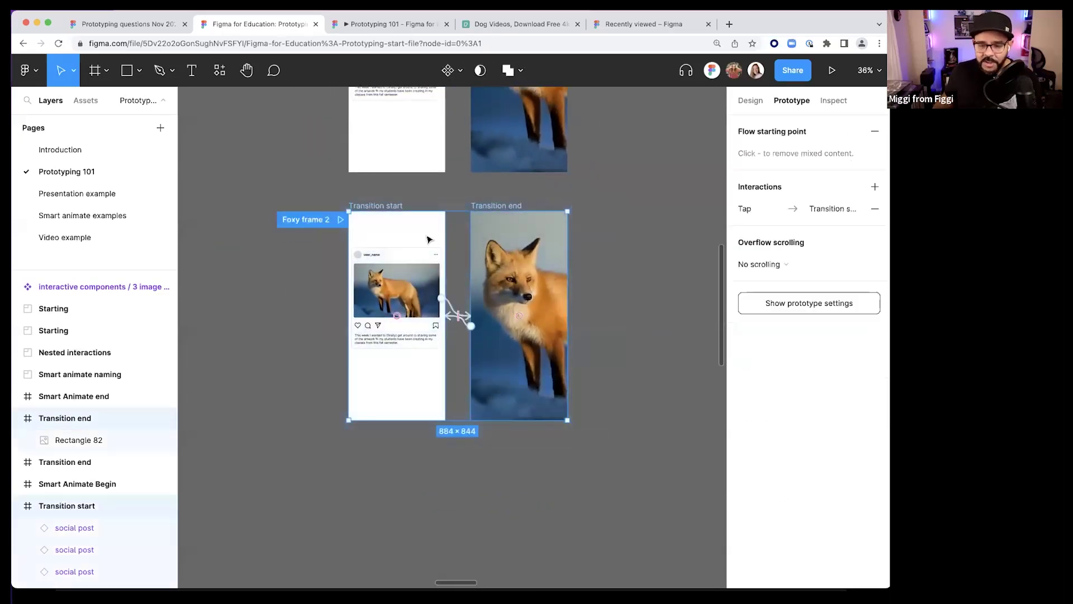
pyautogui.moveTo(246, 187); pyautogui.dragTo(443, 248)
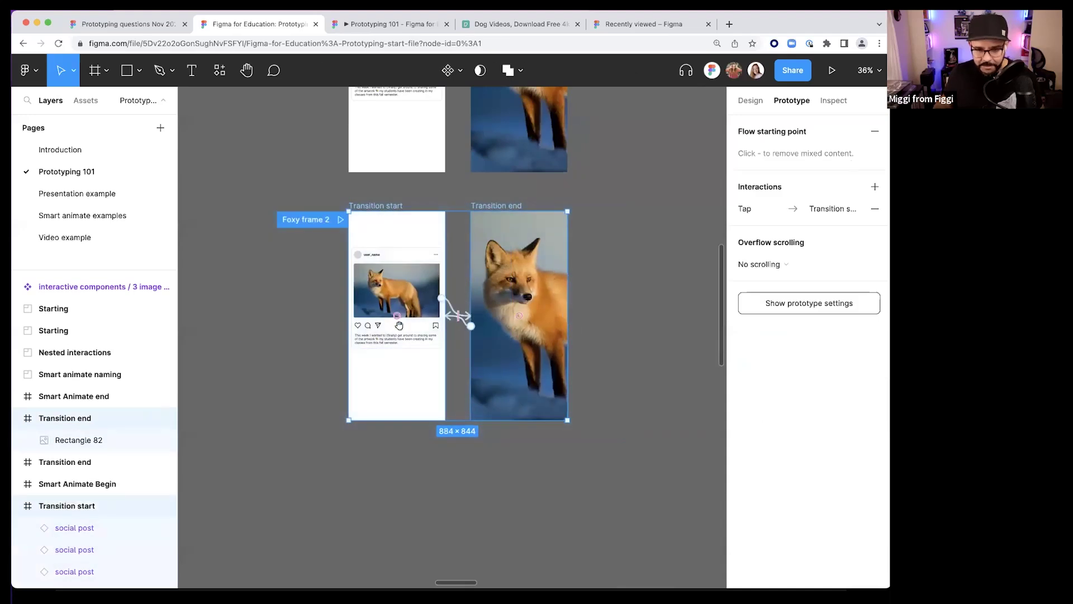
pyautogui.scroll(-2, 399, 325)
pyautogui.click(287, 157)
pyautogui.moveTo(257, 127); pyautogui.dragTo(626, 391)
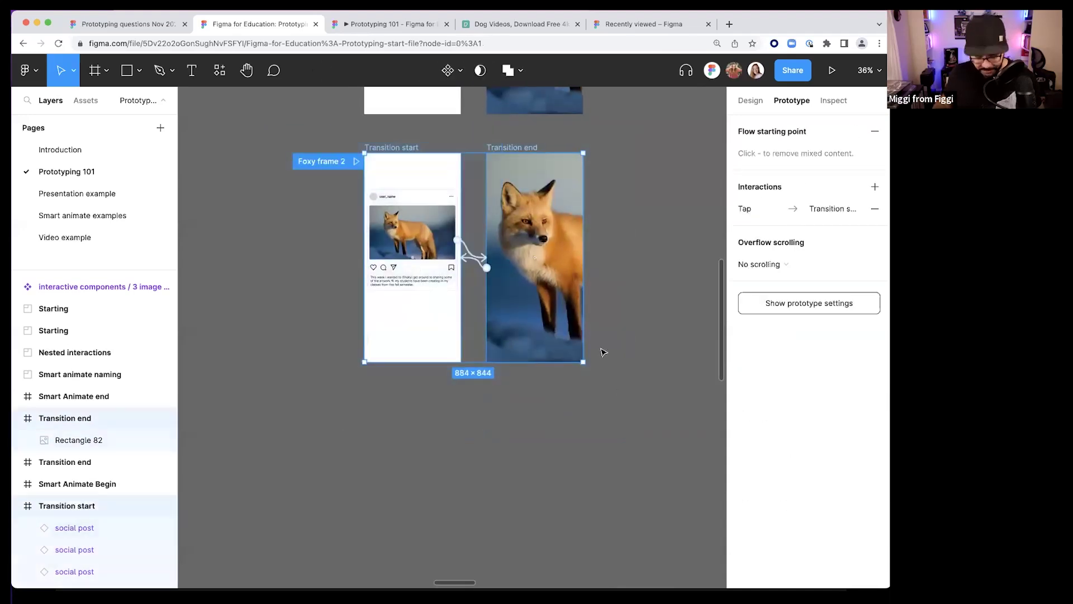
pyautogui.press('alt')
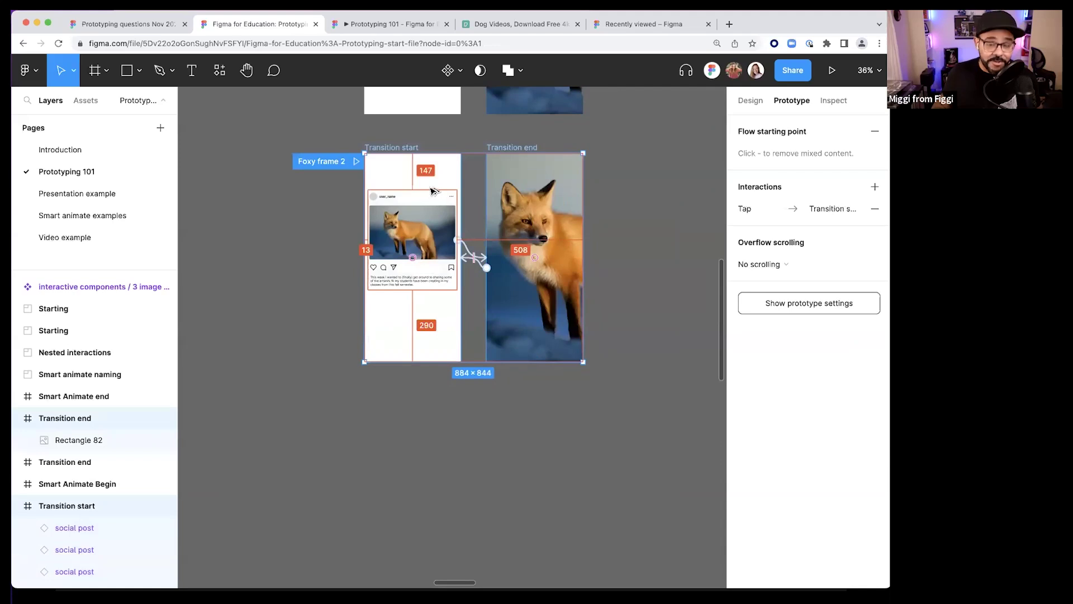
pyautogui.moveTo(426, 190); pyautogui.dragTo(422, 419)
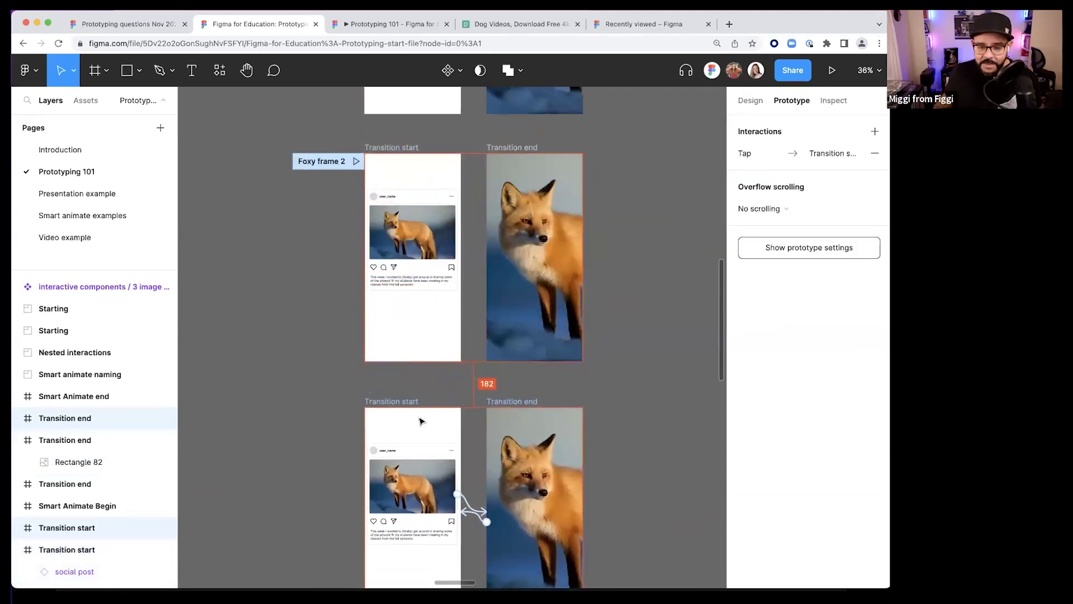
# - Add a flow starting point named Foxy frame 3 to the duplicated Transition start frame
pyautogui.click(331, 460)
pyautogui.scroll(-4, 384, 311)
pyautogui.click(403, 327)
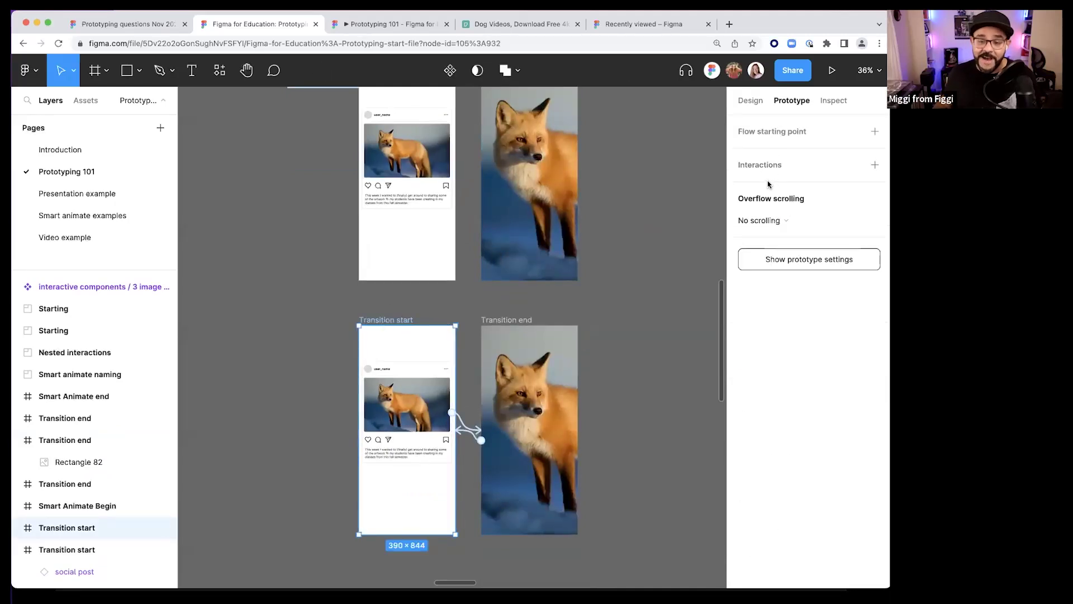
pyautogui.scroll(2, 591, 235)
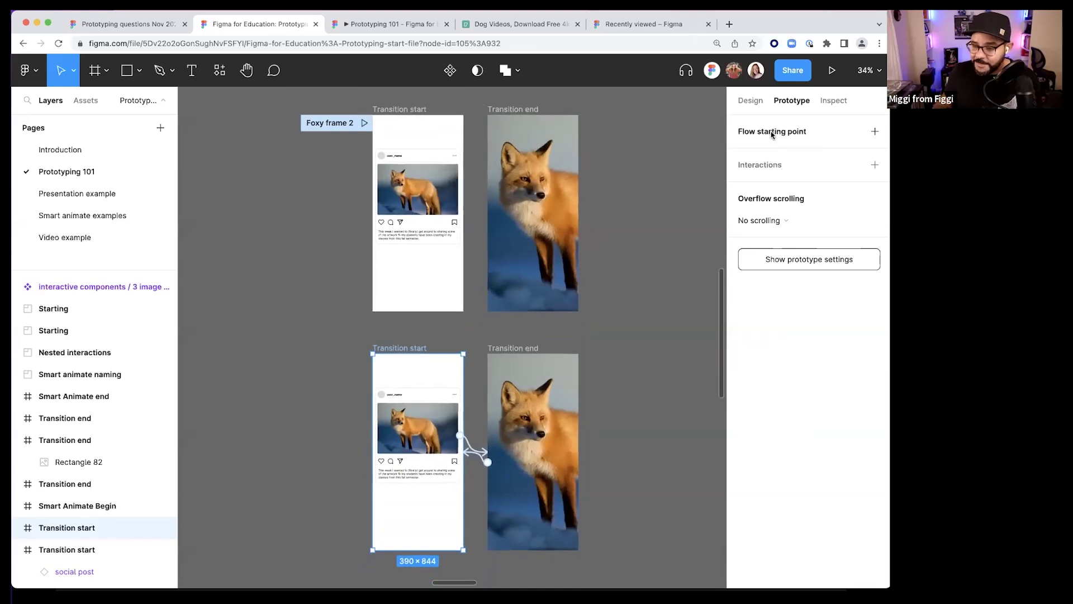
pyautogui.click(872, 135)
pyautogui.click(759, 157)
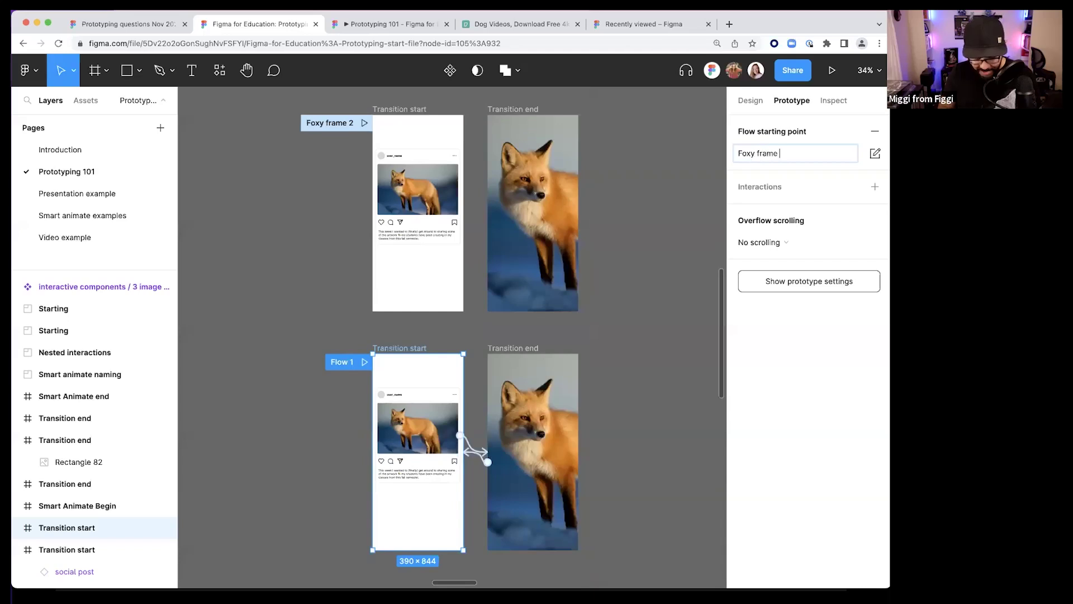
pyautogui.click(603, 270)
# - Draw a full-width rectangle about 390 × 119 across the top of the Foxy frame 3 Transition start frame
pyautogui.scroll(-3, 595, 263)
pyautogui.click(518, 276)
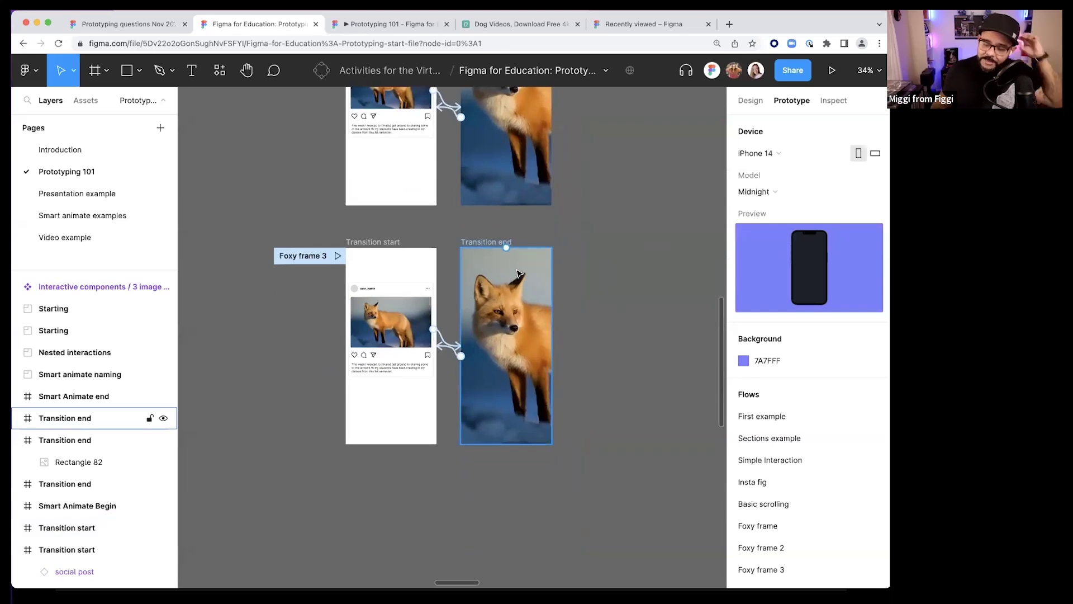
pyautogui.click(395, 312)
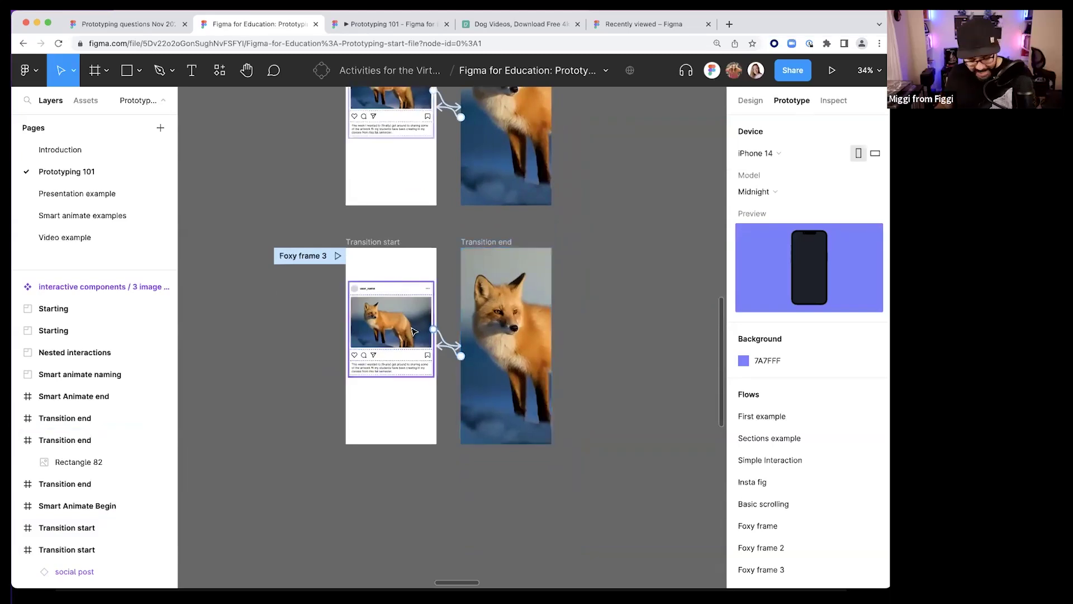
pyautogui.scroll(1, 413, 331)
pyautogui.press('r')
pyautogui.moveTo(342, 239); pyautogui.dragTo(438, 266)
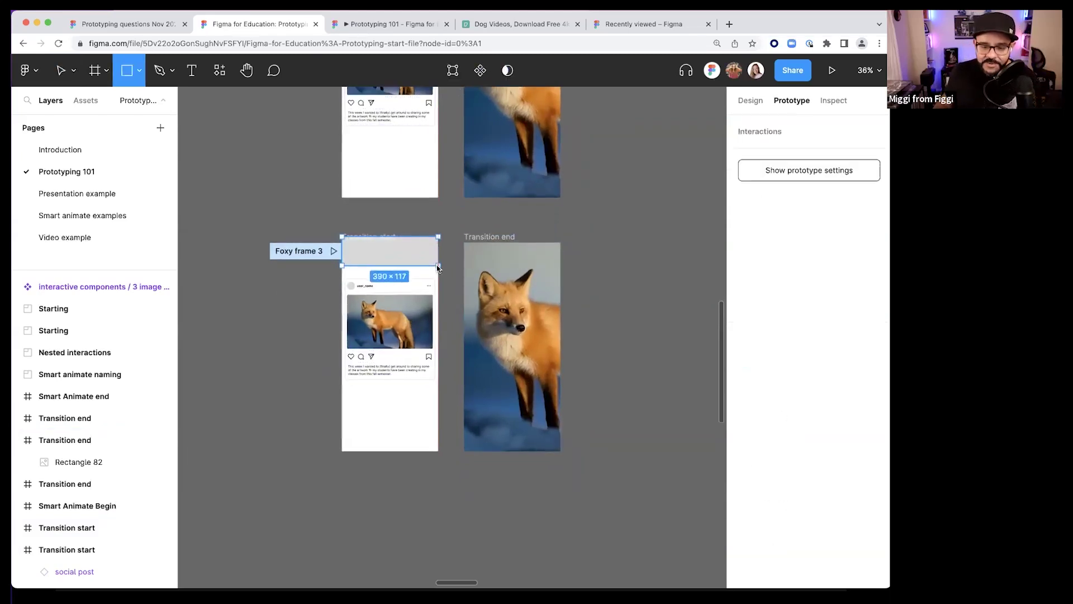
# - Cut the rectangle and paste it inside the Transition start frame, aligned with the frame's top edge
pyautogui.press('Delete')
pyautogui.click(370, 236)
pyautogui.scroll(3, 370, 245)
pyautogui.hotkey('ctrl', 'v')
pyautogui.moveTo(360, 275); pyautogui.dragTo(359, 279)
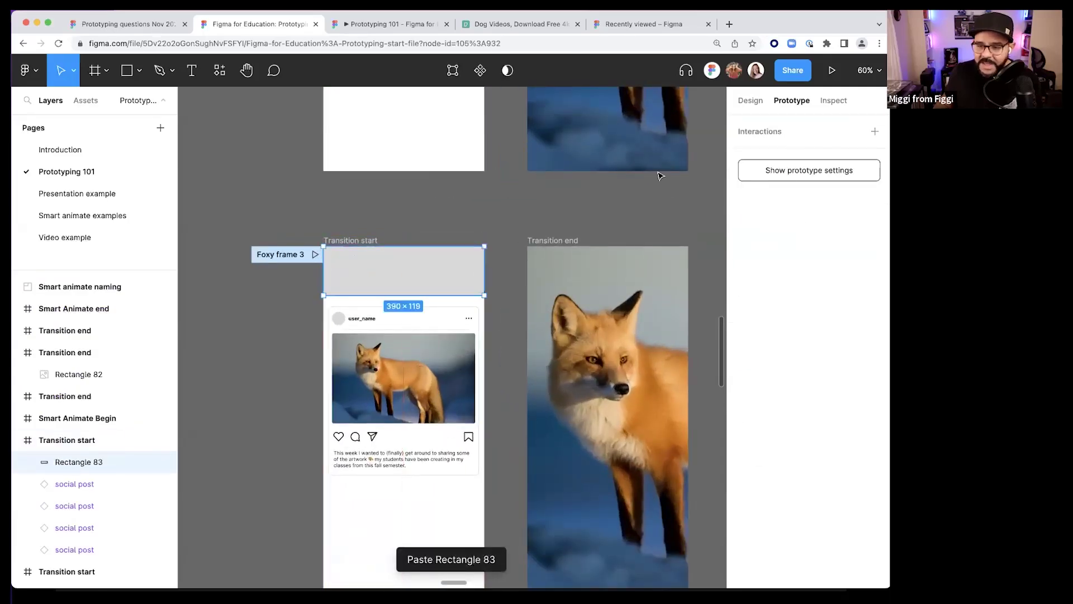
# - Set the header rectangle's fill to black, 000000
pyautogui.click(749, 100)
pyautogui.click(744, 423)
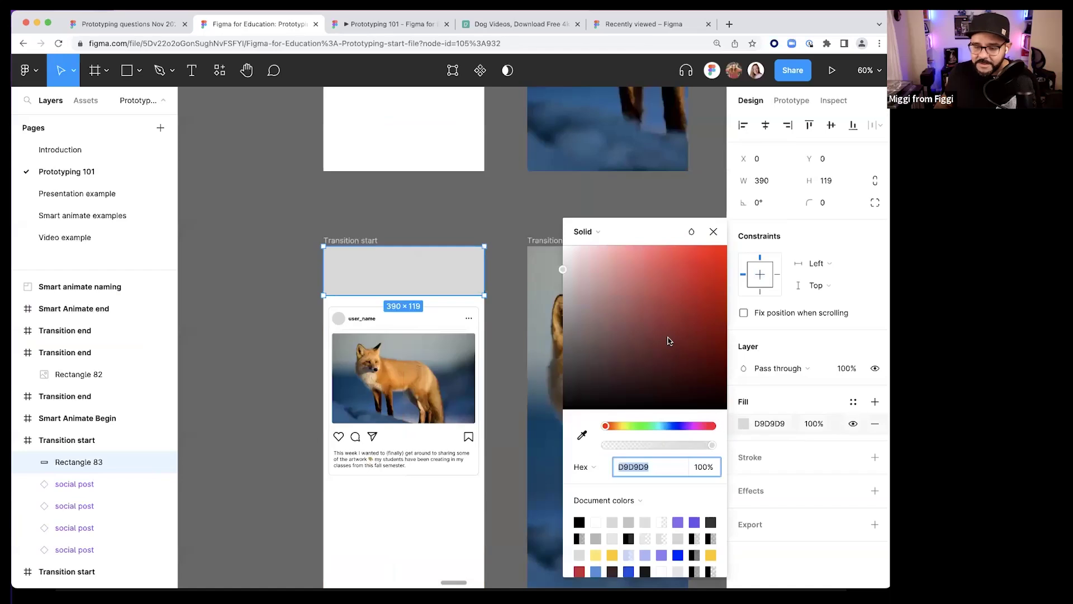
pyautogui.click(571, 406)
pyautogui.press('Escape')
pyautogui.press('Escape')
# - Copy the black header rectangle into the neighbouring Transition end frame, aligned with its top edge
pyautogui.click(453, 272)
pyautogui.hotkey('ctrl', 'c')
pyautogui.click(547, 242)
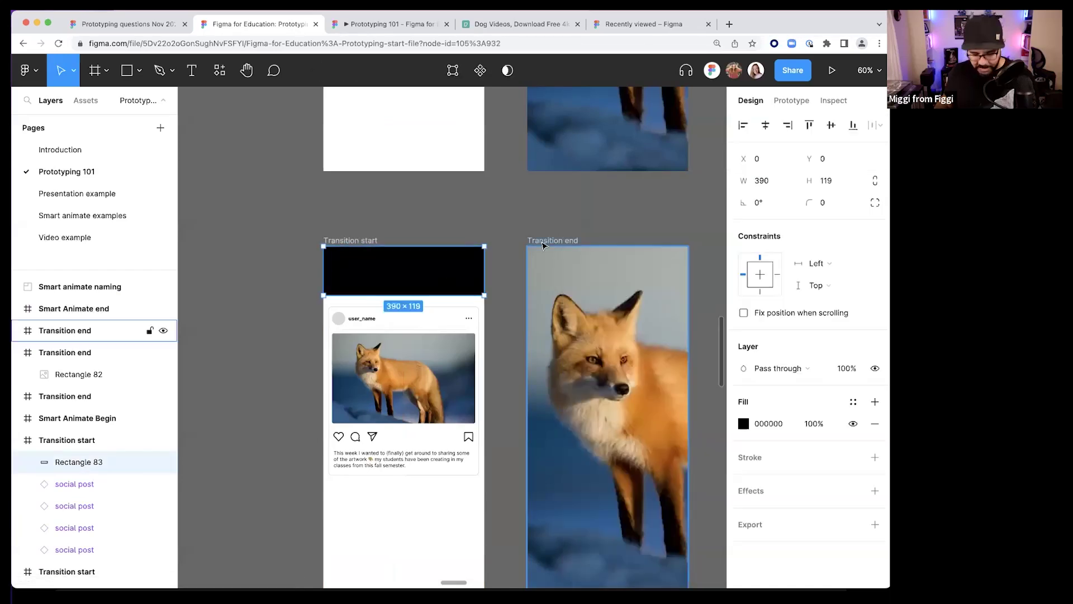
pyautogui.hotkey('ctrl', 'v')
pyautogui.moveTo(581, 275)
pyautogui.mouseDown()
pyautogui.moveTo(584, 286)
pyautogui.moveTo(579, 278)
pyautogui.mouseUp()
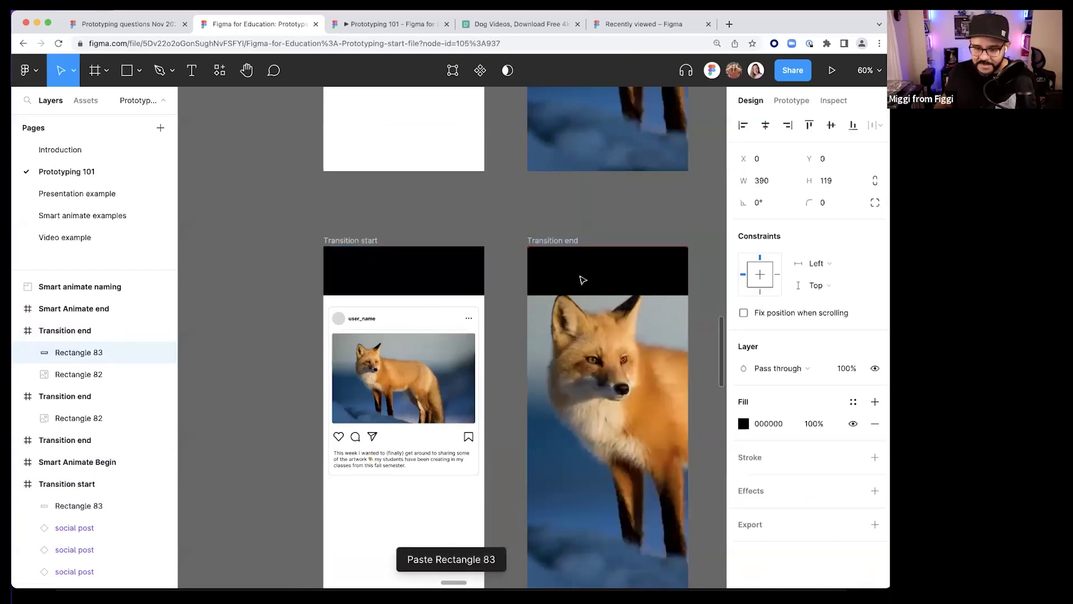
# - Reduce the height of the header rectangle in the Transition end frame to about 52, keeping its full width
pyautogui.click(625, 208)
pyautogui.hscroll(5, 624, 209)
pyautogui.hscroll(-2, 484, 223)
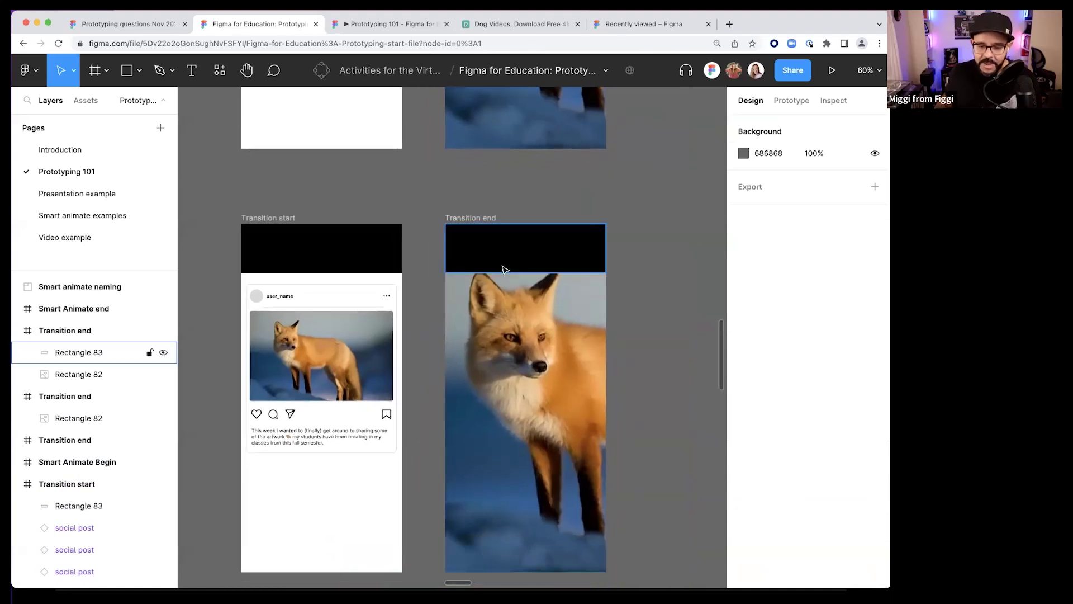
pyautogui.click(505, 262)
pyautogui.moveTo(518, 266); pyautogui.dragTo(518, 244)
pyautogui.click(551, 185)
pyautogui.hscroll(-3, 550, 186)
pyautogui.scroll(-1, 550, 186)
pyautogui.click(386, 235)
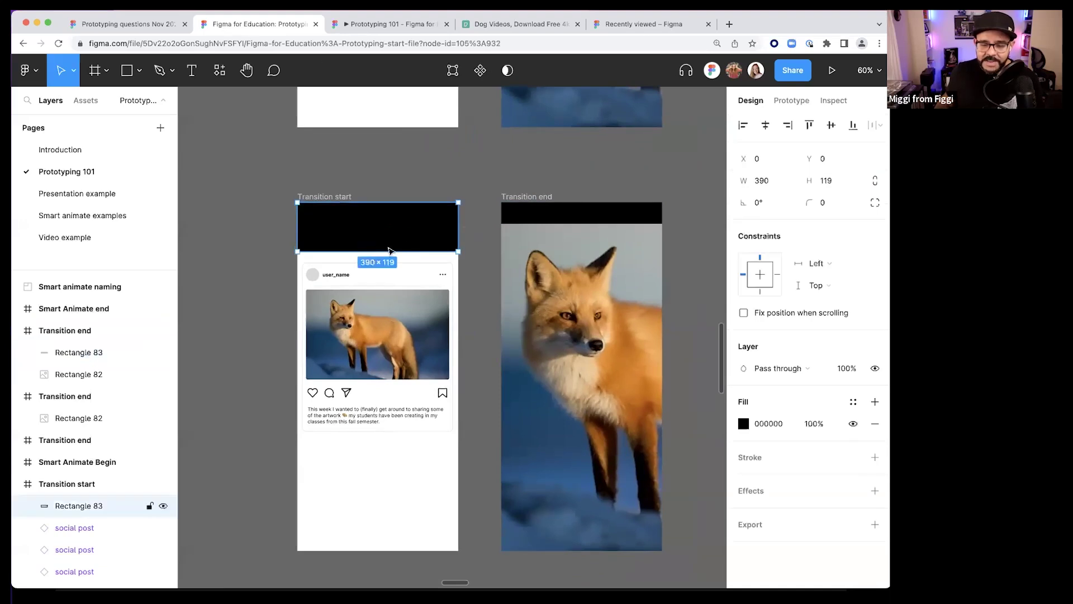
pyautogui.click(469, 156)
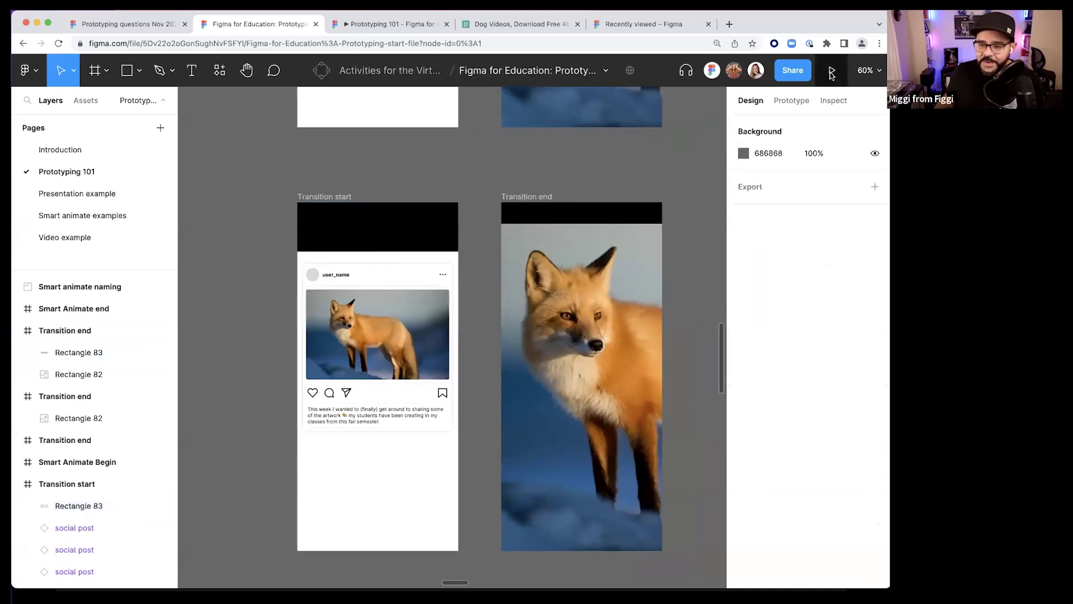
# - Check the push animation and smart animate settings of the forward and return connections in the Foxy frame 3 flow
pyautogui.click(791, 100)
pyautogui.click(479, 366)
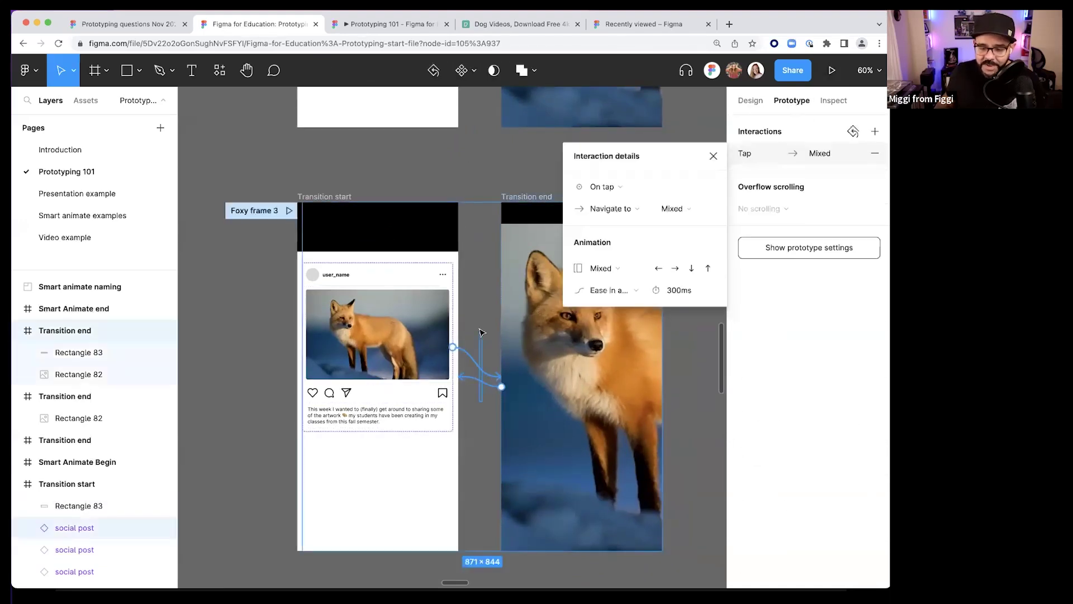
pyautogui.click(472, 383)
pyautogui.click(475, 363)
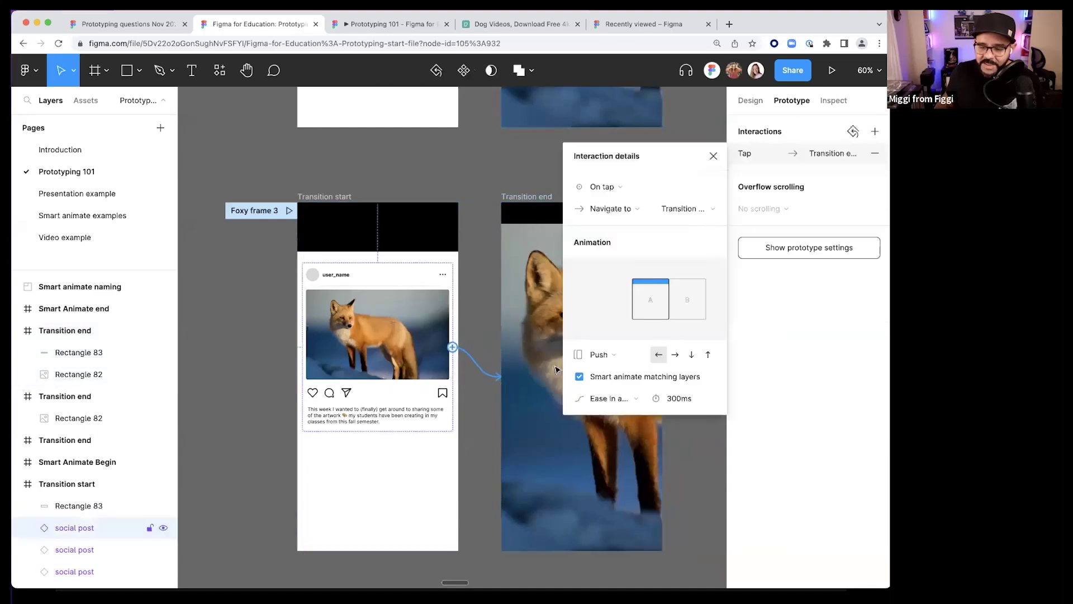
pyautogui.click(488, 429)
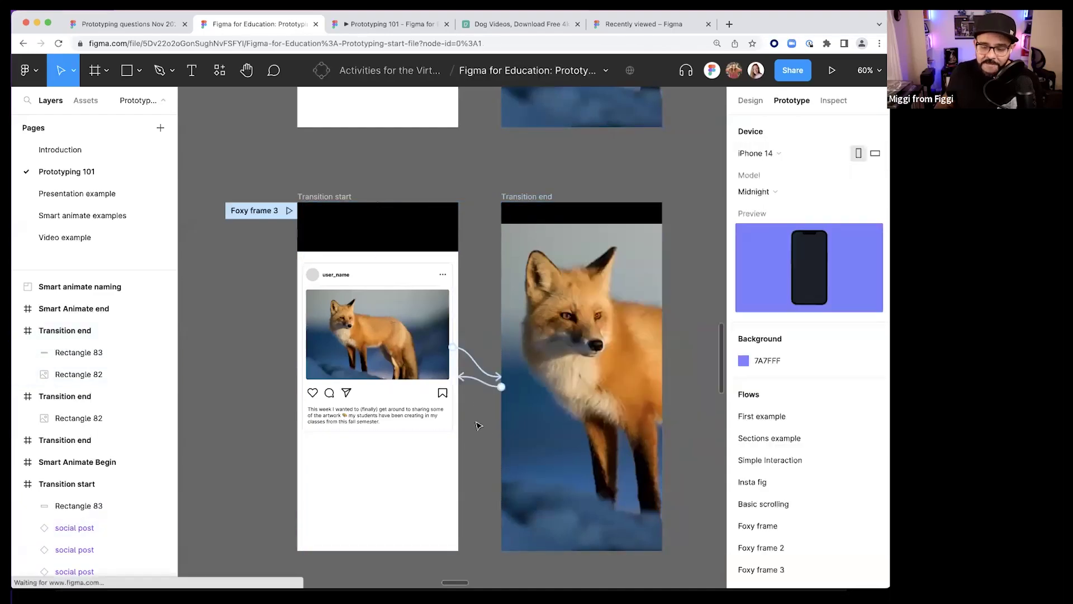
pyautogui.click(475, 381)
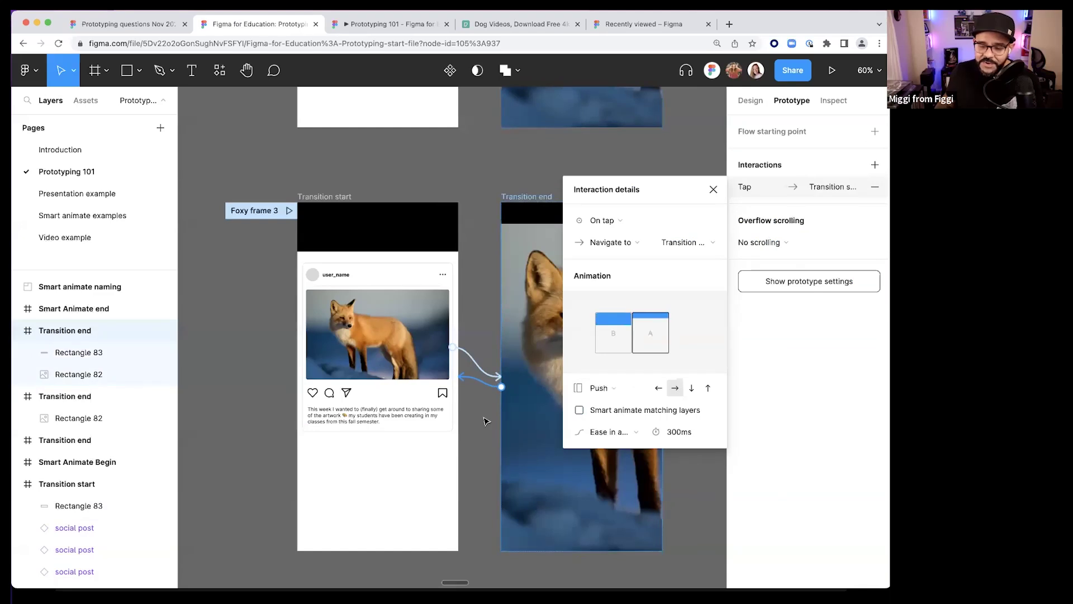
pyautogui.click(485, 421)
# - Play the Foxy frame 3 flow, tap between its screens to check how the header animates, and close the preview
pyautogui.click(289, 211)
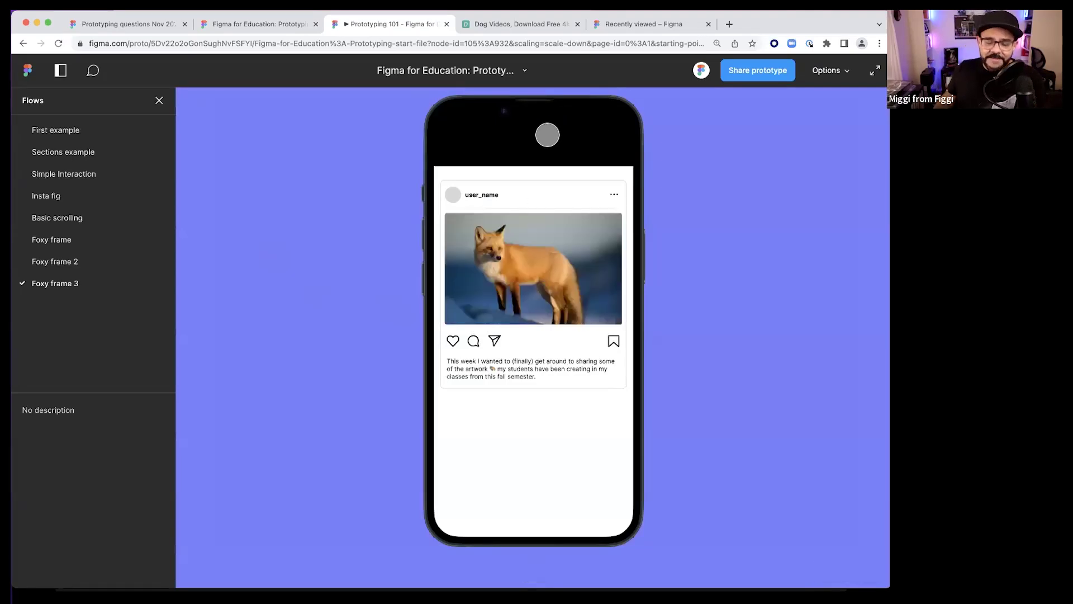
pyautogui.click(550, 272)
pyautogui.click(528, 281)
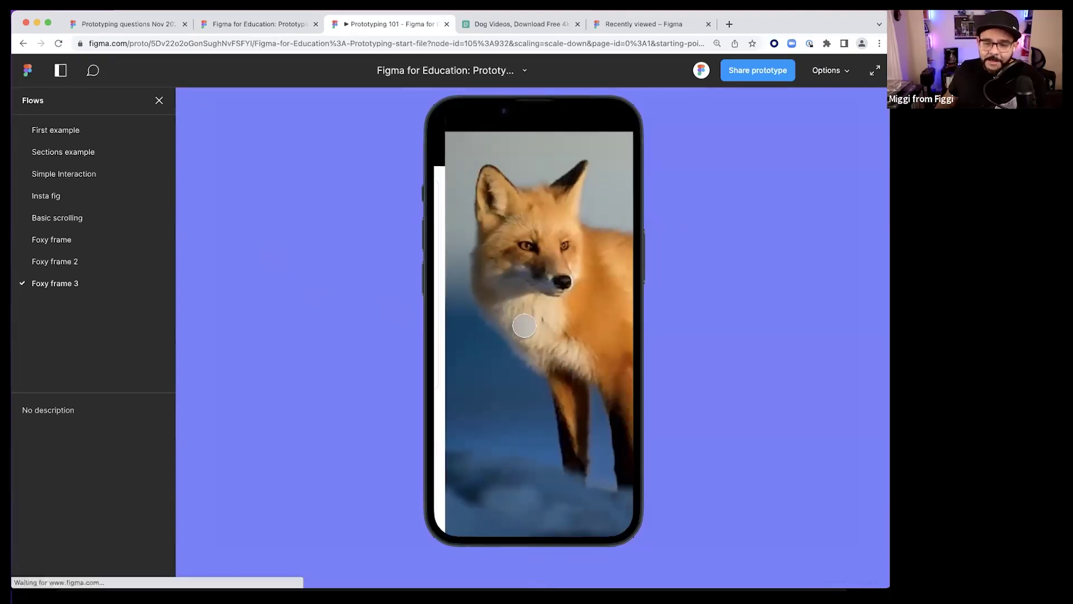
pyautogui.click(528, 294)
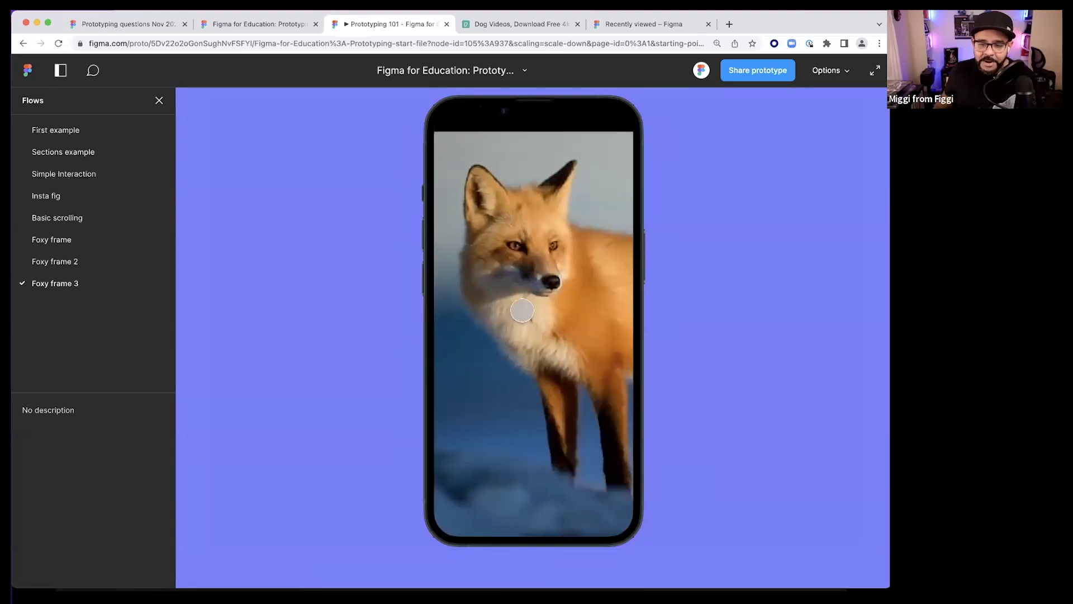
pyautogui.press('super+w')
# - Change the fill of the Transition end frame's header rectangle to a saturated blue, about 242BDA
pyautogui.click(550, 218)
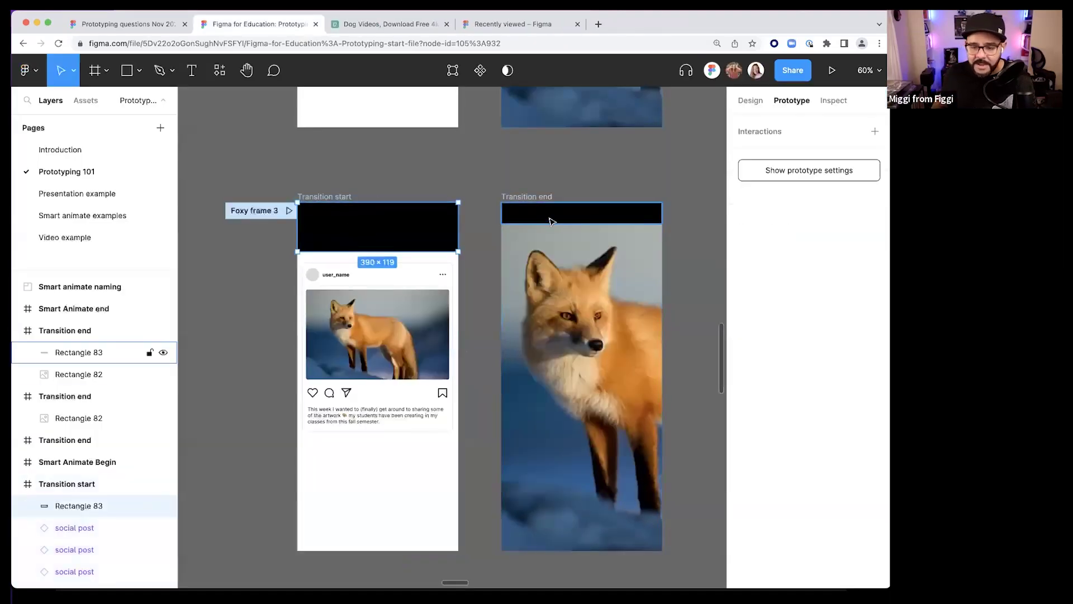
pyautogui.click(750, 100)
pyautogui.click(744, 423)
pyautogui.click(678, 287)
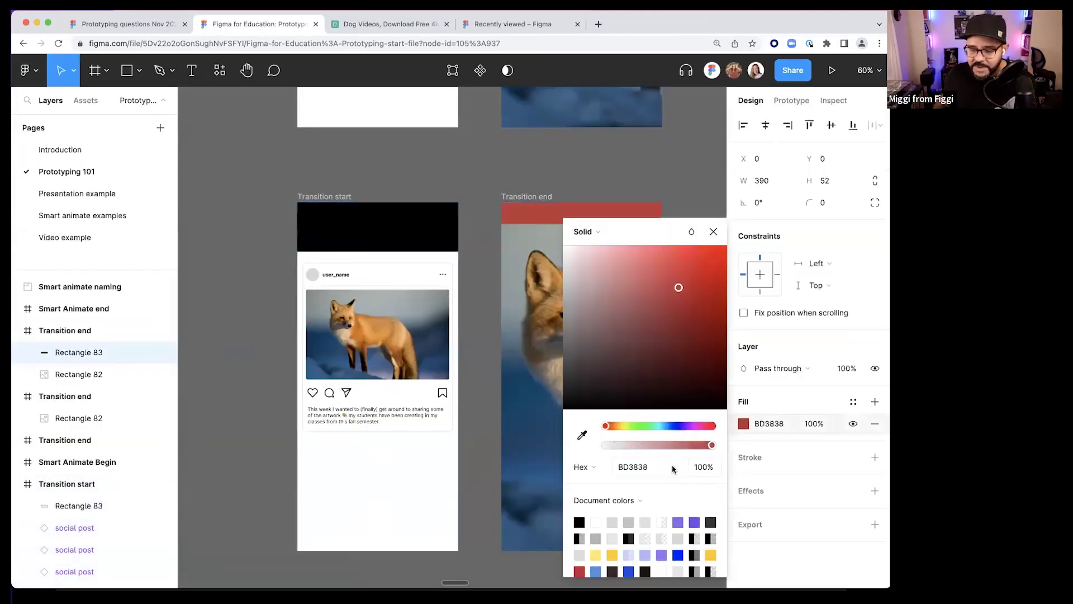
pyautogui.click(675, 426)
pyautogui.moveTo(678, 287); pyautogui.dragTo(719, 247)
pyautogui.click(692, 231)
pyautogui.click(719, 273)
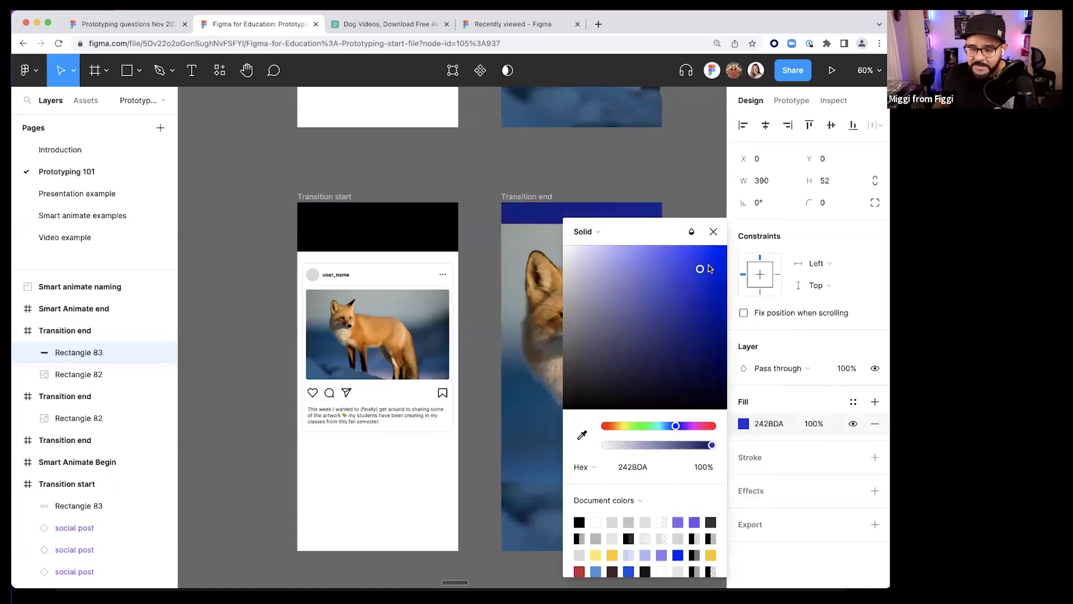
# - Sample the Transition end header's blue as the fill of the Transition start header rectangle, giving 070E9C
pyautogui.click(438, 247)
pyautogui.press('i')
pyautogui.click(544, 210)
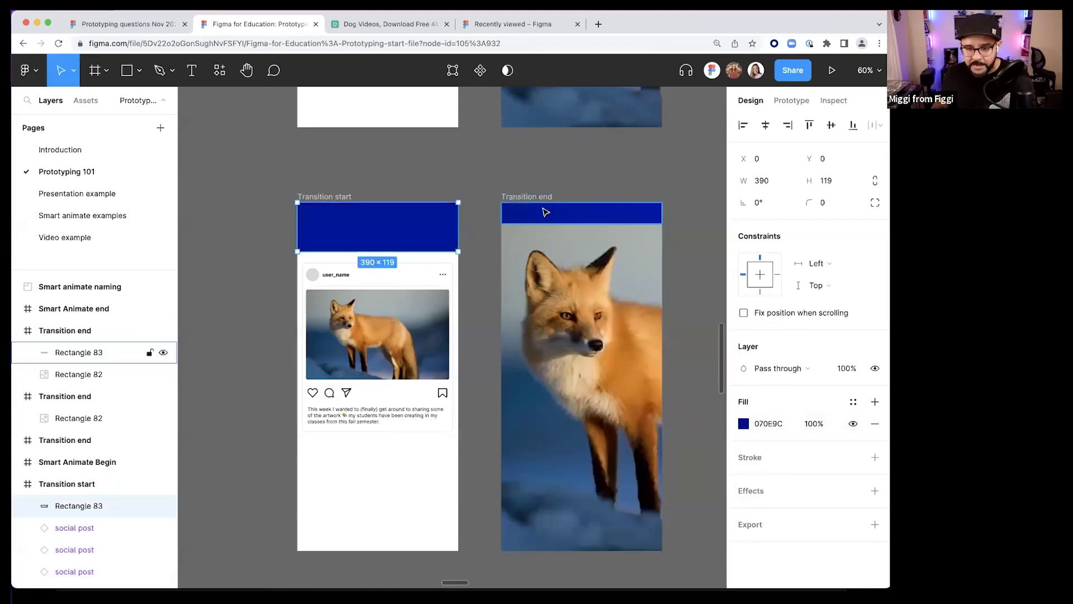
# - Play the Foxy frame 3 flow, tap between its screens to check the matching blue header's animation, and close the preview
pyautogui.click(572, 171)
pyautogui.hscroll(1, 442, 190)
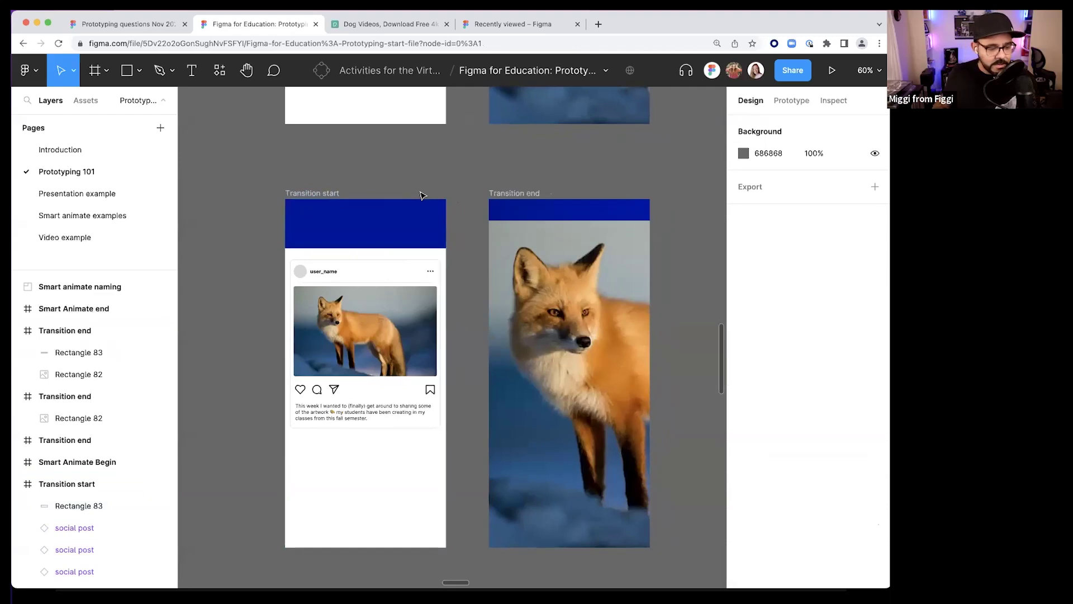
pyautogui.click(831, 70)
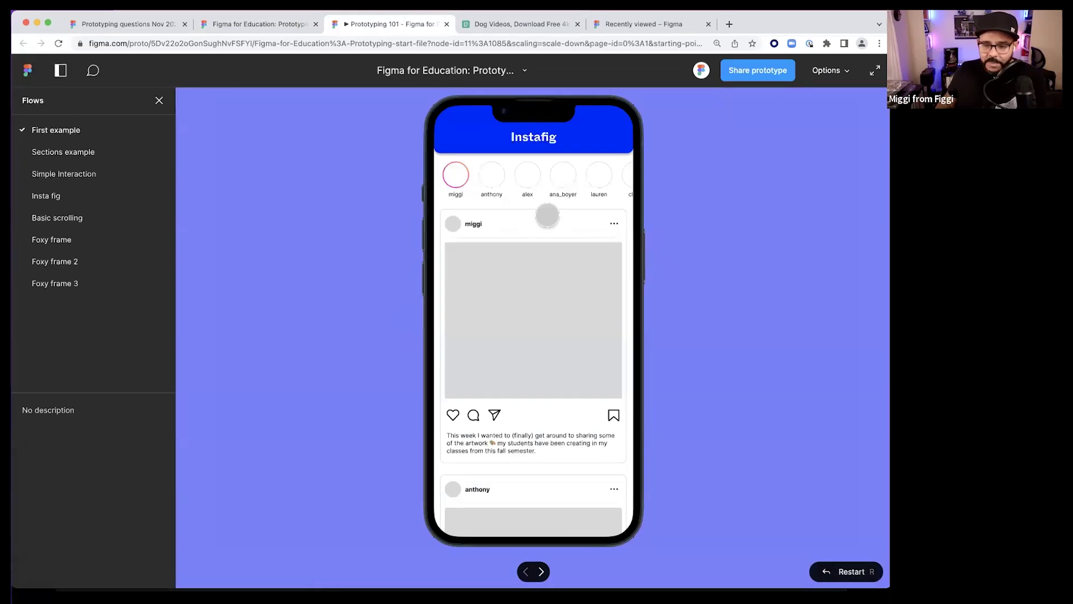
pyautogui.click(549, 239)
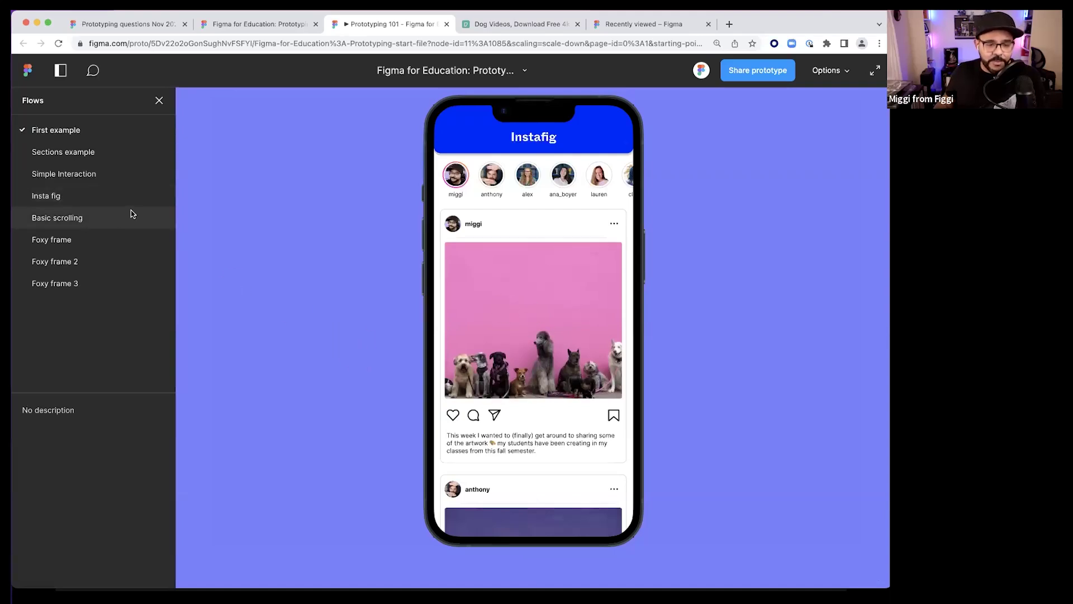
pyautogui.click(82, 282)
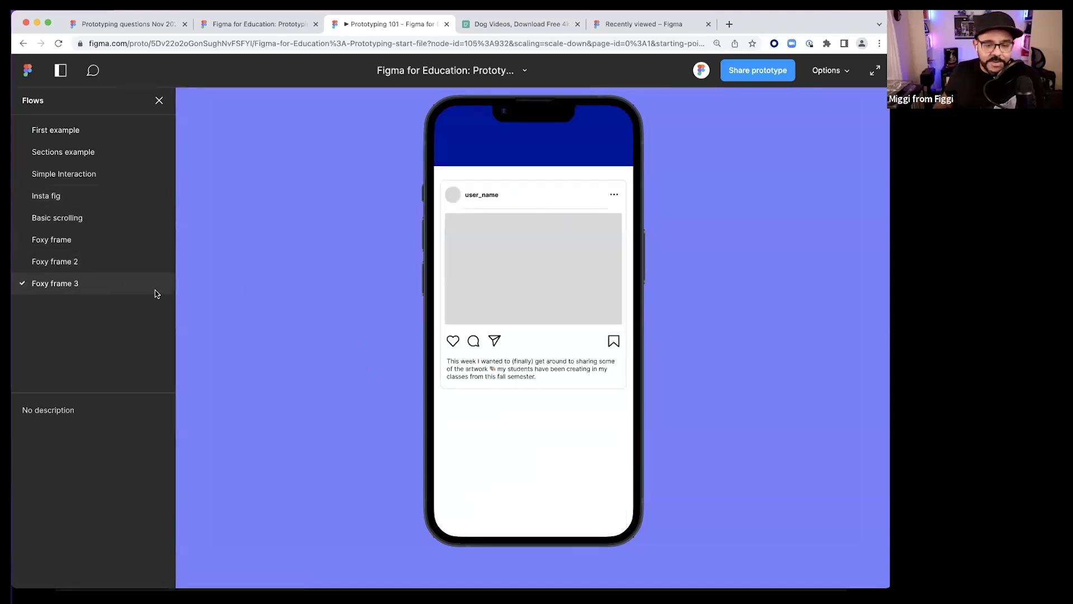
pyautogui.click(543, 215)
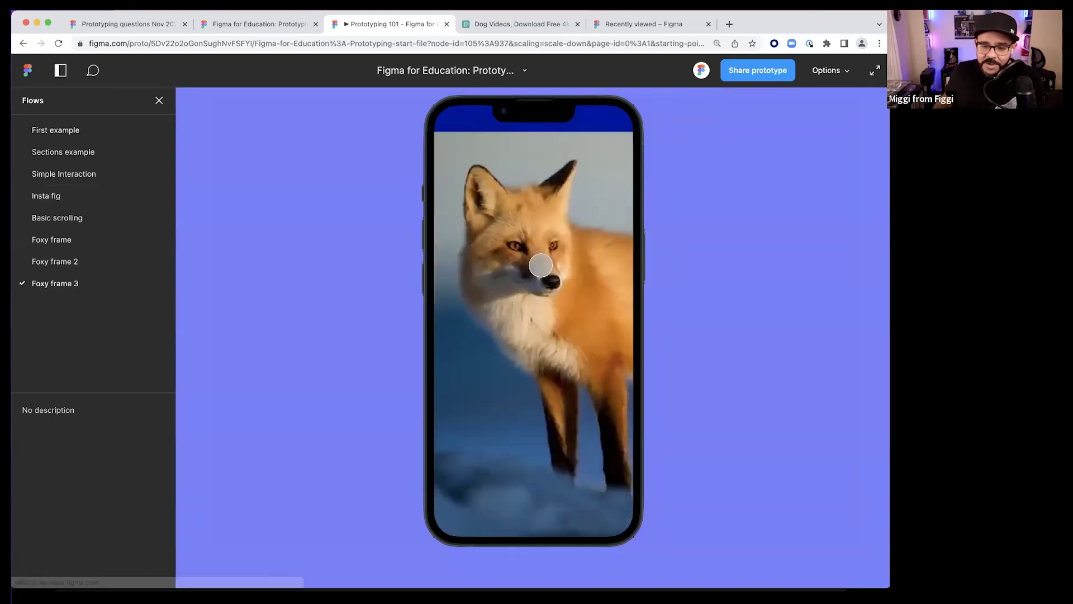
pyautogui.click(527, 257)
pyautogui.click(527, 257)
pyautogui.click(505, 194)
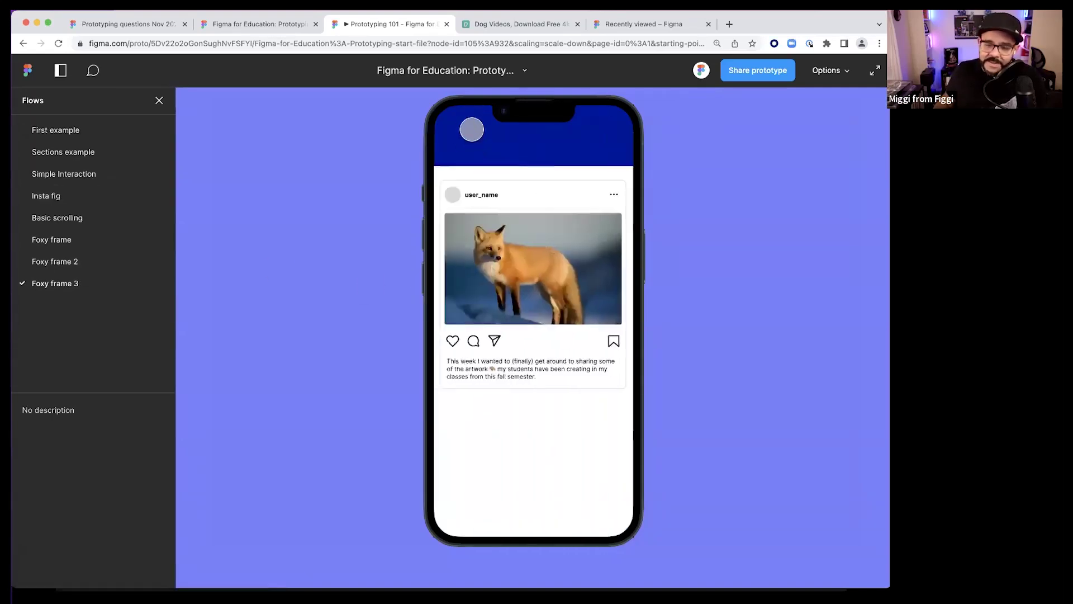
pyautogui.click(531, 306)
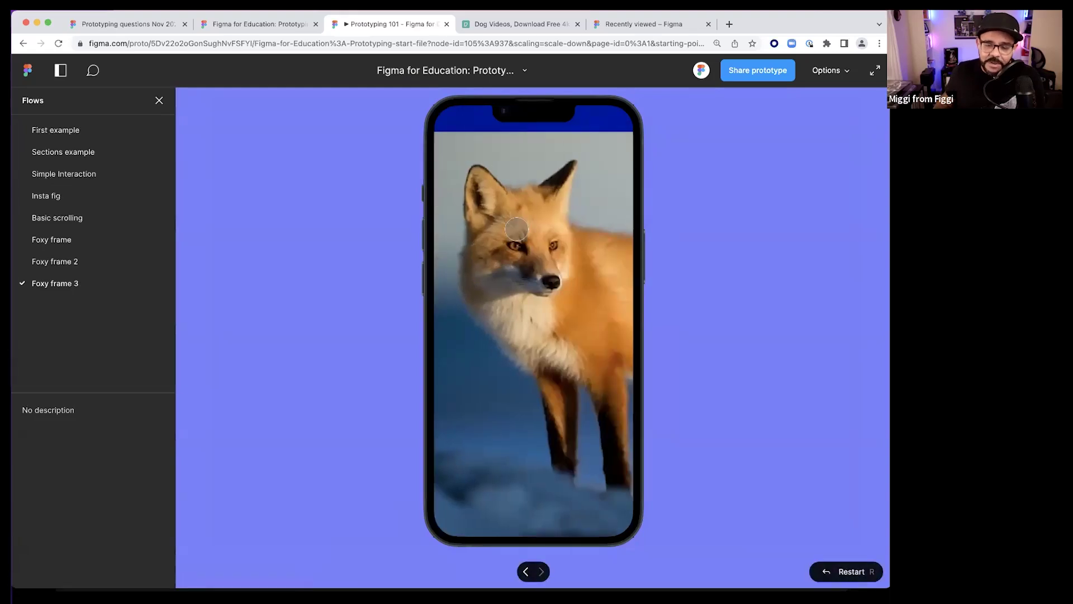
pyautogui.click(517, 230)
pyautogui.press('super+w')
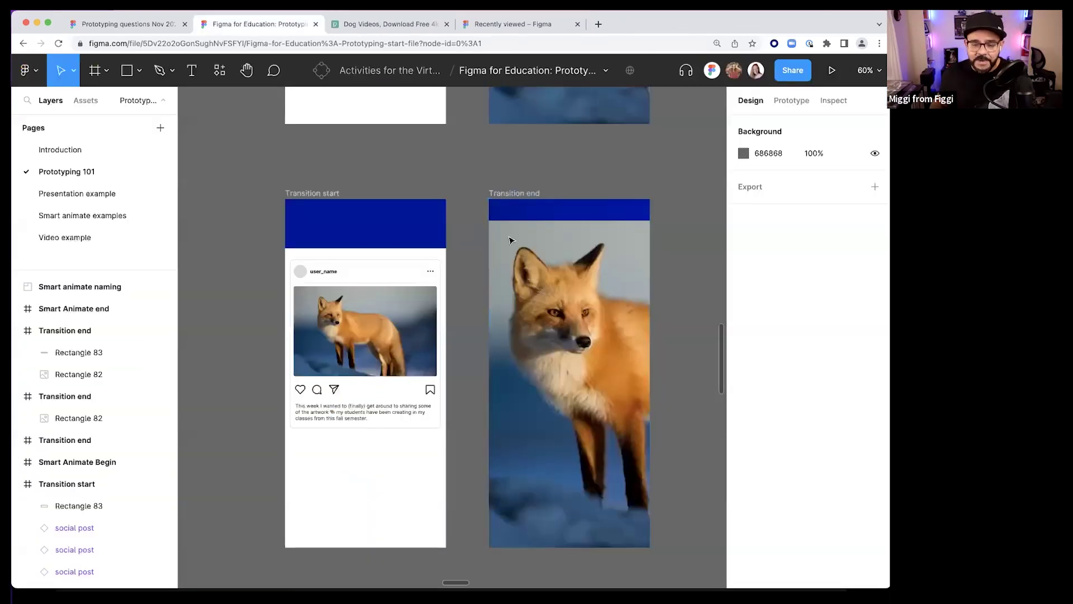
# - Compare the layer names and interactions of the header rectangles in the Transition start and Transition end frames
pyautogui.click(348, 233)
pyautogui.moveTo(349, 234); pyautogui.dragTo(349, 233)
pyautogui.moveTo(545, 211)
pyautogui.mouseDown()
pyautogui.moveTo(553, 231)
pyautogui.moveTo(548, 215)
pyautogui.mouseUp()
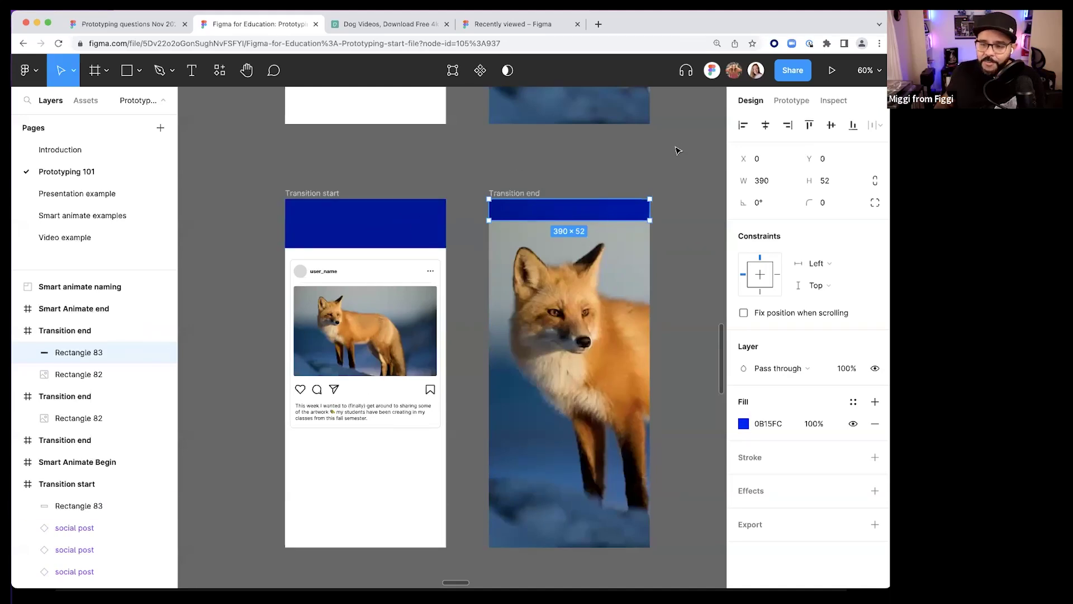
pyautogui.click(785, 102)
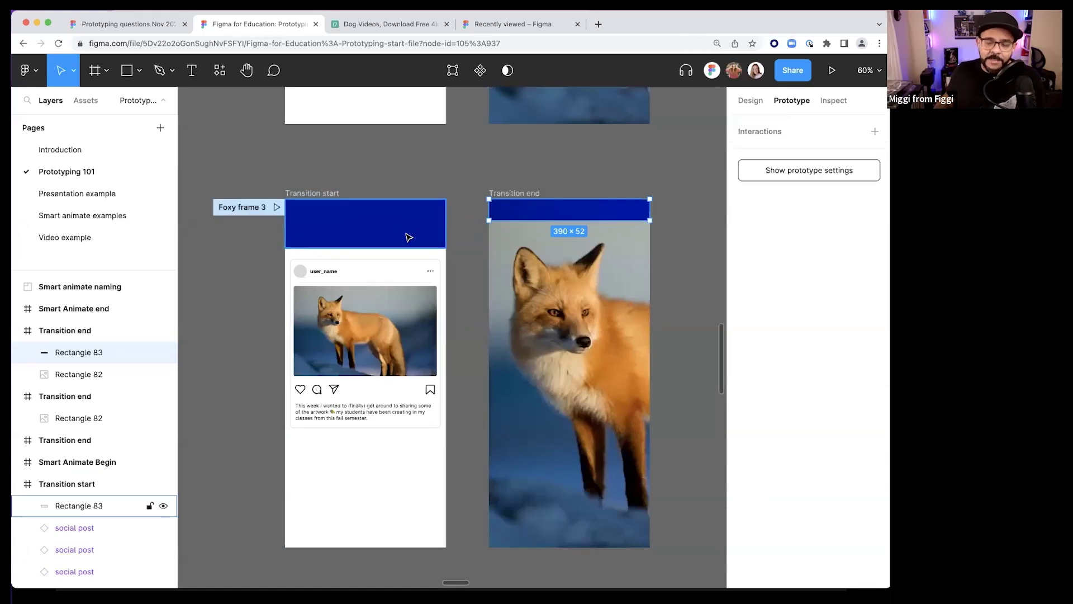
pyautogui.click(425, 245)
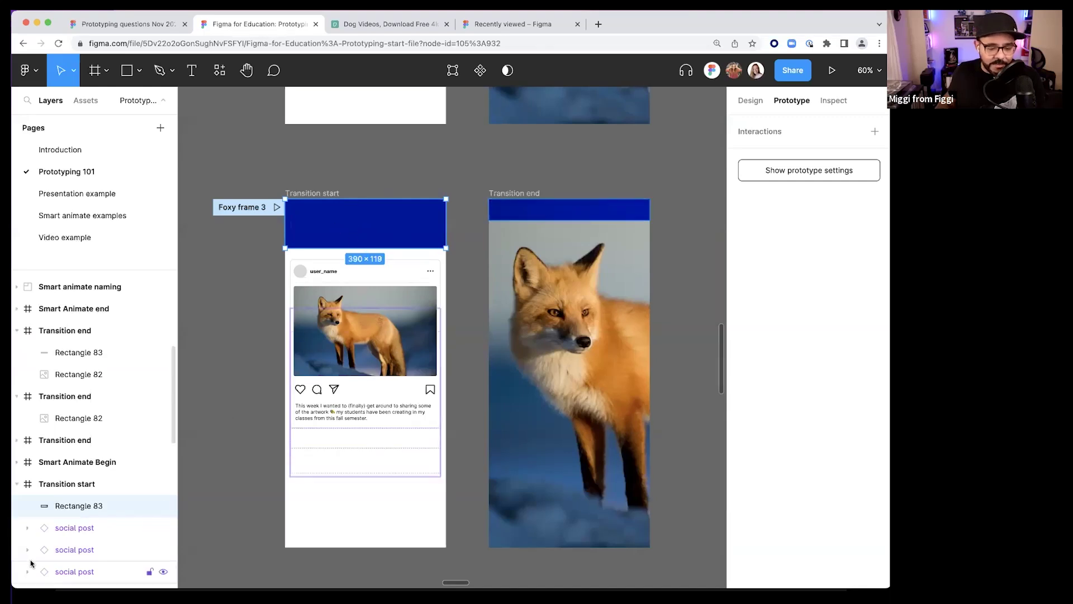
pyautogui.scroll(-3, 141, 448)
pyautogui.scroll(-1, 125, 447)
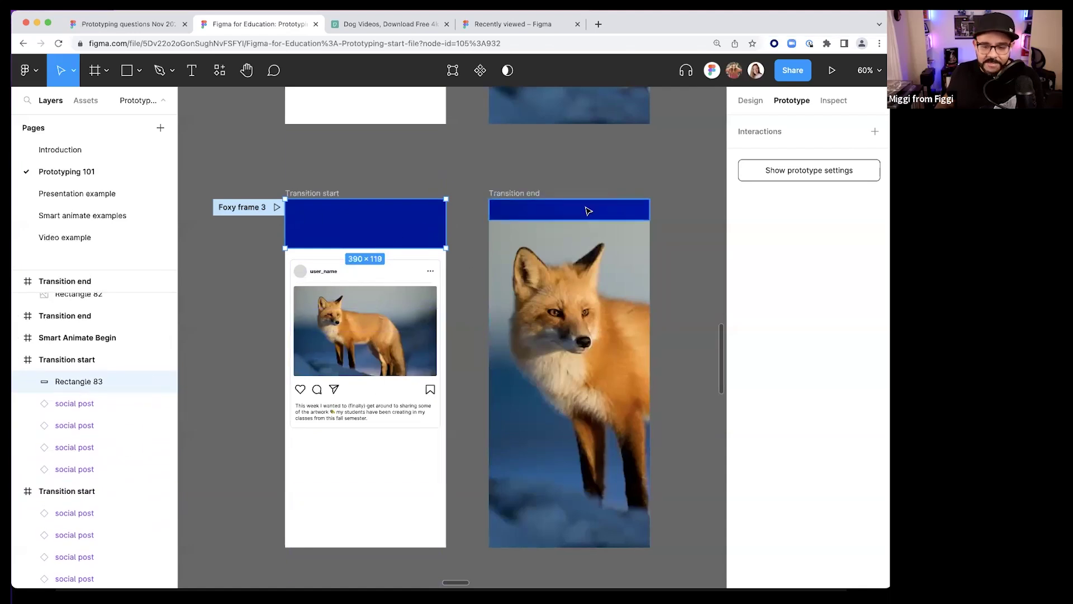
pyautogui.click(588, 211)
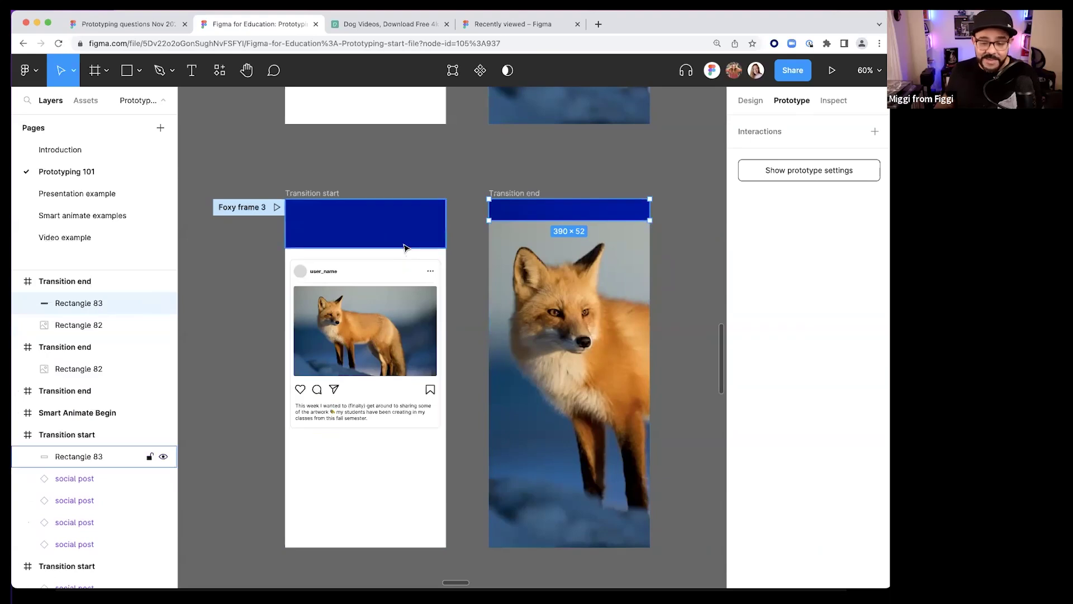
# - Rename the header rectangle layers in both the Transition end and Transition start frames to "top bar"
pyautogui.click(368, 240)
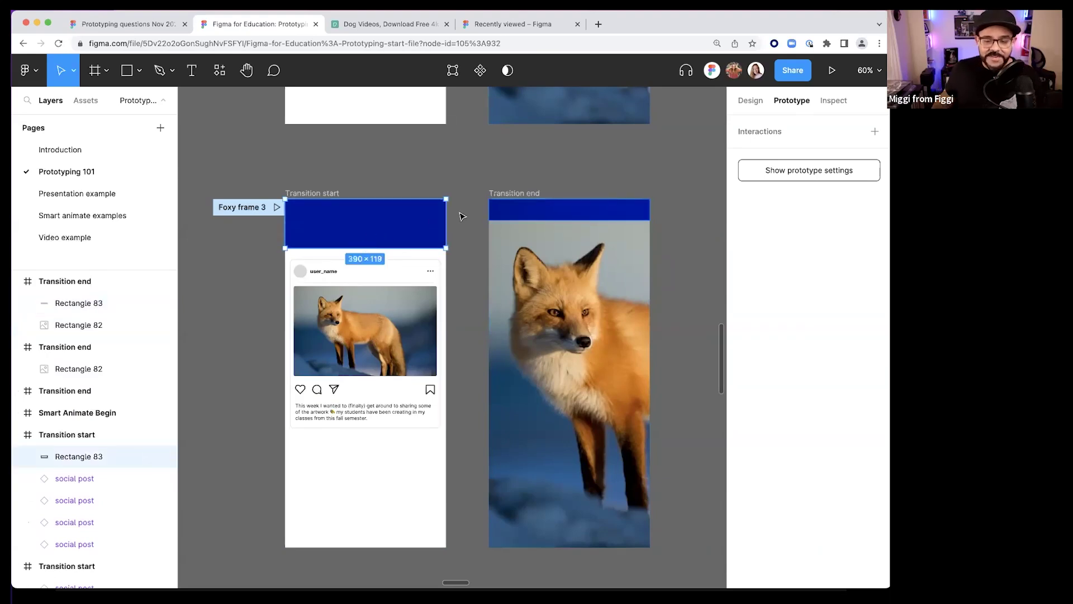
pyautogui.keyDown('shift'); pyautogui.click(508, 212); pyautogui.keyUp('shift')
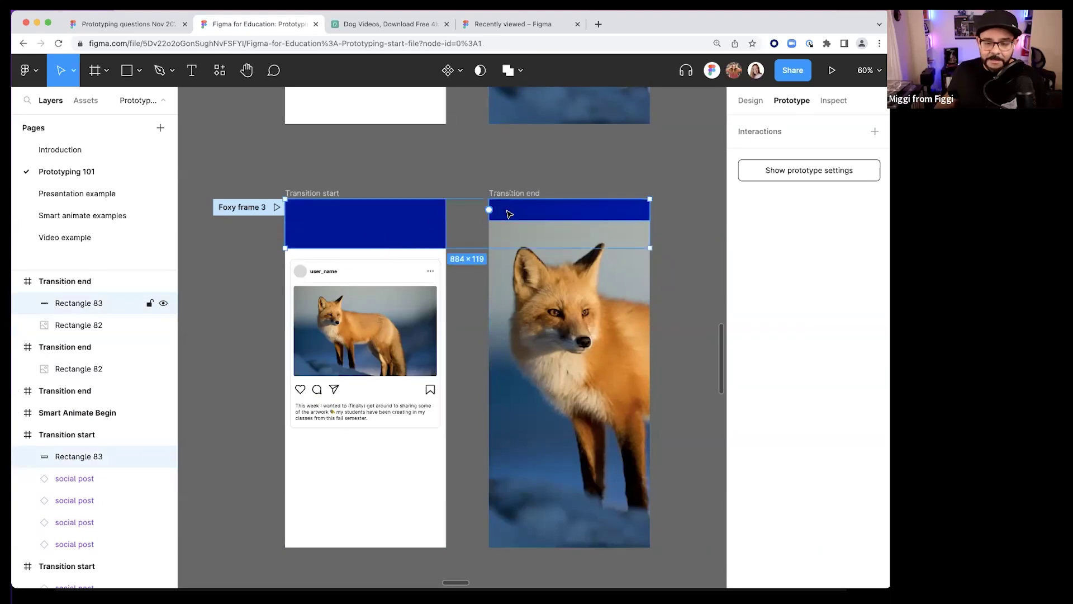
pyautogui.doubleClick(96, 304)
pyautogui.write('top bar')
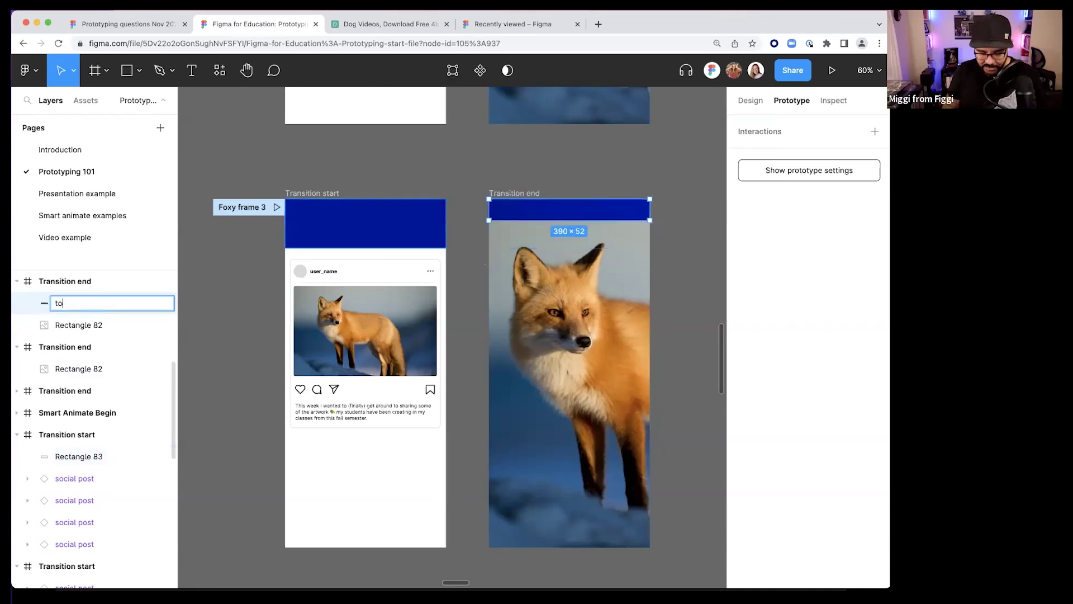
pyautogui.press('Return')
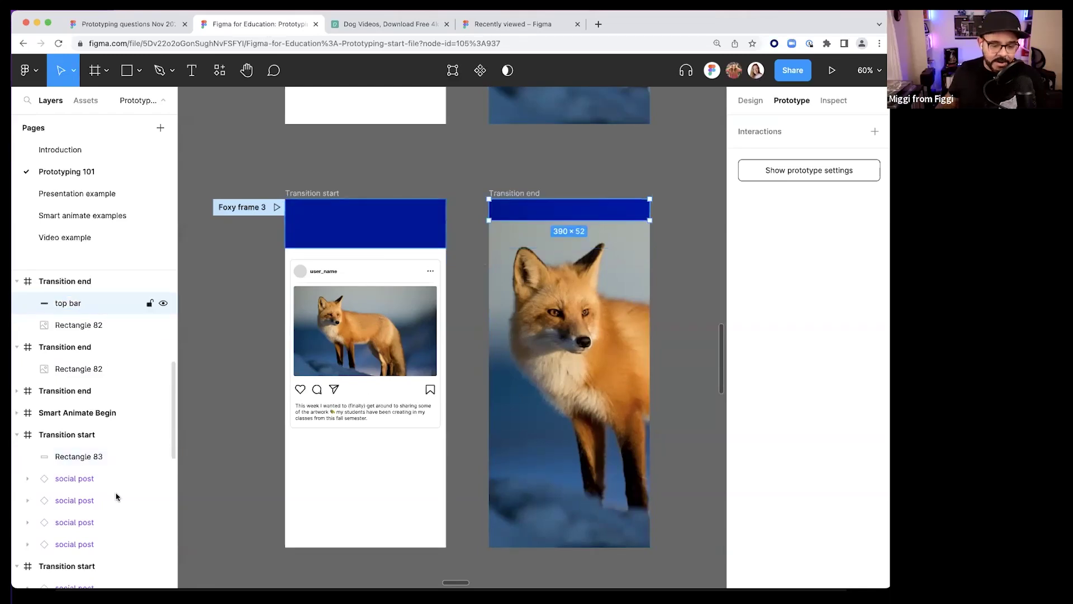
pyautogui.doubleClick(68, 457)
pyautogui.write('top')
pyautogui.press('Return')
# - Preview the Foxy frame 3 flow with the renamed header layers, tap between its screens, and close the preview
pyautogui.click(276, 207)
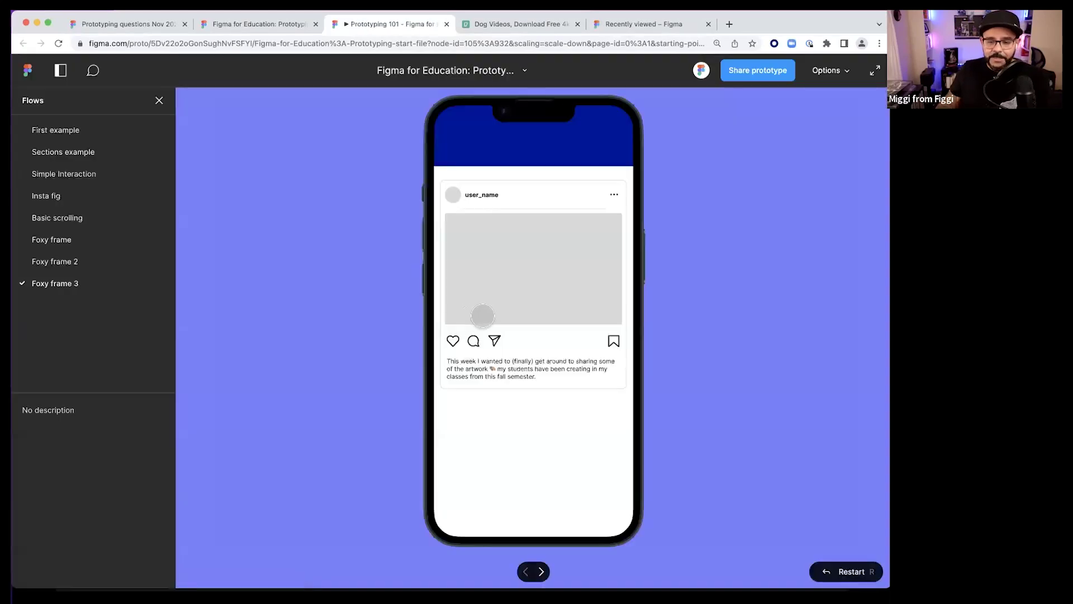
pyautogui.click(527, 239)
pyautogui.click(526, 244)
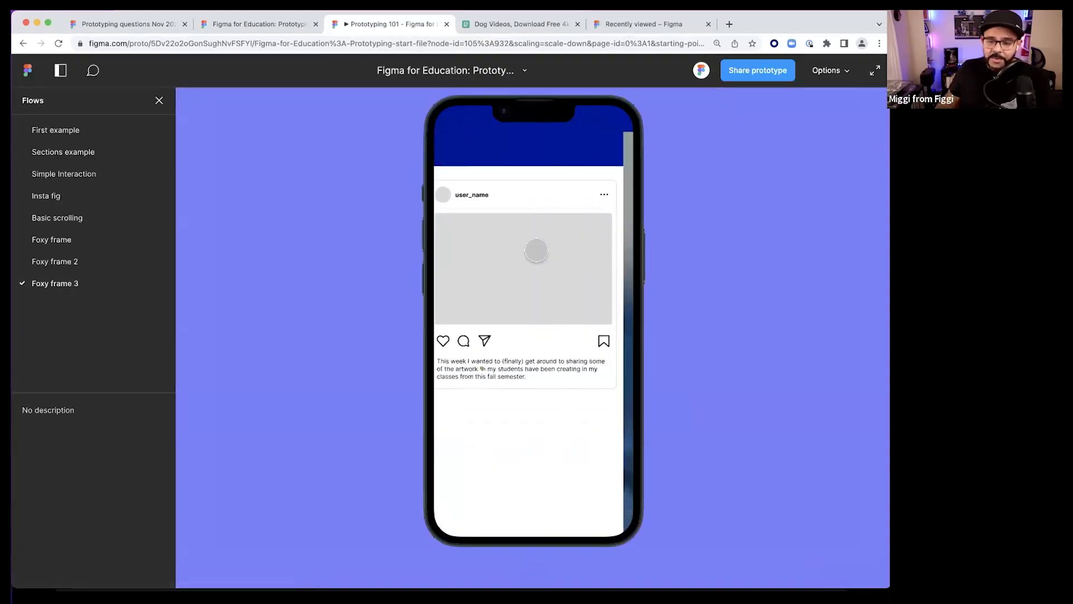
pyautogui.click(512, 159)
pyautogui.press('super+w')
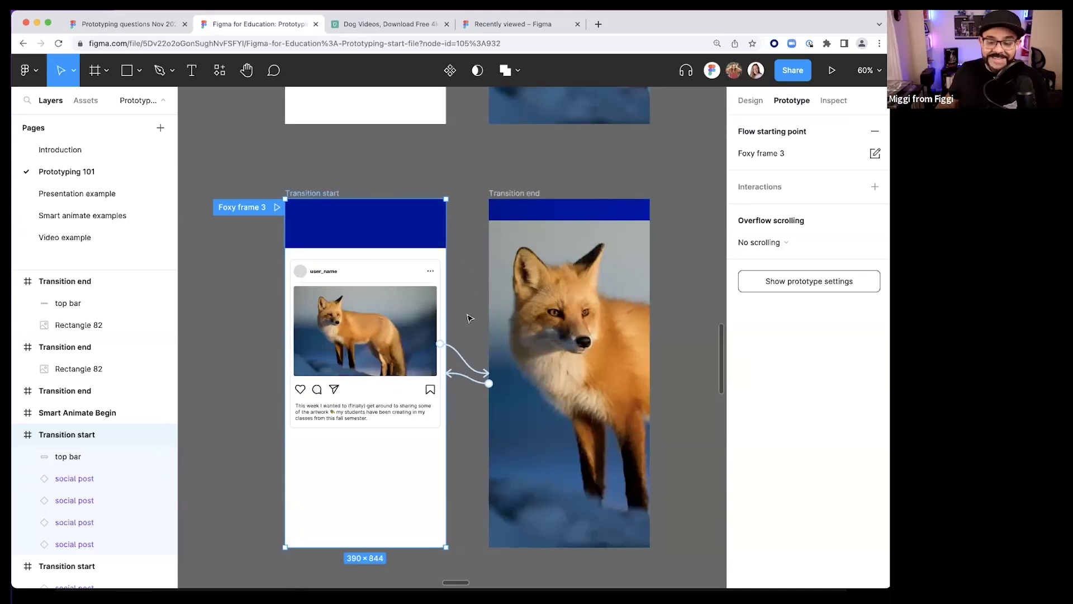
# - Check the smart animate matching layers setting on the forward and return connections, and briefly preview the Foxy frame 3 flow
pyautogui.click(463, 359)
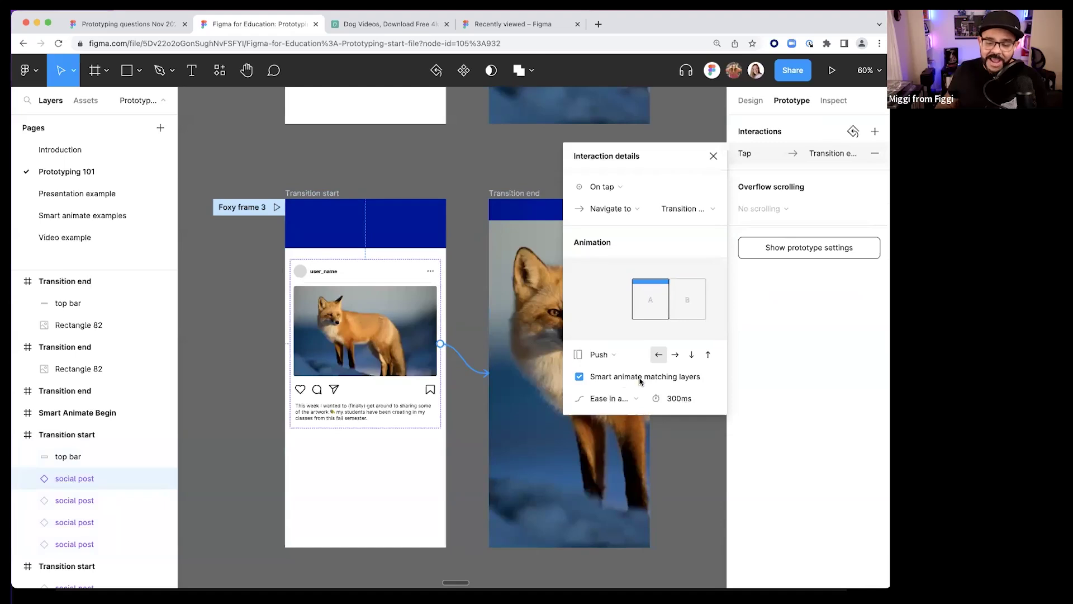
pyautogui.click(468, 420)
pyautogui.click(469, 385)
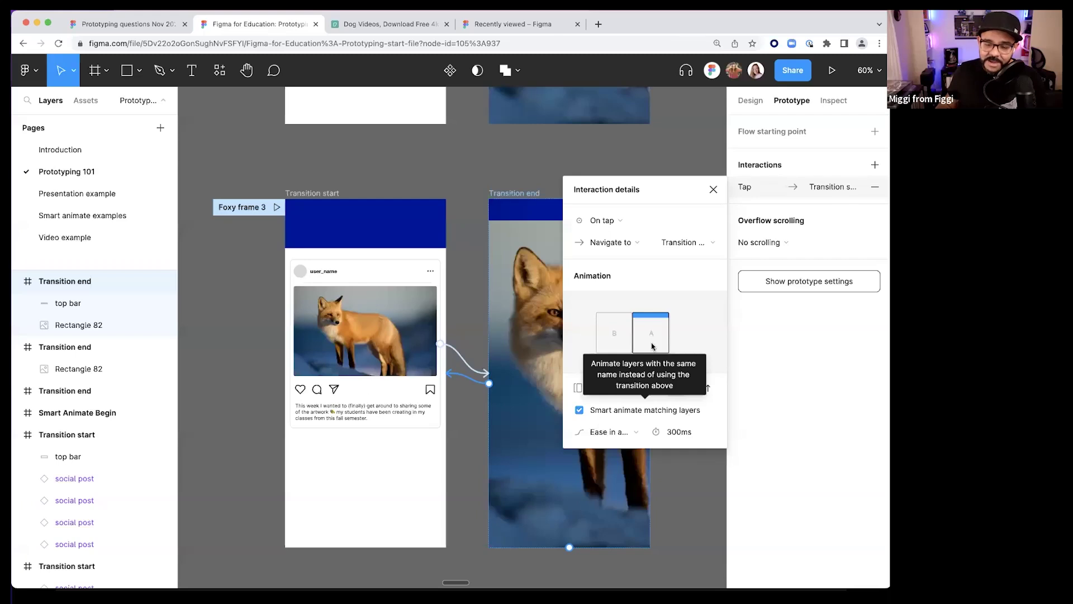
pyautogui.click(473, 461)
pyautogui.click(277, 207)
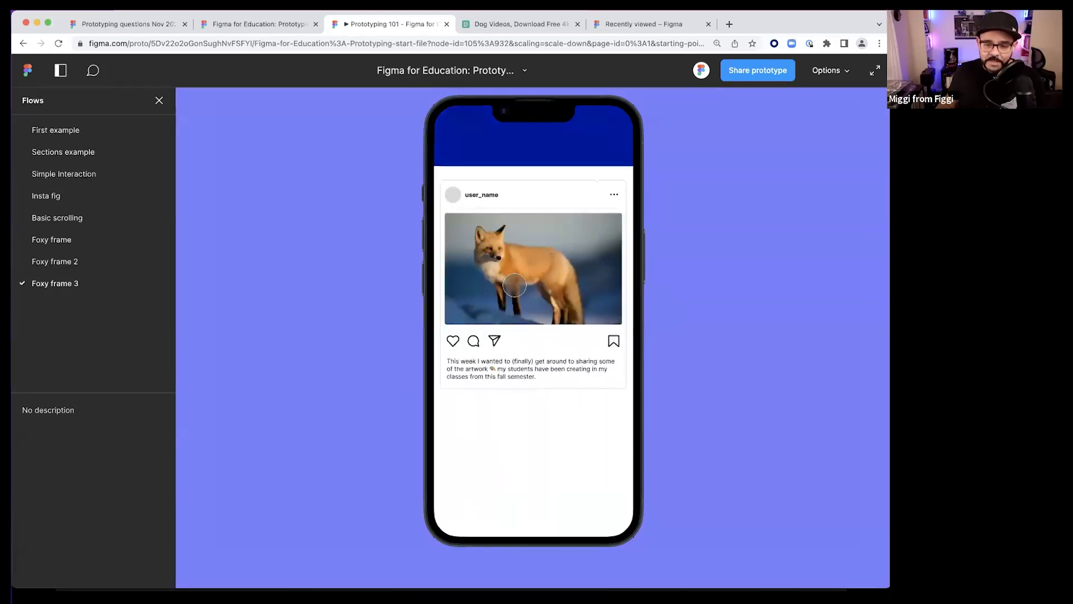
pyautogui.press('super+w')
# - Stretch the Transition start top bar to a height of about 147 and move the Transition end top bar up just above its frame
pyautogui.click(411, 244)
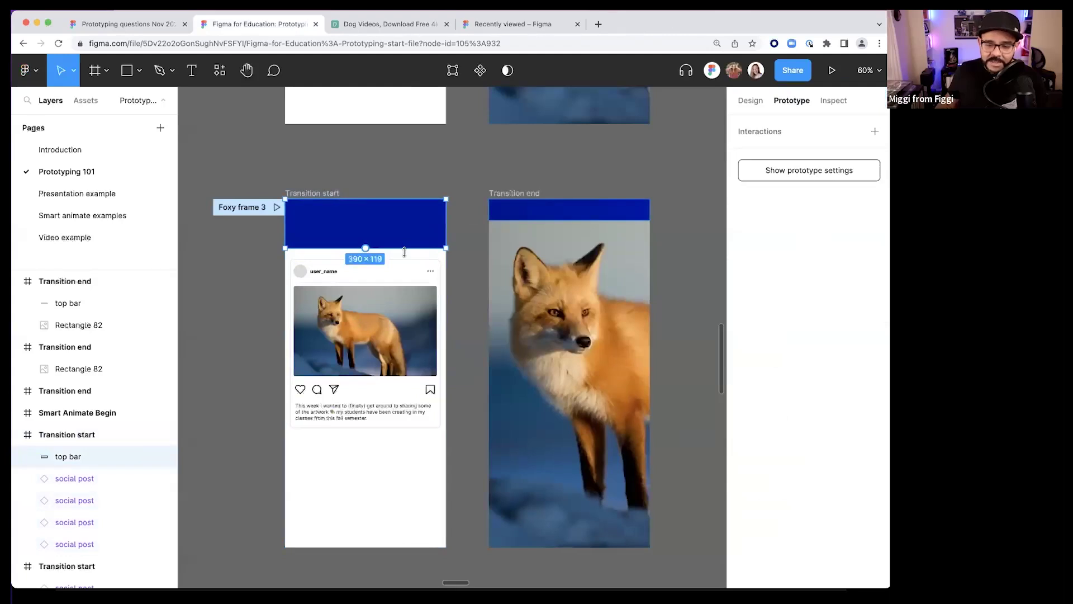
pyautogui.moveTo(404, 249); pyautogui.dragTo(404, 261)
pyautogui.click(578, 217)
pyautogui.moveTo(596, 214)
pyautogui.mouseDown()
pyautogui.moveTo(597, 193)
pyautogui.moveTo(598, 207)
pyautogui.mouseUp()
pyautogui.hotkey('shift', 'Up')
pyautogui.hotkey('shift', 'Up')
pyautogui.hotkey('shift', 'Up')
pyautogui.hotkey('shift', 'Up')
pyautogui.hotkey('shift', 'Up')
pyautogui.hotkey('shift', 'Up')
pyautogui.hotkey('shift', 'Up')
pyautogui.click(453, 182)
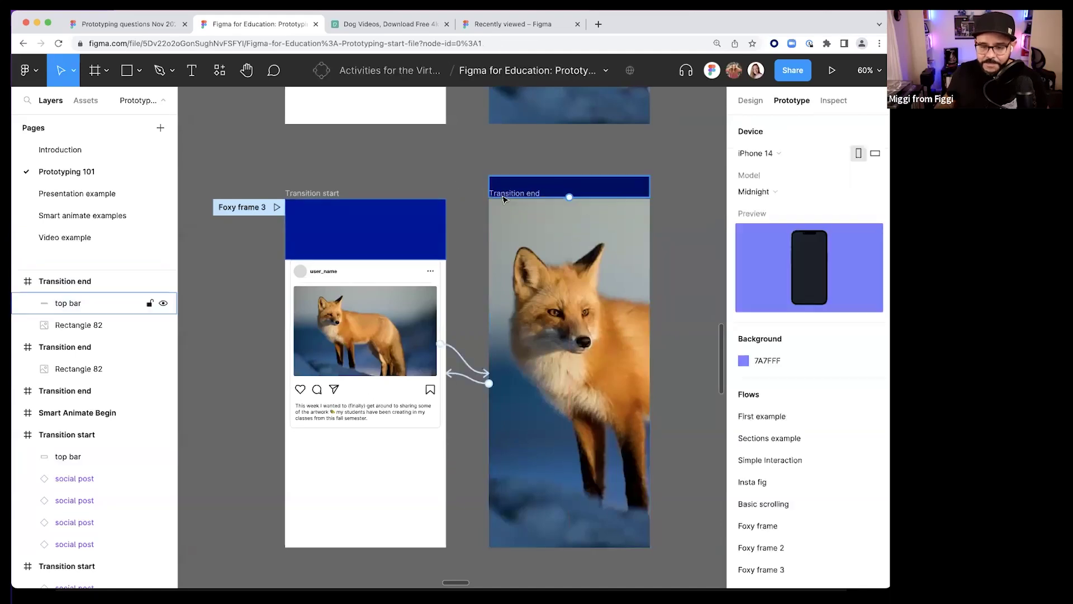
# - Play the Foxy frame 3 flow, tap back and forth to check how the repositioned top bar animates, and close the preview
pyautogui.click(275, 207)
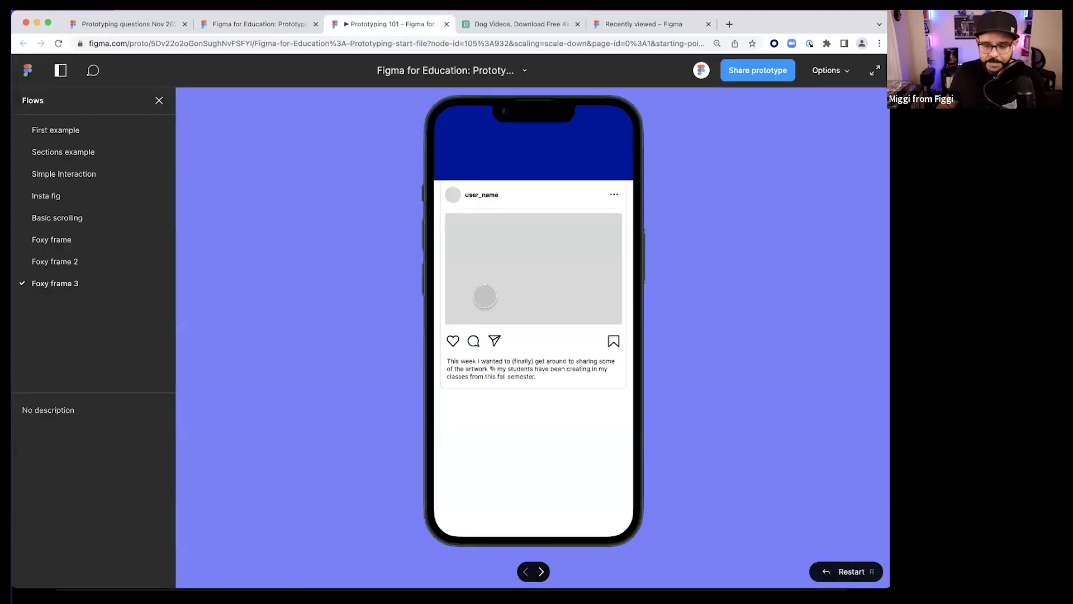
pyautogui.click(488, 299)
pyautogui.click(488, 300)
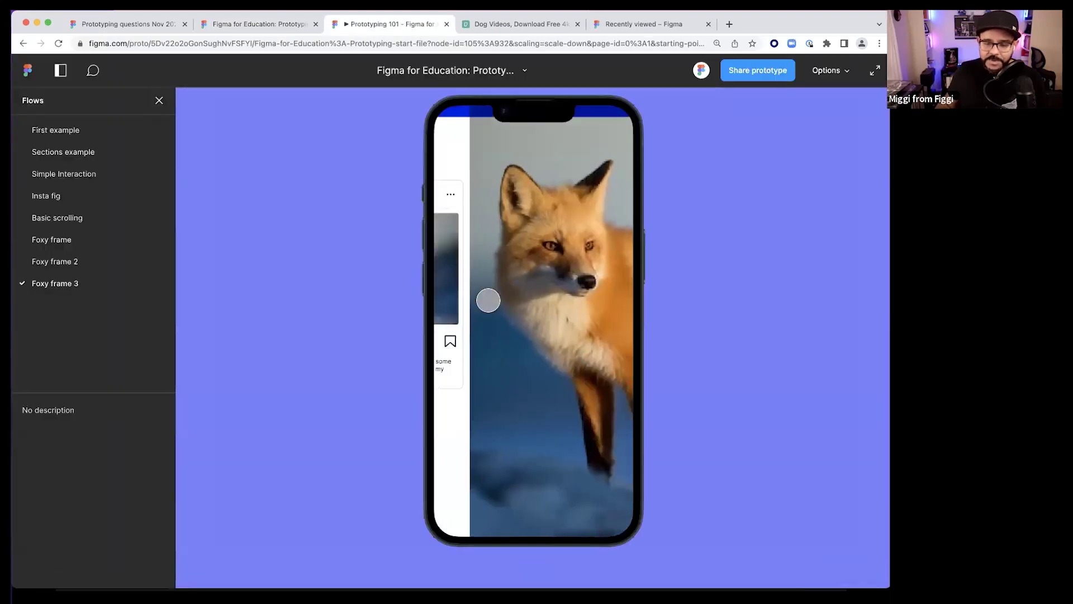
pyautogui.click(486, 305)
pyautogui.click(520, 305)
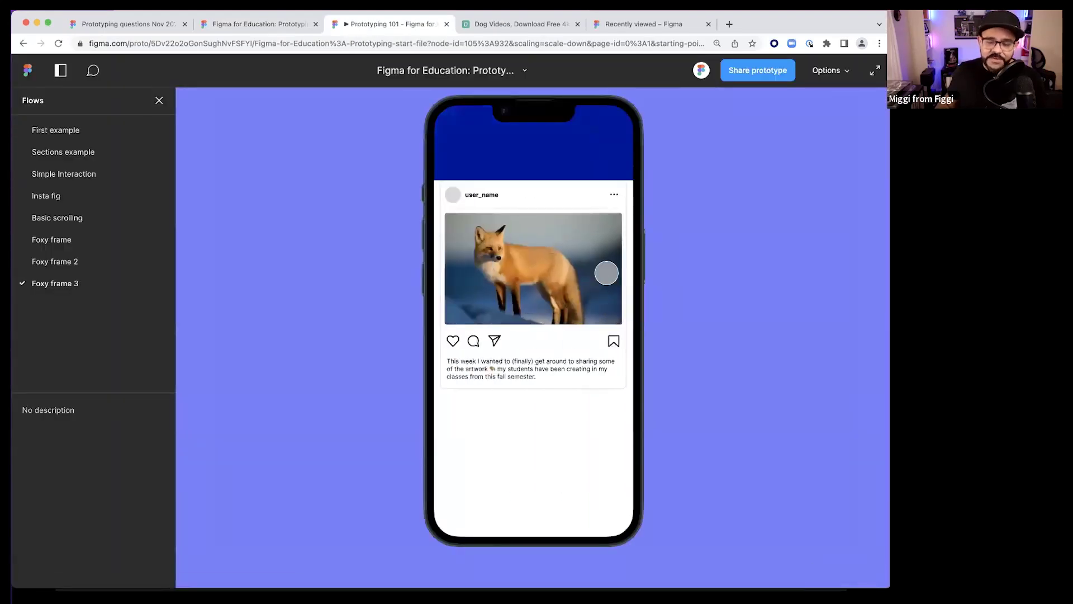
pyautogui.press('super+w')
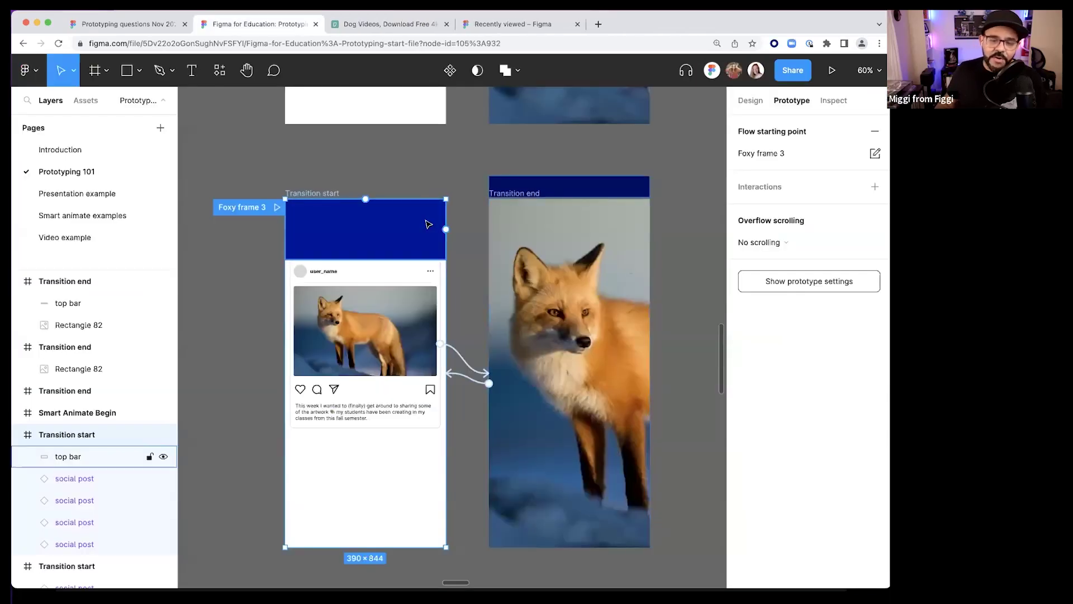
# - Play the Foxy frame 3, Foxy frame 2 and Foxy frame flows in turn, tapping the post to compare their transitions
pyautogui.click(428, 224)
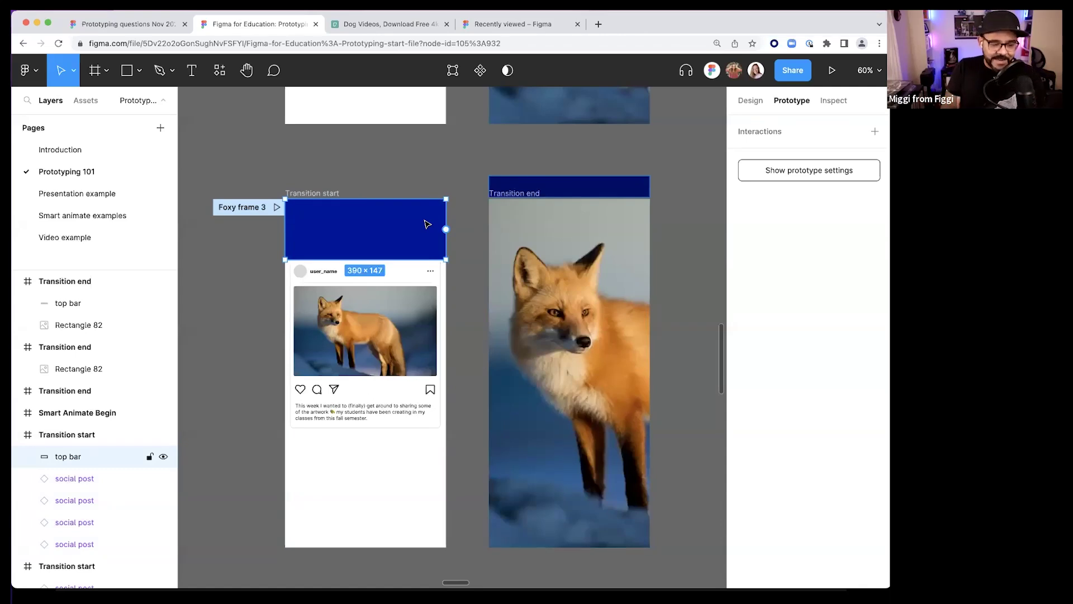
pyautogui.scroll(-5, 348, 244)
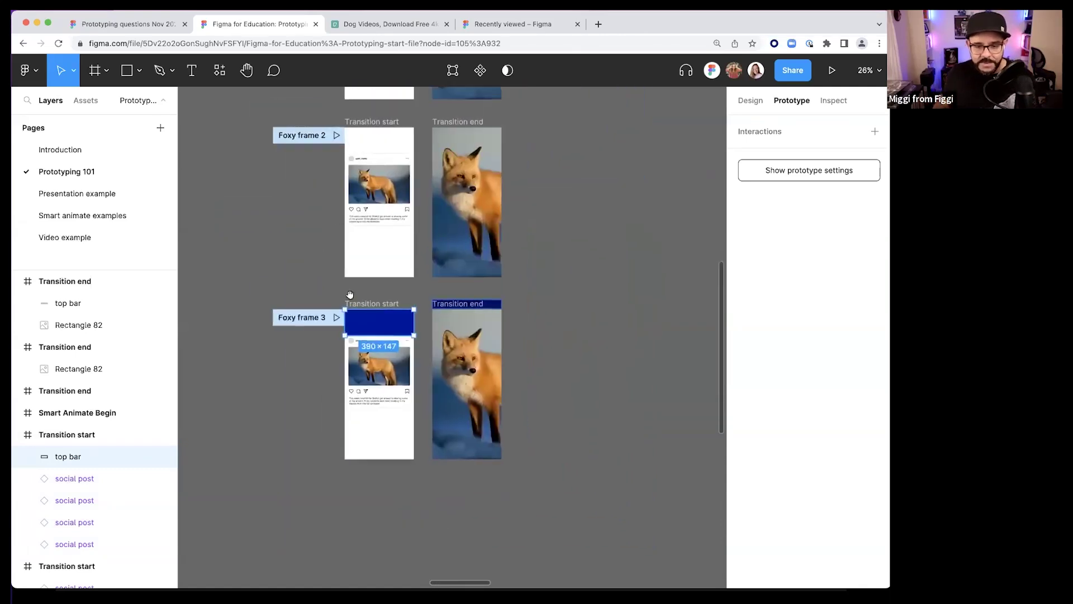
pyautogui.click(346, 368)
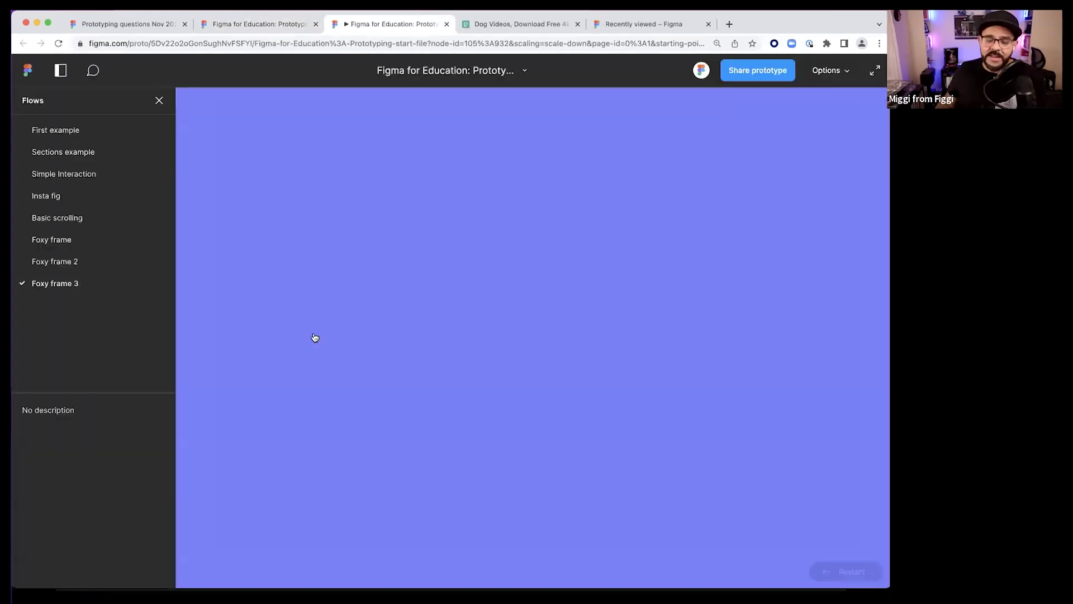
pyautogui.click(511, 246)
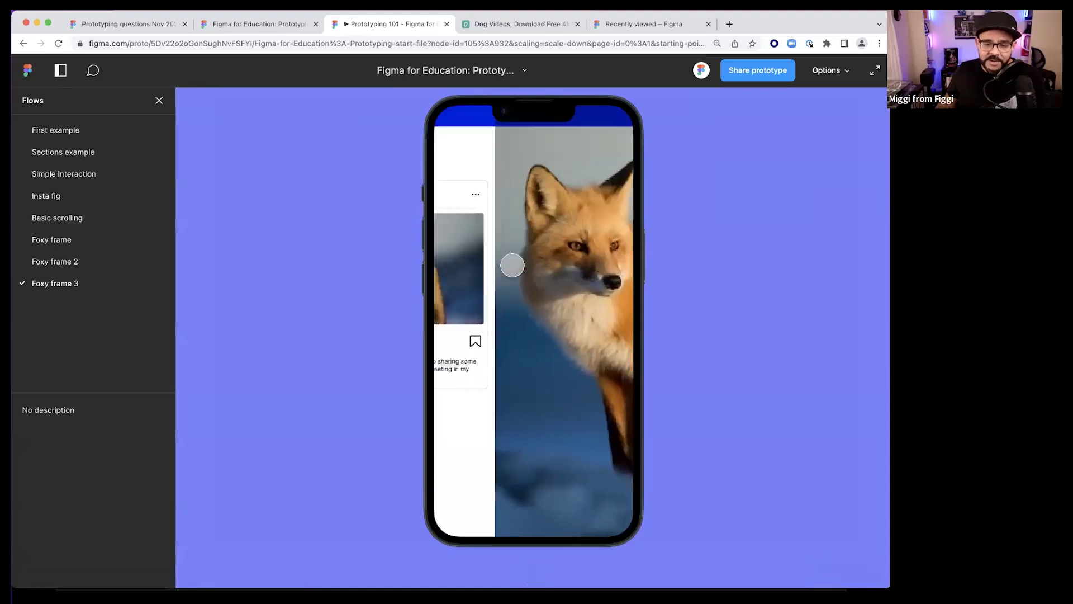
pyautogui.click(55, 261)
pyautogui.click(511, 299)
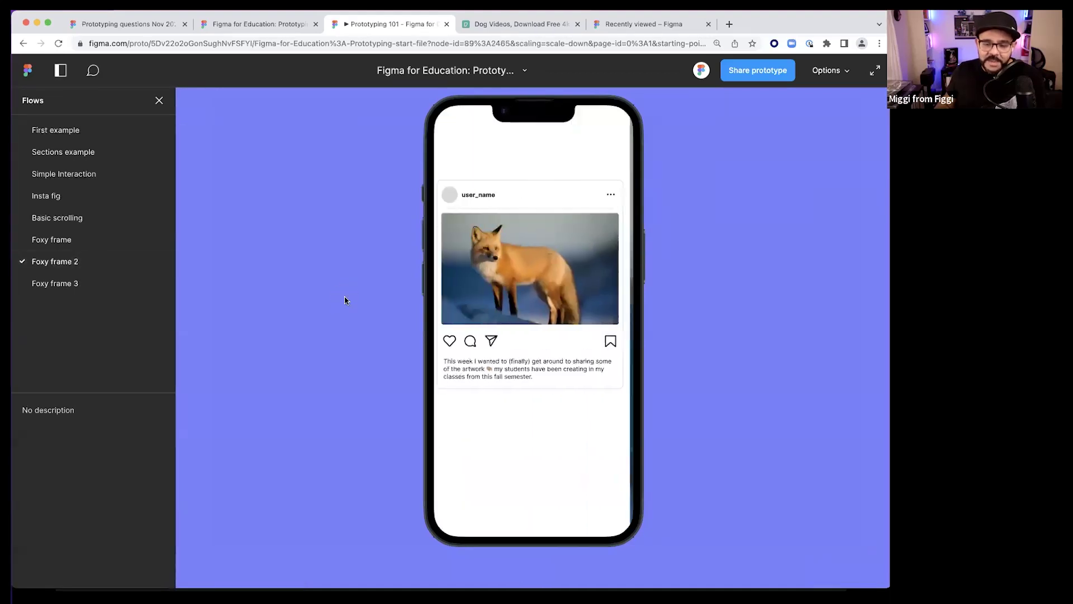
pyautogui.click(52, 239)
pyautogui.click(537, 342)
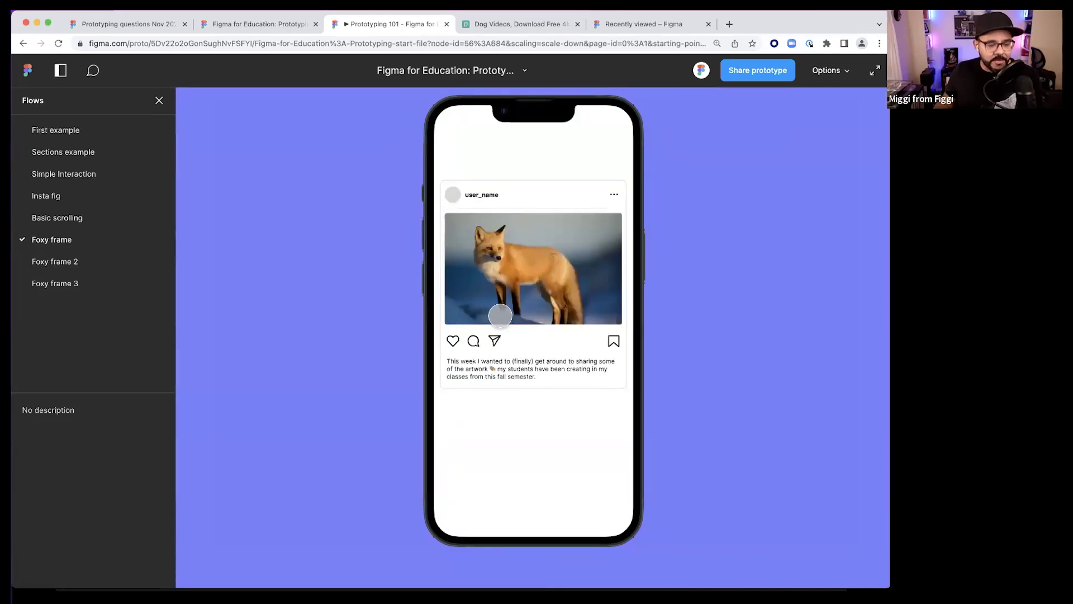
# - Return to the design file and review the Smart Animate section with its interaction details picture and tutorial video
pyautogui.click(541, 262)
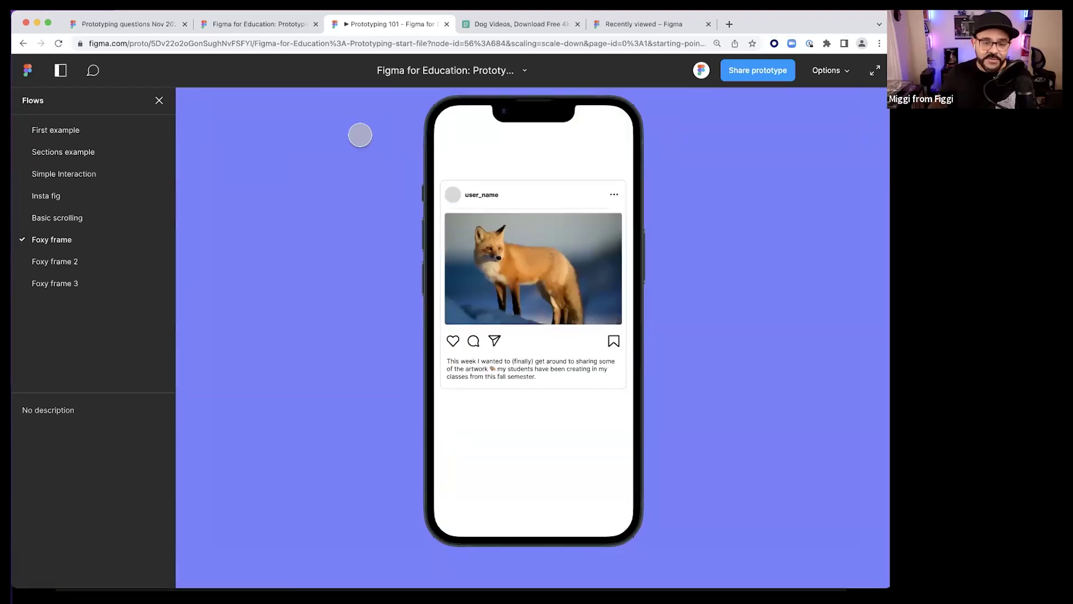
pyautogui.click(252, 24)
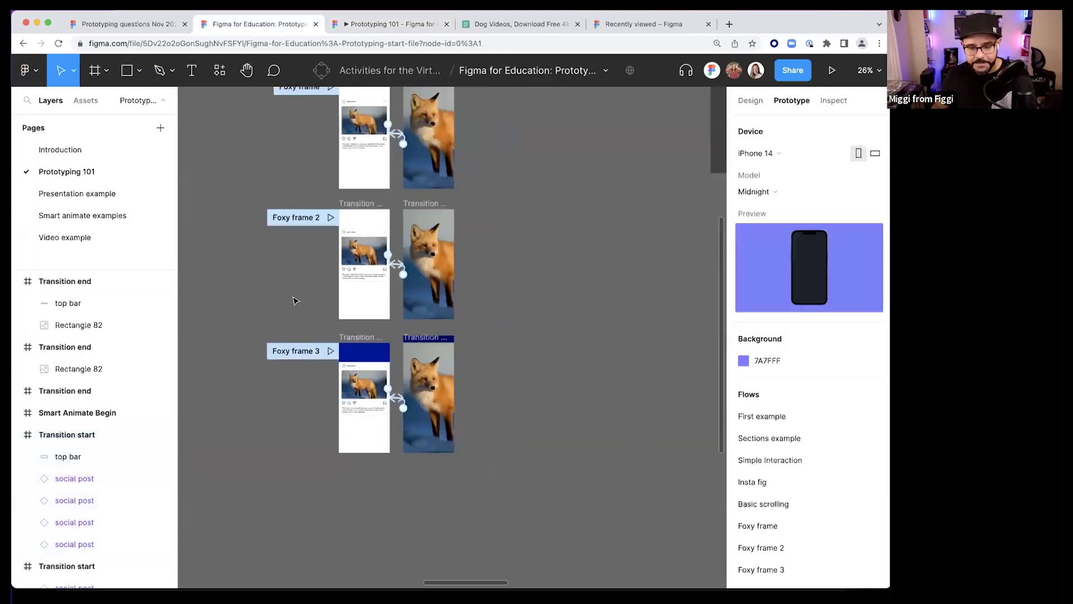
pyautogui.scroll(-5, 293, 300)
pyautogui.moveTo(502, 167); pyautogui.dragTo(417, 405)
pyautogui.scroll(6, 513, 384)
pyautogui.moveTo(641, 484); pyautogui.dragTo(557, 418)
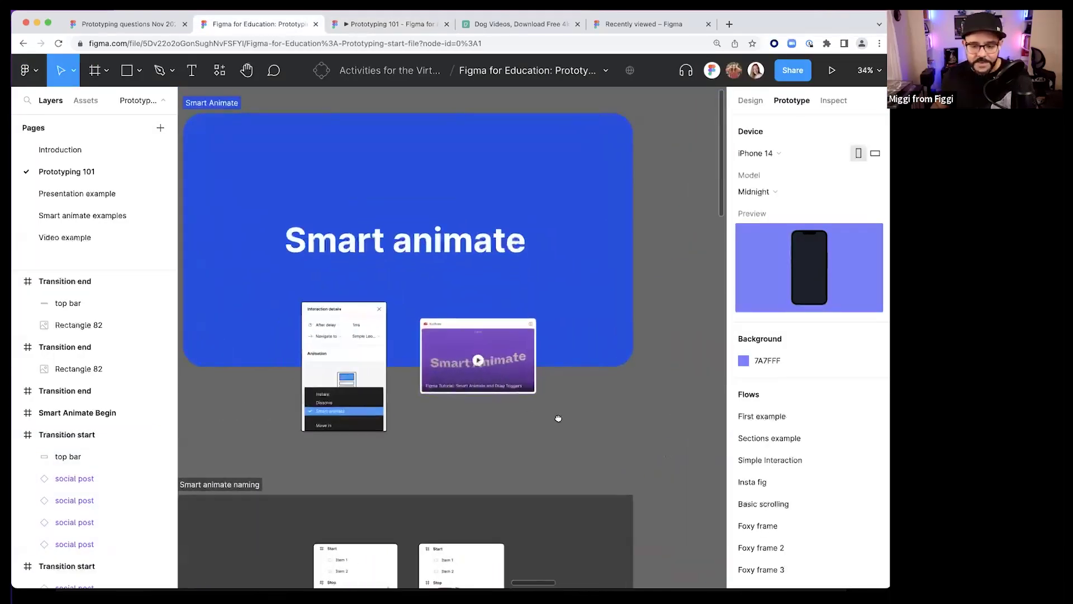
pyautogui.hscroll(-2, 558, 418)
pyautogui.scroll(2, 603, 282)
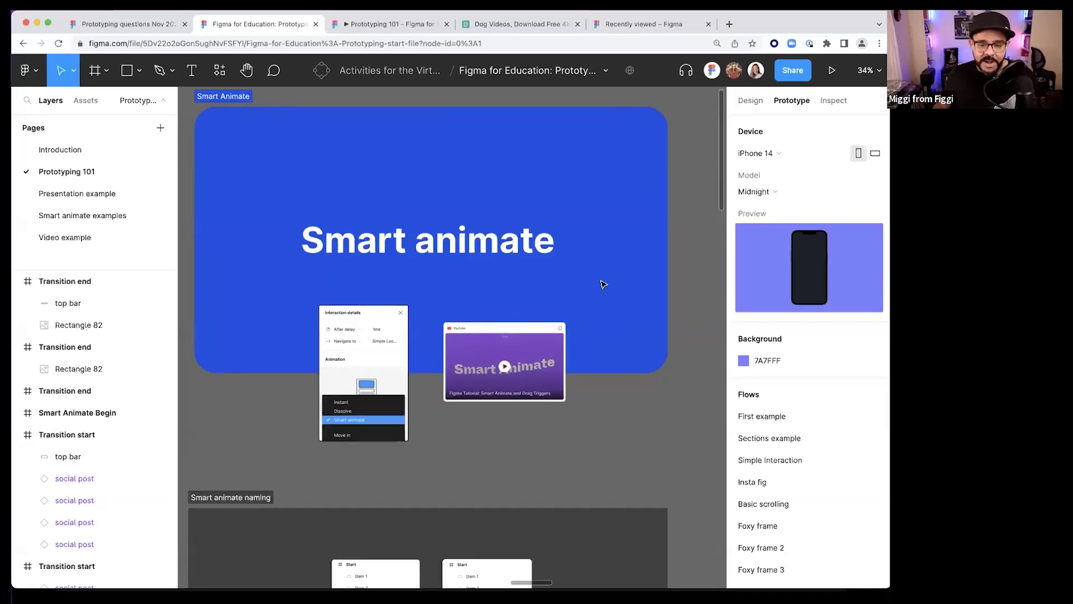
pyautogui.hscroll(1, 596, 306)
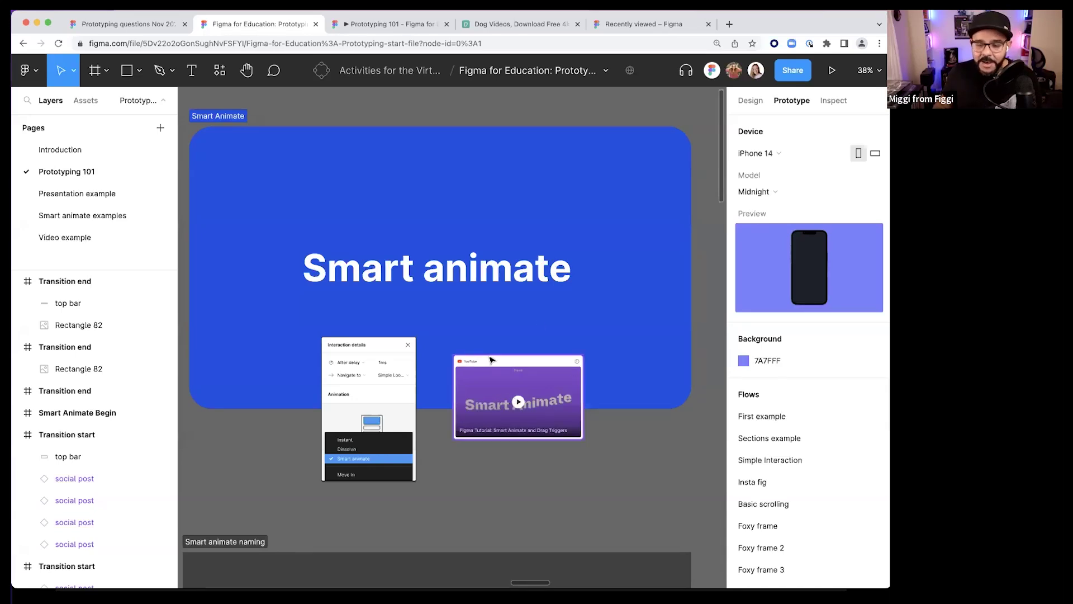
pyautogui.scroll(-1, 528, 414)
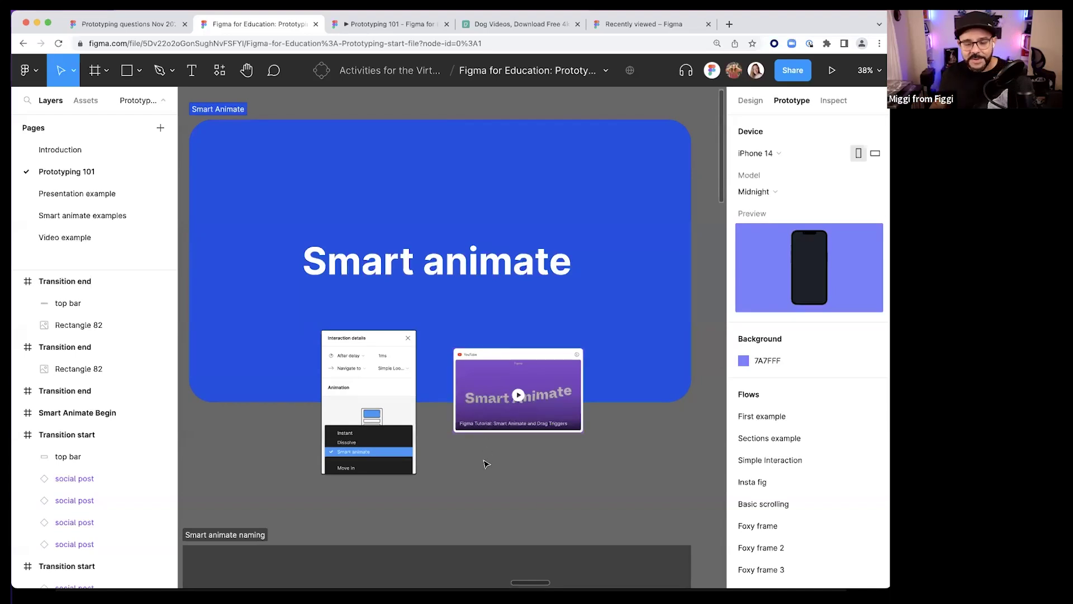
# - In the Smart animate naming section, draw a freehand arrow from Item 1 to Item 3 on the check-marked example
pyautogui.scroll(-10, 471, 479)
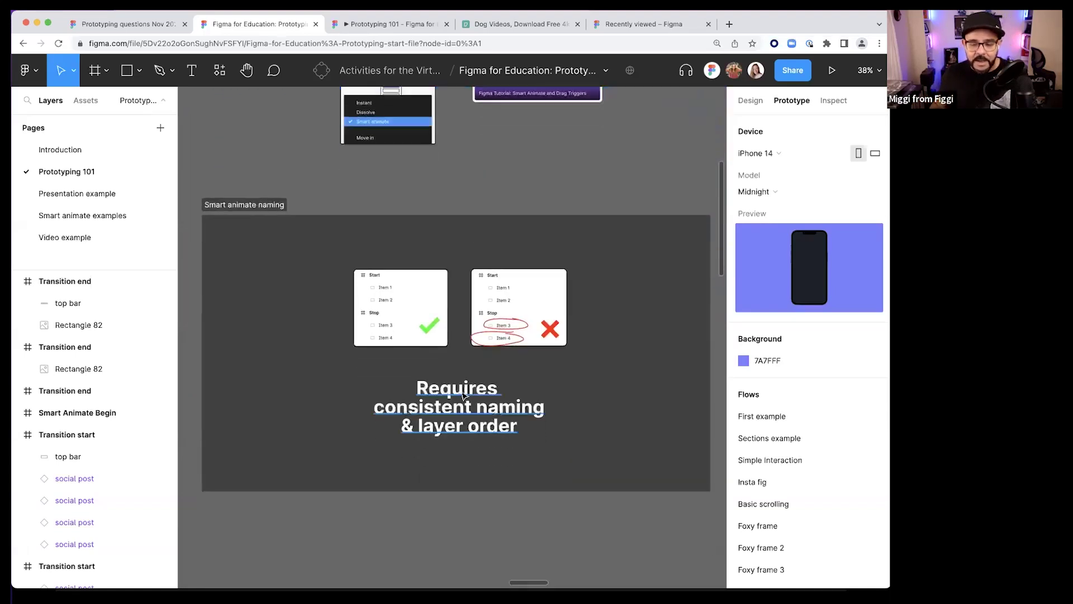
pyautogui.scroll(5, 472, 391)
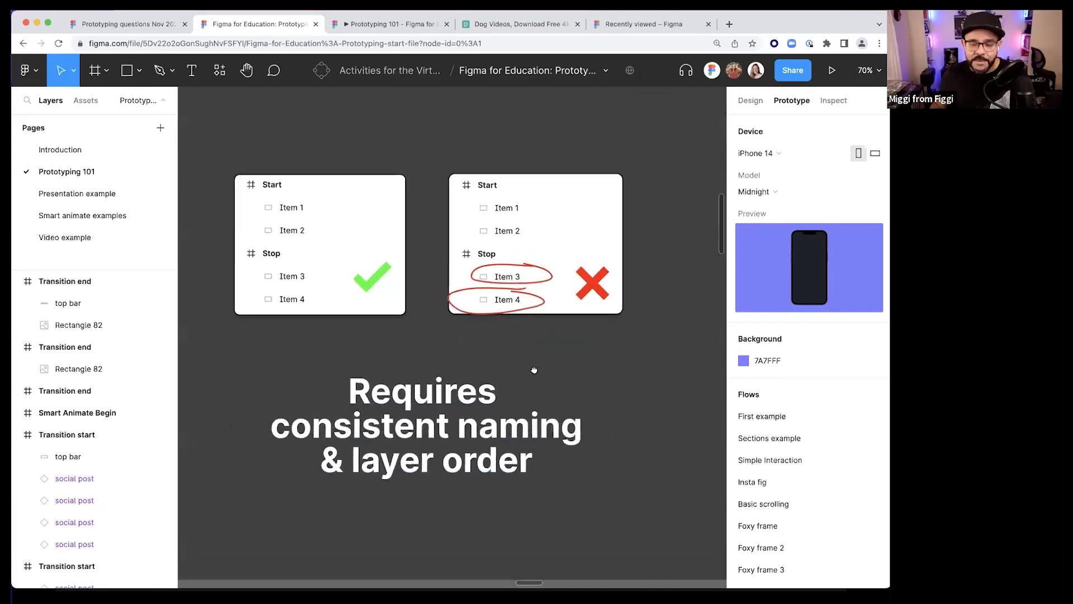
pyautogui.press('super+shift+backslash')
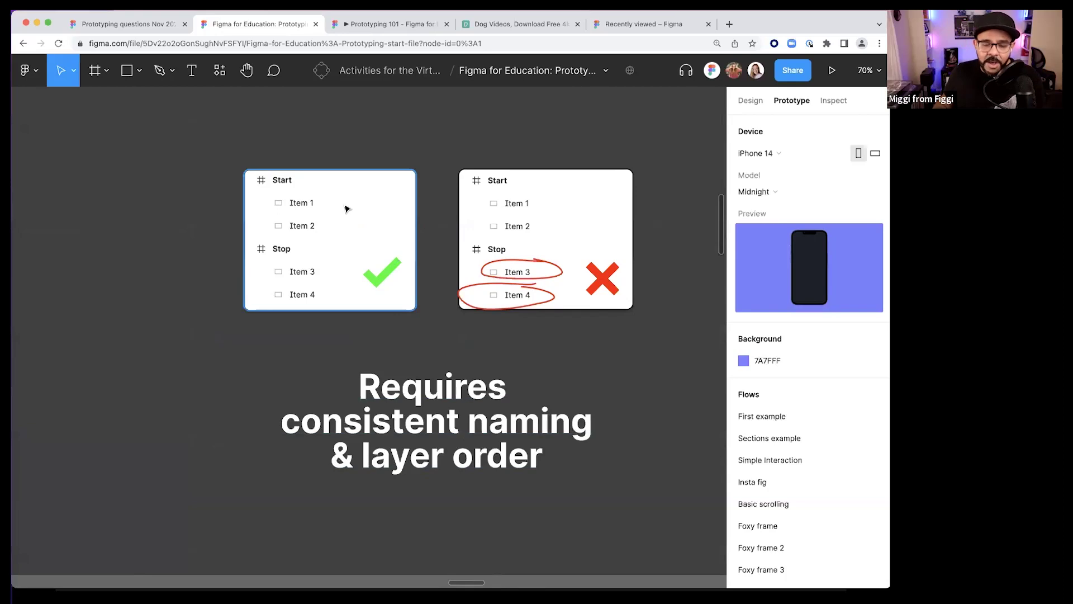
pyautogui.press('super+backslash')
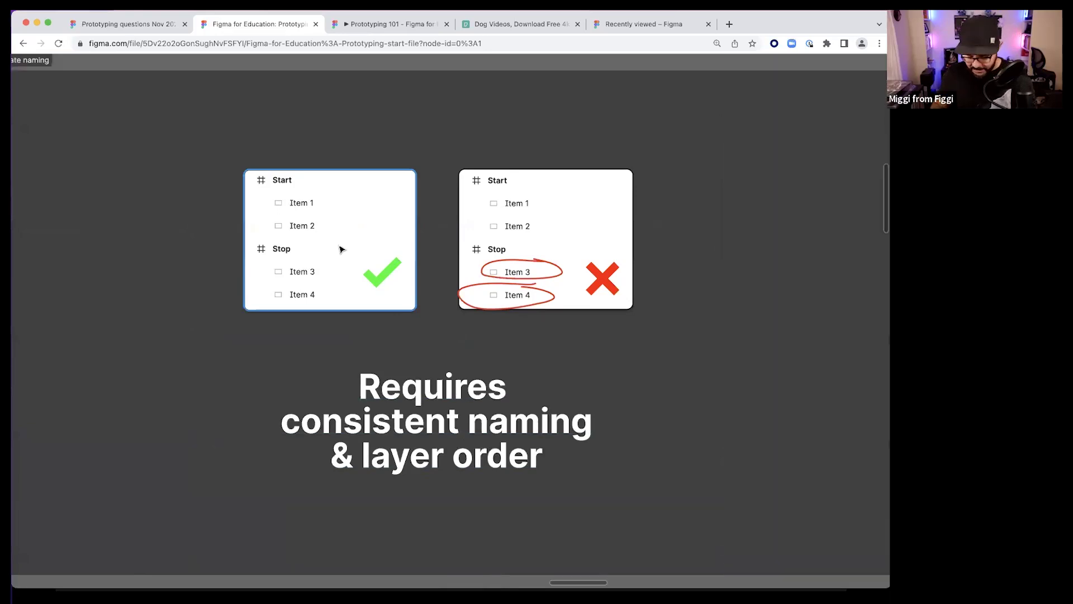
pyautogui.press('super+backslash')
pyautogui.hotkey('shift', 'p')
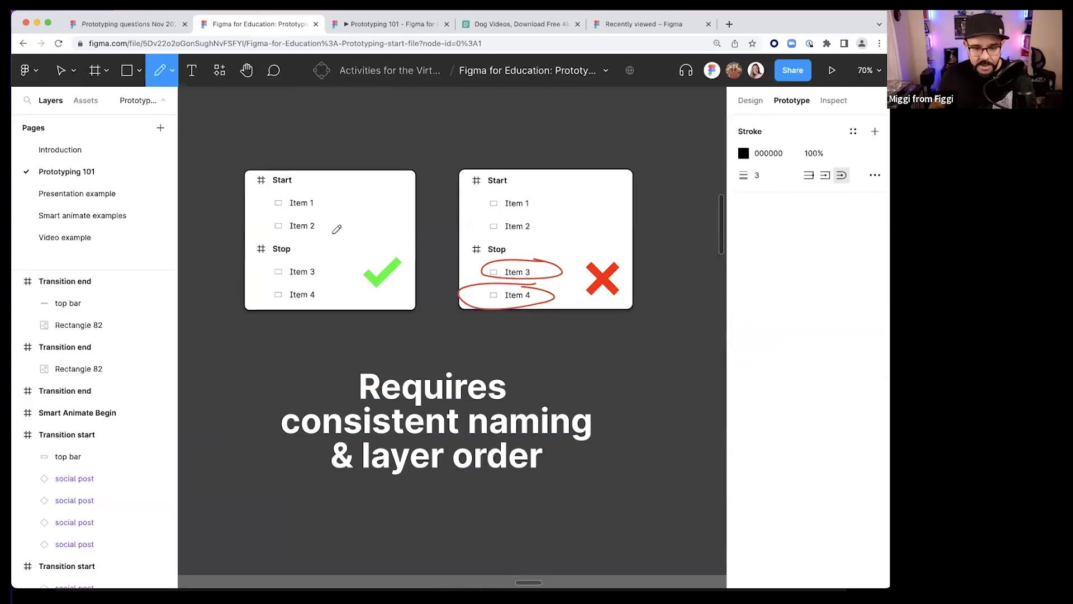
pyautogui.hscroll(-1, 341, 224)
pyautogui.moveTo(300, 191); pyautogui.dragTo(267, 212)
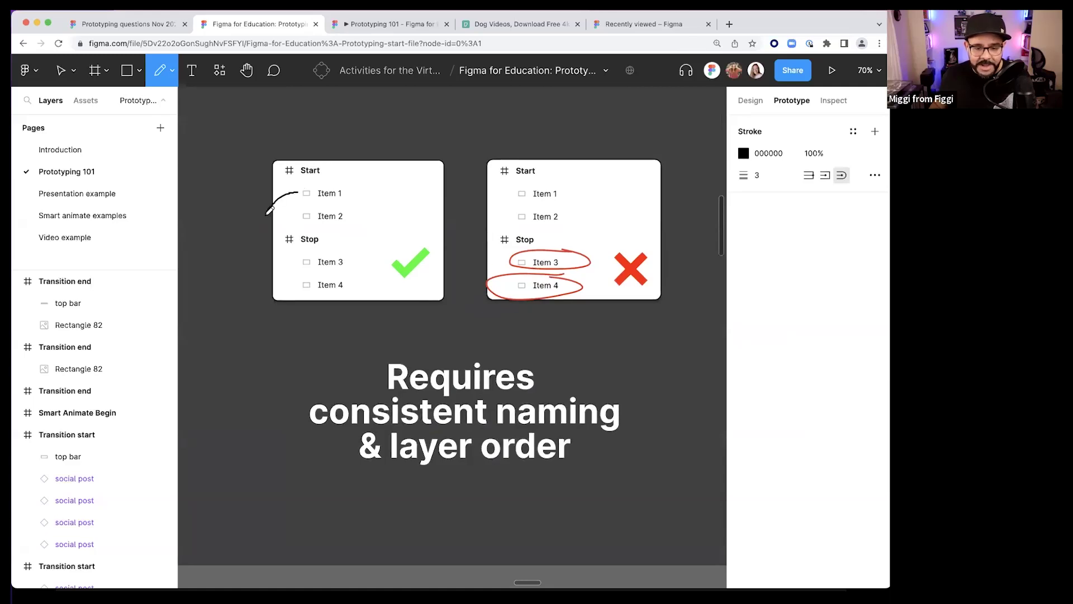
pyautogui.moveTo(291, 258); pyautogui.dragTo(297, 265)
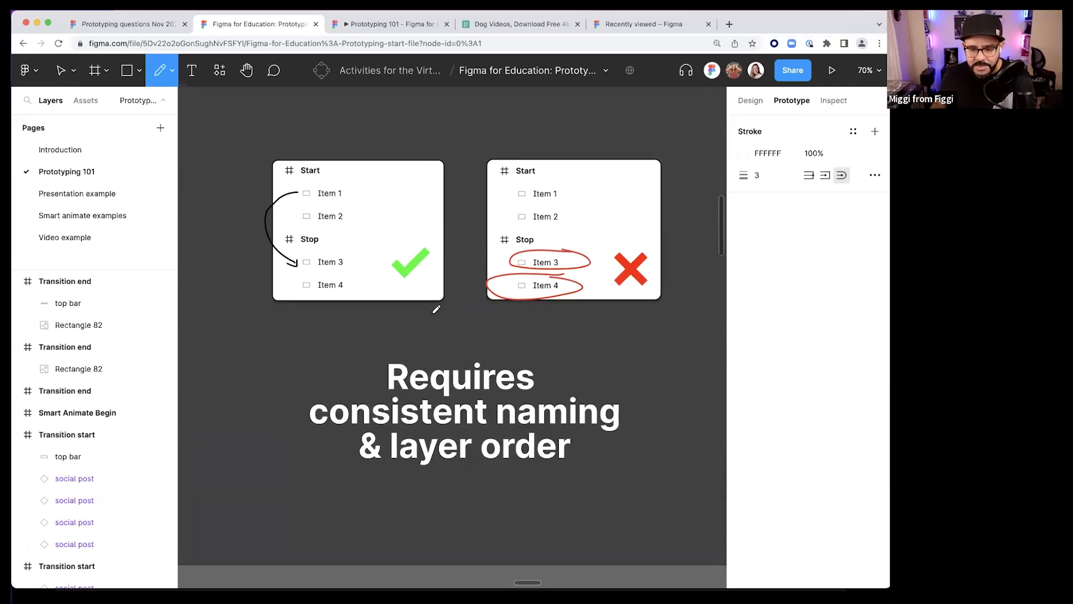
pyautogui.press('Escape')
# - Inspect the image fill of the check-marked layer list picture
pyautogui.click(368, 285)
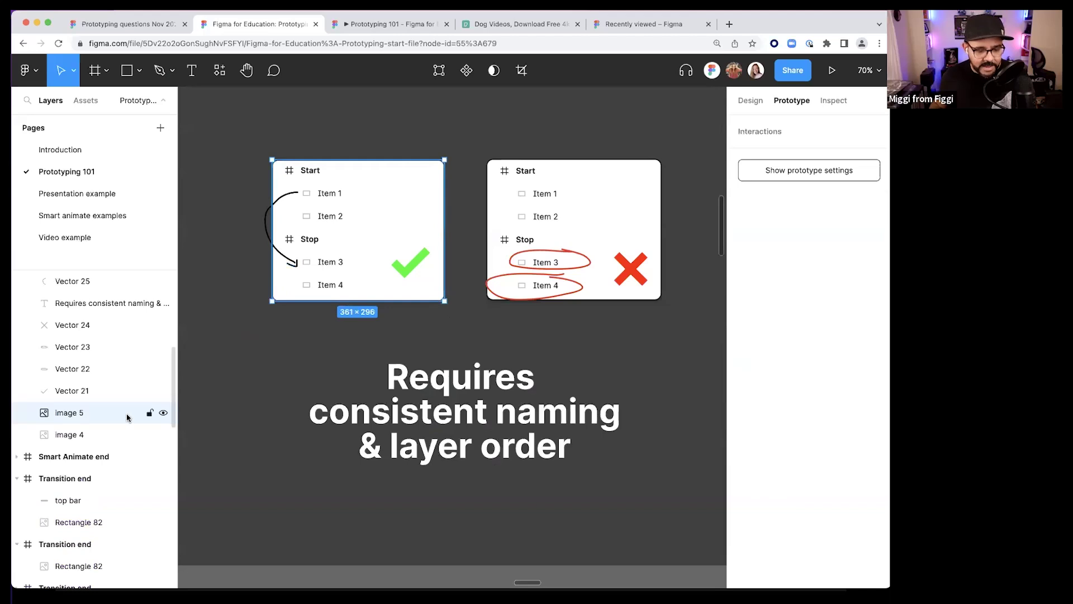
pyautogui.click(751, 101)
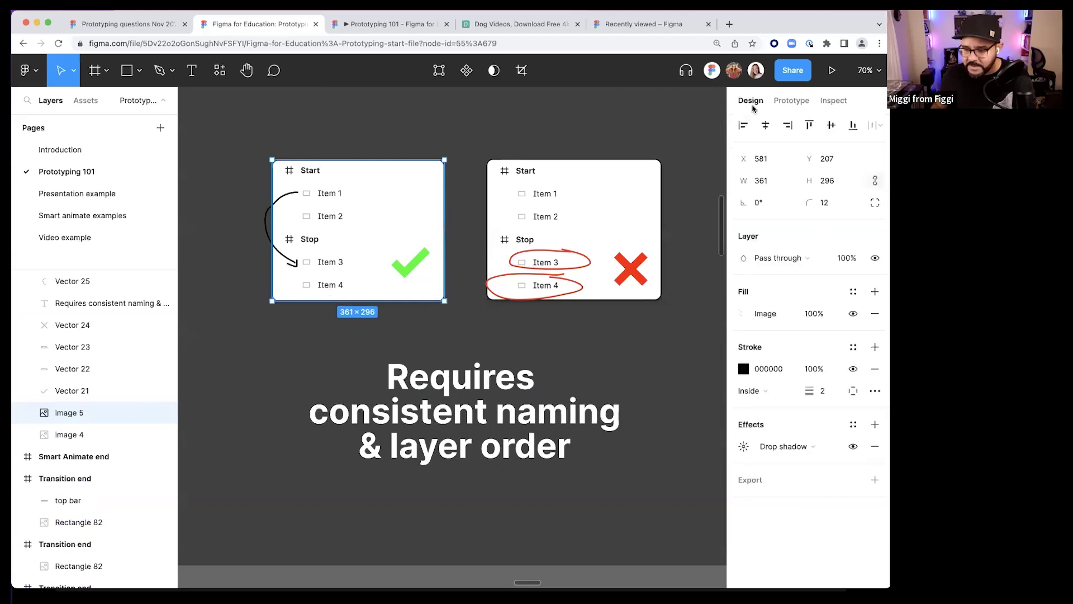
pyautogui.click(746, 317)
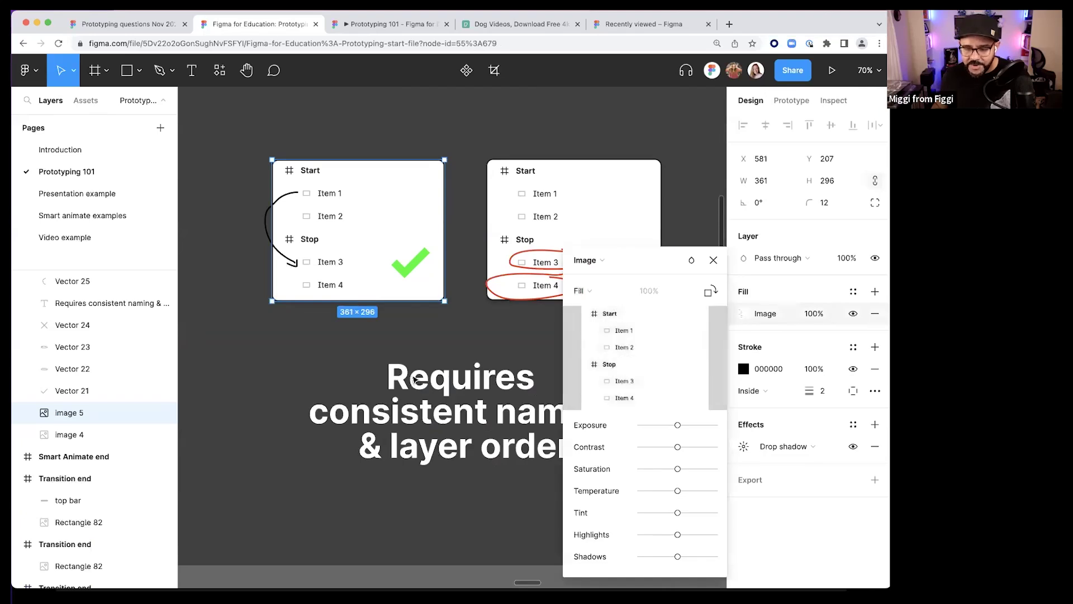
pyautogui.press('Escape')
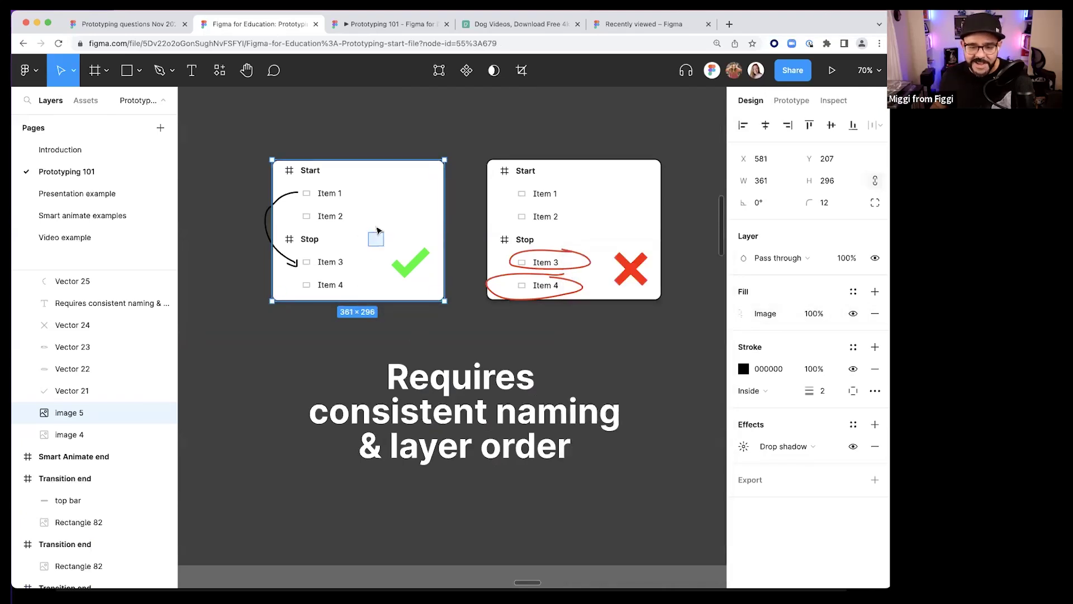
pyautogui.scroll(1, 337, 268)
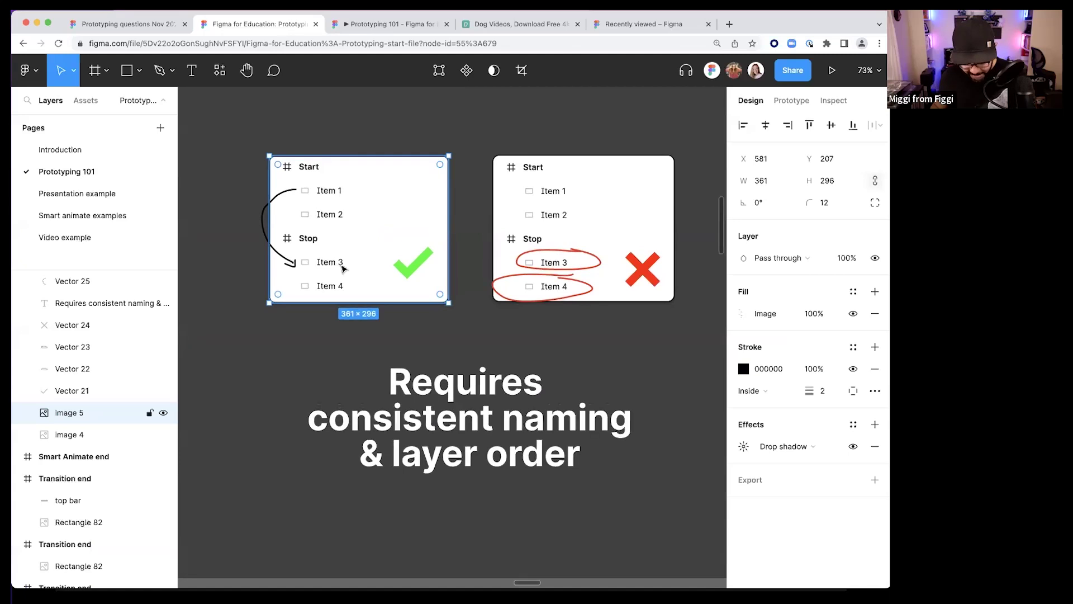
# - Cover the numbers of Item 3 and Item 4 in the check-marked example with a white rectangle measuring 18 × 81
pyautogui.press('r')
pyautogui.moveTo(337, 254); pyautogui.dragTo(347, 292)
pyautogui.click(743, 314)
pyautogui.click(582, 435)
pyautogui.click(659, 160)
pyautogui.click(347, 347)
pyautogui.scroll(5, 347, 335)
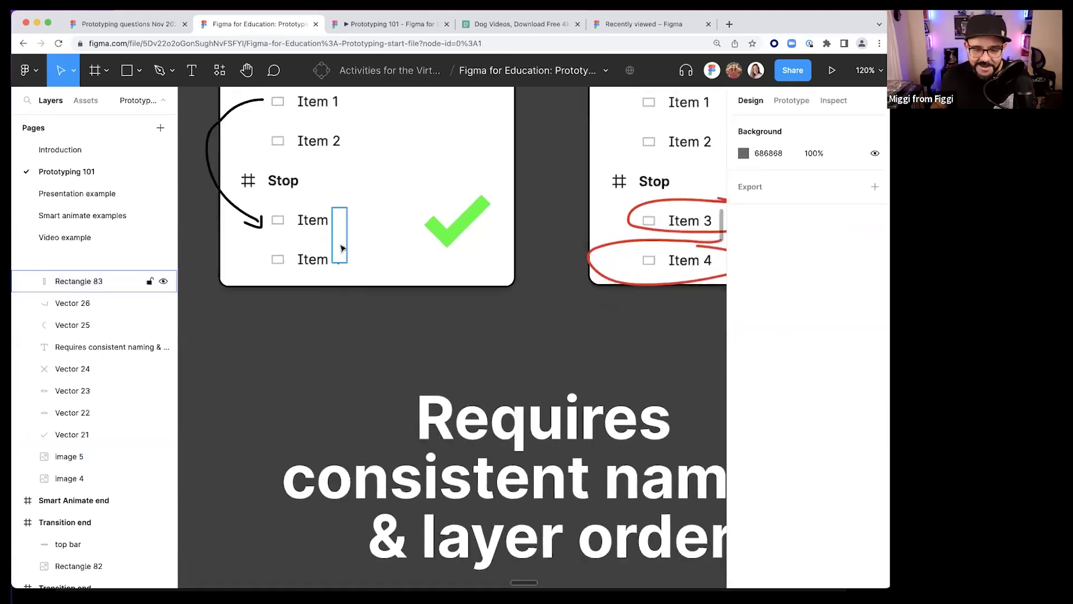
pyautogui.click(341, 261)
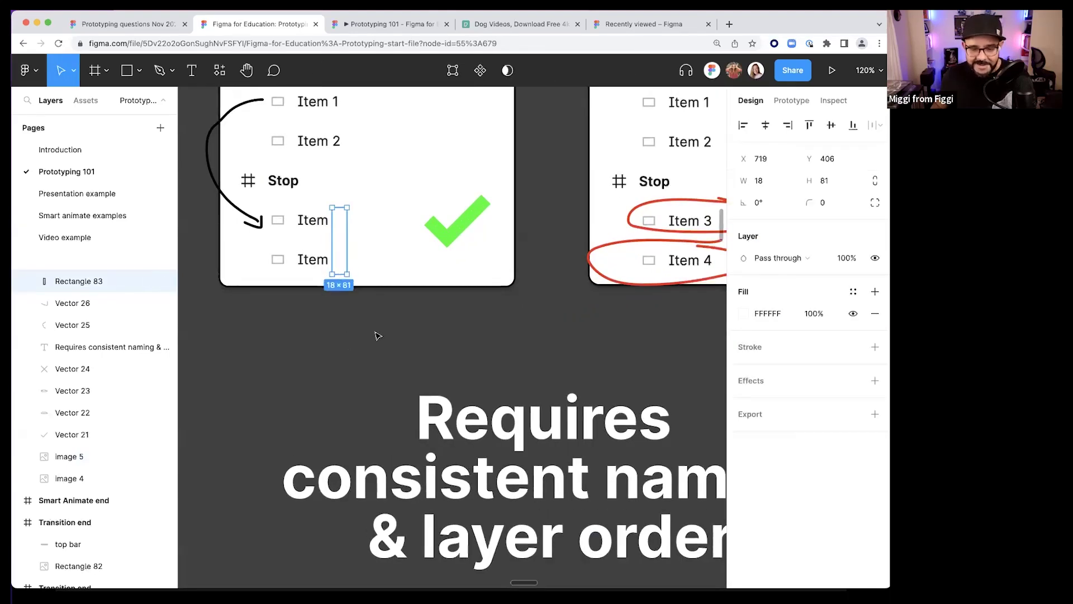
pyautogui.click(376, 335)
# - Capture the Item 1 and Item 2 labels under Start and paste the image over the two item labels under Stop
pyautogui.scroll(-5, 380, 336)
pyautogui.scroll(5, 359, 294)
pyautogui.click(361, 294)
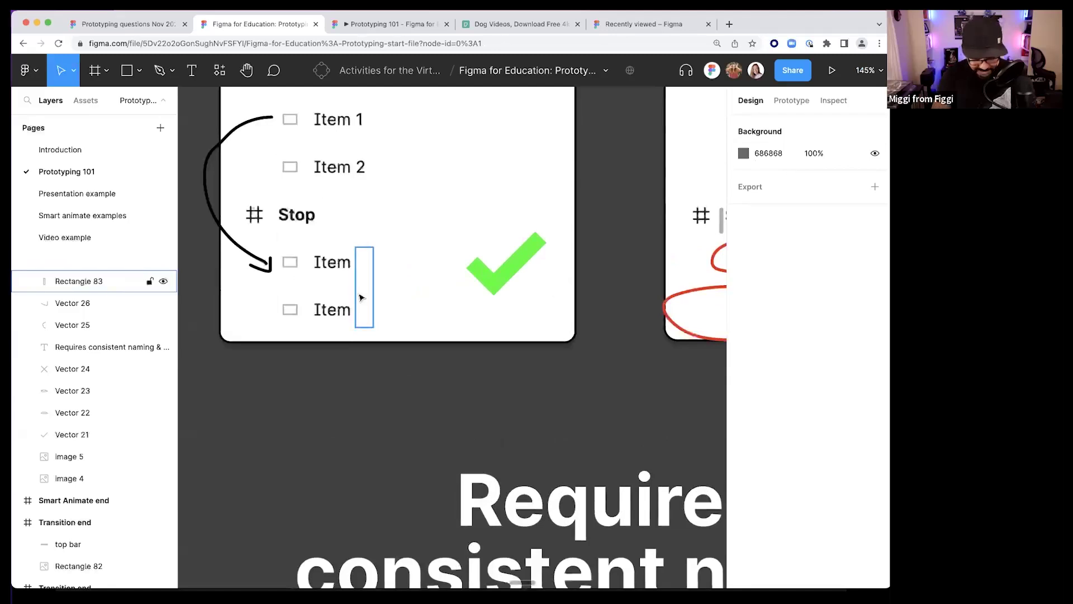
pyautogui.moveTo(311, 108); pyautogui.dragTo(389, 186)
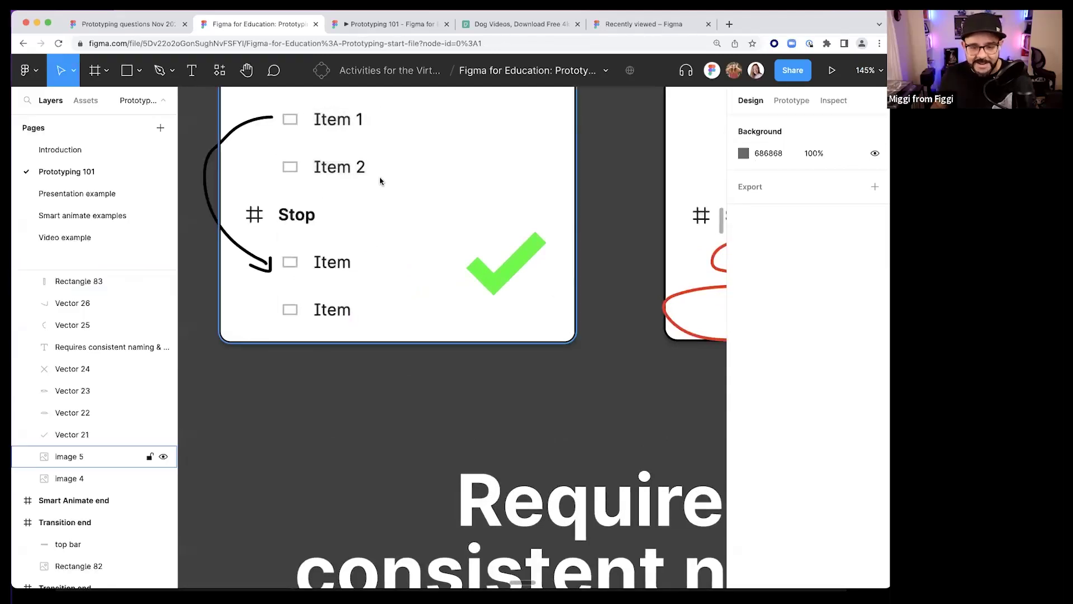
pyautogui.press('super+v')
pyautogui.moveTo(442, 344); pyautogui.dragTo(353, 276)
pyautogui.moveTo(427, 203); pyautogui.dragTo(364, 276)
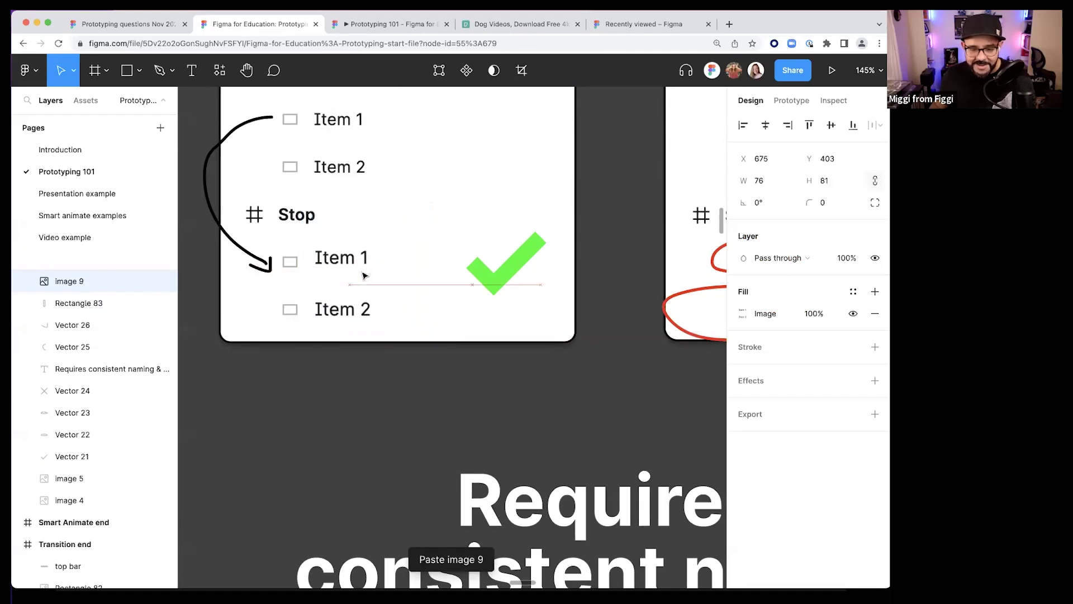
pyautogui.click(392, 405)
# - Draw a freehand arrow from Item 2 under Start to Item 2 under Stop in the check-marked example
pyautogui.scroll(2, 392, 405)
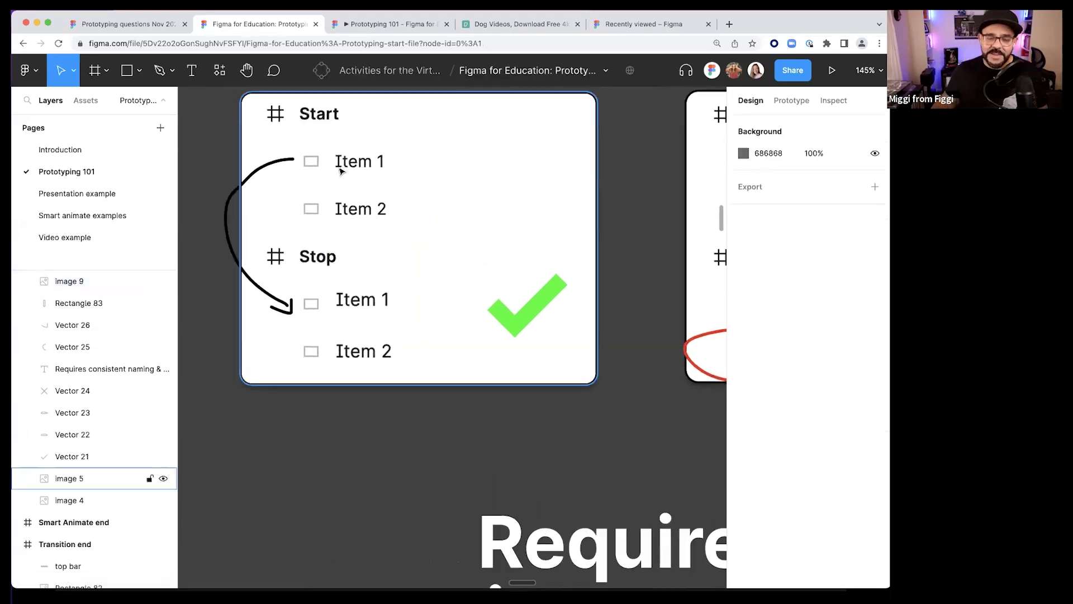
pyautogui.press('p')
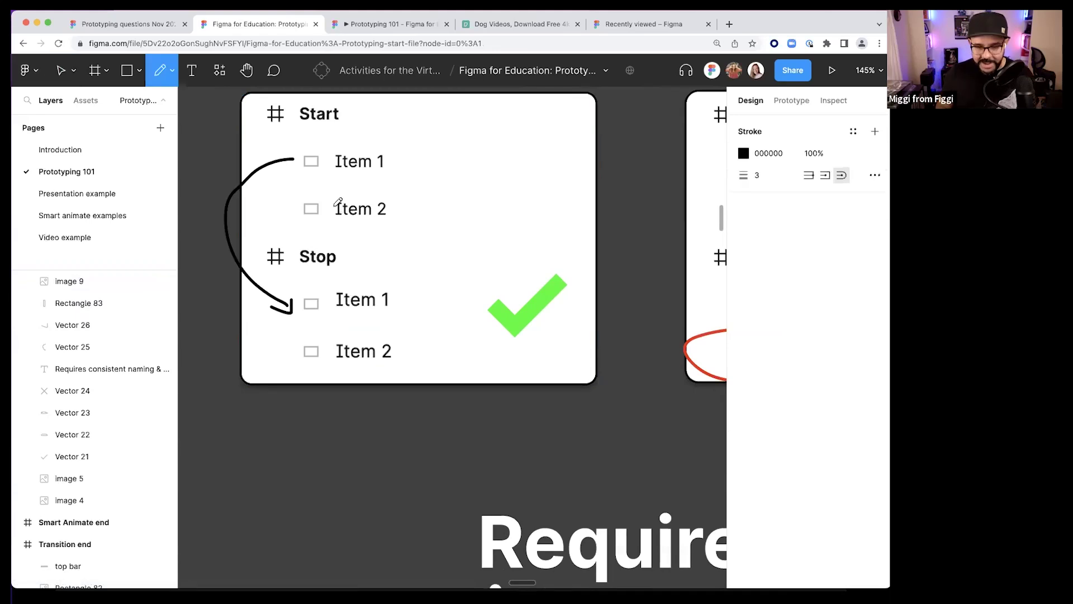
pyautogui.moveTo(302, 208)
pyautogui.mouseDown()
pyautogui.moveTo(256, 275)
pyautogui.moveTo(268, 340)
pyautogui.moveTo(291, 344)
pyautogui.mouseUp()
# - Sketch a white arrow pointing down at Start in the check-marked example and handwrite "FRAME" above it
pyautogui.scroll(-3, 299, 346)
pyautogui.hscroll(3, 262, 180)
pyautogui.hscroll(-3, 262, 179)
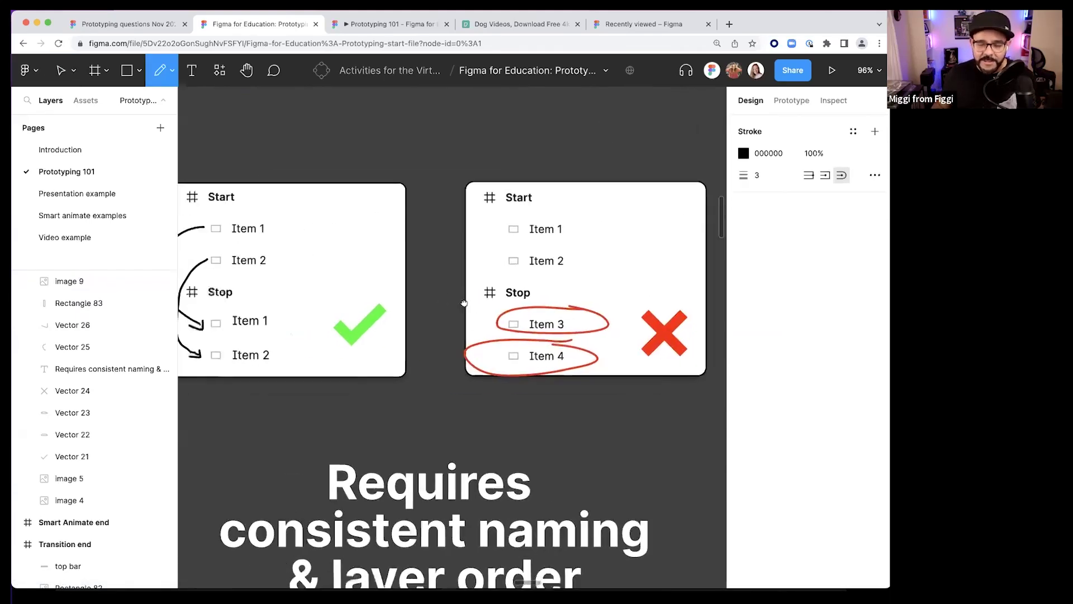
pyautogui.hscroll(-2, 262, 179)
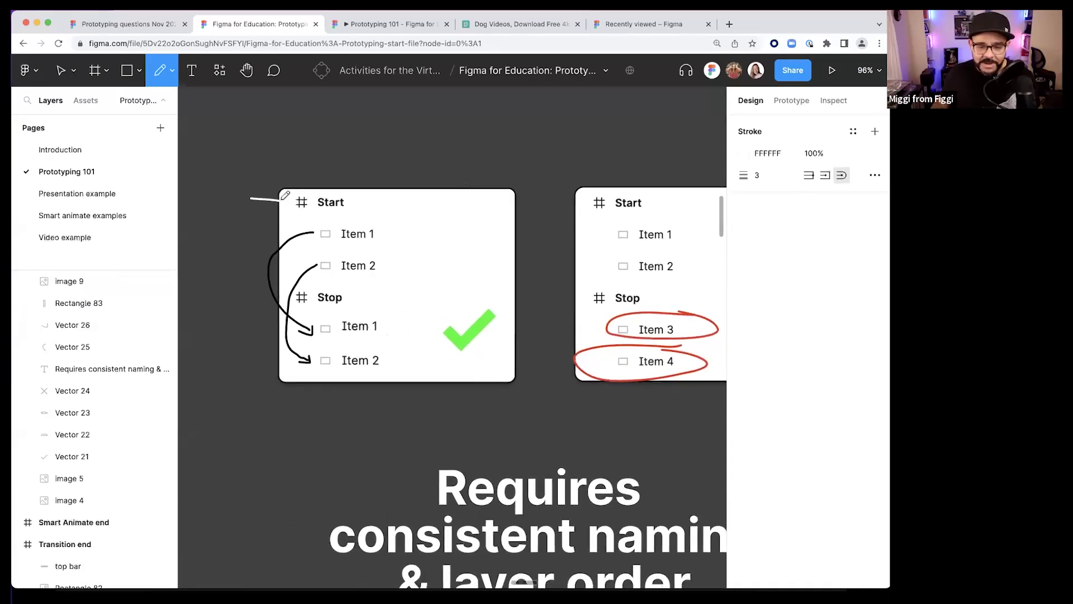
pyautogui.moveTo(321, 139); pyautogui.dragTo(324, 183)
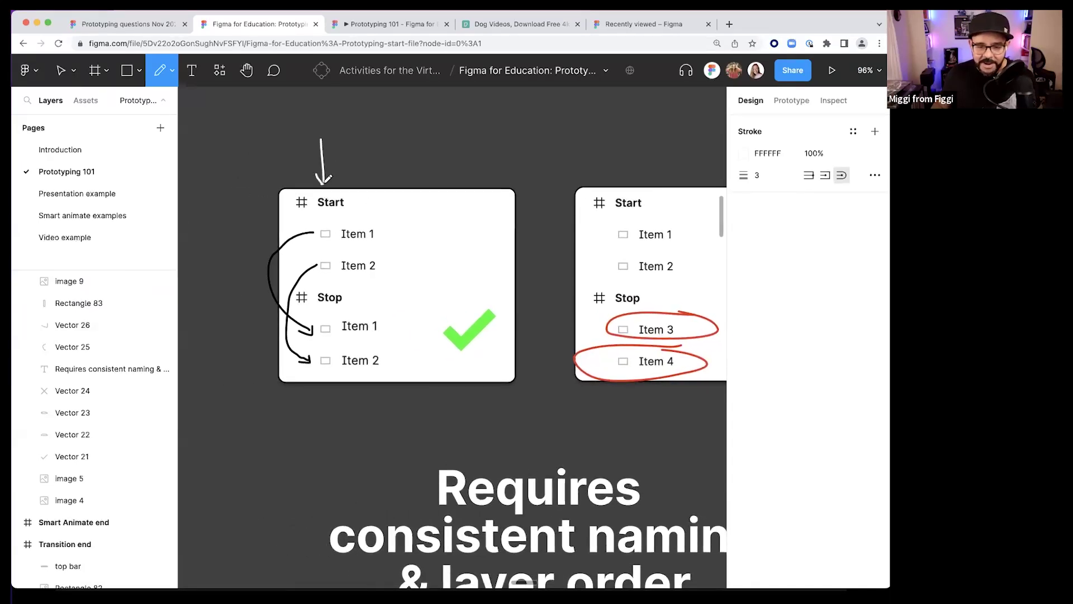
pyautogui.moveTo(321, 122); pyautogui.dragTo(374, 105)
# - Sketch a crossed-out arrow from Item 1 to Item 3 and another from Item 2 to Item 4 in the incorrect example, and undo them
pyautogui.scroll(3, 366, 135)
pyautogui.hscroll(-1, 372, 163)
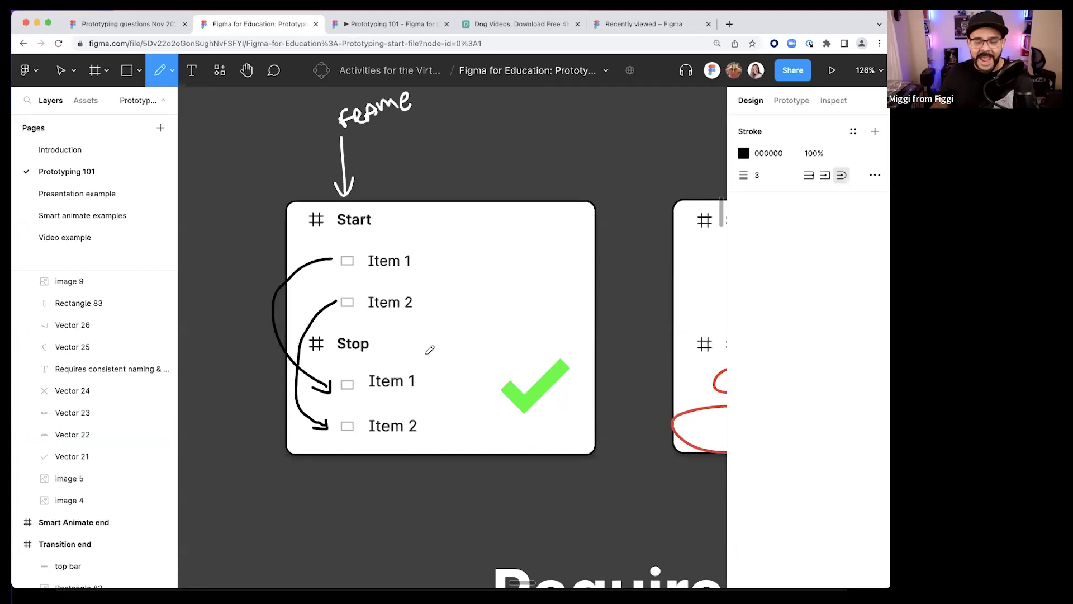
pyautogui.hscroll(10, 429, 350)
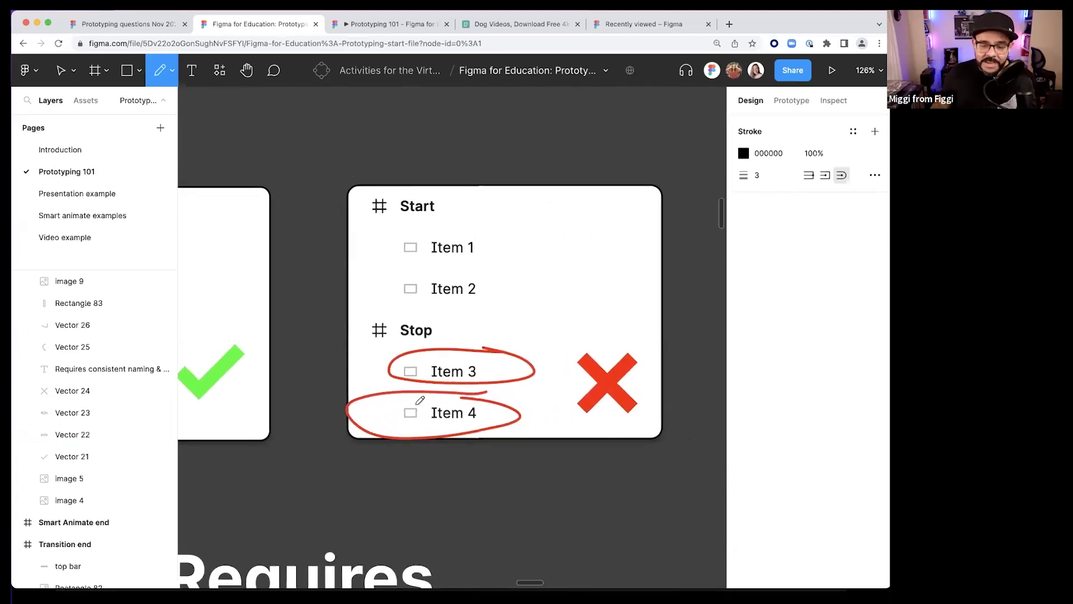
pyautogui.moveTo(406, 246)
pyautogui.mouseDown()
pyautogui.moveTo(390, 363)
pyautogui.moveTo(408, 381)
pyautogui.mouseUp()
pyautogui.moveTo(403, 341); pyautogui.dragTo(358, 379)
pyautogui.moveTo(401, 289)
pyautogui.mouseDown()
pyautogui.moveTo(356, 334)
pyautogui.moveTo(402, 428)
pyautogui.mouseUp()
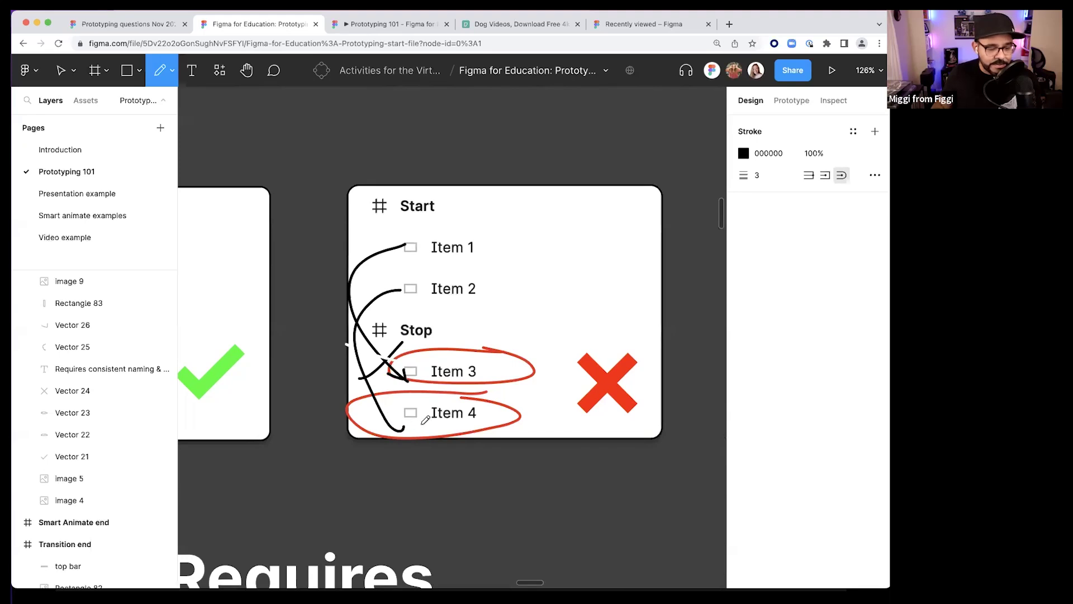
pyautogui.press('super+z')
pyautogui.press('super+z')
pyautogui.press('super+z')
pyautogui.press('super+z')
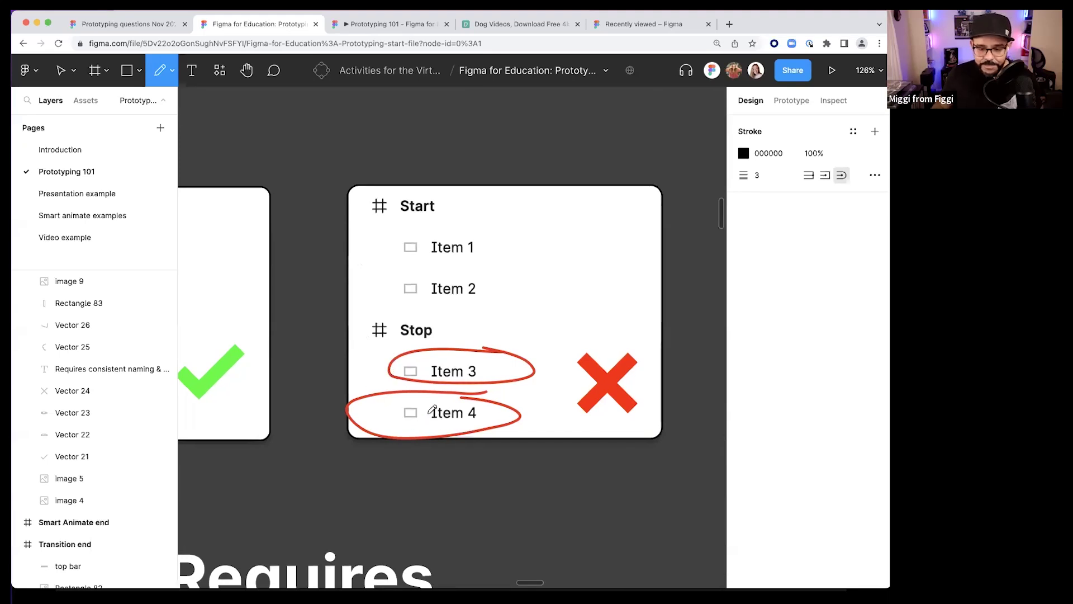
# - Underline "consistent" and "layer order" in the section's heading with freehand white strokes
pyautogui.scroll(-3, 469, 379)
pyautogui.scroll(-3, 391, 335)
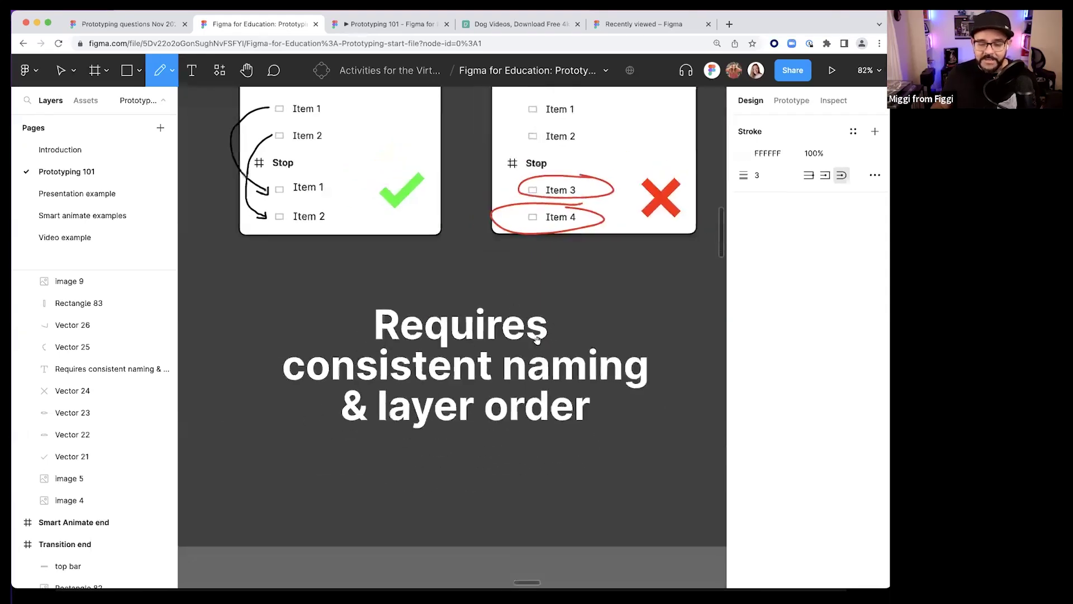
pyautogui.moveTo(285, 348)
pyautogui.mouseDown()
pyautogui.moveTo(382, 340)
pyautogui.moveTo(335, 352)
pyautogui.mouseUp()
pyautogui.moveTo(407, 390)
pyautogui.mouseDown()
pyautogui.moveTo(580, 383)
pyautogui.moveTo(485, 409)
pyautogui.mouseUp()
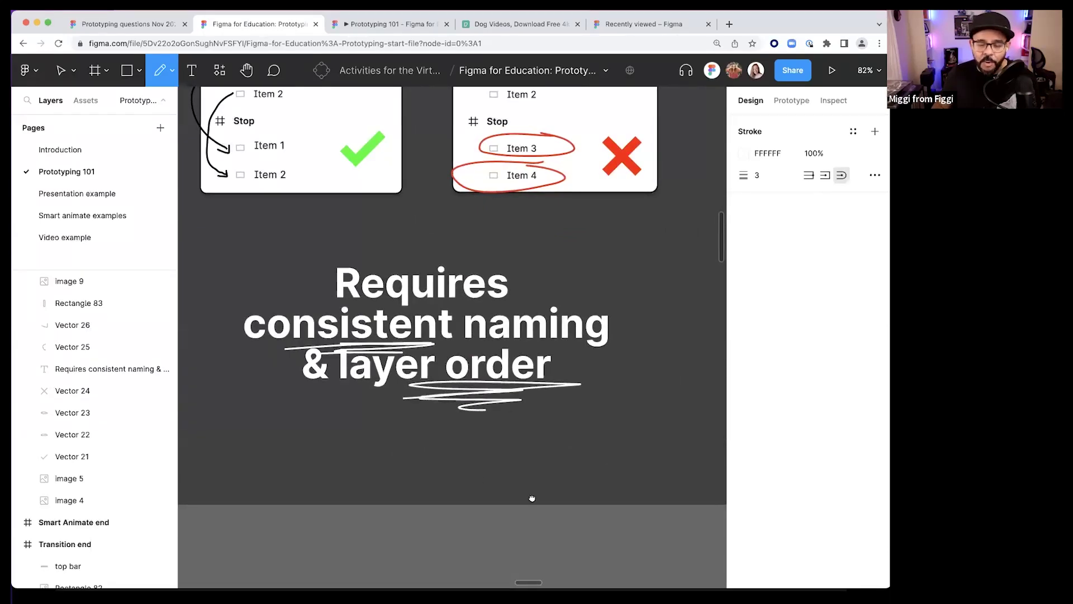
pyautogui.moveTo(532, 498); pyautogui.dragTo(568, 532)
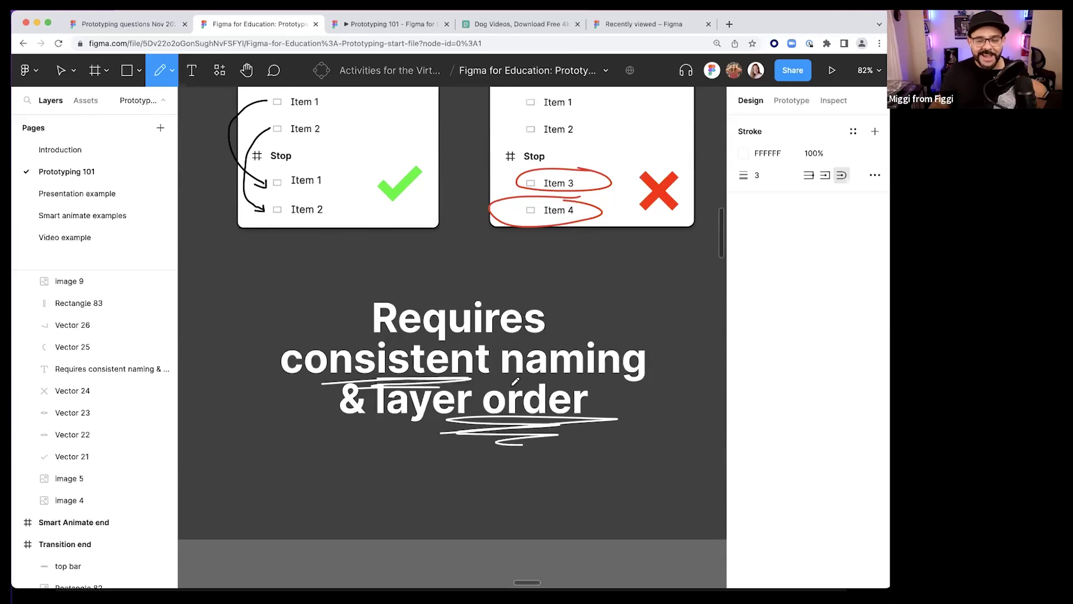
# - Extend the social post in the Smart Animate Begin frame vertically to about 363 × 466, with its upper edge at about Y 176
pyautogui.scroll(-5, 516, 380)
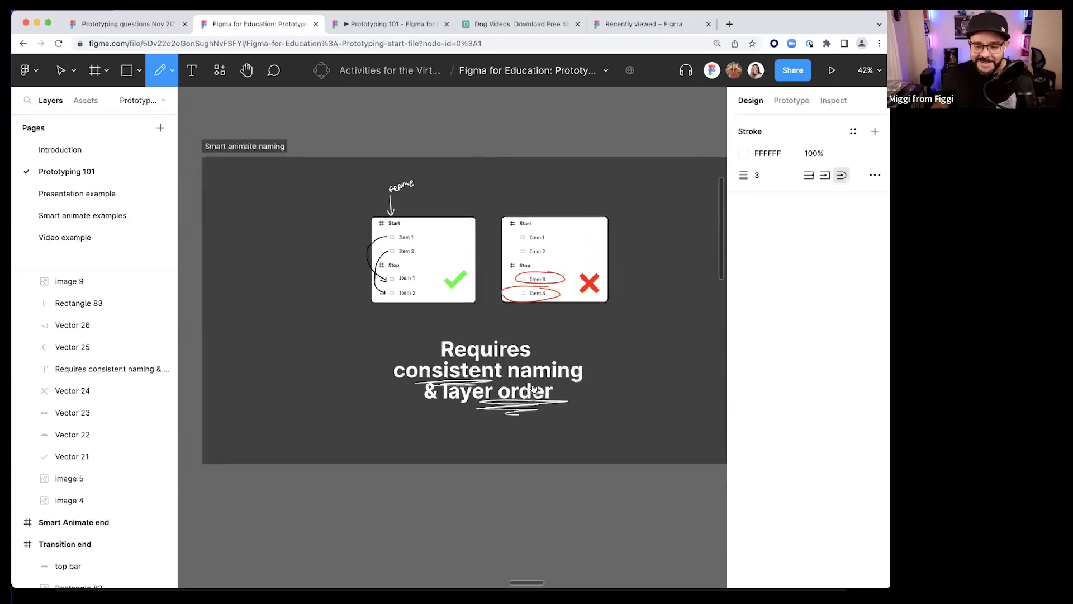
pyautogui.scroll(-5, 497, 313)
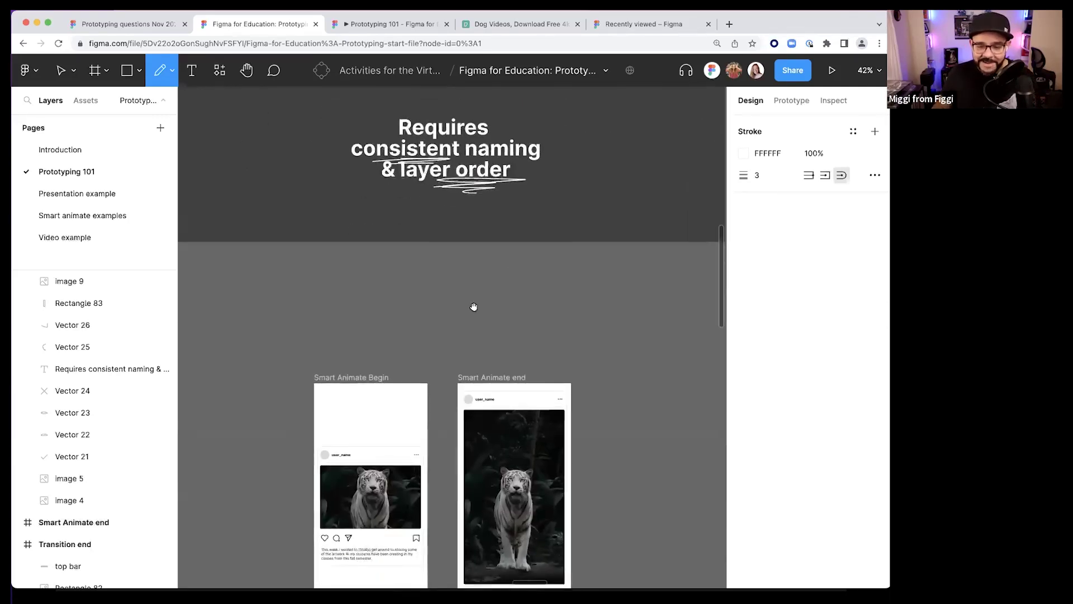
pyautogui.scroll(-1, 474, 306)
pyautogui.keyDown('ctrl'); pyautogui.scroll(-3, 492, 240); pyautogui.keyUp('ctrl')
pyautogui.scroll(4, 491, 224)
pyautogui.scroll(-4, 468, 295)
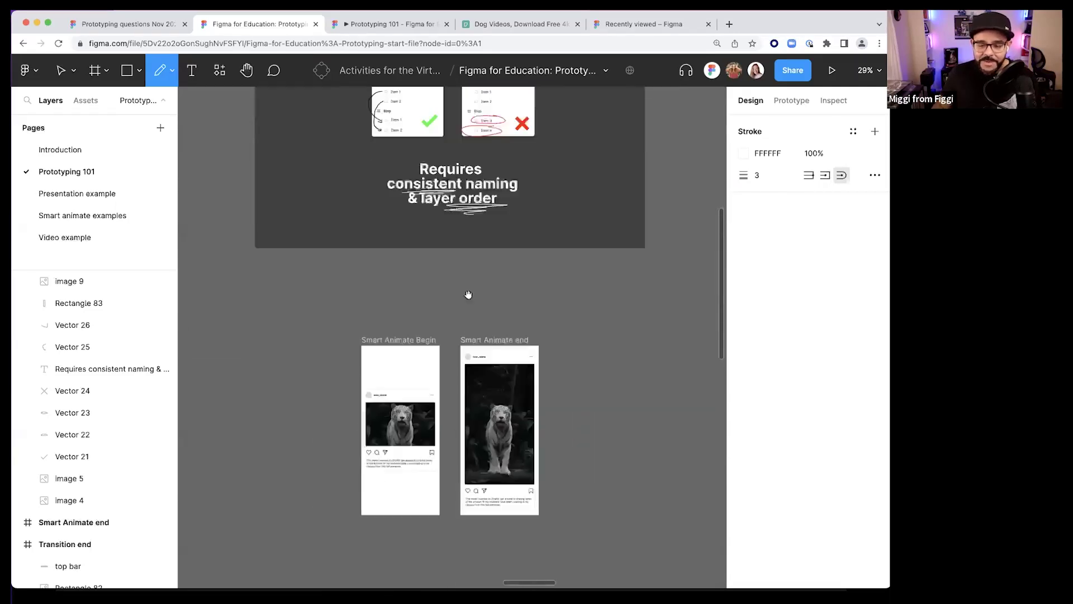
pyautogui.scroll(-3, 468, 294)
pyautogui.keyDown('ctrl'); pyautogui.scroll(3, 441, 313); pyautogui.keyUp('ctrl')
pyautogui.keyDown('ctrl'); pyautogui.scroll(2, 467, 255); pyautogui.keyUp('ctrl')
pyautogui.keyDown('ctrl'); pyautogui.scroll(1, 467, 256); pyautogui.keyUp('ctrl')
pyautogui.press('v')
pyautogui.click(383, 431)
pyautogui.moveTo(384, 431)
pyautogui.mouseDown()
pyautogui.moveTo(383, 503)
pyautogui.moveTo(383, 438)
pyautogui.mouseUp()
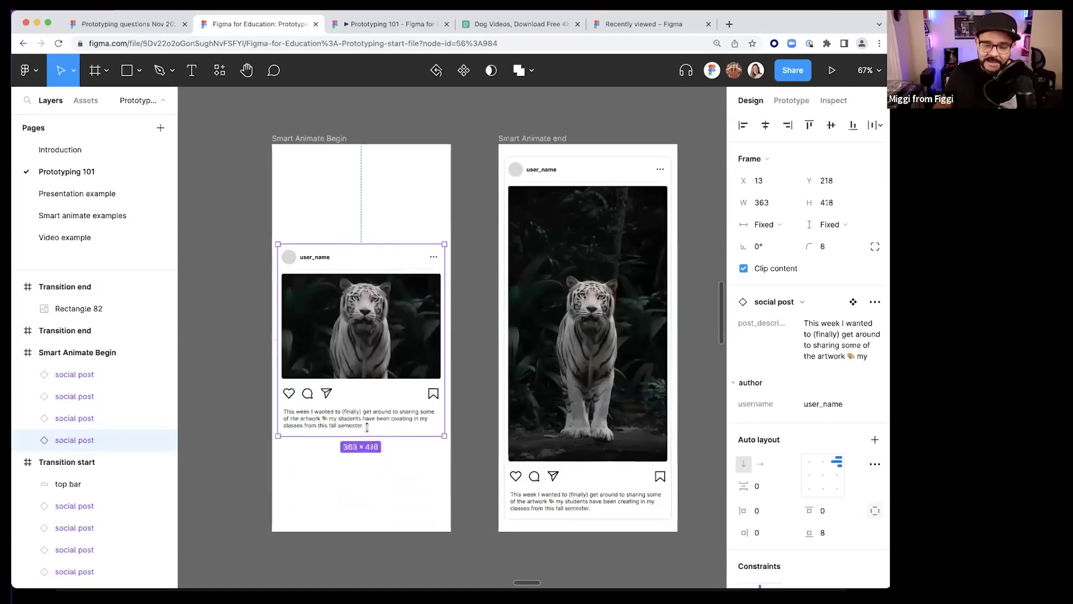
pyautogui.moveTo(395, 242)
pyautogui.mouseDown()
pyautogui.moveTo(396, 185)
pyautogui.moveTo(397, 258)
pyautogui.moveTo(395, 179)
pyautogui.moveTo(391, 283)
pyautogui.moveTo(388, 225)
pyautogui.mouseUp()
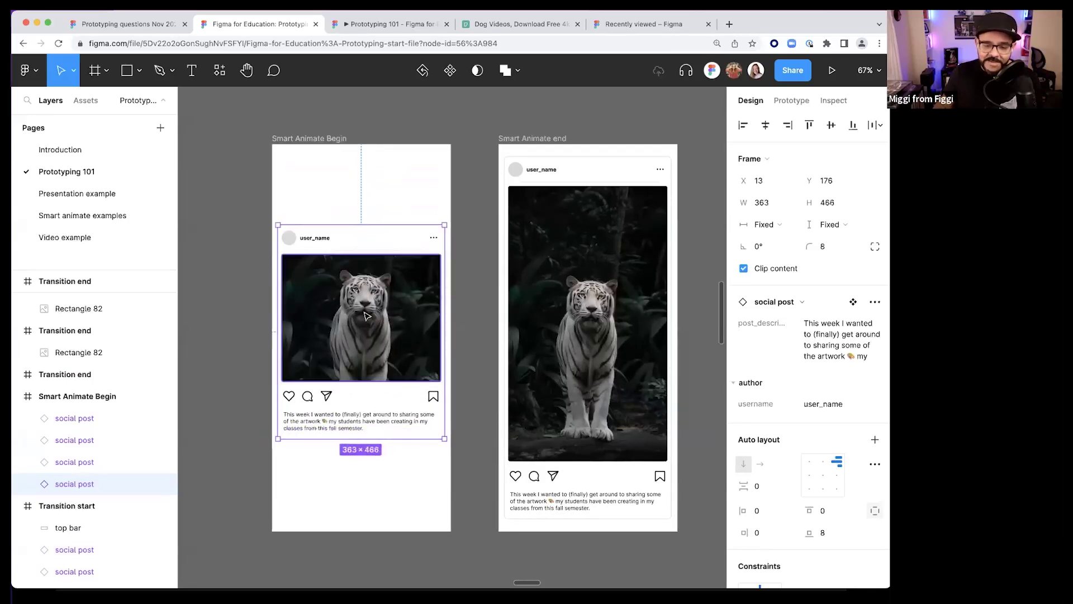
# - Inspect the social post's nested image and description layers, and resize the post to about 363 × 489 at about Y 177
pyautogui.keyDown('super'); pyautogui.click(435, 314); pyautogui.keyUp('super')
pyautogui.keyDown('super'); pyautogui.click(392, 430); pyautogui.keyUp('super')
pyautogui.click(399, 458)
pyautogui.click(377, 246)
pyautogui.moveTo(382, 225); pyautogui.dragTo(392, 166)
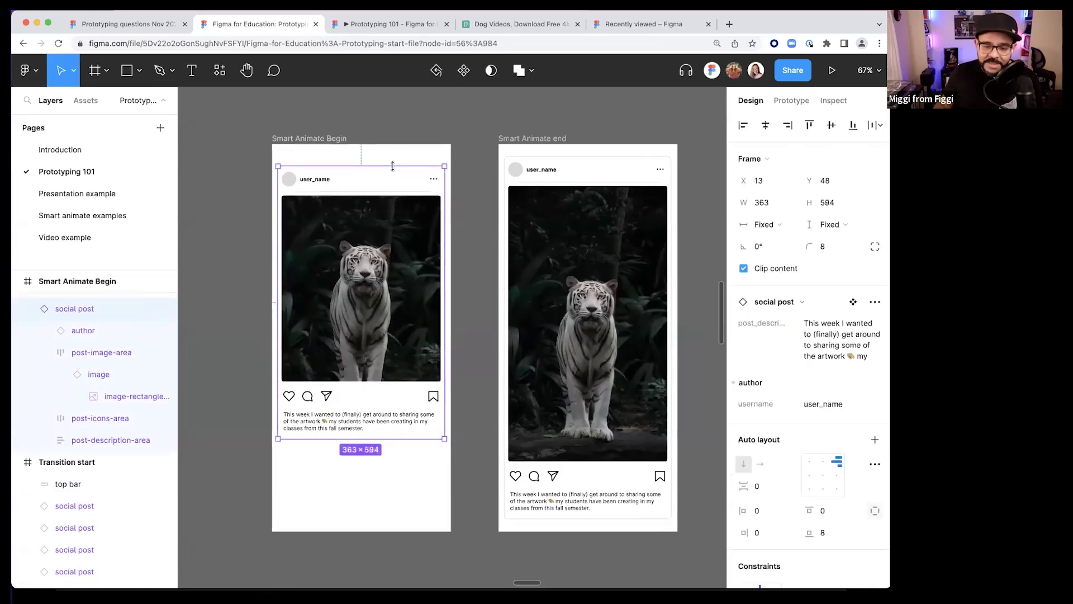
pyautogui.moveTo(391, 436); pyautogui.dragTo(390, 390)
pyautogui.moveTo(383, 311); pyautogui.dragTo(383, 370)
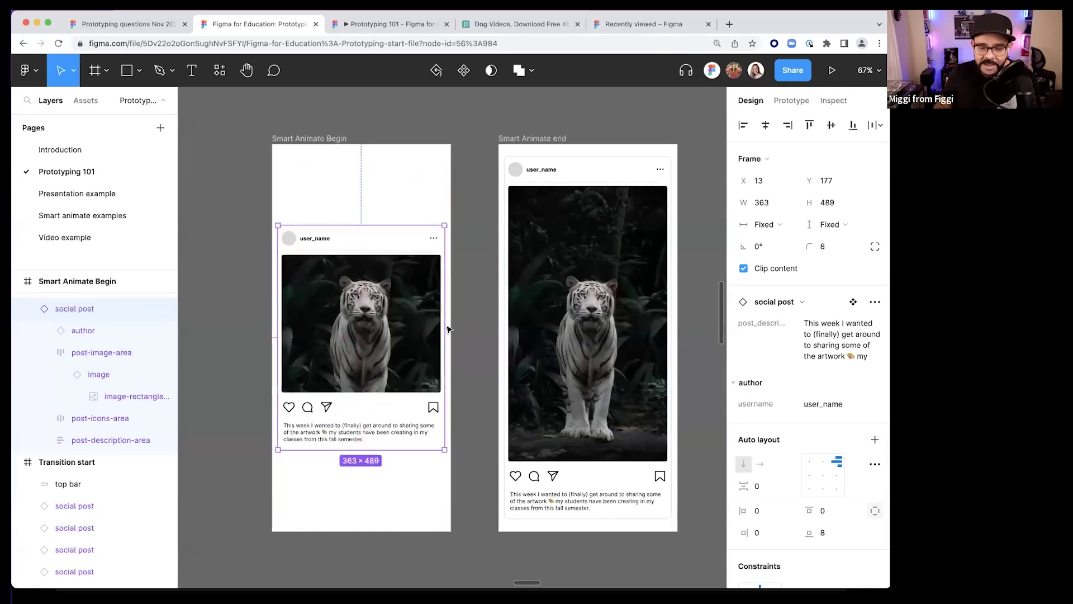
# - Scale up the social post in the Smart Animate end frame to about 455 × 1033 so its image overfills the frame
pyautogui.hscroll(3, 447, 329)
pyautogui.click(520, 245)
pyautogui.moveTo(523, 153); pyautogui.dragTo(532, 120)
pyautogui.moveTo(589, 230); pyautogui.dragTo(610, 232)
pyautogui.click(668, 232)
# - Turn on Clip content for the Smart Animate end frame
pyautogui.click(470, 146)
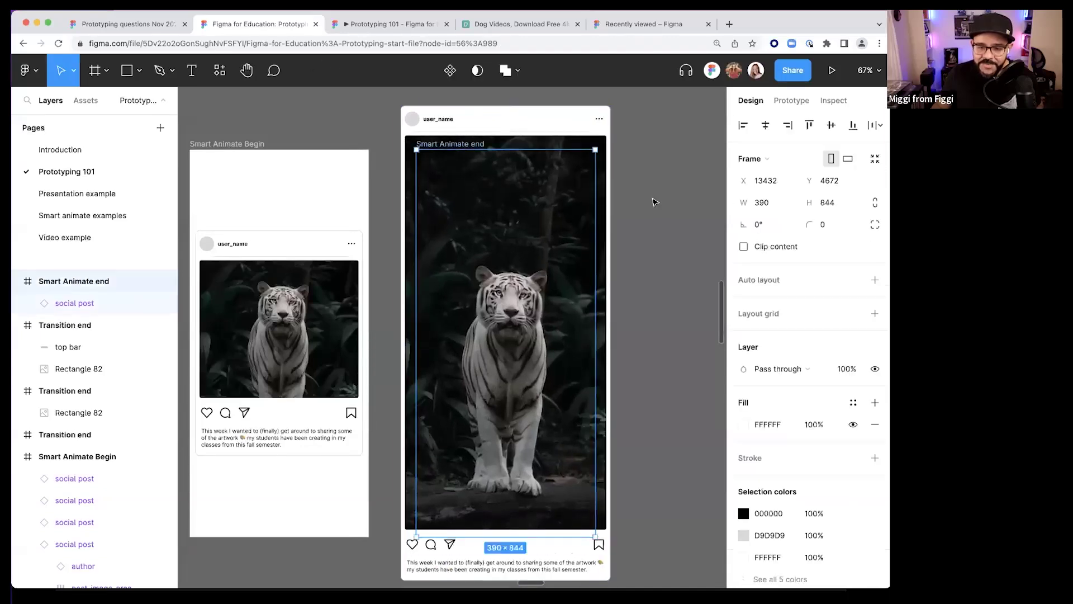
pyautogui.click(743, 246)
pyautogui.click(662, 275)
pyautogui.click(502, 342)
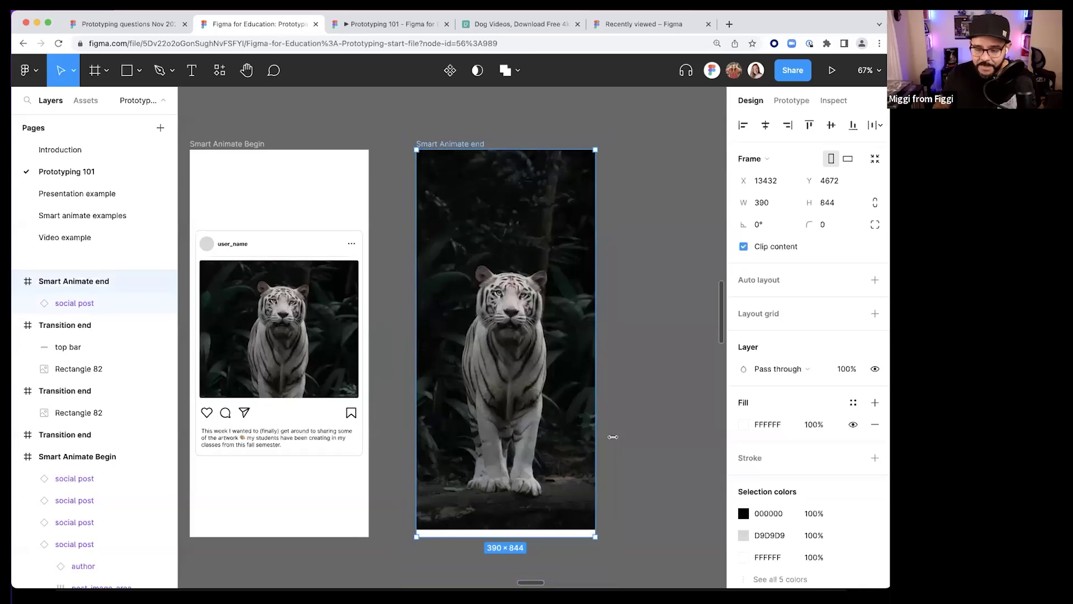
# - Enlarge the social post inside Smart Animate end to about 495 × 1123 and reposition it to about X -53, Y -140
pyautogui.click(545, 198)
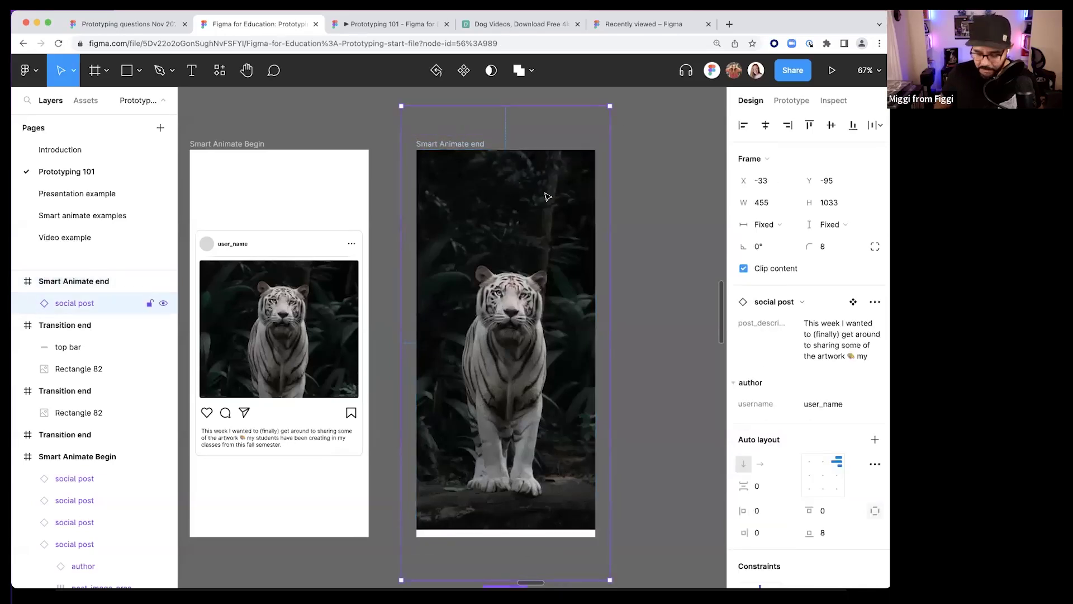
pyautogui.click(453, 146)
pyautogui.press('Return')
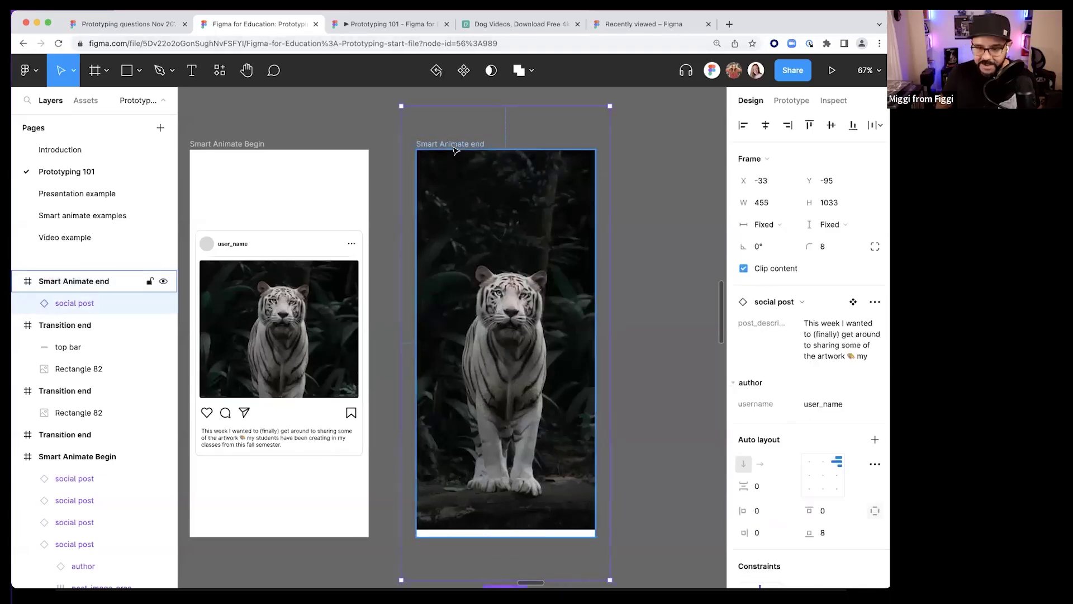
pyautogui.moveTo(610, 108); pyautogui.dragTo(618, 103)
pyautogui.moveTo(546, 233); pyautogui.dragTo(542, 235)
# - Compare the social post layers nested in the Smart Animate Begin and Smart Animate end frames
pyautogui.click(297, 316)
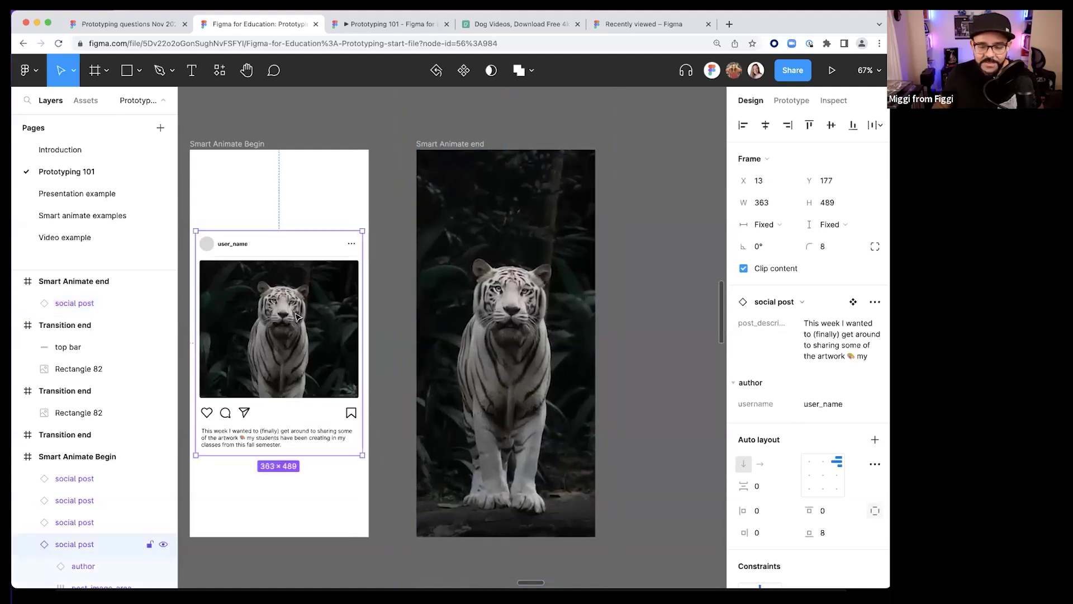
pyautogui.click(486, 225)
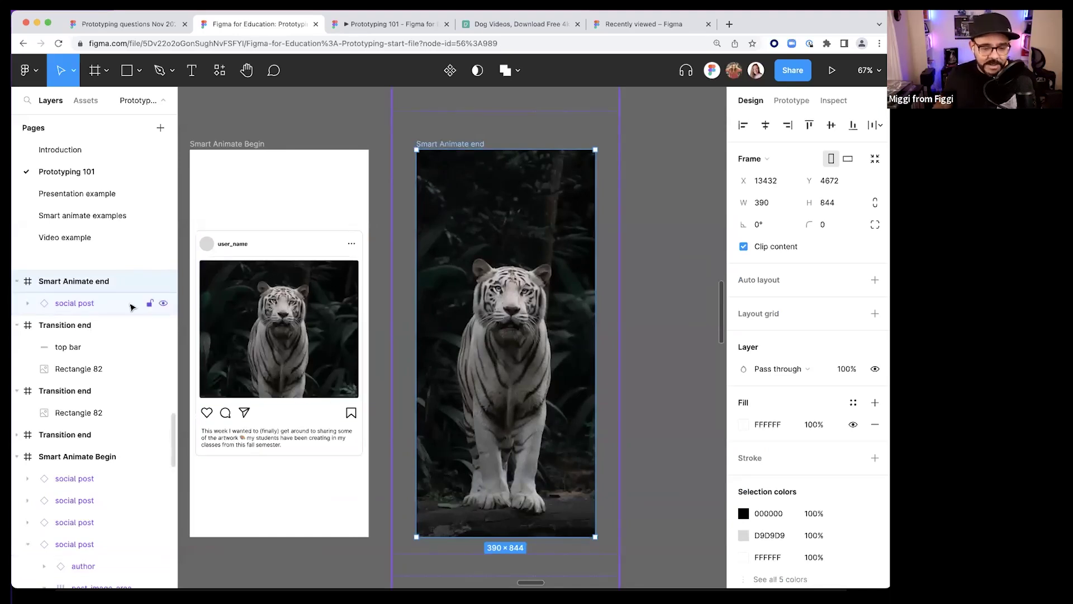
pyautogui.click(304, 275)
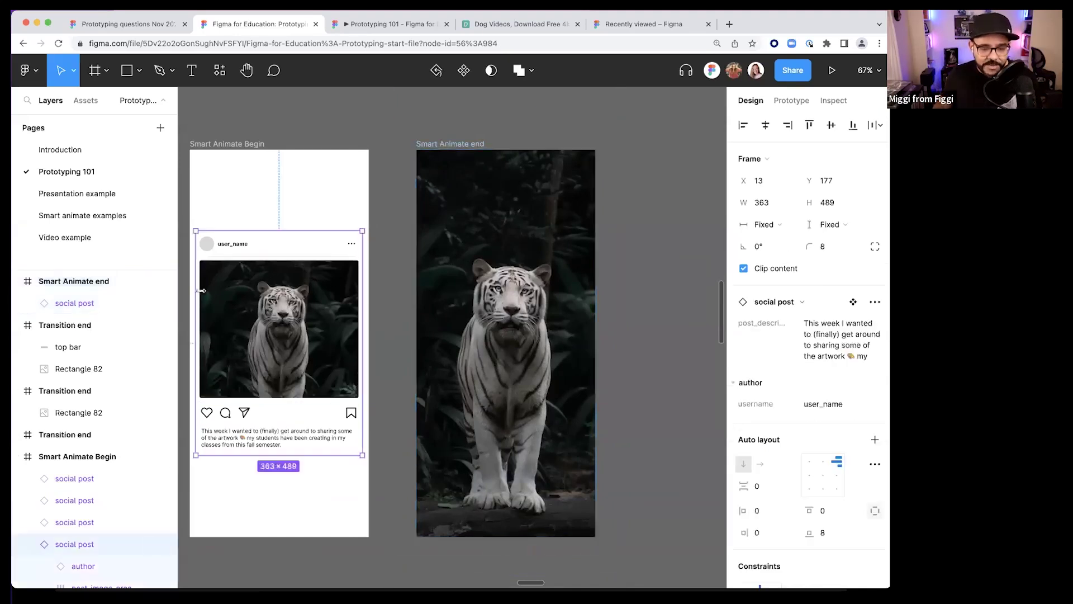
pyautogui.click(226, 161)
pyautogui.scroll(-3, 33, 391)
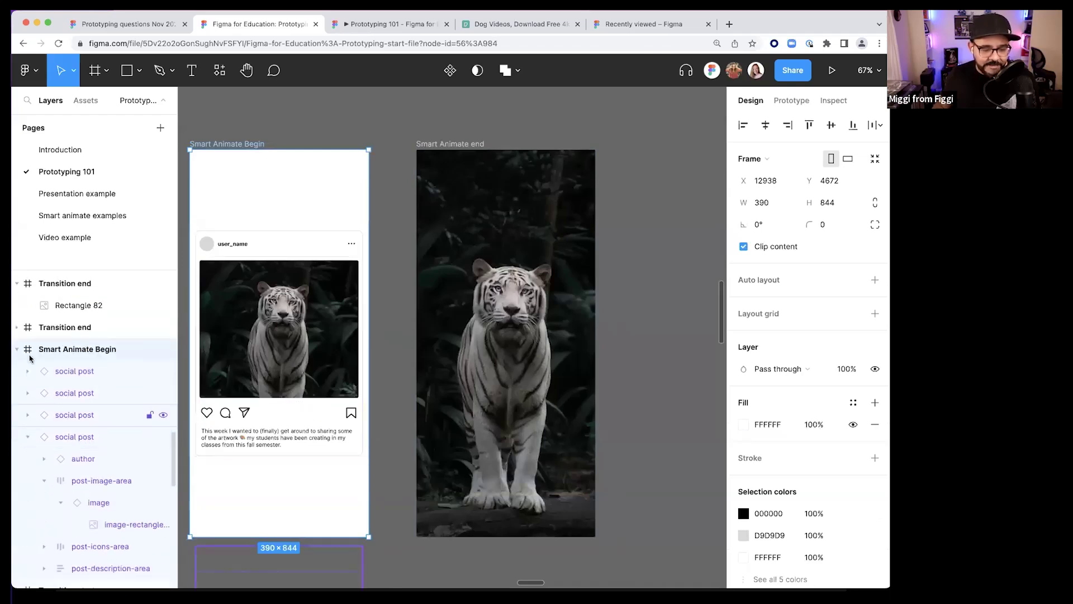
pyautogui.doubleClick(28, 351)
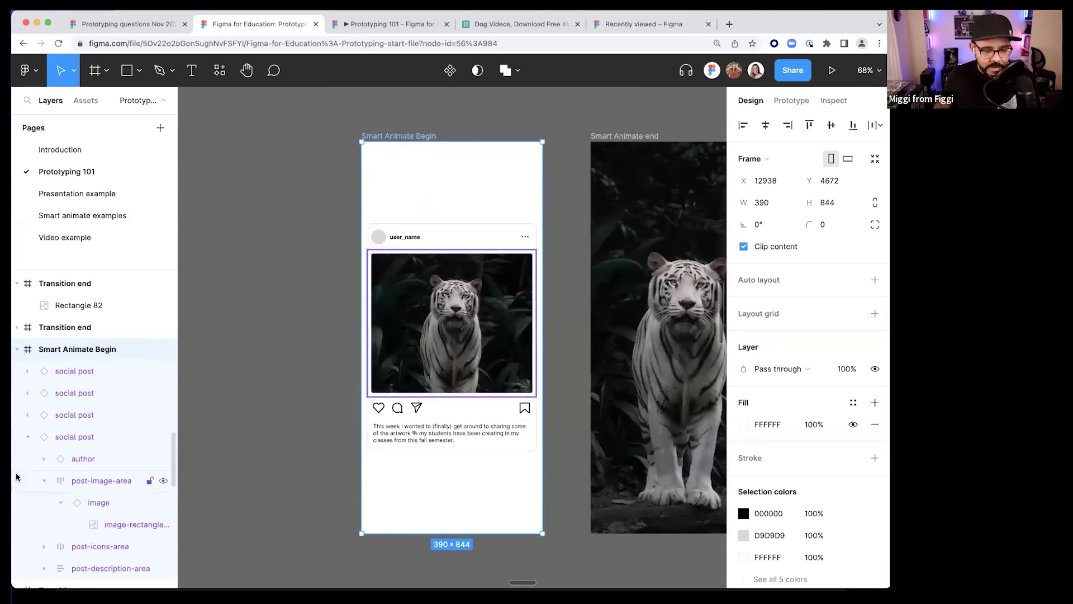
# - Cut the visible tiger post from Smart Animate Begin, delete the frame's remaining social posts, paste the tiger post back, and collapse its layer
pyautogui.click(72, 392)
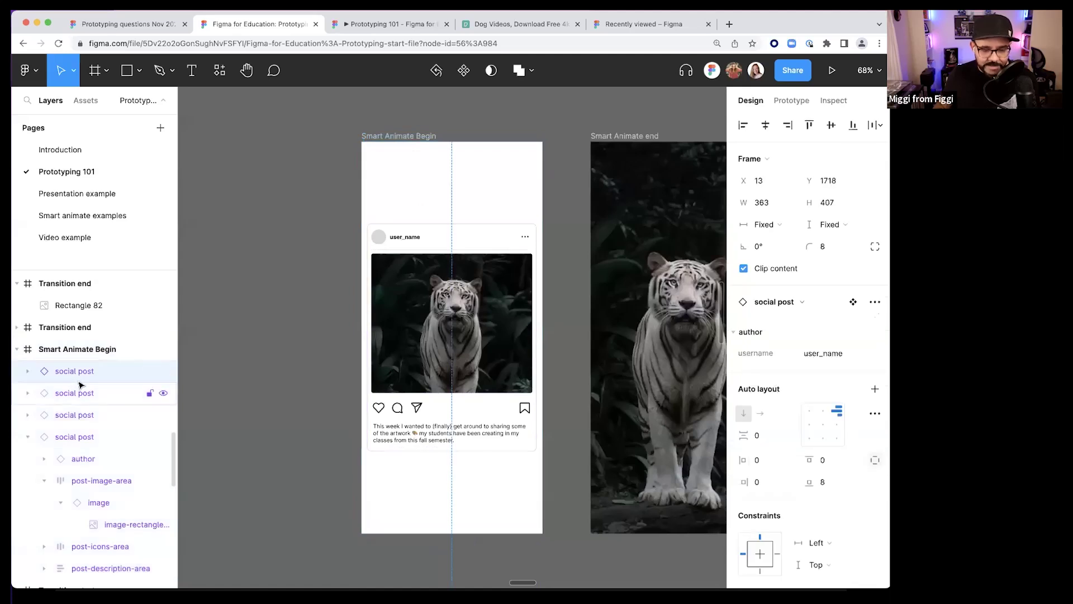
pyautogui.click(402, 235)
pyautogui.press('Delete')
pyautogui.click(408, 142)
pyautogui.press('Return')
pyautogui.press('Delete')
pyautogui.hotkey('ctrl', 'v')
pyautogui.click(240, 348)
pyautogui.click(112, 371)
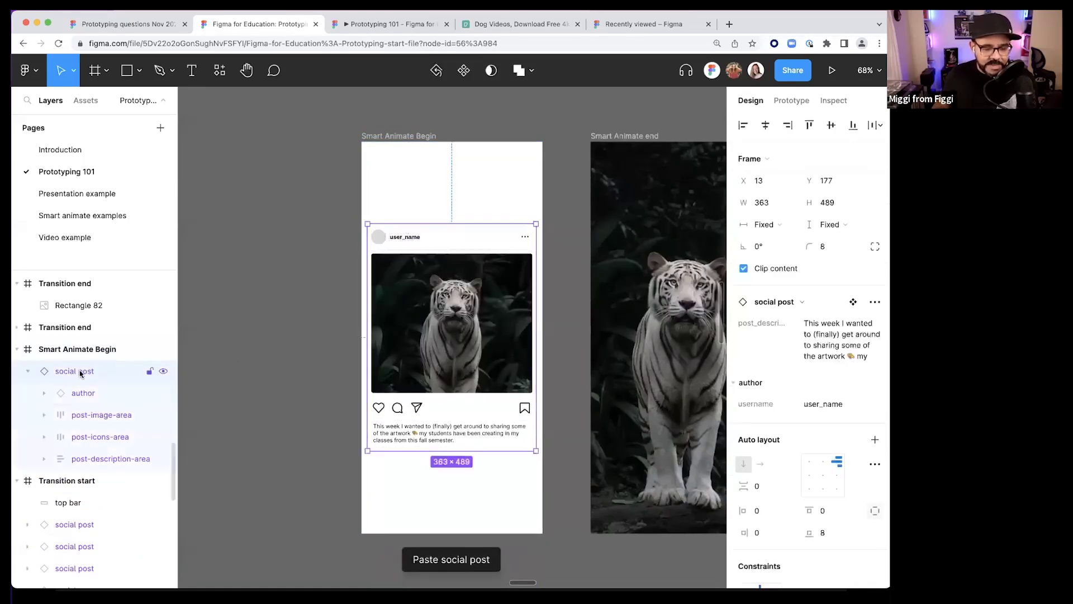
pyautogui.click(35, 373)
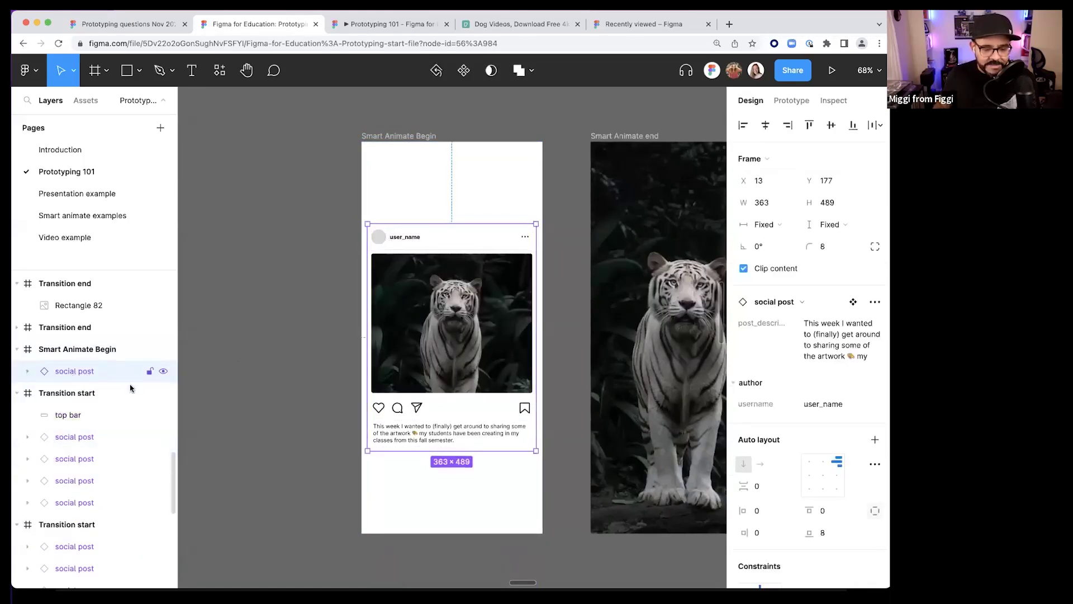
# - Select the Smart Animate Begin and Smart Animate end frames together and collapse the layer list
pyautogui.hscroll(3, 364, 346)
pyautogui.click(545, 140)
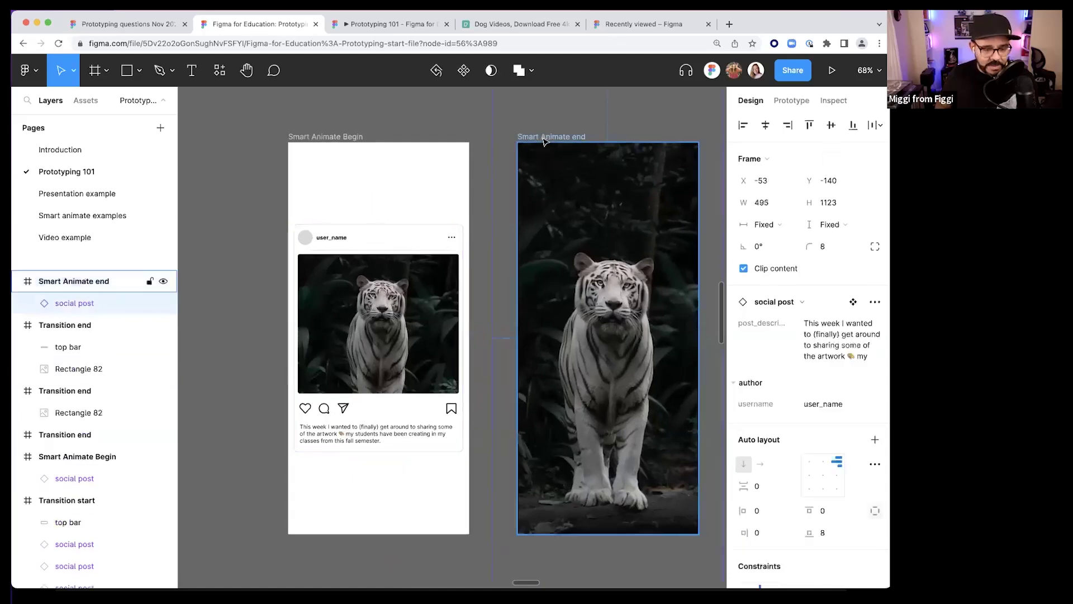
pyautogui.scroll(3, 89, 309)
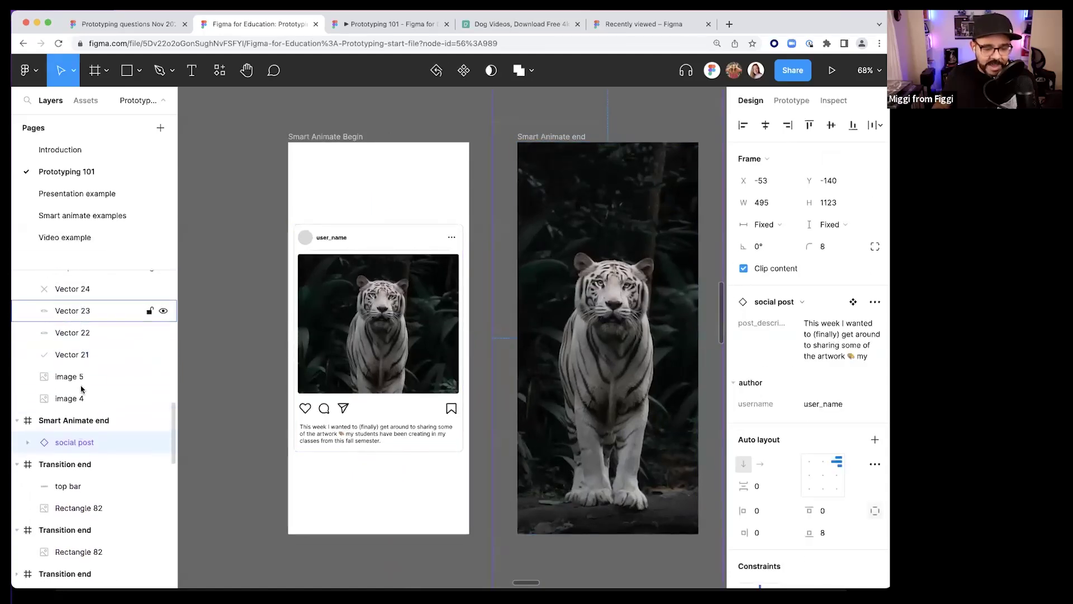
pyautogui.click(325, 137)
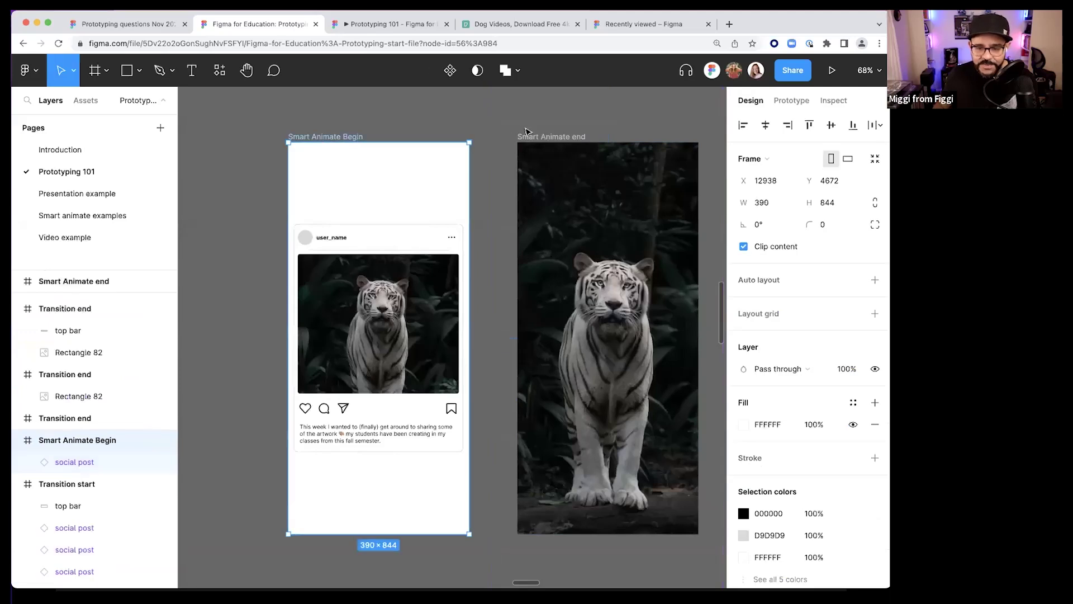
pyautogui.keyDown('shift'); pyautogui.click(530, 138); pyautogui.keyUp('shift')
pyautogui.hotkey('alt', 'l')
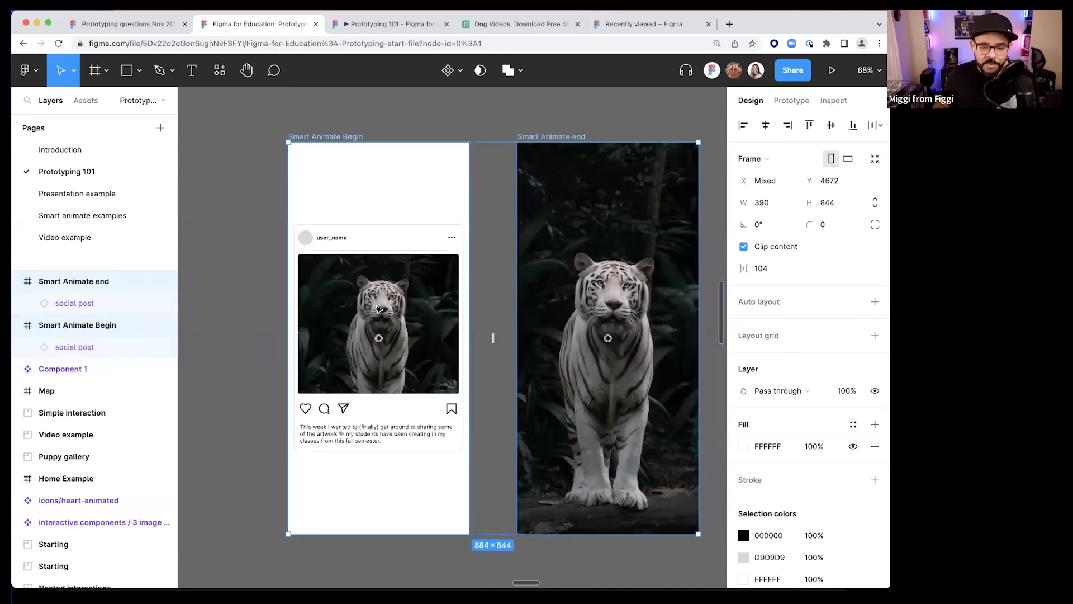
# - Delete the existing tap interaction from the social post in Smart Animate Begin
pyautogui.click(377, 309)
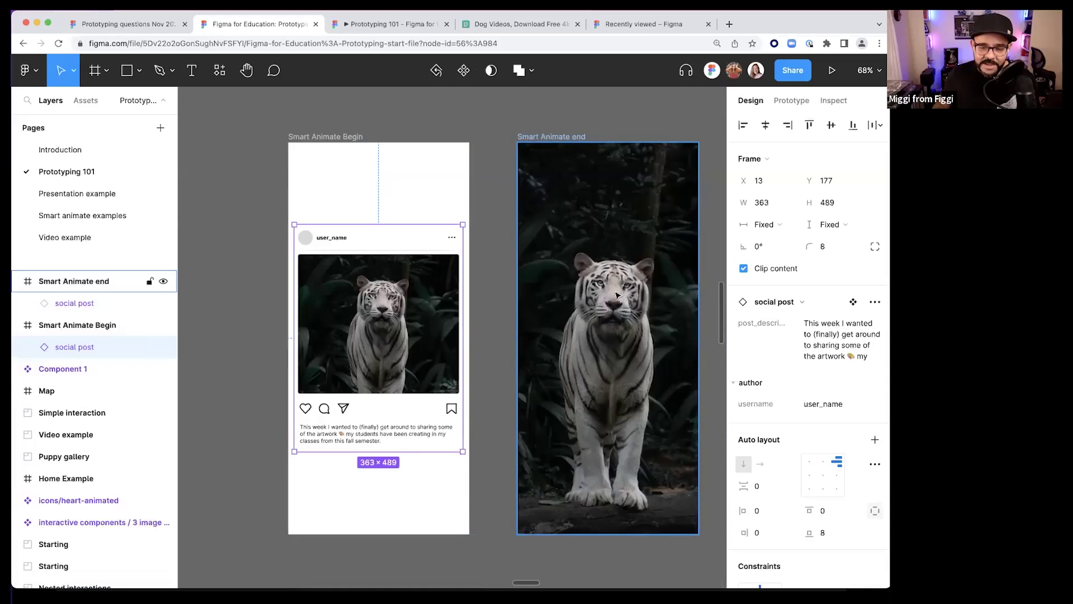
pyautogui.keyDown('ctrl'); pyautogui.scroll(-5, 617, 295); pyautogui.keyUp('ctrl')
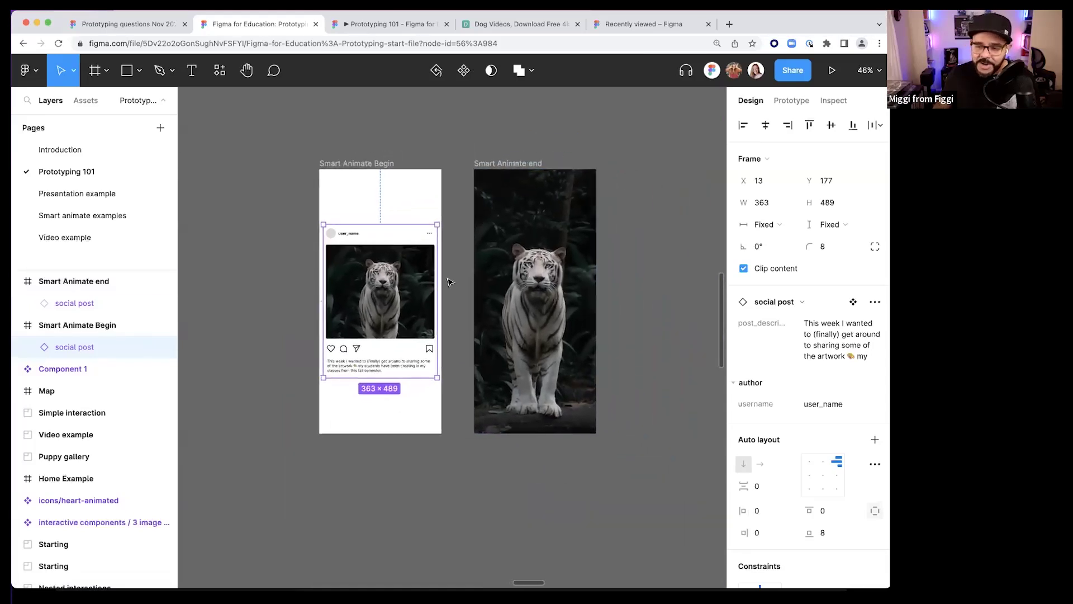
pyautogui.scroll(3, 450, 282)
pyautogui.click(784, 101)
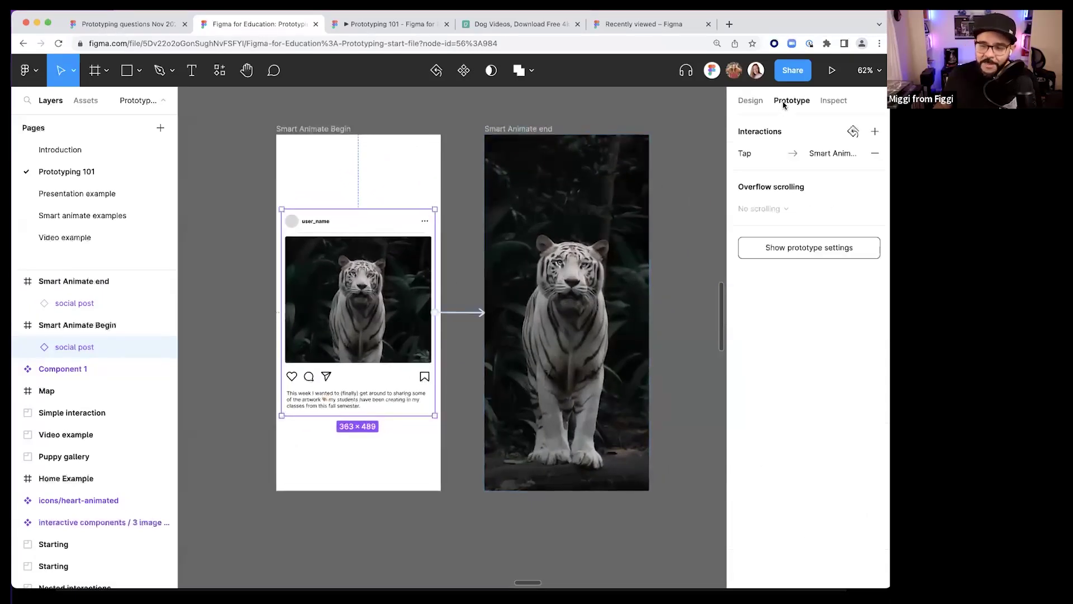
pyautogui.click(458, 313)
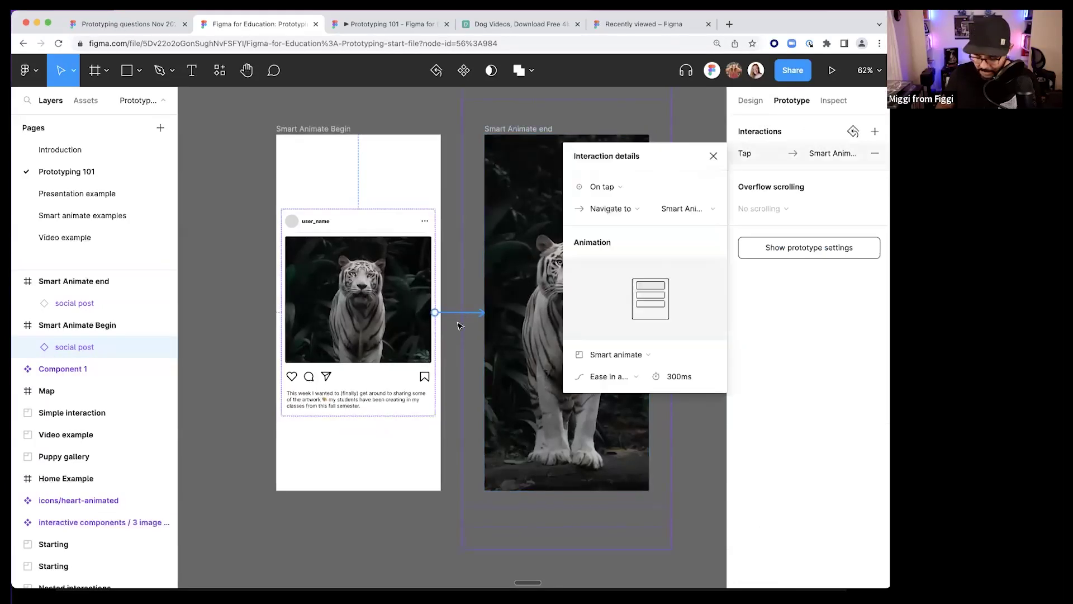
pyautogui.press('Delete')
# - Connect the Smart Animate Begin social post to the Smart Animate end frame on tap, using the Smart animate animation
pyautogui.moveTo(435, 312); pyautogui.dragTo(499, 329)
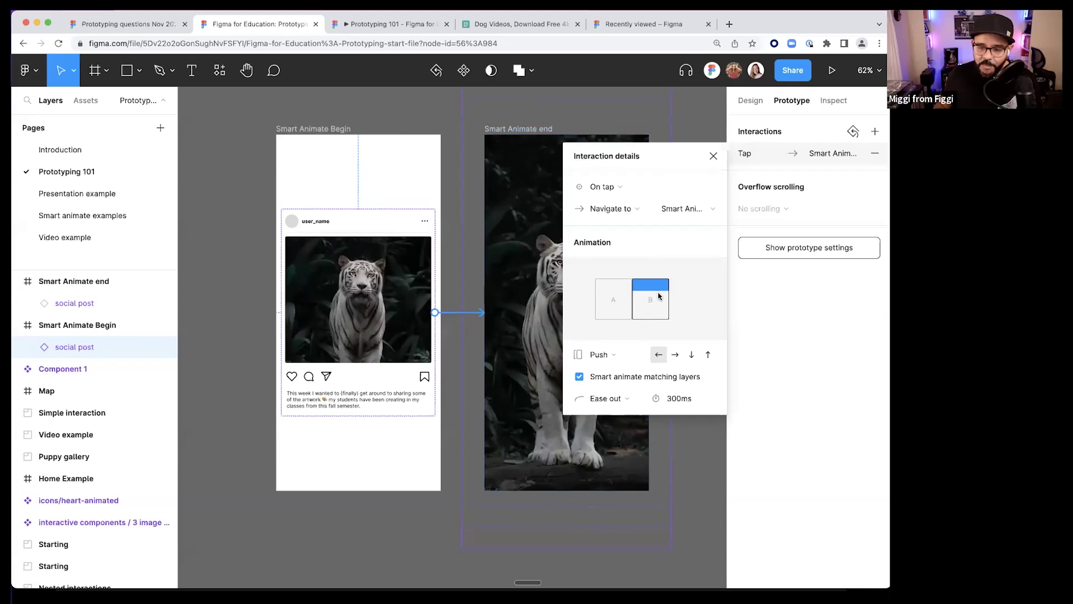
pyautogui.click(616, 356)
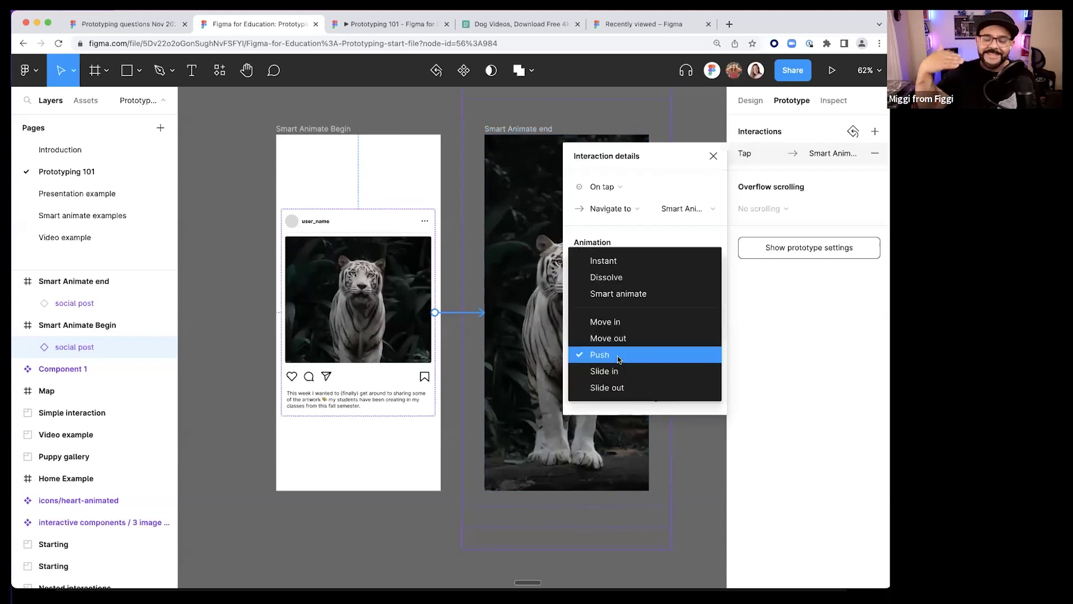
pyautogui.click(619, 295)
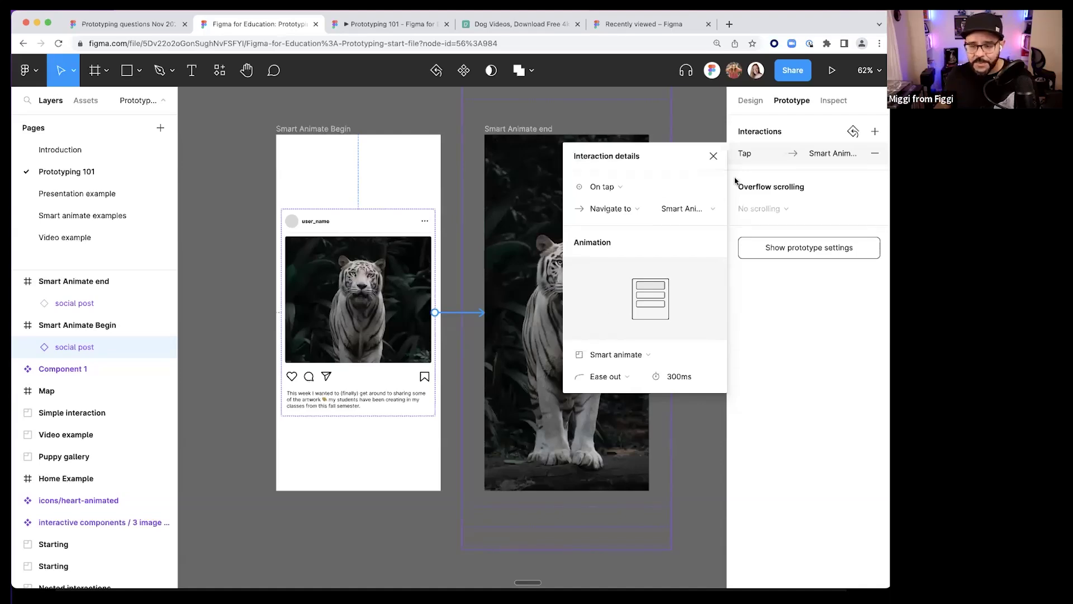
pyautogui.click(713, 159)
# - Move the social post up to just below the top edge of the Smart Animate Begin frame and deselect it
pyautogui.moveTo(425, 258); pyautogui.dragTo(409, 219)
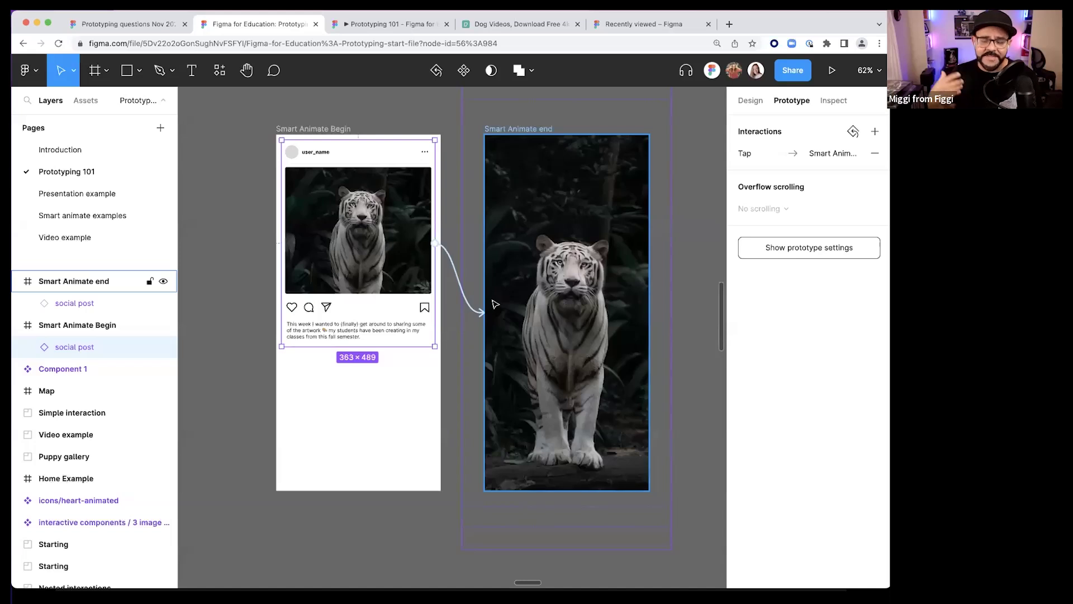
pyautogui.scroll(2, 495, 302)
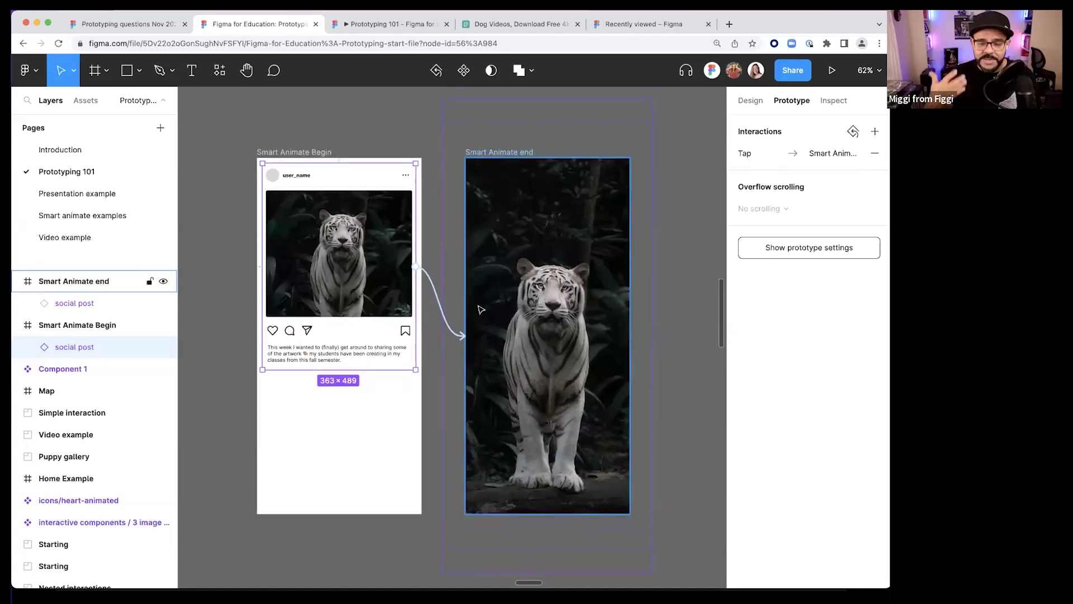
pyautogui.hscroll(-3, 461, 324)
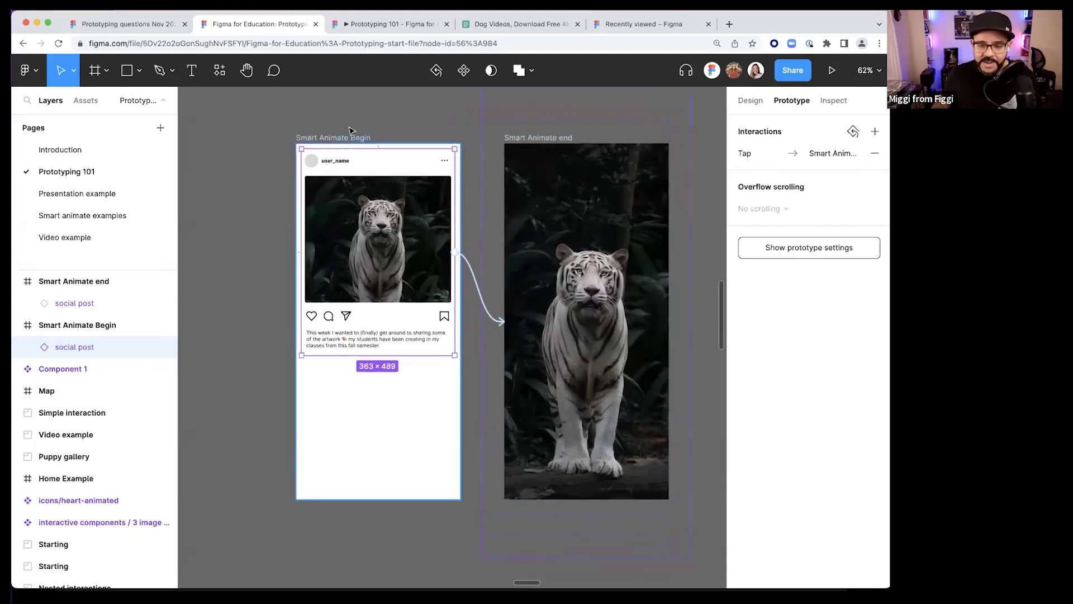
pyautogui.press('Escape')
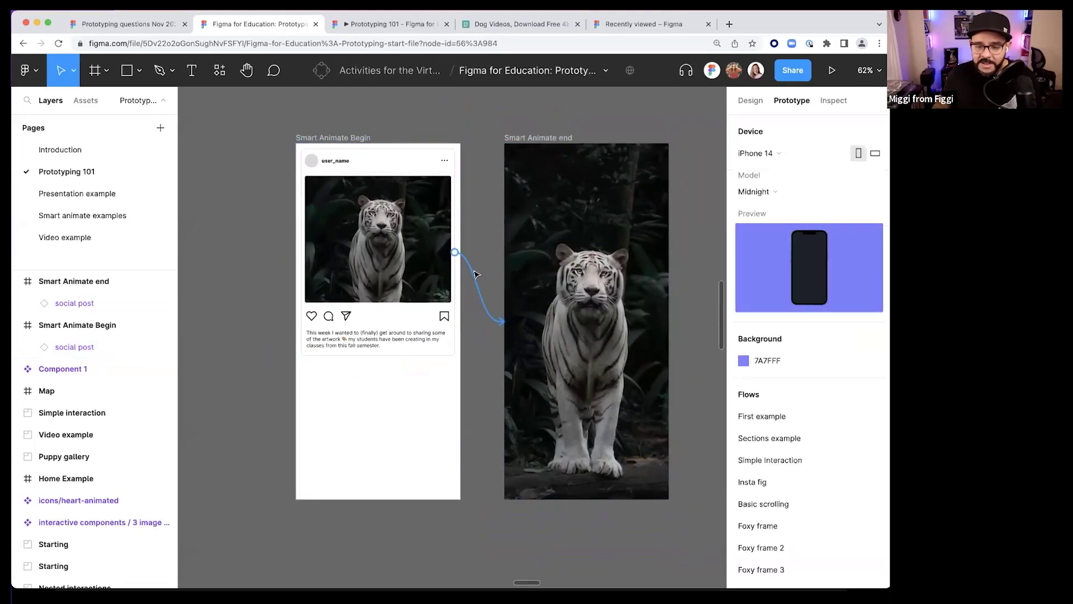
# - Set the tap interaction's easing to Custom bezier and shape the curve by its handles to about 0.96, 0, 0.06, 1
pyautogui.click(476, 274)
pyautogui.click(631, 376)
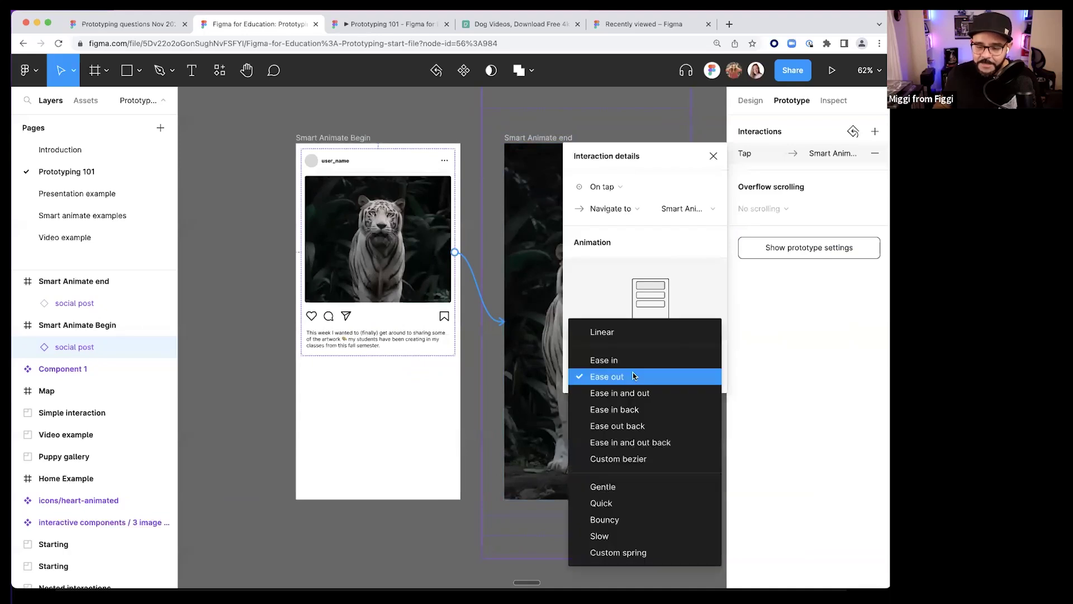
pyautogui.click(625, 459)
pyautogui.scroll(-2, 635, 411)
pyautogui.moveTo(611, 432); pyautogui.dragTo(677, 432)
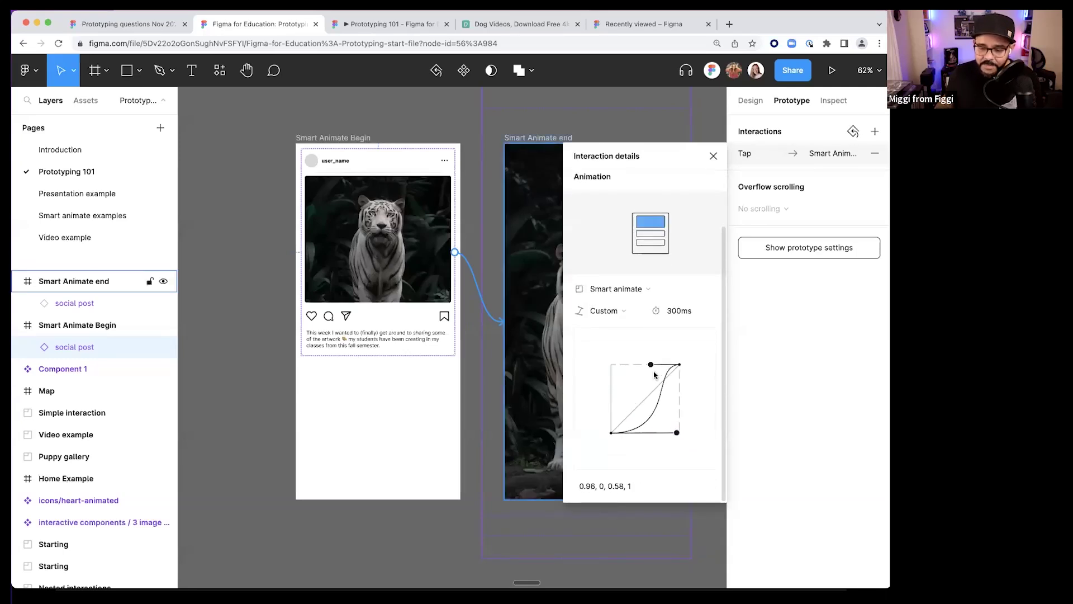
pyautogui.moveTo(650, 367); pyautogui.dragTo(615, 365)
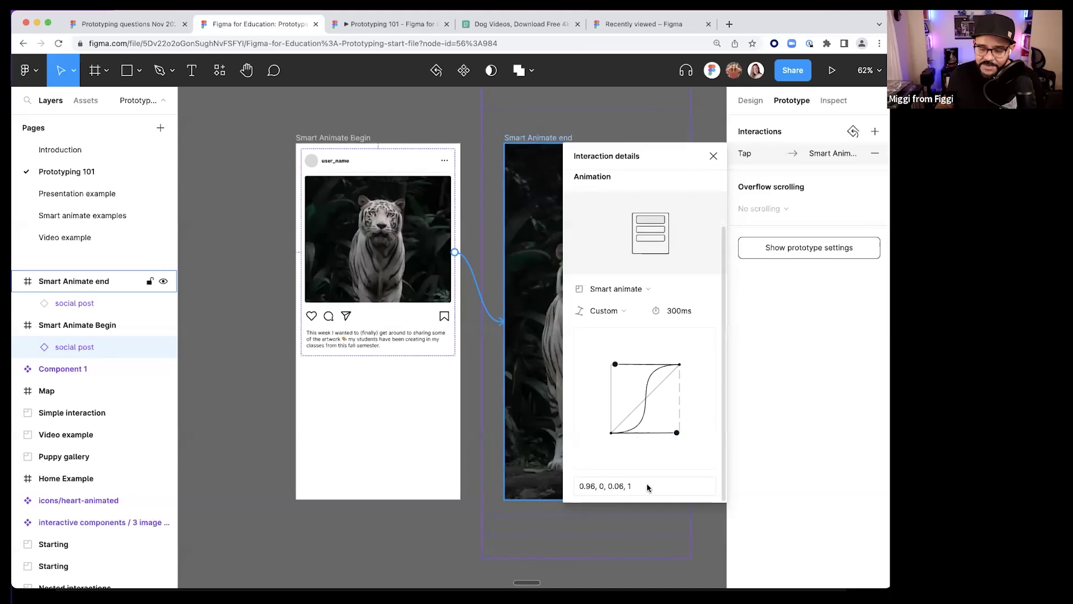
# - Set the custom bezier values to 0.8, 0, 0.2, 1, close the interaction details, and select the Smart Animate end frame
pyautogui.moveTo(648, 488); pyautogui.dragTo(569, 484)
pyautogui.write('.8,0')
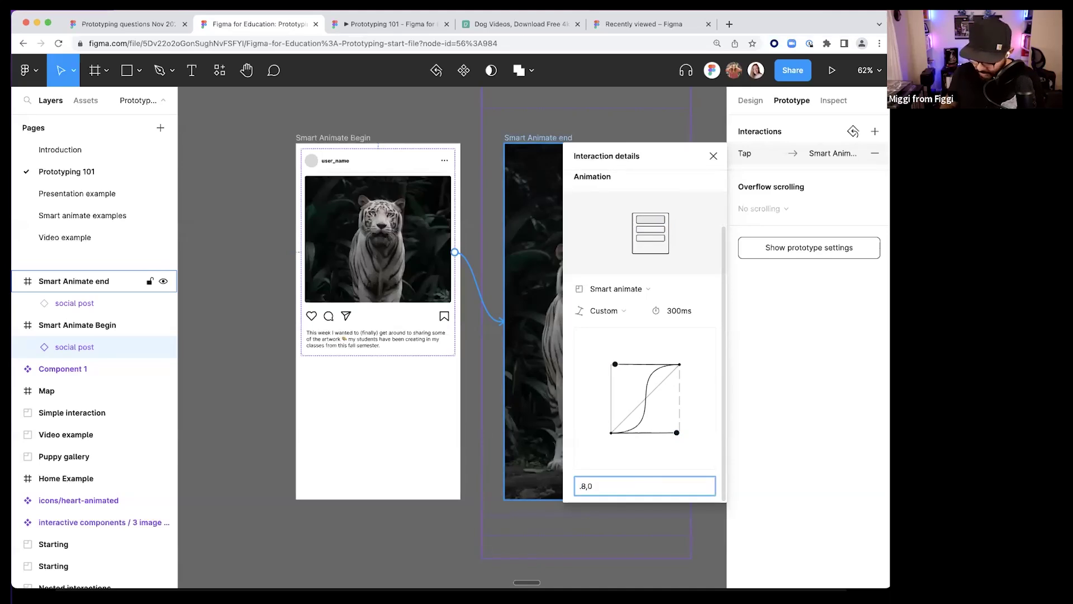
pyautogui.write(',.2,1')
pyautogui.press('Return')
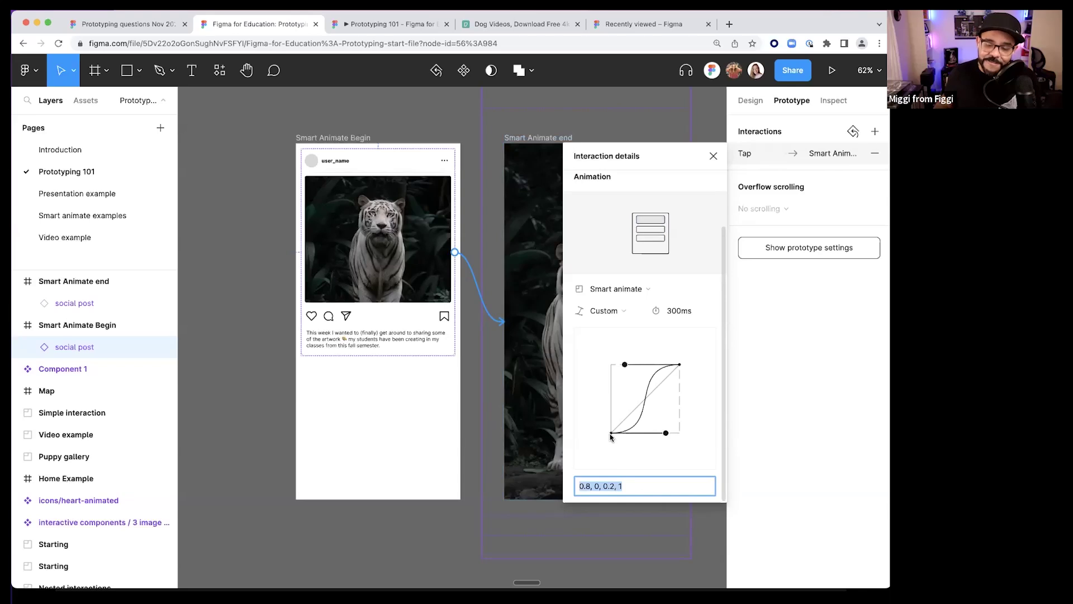
pyautogui.click(665, 433)
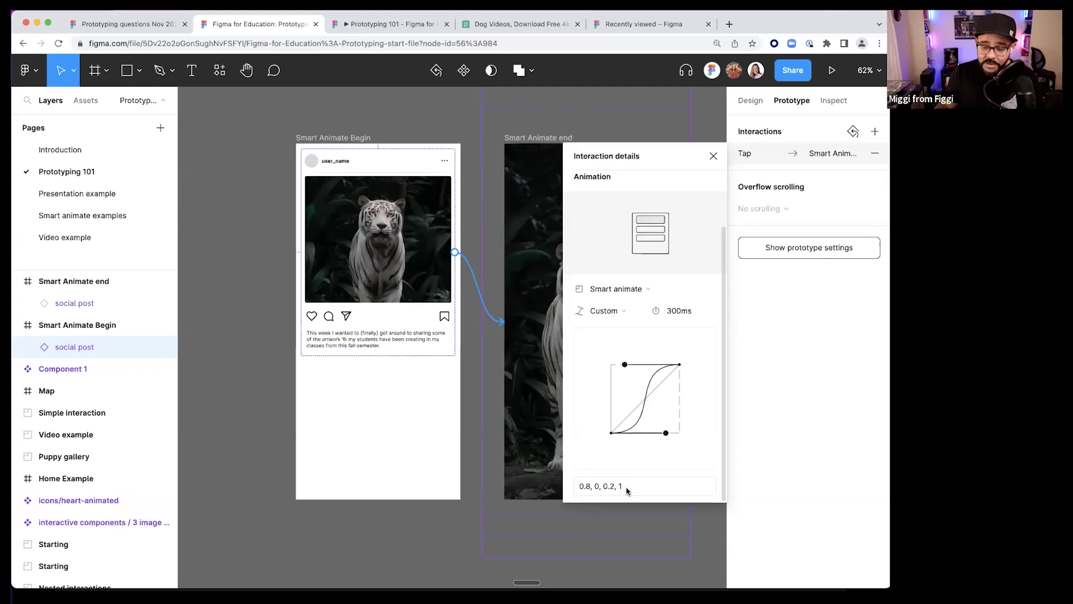
pyautogui.click(625, 491)
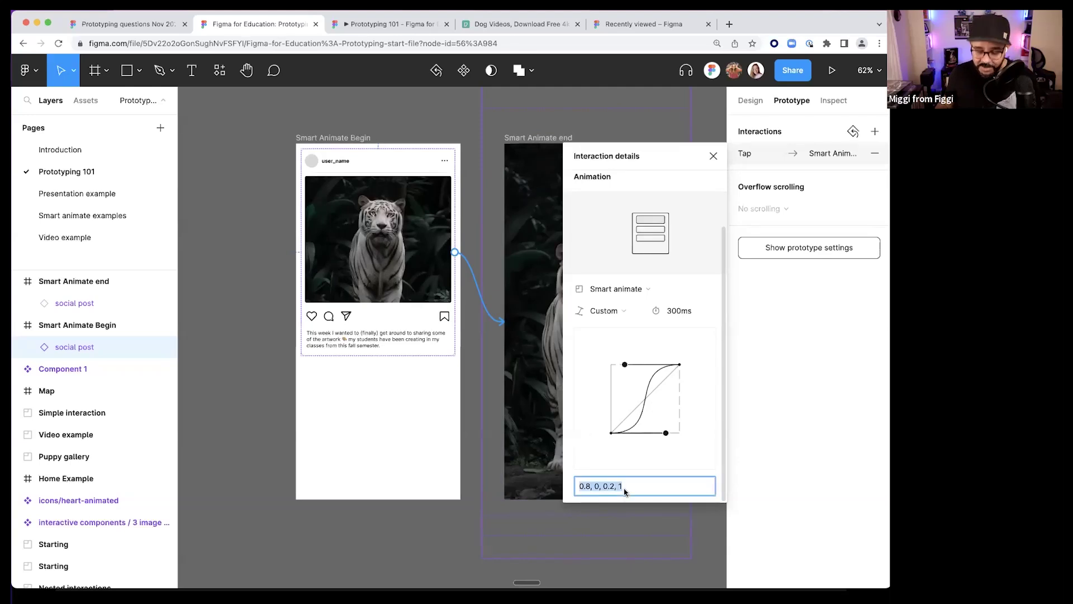
pyautogui.click(711, 159)
pyautogui.click(632, 223)
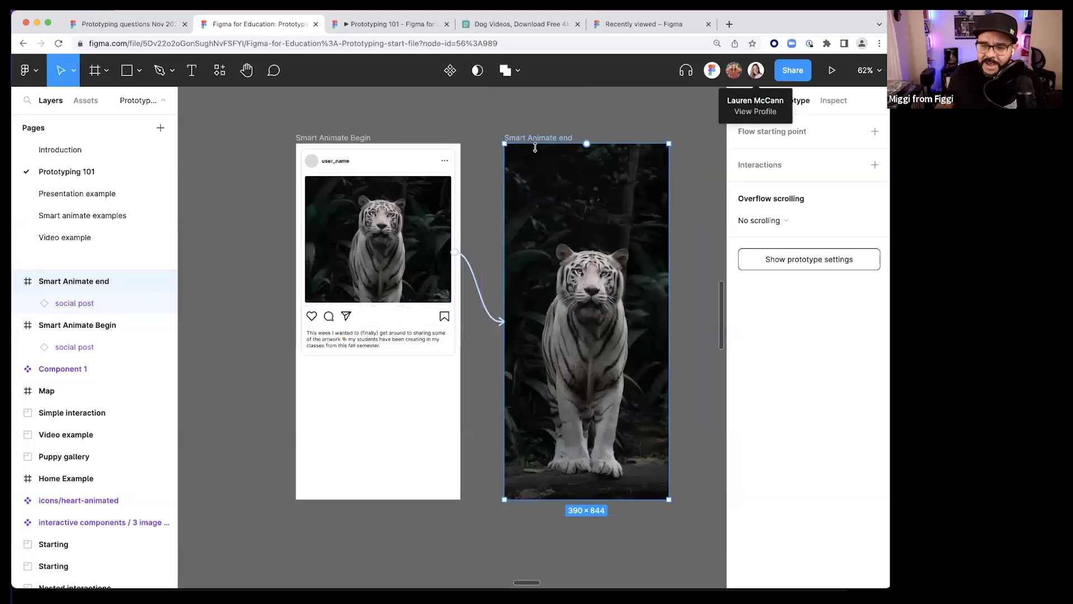
# - Connect the Smart Animate end frame back to the Smart Animate Begin frame on tap, using Smart animate with the custom bezier easing
pyautogui.moveTo(505, 331); pyautogui.dragTo(386, 313)
pyautogui.scroll(-2, 628, 464)
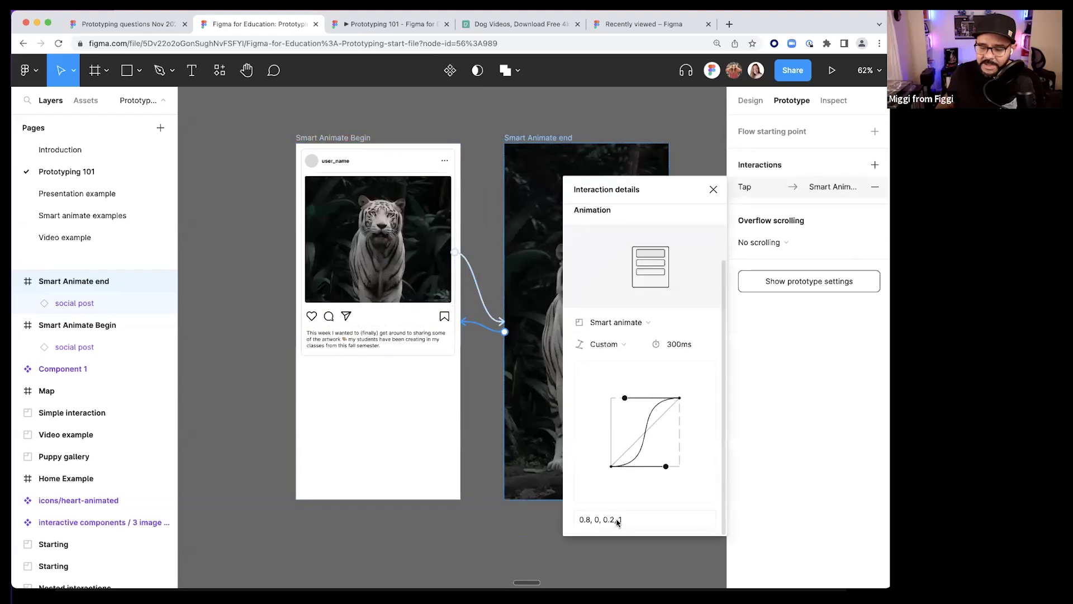
pyautogui.scroll(2, 654, 246)
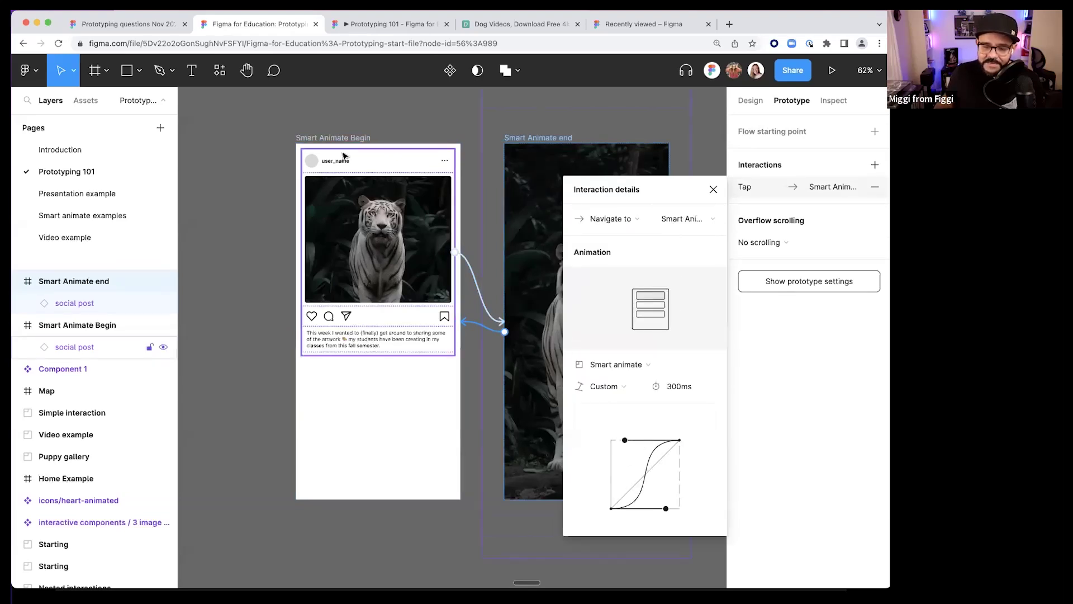
# - Add a flow starting point to the Smart Animate Begin frame and name it Tiger Card
pyautogui.click(346, 132)
pyautogui.click(350, 137)
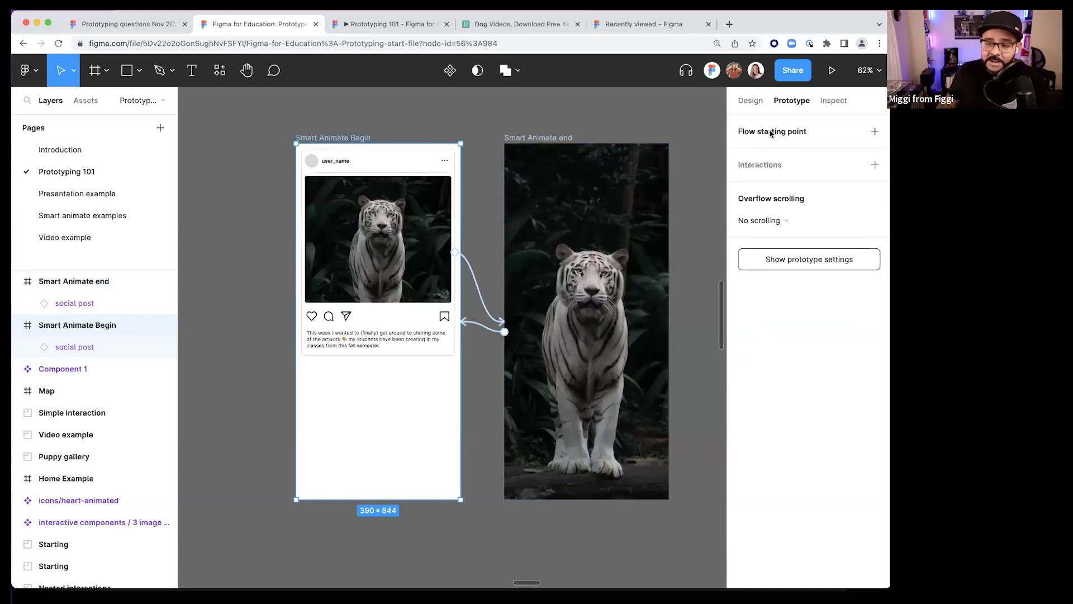
pyautogui.click(872, 134)
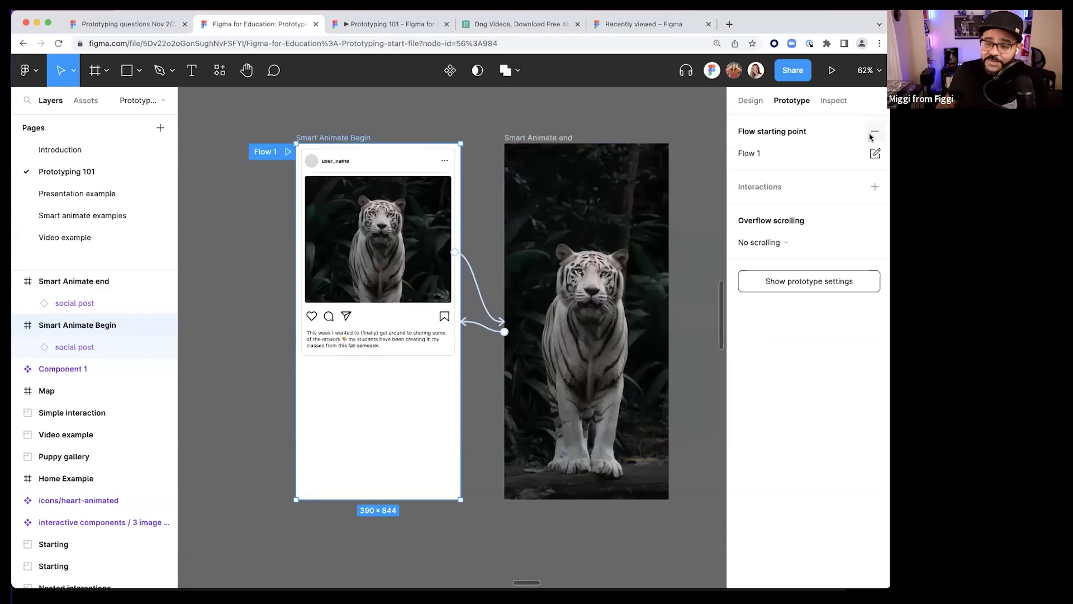
pyautogui.doubleClick(765, 154)
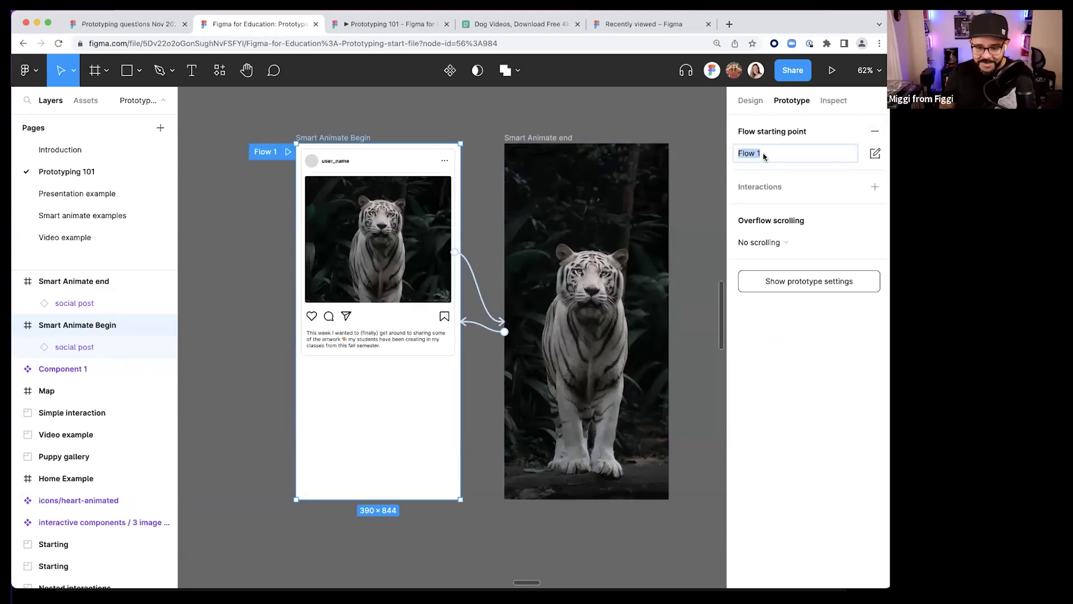
pyautogui.write('Tiger')
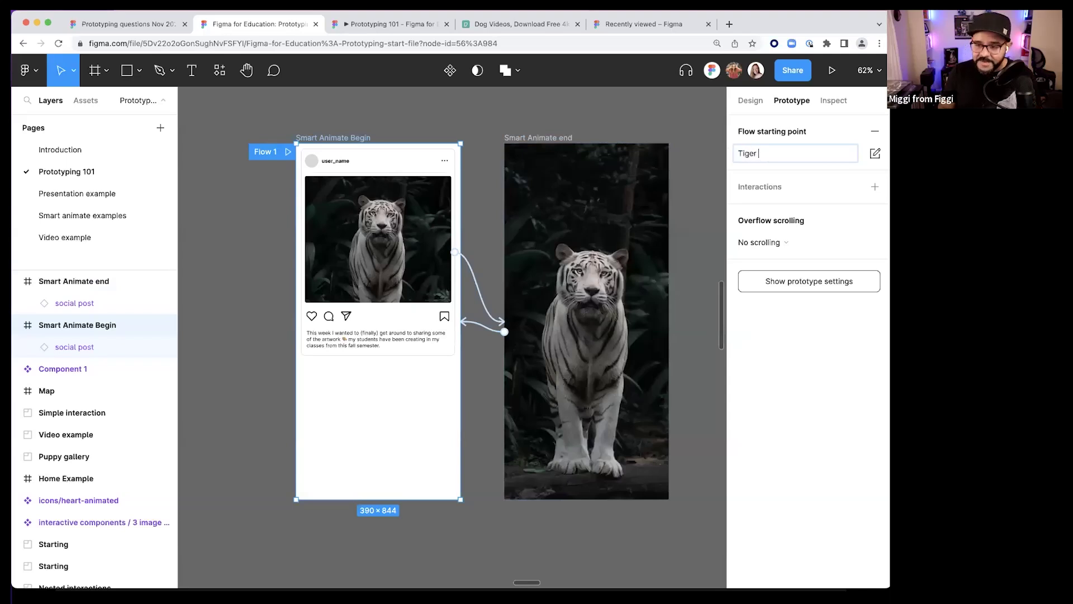
pyautogui.write(' Card')
pyautogui.press('Return')
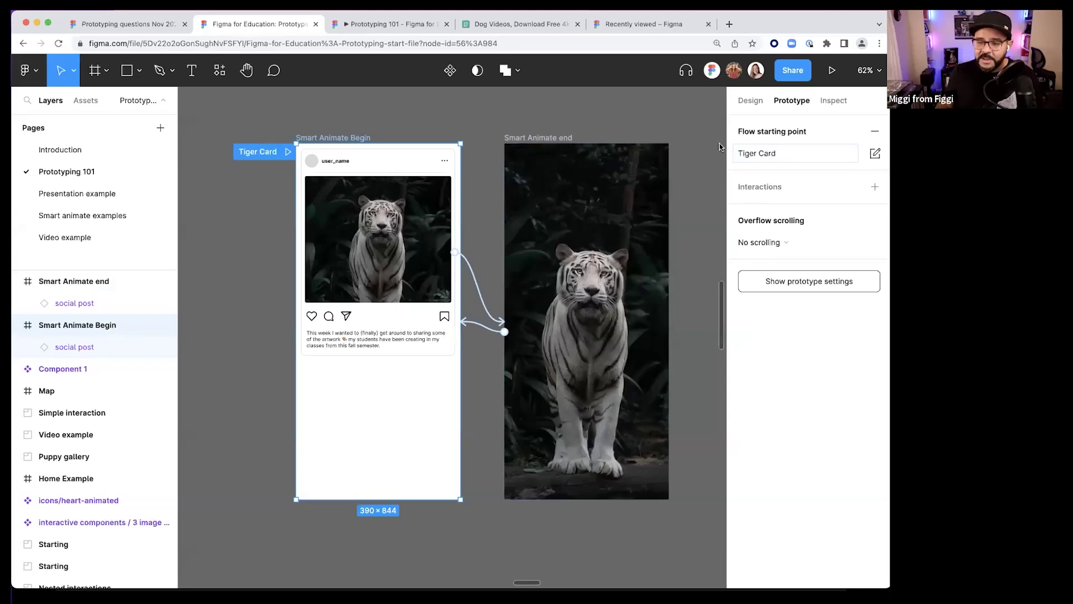
# - Play the Tiger Card flow, tap the tiger image repeatedly to test expanding and collapsing it, and close the preview
pyautogui.click(290, 152)
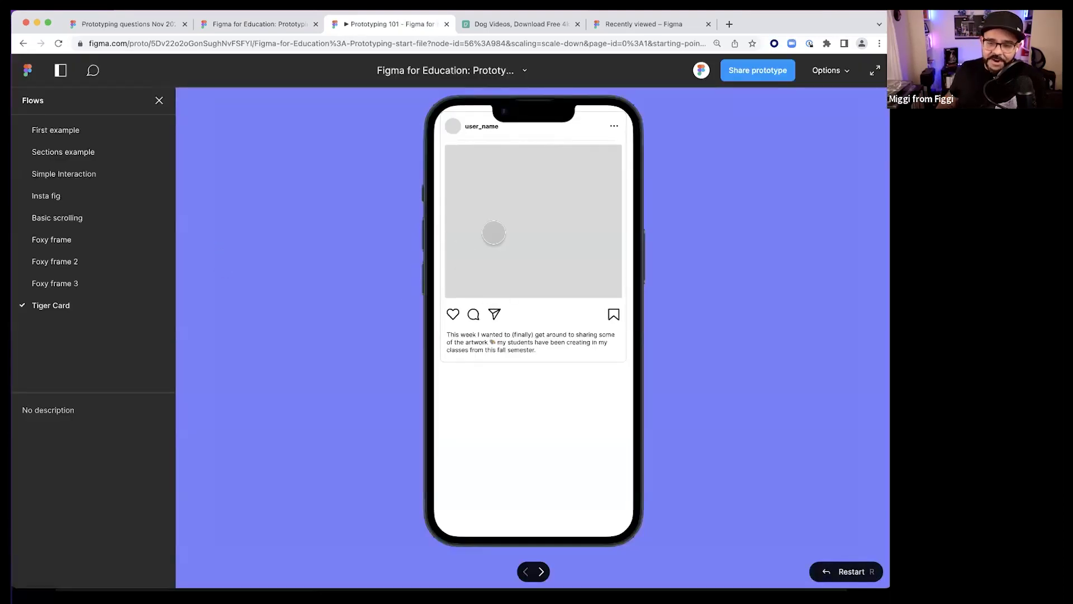
pyautogui.click(547, 233)
pyautogui.click(555, 376)
pyautogui.click(539, 218)
pyautogui.click(556, 378)
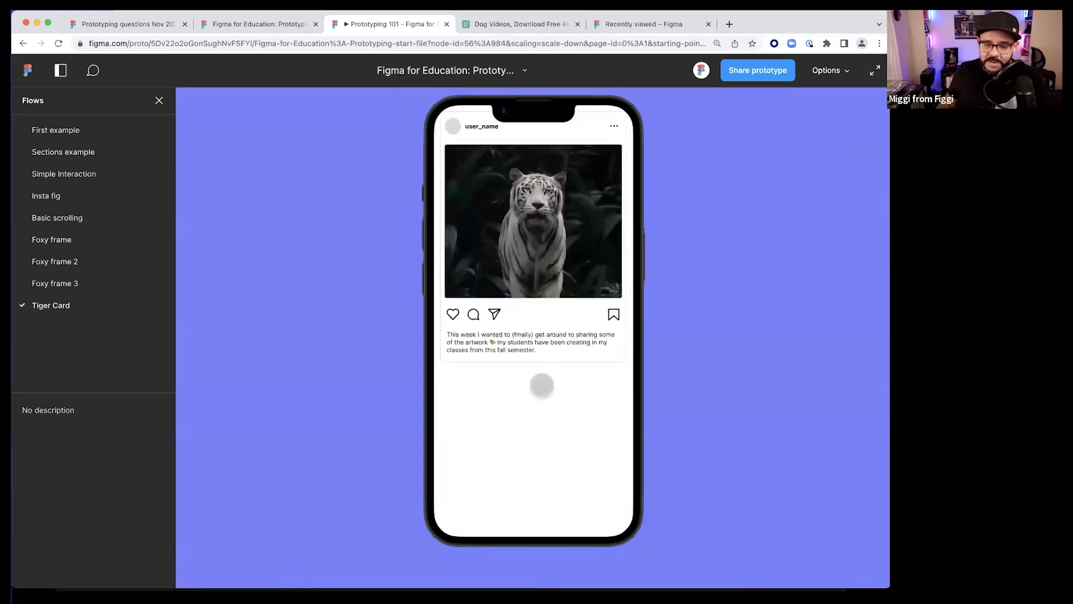
pyautogui.click(555, 230)
pyautogui.click(530, 313)
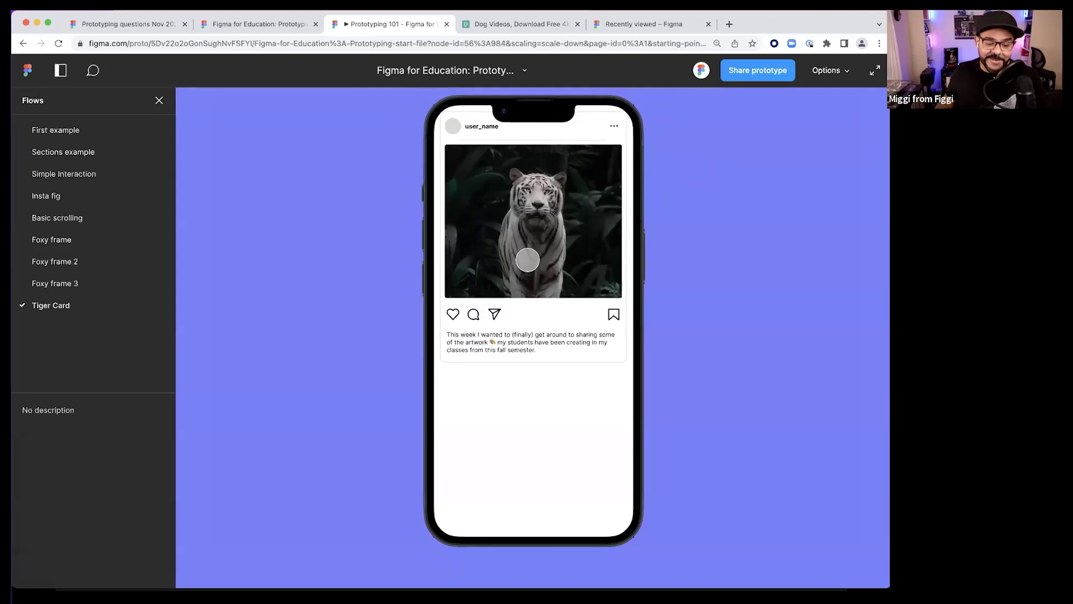
pyautogui.click(527, 260)
pyautogui.click(526, 269)
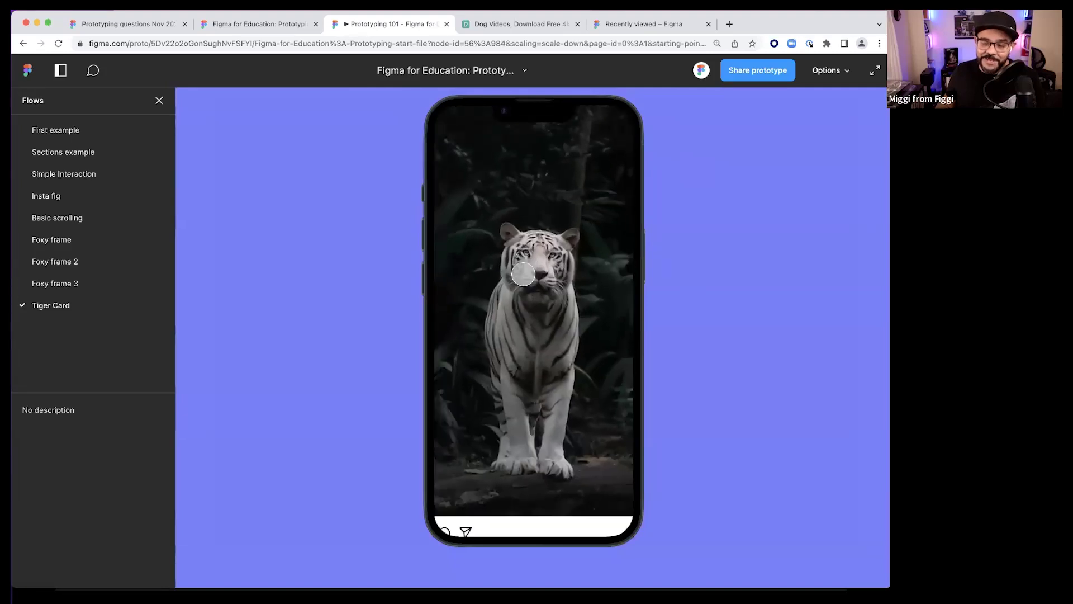
pyautogui.click(528, 240)
pyautogui.click(525, 259)
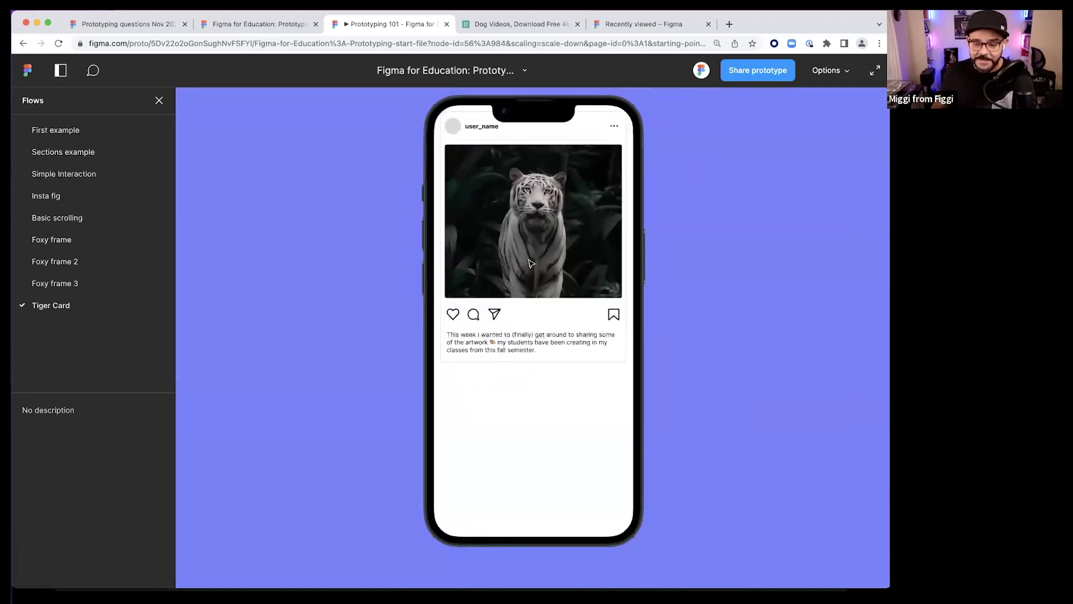
pyautogui.press('super+w')
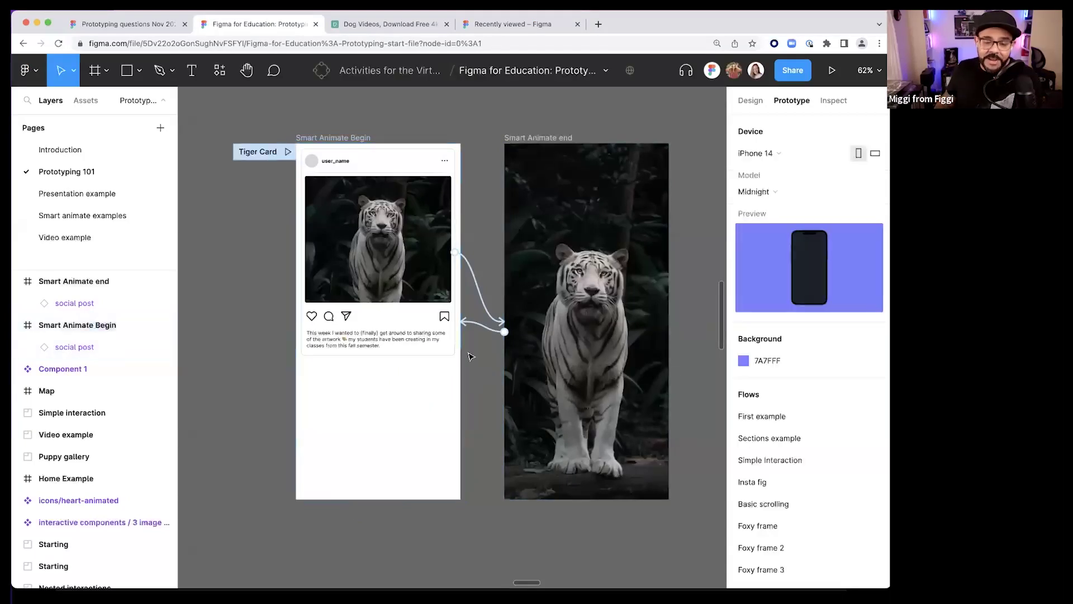
# - Set the animation duration of both connections between the Smart Animate frames to 1000 ms and deselect them
pyautogui.scroll(-3, 469, 358)
pyautogui.scroll(-3, 466, 347)
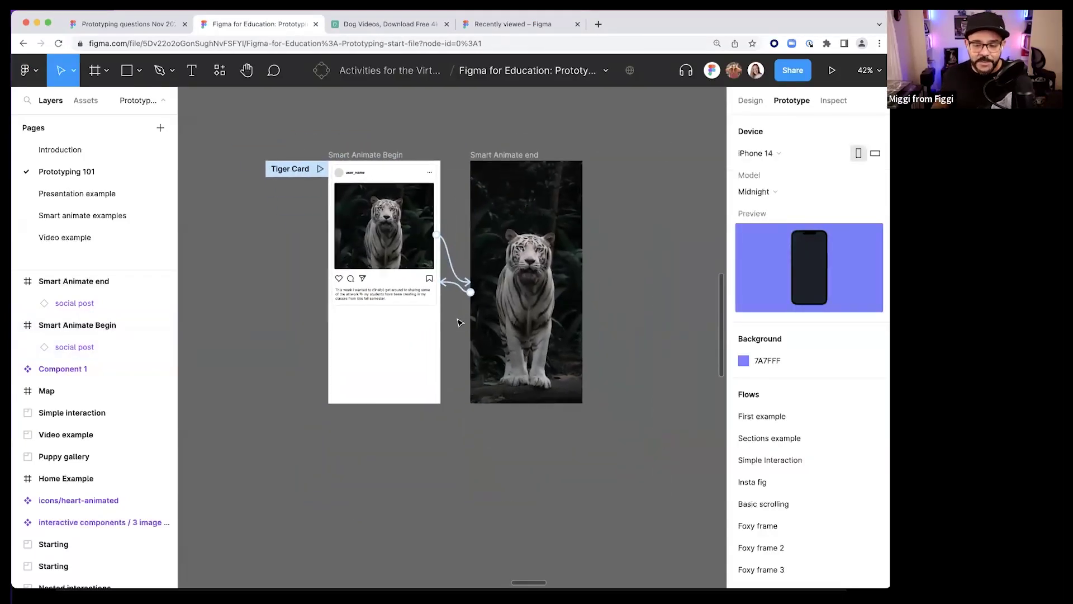
pyautogui.click(452, 258)
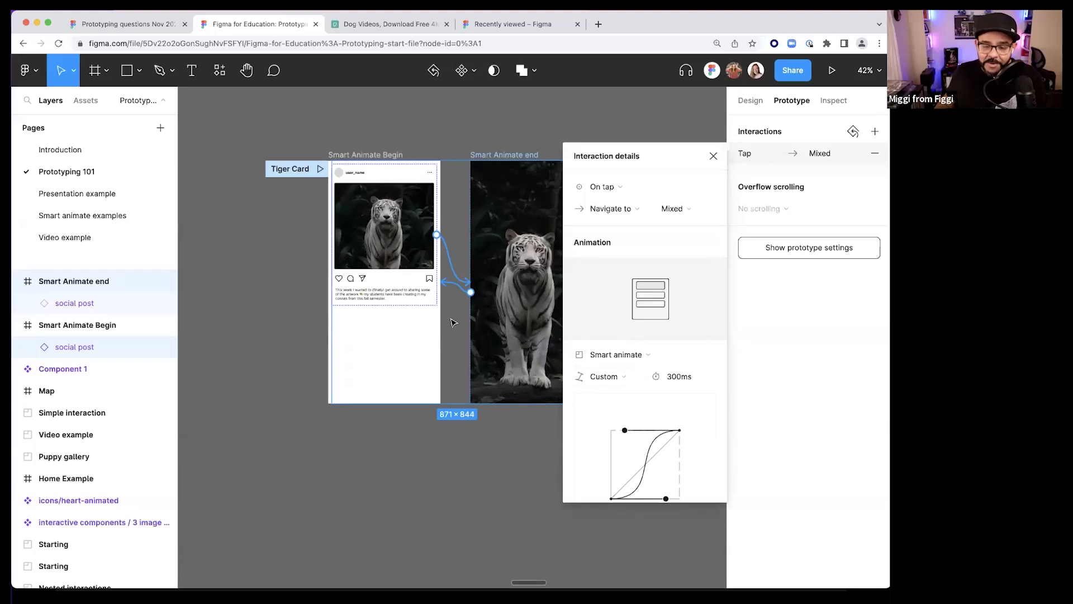
pyautogui.scroll(5, 453, 313)
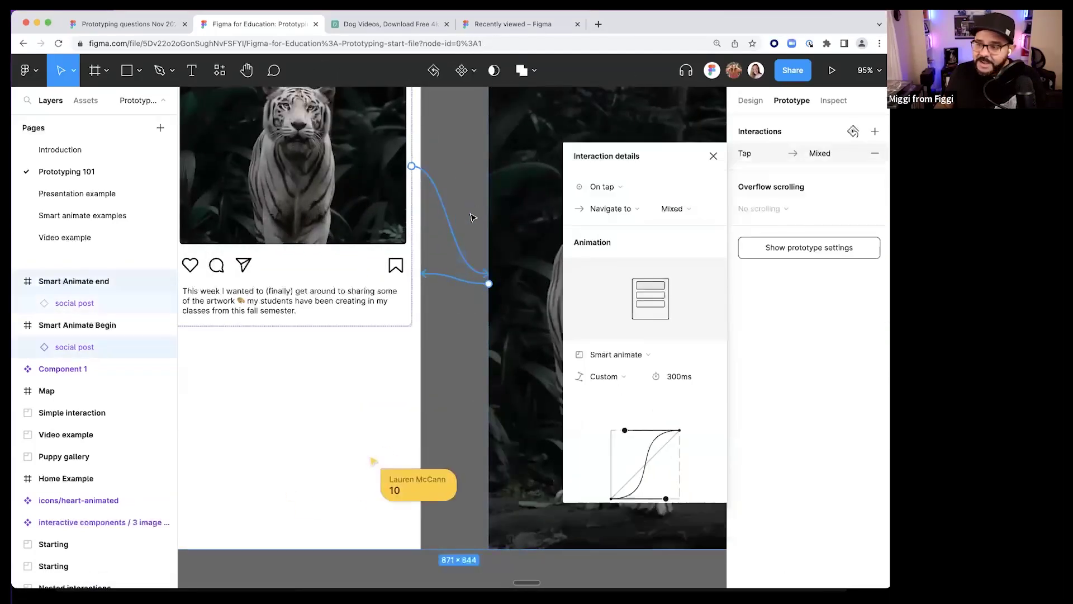
pyautogui.scroll(-4, 472, 215)
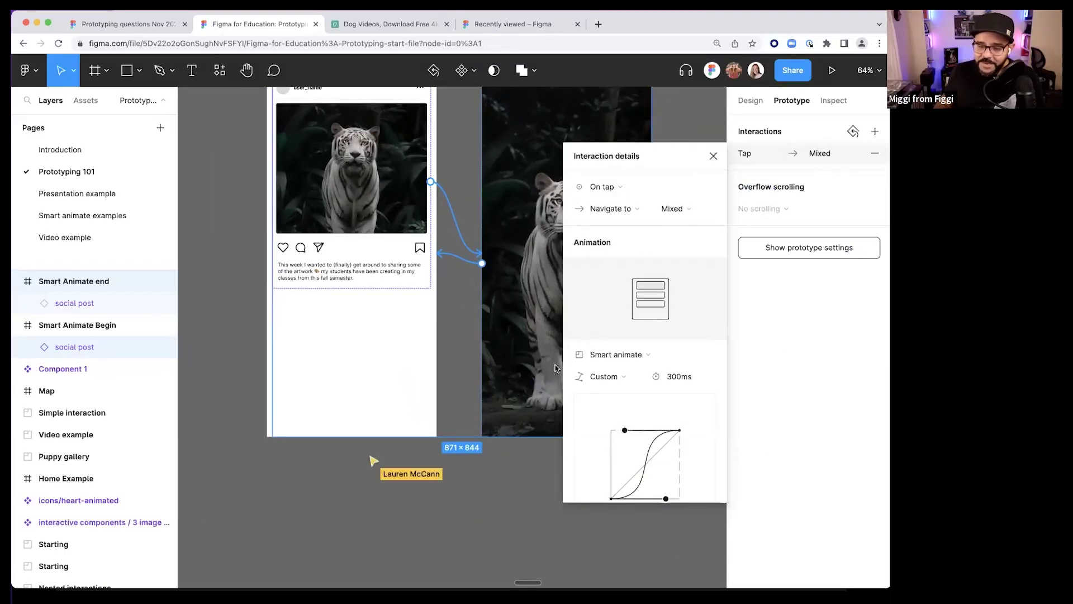
pyautogui.click(691, 376)
pyautogui.write('1000')
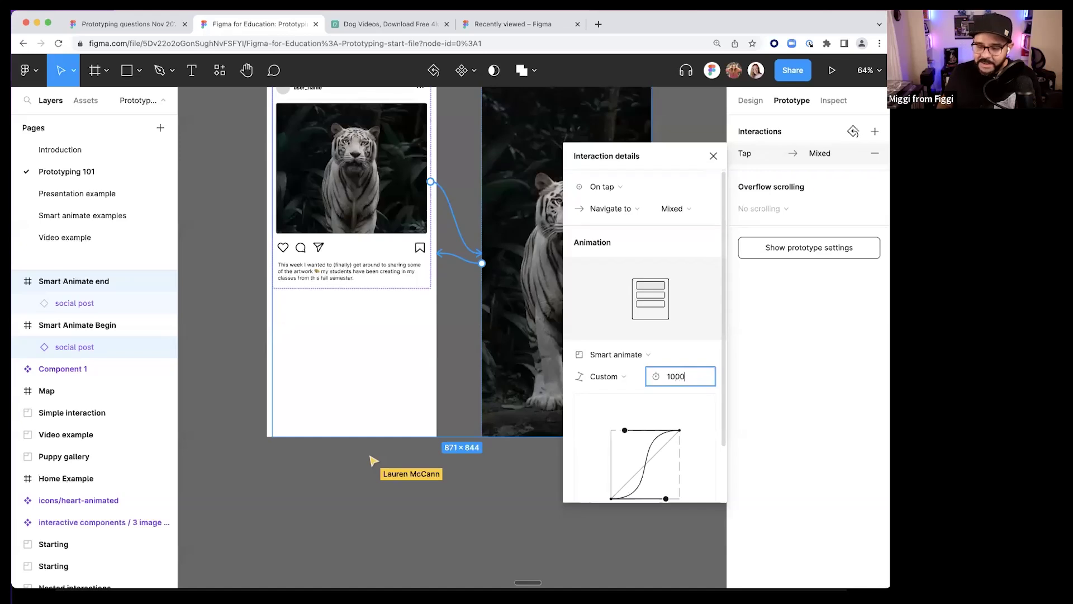
pyautogui.press('Return')
pyautogui.click(496, 527)
pyautogui.scroll(2, 483, 385)
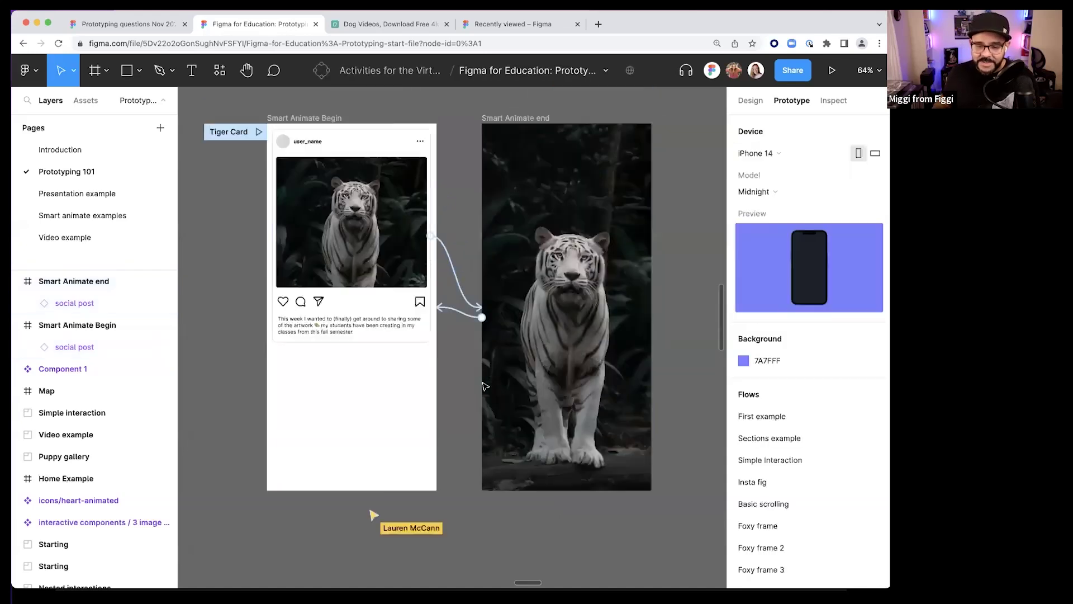
# - Present the Smart Animate Begin frame, tap through the slowed tiger transition in both directions, and close the preview
pyautogui.click(350, 212)
pyautogui.press('super+alt+Return')
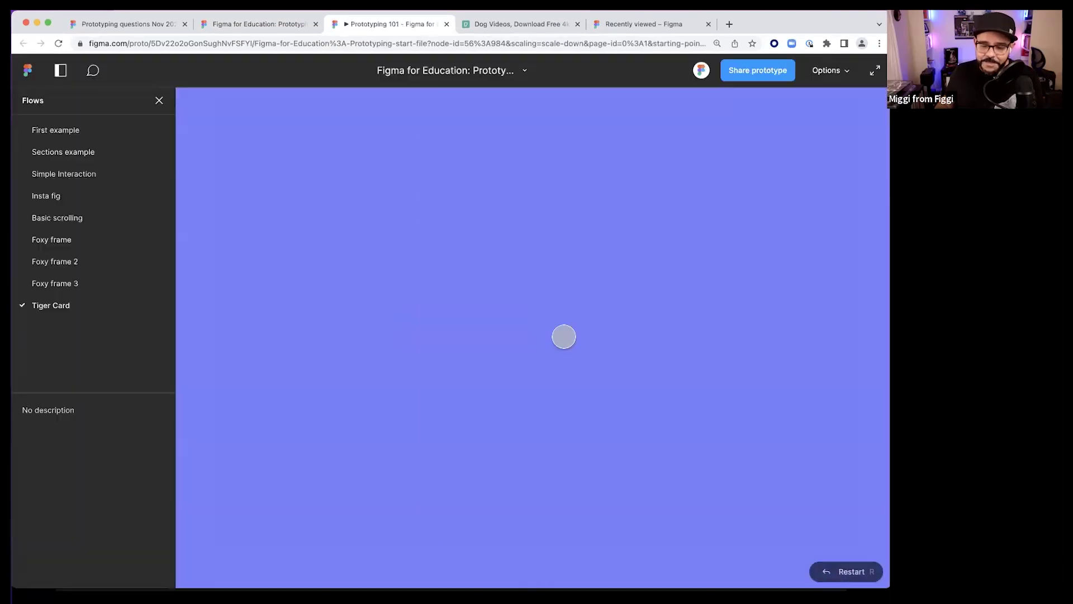
pyautogui.click(545, 269)
pyautogui.click(542, 282)
pyautogui.click(500, 324)
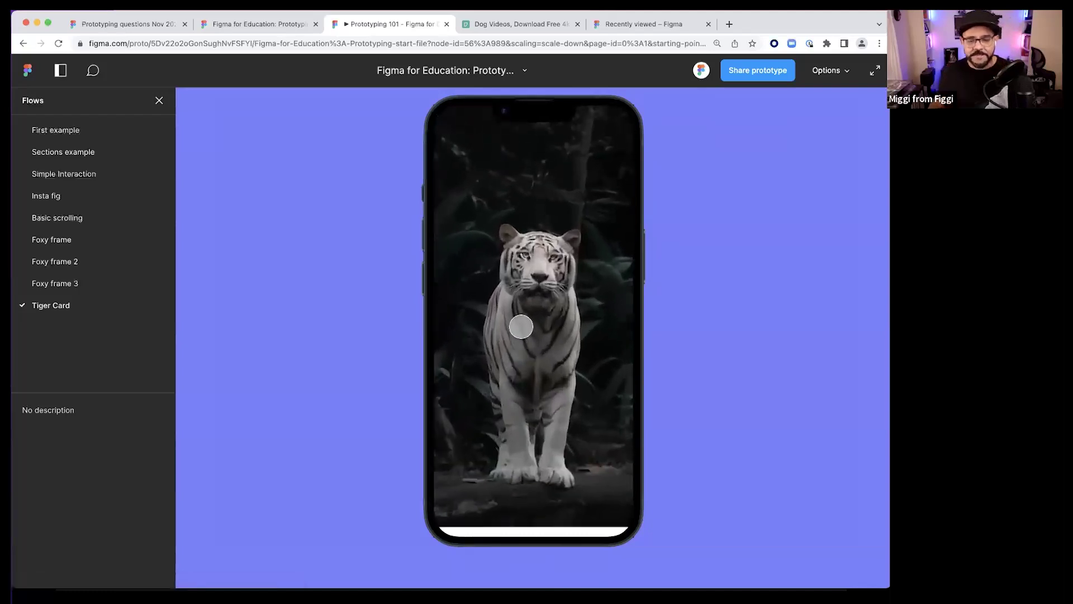
pyautogui.click(529, 373)
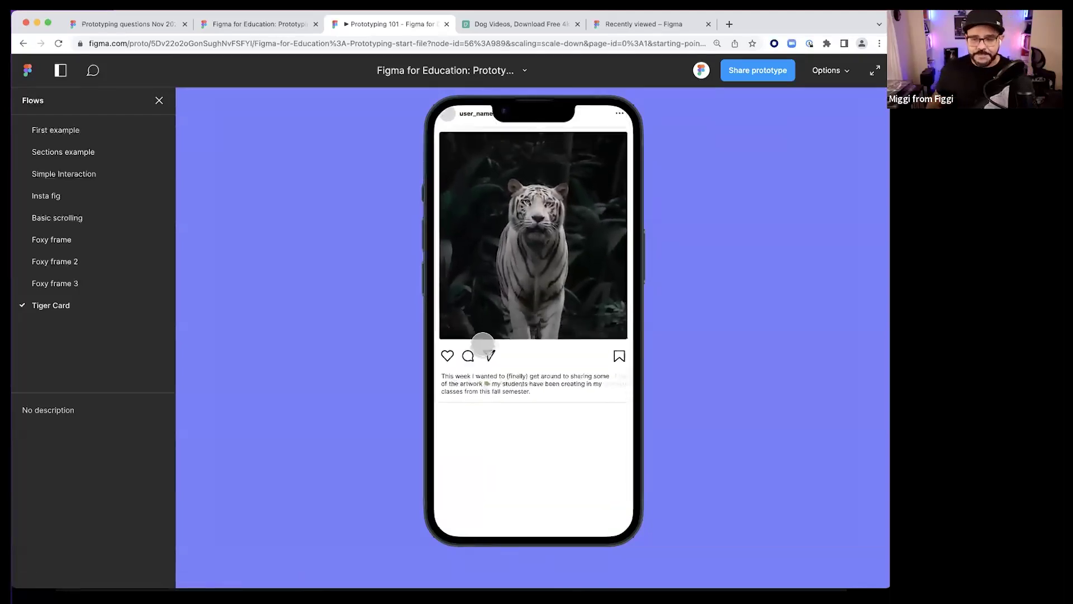
pyautogui.click(483, 342)
pyautogui.click(510, 302)
pyautogui.press('super+w')
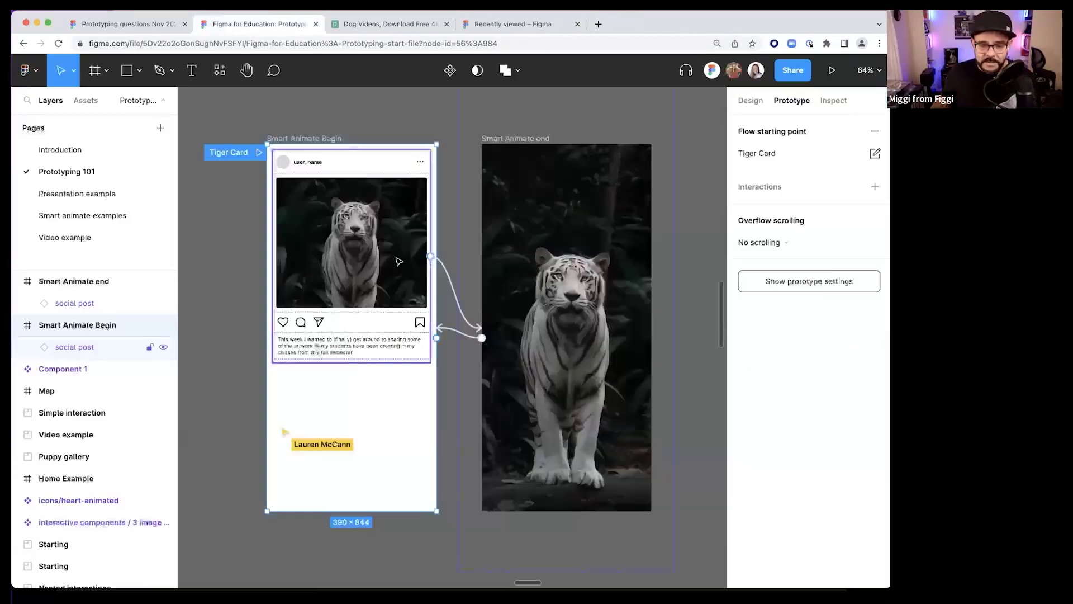
# - Look over the Interactive components section, including its tutorial video card, the nested interactions heading, the heart icon set and the 3 image carousel
pyautogui.scroll(-10, 398, 261)
pyautogui.hscroll(5, 400, 268)
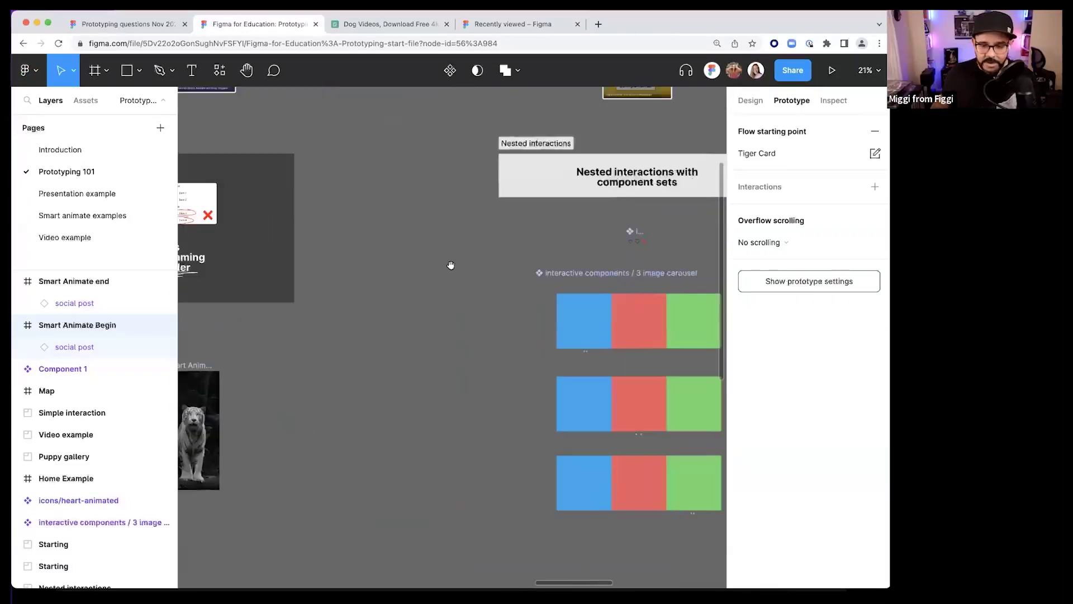
pyautogui.hscroll(5, 450, 265)
pyautogui.scroll(2, 451, 265)
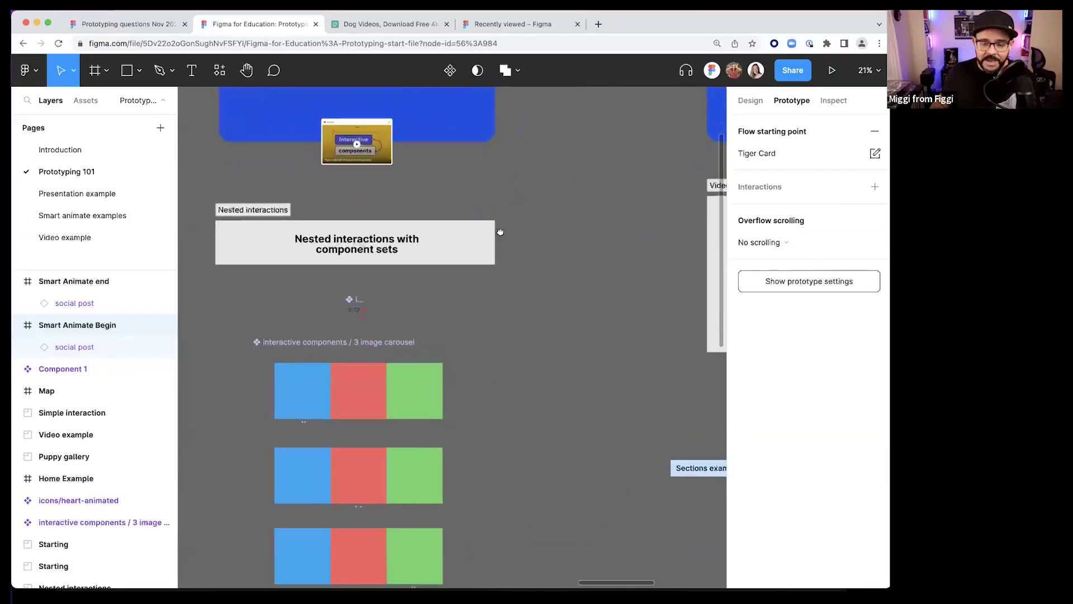
pyautogui.scroll(4, 350, 318)
pyautogui.scroll(-6, 354, 318)
pyautogui.moveTo(511, 322); pyautogui.dragTo(340, 333)
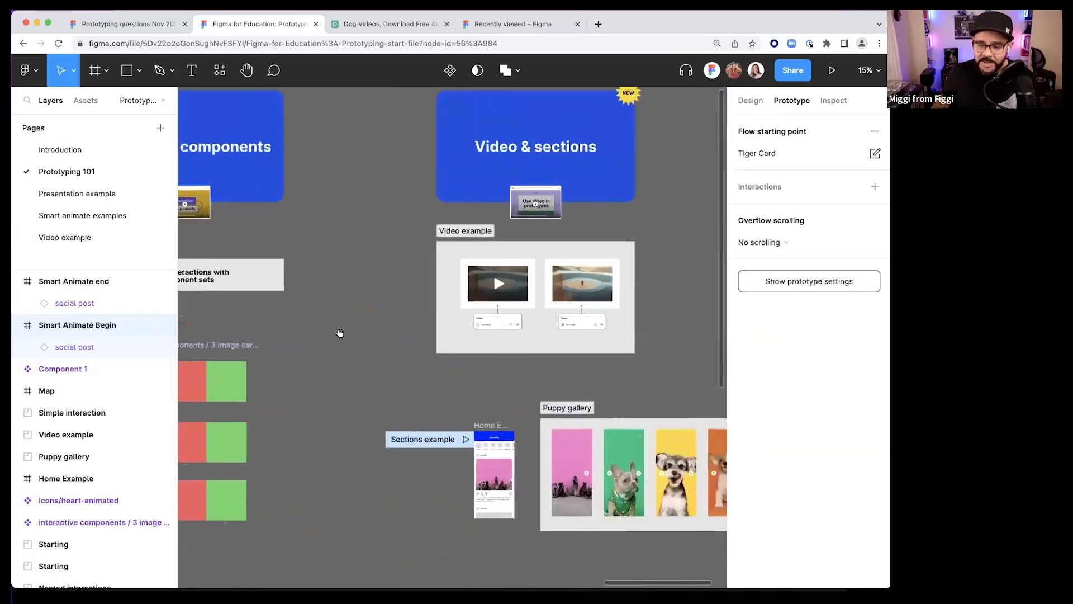
pyautogui.hscroll(3, 340, 332)
pyautogui.scroll(-2, 331, 311)
pyautogui.hscroll(-6, 275, 307)
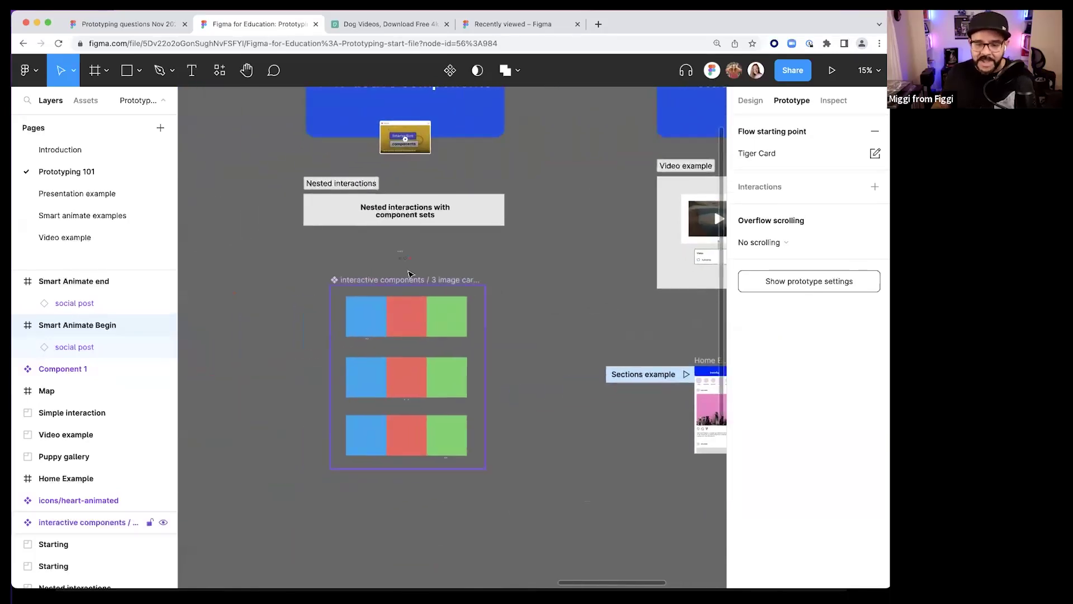
pyautogui.scroll(5, 408, 274)
pyautogui.scroll(5, 413, 263)
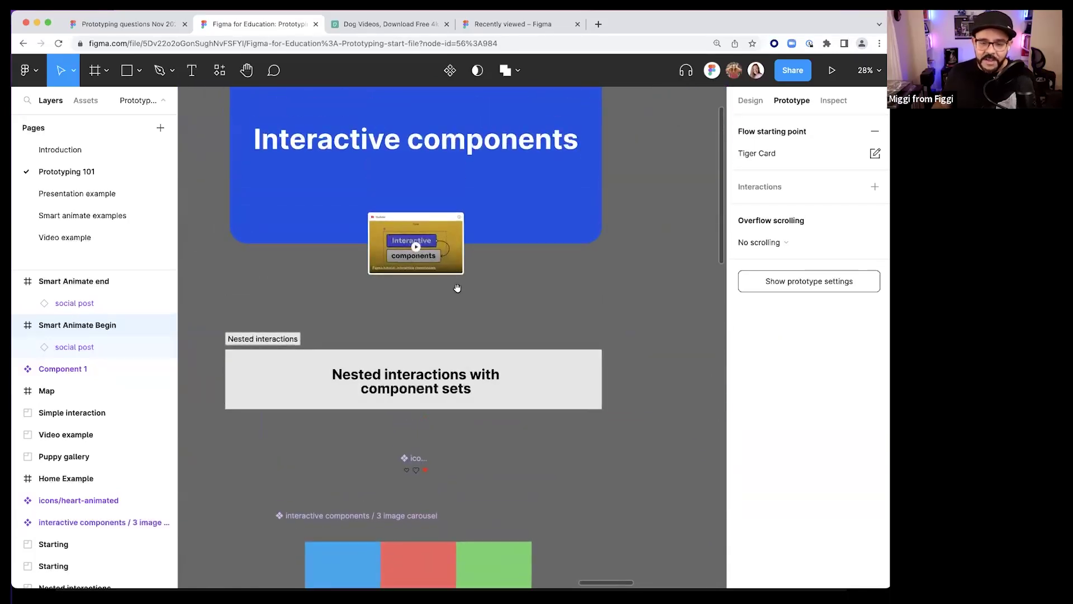
pyautogui.scroll(-5, 457, 287)
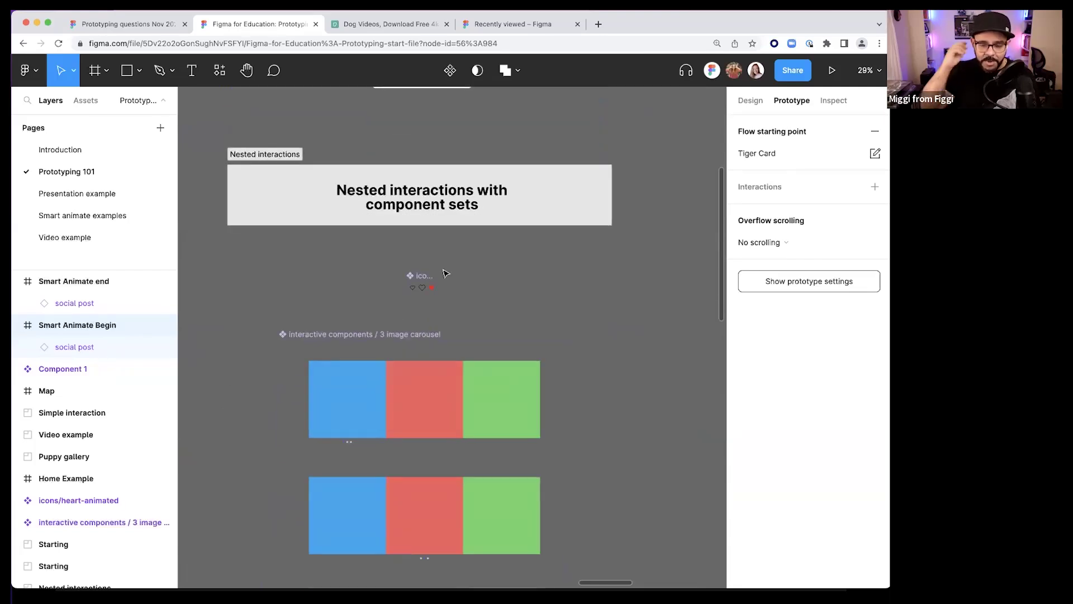
pyautogui.scroll(5, 445, 273)
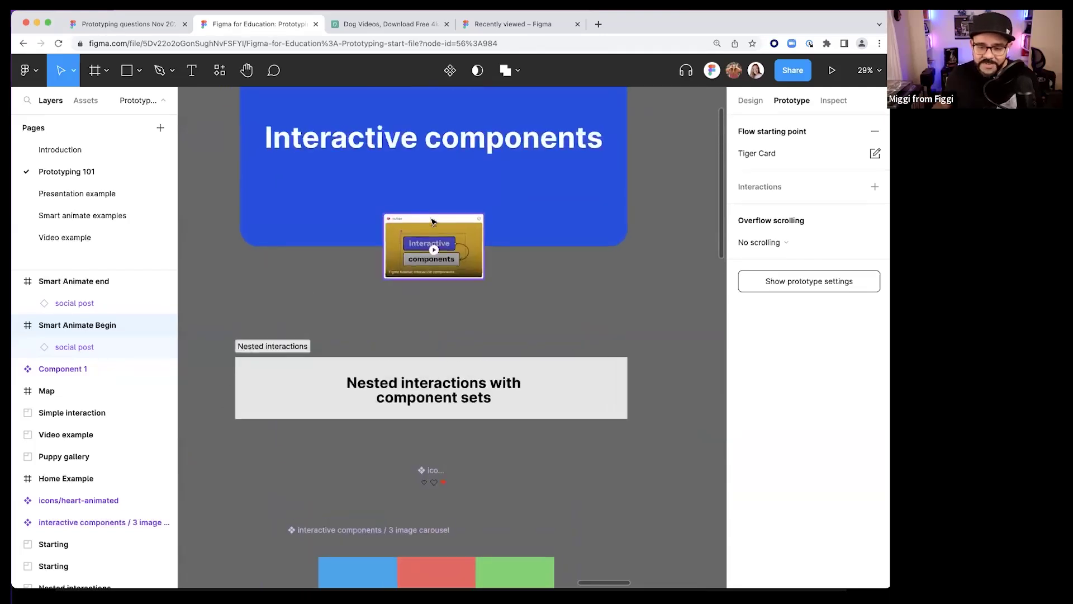
pyautogui.scroll(5, 427, 214)
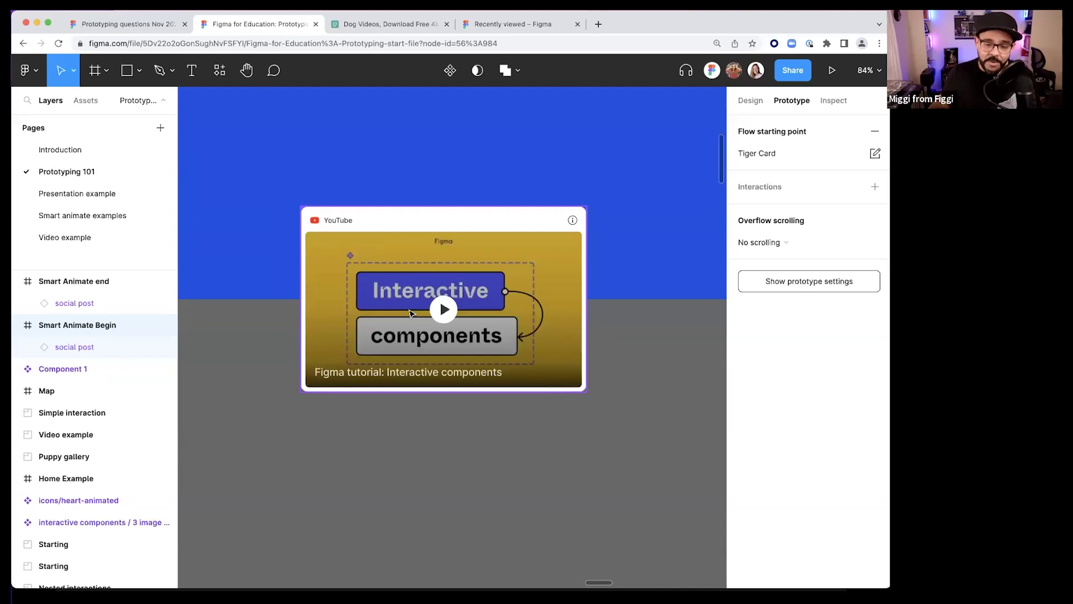
pyautogui.scroll(-5, 436, 294)
pyautogui.scroll(-15, 436, 295)
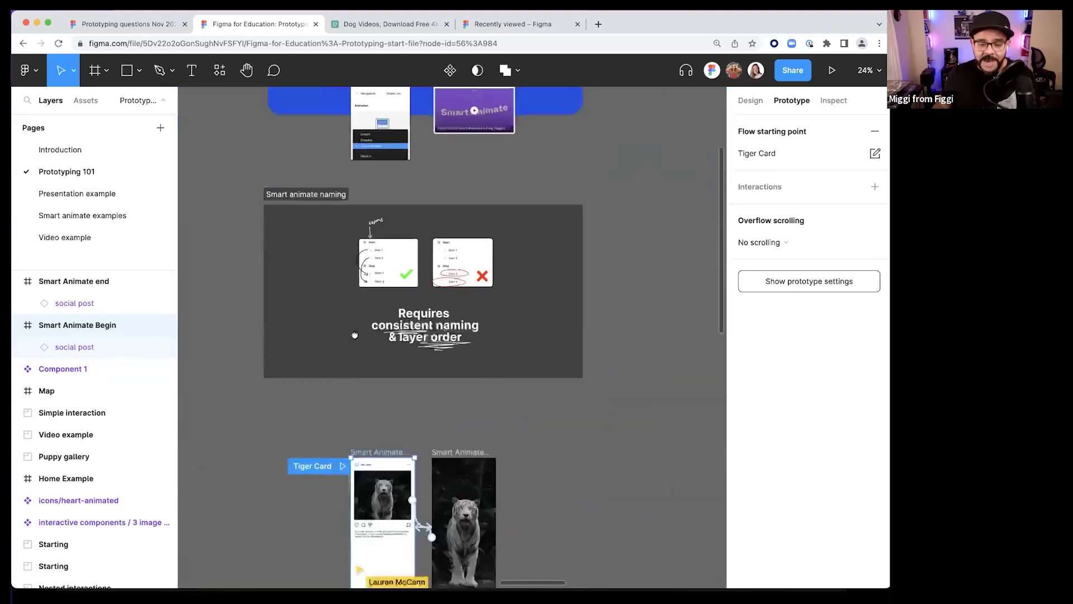
pyautogui.scroll(15, 313, 265)
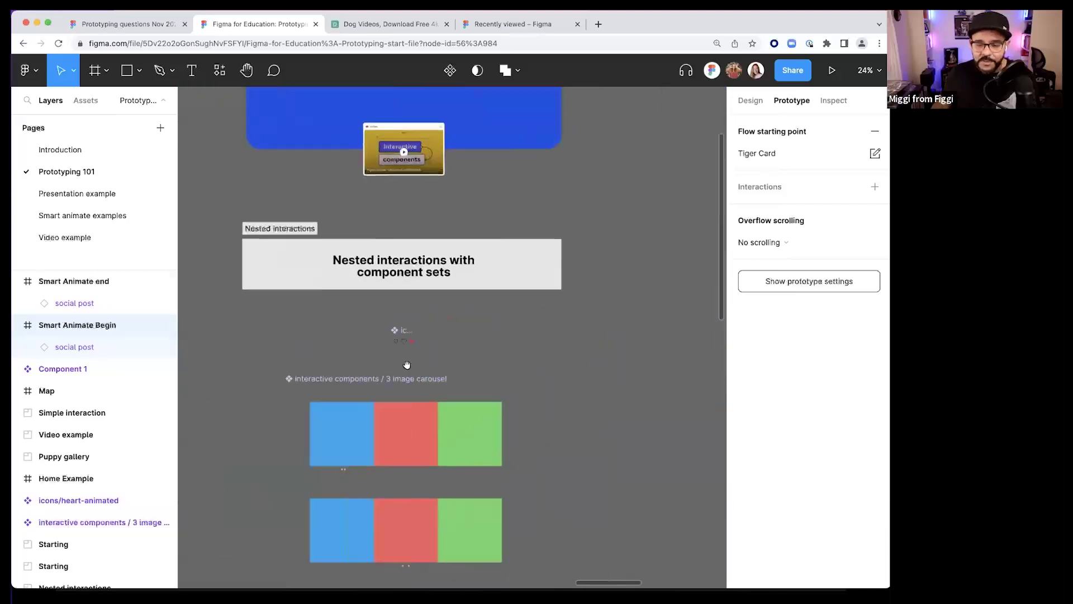
pyautogui.scroll(-10, 467, 276)
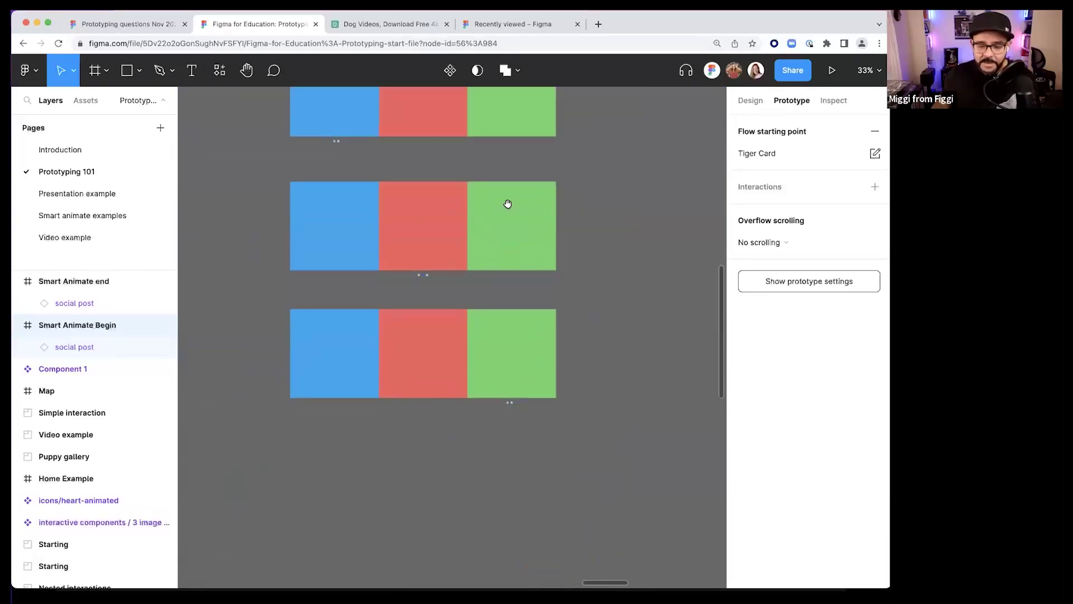
# - Move the 3 image carousel component set further down and shift the heart icon component set to the left, leaving room between them
pyautogui.moveTo(453, 435); pyautogui.dragTo(447, 455)
pyautogui.moveTo(309, 249); pyautogui.dragTo(304, 474)
pyautogui.click(421, 192)
pyautogui.moveTo(421, 193); pyautogui.dragTo(280, 170)
pyautogui.click(350, 283)
# - Draw a 706 × 706 frame in the gap between the heart icons and the 3 image carousel, and select it
pyautogui.scroll(1, 341, 280)
pyautogui.press('f')
pyautogui.moveTo(300, 234)
pyautogui.mouseDown()
pyautogui.moveTo(467, 374)
pyautogui.moveTo(467, 403)
pyautogui.mouseUp()
pyautogui.click(532, 369)
pyautogui.scroll(1, 391, 365)
pyautogui.click(391, 366)
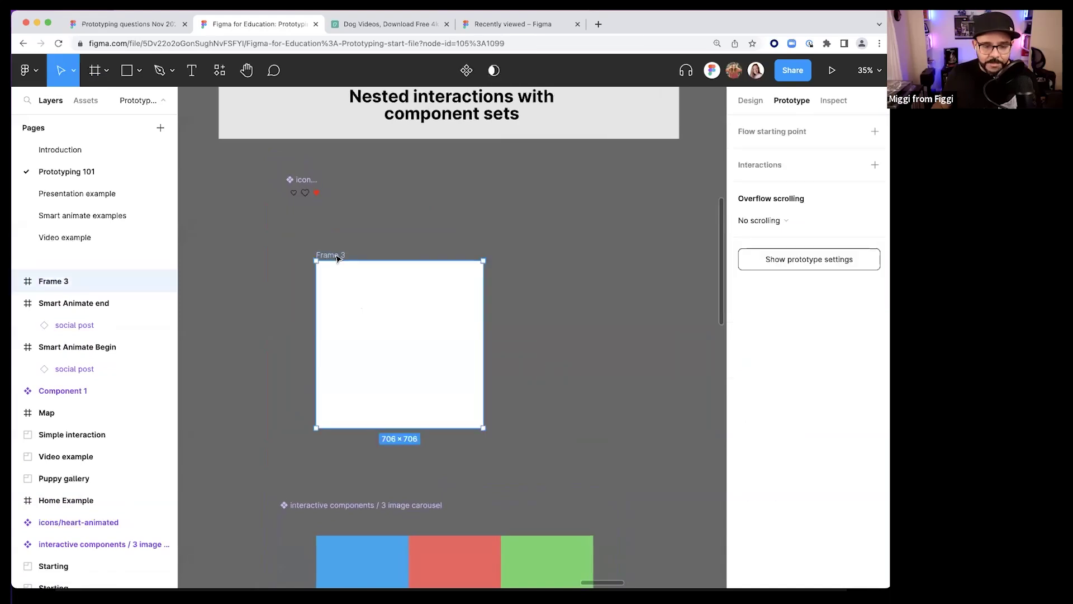
# - Move the new 706 × 706 frame up and to the right and place the social post component centred inside it
pyautogui.moveTo(334, 254); pyautogui.dragTo(360, 243)
pyautogui.moveTo(455, 279); pyautogui.dragTo(435, 278)
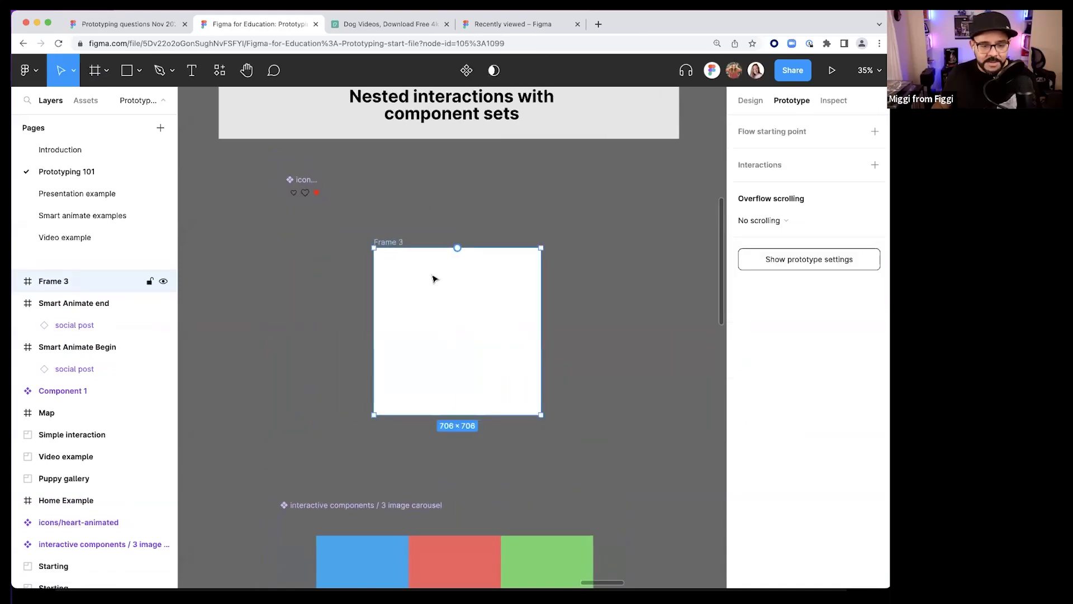
pyautogui.click(86, 100)
pyautogui.moveTo(133, 475); pyautogui.dragTo(455, 336)
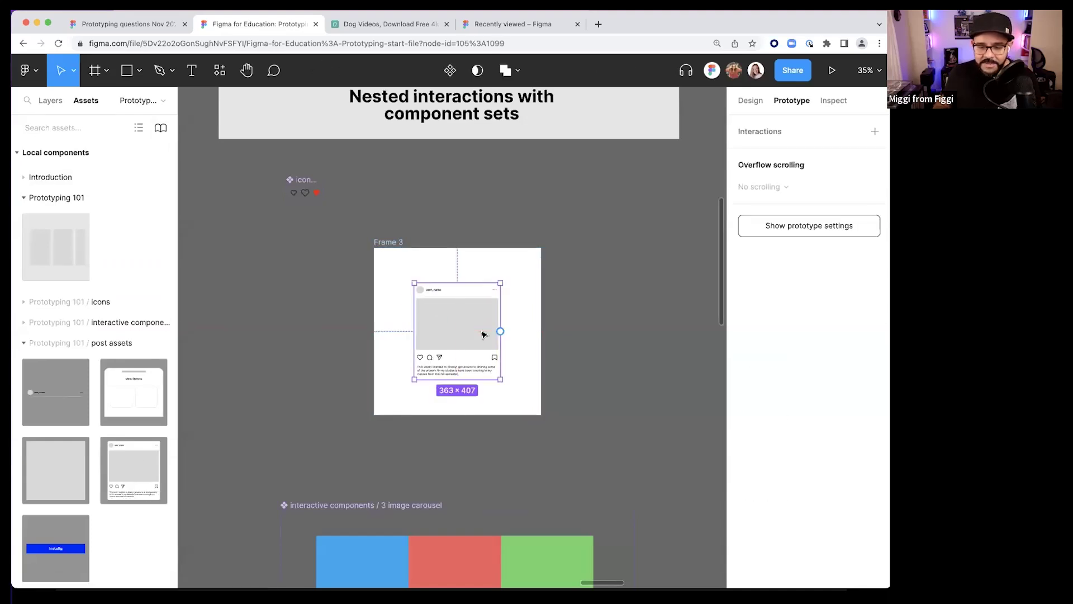
pyautogui.scroll(3, 492, 340)
pyautogui.click(340, 164)
pyautogui.click(309, 169)
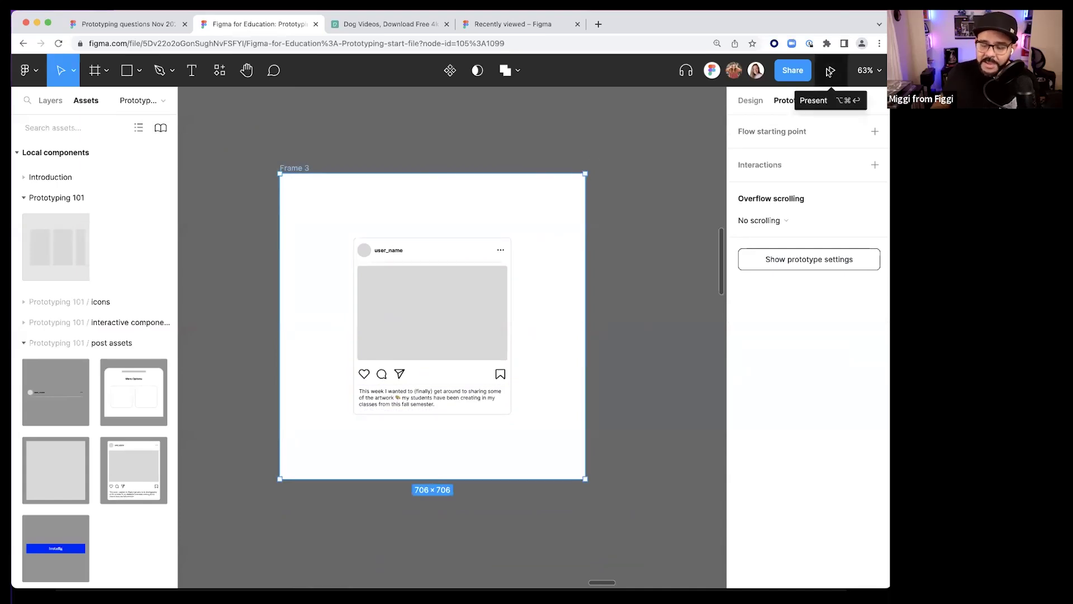
# - Try moving the social post toward the left edge of Frame 3
pyautogui.click(463, 280)
pyautogui.moveTo(462, 280); pyautogui.dragTo(411, 280)
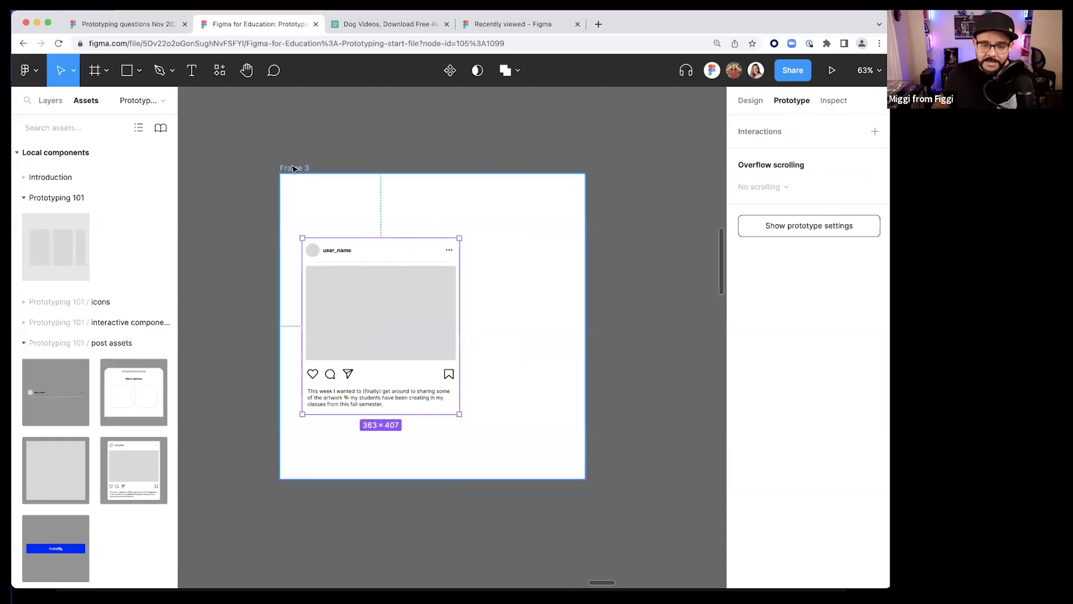
pyautogui.press('Escape')
pyautogui.click(750, 100)
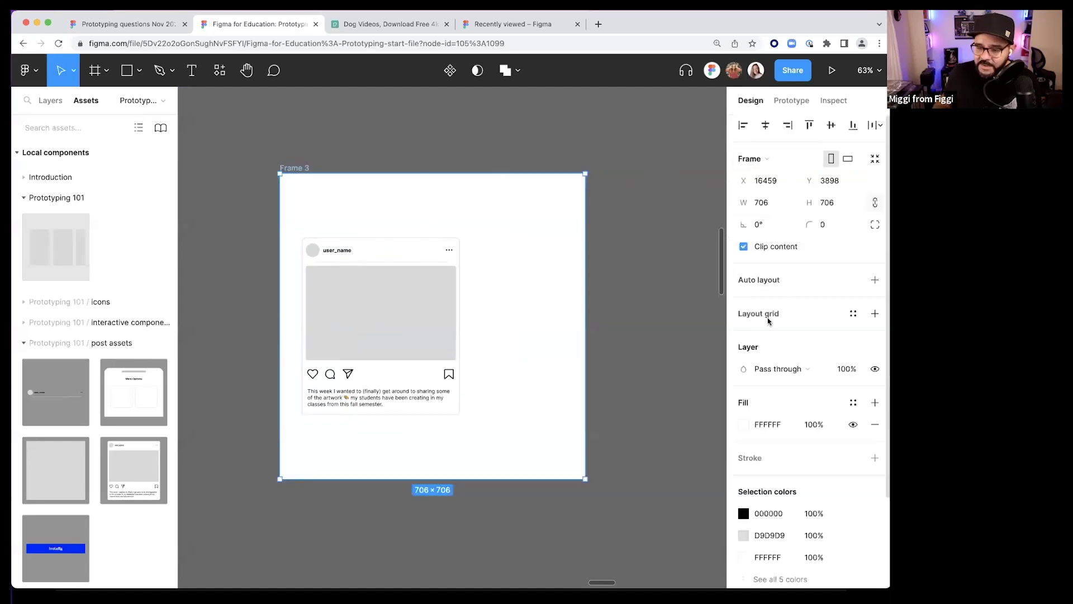
pyautogui.click(790, 99)
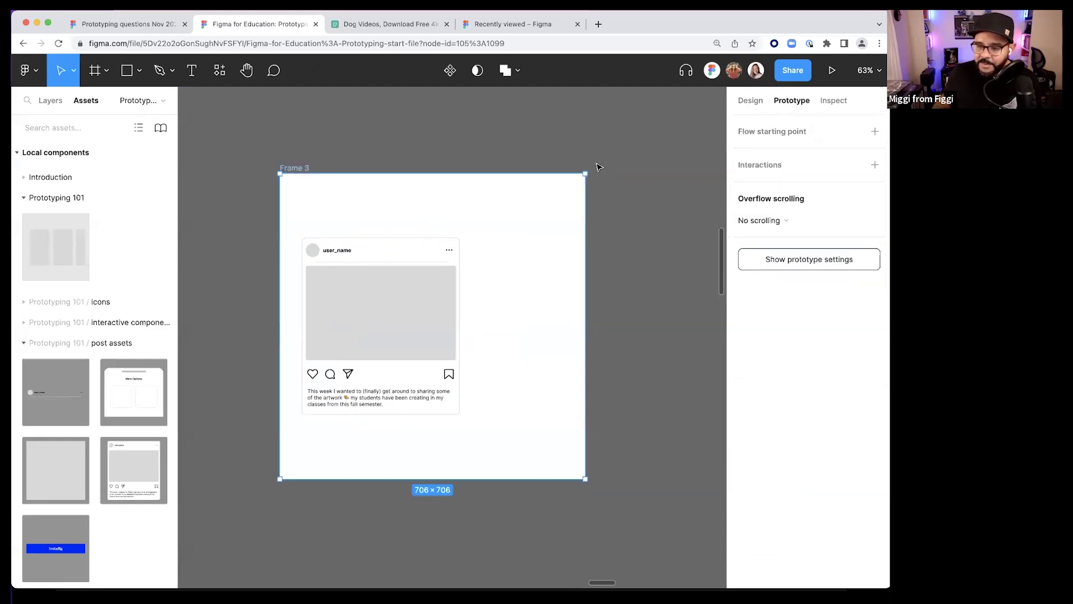
# - Set the prototype device to None and move the social post to the centre of Frame 3
pyautogui.click(614, 152)
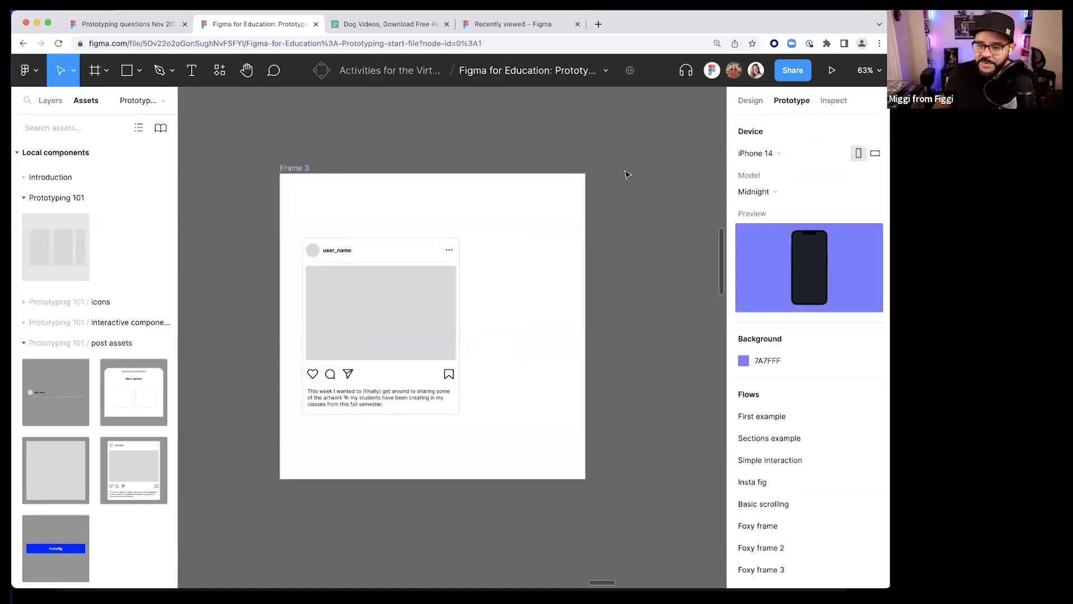
pyautogui.click(779, 154)
pyautogui.scroll(2, 780, 140)
pyautogui.click(781, 128)
pyautogui.moveTo(359, 306); pyautogui.dragTo(409, 304)
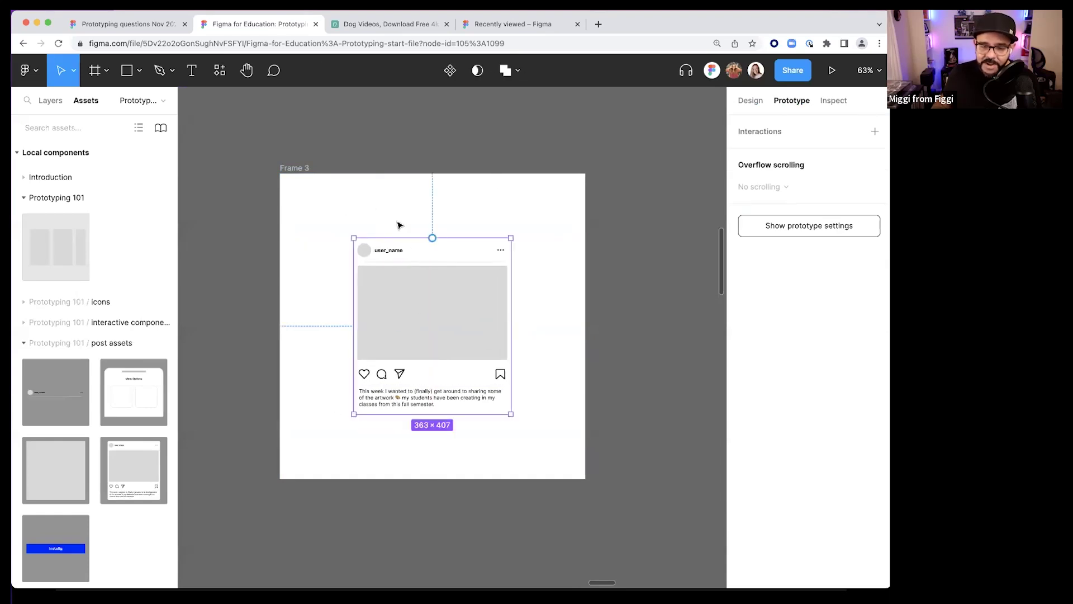
# - Present Frame 3, toggle the social post's heart on and off, and close the preview
pyautogui.click(419, 208)
pyautogui.hscroll(-3, 408, 193)
pyautogui.click(386, 169)
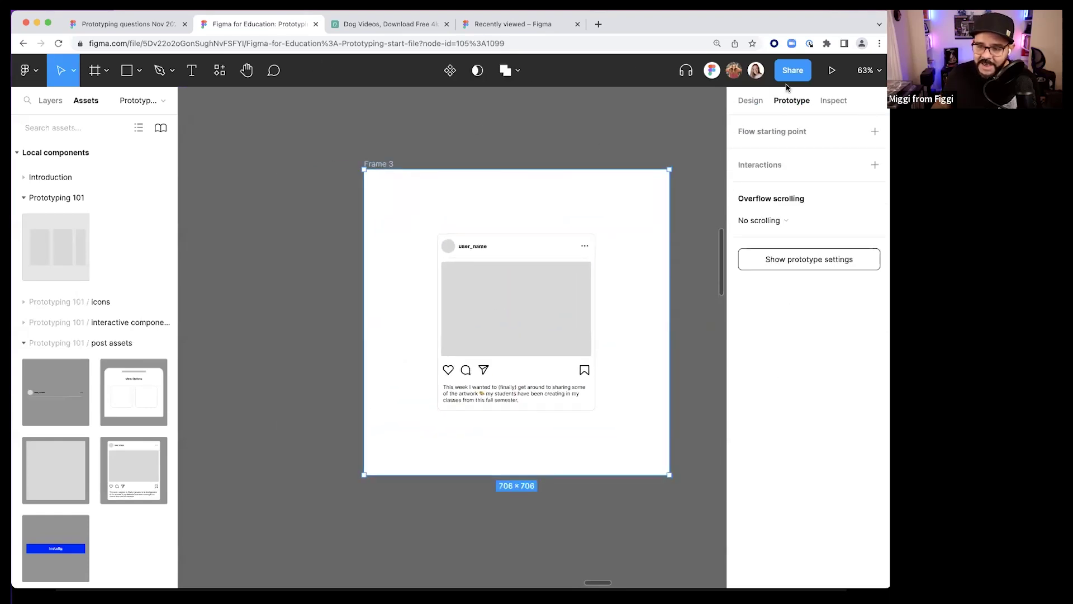
pyautogui.click(832, 70)
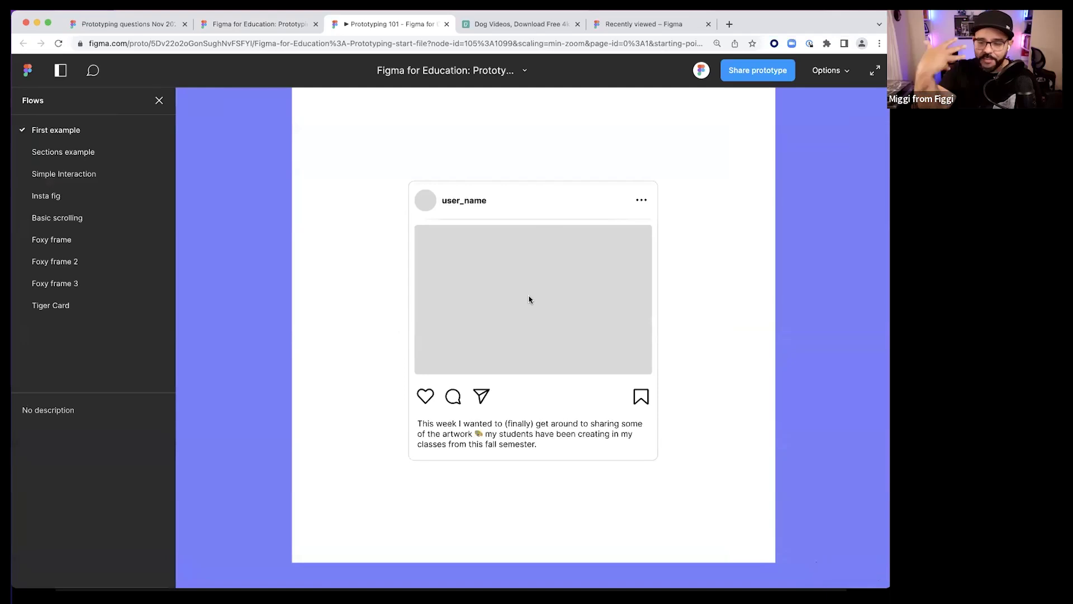
pyautogui.click(425, 397)
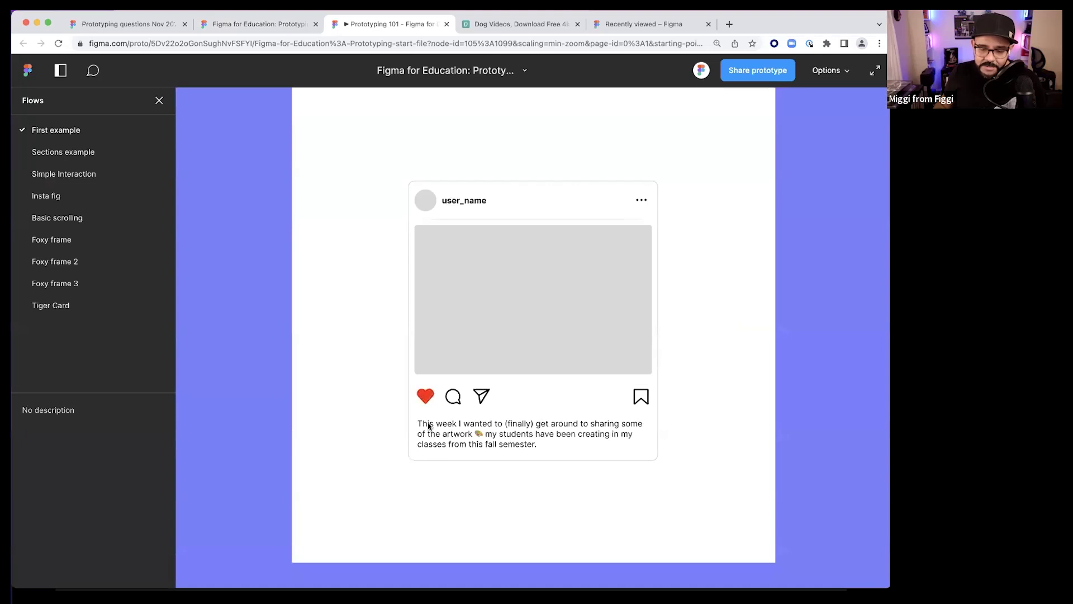
pyautogui.click(427, 401)
pyautogui.press('super+w')
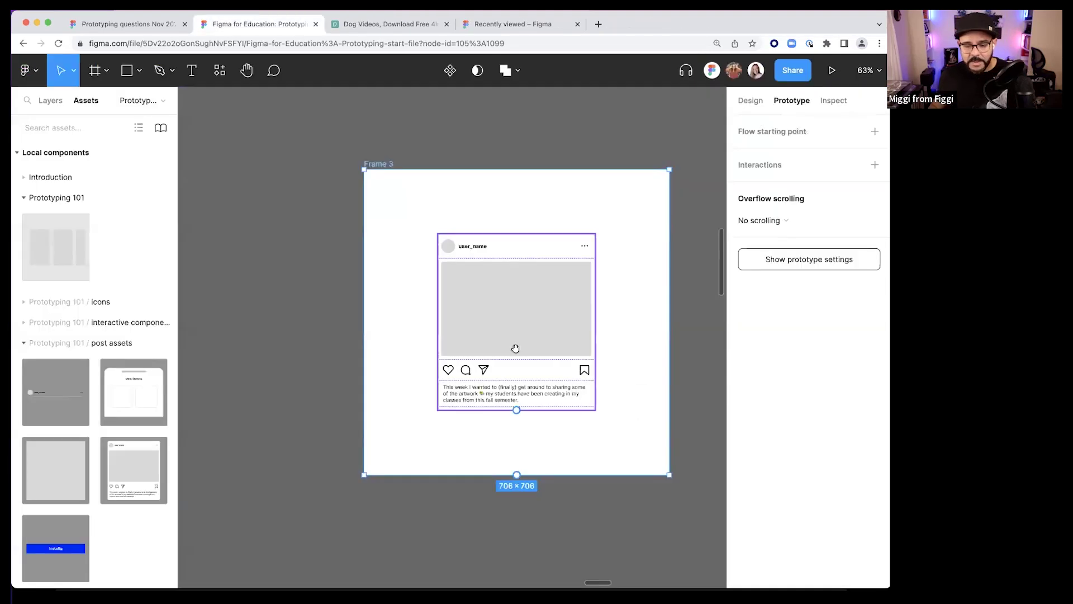
# - Move the icons/heart-animated component set to the right so it sits above Frame 3
pyautogui.scroll(2, 453, 217)
pyautogui.moveTo(232, 157); pyautogui.dragTo(469, 161)
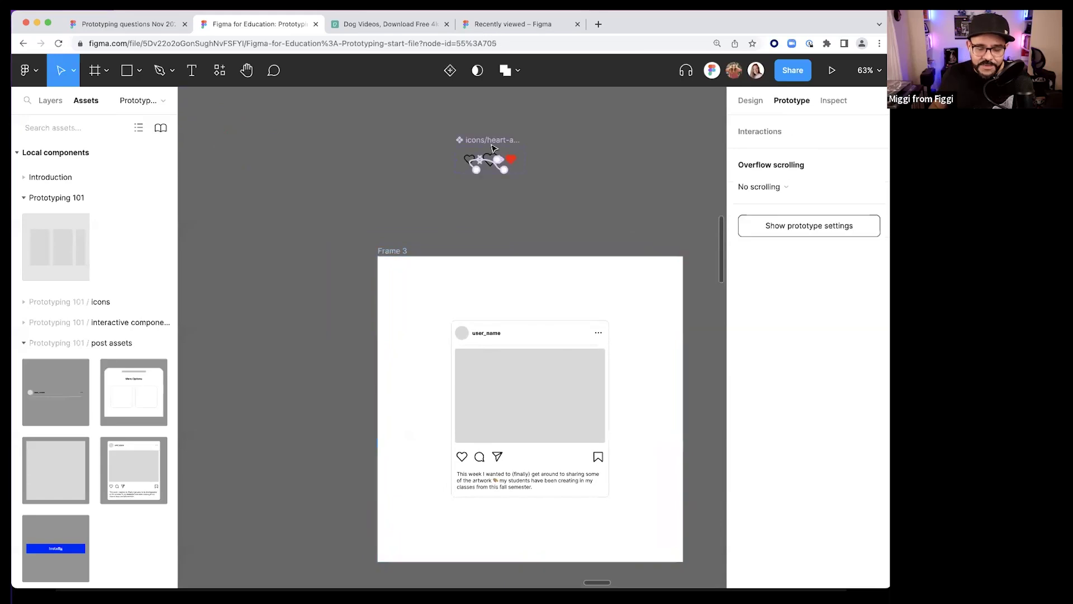
pyautogui.scroll(5, 470, 162)
# - Copy the start heart variant, paste an instance into Frame 3, and place it beside the social post's left edge
pyautogui.click(464, 147)
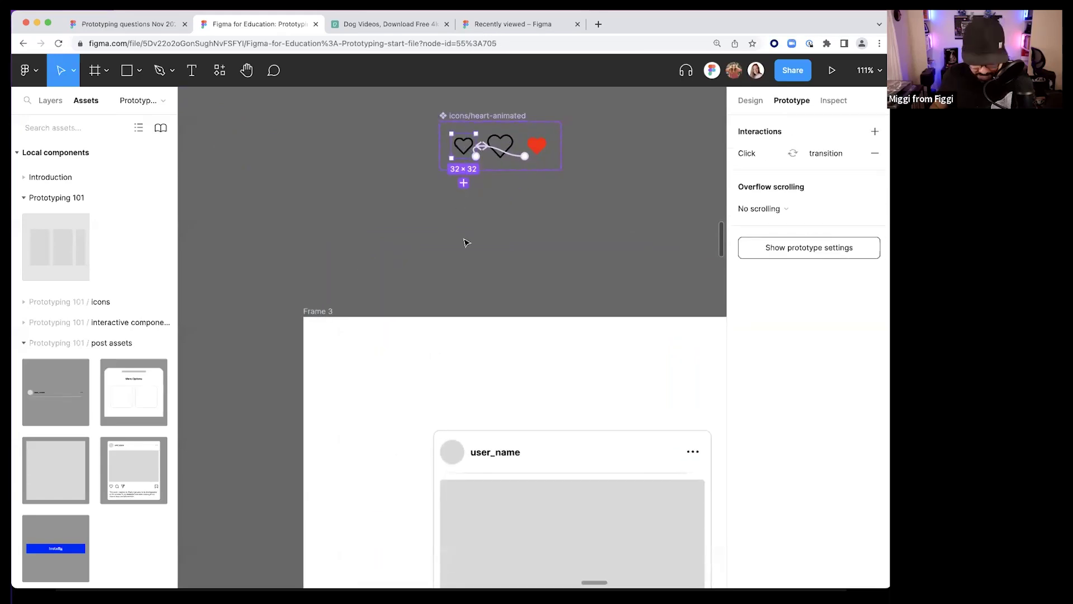
pyautogui.scroll(-3, 491, 295)
pyautogui.click(294, 163)
pyautogui.scroll(-2, 305, 160)
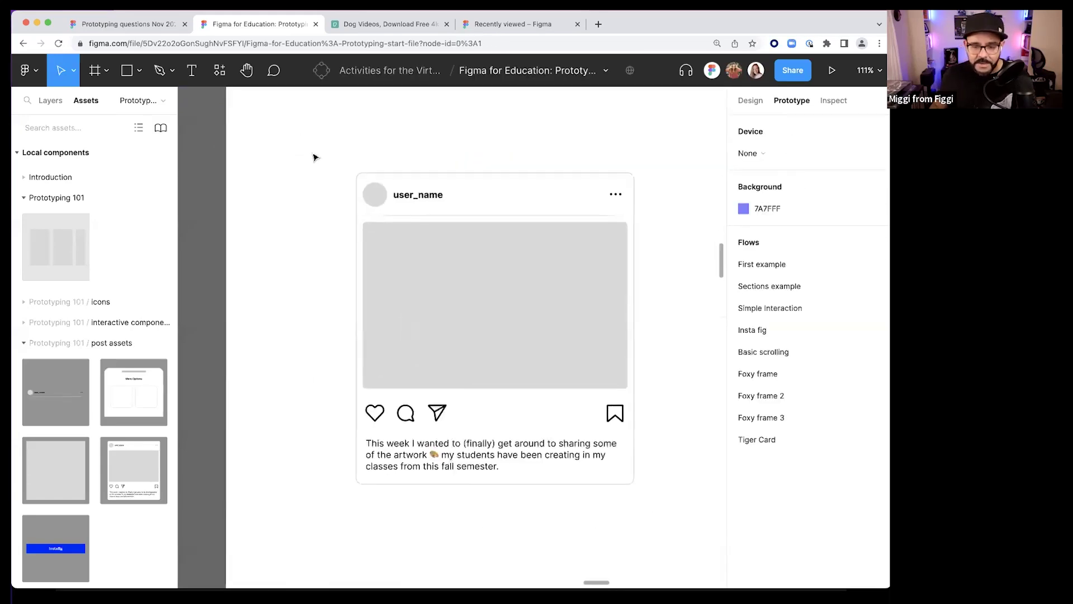
pyautogui.scroll(-2, 313, 158)
pyautogui.press('super+v')
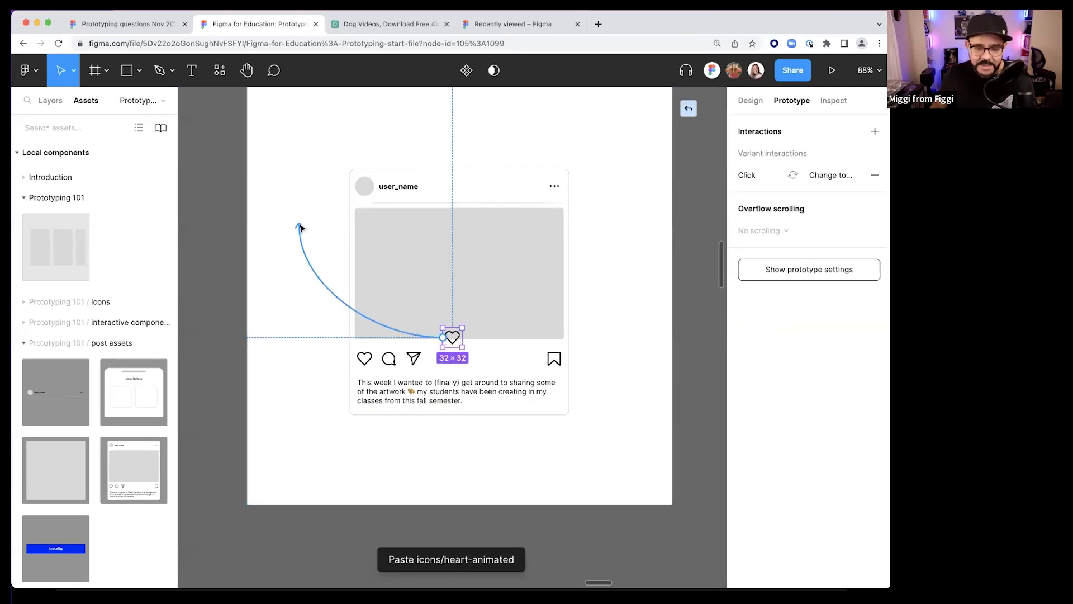
pyautogui.click(750, 106)
pyautogui.moveTo(452, 337); pyautogui.dragTo(296, 282)
# - Duplicate the heart instance into two vertical columns of five hearts beside the social post
pyautogui.press('super+d')
pyautogui.press('super+d')
pyautogui.press('super+d')
pyautogui.moveTo(285, 229); pyautogui.dragTo(303, 413)
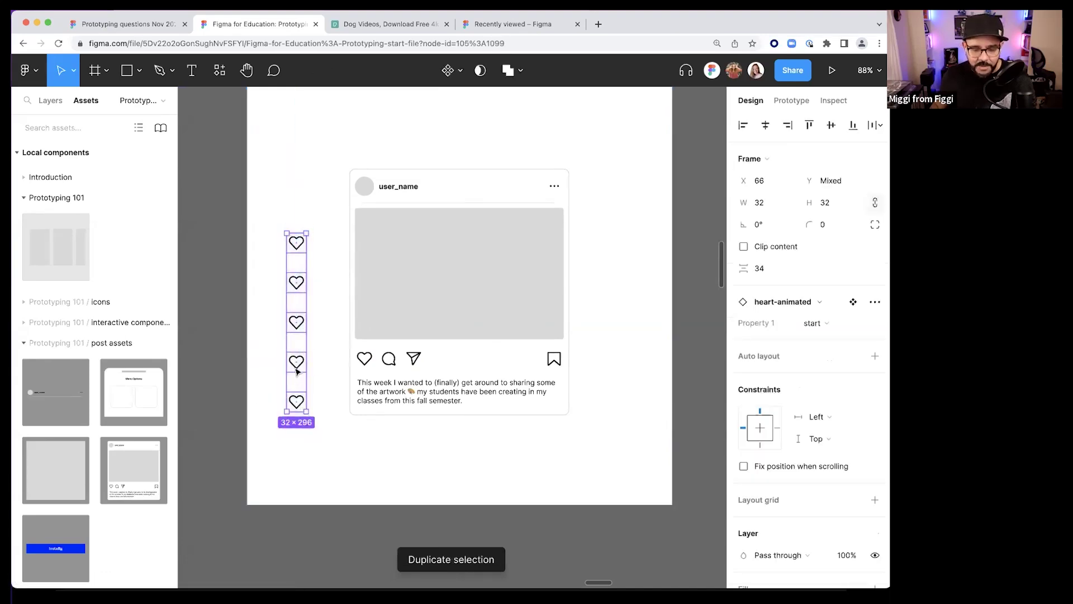
pyautogui.moveTo(296, 372); pyautogui.dragTo(323, 363)
pyautogui.click(263, 311)
# - Present Frame 3, toggle the ten duplicated hearts and the post's own heart individually, and close the preview
pyautogui.scroll(2, 359, 158)
pyautogui.hscroll(-2, 359, 158)
pyautogui.click(327, 119)
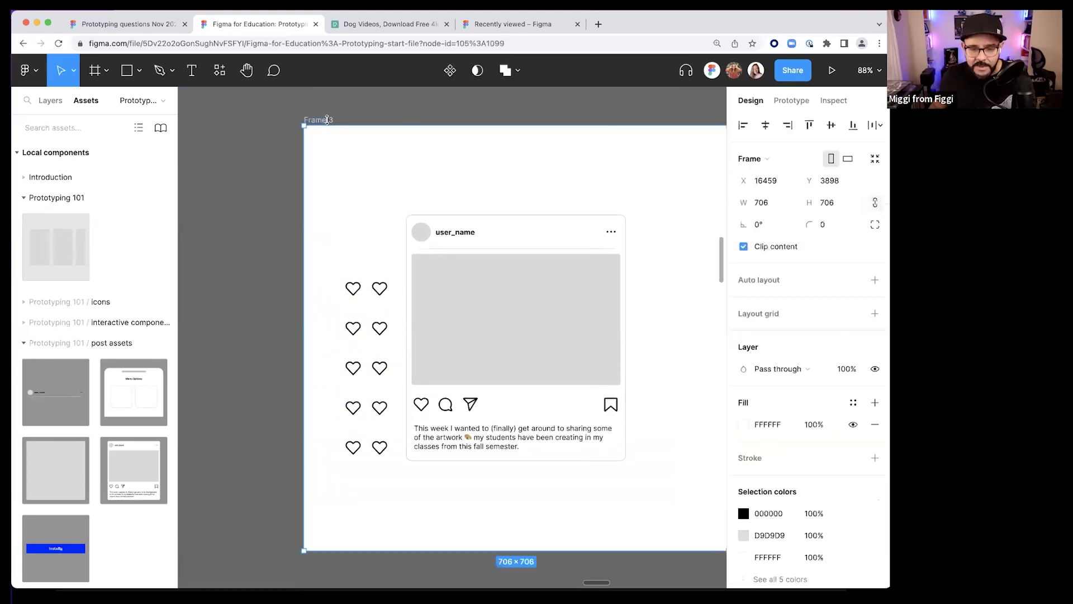
pyautogui.click(832, 70)
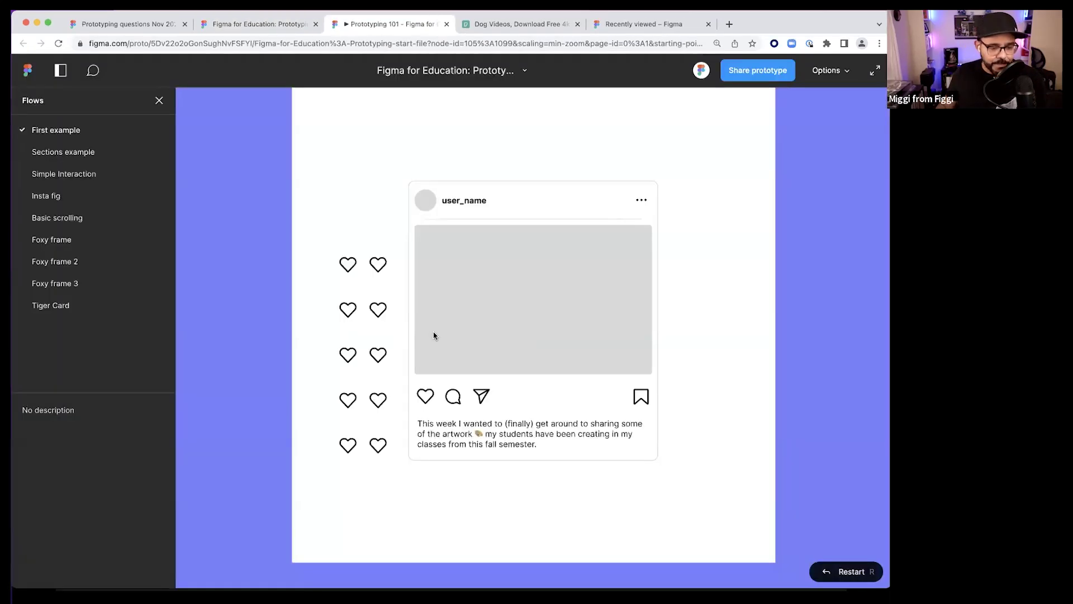
pyautogui.click(347, 354)
pyautogui.click(378, 355)
pyautogui.click(378, 309)
pyautogui.click(348, 309)
pyautogui.click(348, 264)
pyautogui.click(378, 264)
pyautogui.click(377, 399)
pyautogui.click(348, 400)
pyautogui.click(348, 445)
pyautogui.click(378, 444)
pyautogui.click(378, 401)
pyautogui.click(352, 354)
pyautogui.click(378, 355)
pyautogui.click(371, 312)
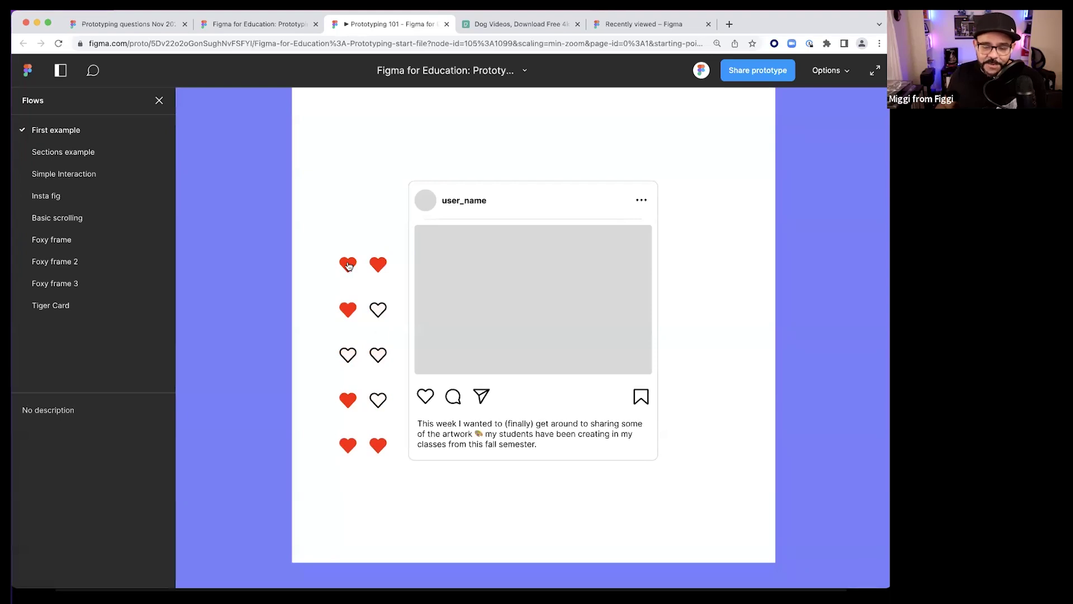
pyautogui.click(349, 311)
pyautogui.click(377, 264)
pyautogui.click(350, 401)
pyautogui.click(376, 443)
pyautogui.click(350, 444)
pyautogui.click(355, 358)
pyautogui.click(377, 312)
pyautogui.click(351, 270)
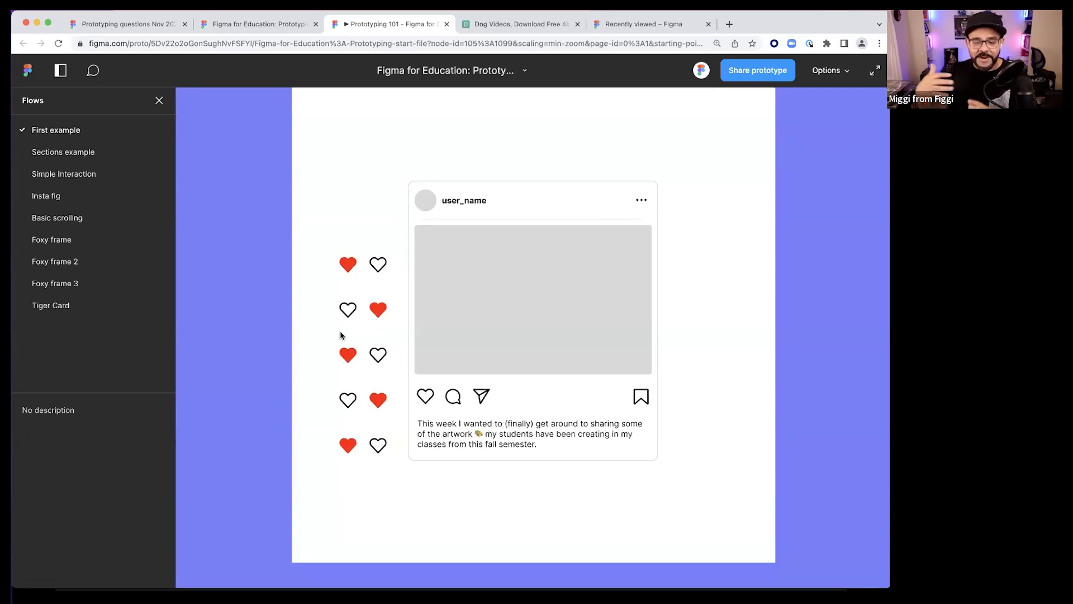
pyautogui.click(356, 308)
pyautogui.click(376, 266)
pyautogui.click(378, 357)
pyautogui.click(426, 397)
pyautogui.click(355, 399)
pyautogui.click(378, 444)
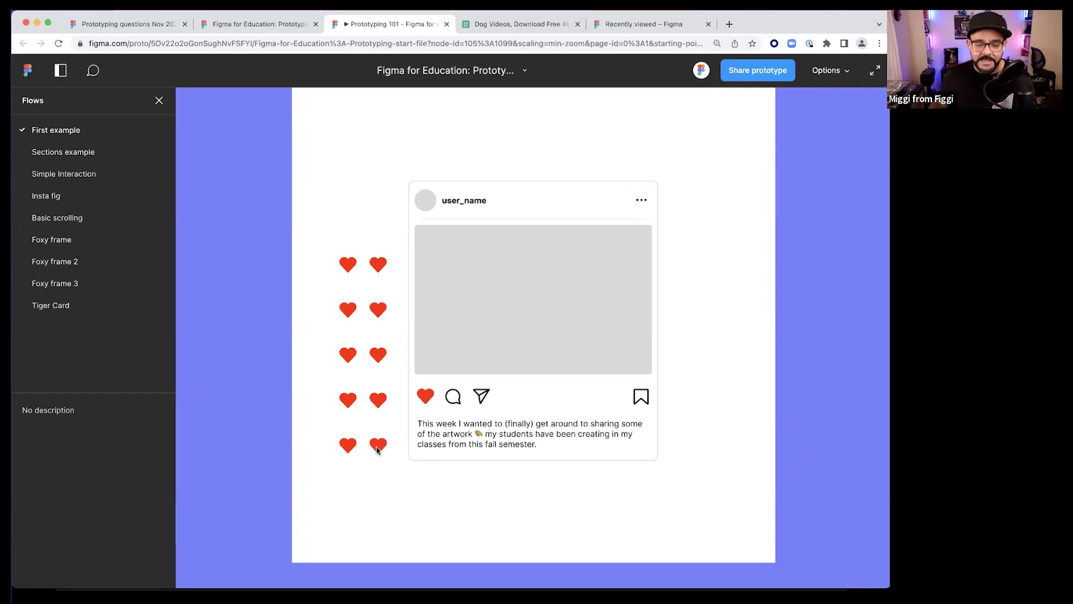
pyautogui.press('super+w')
# - Delete all ten duplicated heart instances beside the social post
pyautogui.moveTo(338, 266); pyautogui.dragTo(396, 470)
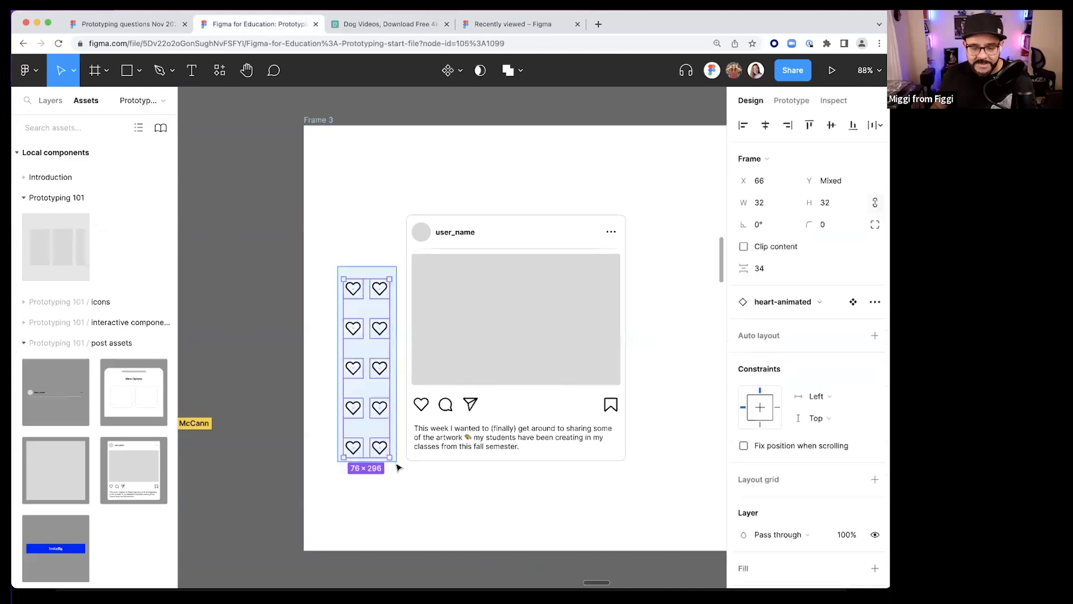
pyautogui.press('Delete')
# - Show the prototype connections of the icons/heart-animated component set and move the set up and to the left
pyautogui.scroll(10, 395, 412)
pyautogui.click(394, 240)
pyautogui.scroll(5, 394, 238)
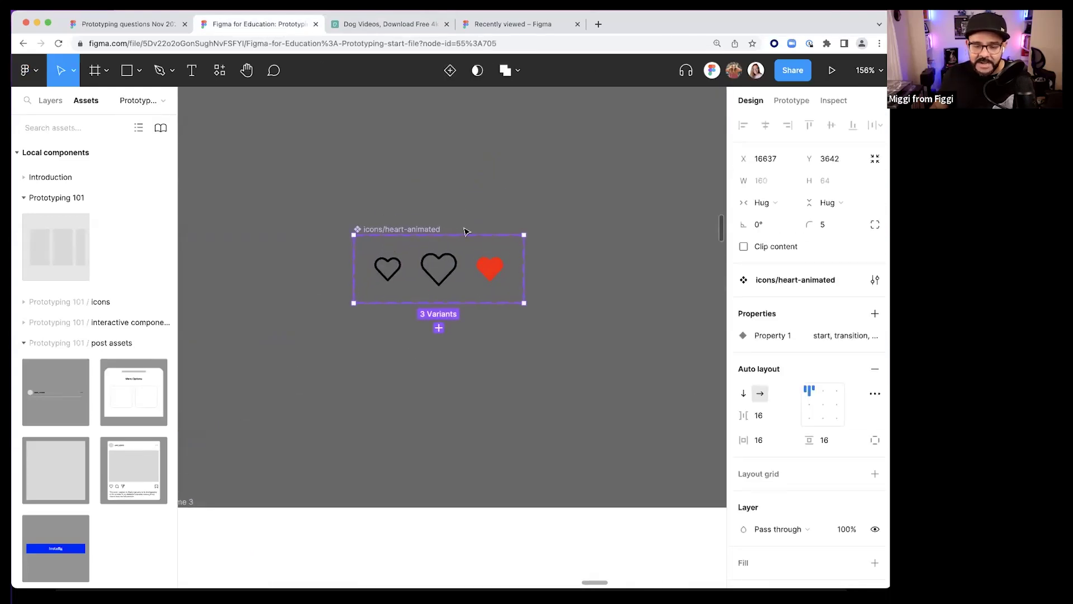
pyautogui.click(791, 100)
pyautogui.scroll(5, 419, 273)
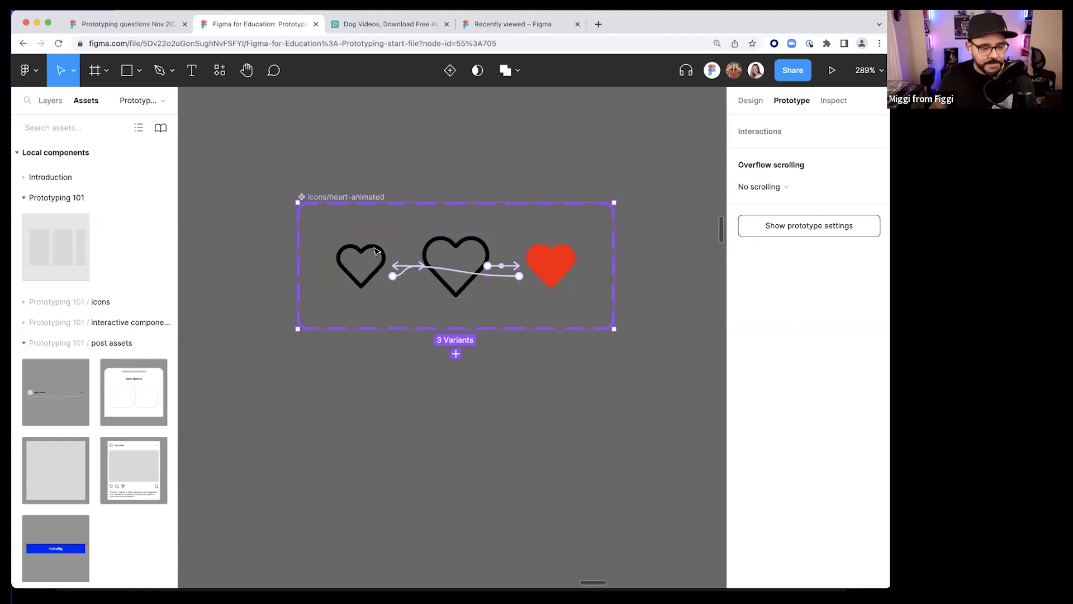
pyautogui.scroll(-5, 415, 251)
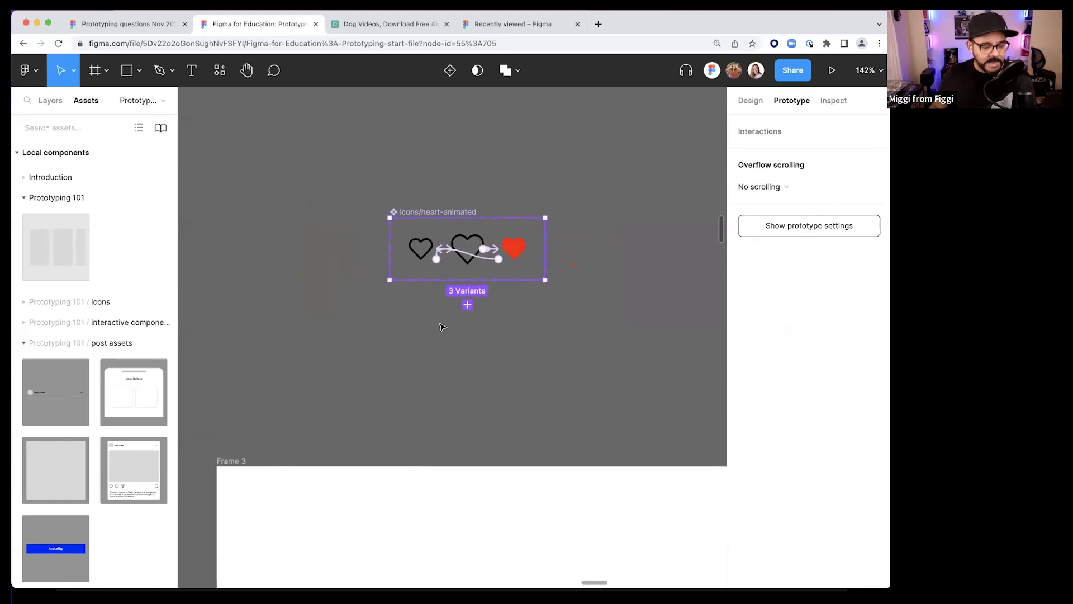
pyautogui.moveTo(437, 212); pyautogui.dragTo(270, 143)
pyautogui.moveTo(330, 257)
pyautogui.mouseDown()
pyautogui.moveTo(361, 262)
pyautogui.moveTo(330, 261)
pyautogui.mouseUp()
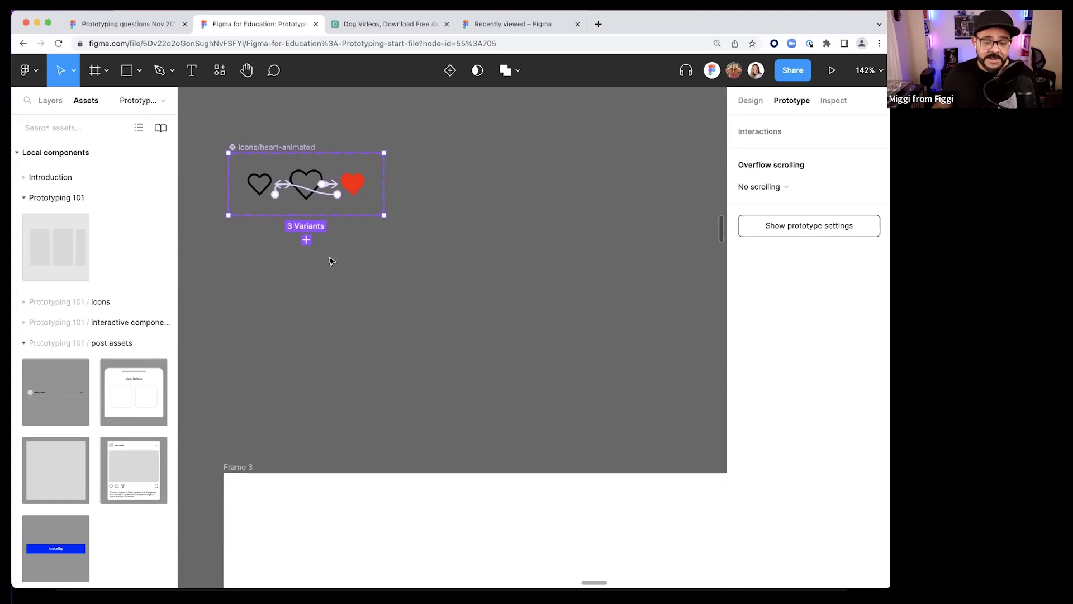
# - Draw a frame about 37 × 37 beside the heart component set and add a circle about 28 × 28 centred in it
pyautogui.scroll(3, 335, 258)
pyautogui.scroll(-3, 334, 259)
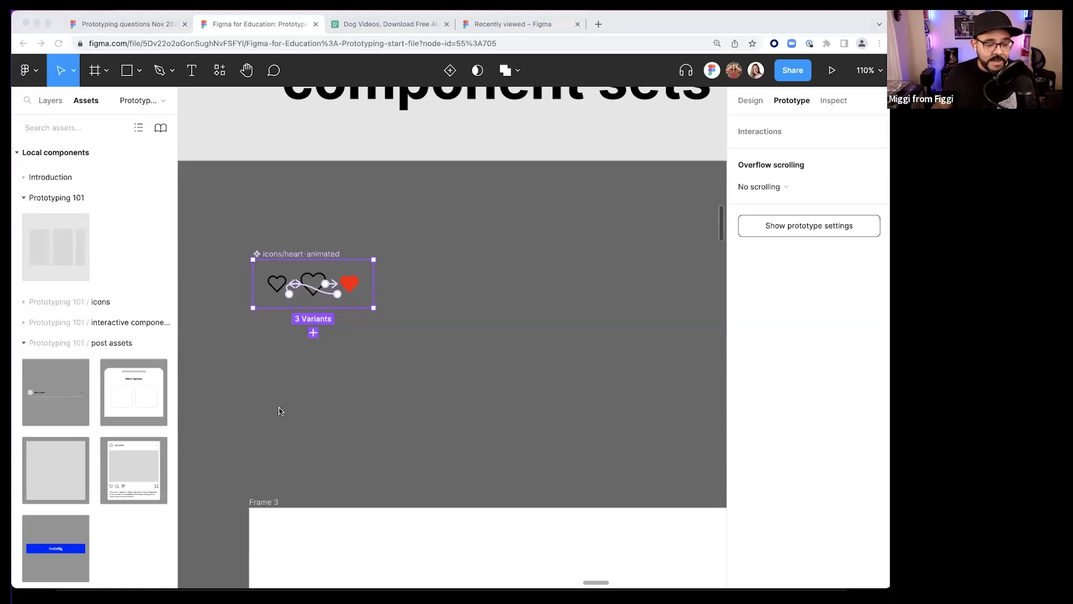
pyautogui.scroll(-2, 314, 367)
pyautogui.hscroll(2, 314, 367)
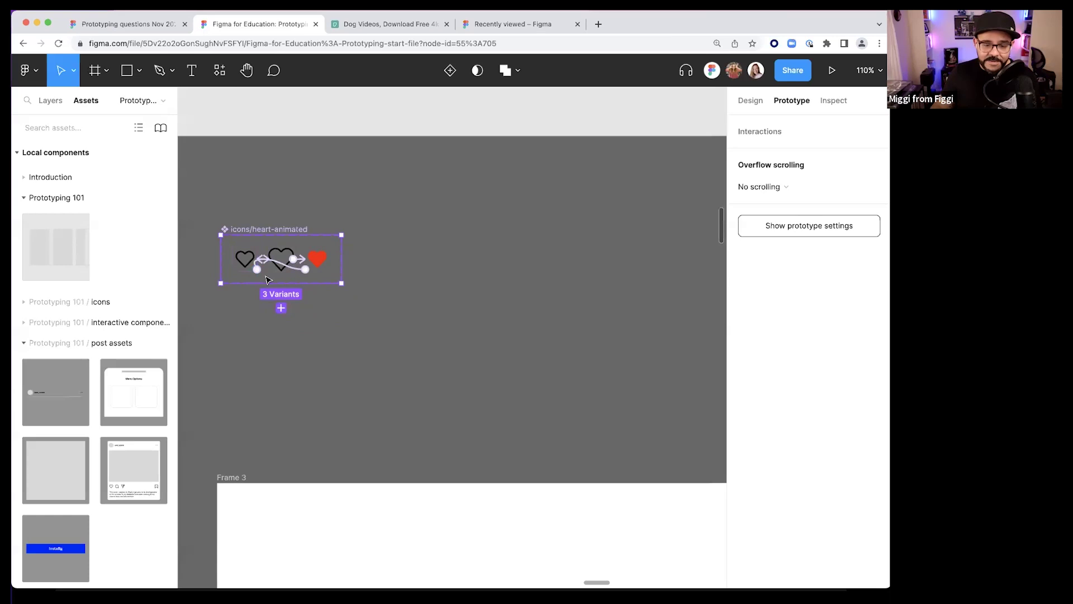
pyautogui.press('f')
pyautogui.moveTo(444, 287); pyautogui.dragTo(469, 310)
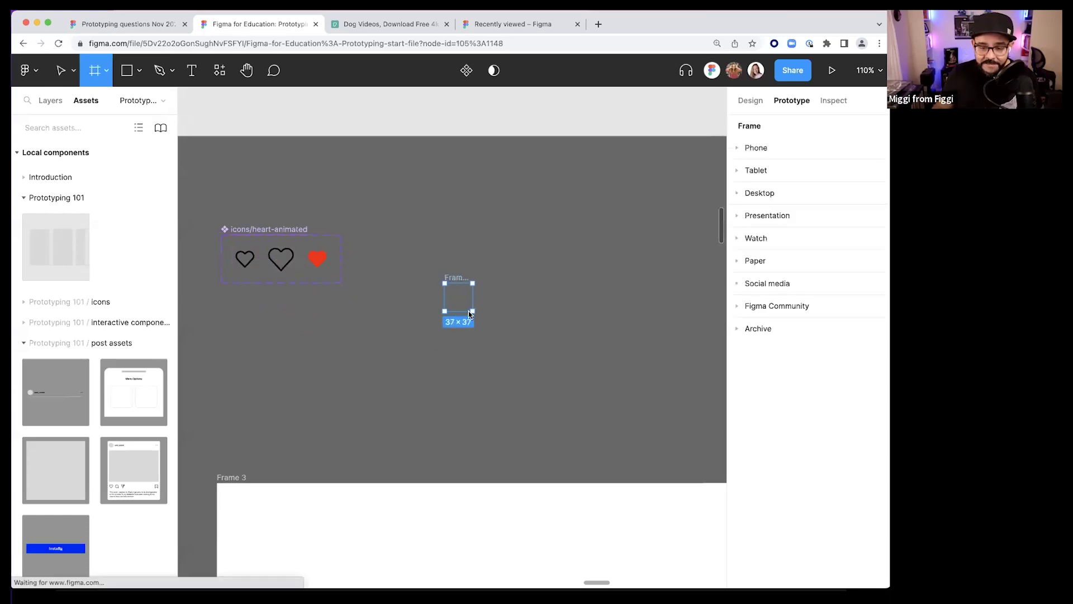
pyautogui.scroll(5, 469, 310)
pyautogui.press('o')
pyautogui.moveTo(410, 261); pyautogui.dragTo(451, 304)
pyautogui.click(434, 289)
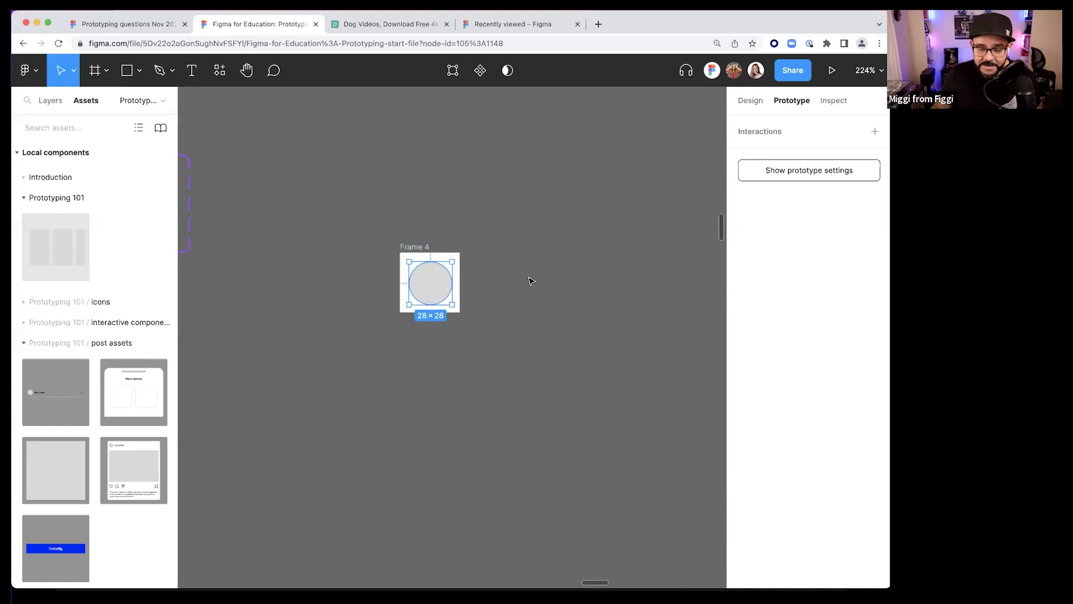
# - Rename the circle layer "dot" and its parent frame "Dot start"
pyautogui.click(50, 100)
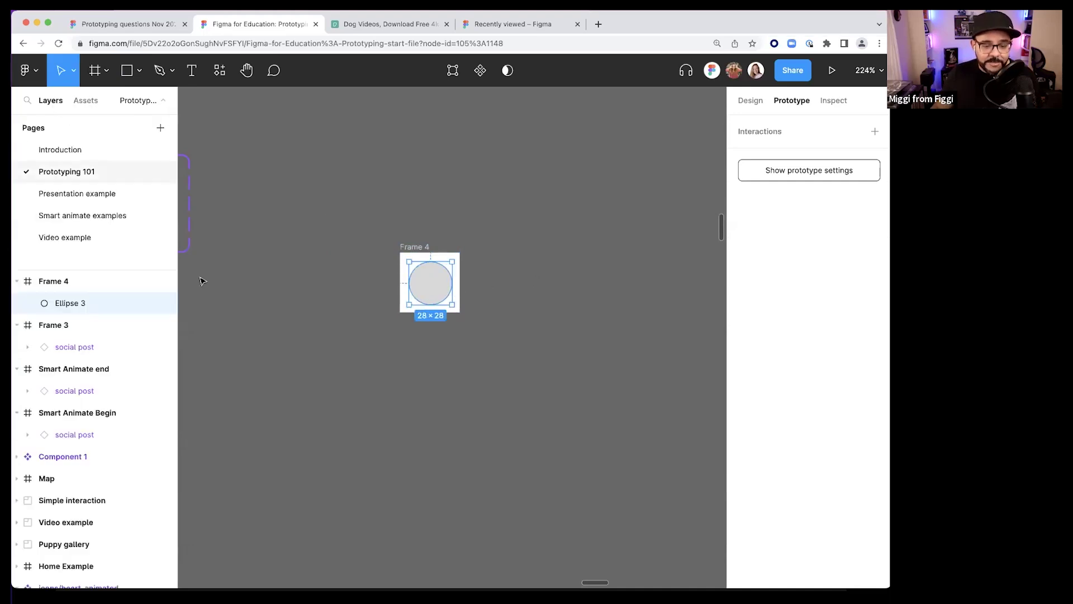
pyautogui.doubleClick(78, 304)
pyautogui.write('dot')
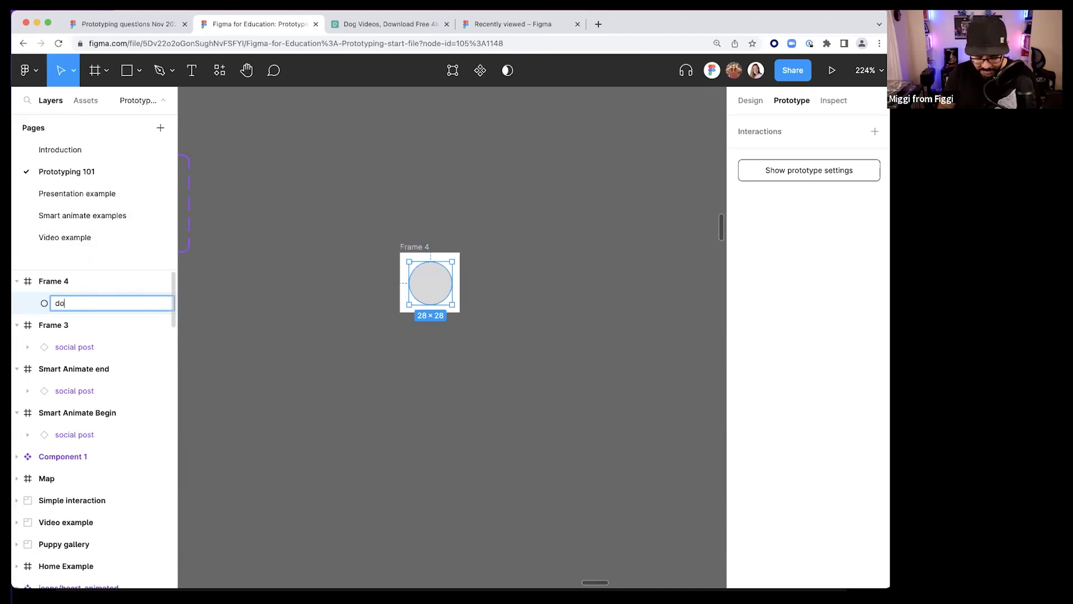
pyautogui.press('Return')
pyautogui.click(321, 278)
pyautogui.doubleClick(414, 247)
pyautogui.write('Dot start')
pyautogui.press('Return')
# - Duplicate the Dot start frame to its right and select the circle inside the copy
pyautogui.click(364, 248)
pyautogui.moveTo(415, 246); pyautogui.dragTo(506, 247)
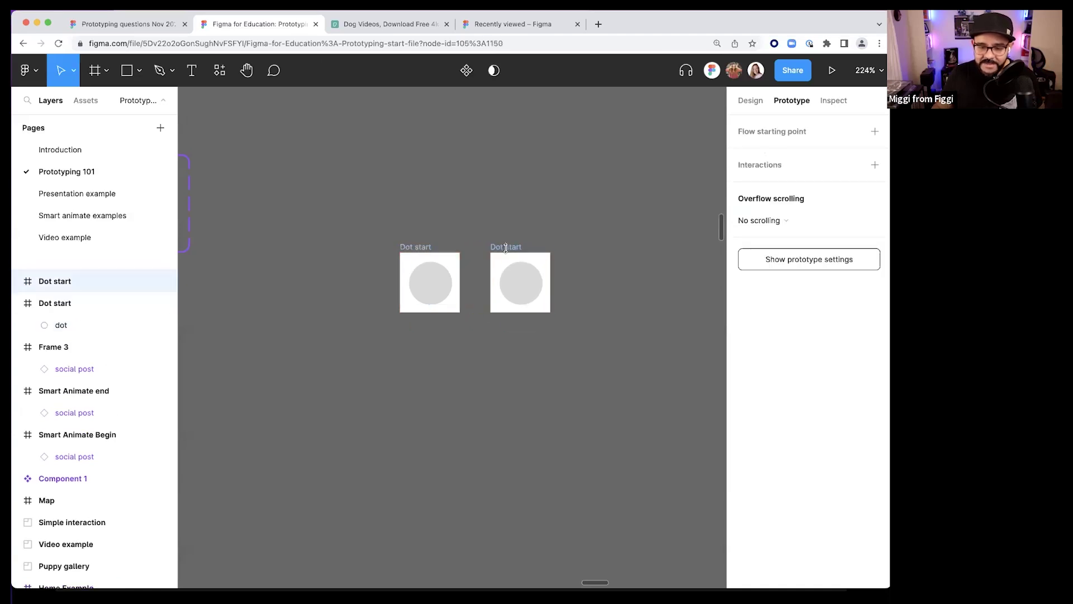
pyautogui.click(520, 288)
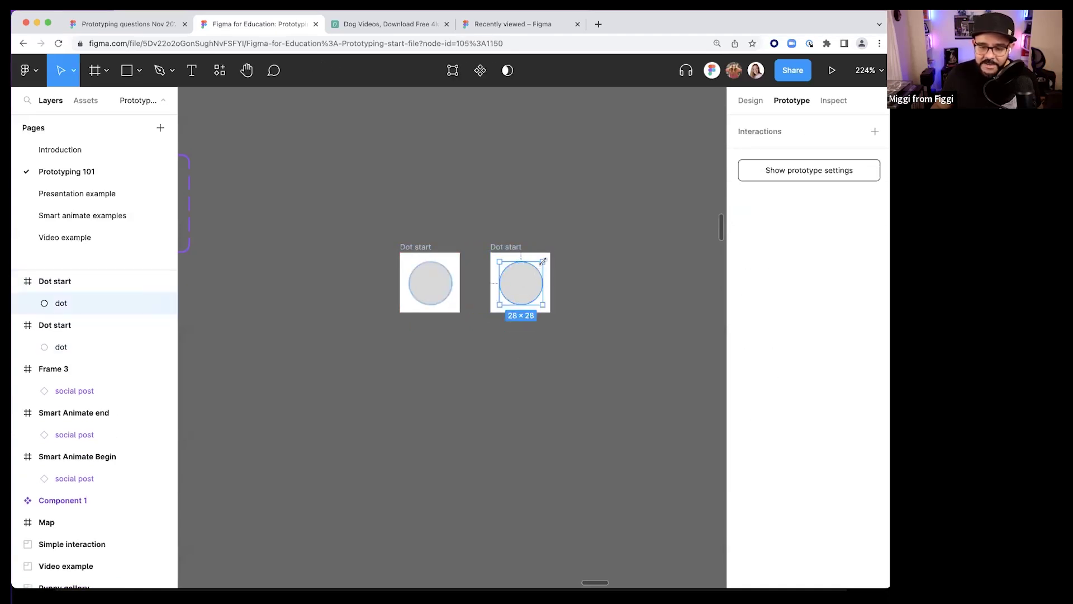
# - Shrink the circle in the Dot start frame to a small dot, keeping it centred
pyautogui.click(431, 280)
pyautogui.moveTo(452, 261); pyautogui.dragTo(438, 274)
pyautogui.click(457, 321)
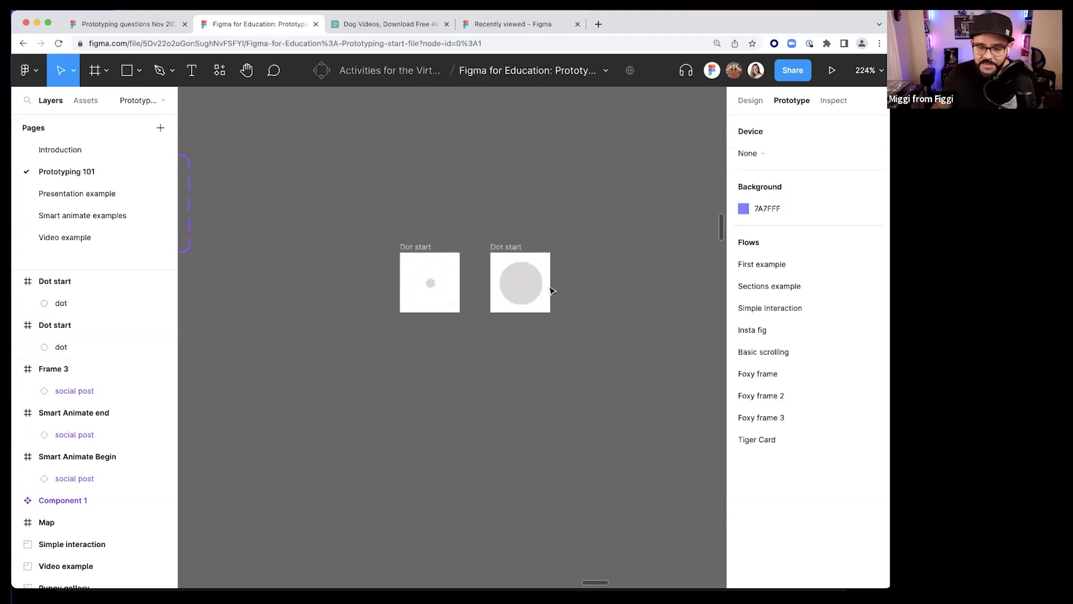
# - Rename the duplicated frame with the large circle "Dot end"
pyautogui.click(541, 302)
pyautogui.doubleClick(515, 246)
pyautogui.doubleClick(514, 247)
pyautogui.write('end')
pyautogui.press('Return')
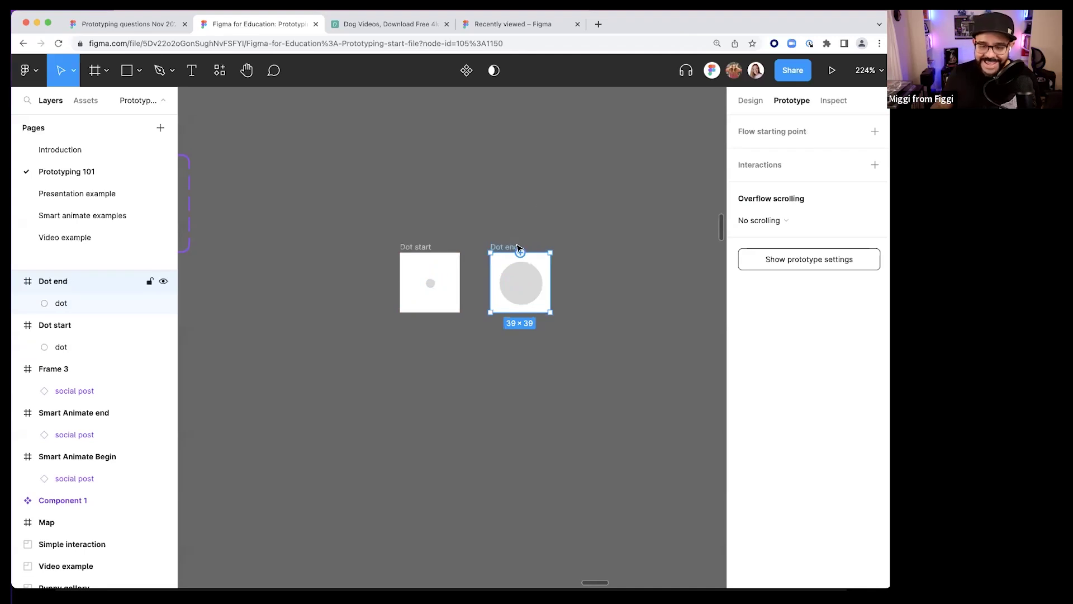
pyautogui.press('Escape')
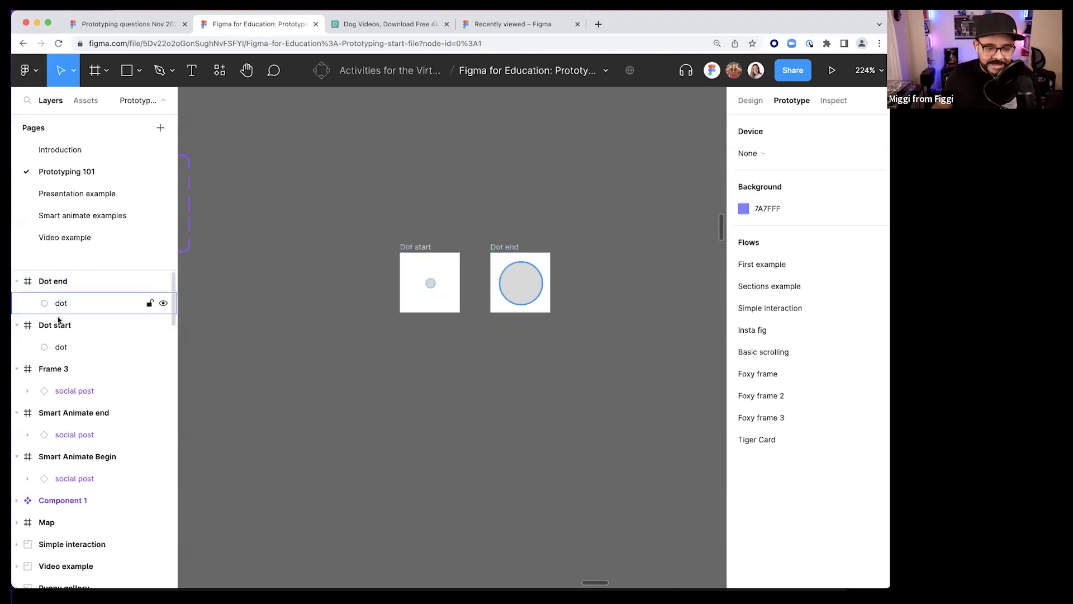
# - Combine the Dot start and Dot end frames into a component set and name the set "dot"
pyautogui.moveTo(352, 224); pyautogui.dragTo(580, 355)
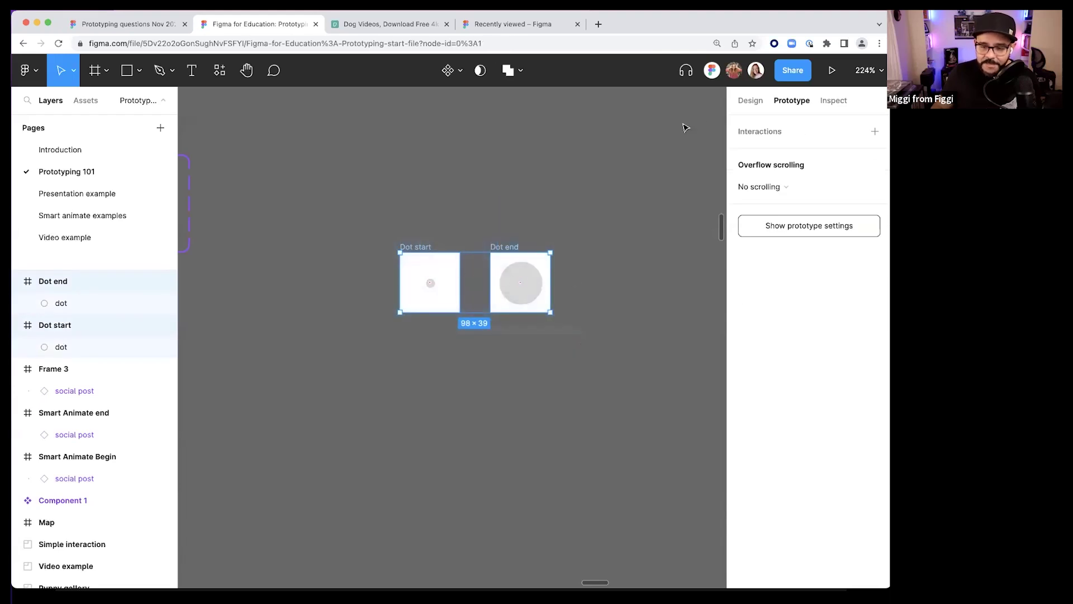
pyautogui.click(460, 71)
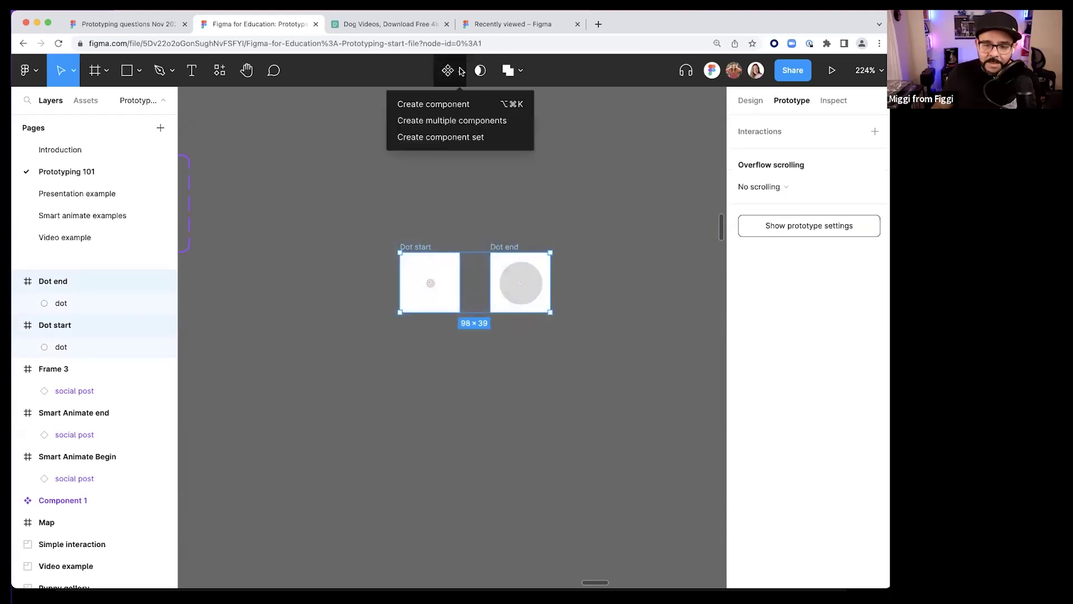
pyautogui.click(450, 141)
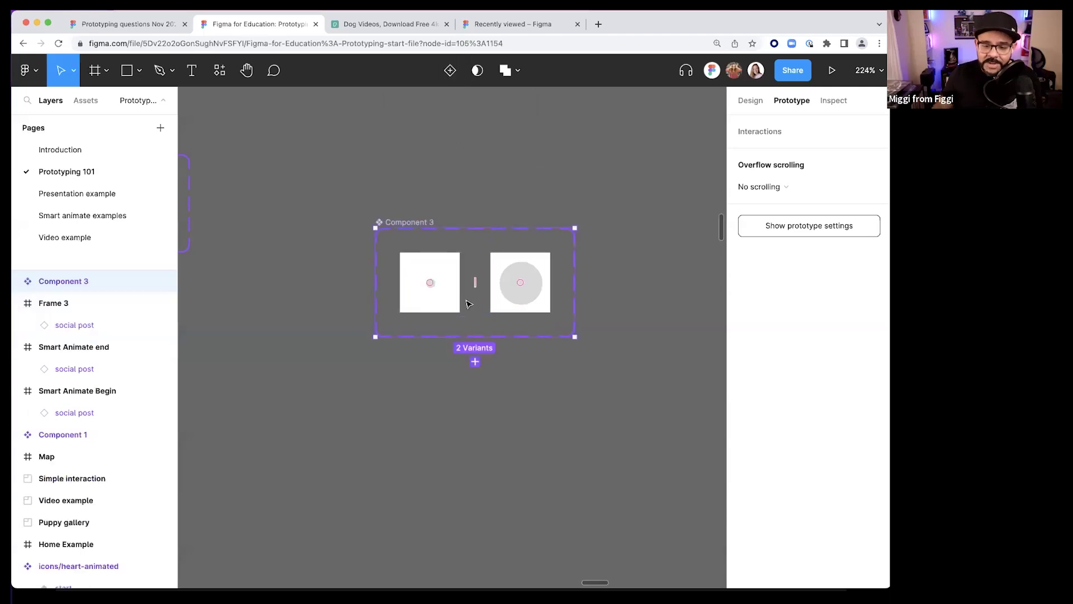
pyautogui.doubleClick(413, 219)
pyautogui.write('d')
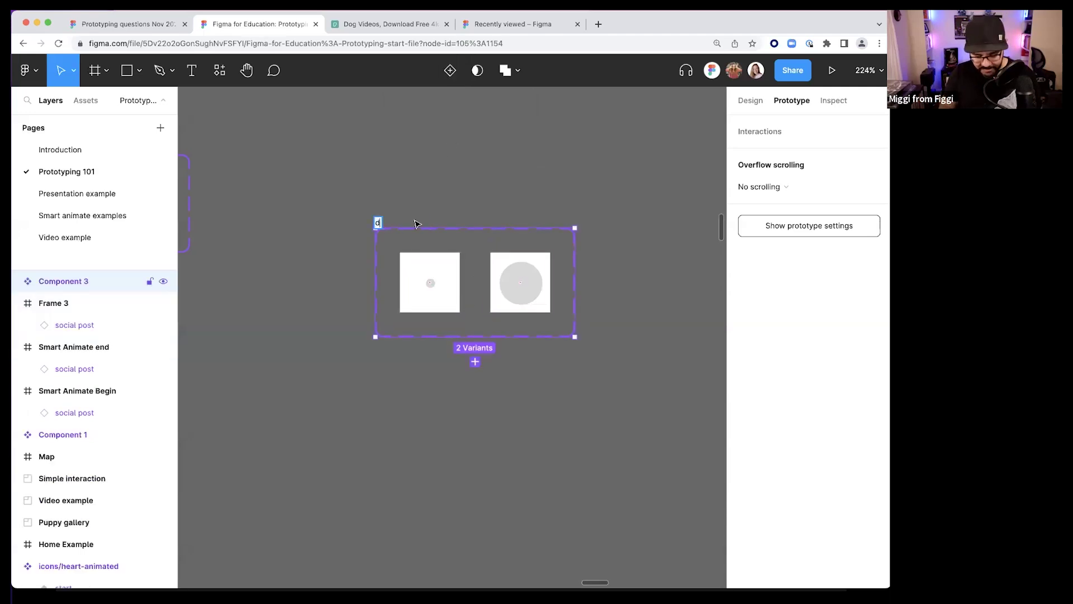
pyautogui.write('ot')
pyautogui.press('Return')
pyautogui.click(541, 166)
# - Remove the white background fill from both variants of the dot component set
pyautogui.hscroll(1, 503, 190)
pyautogui.scroll(-1, 503, 190)
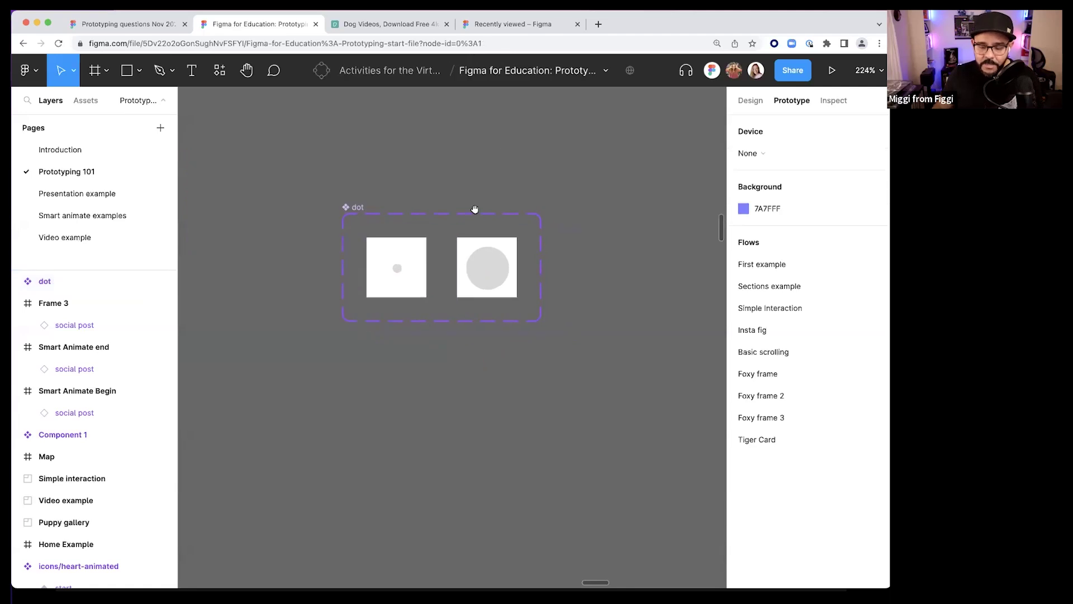
pyautogui.click(425, 245)
pyautogui.keyDown('shift'); pyautogui.click(491, 251); pyautogui.keyUp('shift')
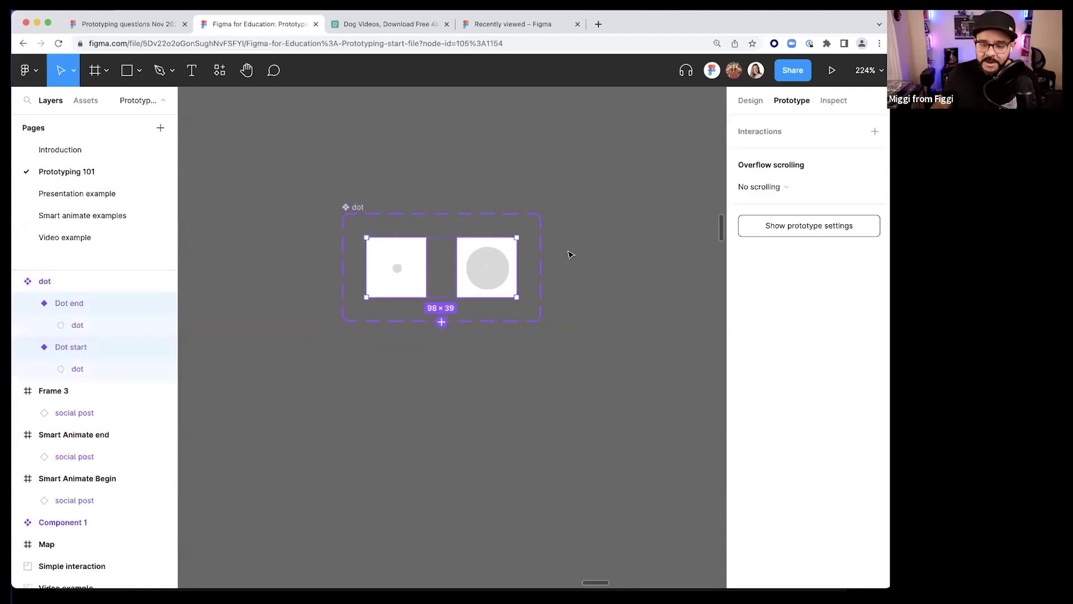
pyautogui.click(749, 108)
pyautogui.scroll(-5, 807, 424)
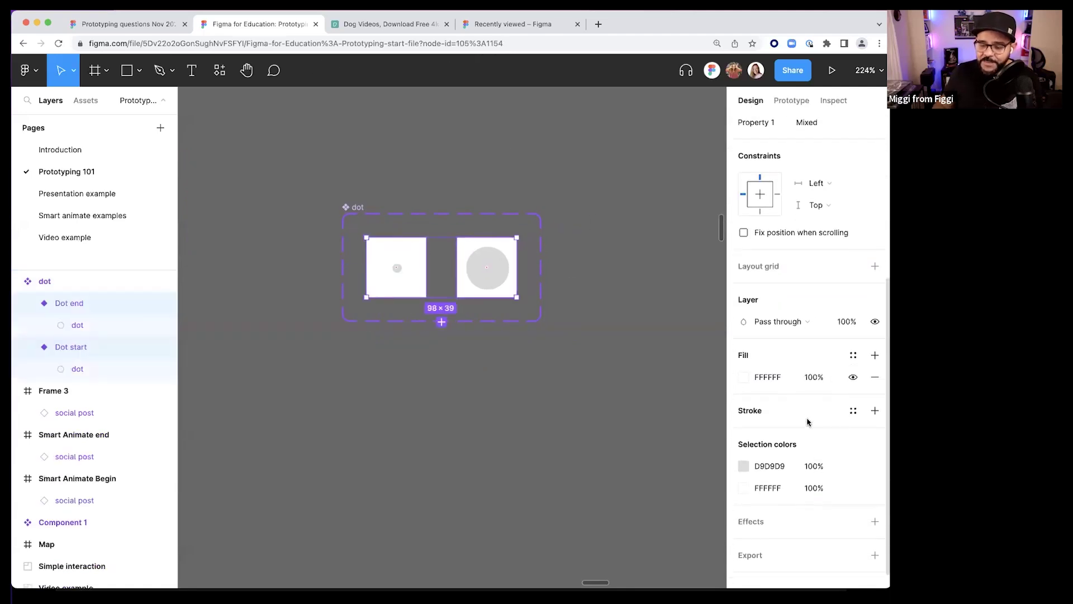
pyautogui.click(851, 360)
pyautogui.click(495, 380)
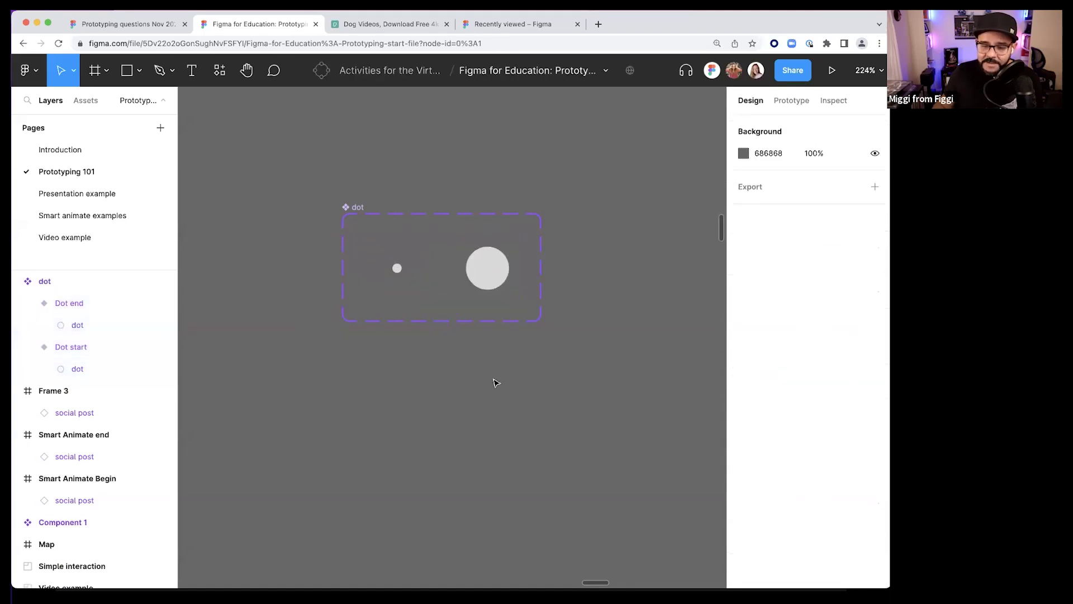
# - Change the fill of the large circle in the Dot end variant to red
pyautogui.click(485, 271)
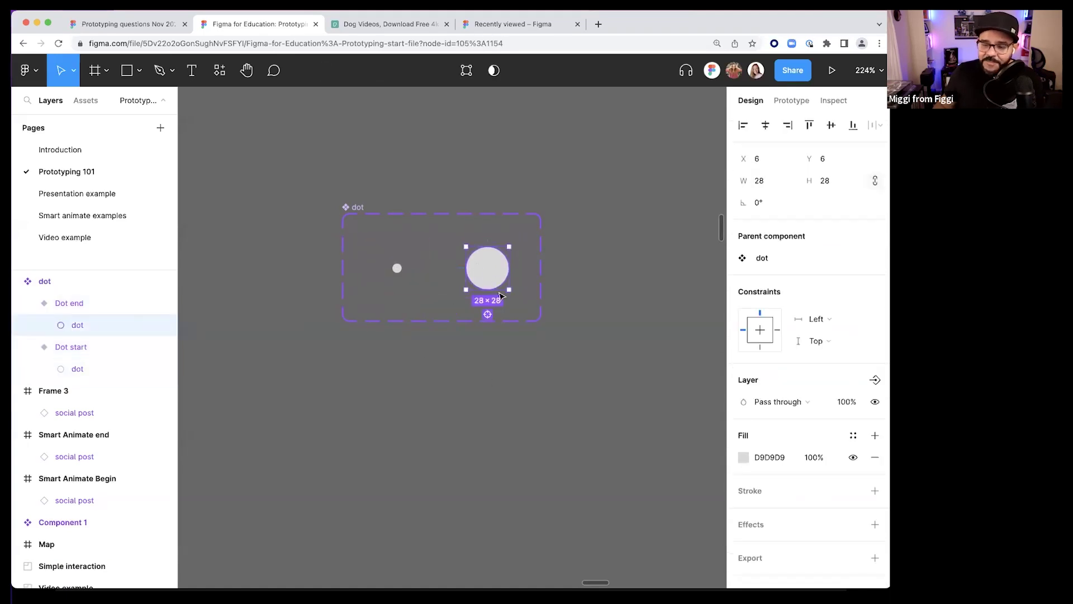
pyautogui.click(742, 458)
pyautogui.moveTo(690, 279); pyautogui.dragTo(704, 246)
pyautogui.click(506, 383)
pyautogui.scroll(-3, 472, 278)
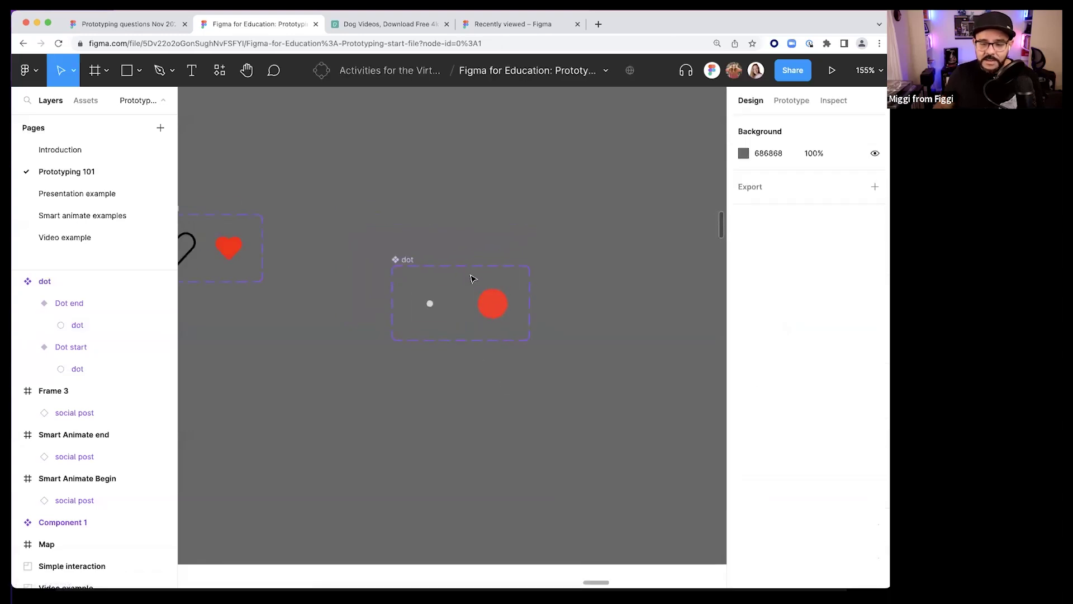
pyautogui.scroll(3, 434, 302)
pyautogui.click(435, 302)
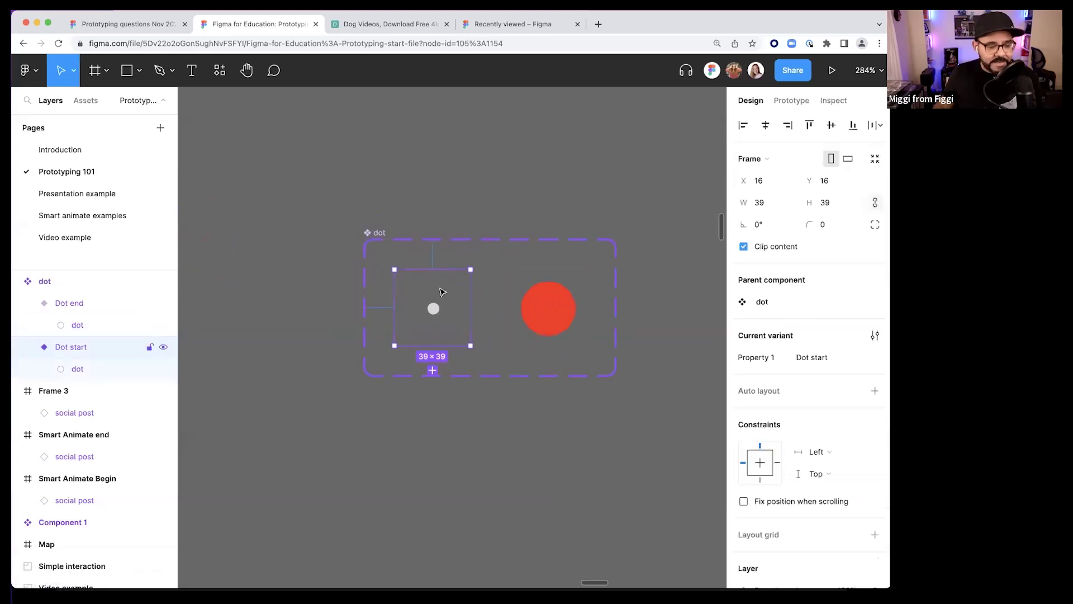
pyautogui.moveTo(509, 287); pyautogui.dragTo(456, 273)
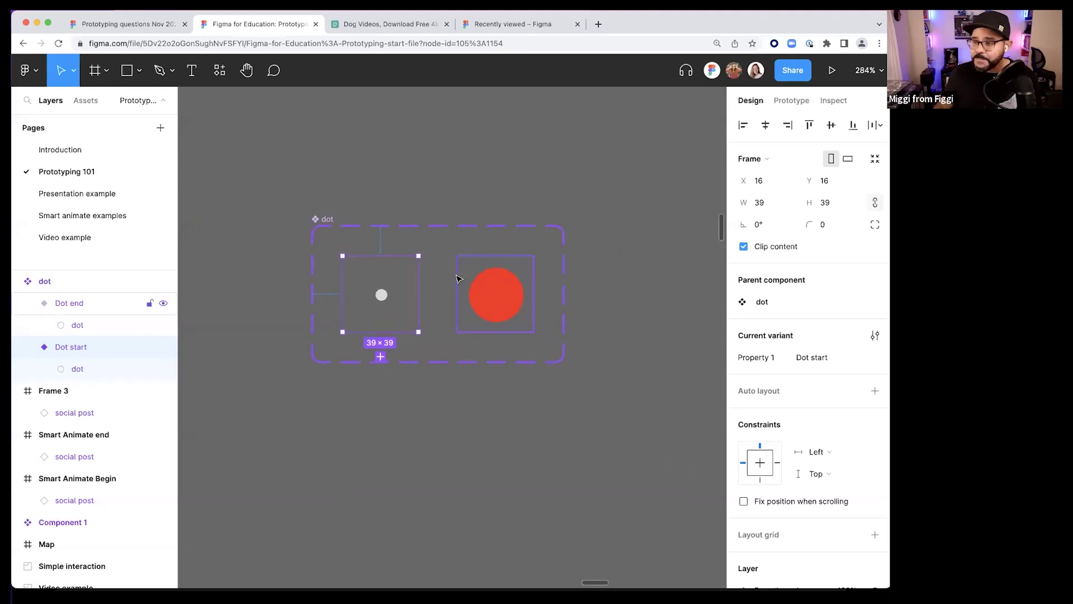
pyautogui.scroll(-4, 442, 186)
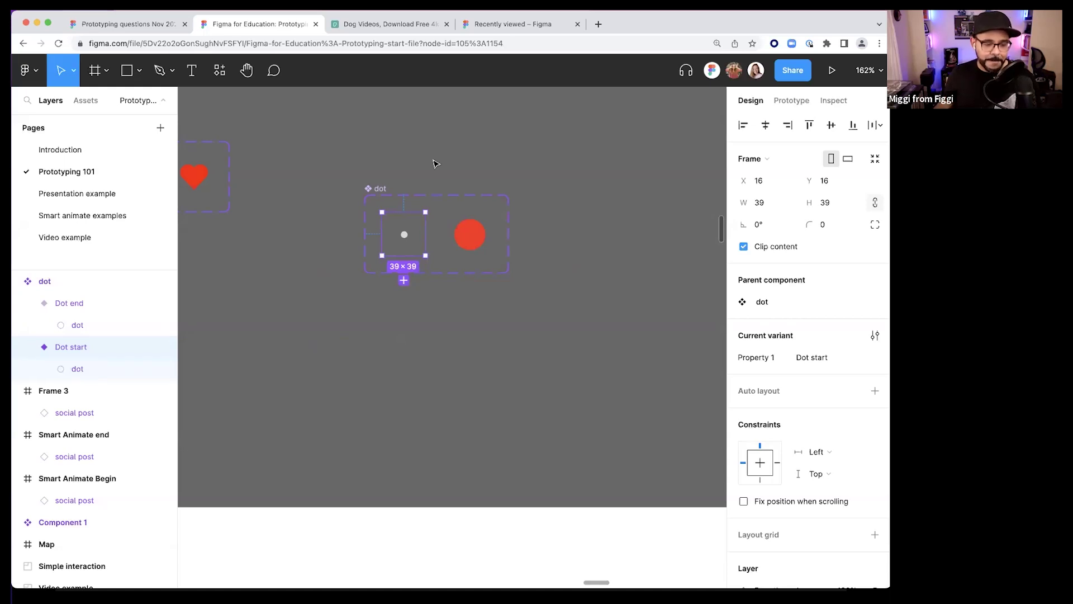
pyautogui.click(452, 159)
pyautogui.scroll(2, 467, 156)
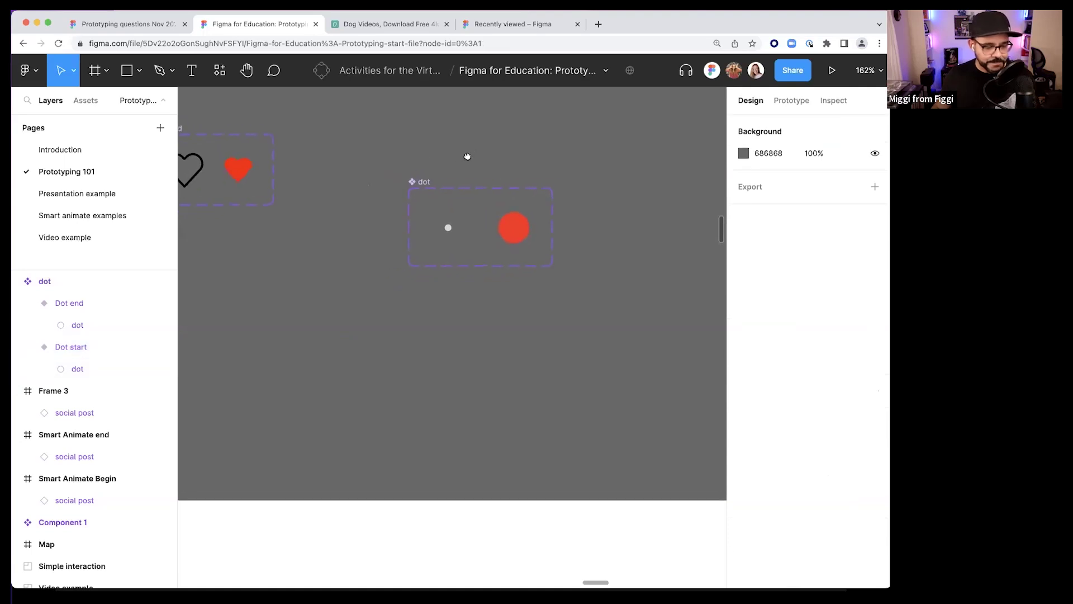
pyautogui.moveTo(445, 171); pyautogui.dragTo(445, 172)
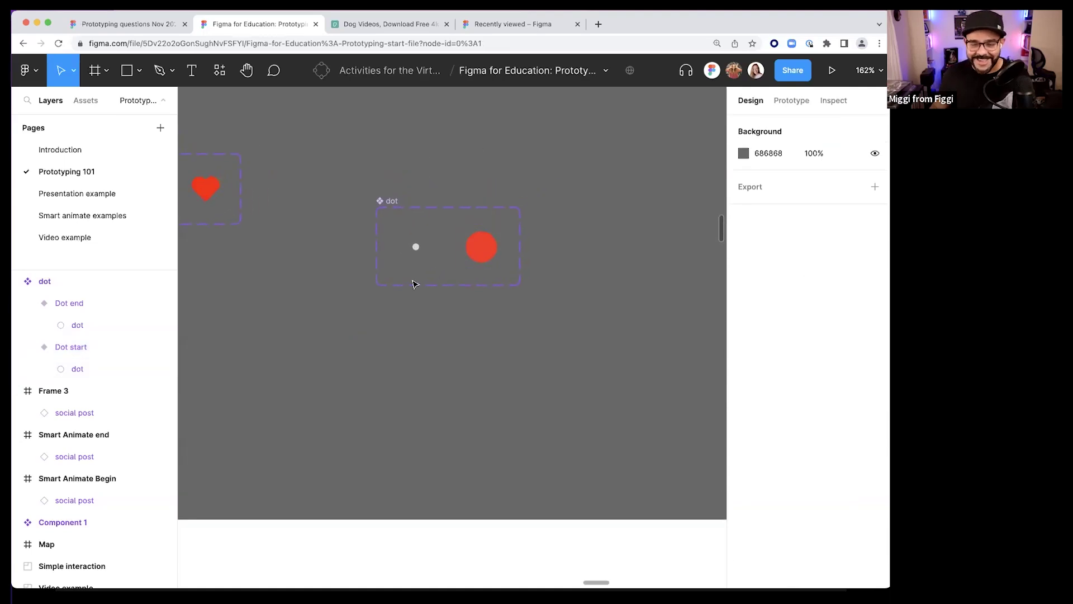
pyautogui.scroll(3, 412, 244)
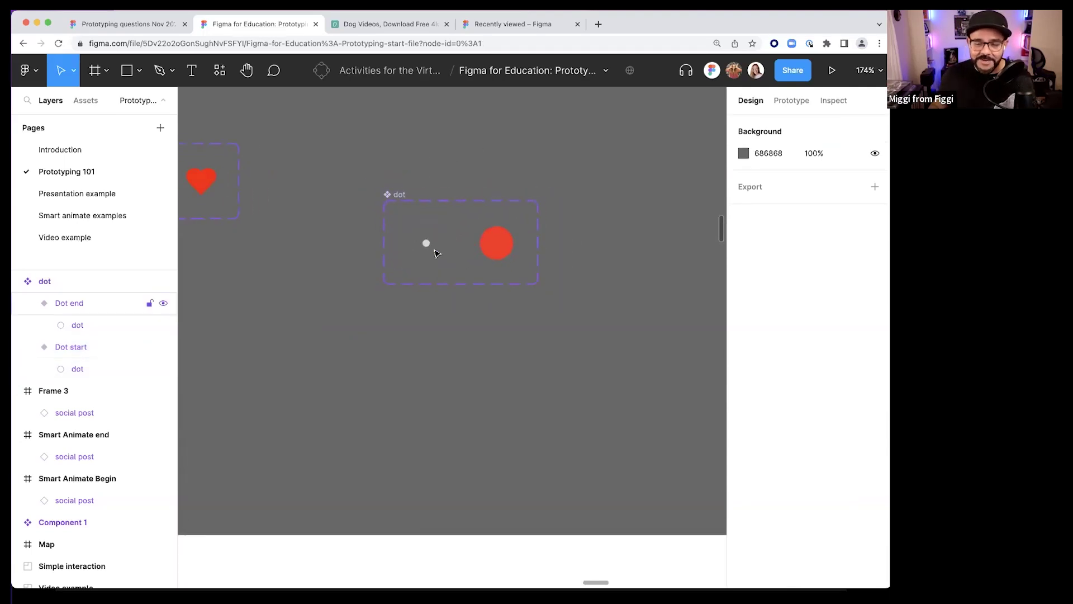
# - Connect the Dot start variant to Dot end with a While hovering, Change to interaction using Smart animate at 250ms
pyautogui.click(439, 246)
pyautogui.scroll(-2, 544, 223)
pyautogui.hotkey('alt', '9')
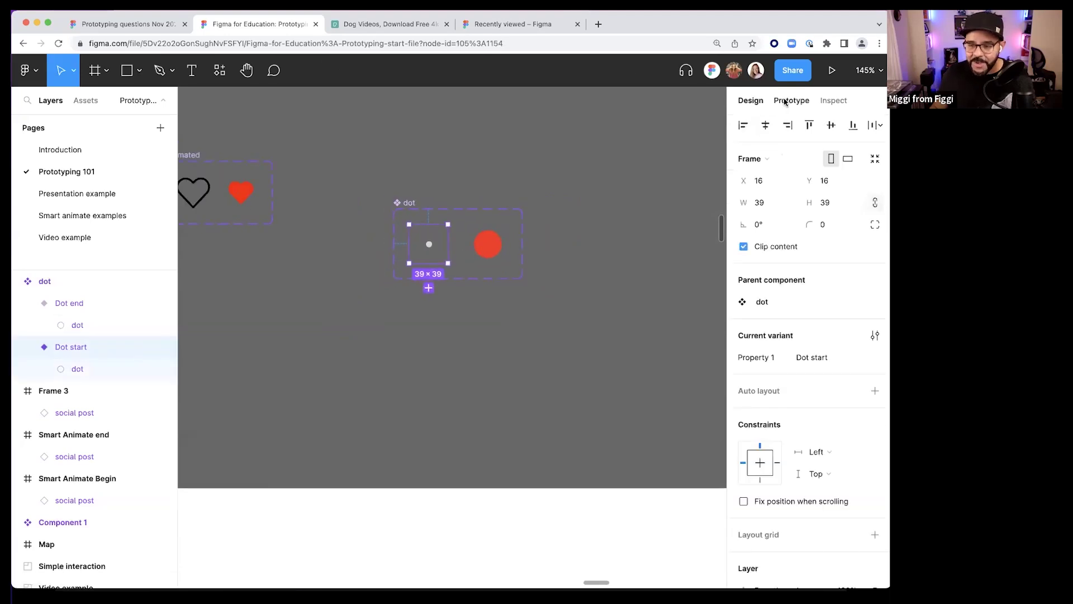
pyautogui.scroll(3, 524, 216)
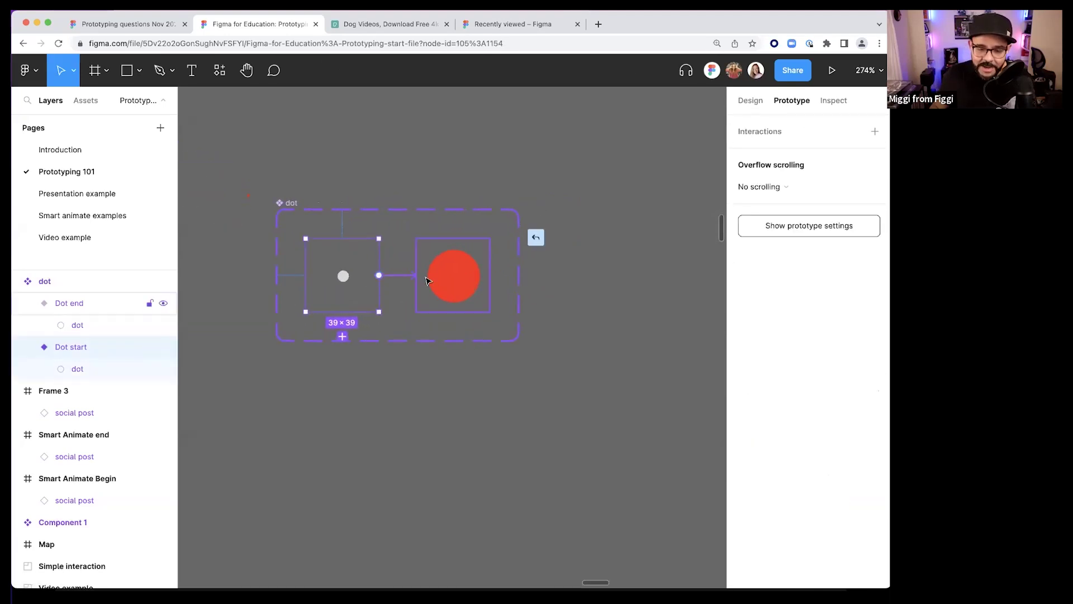
pyautogui.moveTo(426, 280); pyautogui.dragTo(420, 260)
pyautogui.scroll(1, 420, 259)
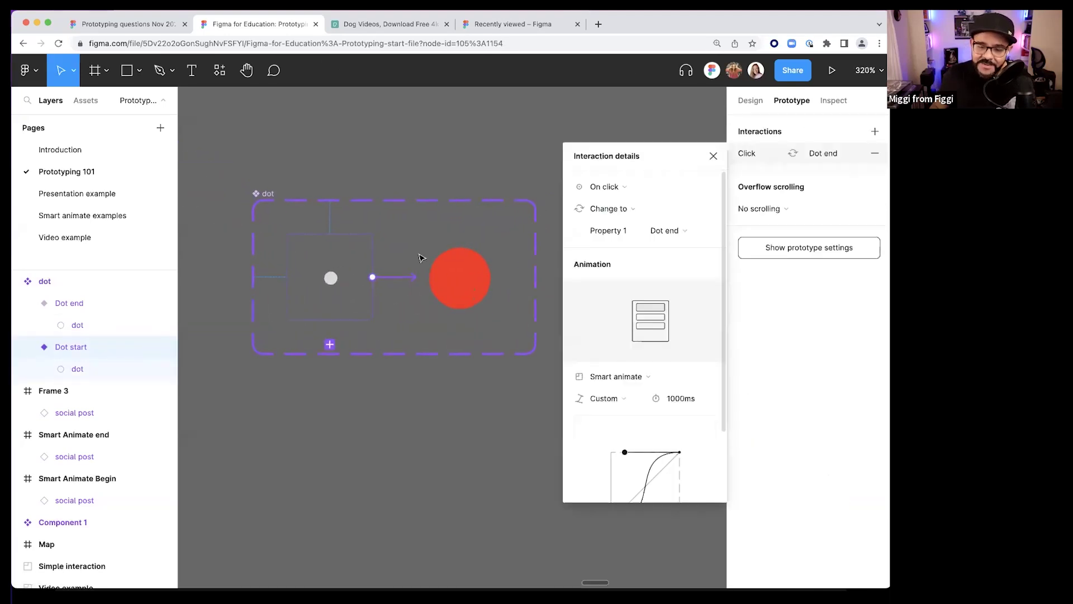
pyautogui.click(599, 188)
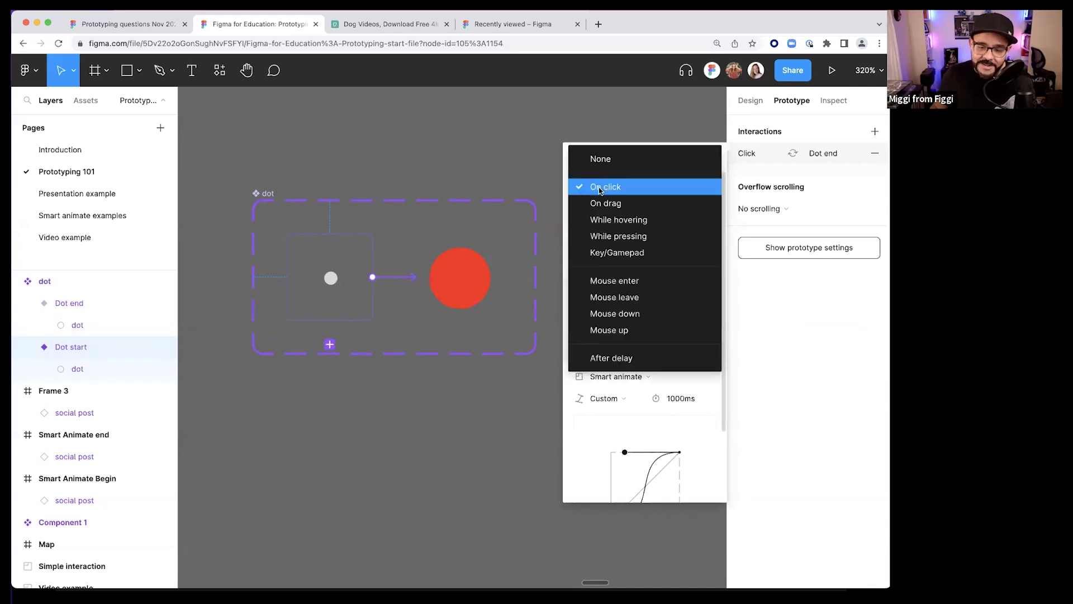
pyautogui.click(613, 220)
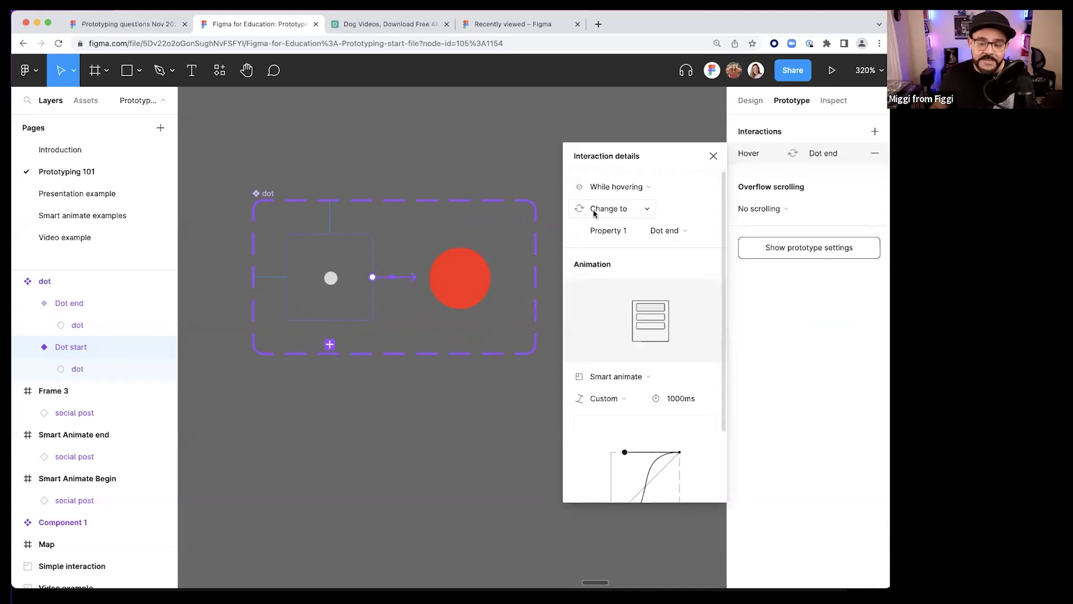
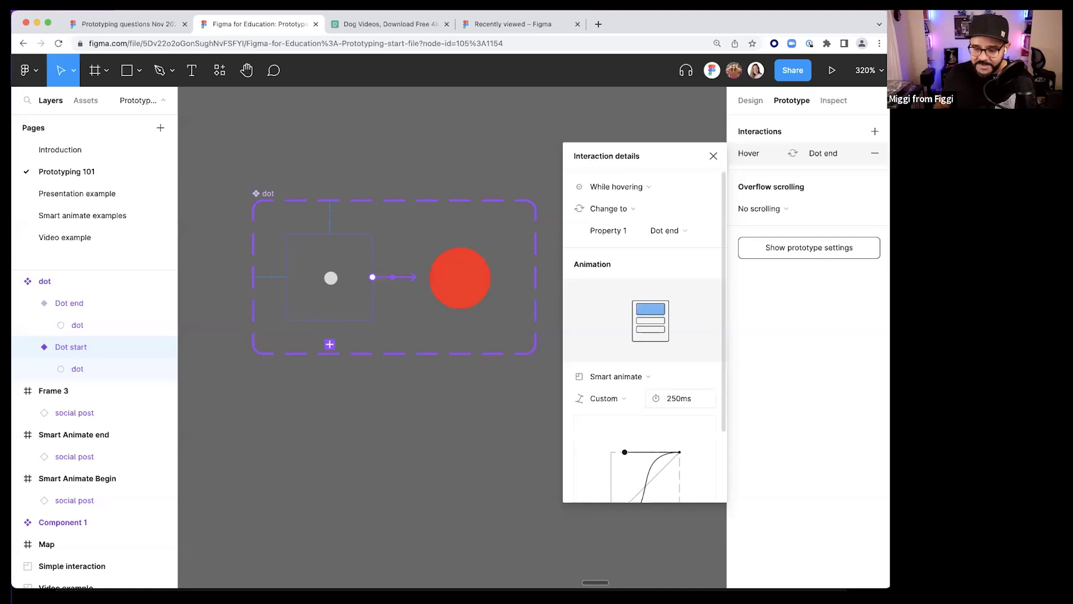
pyautogui.click(502, 434)
pyautogui.scroll(-3, 514, 428)
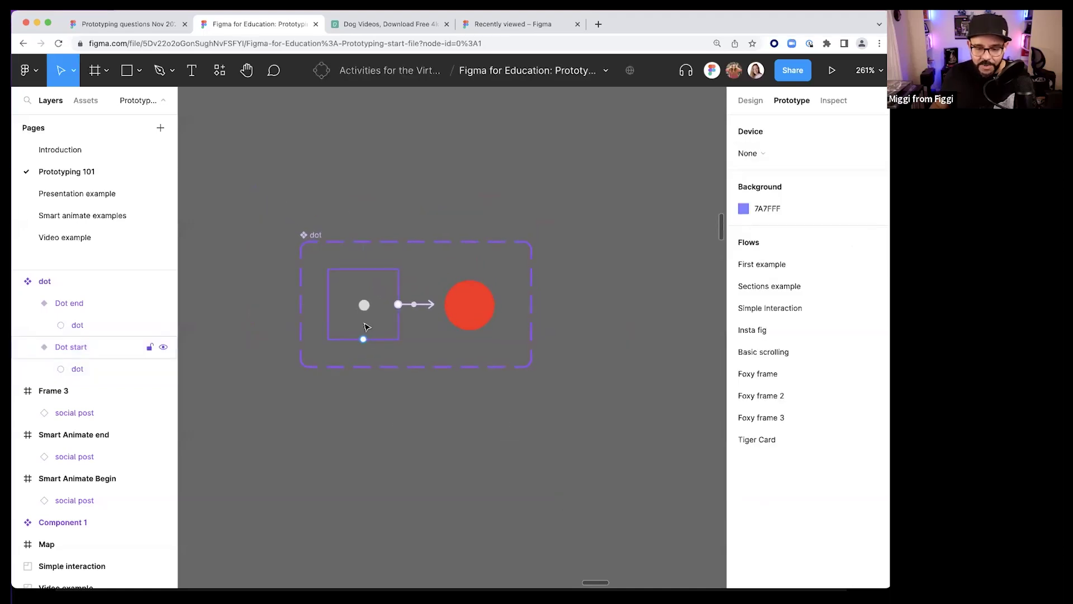
# - Copy the Dot start variant and paste an instance of it into the upper-left corner of Frame 3
pyautogui.click(366, 330)
pyautogui.scroll(-10, 386, 364)
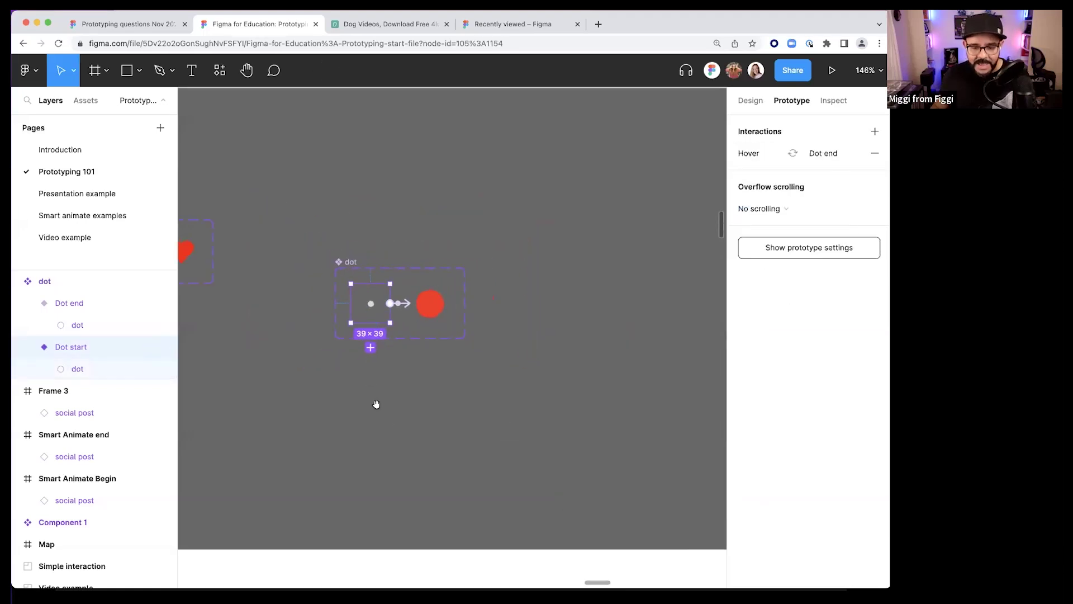
pyautogui.scroll(-5, 396, 341)
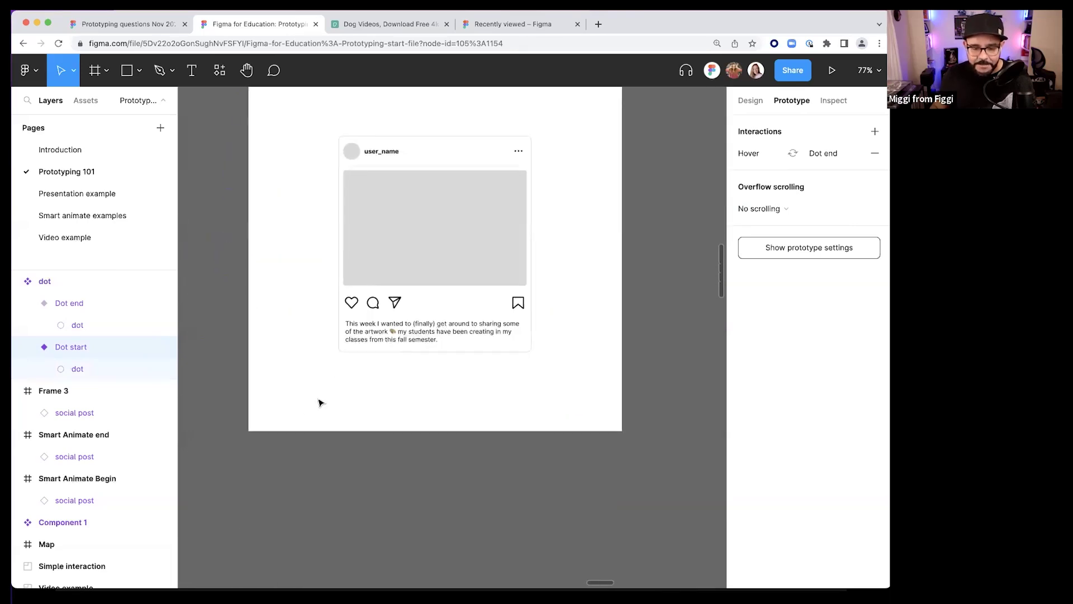
pyautogui.press('super+v')
pyautogui.press('Delete')
pyautogui.click(270, 266)
pyautogui.press('super+v')
pyautogui.scroll(3, 255, 262)
# - Duplicate the dot instance repeatedly to the right, making a row of 17 adjoining dots along the top of Frame 3
pyautogui.moveTo(254, 262); pyautogui.dragTo(285, 262)
pyautogui.press('super+d')
pyautogui.press('super+d')
pyautogui.press('super+d')
pyautogui.press('super+d')
pyautogui.press('super+d')
pyautogui.press('super+d')
pyautogui.press('super+d')
pyautogui.press('super+d')
pyautogui.press('super+d')
pyautogui.press('super+d')
pyautogui.press('super+d')
pyautogui.press('super+d')
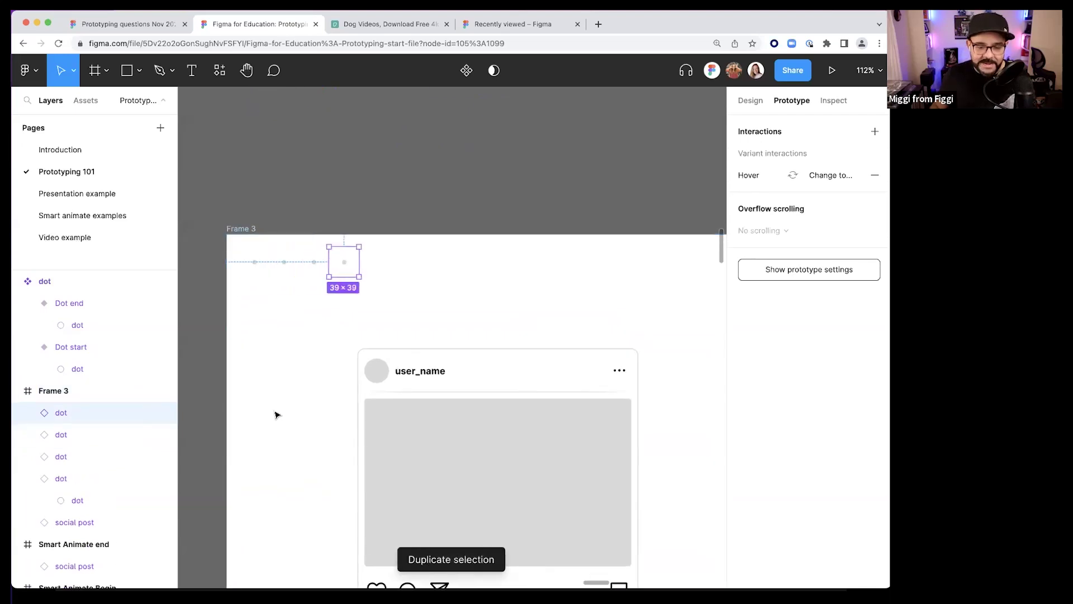
pyautogui.scroll(-3, 344, 398)
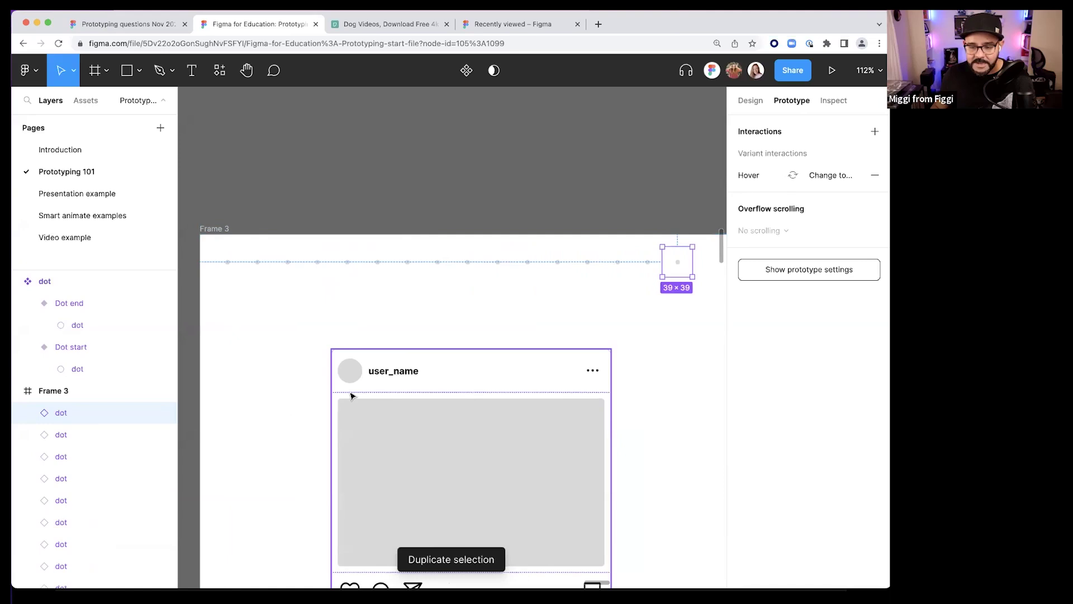
# - Duplicate the row of dots twice downward to form three evenly spaced rows above the social post, and select Frame 3
pyautogui.click(619, 340)
pyautogui.moveTo(649, 311); pyautogui.dragTo(230, 277)
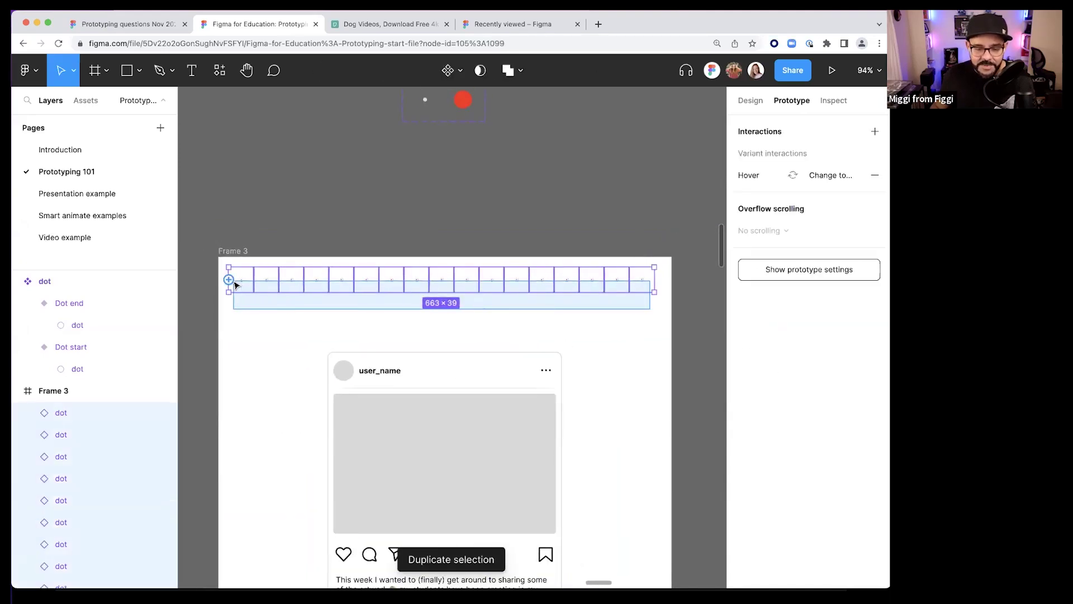
pyautogui.click(317, 289)
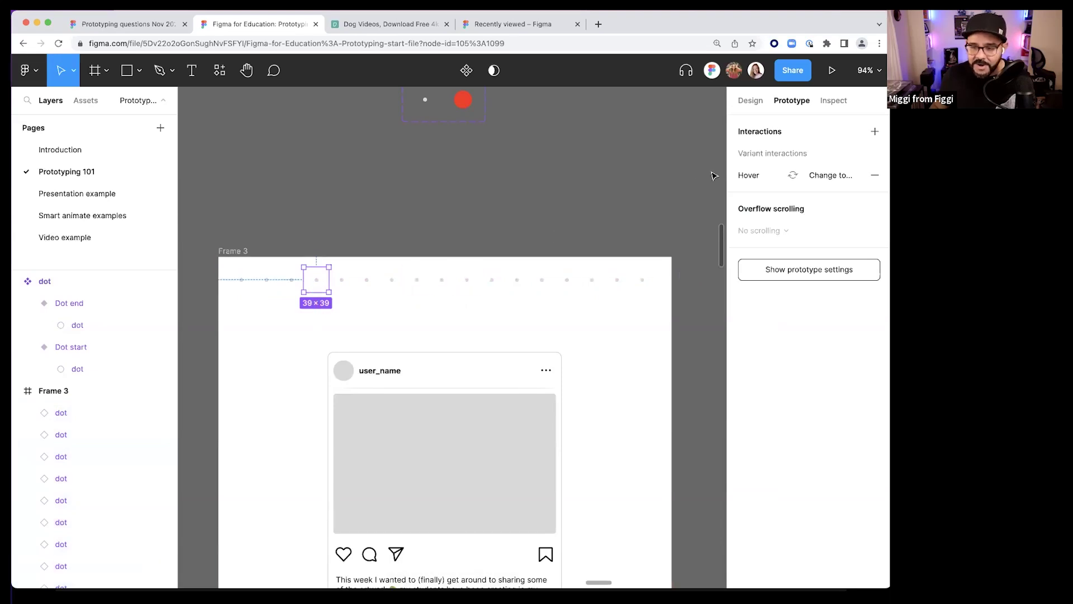
pyautogui.click(743, 106)
pyautogui.moveTo(650, 311); pyautogui.dragTo(280, 305)
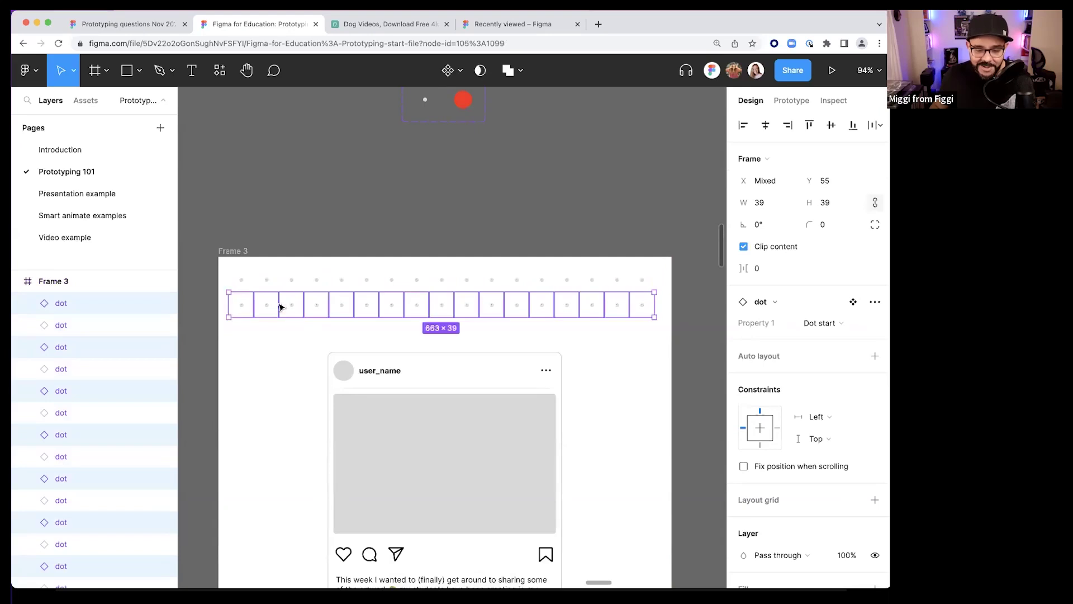
pyautogui.press('super+d')
pyautogui.press('Escape')
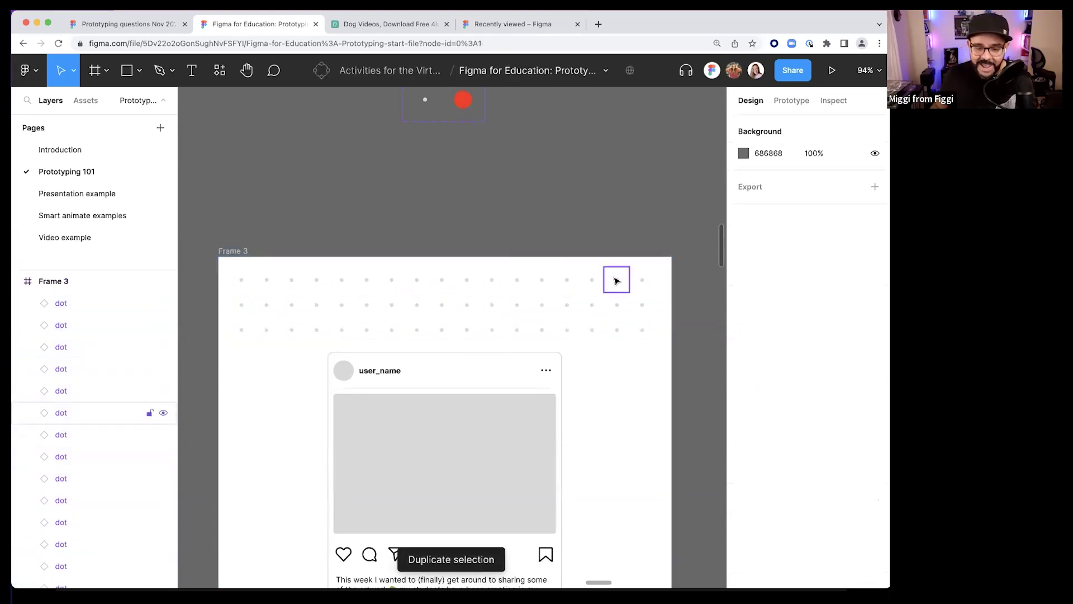
pyautogui.click(232, 251)
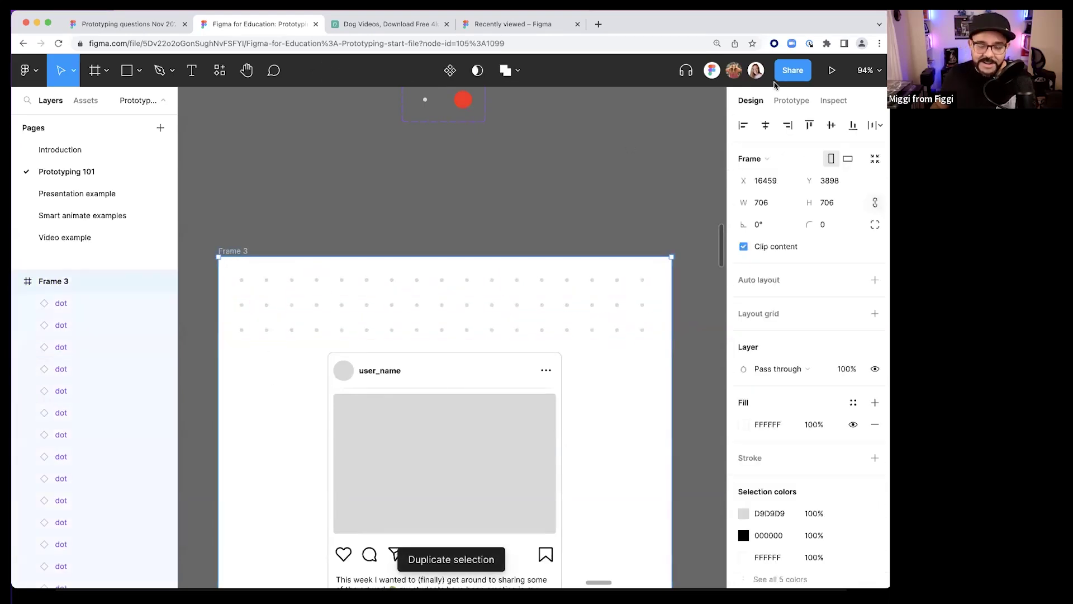
# - Preview Frame 3 to test the dots' hover animation, and return to the design file
pyautogui.click(824, 75)
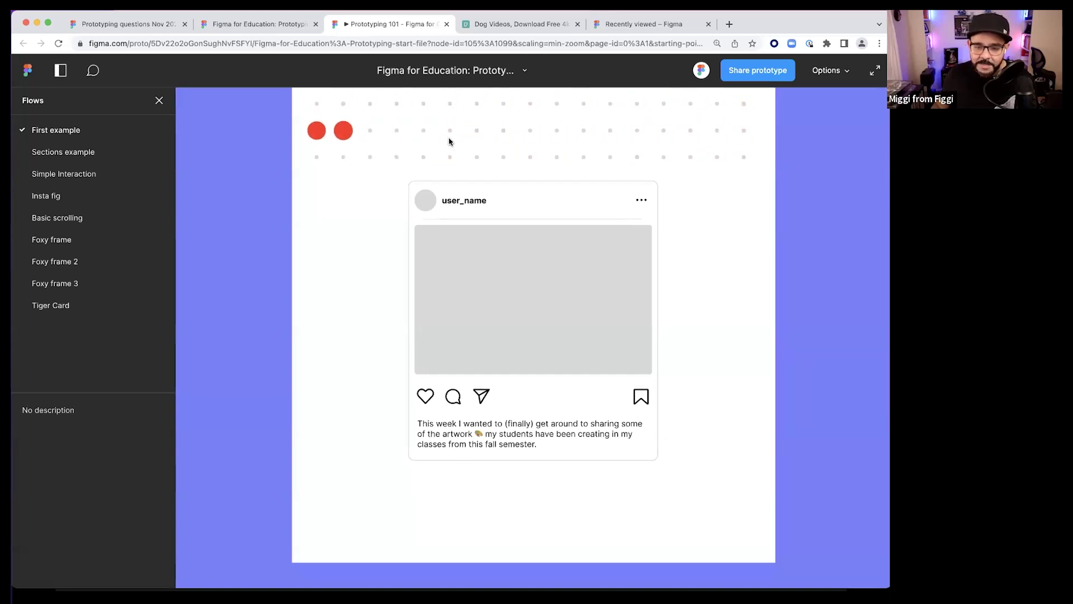
pyautogui.press('super+w')
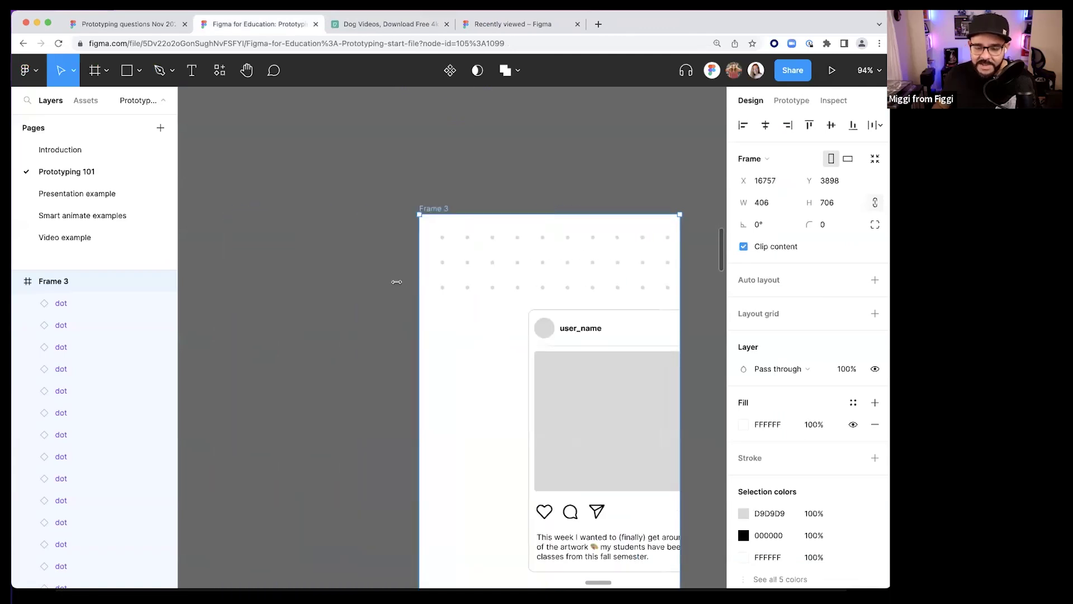
pyautogui.scroll(-3, 496, 374)
pyautogui.keyDown('ctrl'); pyautogui.scroll(-5, 500, 311); pyautogui.keyUp('ctrl')
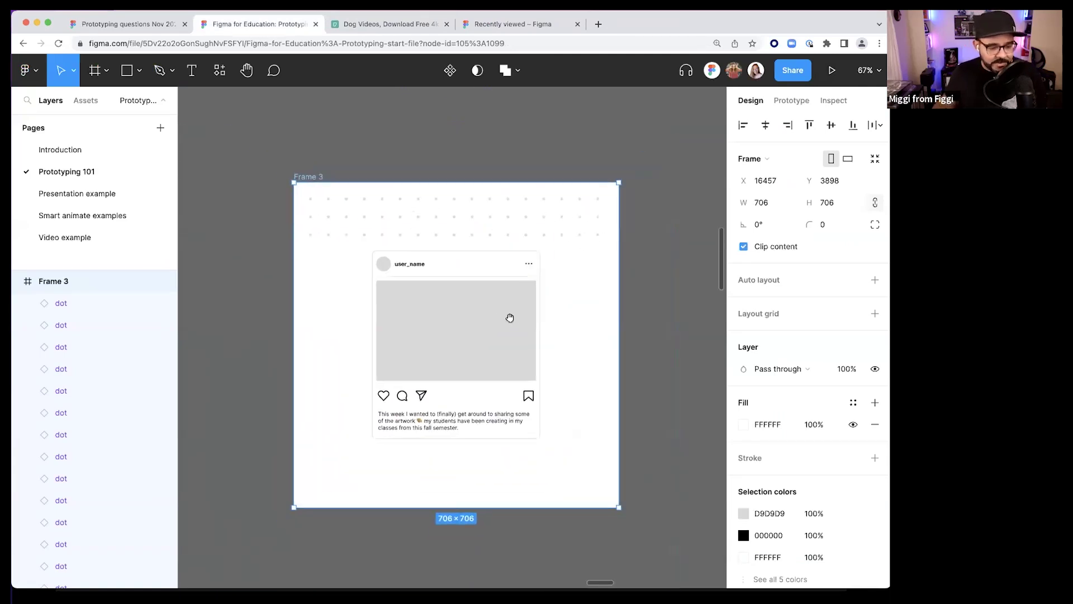
# - Create an instance of the 3 image carousel's First variant below the component set and cut it
pyautogui.scroll(-10, 491, 343)
pyautogui.scroll(-3, 448, 262)
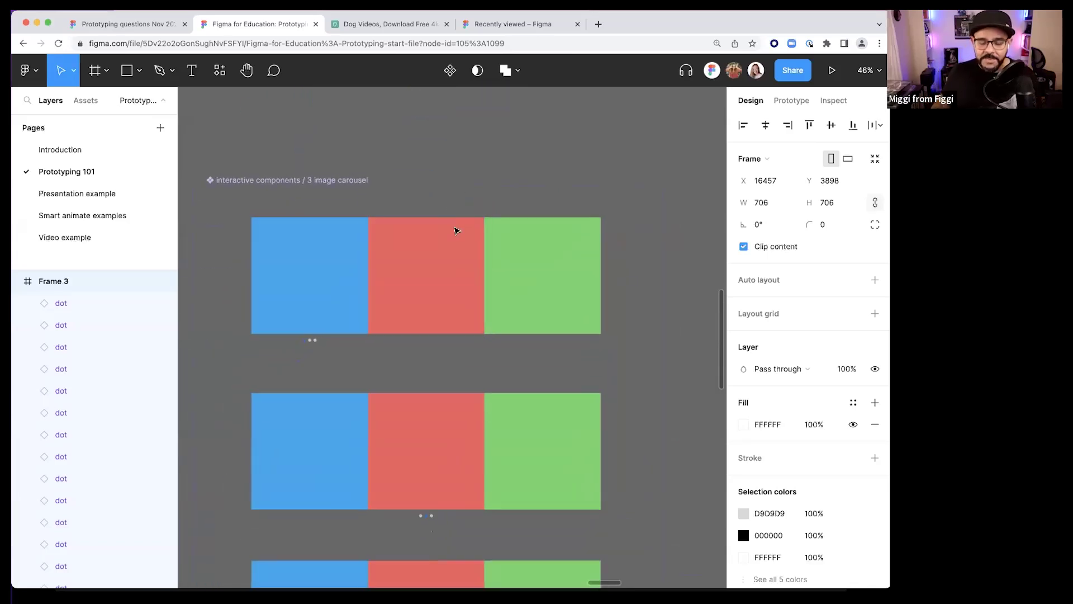
pyautogui.keyDown('ctrl'); pyautogui.scroll(-4, 455, 232); pyautogui.keyUp('ctrl')
pyautogui.scroll(-2, 397, 213)
pyautogui.click(392, 179)
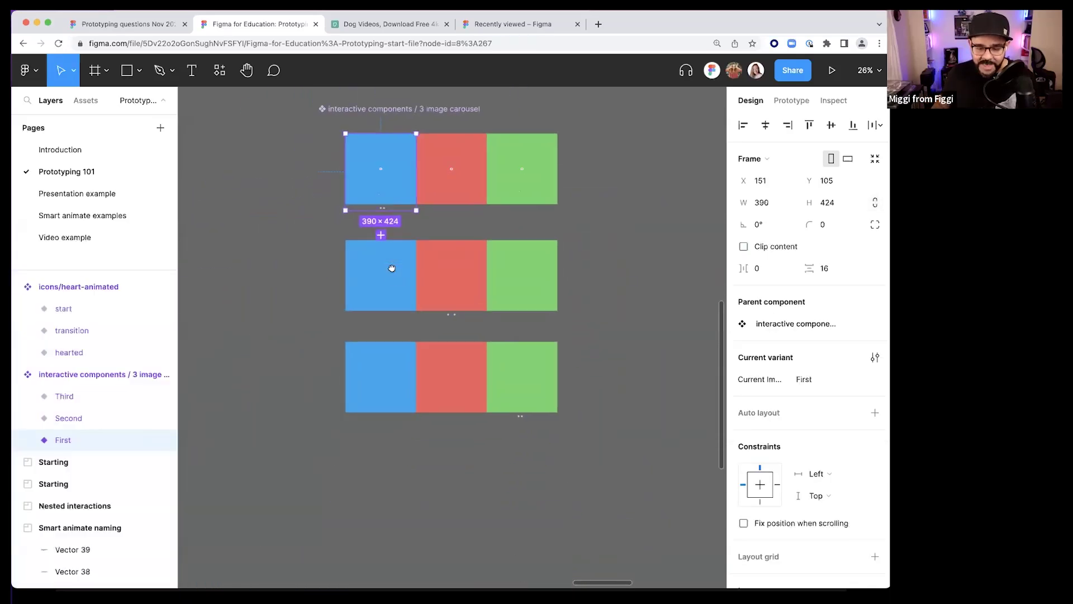
pyautogui.scroll(-1, 396, 173)
pyautogui.keyDown('alt'); pyautogui.moveTo(394, 157); pyautogui.dragTo(419, 504); pyautogui.keyUp('alt')
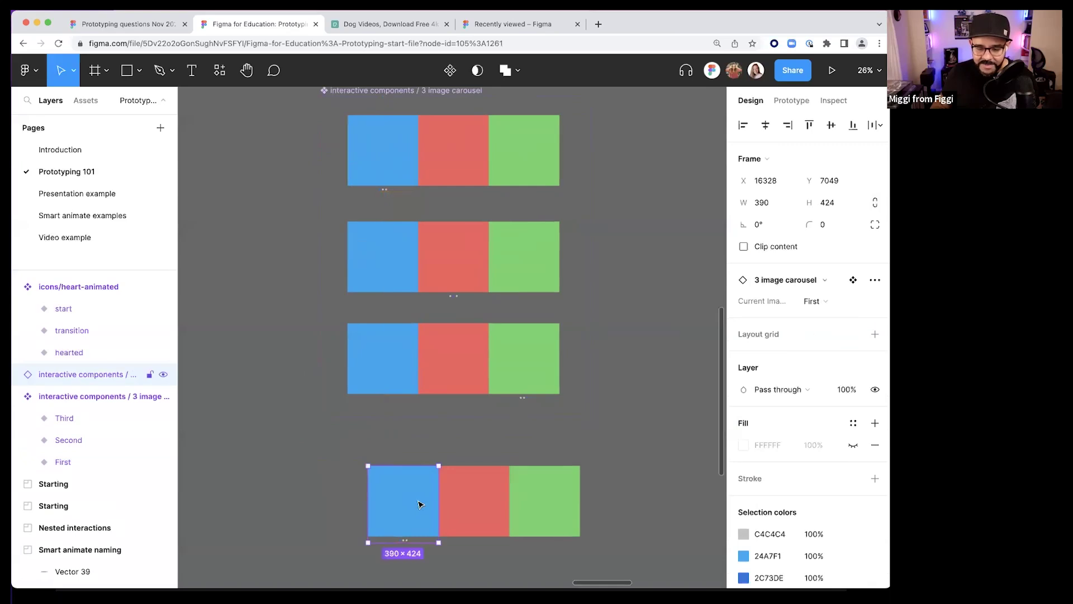
pyautogui.scroll(-5, 429, 526)
pyautogui.press('Delete')
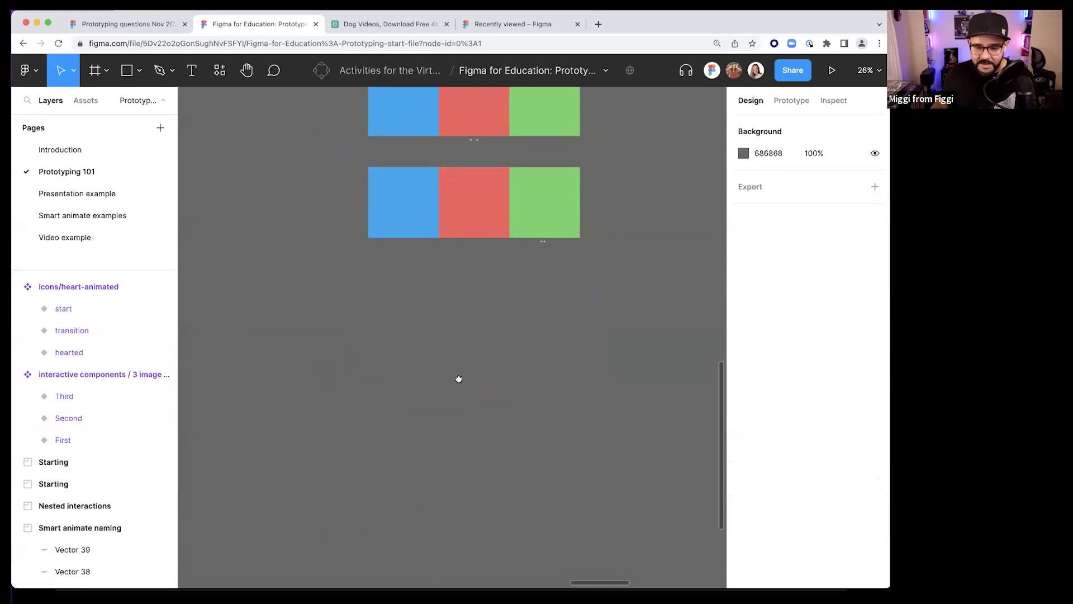
# - Examine the prototype connections between the three variants of the 3 image carousel component set
pyautogui.scroll(5, 424, 346)
pyautogui.click(788, 101)
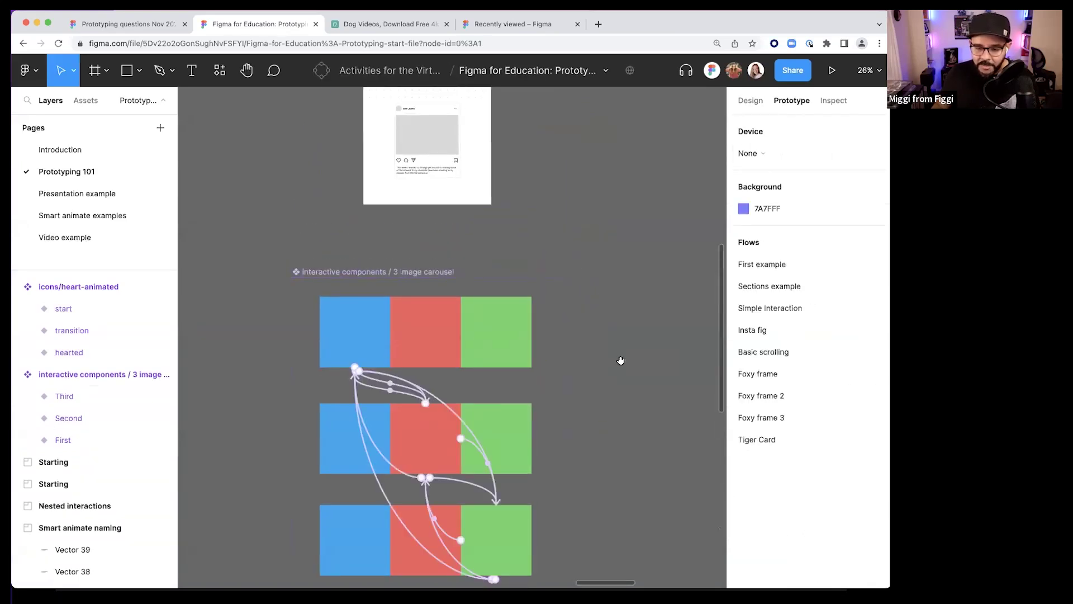
pyautogui.scroll(3, 620, 362)
pyautogui.click(360, 237)
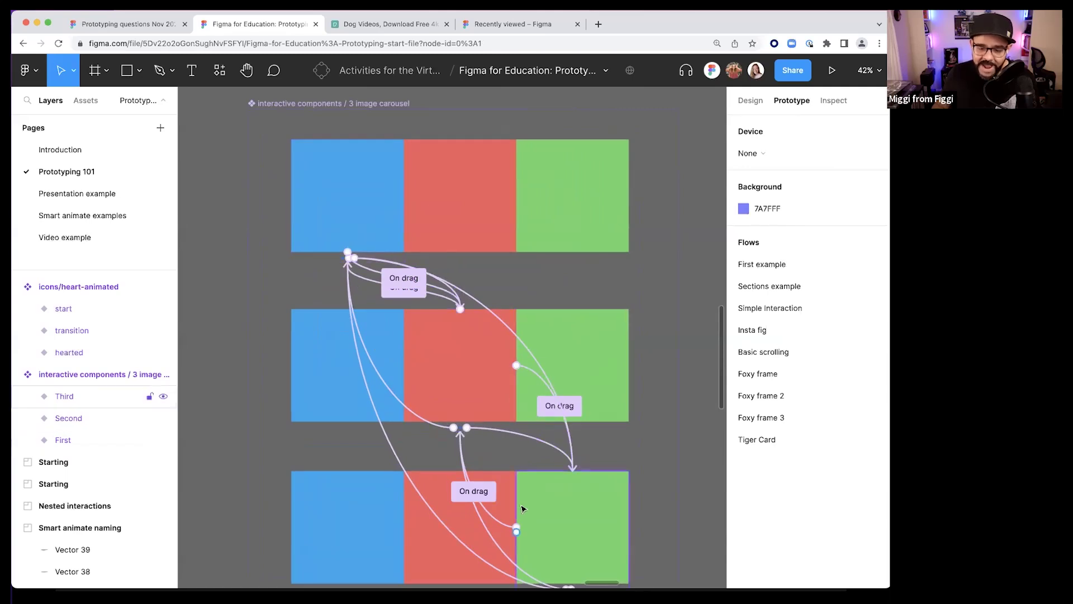
pyautogui.click(441, 337)
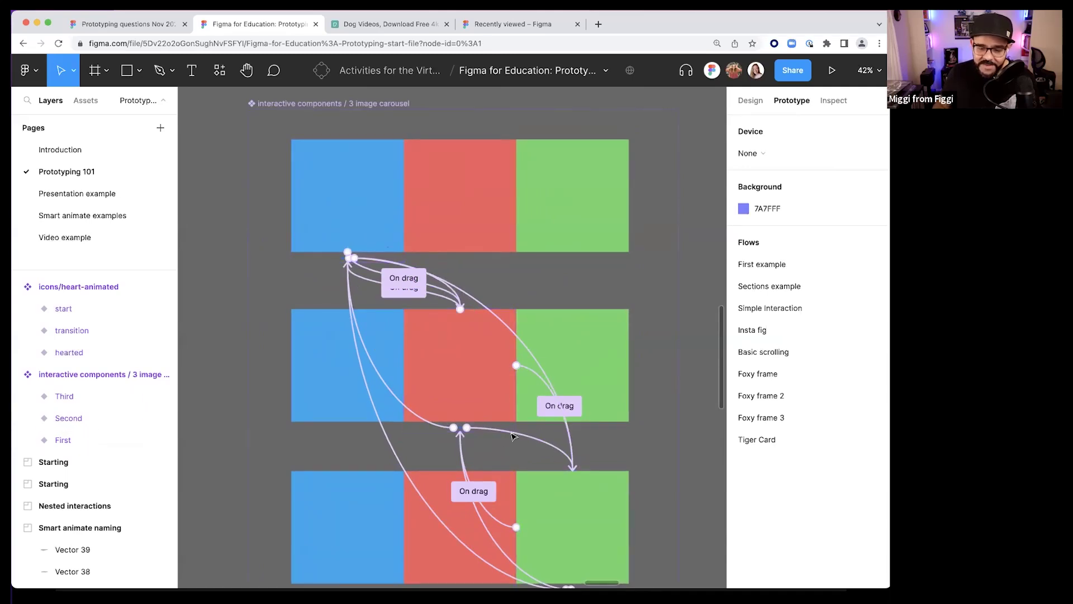
# - Move the social post out of Frame 3 and paste the cut carousel instance into the frame below the dots
pyautogui.scroll(10, 512, 436)
pyautogui.click(455, 280)
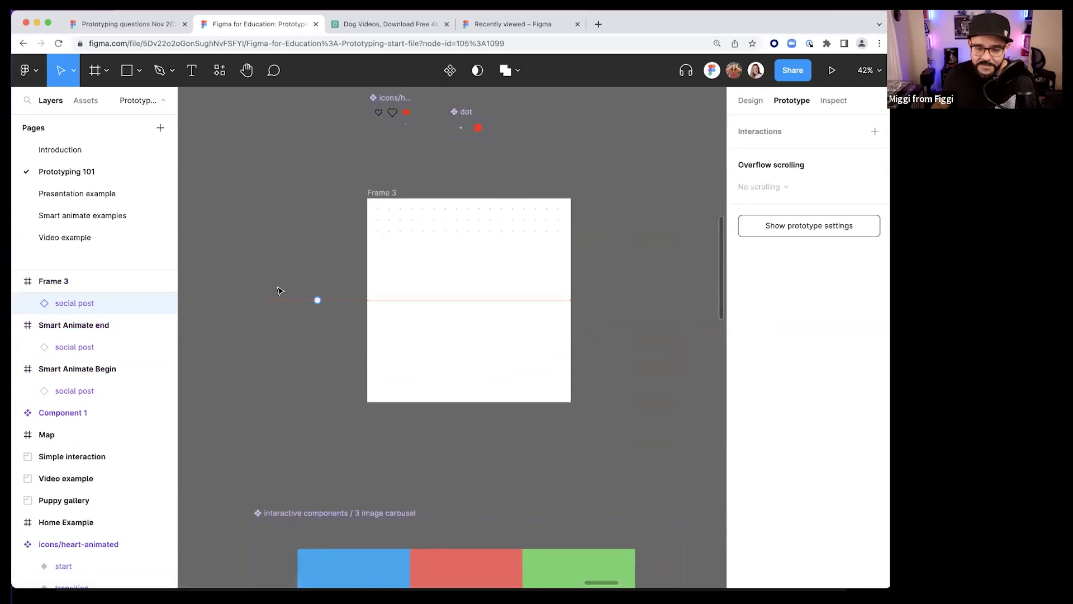
pyautogui.moveTo(279, 291); pyautogui.dragTo(280, 290)
pyautogui.click(446, 309)
pyautogui.press('super+v')
pyautogui.scroll(3, 462, 306)
pyautogui.moveTo(475, 289); pyautogui.dragTo(442, 316)
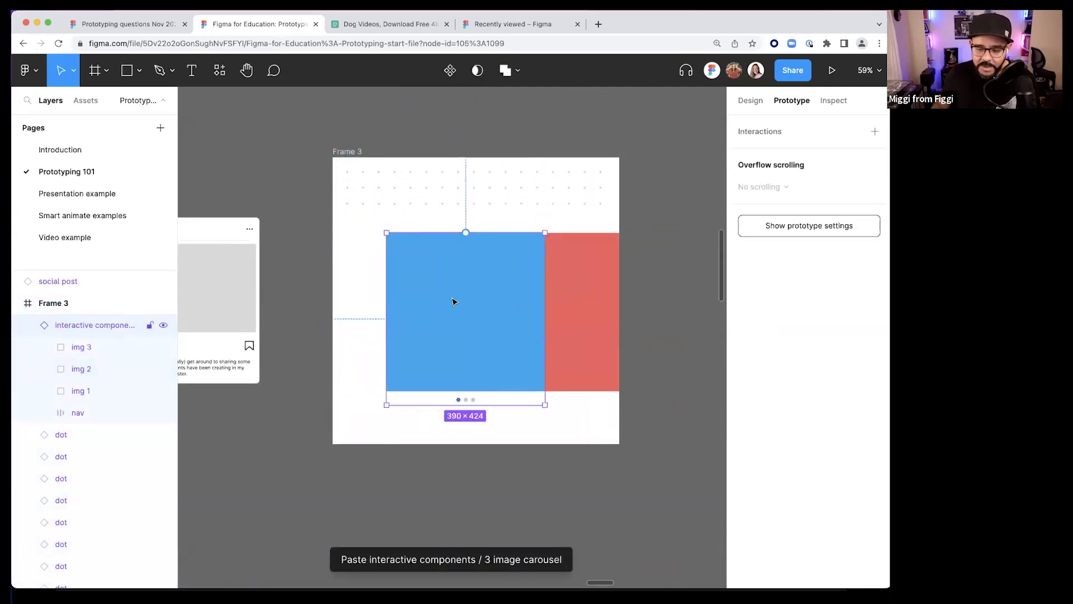
pyautogui.scroll(-2, 469, 280)
# - Turn off Clip content for Frame 3 to expose all three images of the carousel instance
pyautogui.press('Escape')
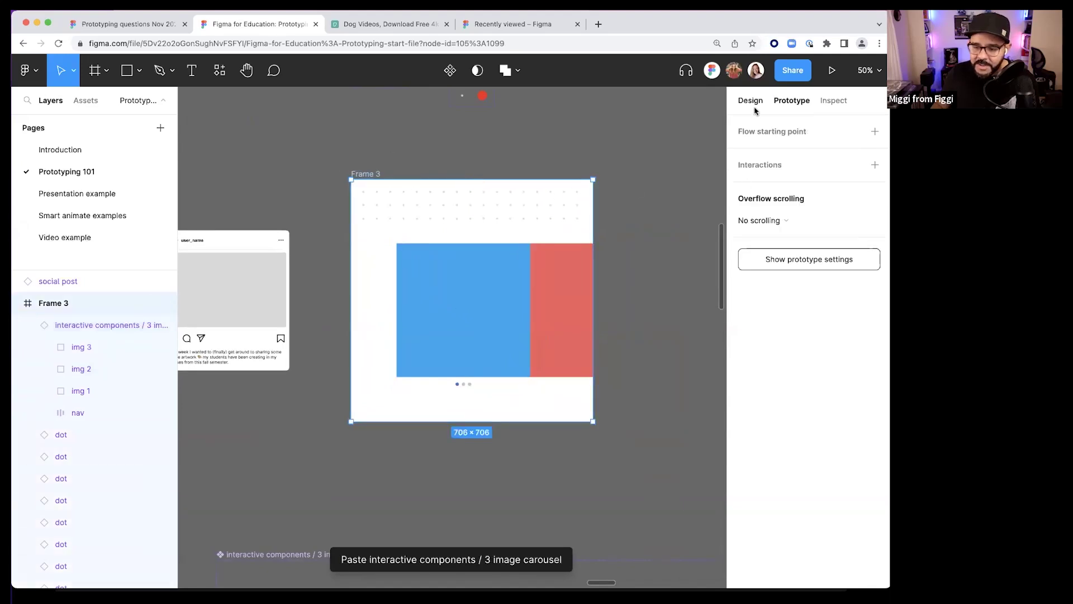
pyautogui.click(751, 102)
pyautogui.click(743, 246)
pyautogui.click(598, 192)
pyautogui.scroll(-1, 599, 192)
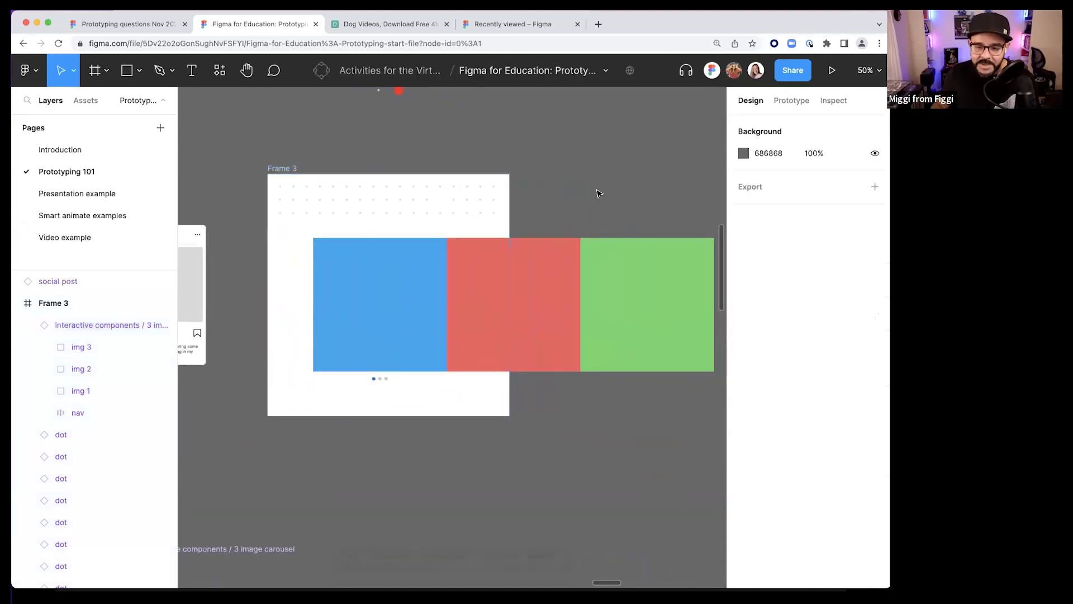
pyautogui.moveTo(598, 191); pyautogui.dragTo(570, 204)
# - Run the Unsplash plugin and search it for the animal category
pyautogui.click(219, 73)
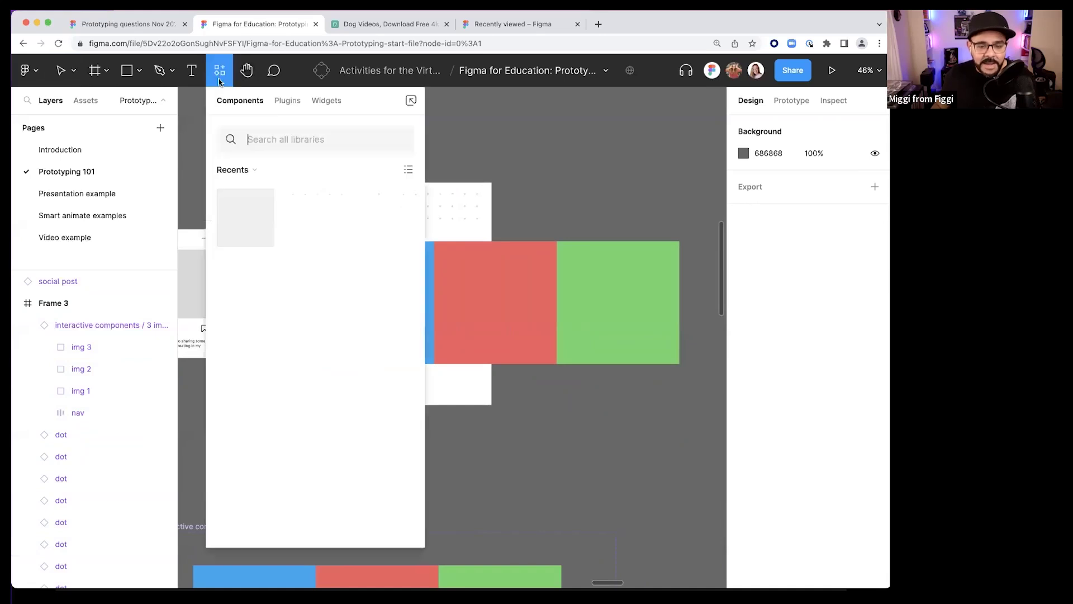
pyautogui.click(286, 102)
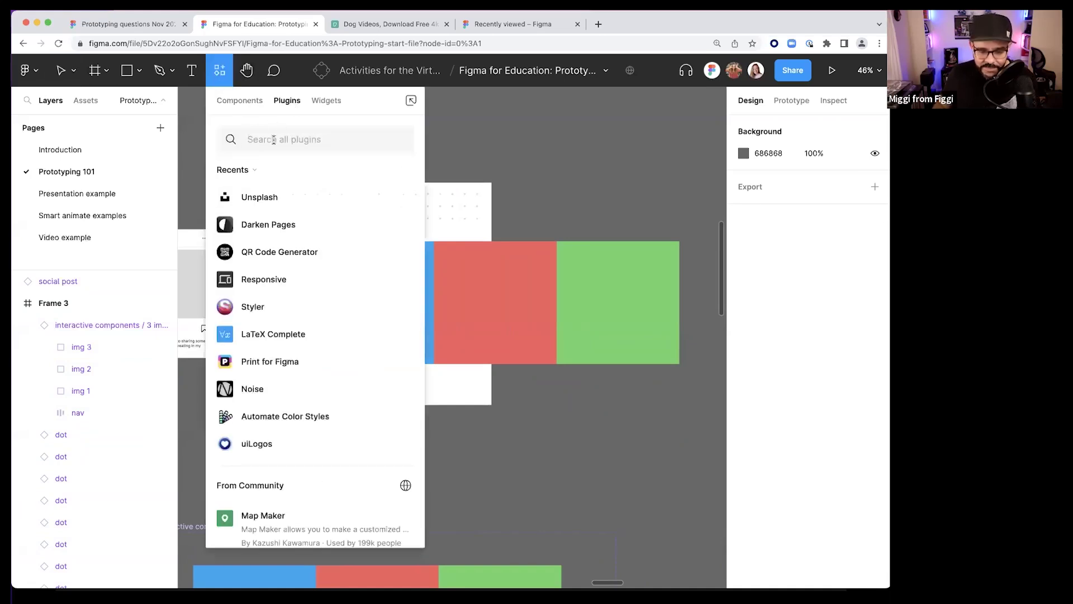
pyautogui.click(256, 196)
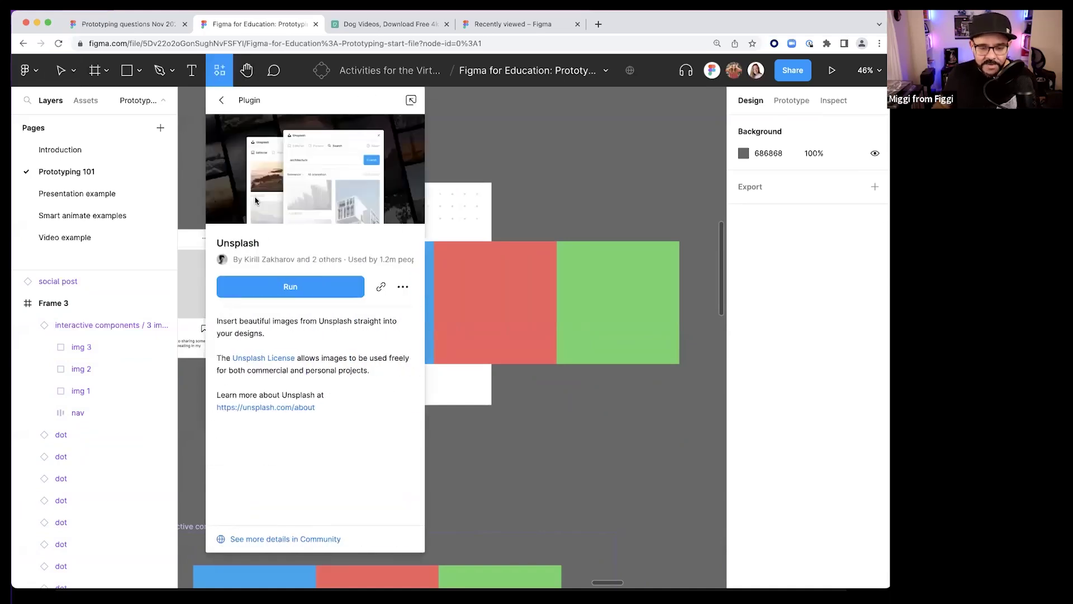
pyautogui.click(298, 286)
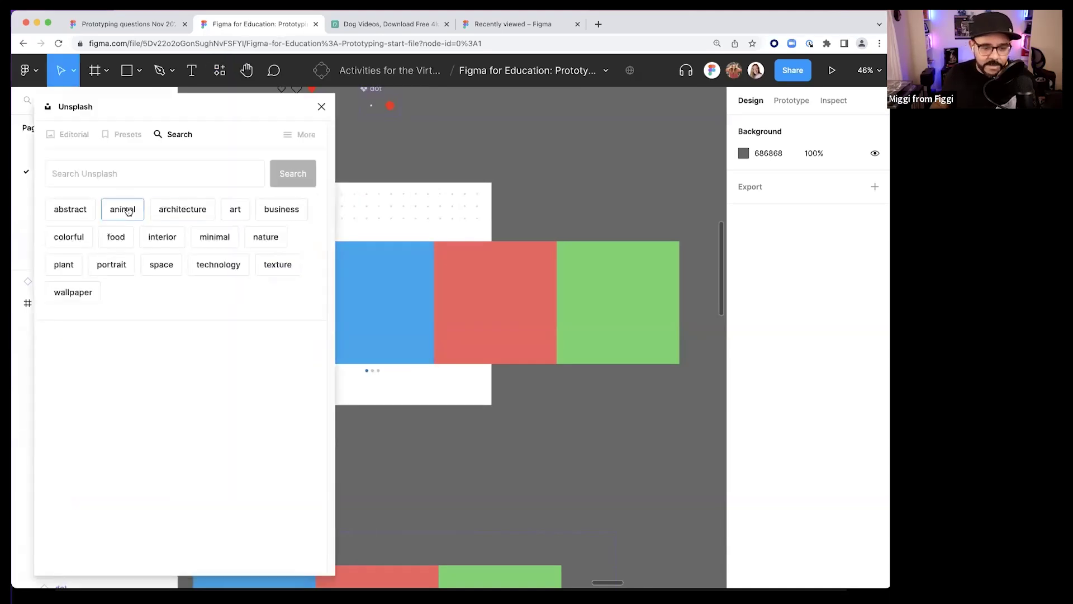
pyautogui.click(125, 209)
# - Fill the carousel's three images with the deer, parrot and white tiger photos, and close Unsplash
pyautogui.click(393, 311)
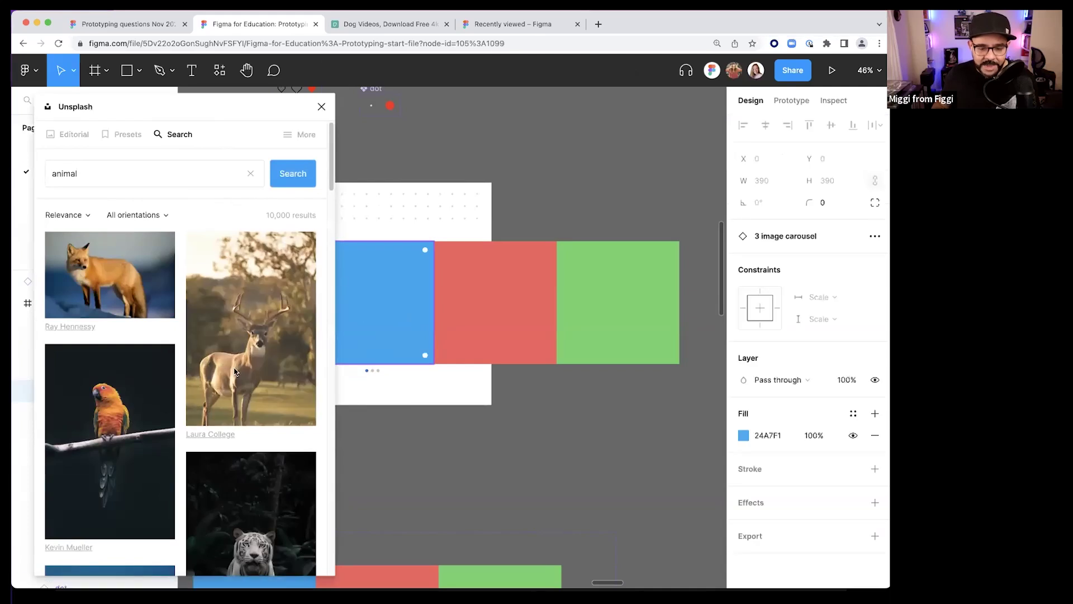
pyautogui.click(508, 307)
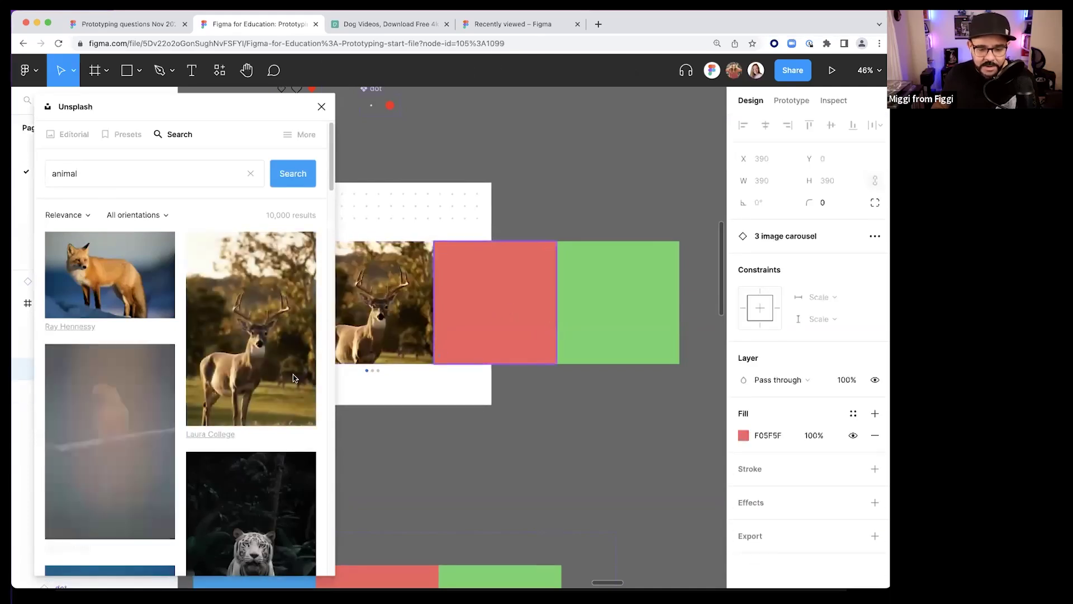
pyautogui.click(615, 295)
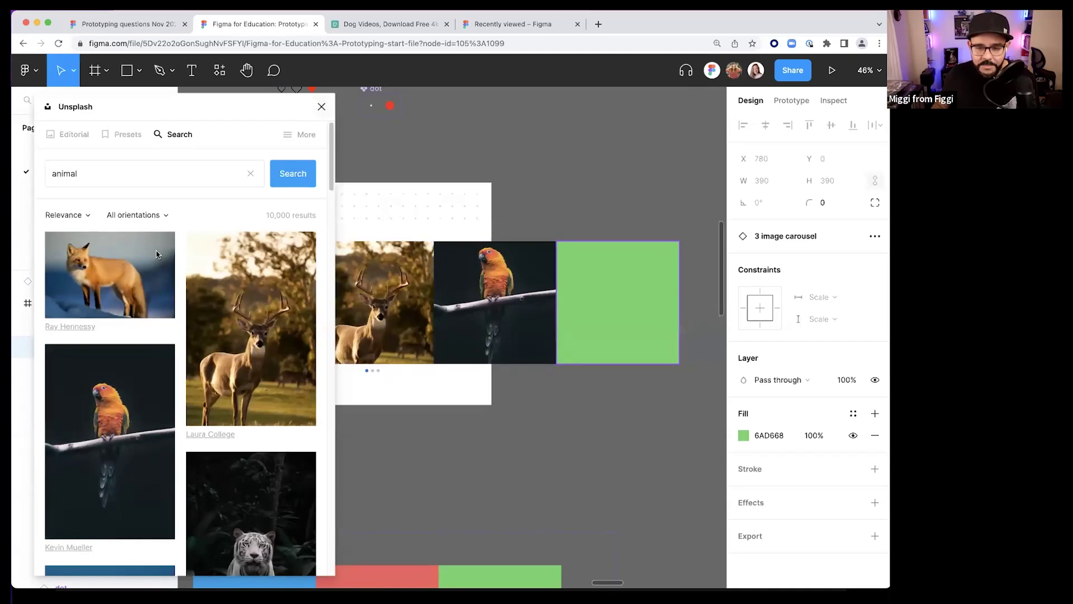
pyautogui.click(242, 463)
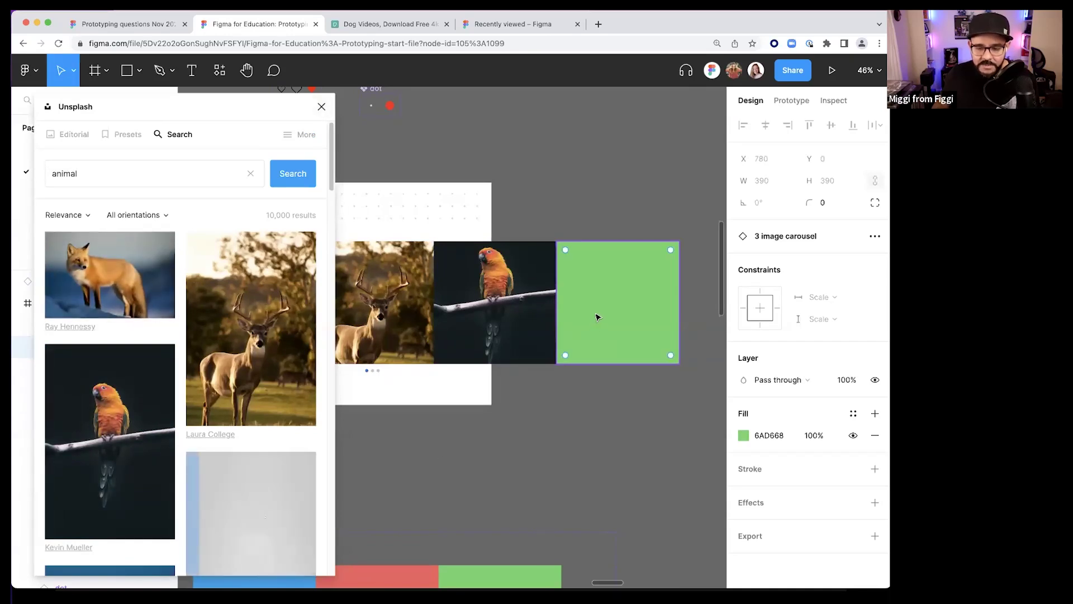
pyautogui.click(613, 144)
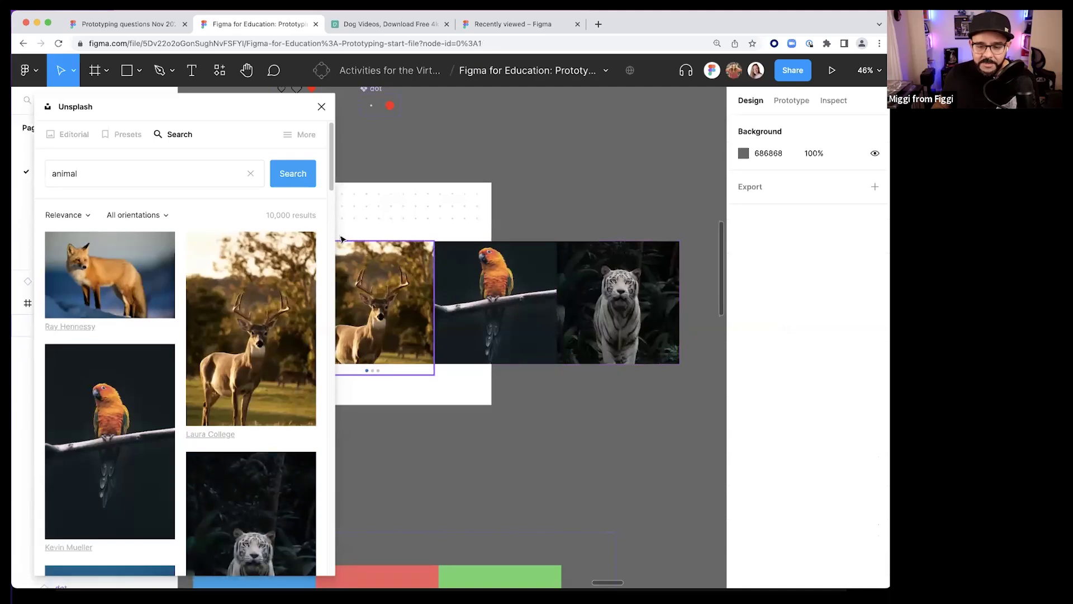
pyautogui.click(321, 107)
# - Turn on Clip content for the carousel instance and center it horizontally in Frame 3 at X 158, Y 197
pyautogui.click(492, 301)
pyautogui.click(743, 246)
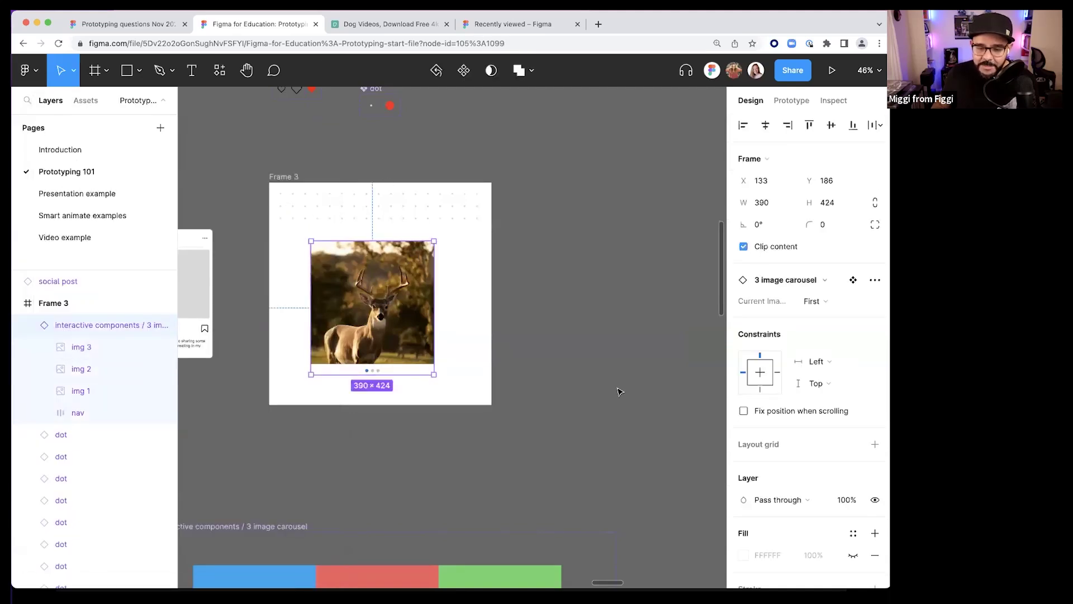
pyautogui.click(620, 392)
pyautogui.hscroll(-1, 617, 391)
pyautogui.moveTo(436, 303); pyautogui.dragTo(446, 307)
# - Compare the carousel instance in Frame 3 with the variants of the 3 image carousel component set
pyautogui.scroll(-5, 441, 280)
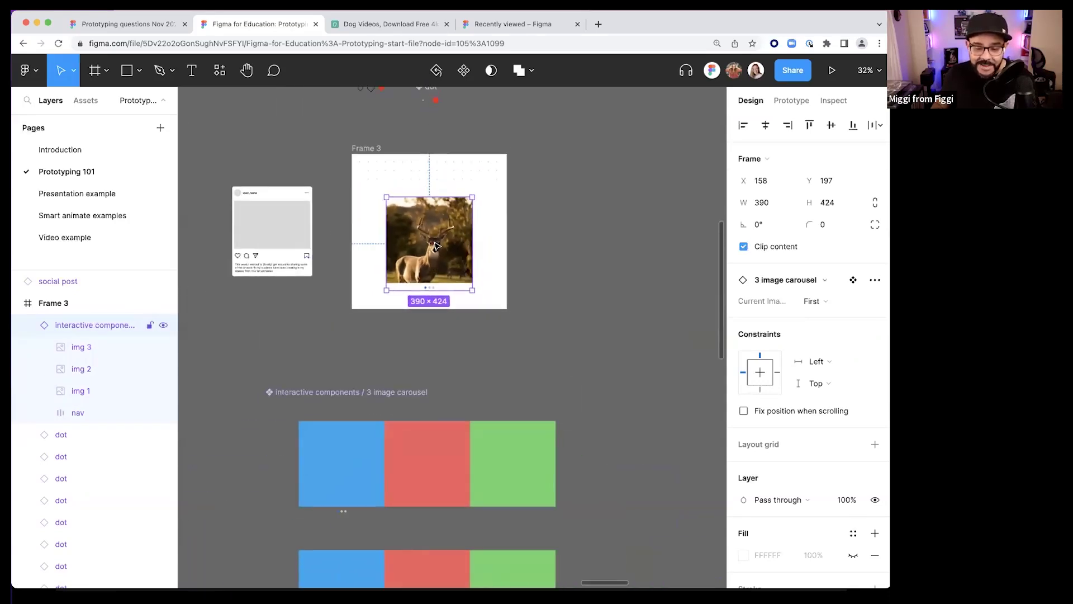
pyautogui.scroll(5, 436, 245)
pyautogui.scroll(-6, 446, 213)
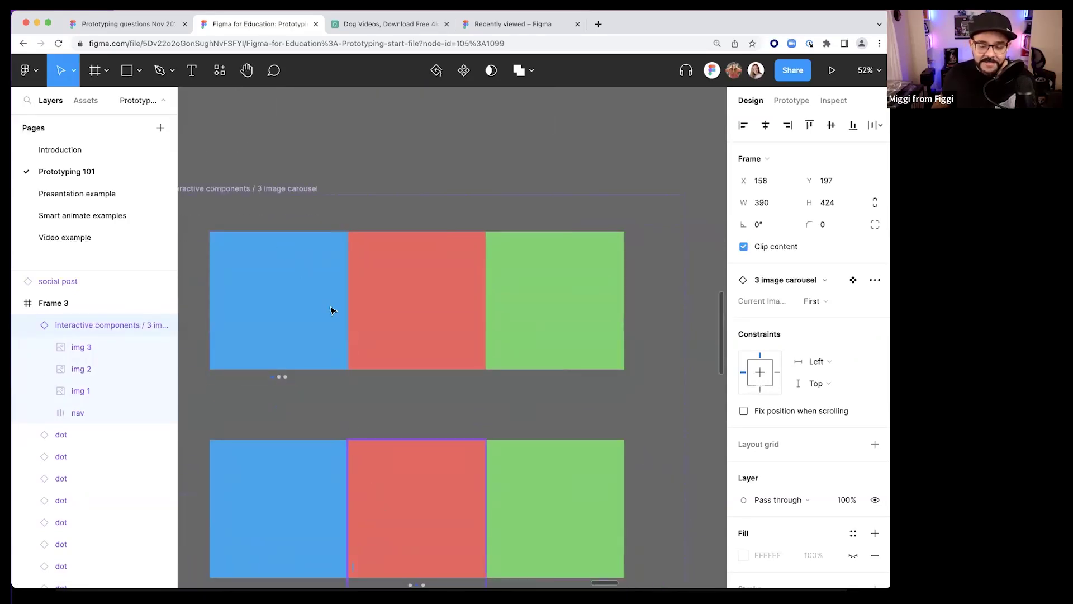
pyautogui.scroll(-3, 265, 295)
pyautogui.hscroll(-1, 265, 295)
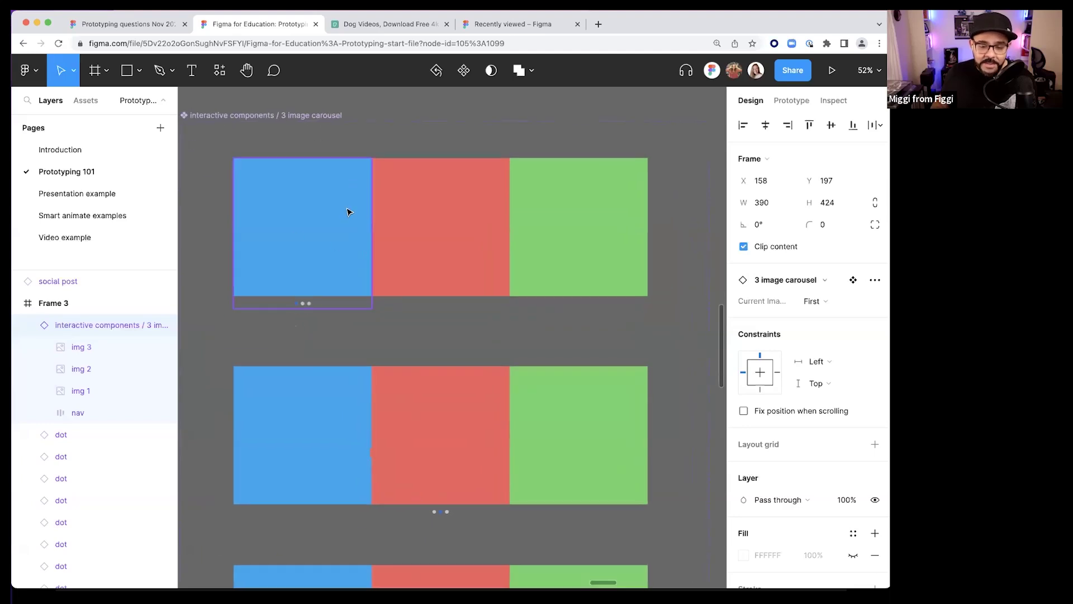
pyautogui.scroll(8, 515, 303)
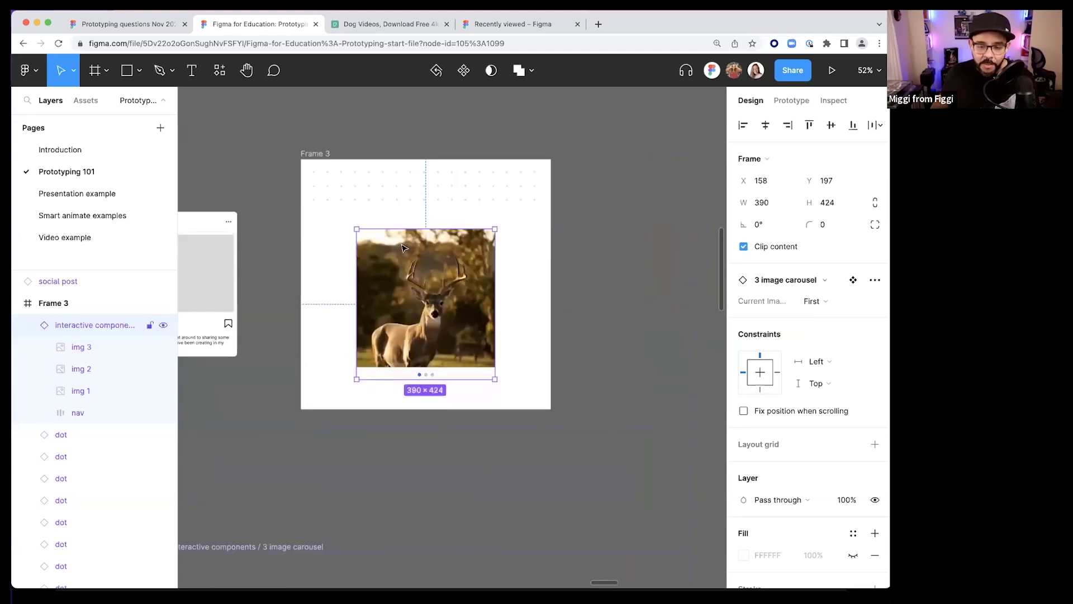
pyautogui.scroll(2, 420, 330)
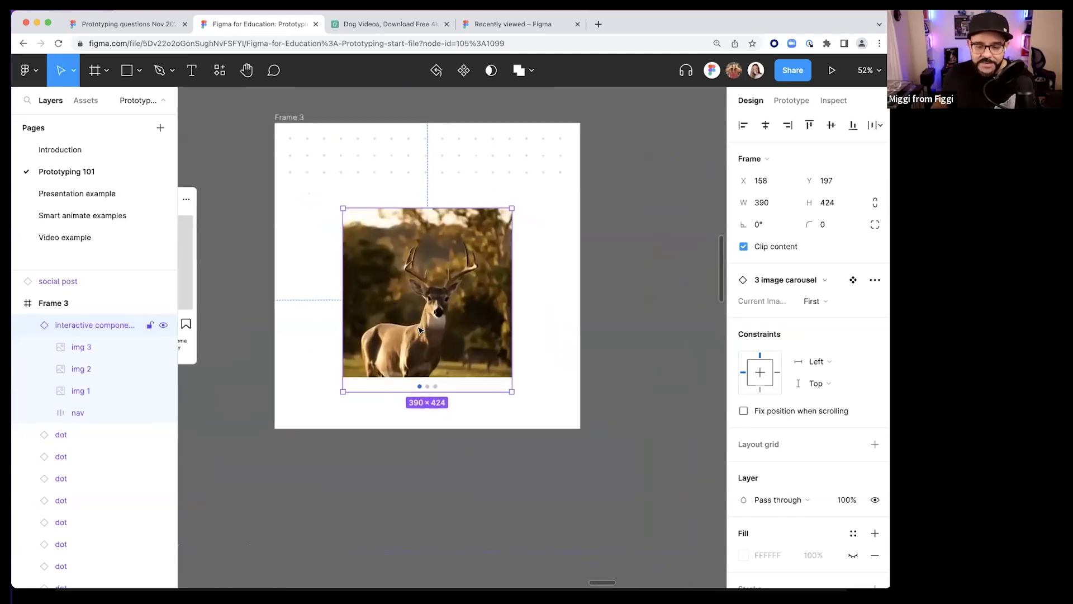
pyautogui.scroll(-3, 404, 413)
pyautogui.scroll(-4, 349, 365)
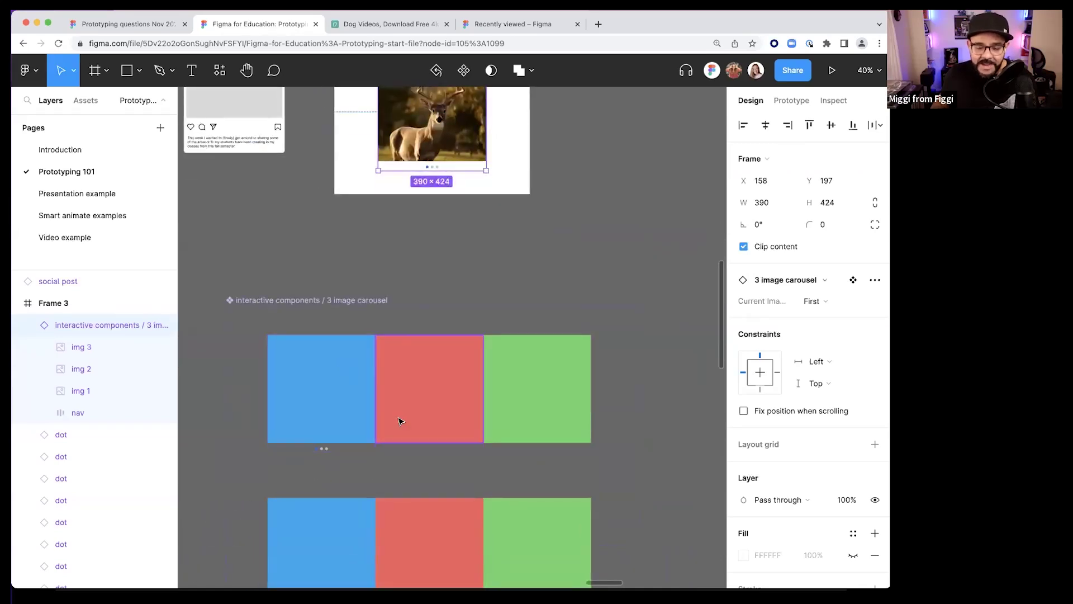
pyautogui.scroll(5, 479, 304)
pyautogui.scroll(2, 374, 196)
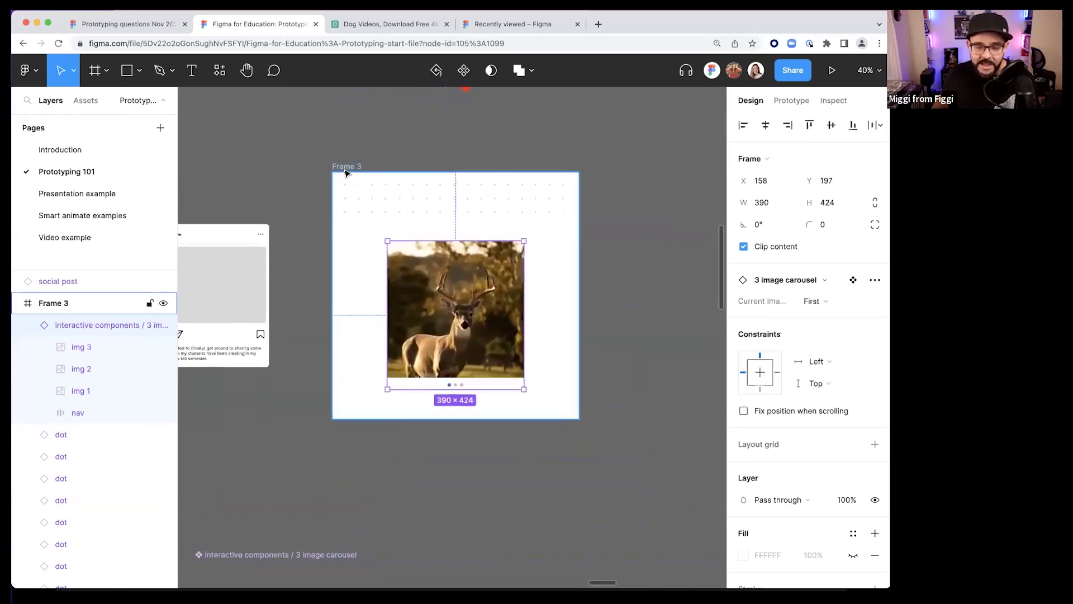
# - Select Frame 3 and move it slightly upward on the canvas to Y 3879
pyautogui.click(343, 169)
pyautogui.hscroll(1, 368, 162)
pyautogui.hscroll(2, 367, 162)
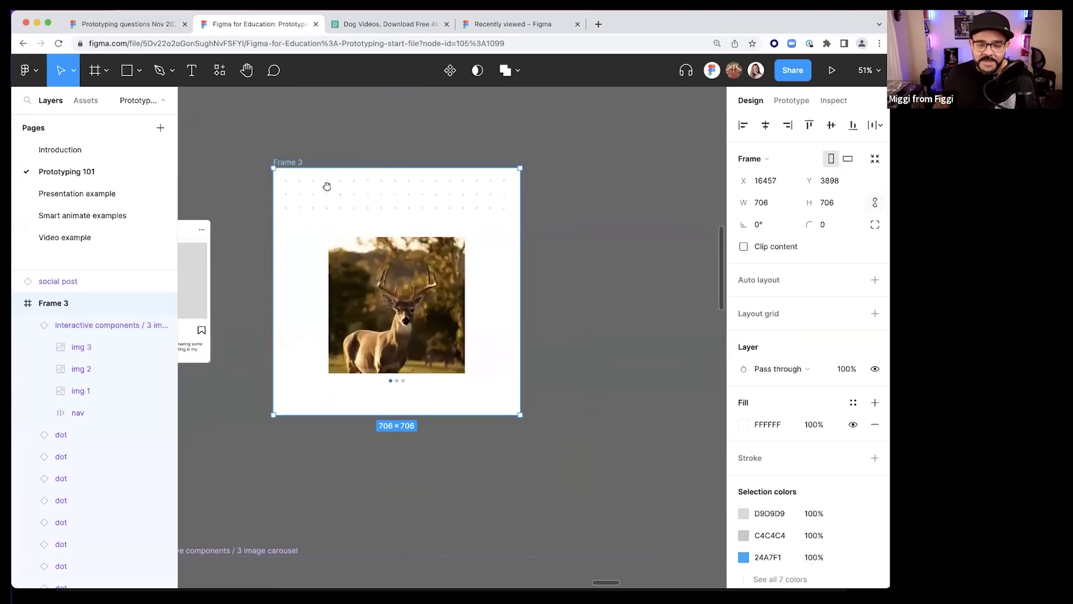
pyautogui.moveTo(371, 276); pyautogui.dragTo(373, 269)
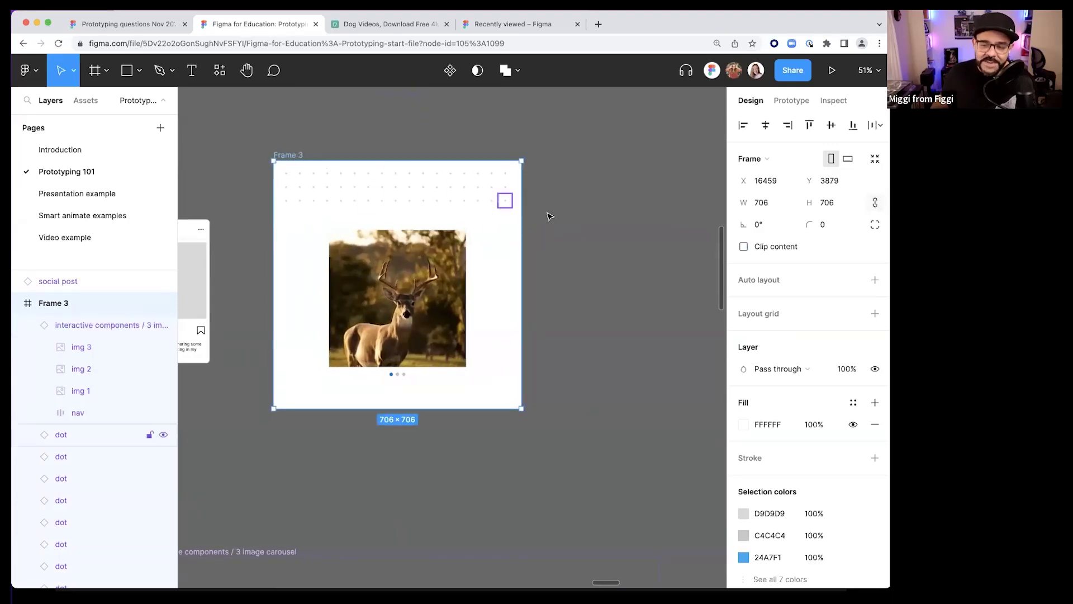
# - Preview Frame 3 and swipe the carousel forward to the tiger image and back again
pyautogui.click(831, 70)
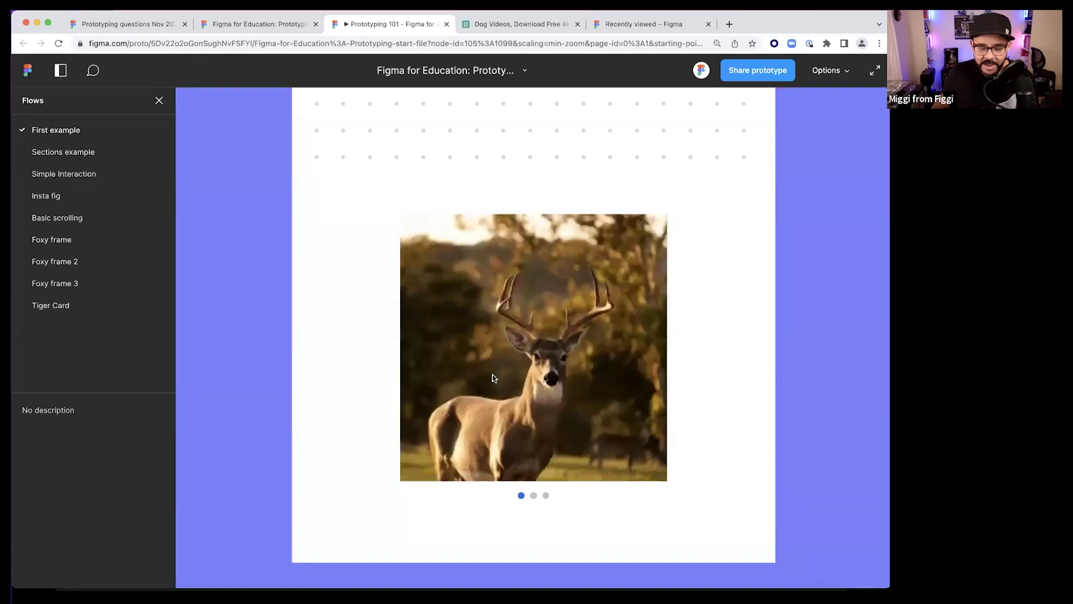
pyautogui.moveTo(559, 369); pyautogui.dragTo(286, 403)
pyautogui.moveTo(608, 374); pyautogui.dragTo(381, 403)
pyautogui.moveTo(468, 362); pyautogui.dragTo(623, 361)
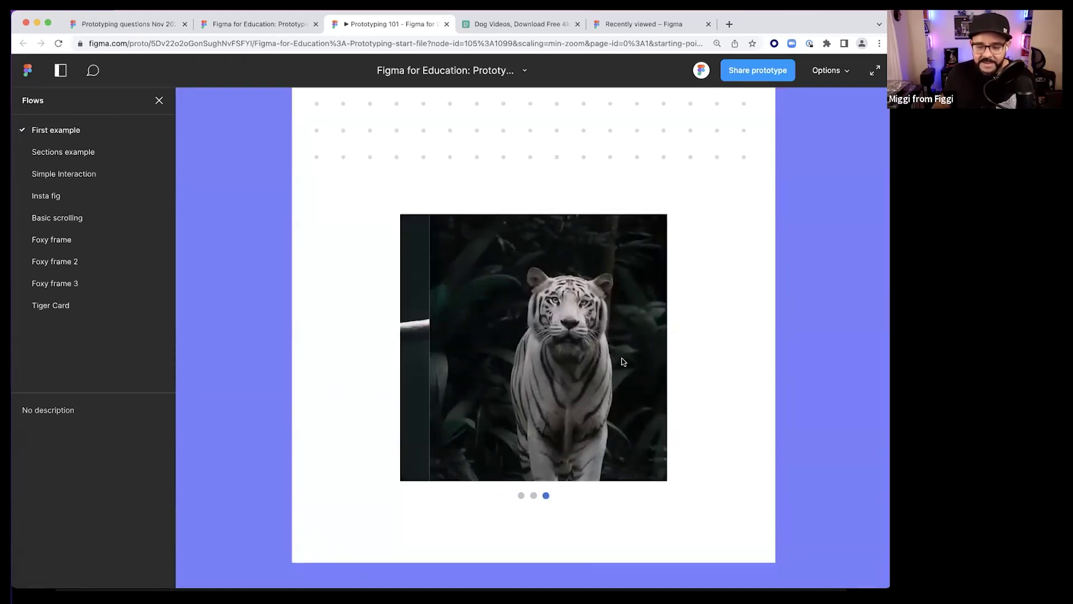
# - Swipe the carousel back to the deer image in the Frame 3 preview and close the preview
pyautogui.moveTo(495, 368); pyautogui.dragTo(630, 357)
pyautogui.press('super+w')
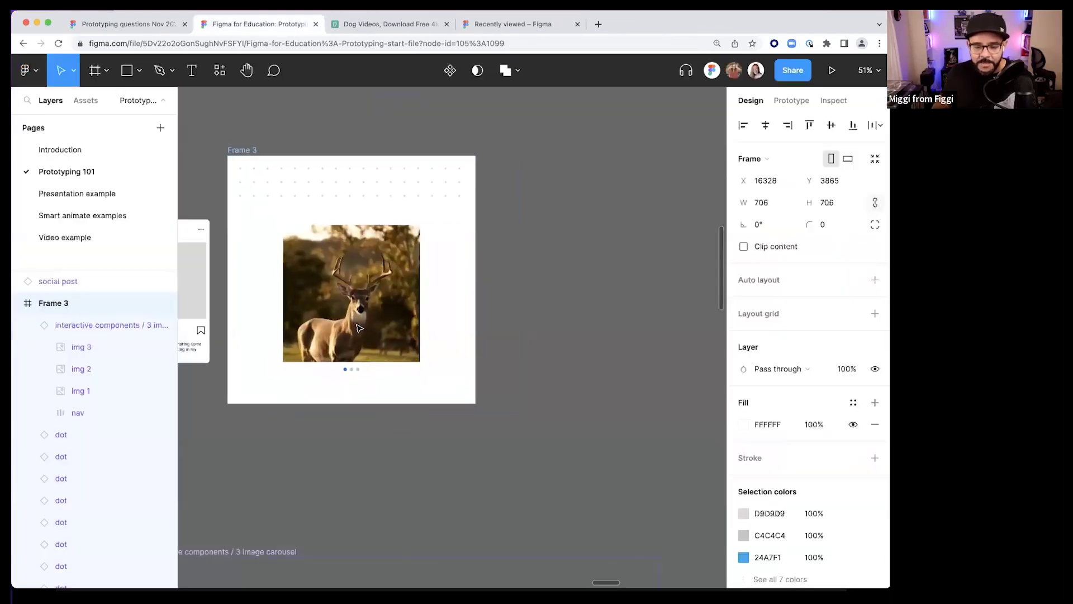
pyautogui.press('Escape')
# - Scale the carousel in Frame 3 down to 213.4 × 232, place a duplicate beside it, and turn off Clip content on the duplicate
pyautogui.click(419, 343)
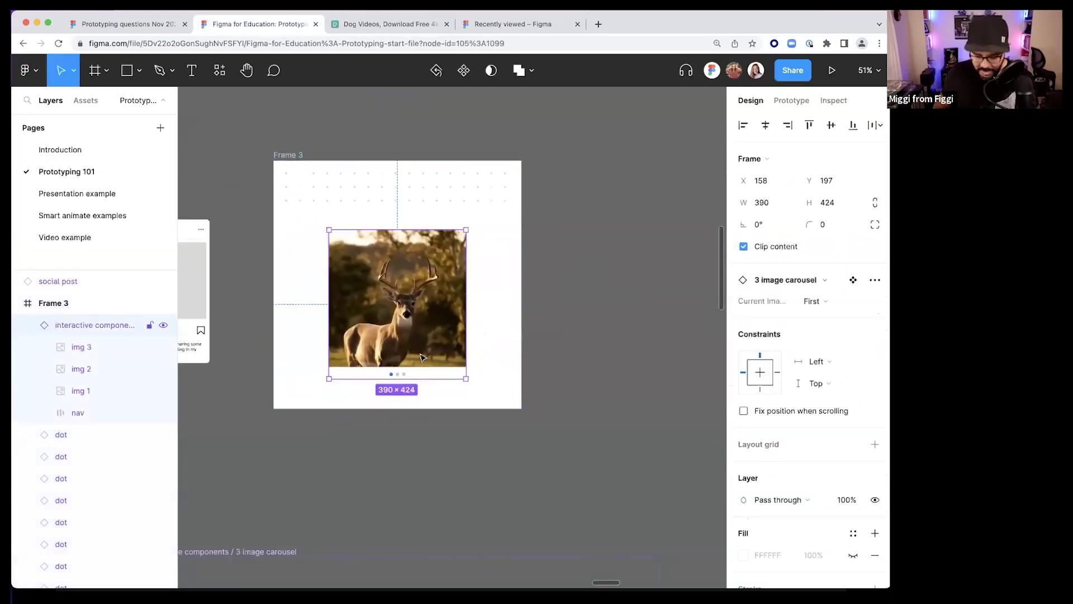
pyautogui.moveTo(467, 379); pyautogui.dragTo(445, 302)
pyautogui.click(743, 246)
pyautogui.click(572, 355)
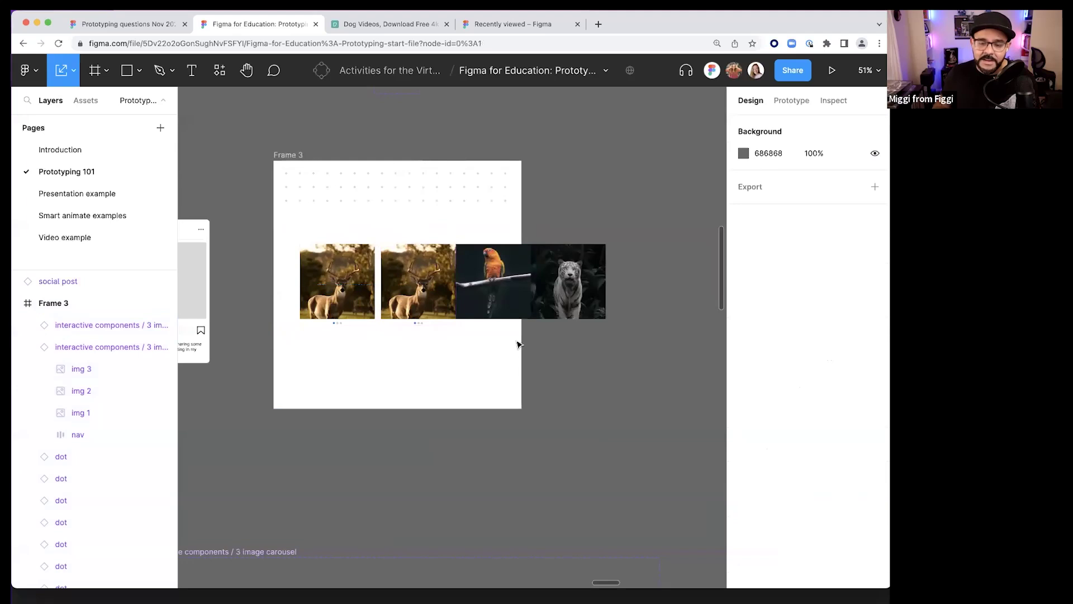
# - Fill the duplicate carousel's first image with the code screen photo from the Unsplash plugin's technology category
pyautogui.doubleClick(434, 295)
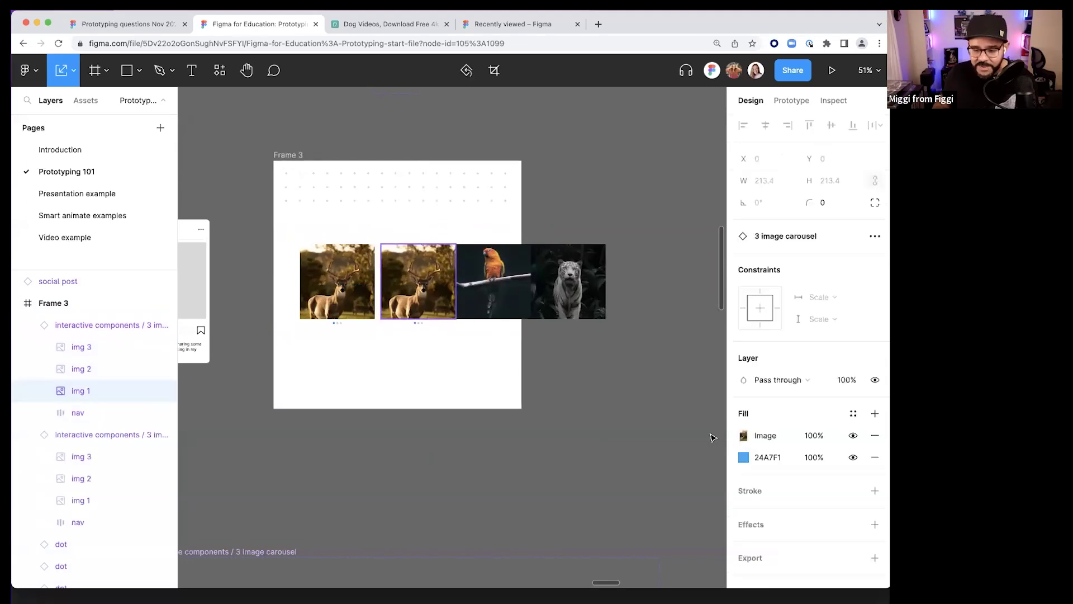
pyautogui.click(218, 71)
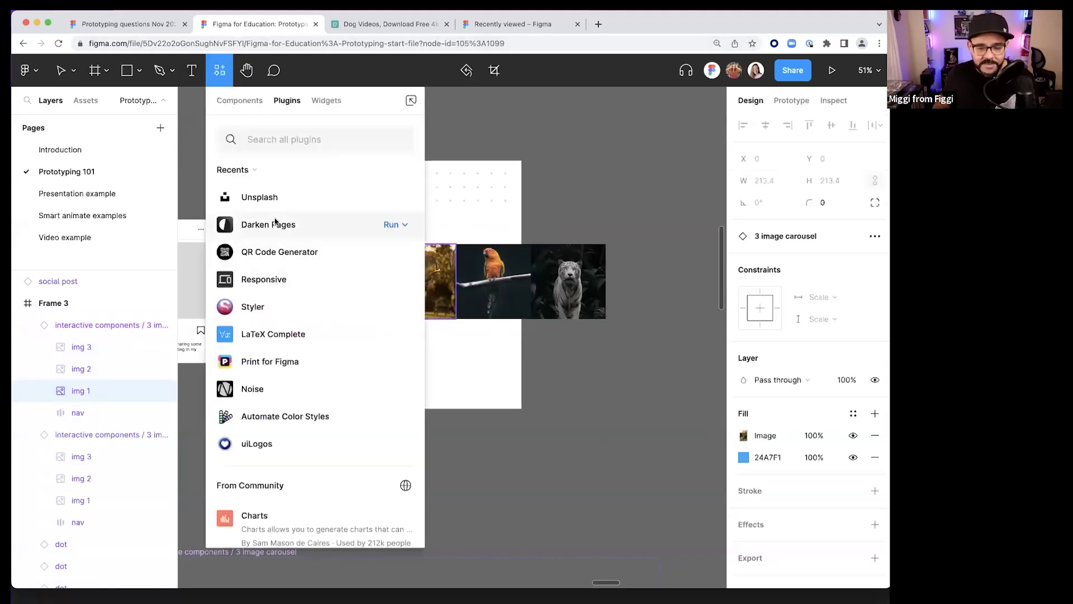
pyautogui.click(263, 196)
pyautogui.click(291, 286)
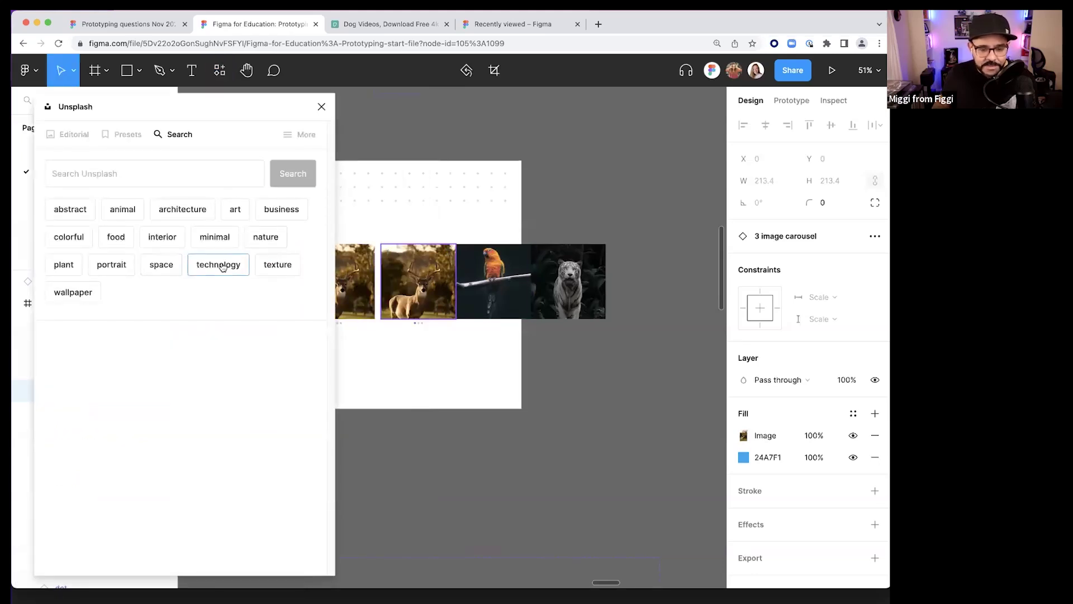
pyautogui.click(218, 265)
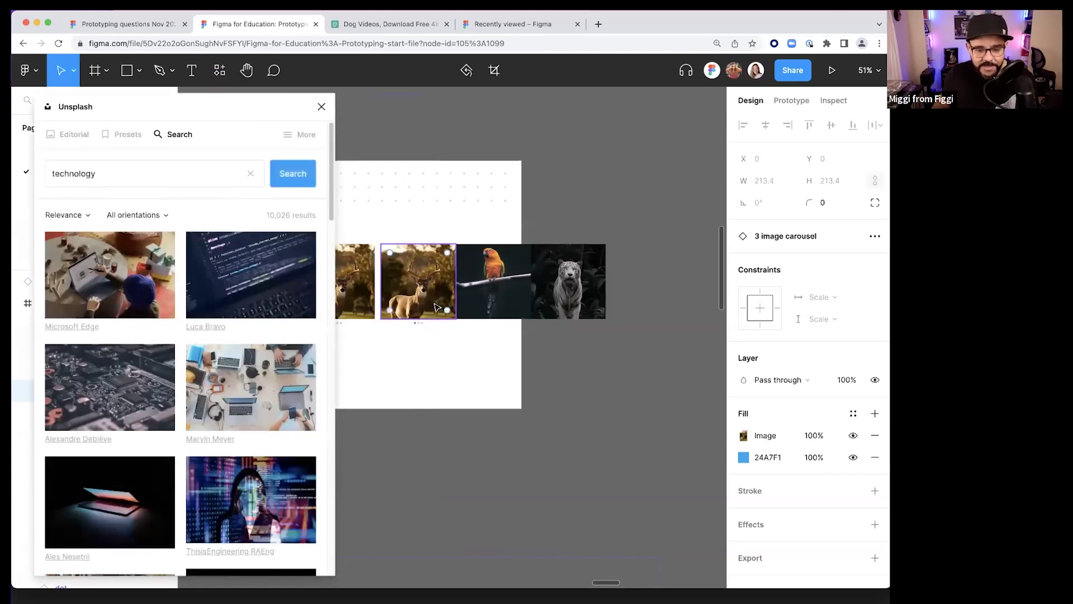
pyautogui.click(247, 288)
# - Fill the duplicate's second image with the laptops-on-desk photo and its third with the circuit board photo, closing the Unsplash plugin
pyautogui.click(492, 284)
pyautogui.click(251, 386)
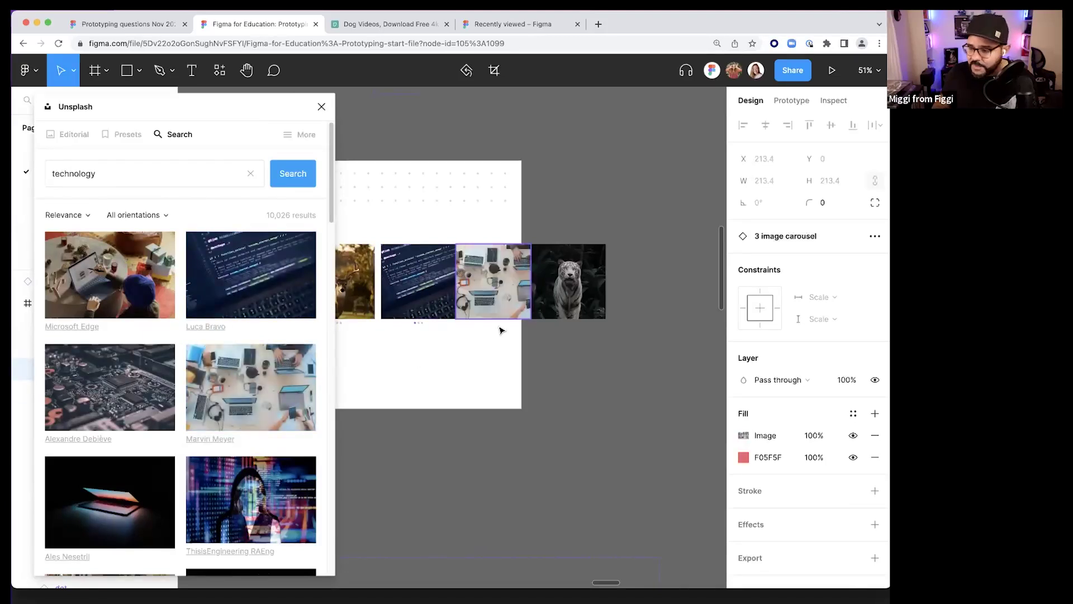
pyautogui.click(567, 286)
pyautogui.click(109, 387)
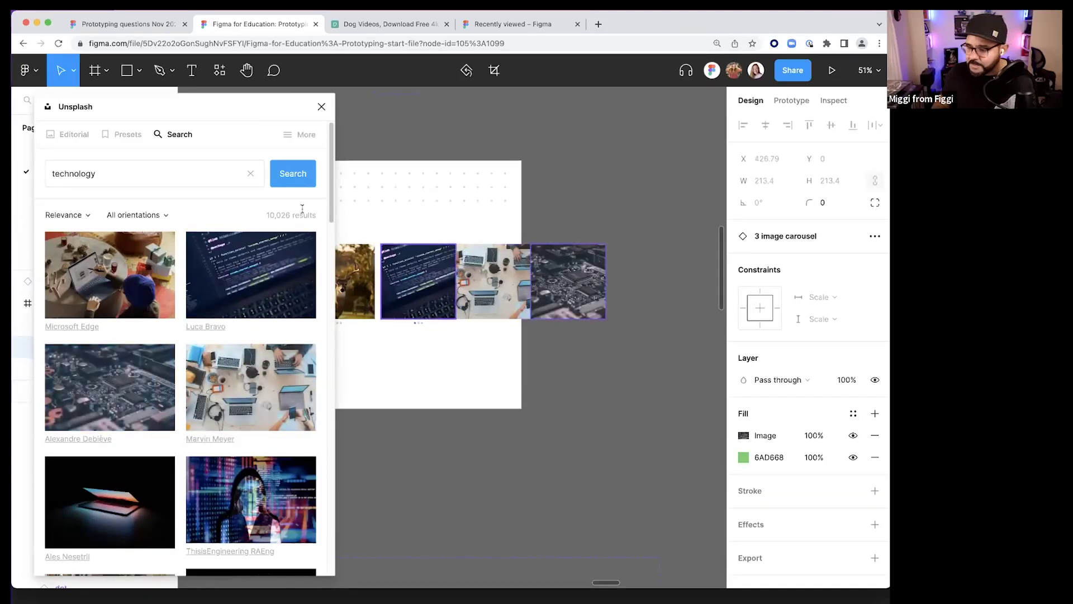
pyautogui.click(322, 106)
# - Turn on Clip content for the duplicate carousel and space the two carousels apart in Frame 3, with the deer carousel at X 117
pyautogui.click(424, 273)
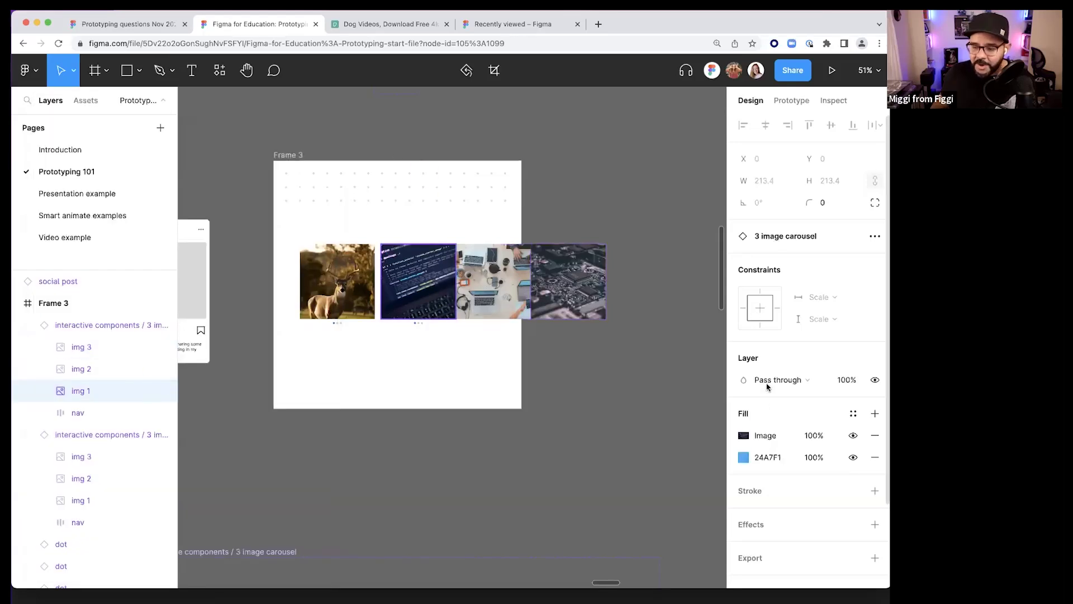
pyautogui.scroll(-3, 739, 421)
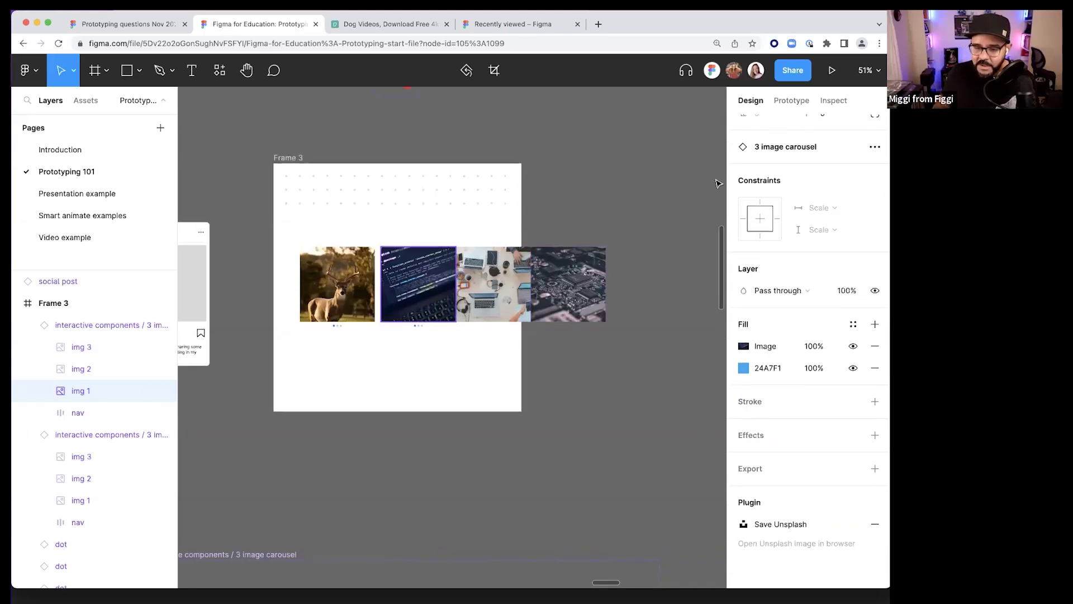
pyautogui.scroll(5, 715, 134)
pyautogui.scroll(3, 745, 130)
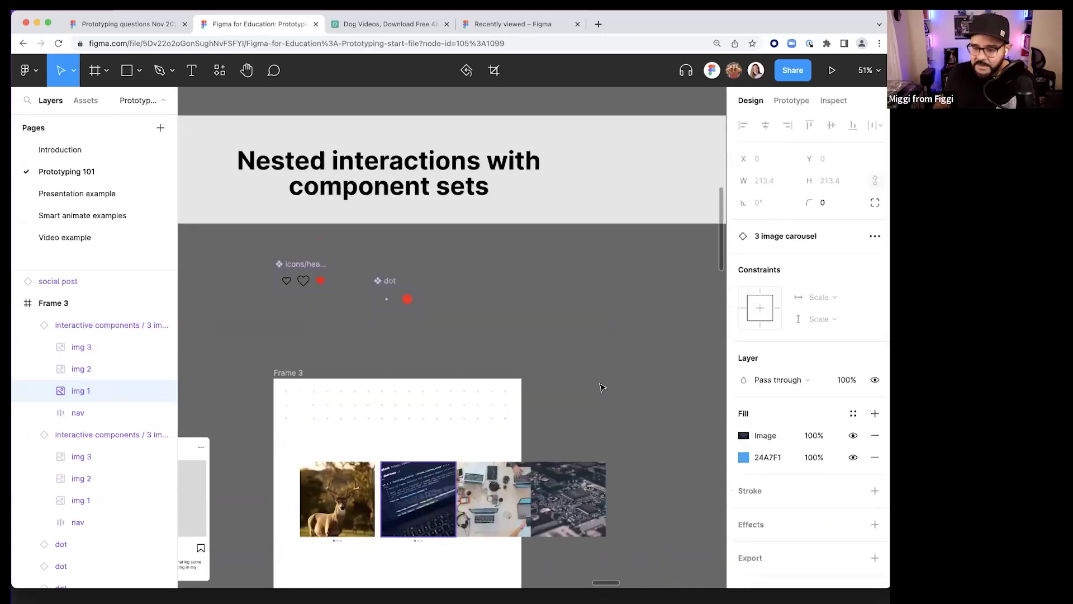
pyautogui.click(439, 481)
pyautogui.click(743, 246)
pyautogui.scroll(-4, 558, 446)
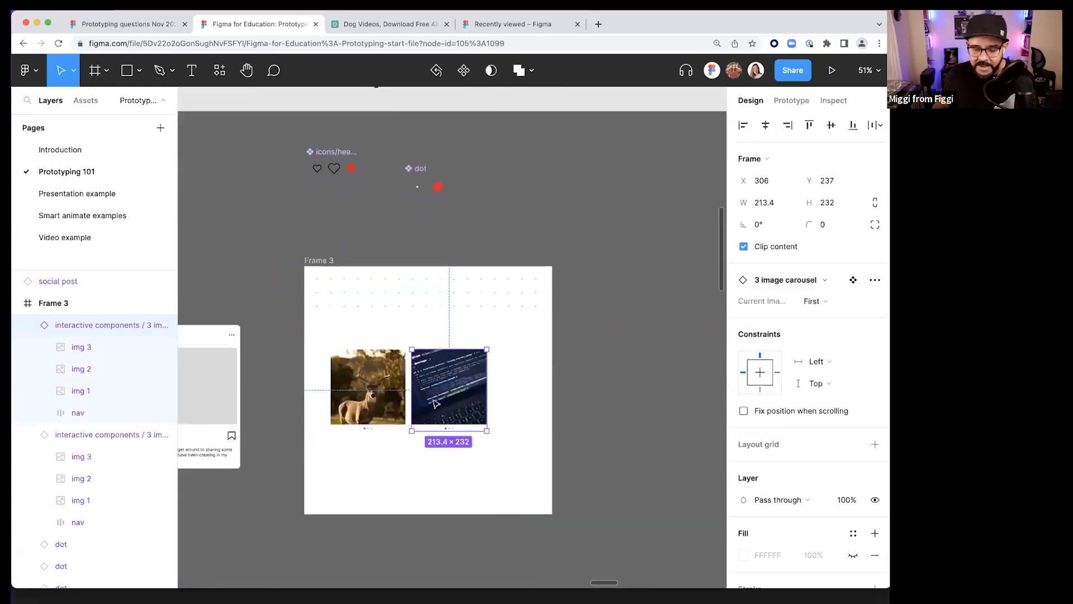
pyautogui.moveTo(444, 391); pyautogui.dragTo(475, 392)
pyautogui.moveTo(369, 386); pyautogui.dragTo(387, 385)
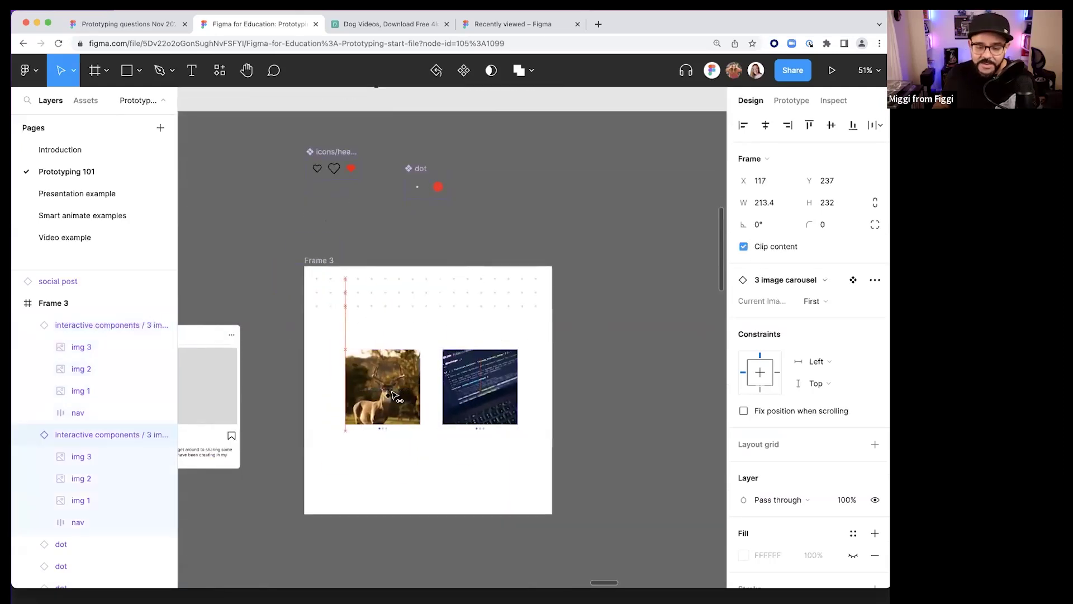
# - Preview Frame 3, swipe the animal and technology carousels independently through their images, and close the preview
pyautogui.click(328, 260)
pyautogui.click(832, 71)
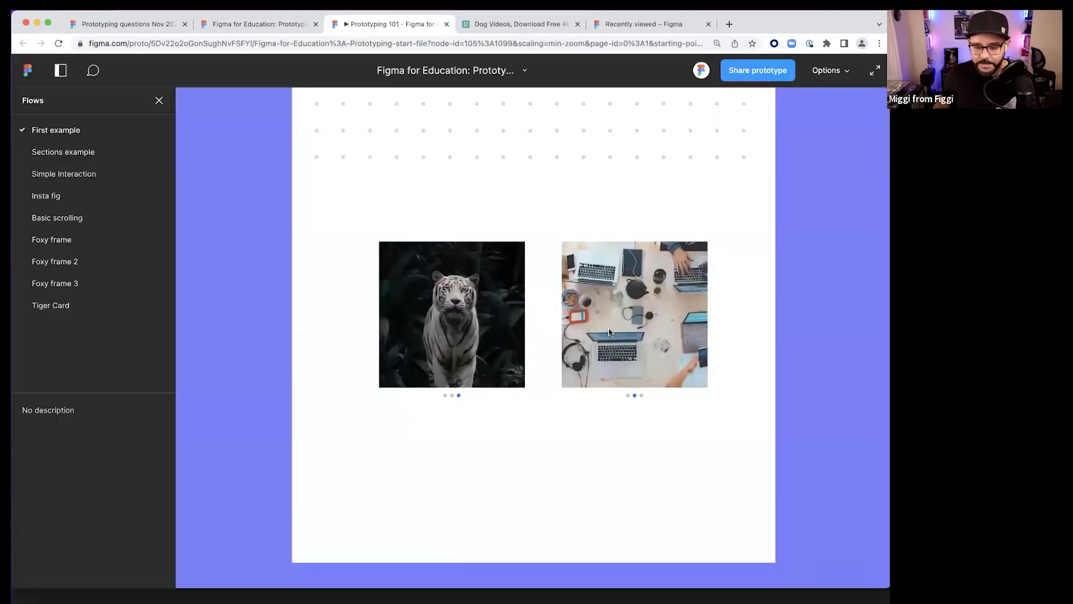
pyautogui.moveTo(618, 339); pyautogui.dragTo(564, 347)
pyautogui.moveTo(440, 339); pyautogui.dragTo(492, 343)
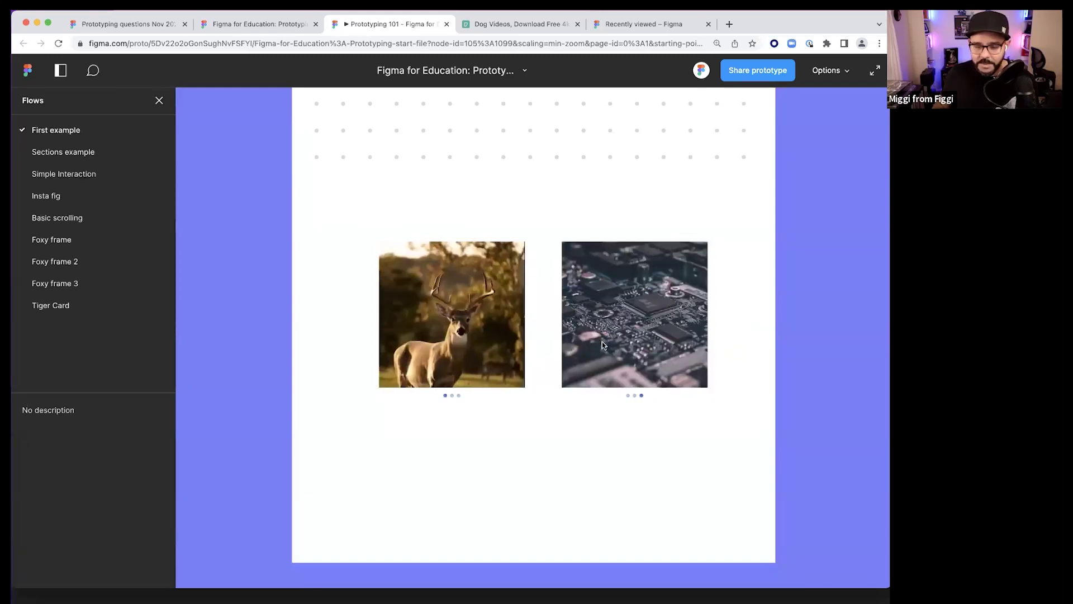
pyautogui.moveTo(638, 334); pyautogui.dragTo(674, 333)
pyautogui.moveTo(609, 329); pyautogui.dragTo(657, 329)
pyautogui.press('super+w')
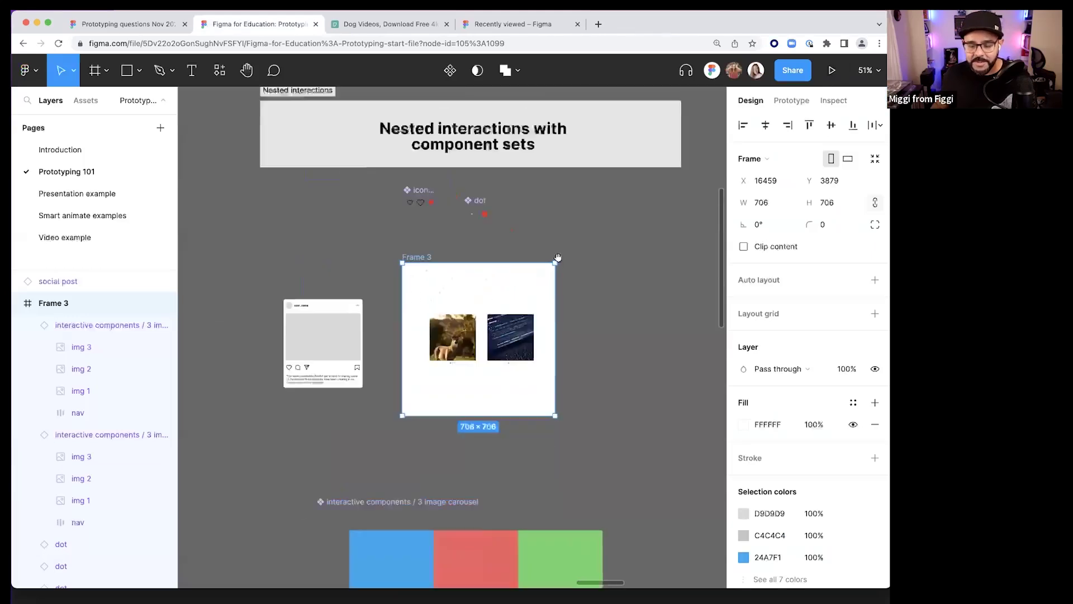
# - Move the Puppy gallery section closer to the Home Example frame, to X 20084
pyautogui.scroll(-3, 411, 297)
pyautogui.hscroll(3, 496, 314)
pyautogui.moveTo(495, 313); pyautogui.dragTo(313, 330)
pyautogui.hscroll(-3, 313, 330)
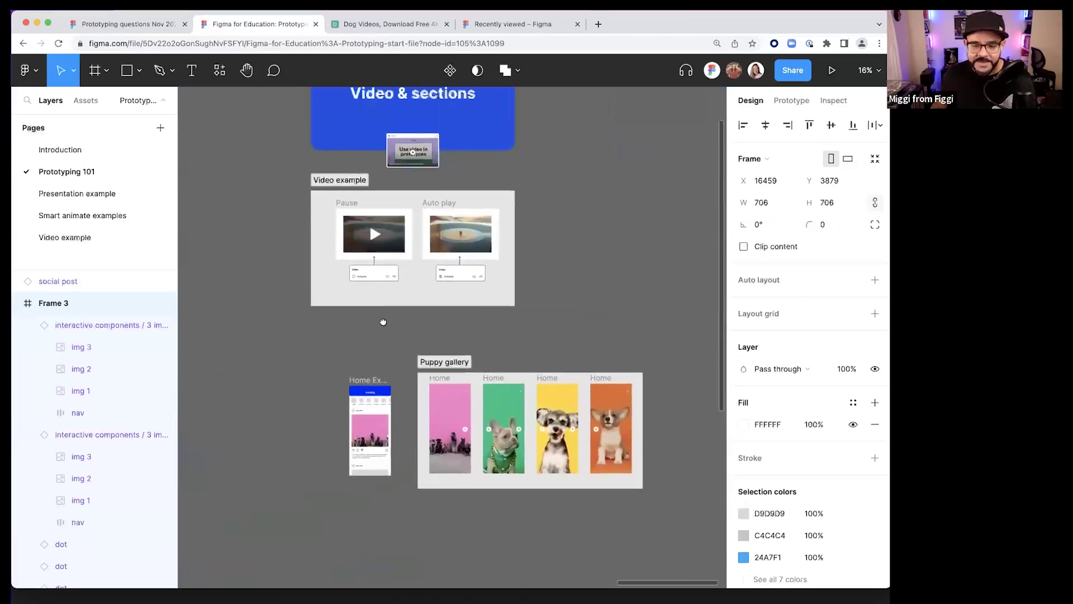
pyautogui.scroll(3, 383, 319)
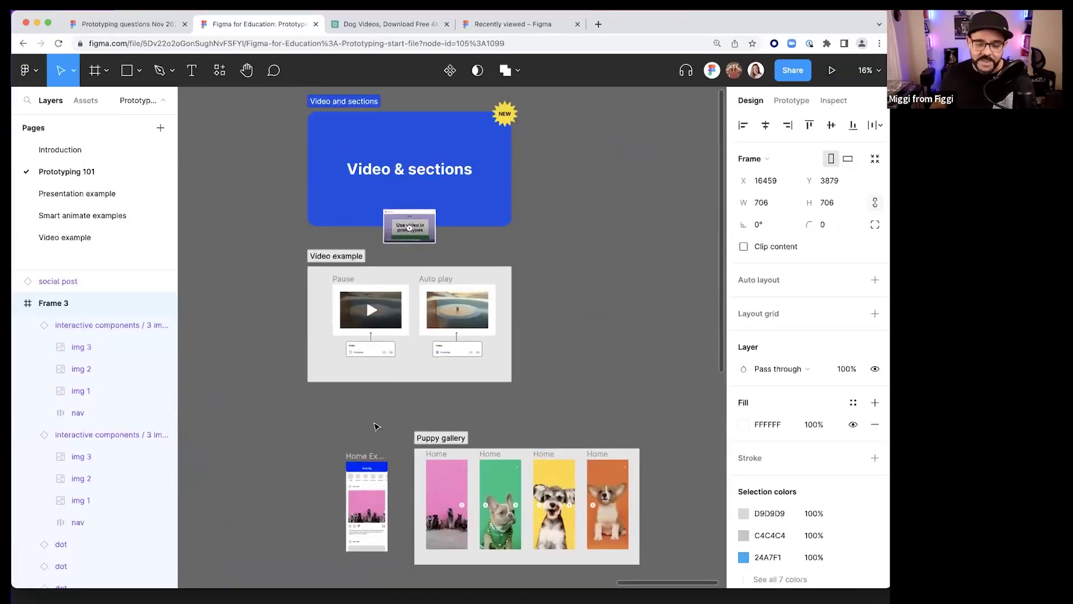
pyautogui.scroll(-4, 376, 427)
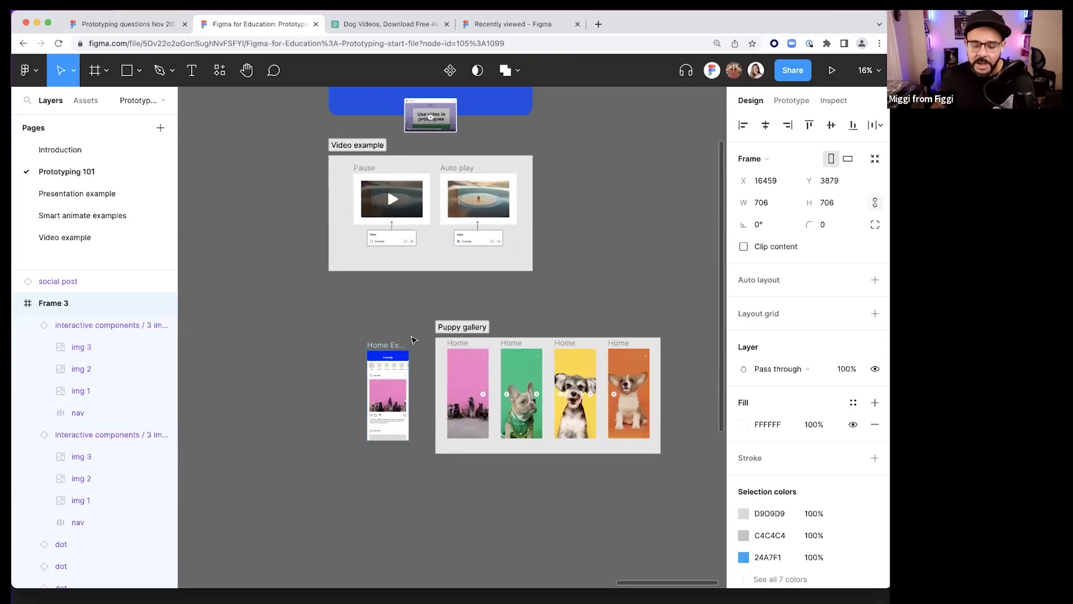
pyautogui.click(451, 335)
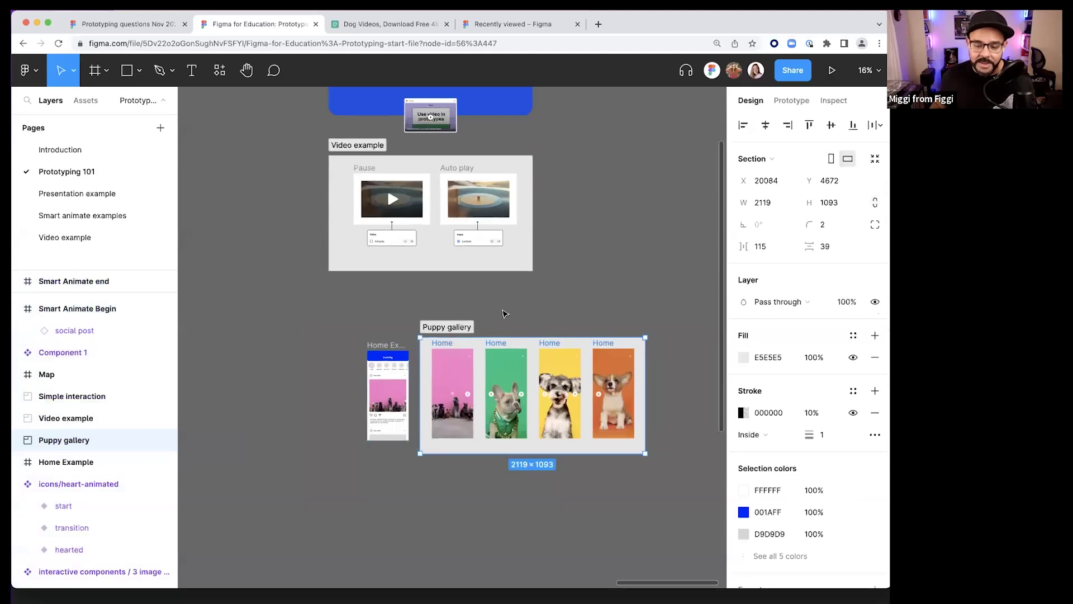
# - Show the prototype connections between the Puppy gallery section and the Home Example frame
pyautogui.scroll(-2, 507, 272)
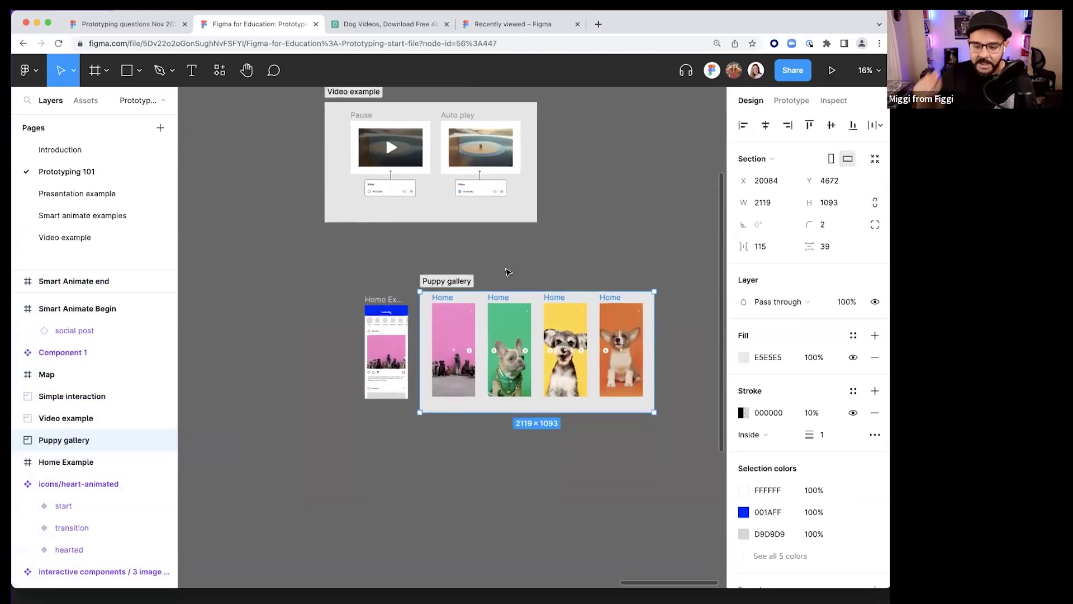
pyautogui.scroll(5, 413, 394)
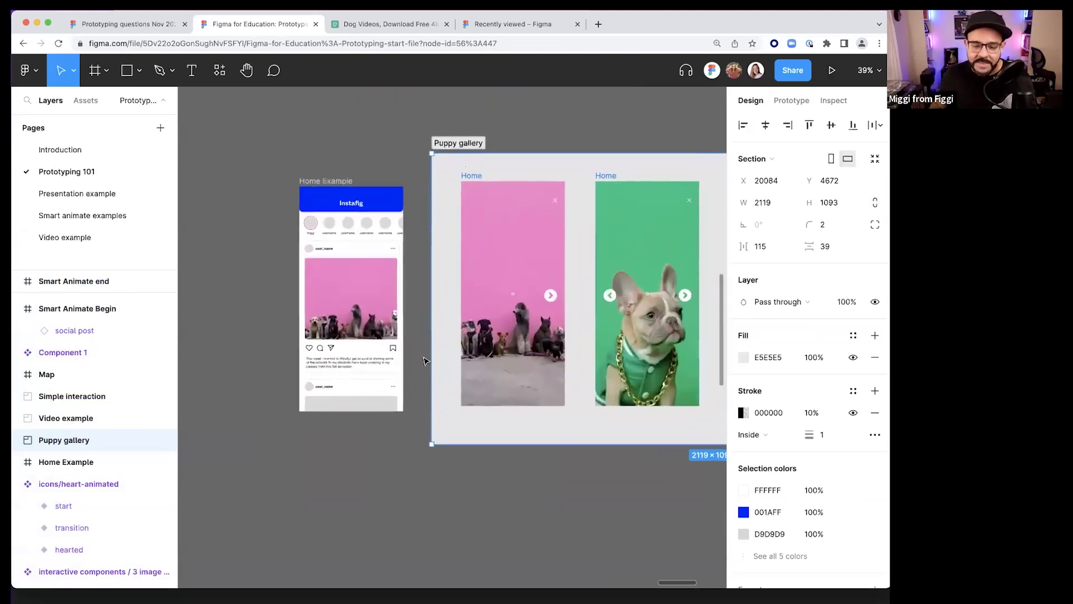
pyautogui.hotkey('shift', 'e')
# - Draw an empty section on the canvas below the Puppy gallery
pyautogui.scroll(-5, 447, 395)
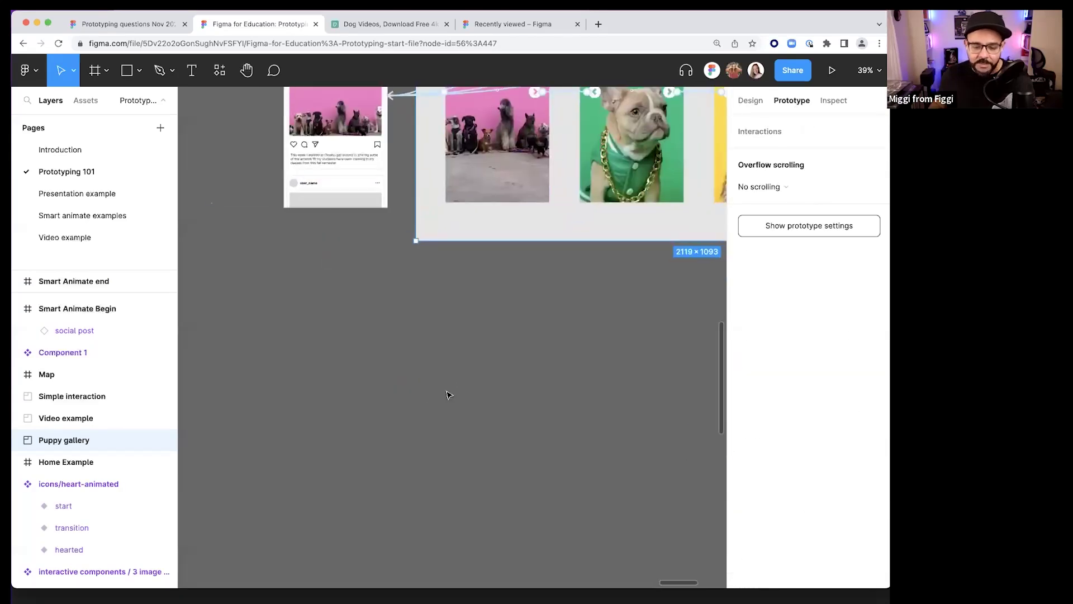
pyautogui.click(575, 439)
pyautogui.moveTo(542, 407)
pyautogui.mouseDown()
pyautogui.moveTo(416, 325)
pyautogui.moveTo(656, 443)
pyautogui.mouseUp()
pyautogui.hotkey('shift', 's')
pyautogui.scroll(-1, 512, 361)
pyautogui.moveTo(475, 306); pyautogui.dragTo(549, 528)
pyautogui.press('Escape')
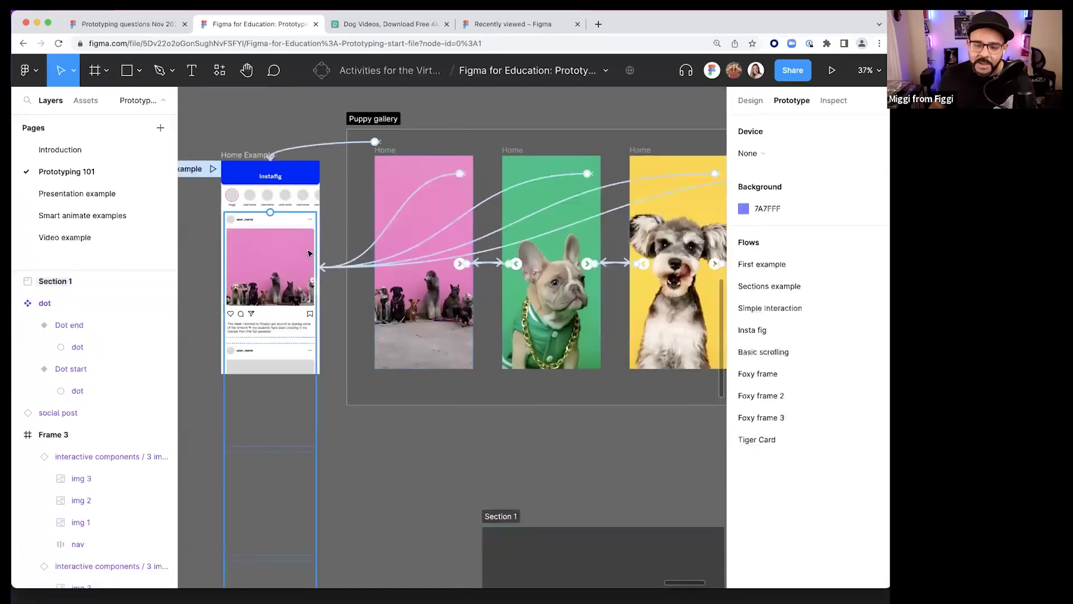
# - Preview the Sections example flow starting at the Home Example frame and close the preview
pyautogui.scroll(-3, 347, 272)
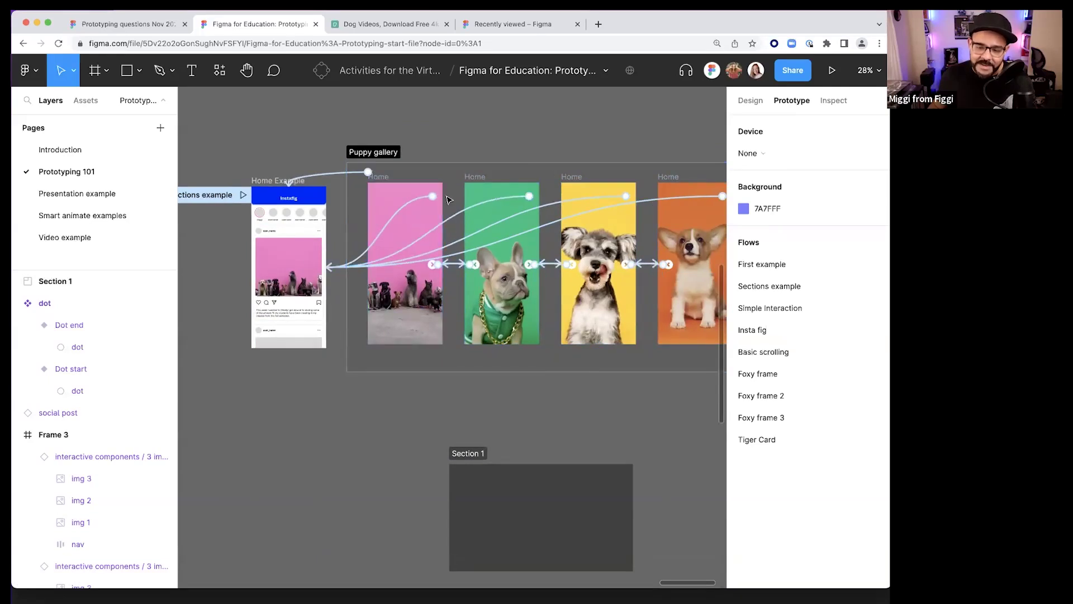
pyautogui.scroll(-3, 455, 227)
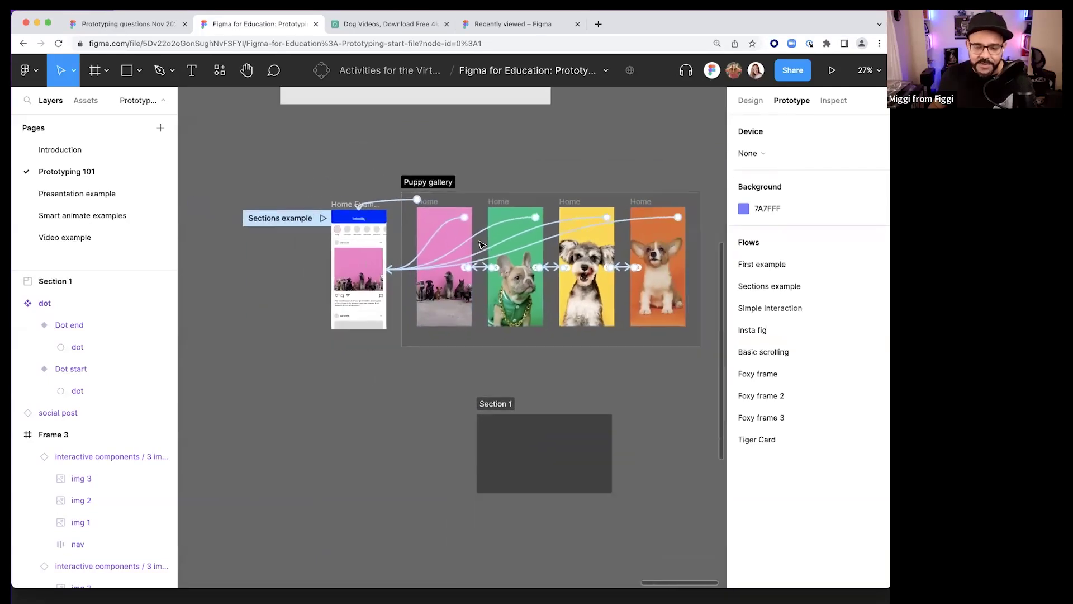
pyautogui.click(332, 221)
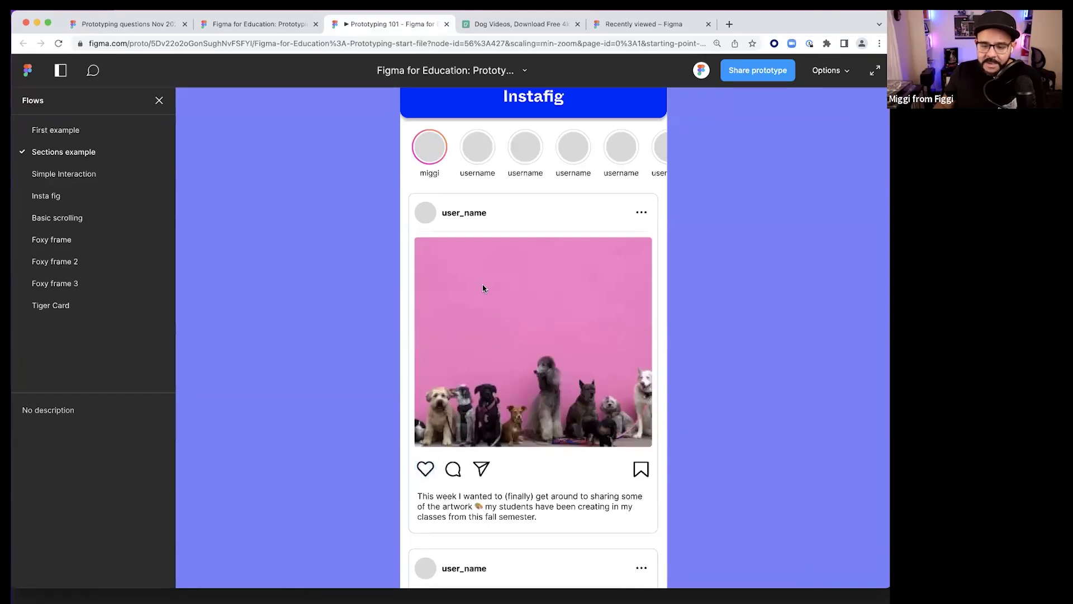
pyautogui.press('super+w')
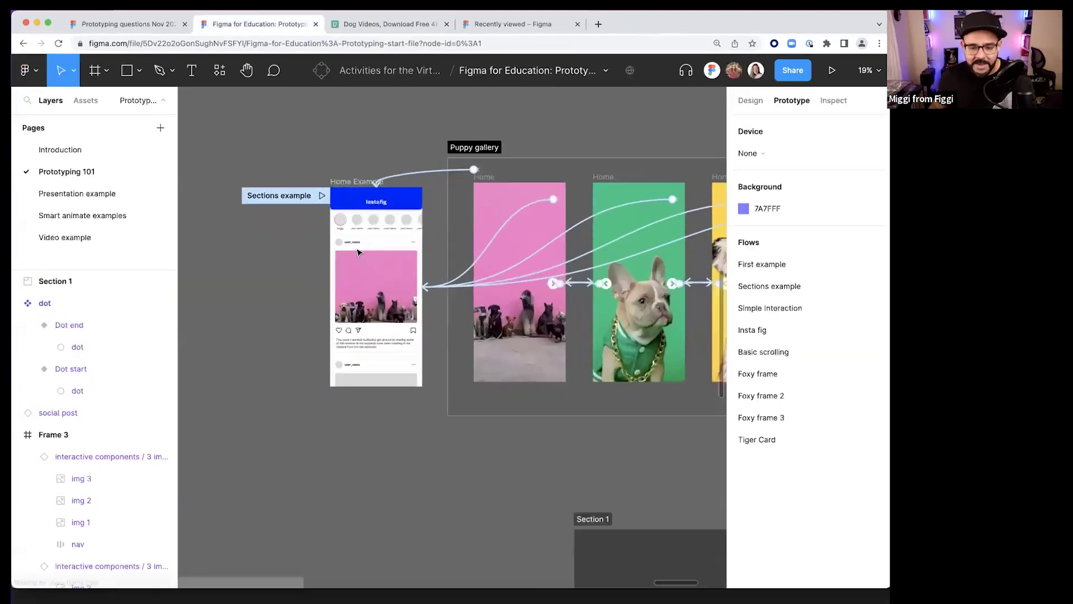
# - Connect the first story icon in Home Example to the Puppy gallery section with an On click, Navigate to interaction using Smart animate
pyautogui.click(342, 216)
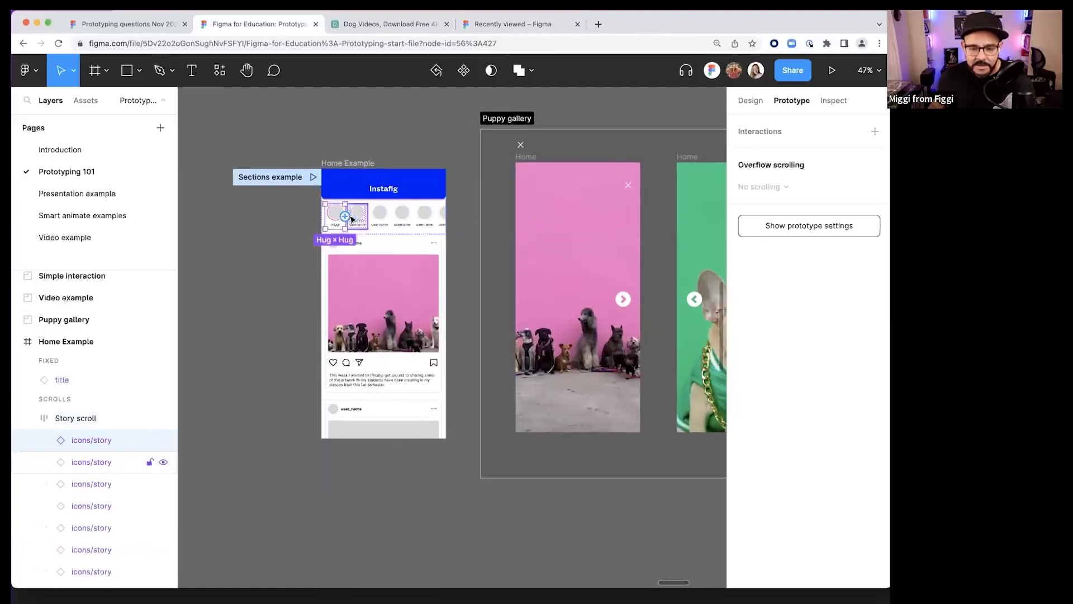
pyautogui.moveTo(489, 267); pyautogui.dragTo(503, 271)
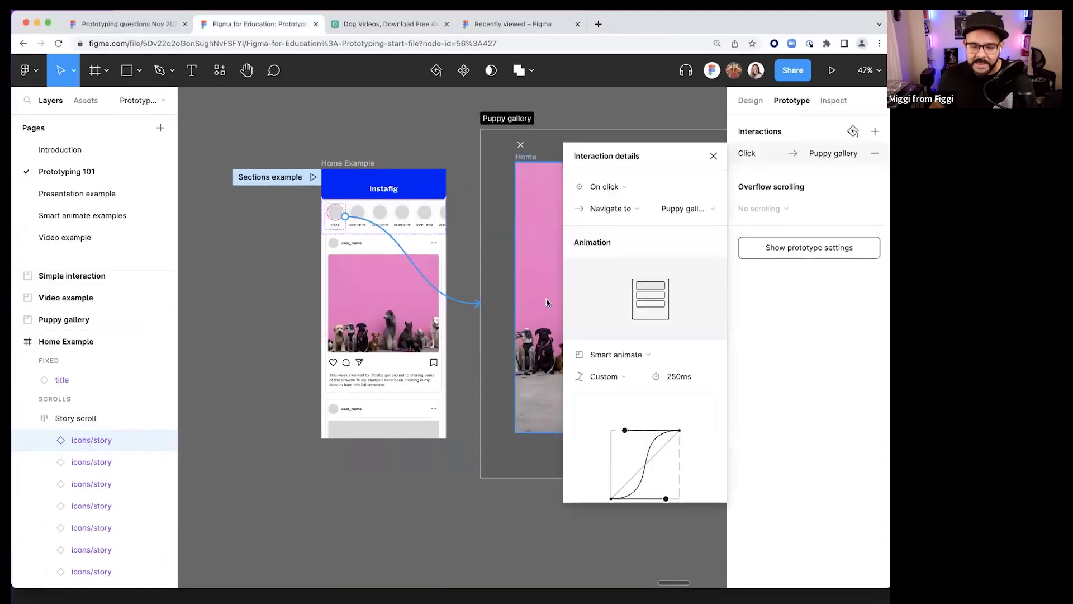
pyautogui.click(713, 157)
# - Select the Puppy gallery section and examine the connections among its Home frames and back to Home Example
pyautogui.hscroll(5, 559, 294)
pyautogui.keyDown('ctrl'); pyautogui.scroll(-3, 395, 283); pyautogui.keyUp('ctrl')
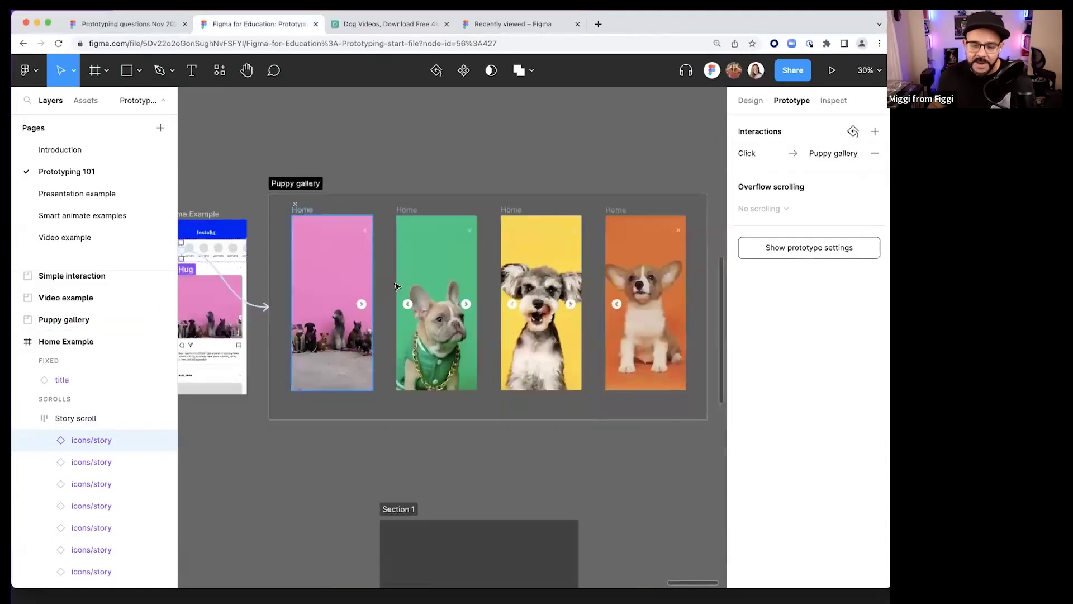
pyautogui.click(570, 199)
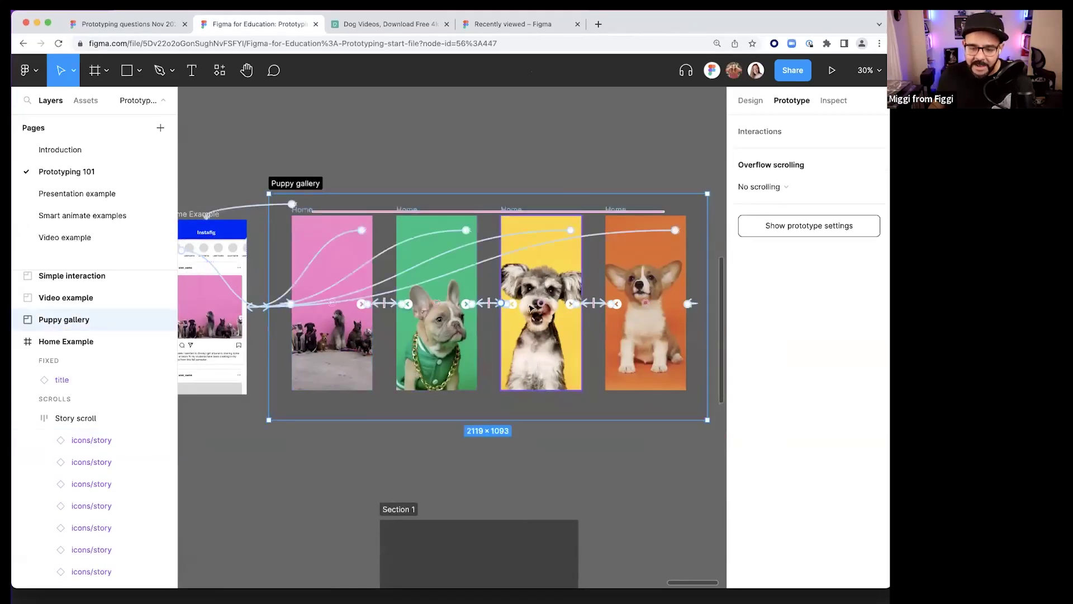
pyautogui.keyDown('ctrl'); pyautogui.scroll(3, 481, 307); pyautogui.keyUp('ctrl')
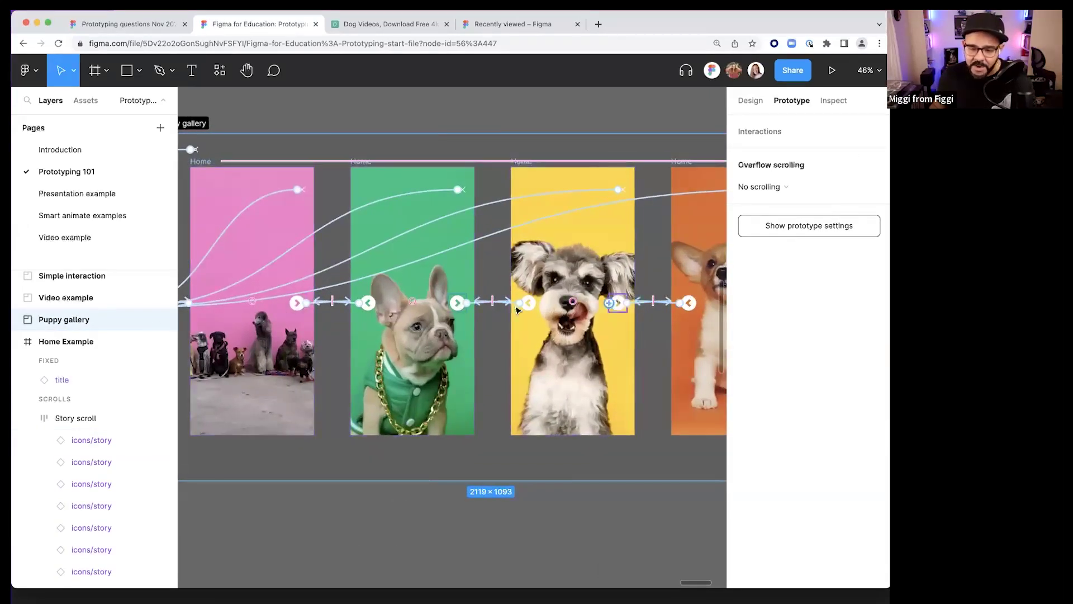
pyautogui.hscroll(-5, 273, 317)
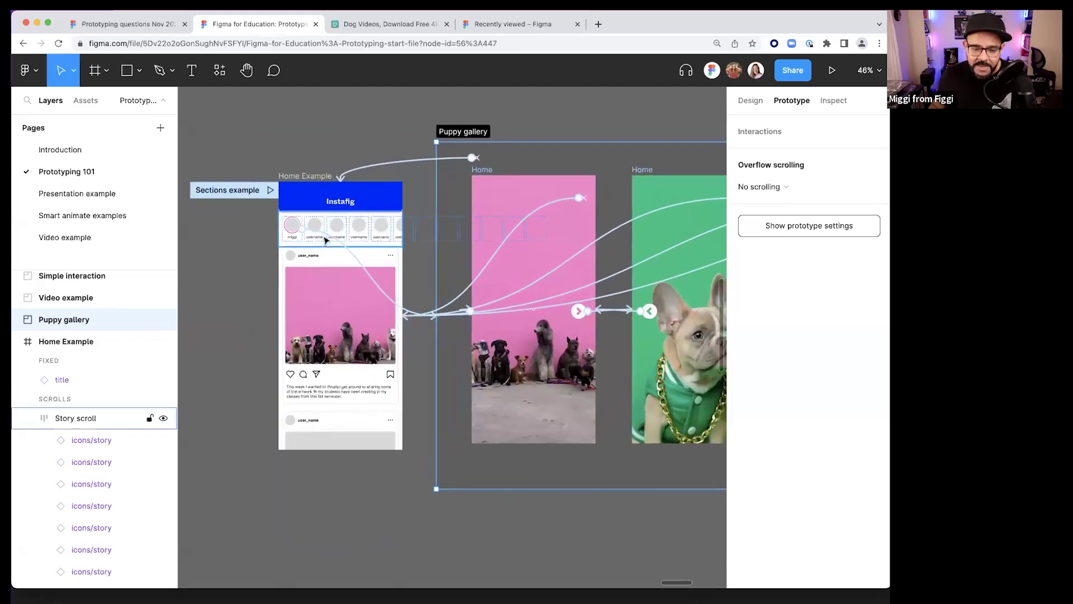
# - Preview the Sections example flow, open the first story, page through the puppy photos and back, and close the preview
pyautogui.press('Escape')
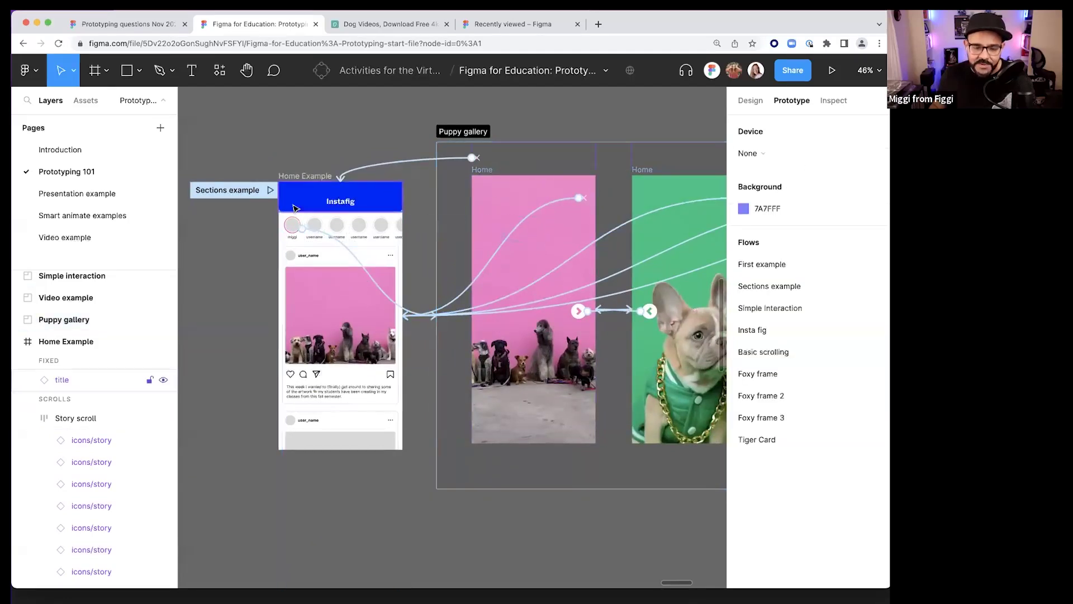
pyautogui.click(271, 190)
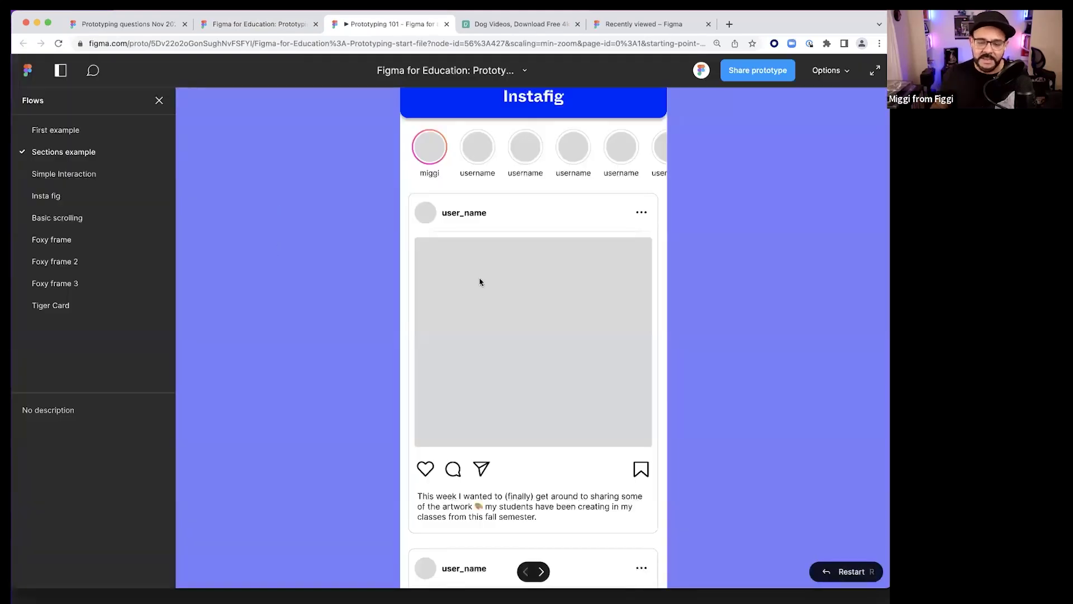
pyautogui.click(524, 321)
pyautogui.click(429, 148)
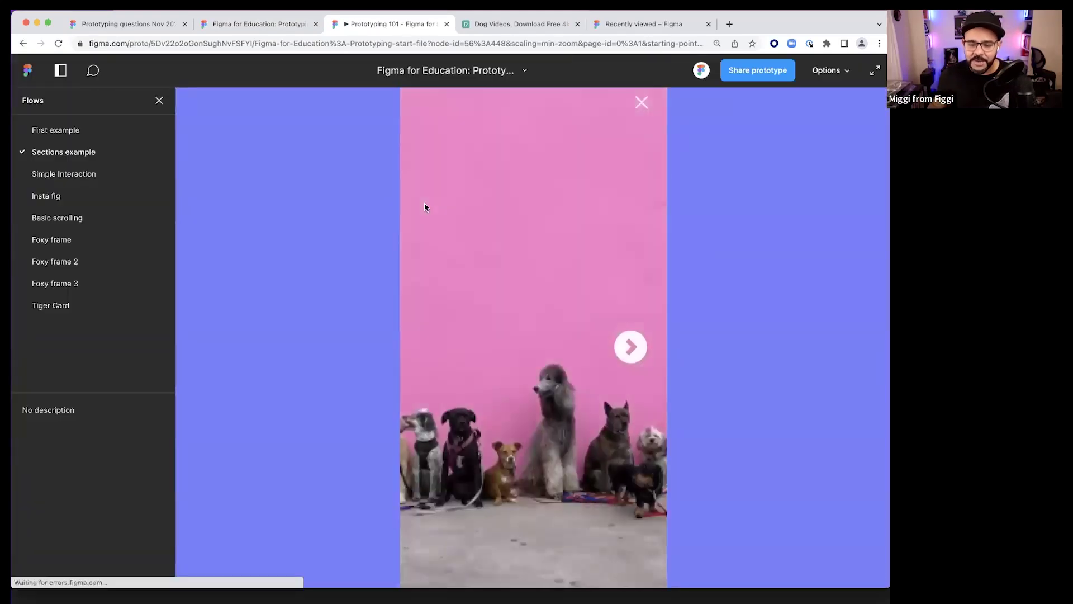
pyautogui.click(627, 347)
pyautogui.click(624, 351)
pyautogui.click(626, 351)
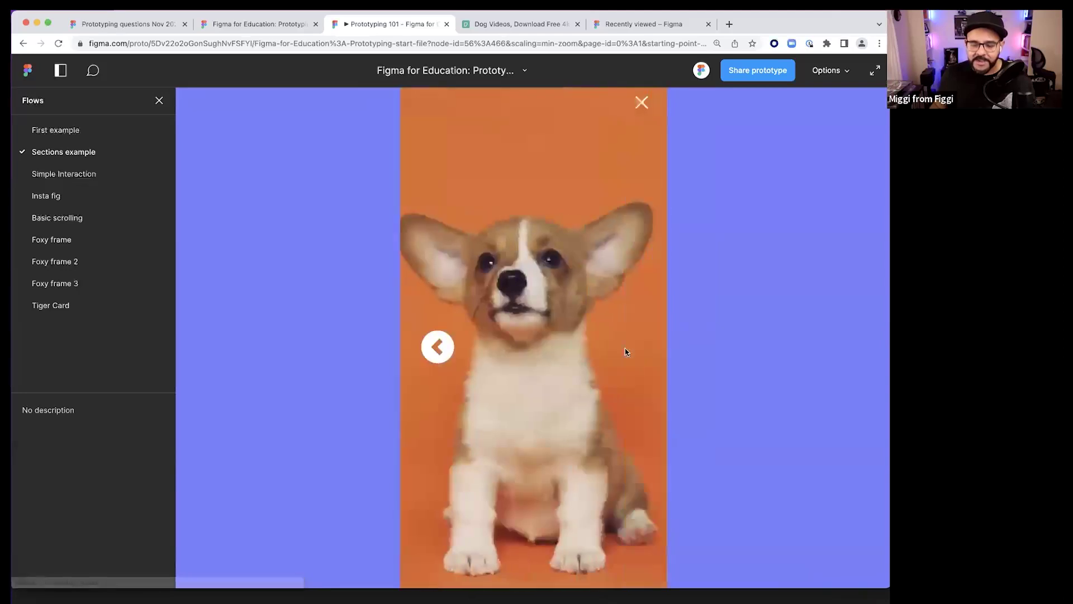
pyautogui.click(441, 351)
pyautogui.click(441, 351)
pyautogui.click(439, 350)
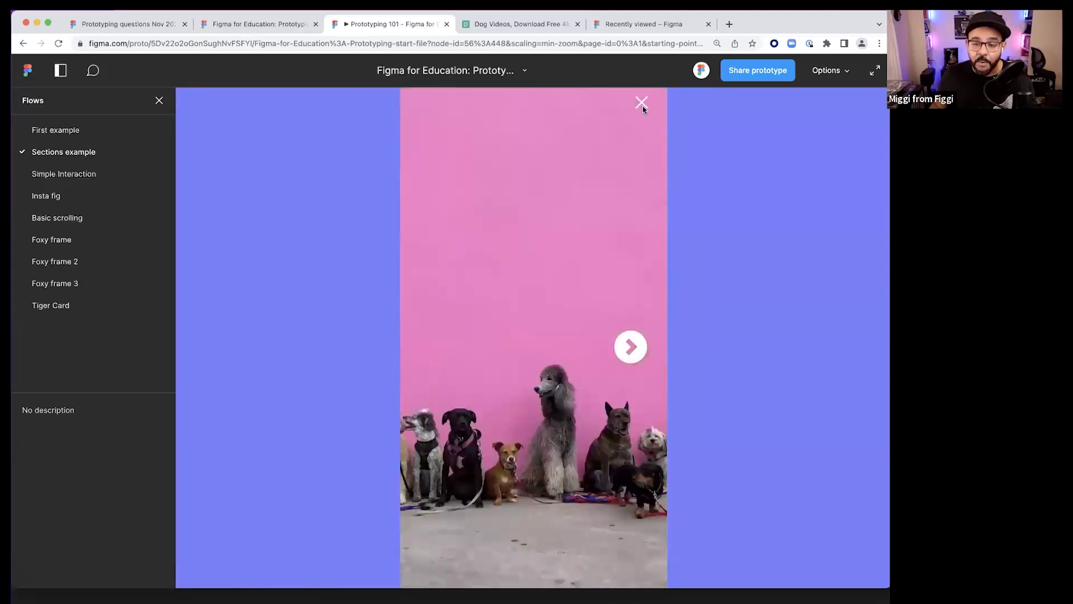
pyautogui.click(642, 104)
pyautogui.press('super+w')
pyautogui.hscroll(-2, 397, 350)
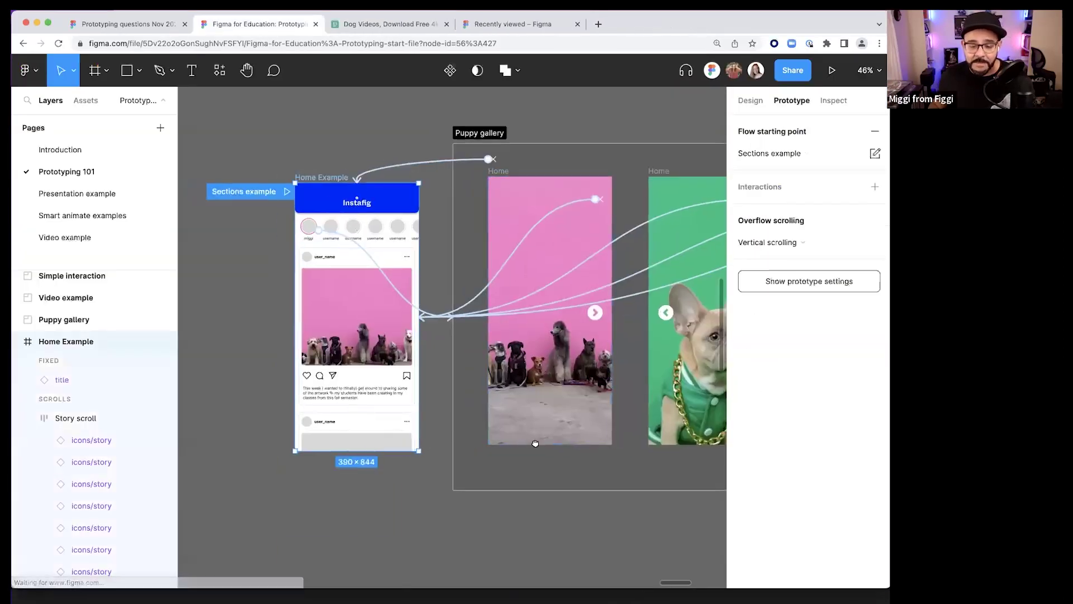
# - Delete the empty Section 1 and duplicate the Puppy gallery section directly below the original
pyautogui.scroll(-5, 397, 349)
pyautogui.scroll(-3, 397, 350)
pyautogui.click(472, 391)
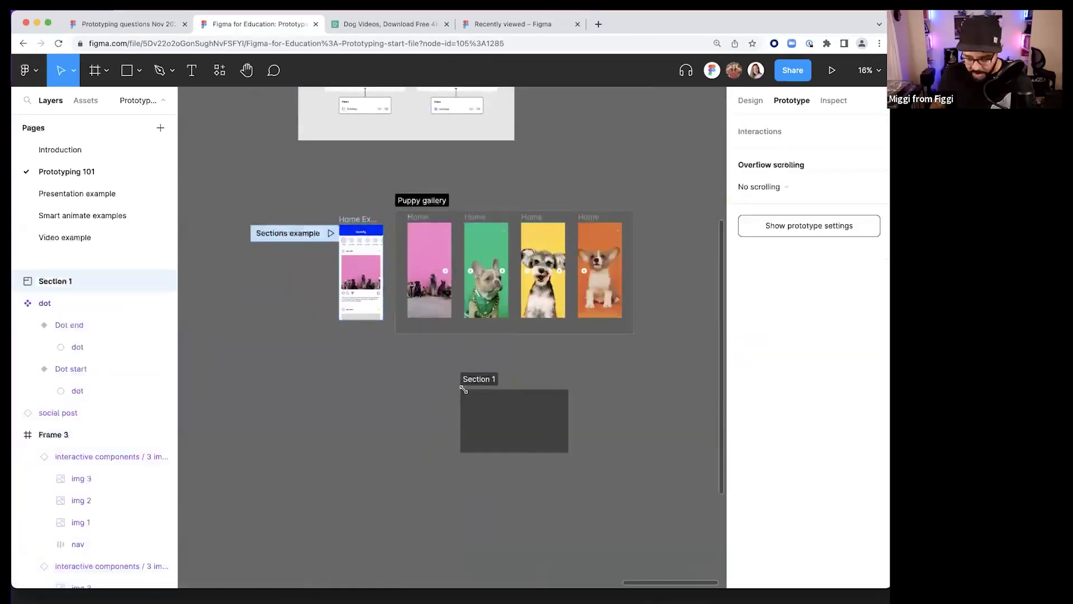
pyautogui.press('Escape')
pyautogui.moveTo(428, 216); pyautogui.dragTo(428, 376)
pyautogui.click(348, 420)
pyautogui.moveTo(368, 435); pyautogui.dragTo(326, 410)
pyautogui.scroll(2, 247, 119)
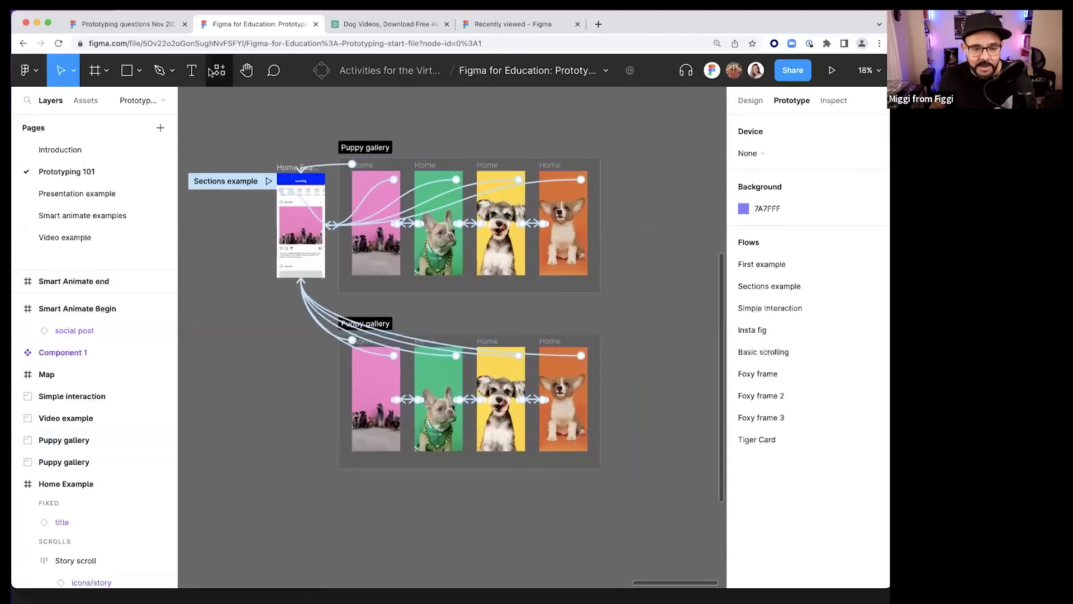
# - Run the Unsplash plugin and search it for "cats"
pyautogui.click(212, 71)
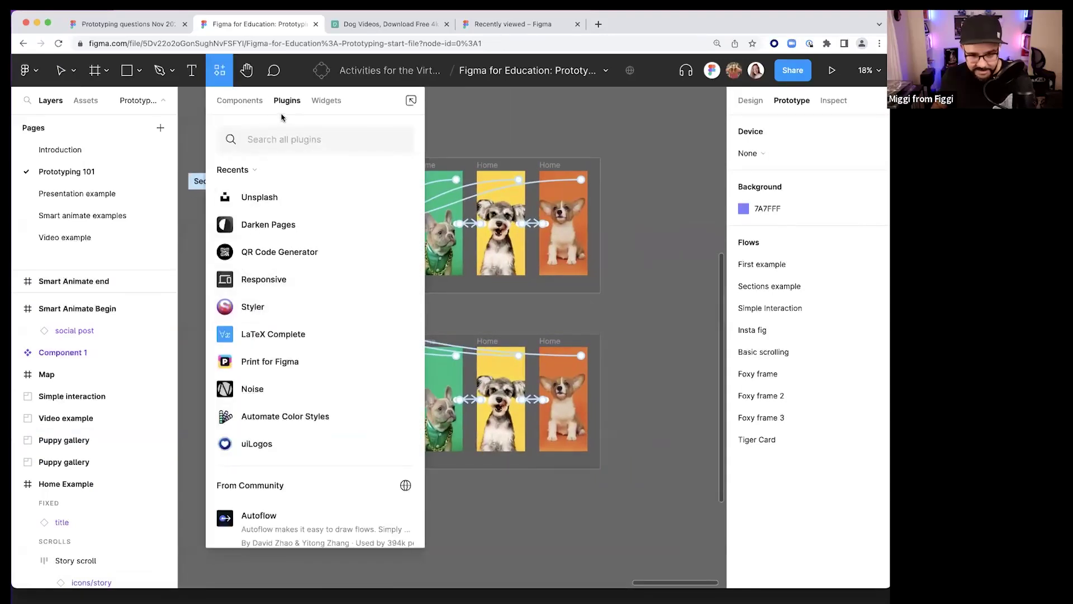
pyautogui.write('un')
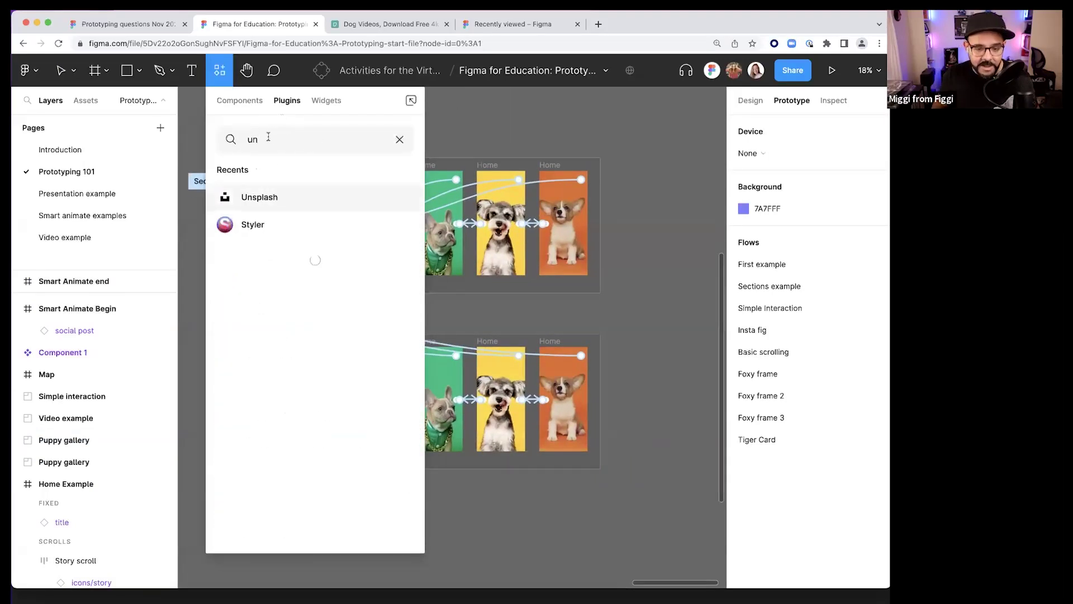
pyautogui.click(268, 200)
pyautogui.click(289, 286)
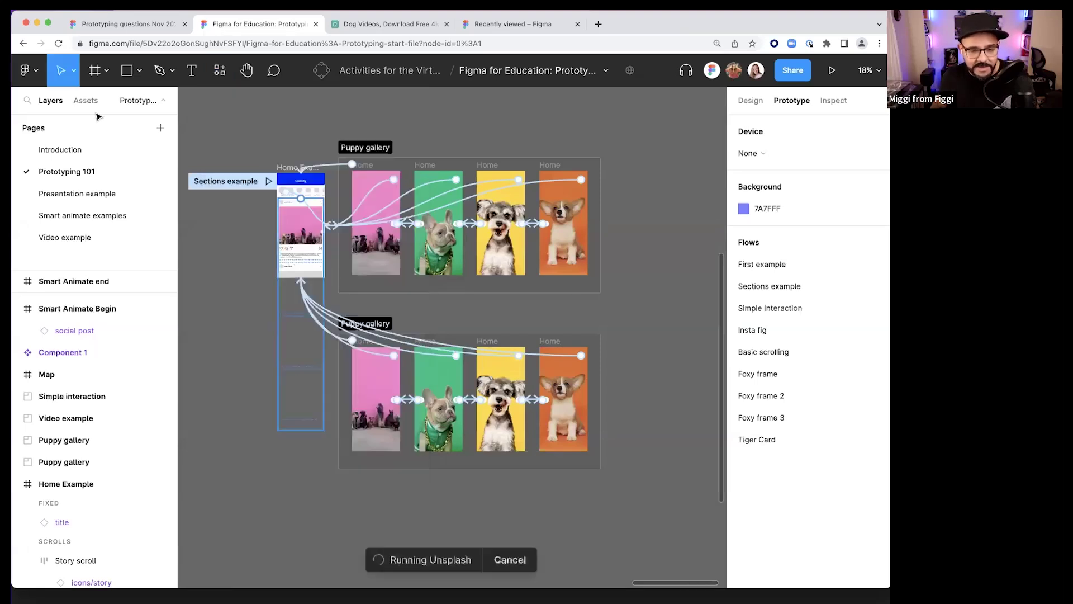
pyautogui.write('cats')
pyautogui.press('Return')
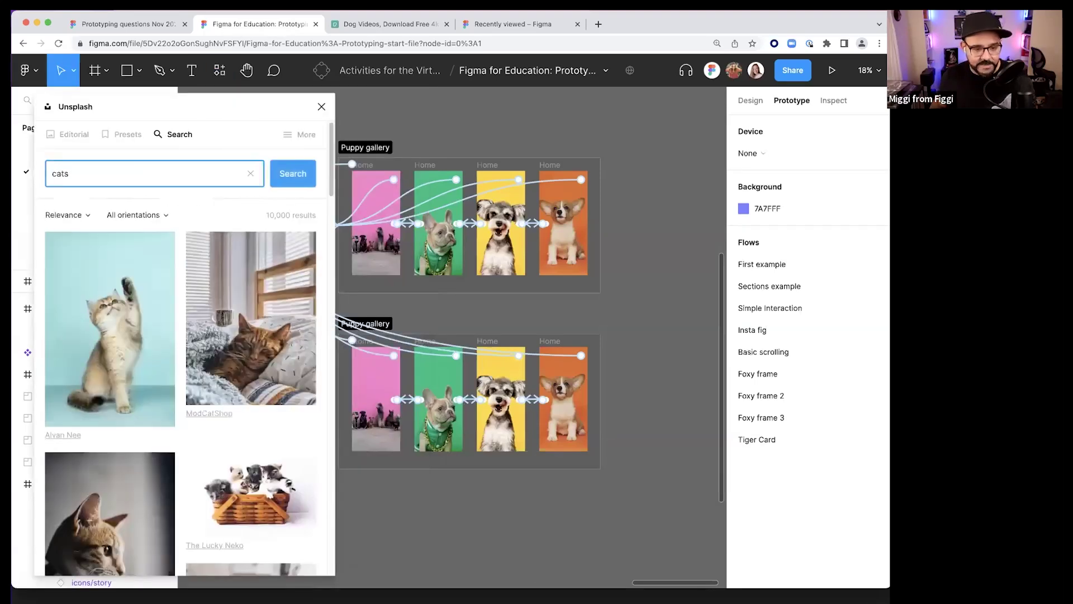
# - Replace the dog photos in the first two Home frames of the duplicated gallery with cat photos and close Unsplash
pyautogui.click(372, 387)
pyautogui.click(125, 328)
pyautogui.click(438, 425)
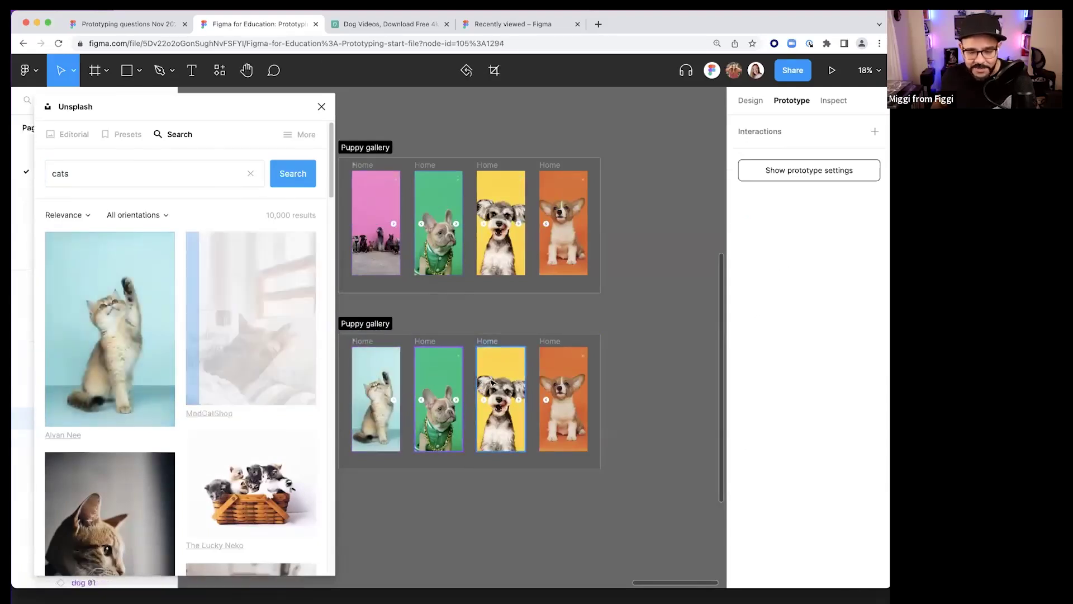
pyautogui.click(251, 318)
pyautogui.click(501, 413)
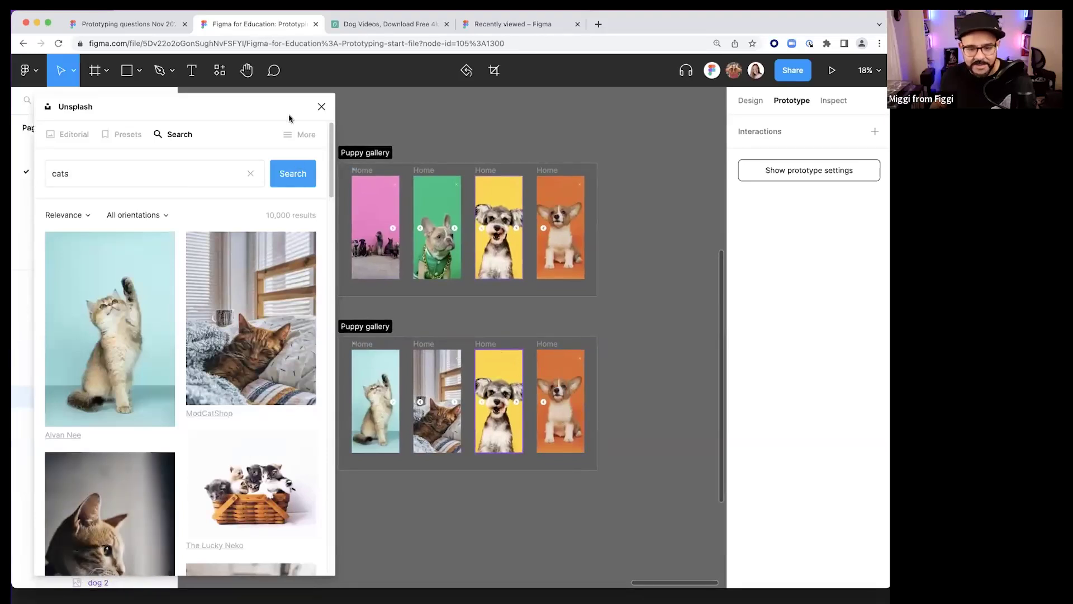
pyautogui.click(323, 106)
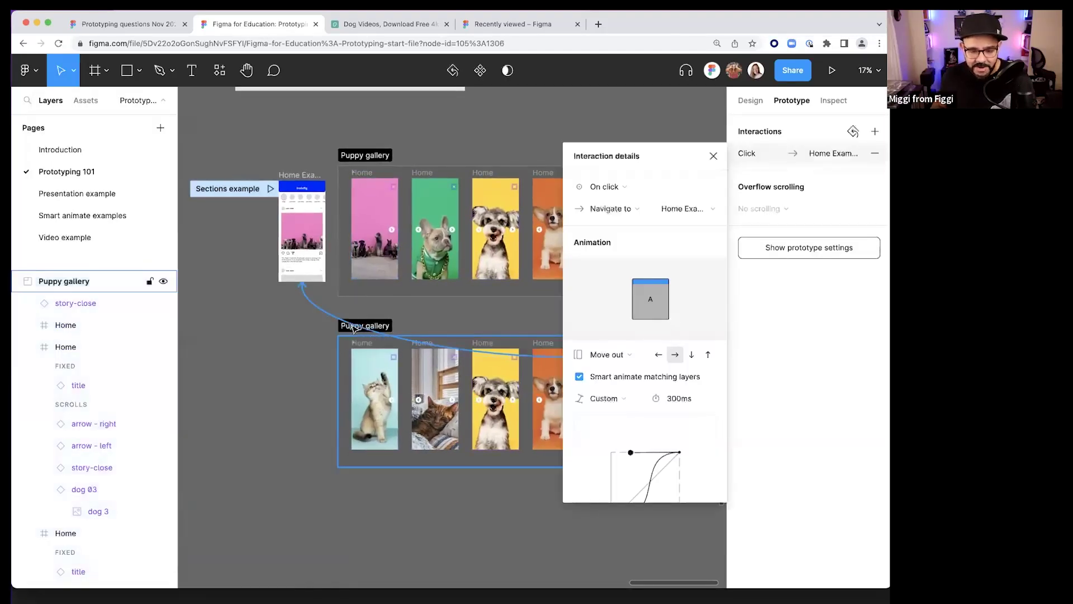
# - Rename the duplicated gallery section as "cat gallery"
pyautogui.scroll(6, 353, 328)
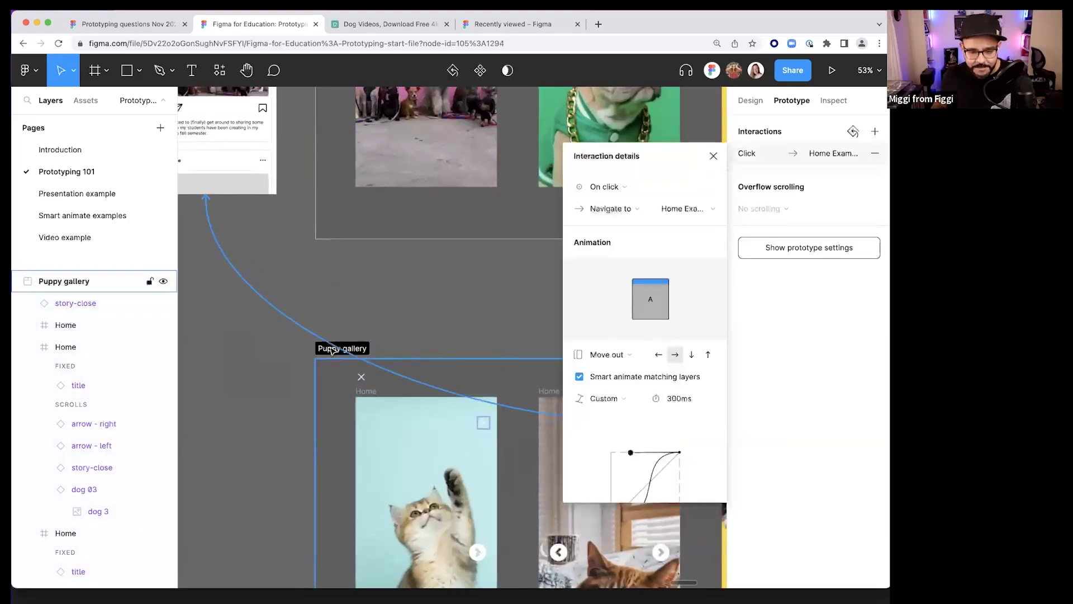
pyautogui.doubleClick(50, 281)
pyautogui.write('ca')
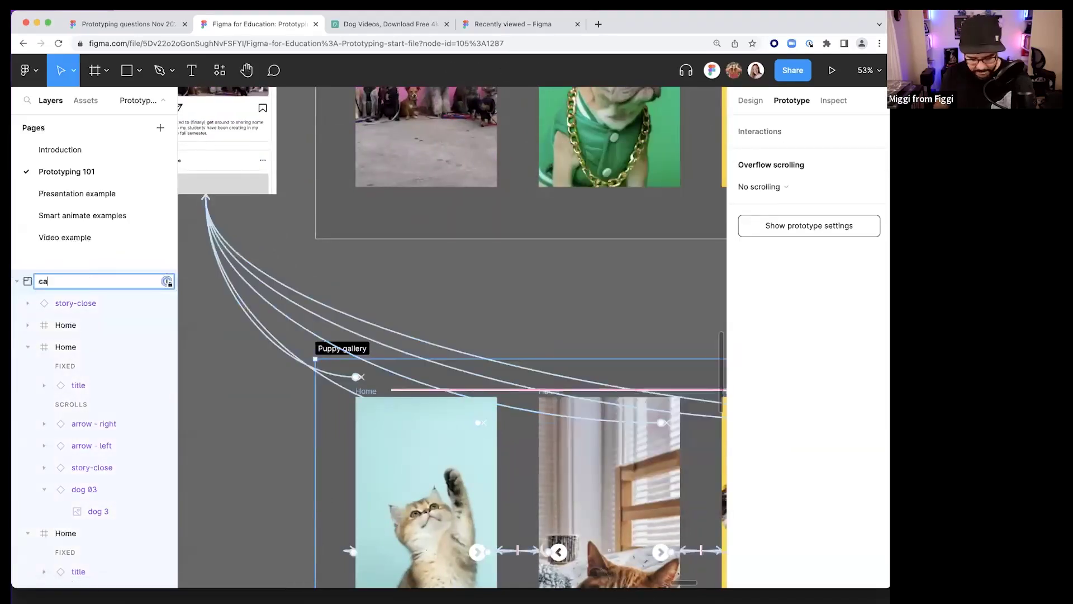
pyautogui.write('t gallery')
pyautogui.press('Return')
pyautogui.scroll(-5, 317, 206)
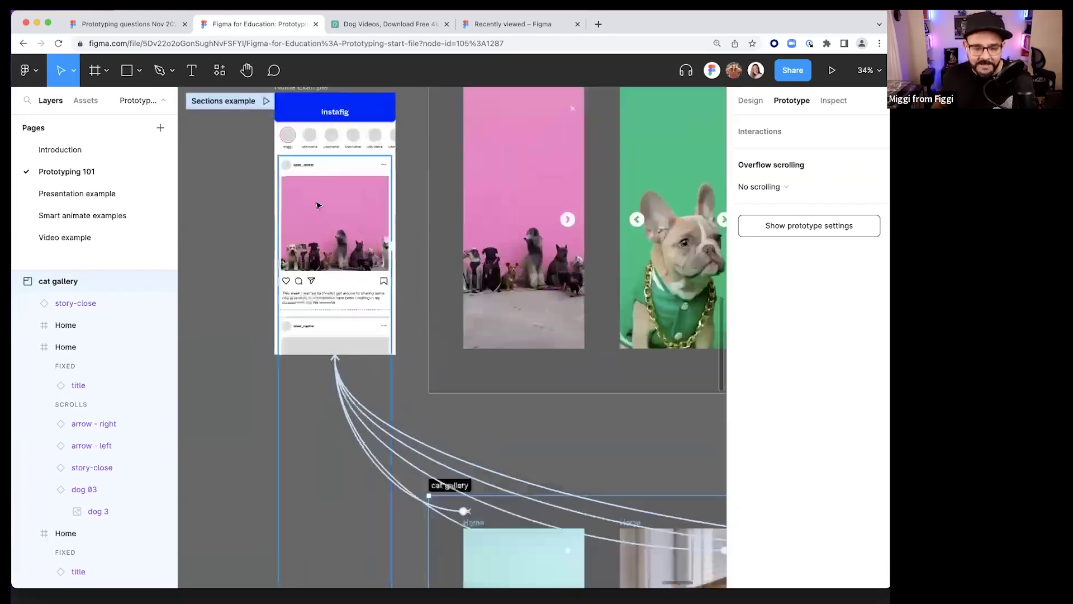
# - Connect the first social post in Home Example to the cat gallery section with an On click, Navigate to interaction using Smart animate
pyautogui.scroll(1, 318, 205)
pyautogui.click(317, 206)
pyautogui.moveTo(395, 235); pyautogui.dragTo(520, 550)
pyautogui.scroll(-4, 548, 479)
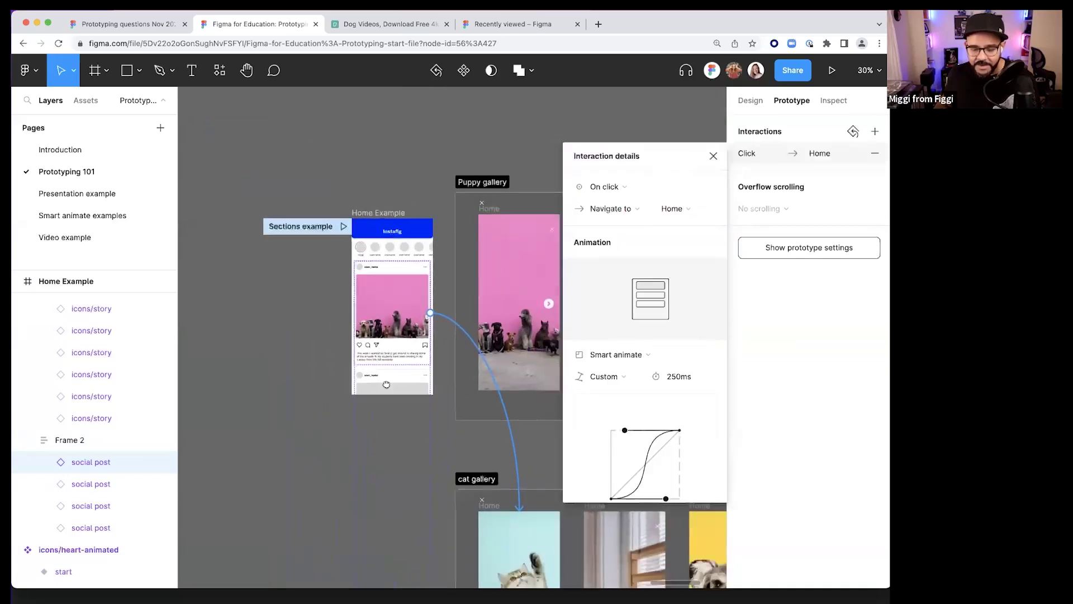
pyautogui.moveTo(426, 386); pyautogui.dragTo(430, 373)
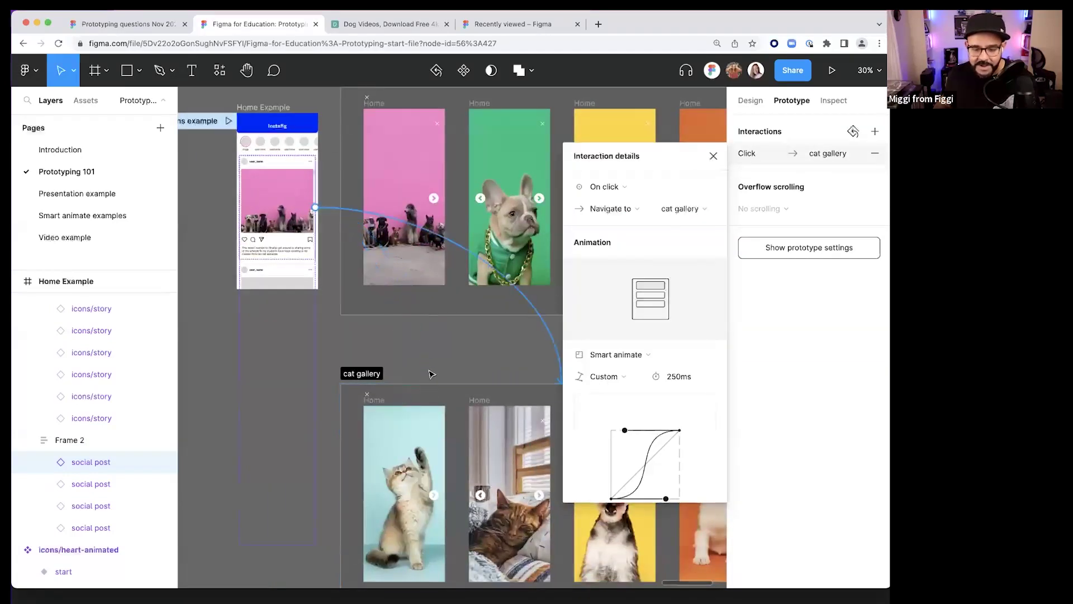
pyautogui.scroll(-3, 429, 373)
# - Preview the Sections example flow, open the cat gallery from the post, page through its photos, and close the preview
pyautogui.press('super+alt+Return')
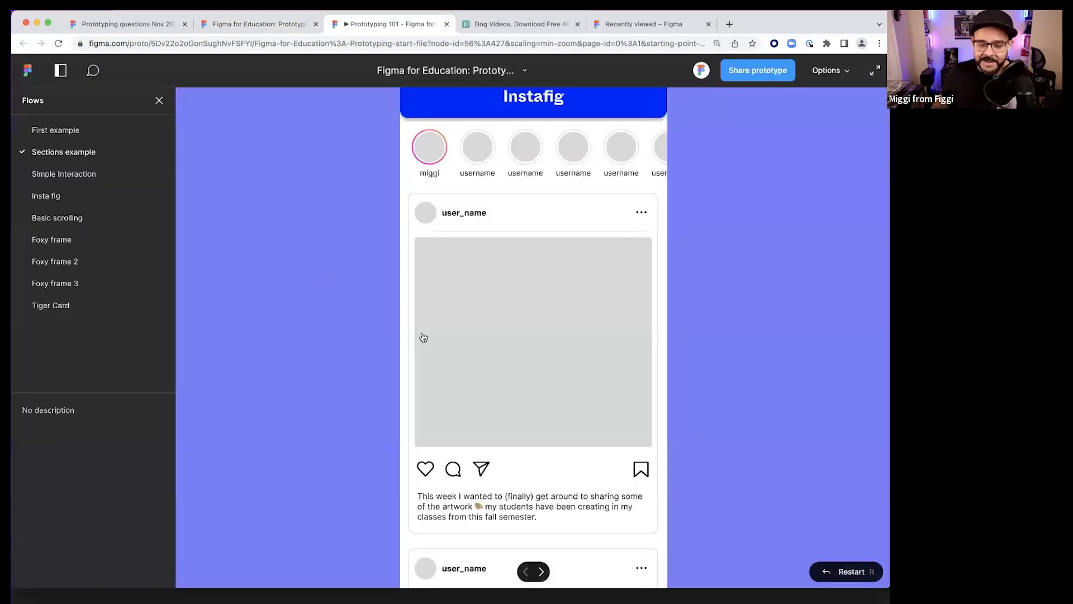
pyautogui.click(504, 326)
pyautogui.click(631, 346)
pyautogui.click(630, 347)
pyautogui.click(438, 346)
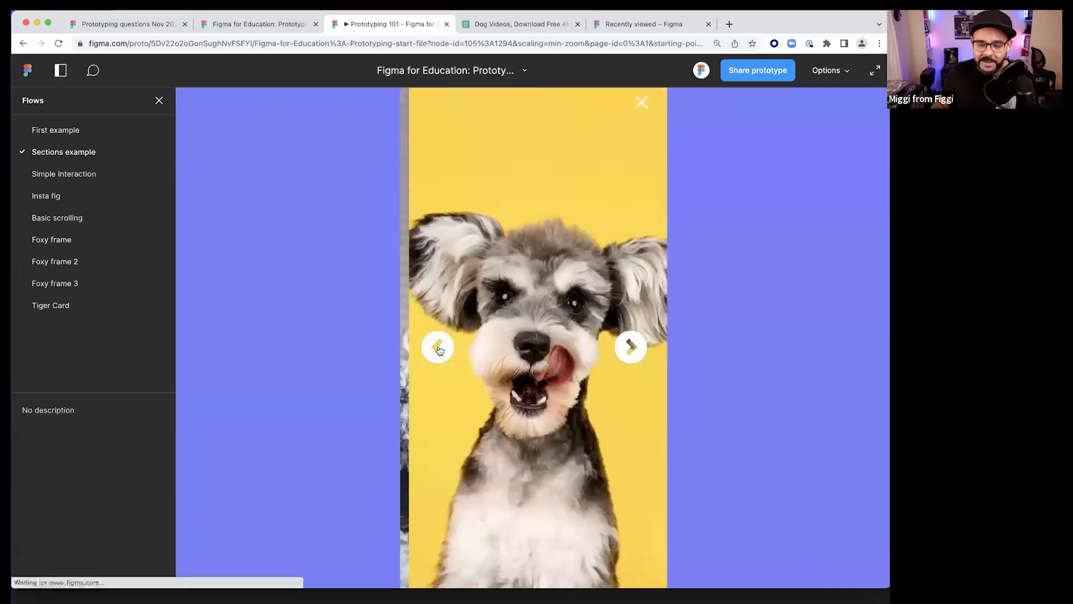
pyautogui.click(438, 347)
pyautogui.click(641, 102)
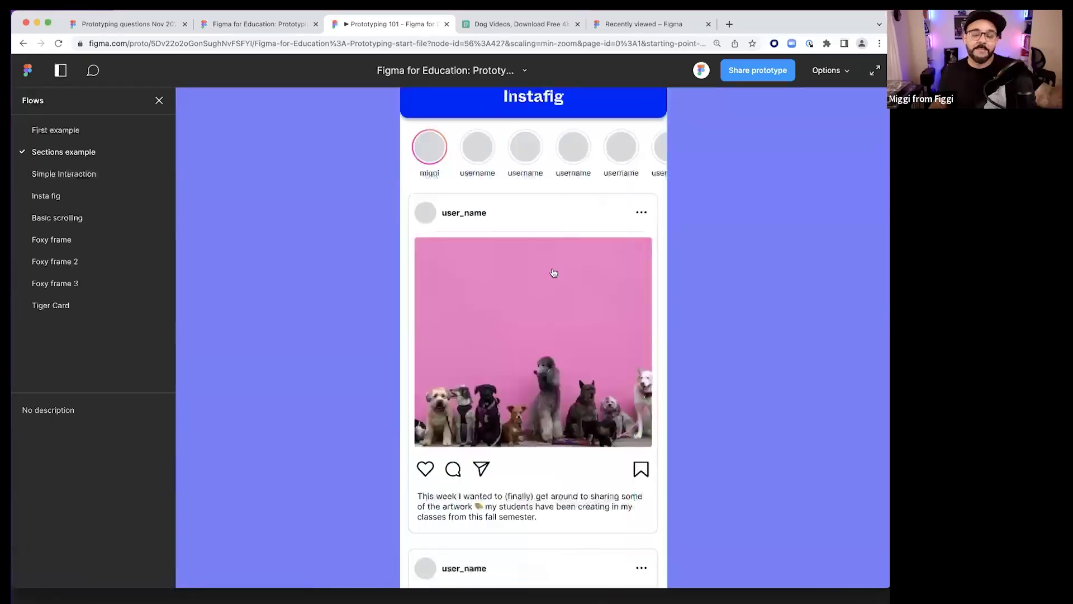
pyautogui.press('super+w')
# - Switch to the Prototyping questions FigJam board and read the sticky note asking what a component is for
pyautogui.scroll(-5, 580, 301)
pyautogui.scroll(3, 580, 300)
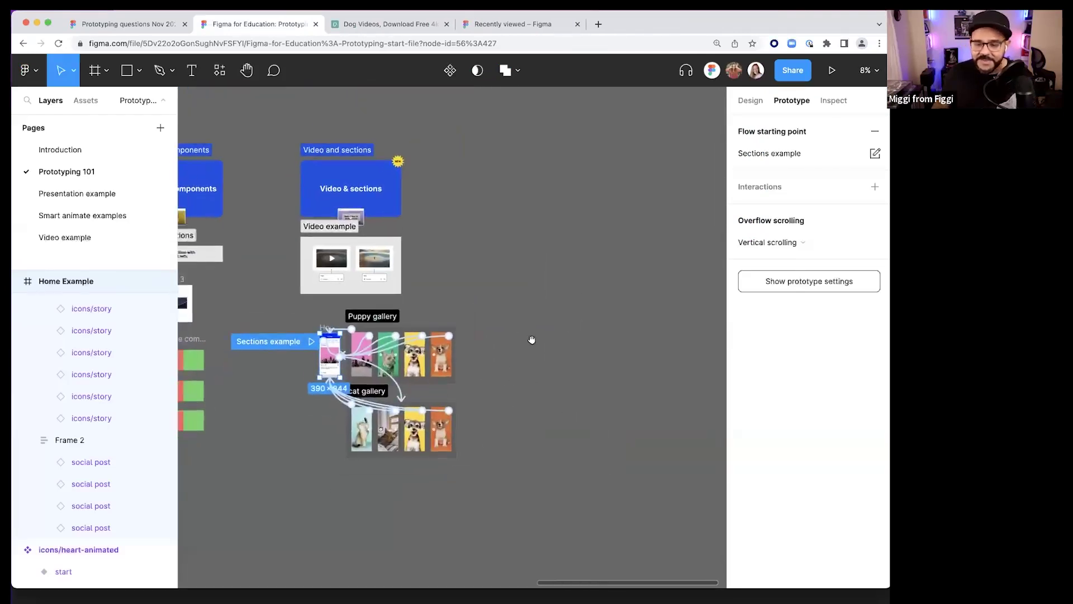
pyautogui.click(153, 26)
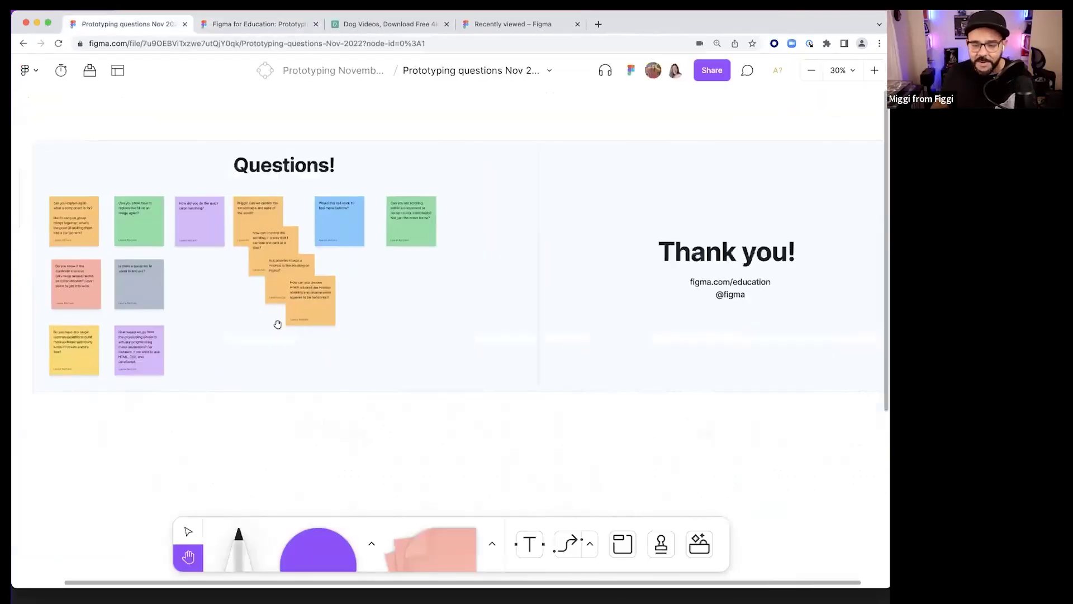
pyautogui.scroll(5, 248, 250)
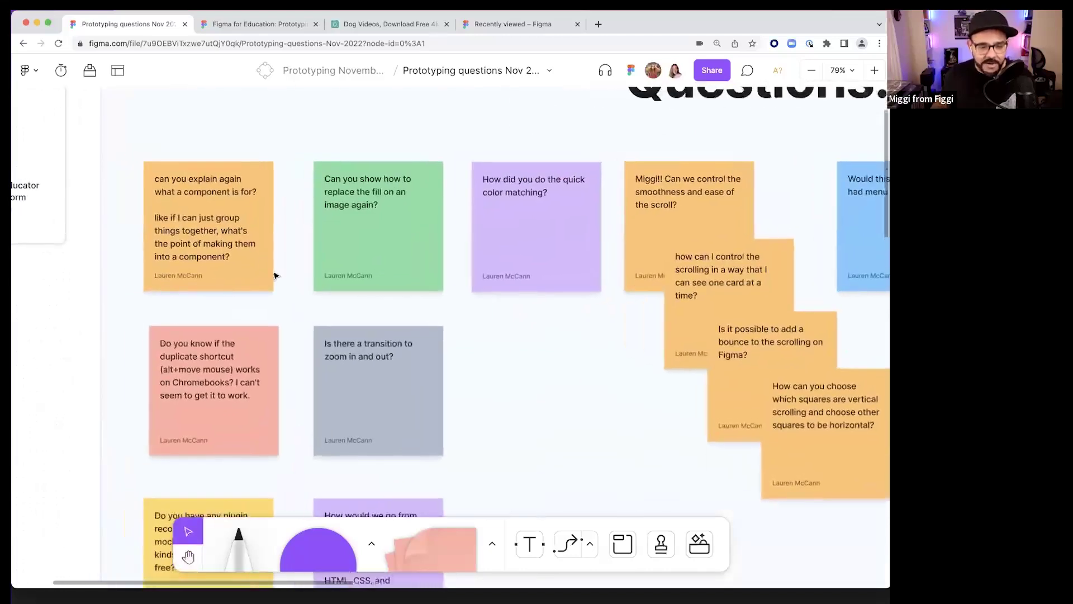
pyautogui.click(261, 220)
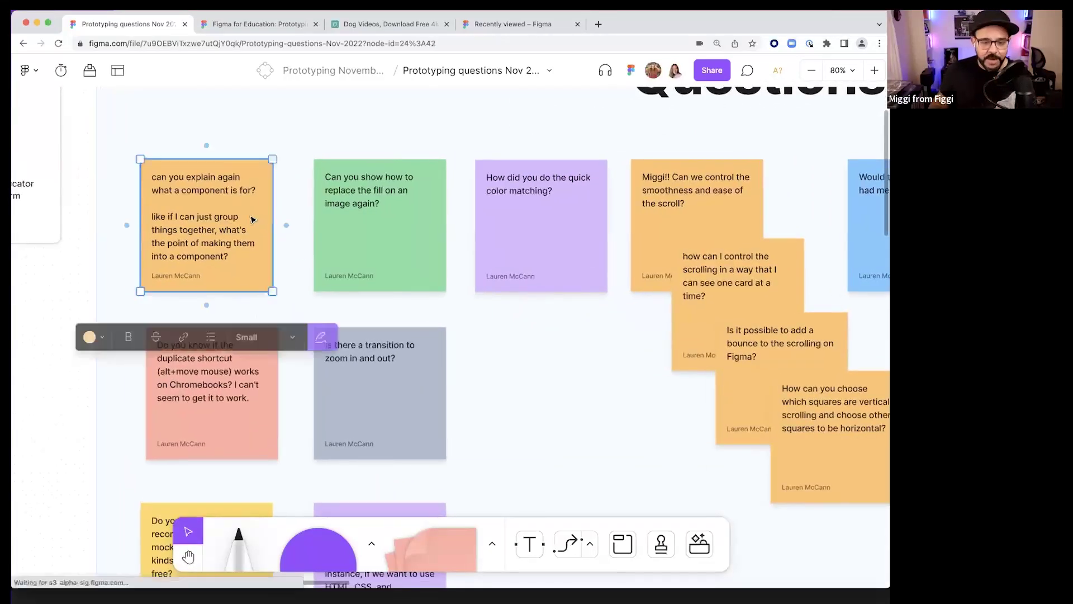
pyautogui.moveTo(261, 220); pyautogui.dragTo(373, 246)
pyautogui.press('v')
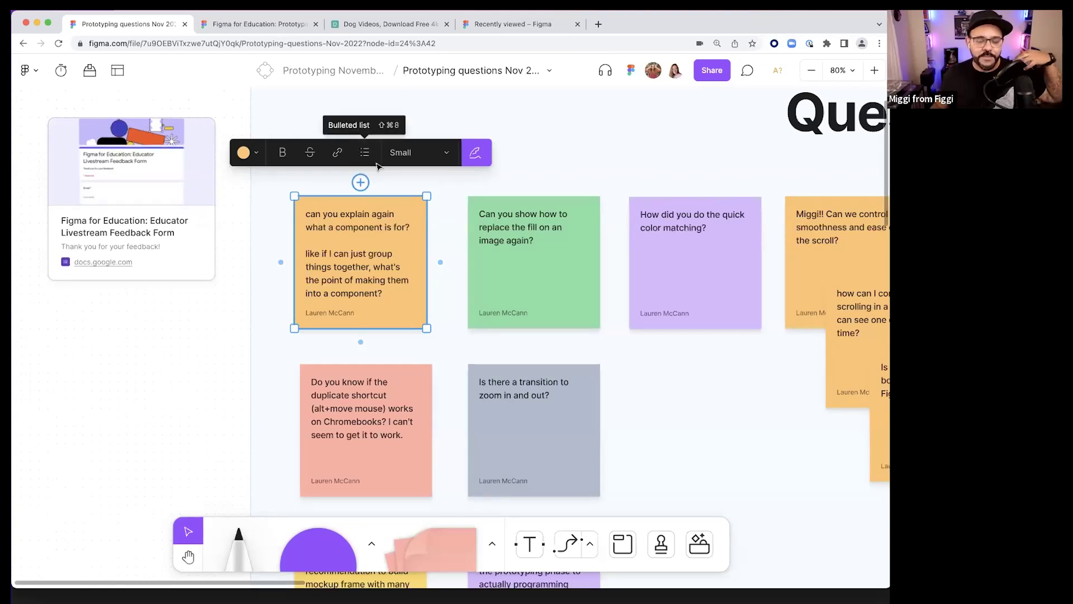
# - Switch back to the Figma for Education file and add the text "sadadads" on an empty canvas area
pyautogui.click(272, 27)
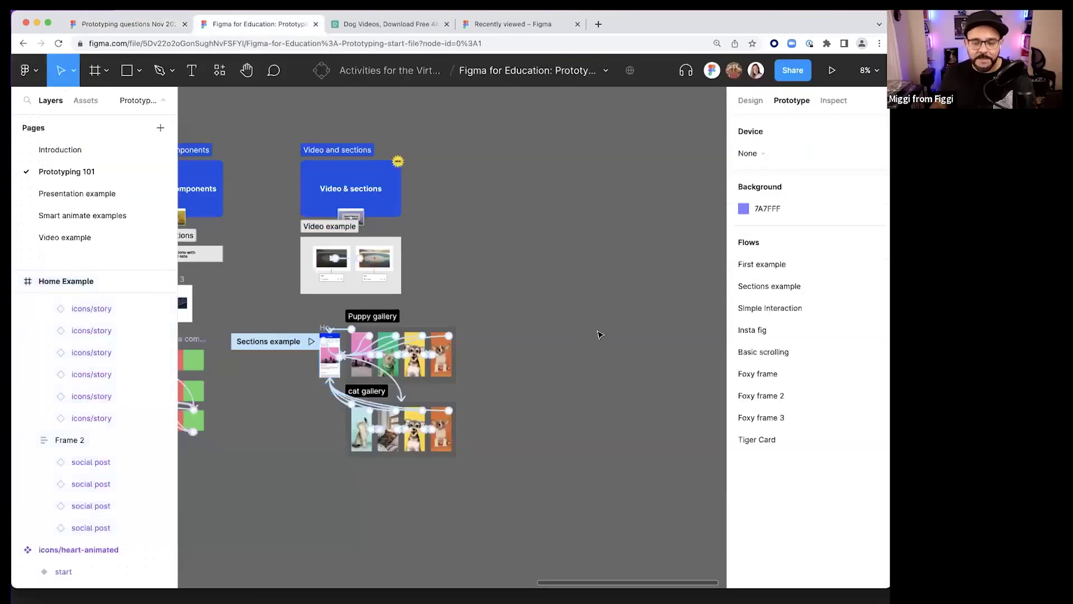
pyautogui.press('t')
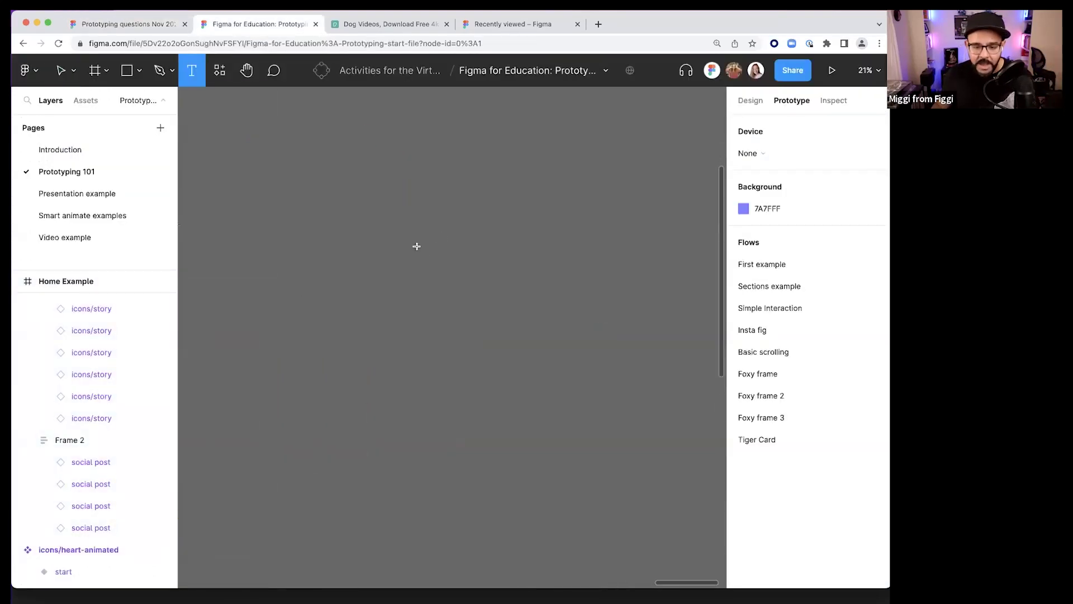
pyautogui.click(354, 239)
pyautogui.write('sadadads')
pyautogui.scroll(10, 355, 251)
pyautogui.scroll(5, 425, 272)
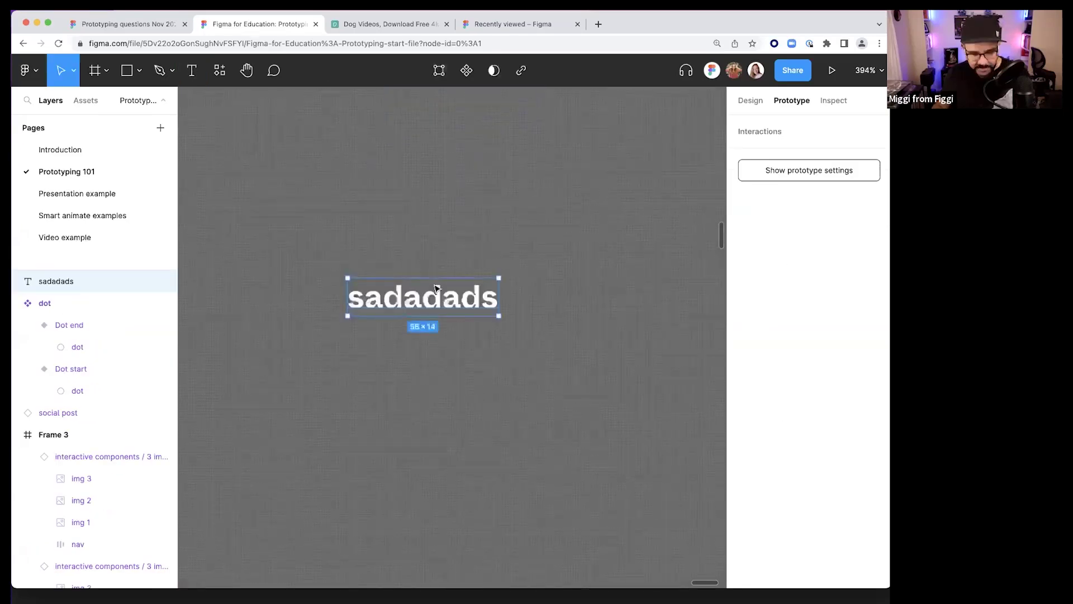
# - Wrap the sadadads text in an auto layout frame with a white fill and make the text black
pyautogui.hotkey('shift', 'a')
pyautogui.click(751, 100)
pyautogui.click(743, 494)
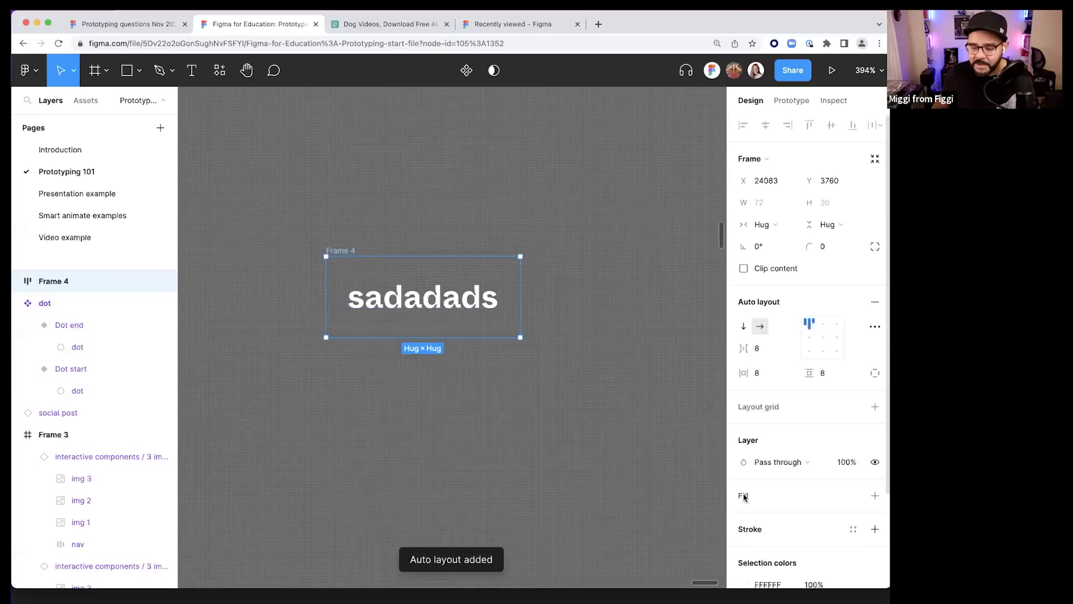
pyautogui.press('Return')
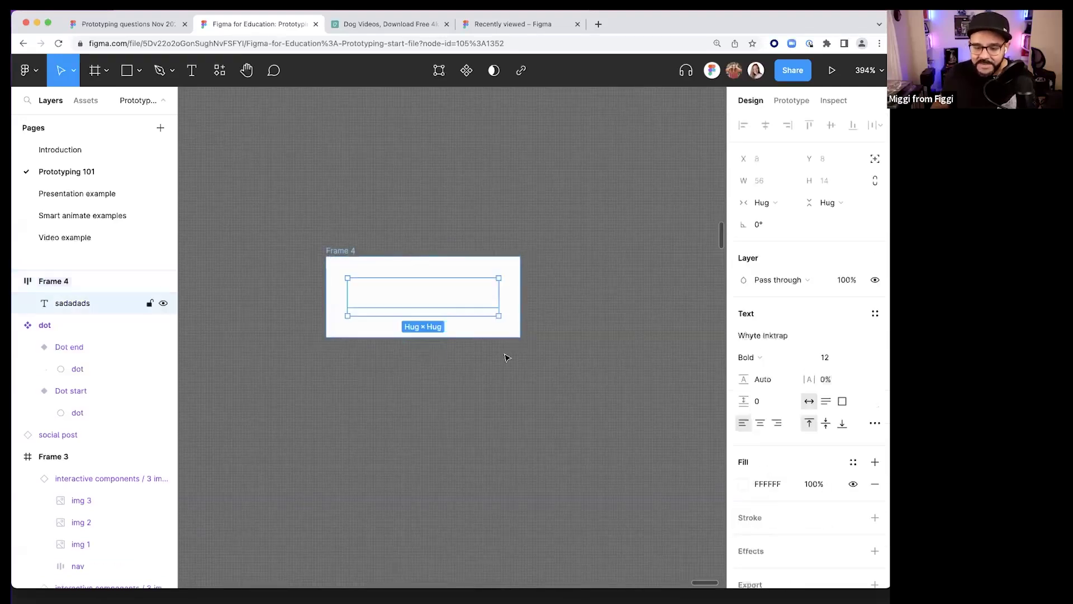
pyautogui.click(745, 484)
pyautogui.moveTo(625, 355); pyautogui.dragTo(507, 436)
pyautogui.click(453, 351)
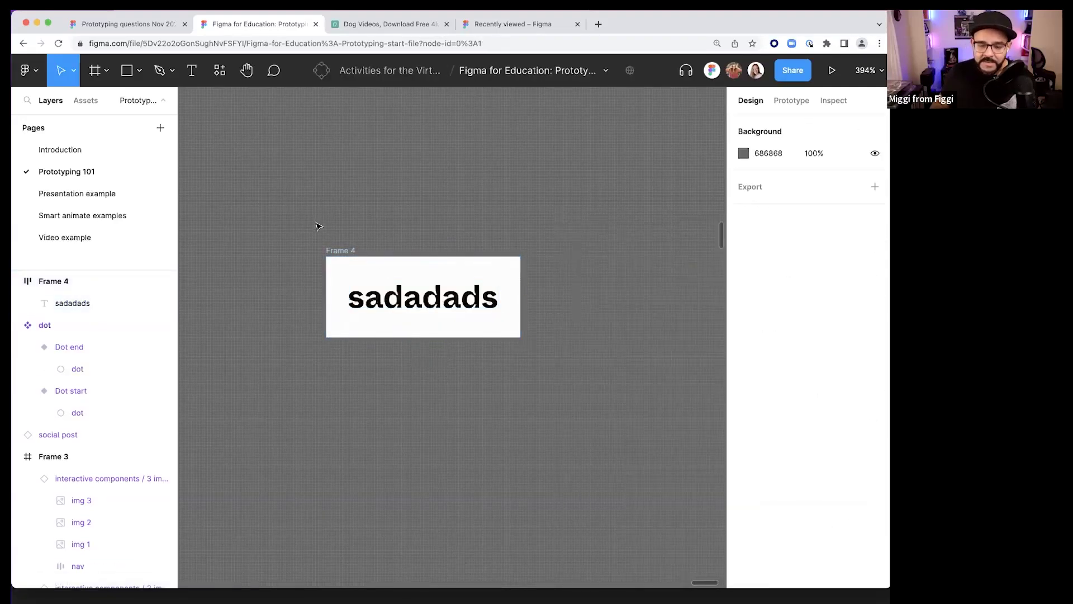
# - Round the corners of the auto layout frame around the sadadads text to form a button shape
pyautogui.click(334, 252)
pyautogui.moveTo(810, 255); pyautogui.dragTo(838, 255)
pyautogui.click(448, 117)
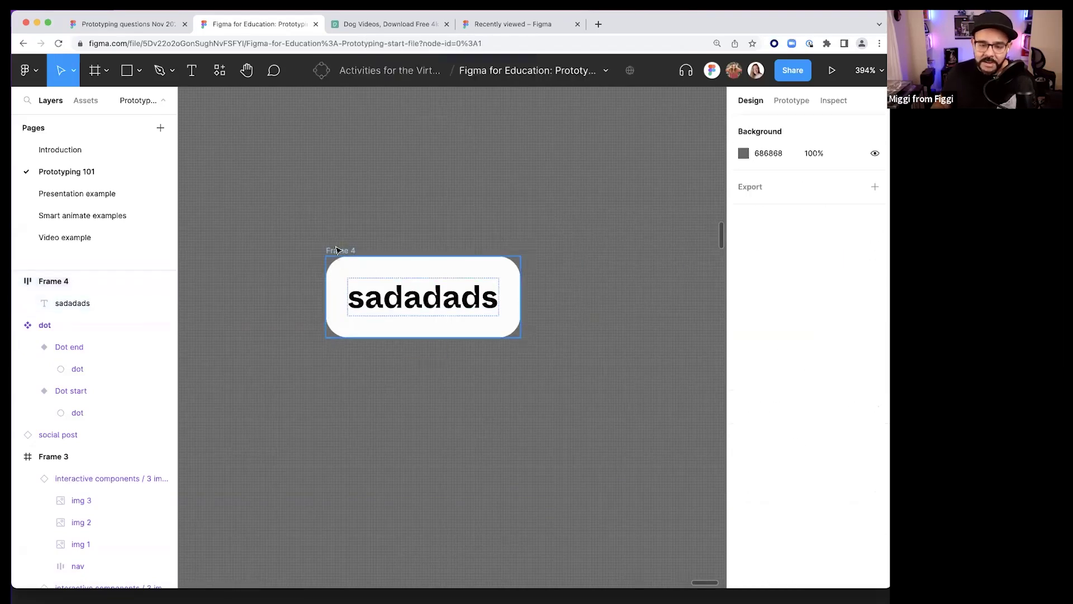
# - Turn the sadadads button frame into a component, place an instance beside it, and change the instance's text to "asdasdasd"
pyautogui.moveTo(337, 250); pyautogui.dragTo(288, 198)
pyautogui.hotkey('ctrl', 'alt', 'k')
pyautogui.moveTo(388, 244); pyautogui.dragTo(608, 251)
pyautogui.doubleClick(608, 255)
pyautogui.press('Return')
pyautogui.write('asdasdasd')
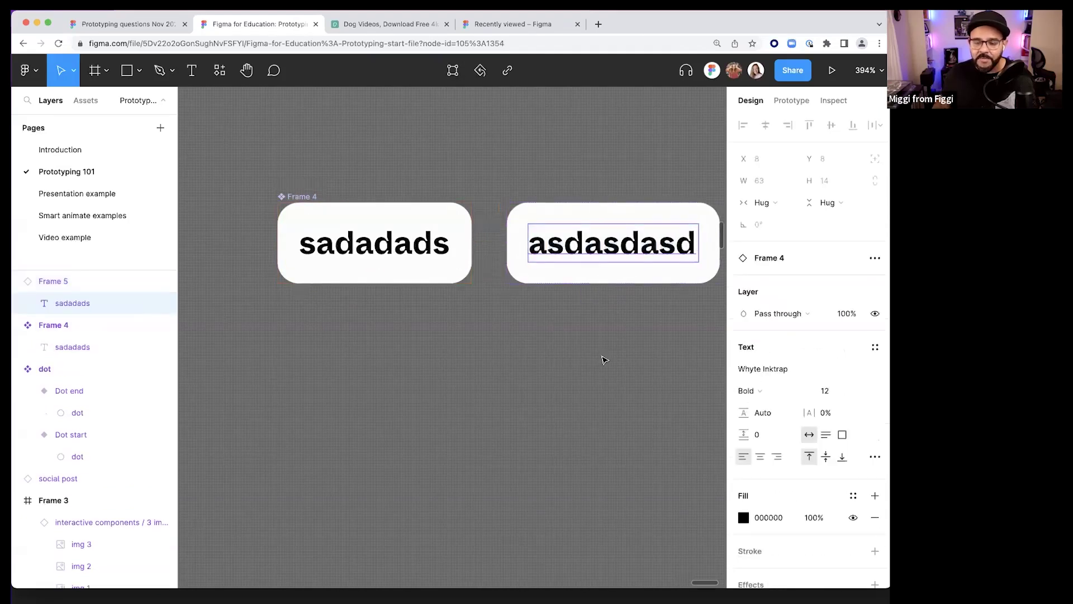
# - Set the font weight of the main component's sadadads text to Regular
pyautogui.hscroll(3, 602, 359)
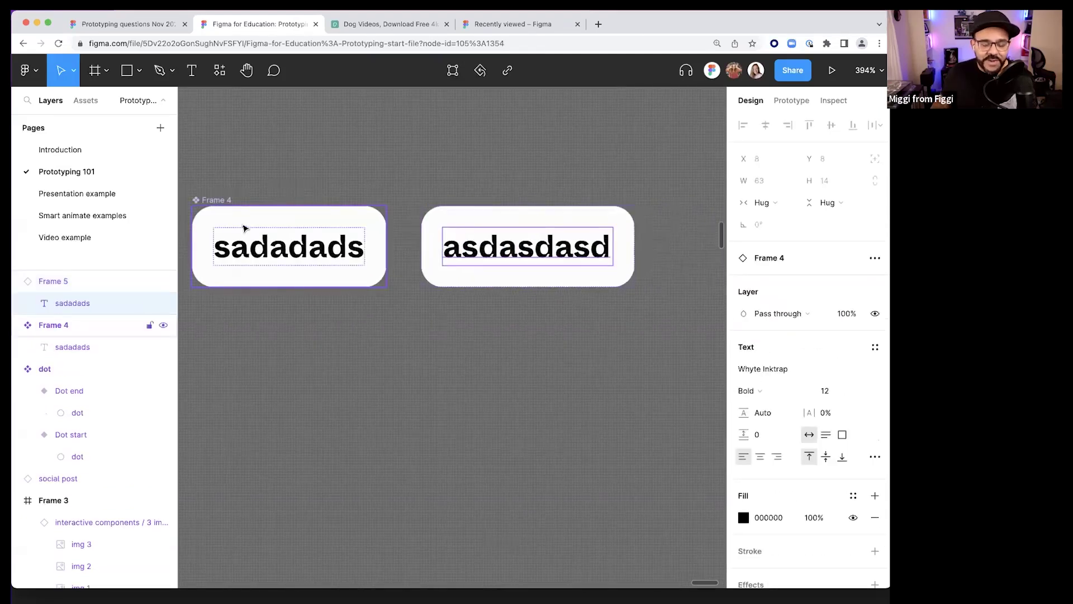
pyautogui.doubleClick(256, 249)
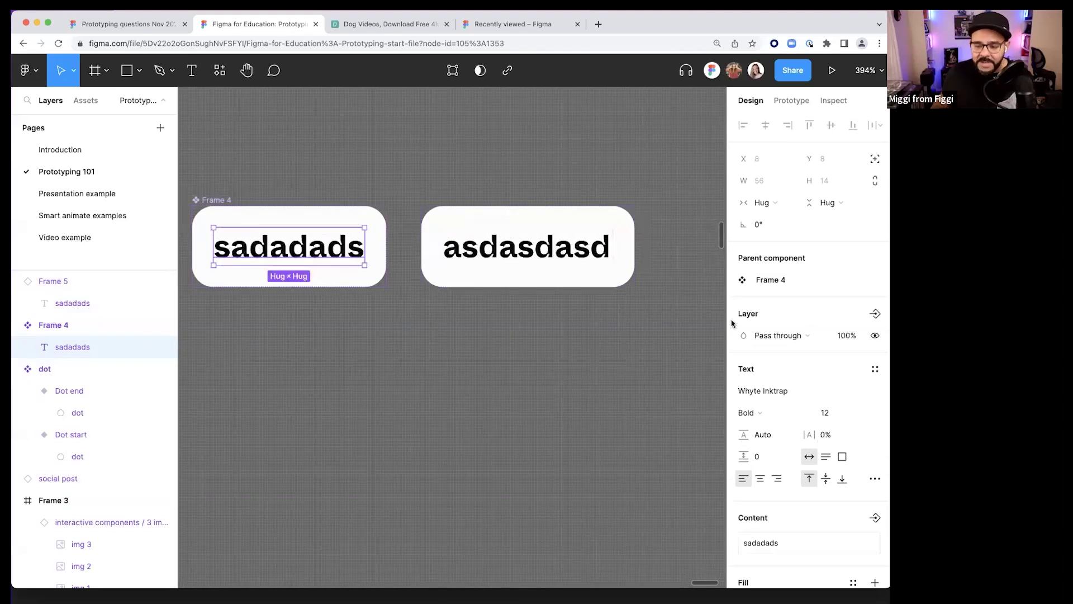
pyautogui.click(764, 414)
pyautogui.click(760, 378)
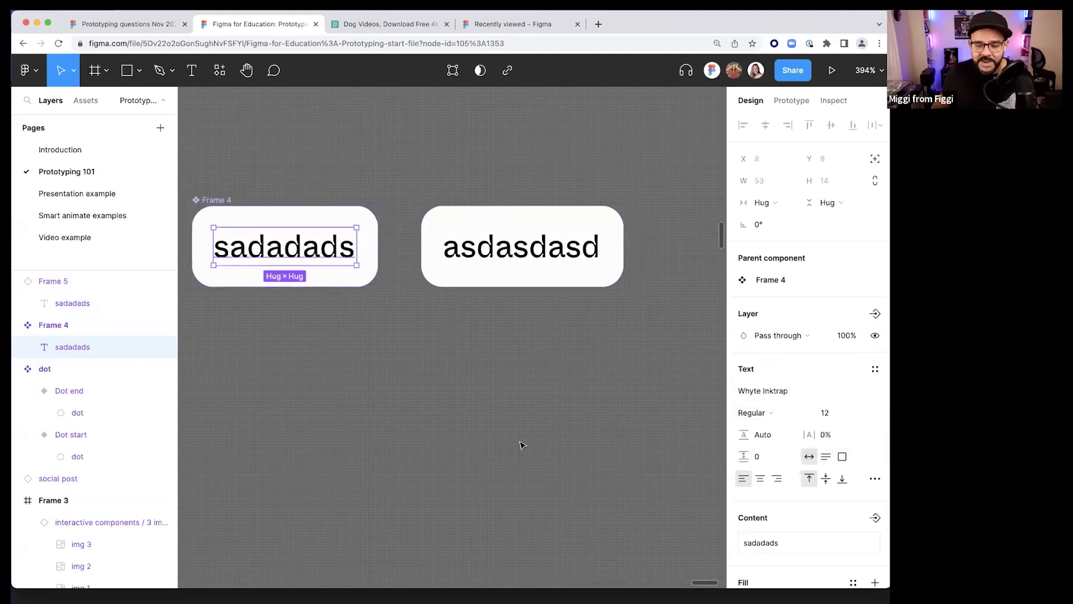
pyautogui.press('Escape')
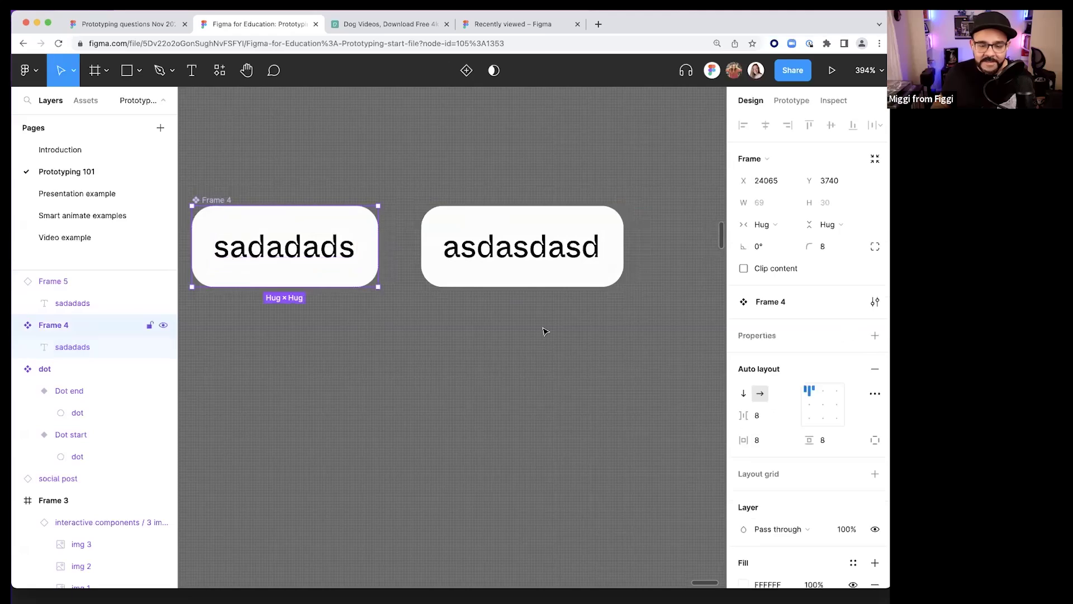
# - Change the main button component's white fill to a dark red
pyautogui.scroll(-3, 771, 425)
pyautogui.click(763, 423)
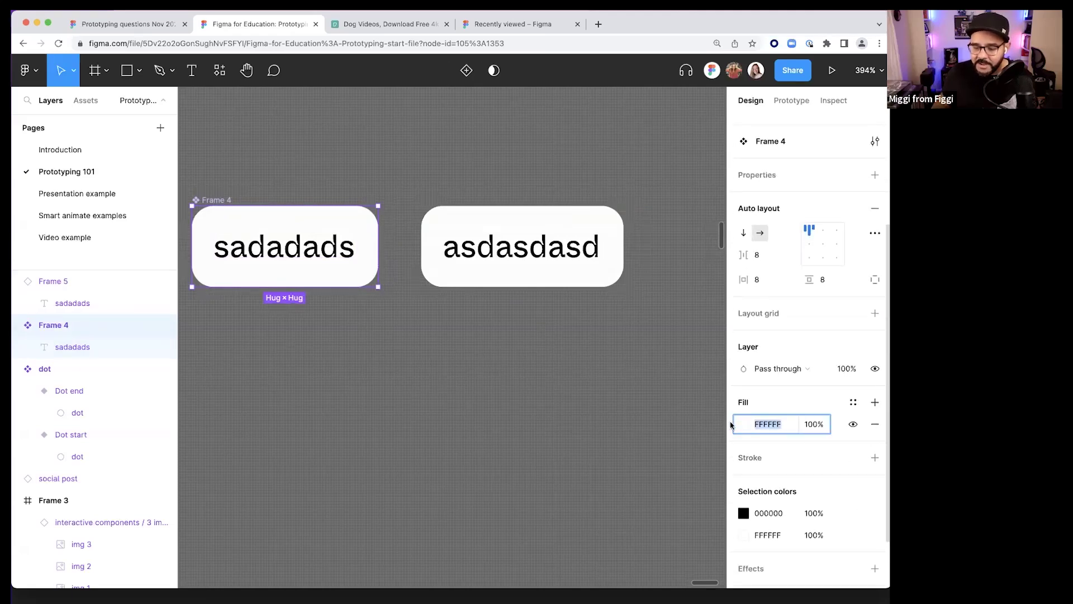
pyautogui.click(704, 298)
pyautogui.click(528, 313)
# - Make two more copies of the asdasdasd instance and change their texts to "one" and "two"
pyautogui.moveTo(500, 248); pyautogui.dragTo(573, 347)
pyautogui.press('Return')
pyautogui.keyDown('alt'); pyautogui.click(546, 237); pyautogui.keyUp('alt')
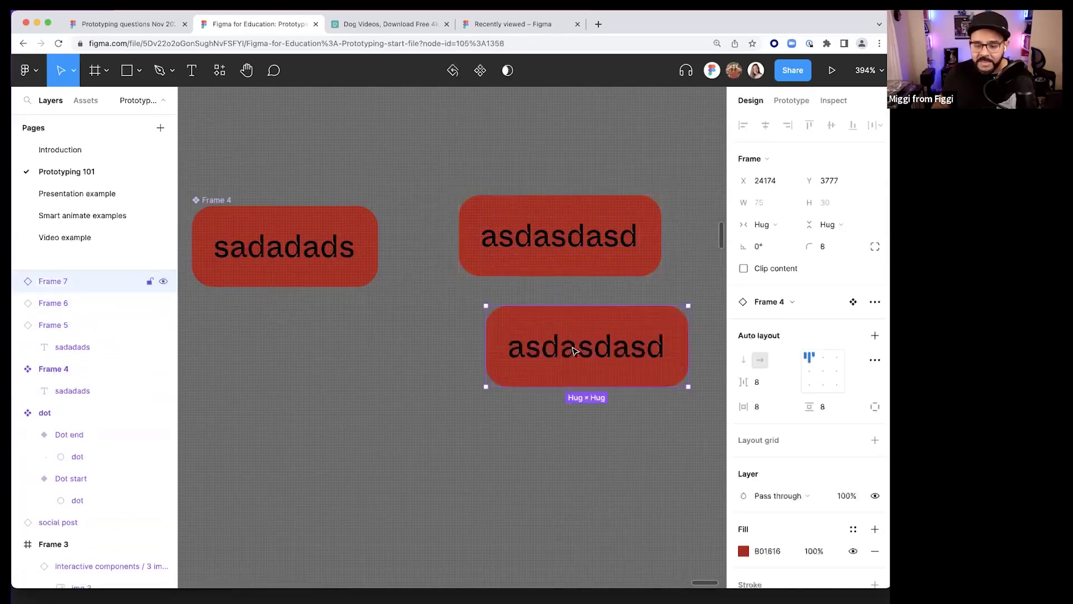
pyautogui.doubleClick(572, 350)
pyautogui.doubleClick(572, 347)
pyautogui.write('one')
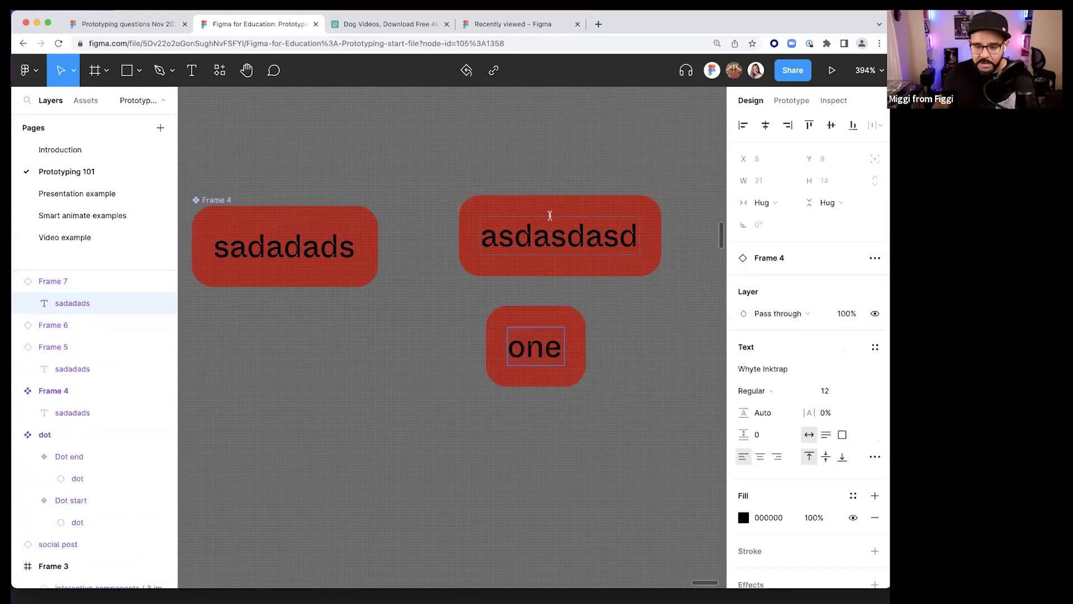
pyautogui.doubleClick(550, 215)
pyautogui.write('two')
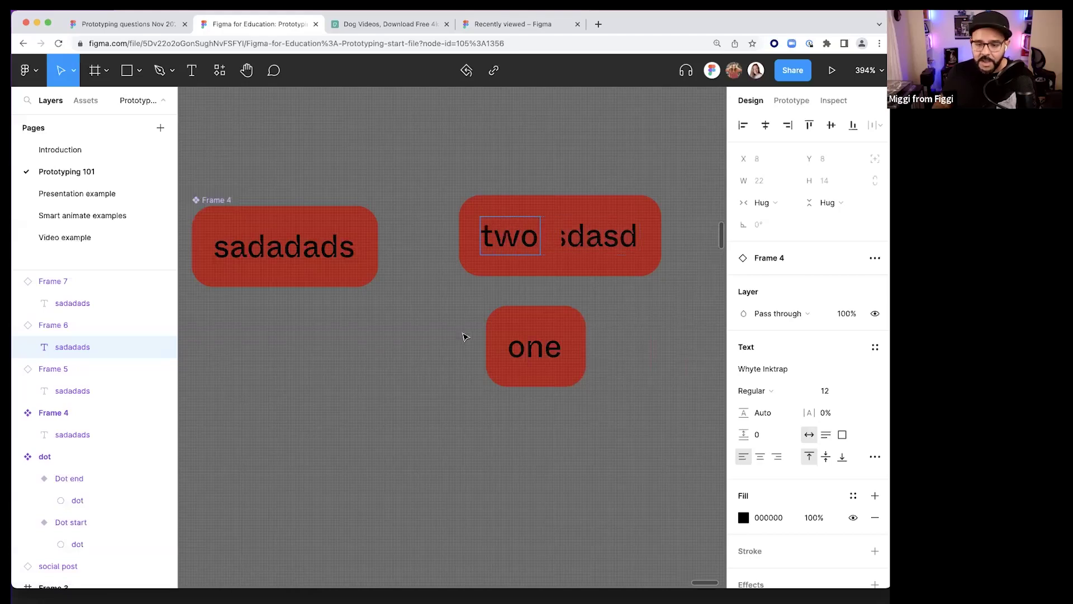
# - Delete the leftover asdasdasd instance behind the "two" button
pyautogui.click(463, 337)
pyautogui.moveTo(615, 251); pyautogui.dragTo(647, 374)
pyautogui.press('Delete')
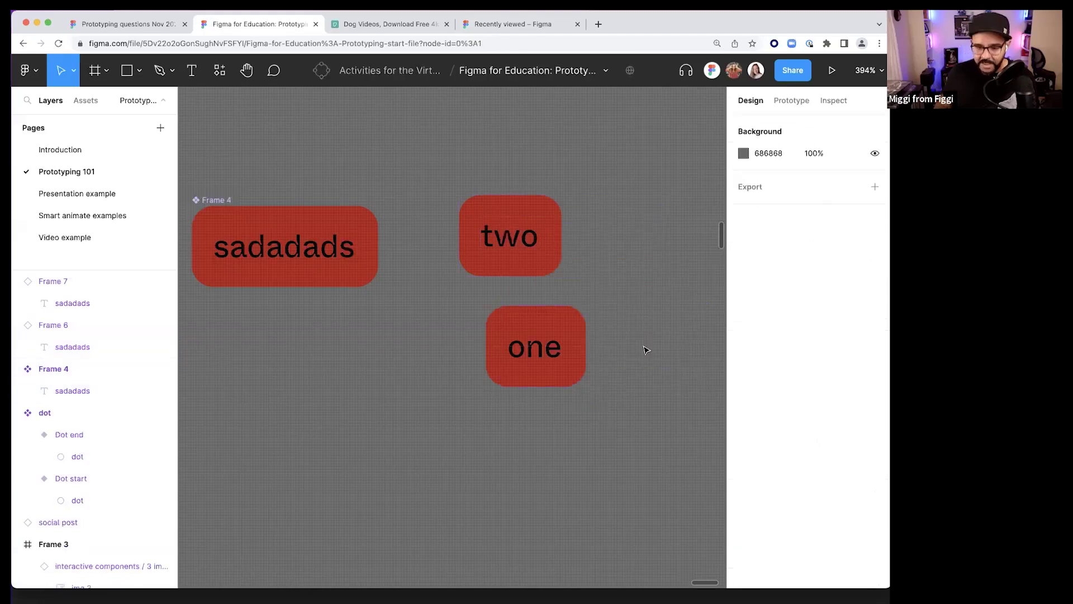
# - Try font size 20 on the main component's sadadads text, and set it back to 12
pyautogui.click(524, 256)
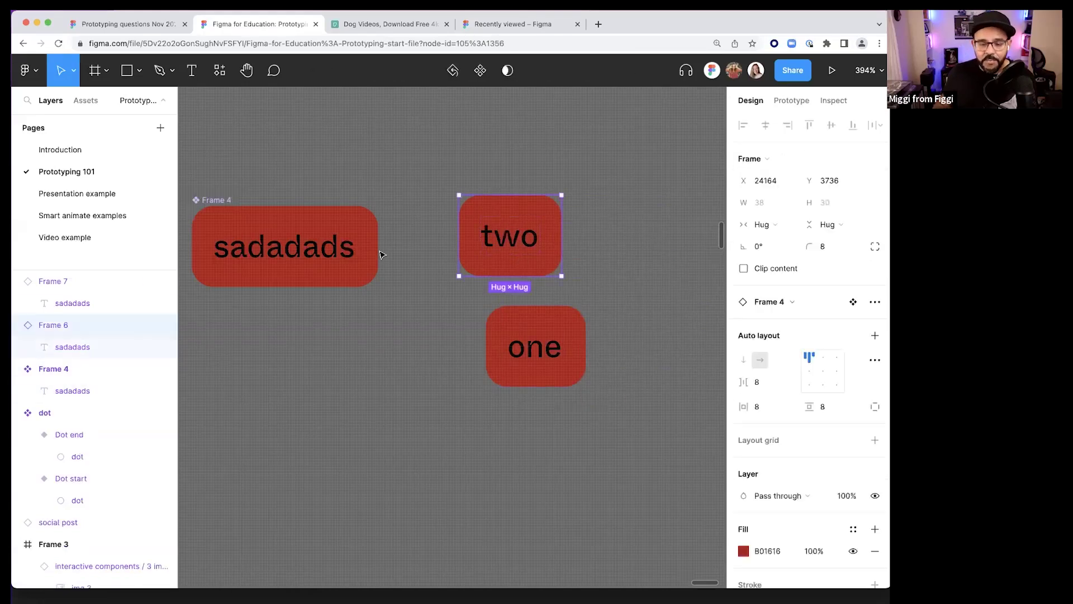
pyautogui.click(338, 257)
pyautogui.click(338, 257)
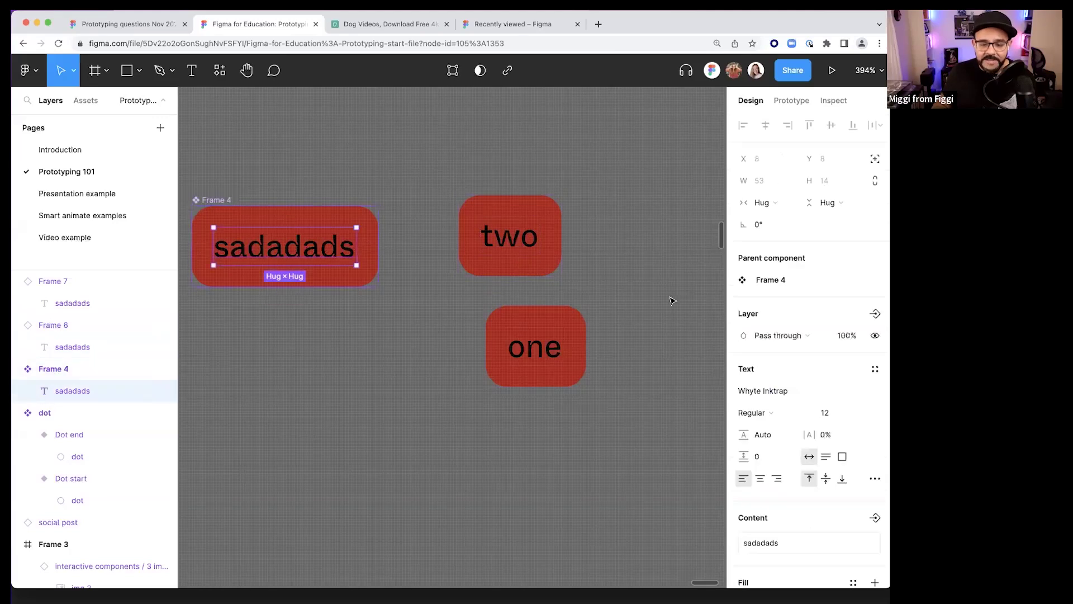
pyautogui.click(838, 418)
pyautogui.hotkey('shift', 'Up')
pyautogui.hotkey('shift', 'Up')
pyautogui.hotkey('shift', 'Down')
pyautogui.hotkey('shift', 'Down')
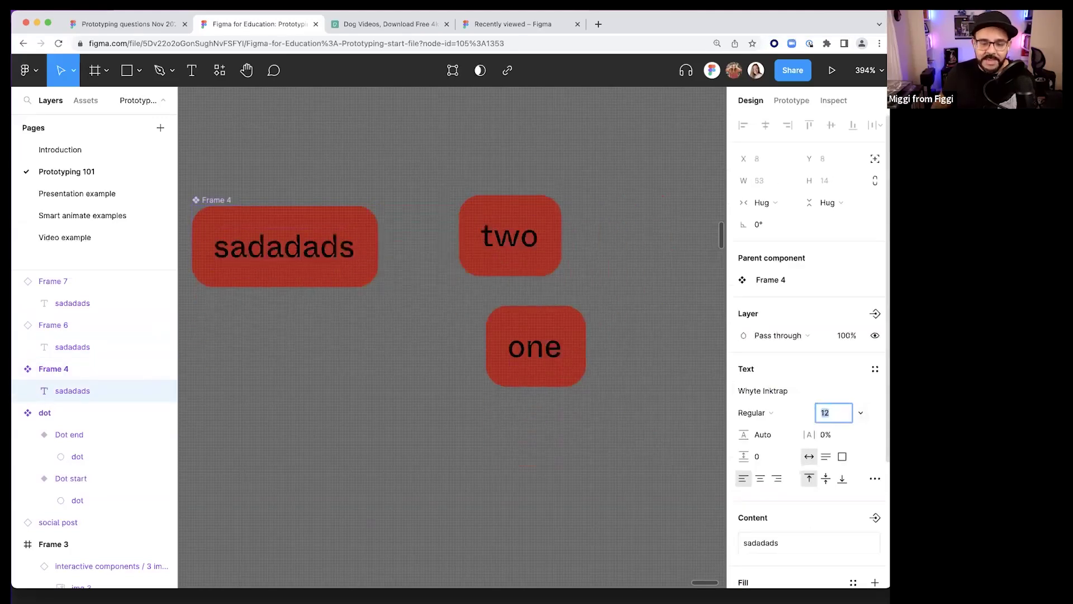
pyautogui.write('20')
pyautogui.press('Return')
pyautogui.write('12')
pyautogui.press('Return')
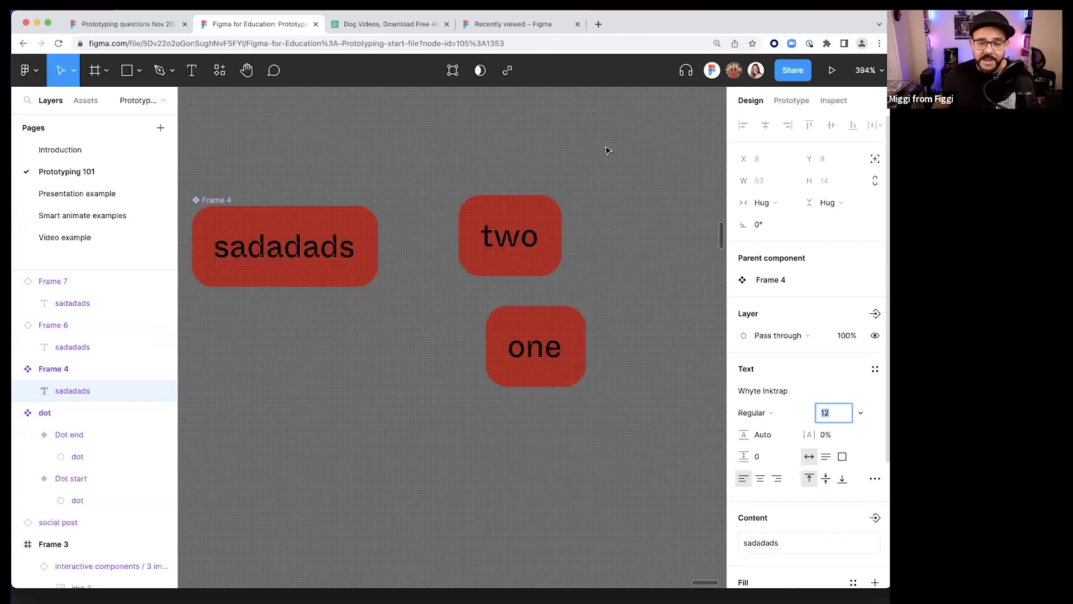
# - Switch to the Prototyping questions board and read the sticky note about replacing the fill on an image
pyautogui.click(513, 24)
pyautogui.click(386, 24)
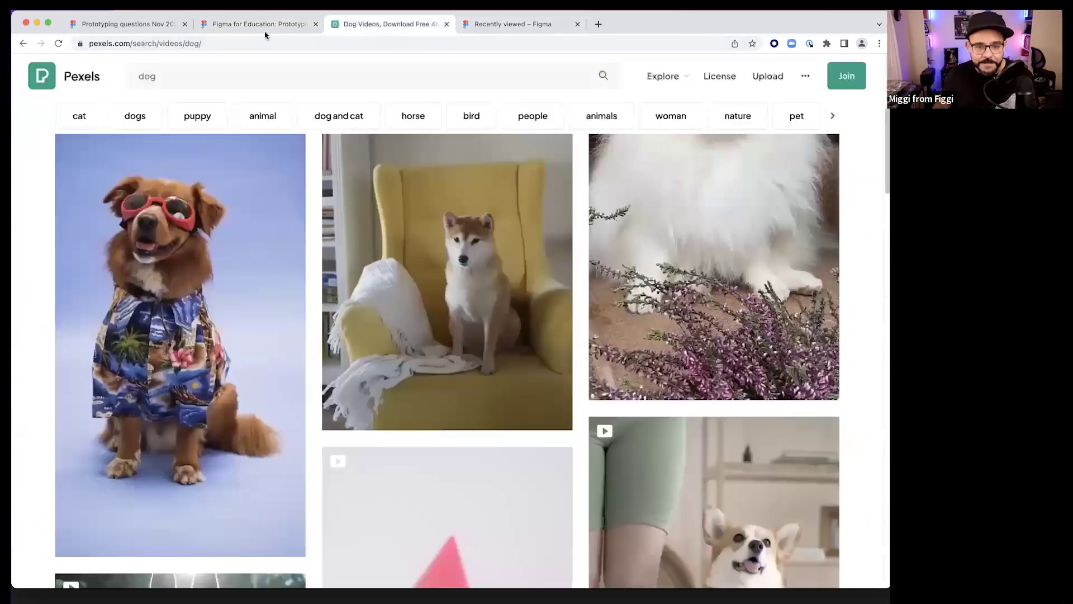
pyautogui.click(263, 28)
pyautogui.click(149, 26)
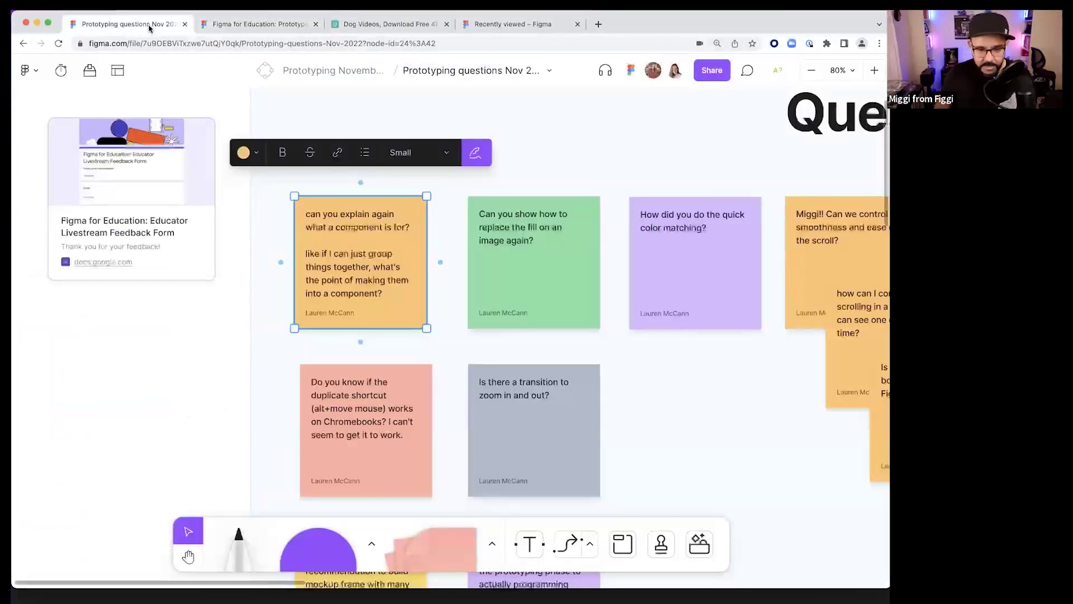
pyautogui.hscroll(5, 395, 302)
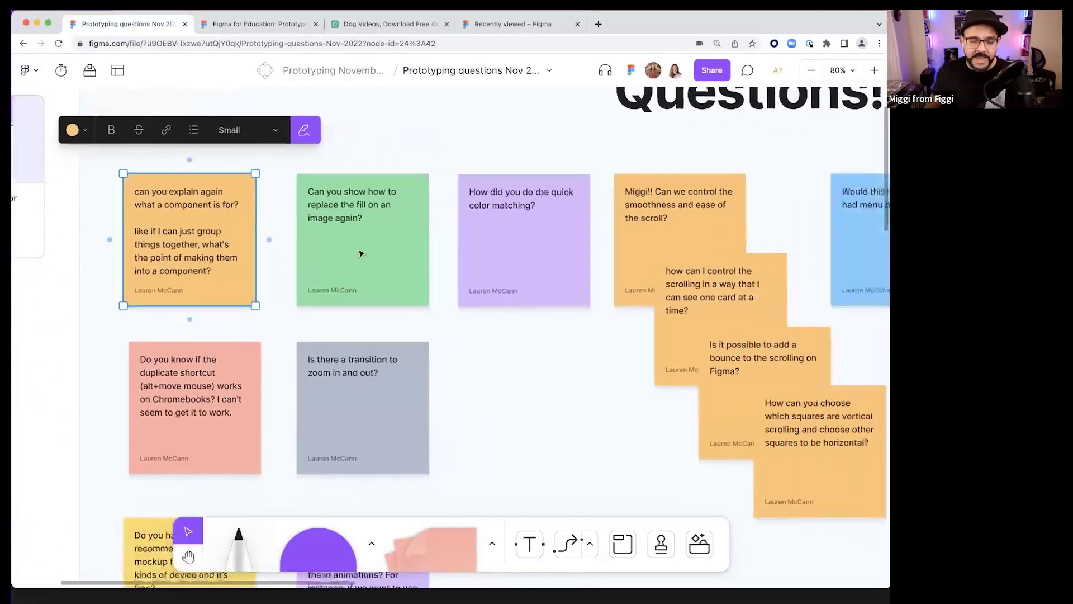
# - Switch back to the Figma for Education file and draw a square of about 42 × 42 below the buttons
pyautogui.click(284, 25)
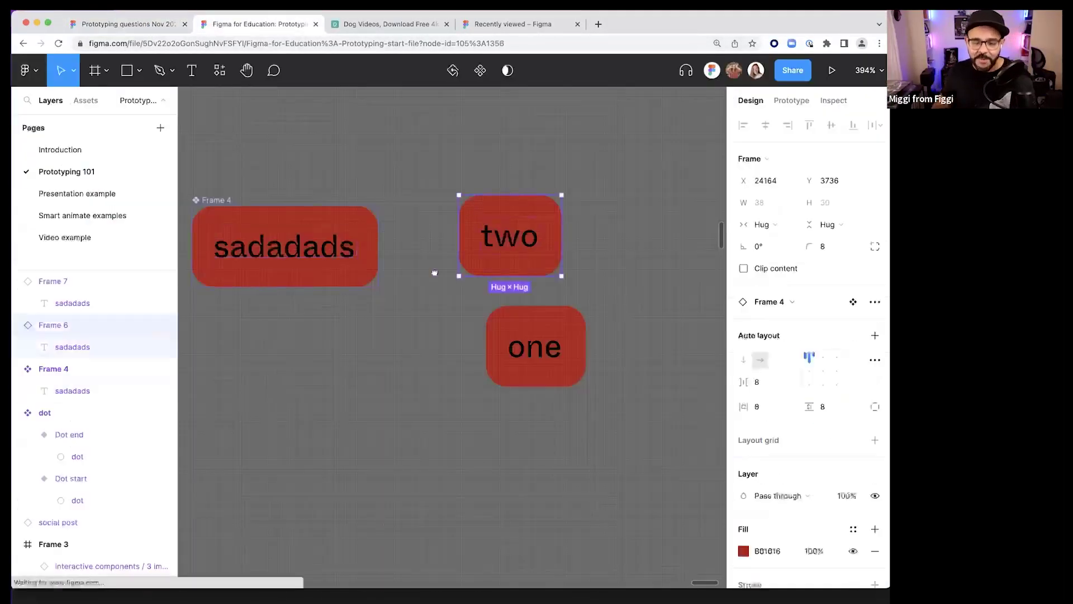
pyautogui.scroll(-5, 378, 366)
pyautogui.press('r')
pyautogui.moveTo(330, 336); pyautogui.dragTo(445, 450)
pyautogui.scroll(-3, 477, 297)
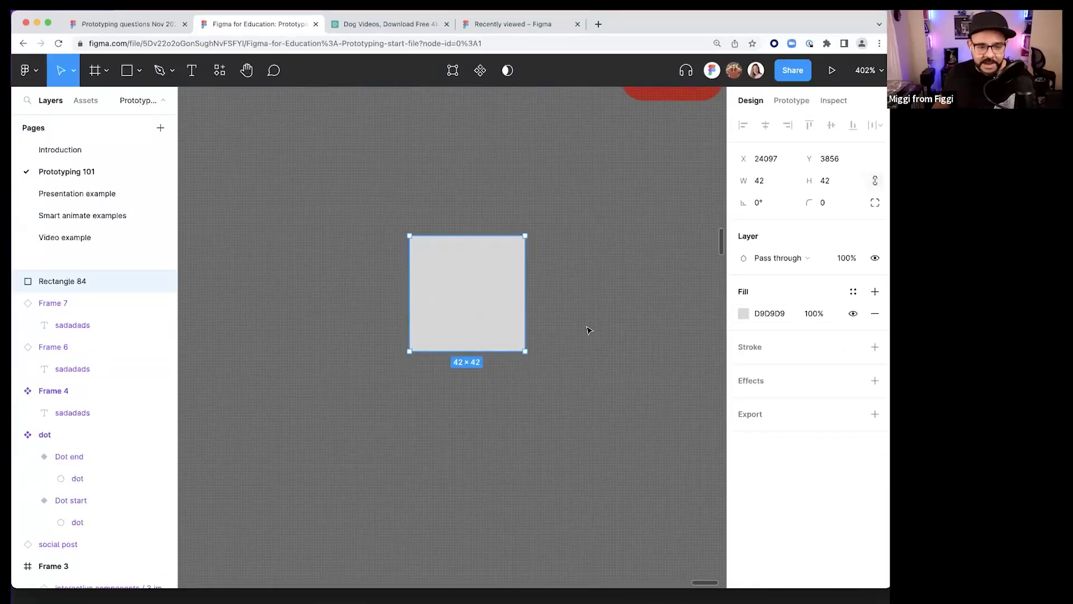
# - Fill the square with a captured portrait screenshot, and replace that fill by pasting a second captured portrait
pyautogui.press('super+shift+4')
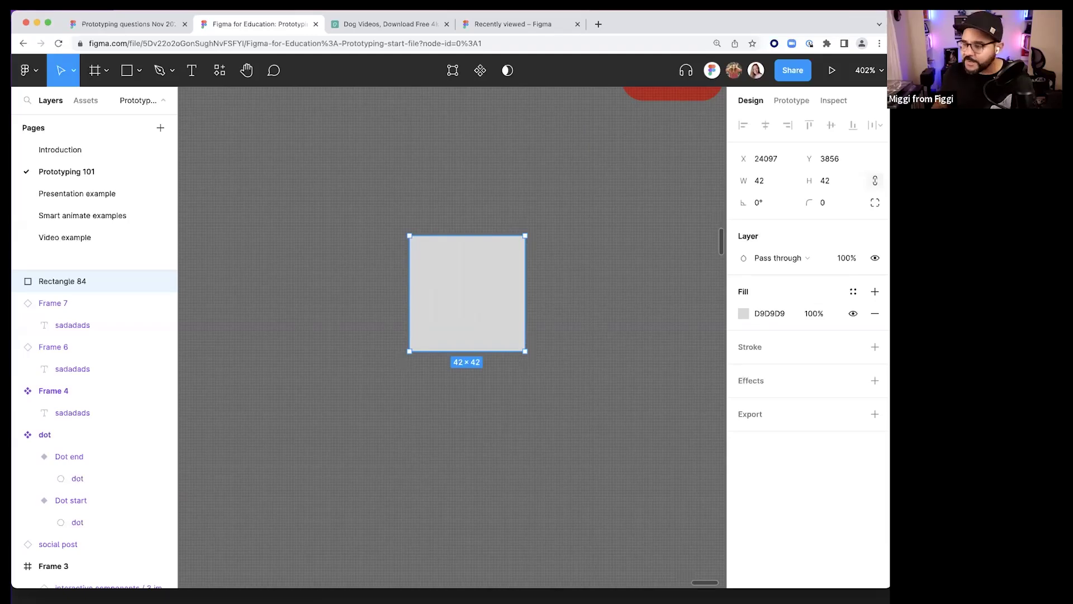
pyautogui.press('super+v')
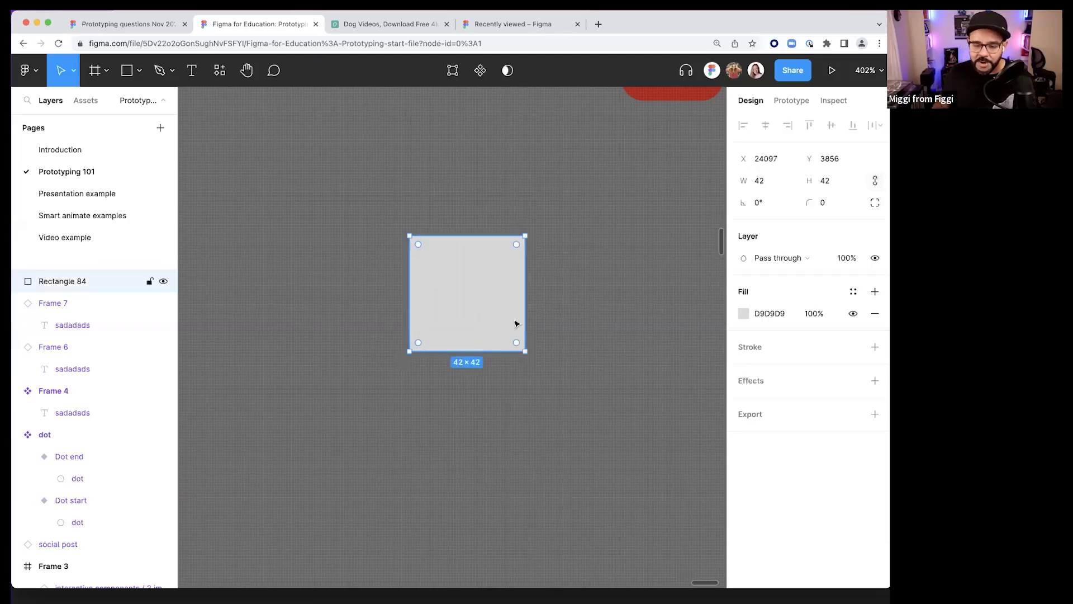
pyautogui.press('super+shift+4')
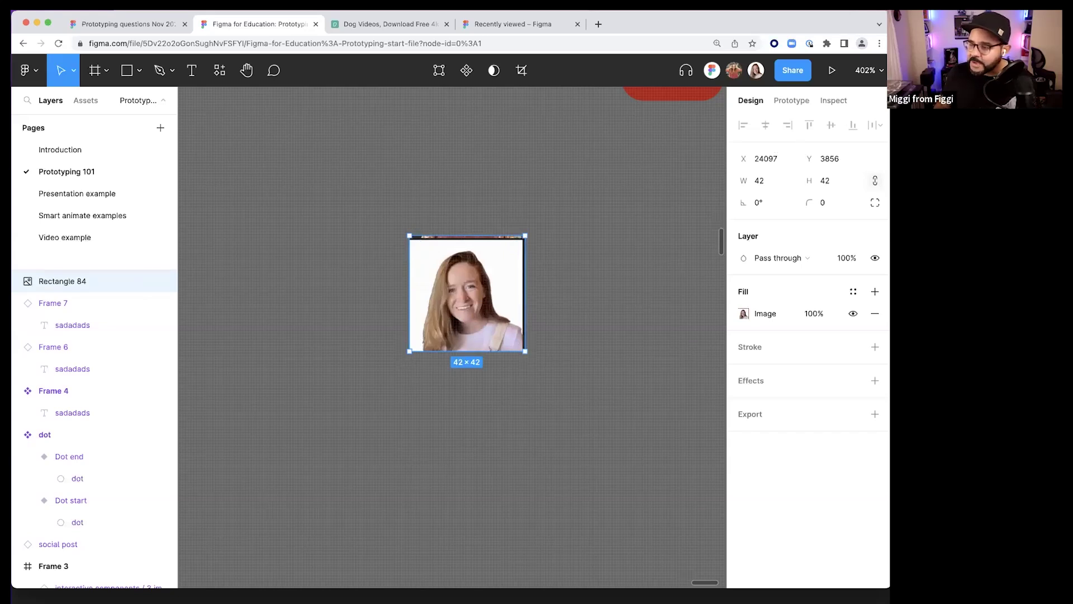
pyautogui.click(657, 288)
pyautogui.click(452, 295)
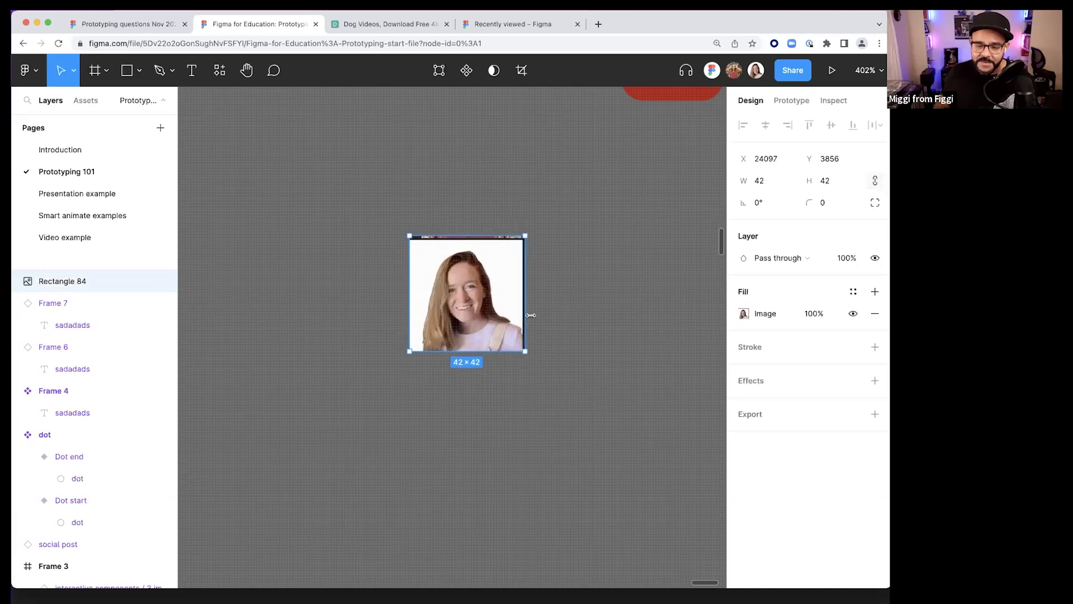
pyautogui.press('super+v')
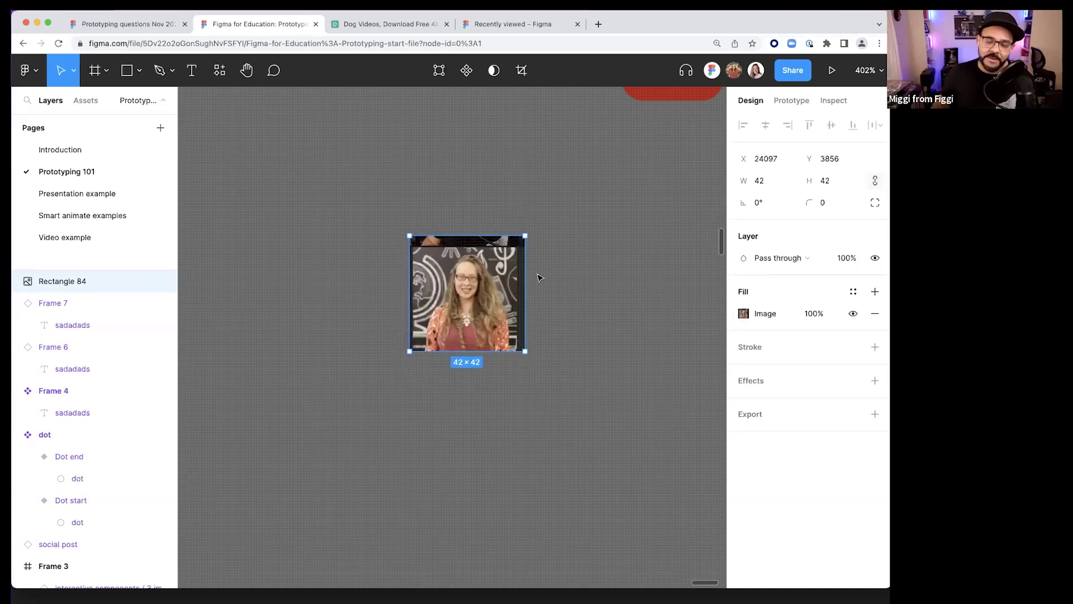
# - Enlarge the portrait rectangle to about 61 × 71 and replace its image fill with IMG_9687.HEIC from Downloads
pyautogui.moveTo(473, 366); pyautogui.dragTo(514, 431)
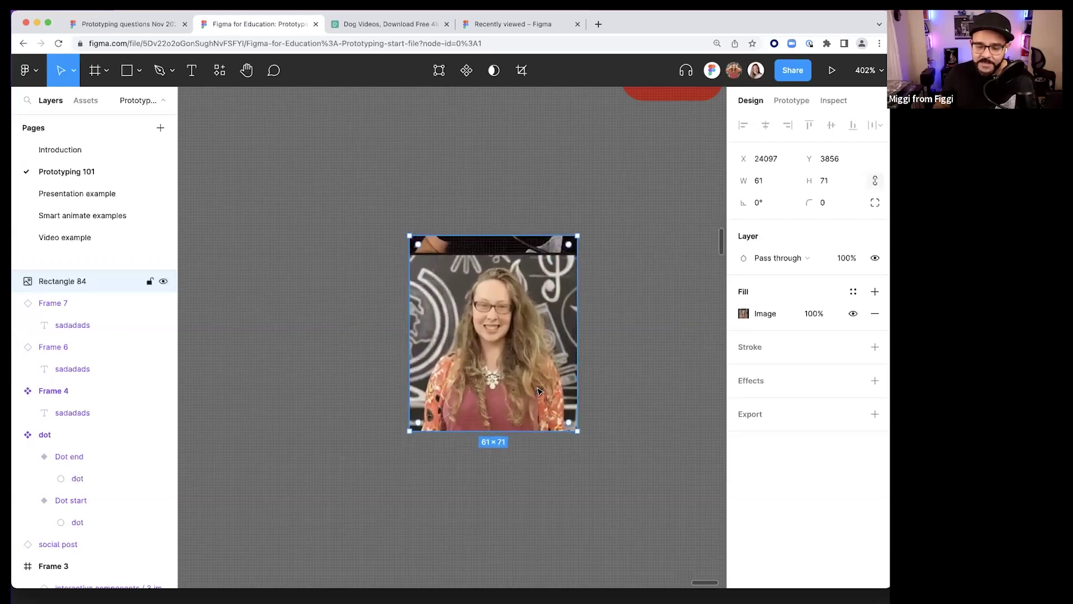
pyautogui.click(743, 313)
pyautogui.click(653, 362)
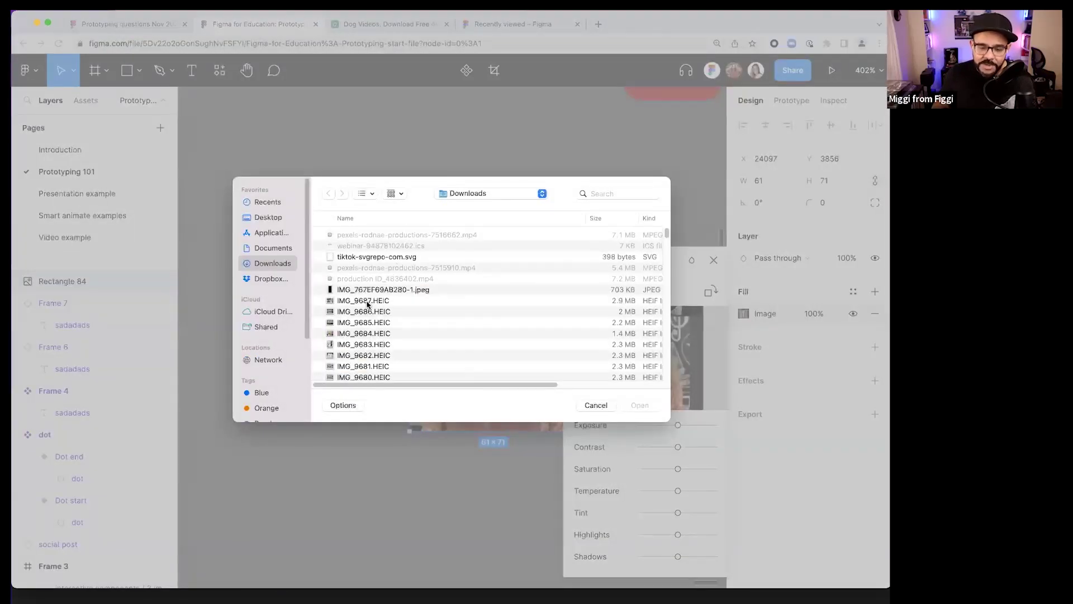
pyautogui.click(367, 302)
pyautogui.press('space')
pyautogui.press('space')
pyautogui.click(640, 405)
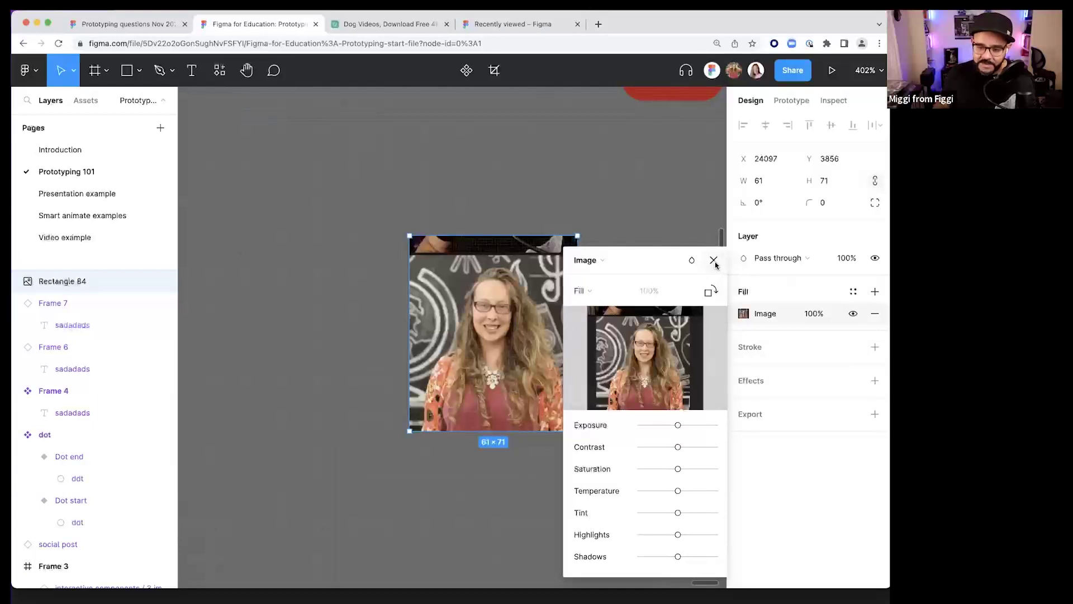
pyautogui.moveTo(657, 361)
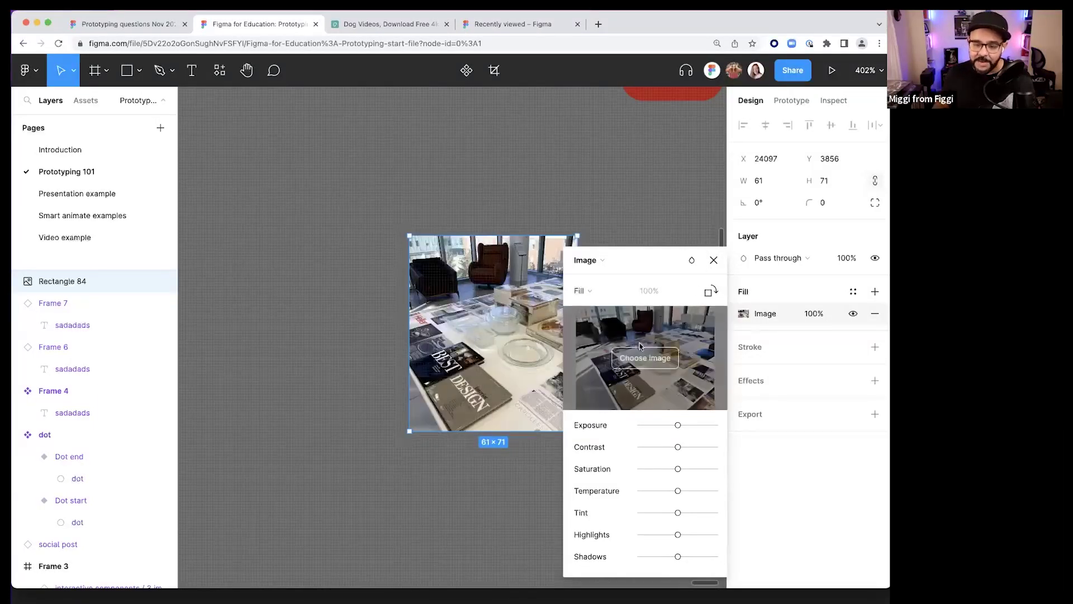
# - Examine the scaling modes available for the rectangle's image fill, and leave the fill settings and selection
pyautogui.click(594, 291)
pyautogui.click(596, 291)
pyautogui.press('Escape')
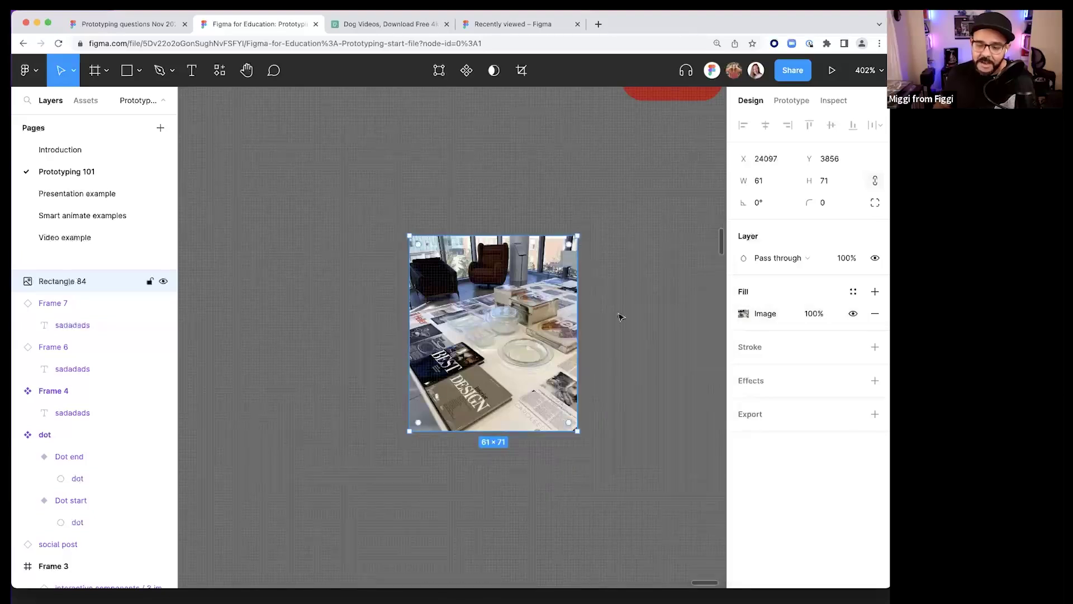
pyautogui.click(743, 313)
pyautogui.click(581, 290)
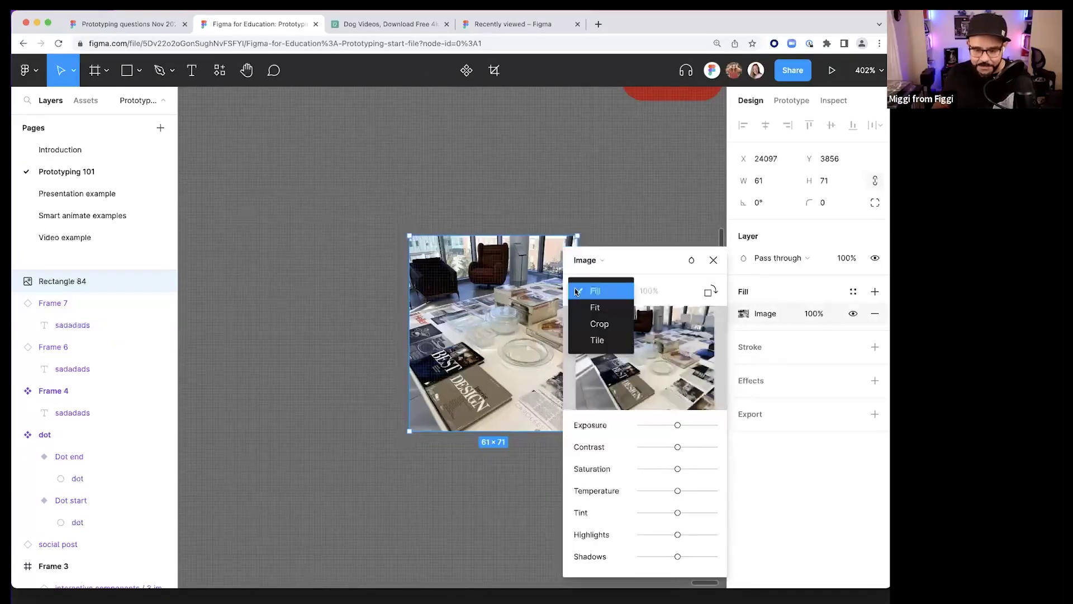
pyautogui.click(490, 478)
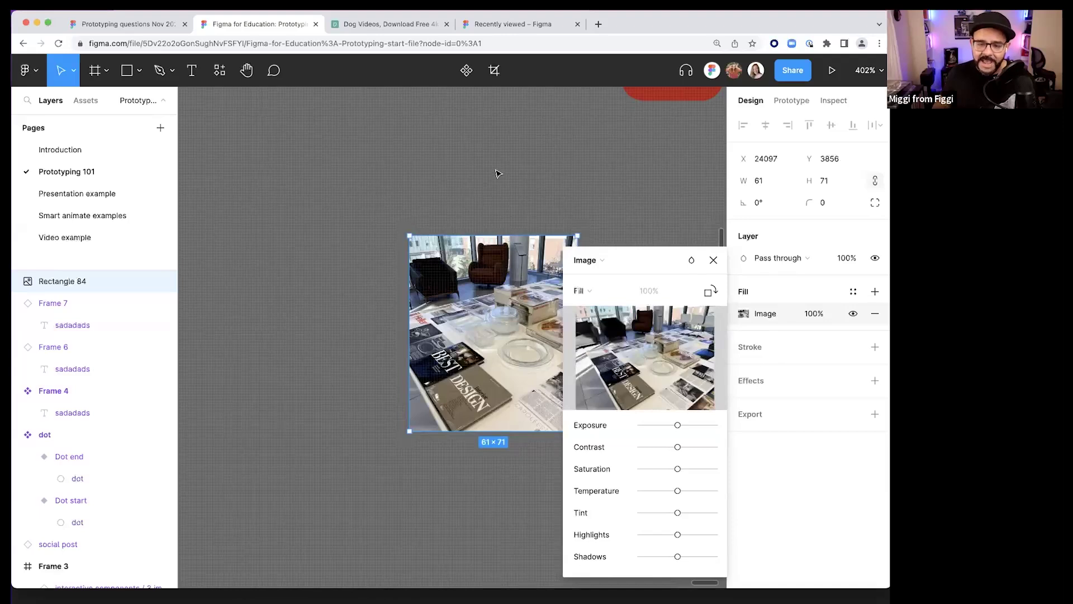
pyautogui.press('Escape')
pyautogui.press('Escape')
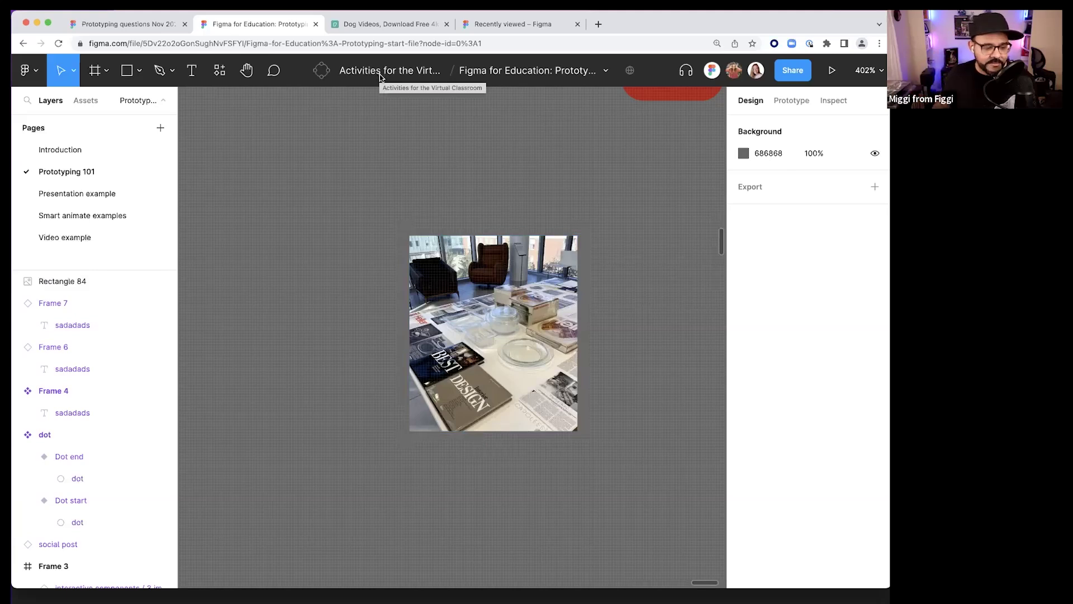
# - Switch to the Prototyping questions board and read the sticky note asking how the quick color matching was done
pyautogui.click(429, 240)
pyautogui.scroll(-2, 472, 237)
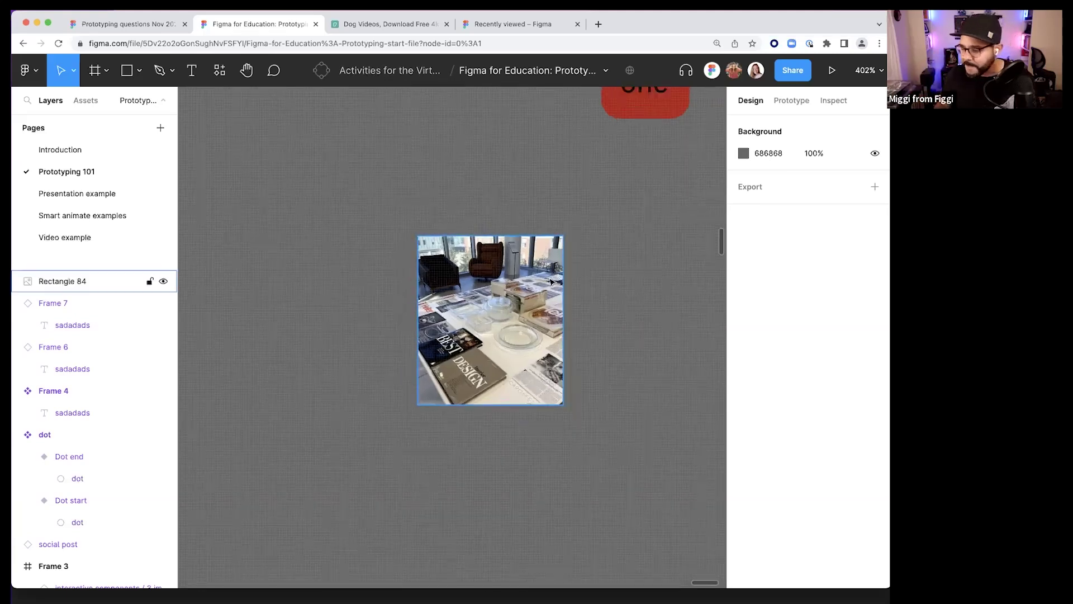
pyautogui.scroll(-2, 550, 281)
pyautogui.click(115, 24)
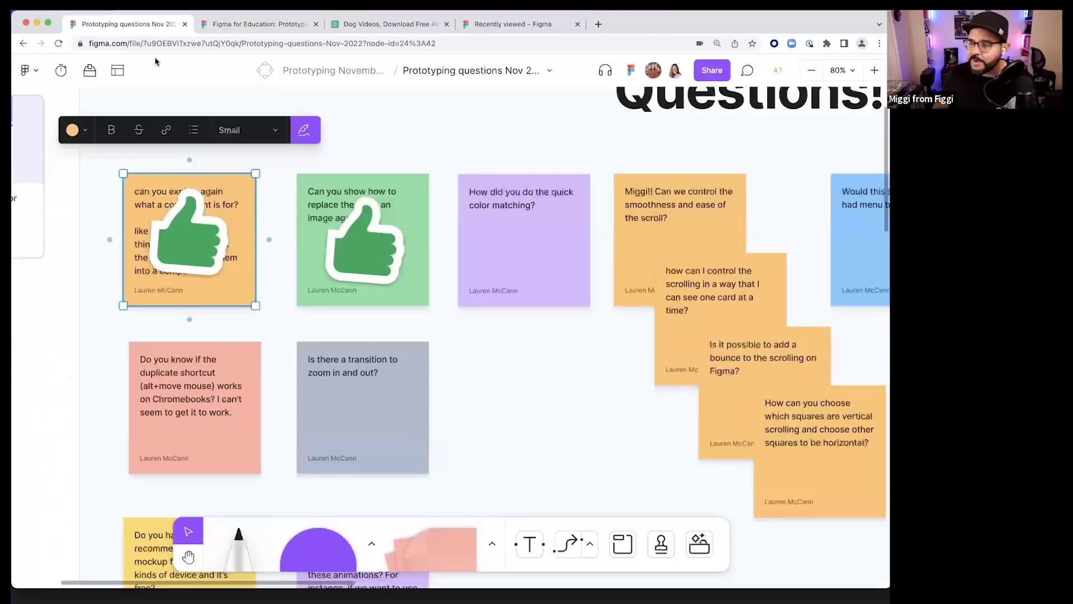
pyautogui.hscroll(5, 459, 350)
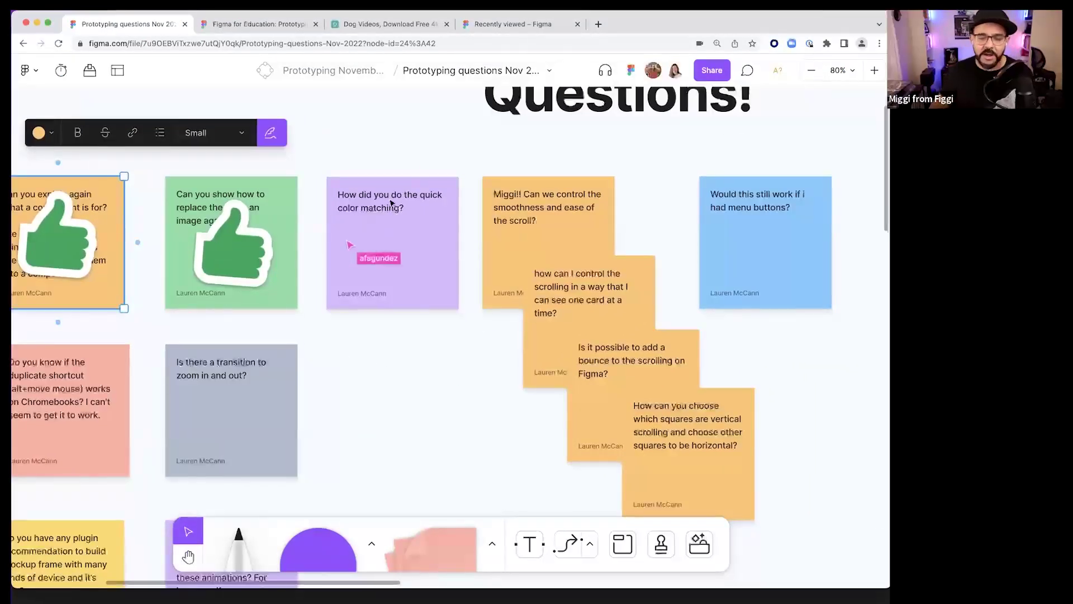
# - Switch to the Figma for Education prototyping file and draw a 63 × 63 square beside the photo rectangle
pyautogui.click(506, 24)
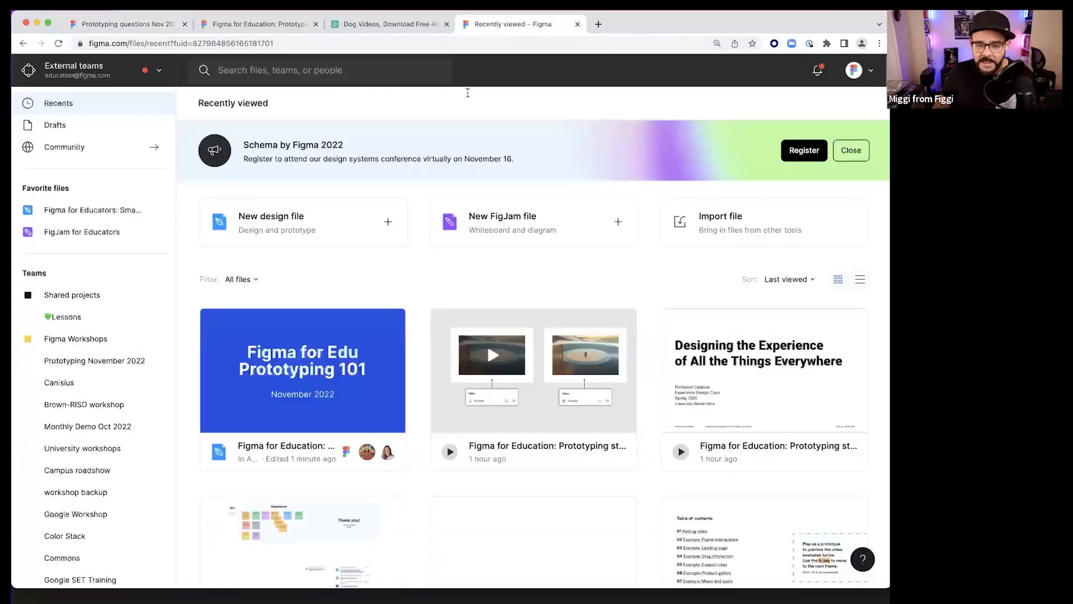
pyautogui.click(212, 24)
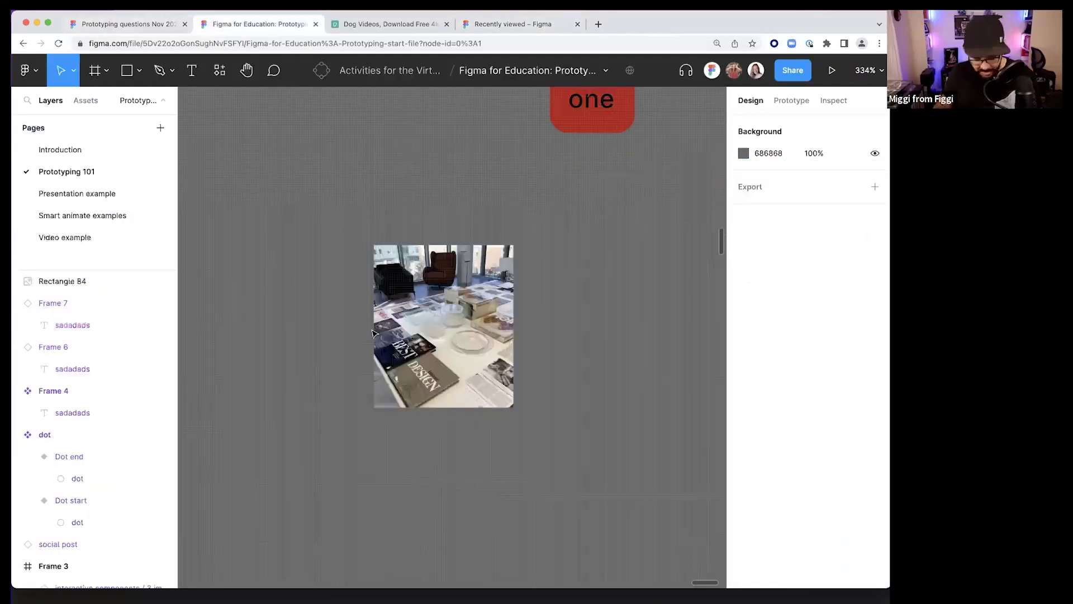
pyautogui.hscroll(3, 382, 295)
pyautogui.press('r')
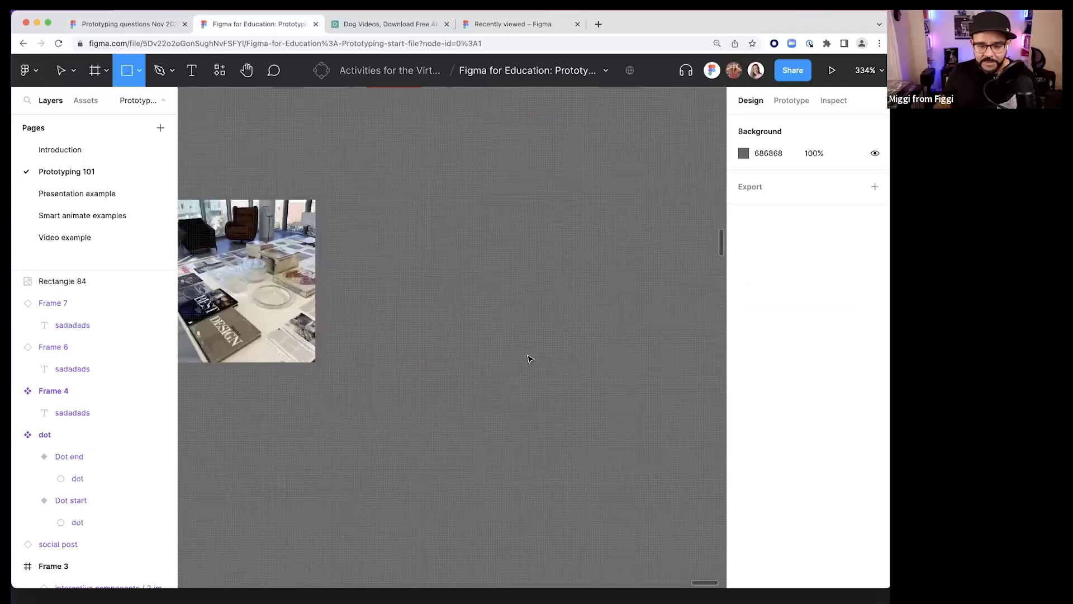
pyautogui.moveTo(367, 249); pyautogui.dragTo(511, 394)
pyautogui.hscroll(-1, 533, 356)
pyautogui.hscroll(-2, 532, 355)
# - Fill the new square with the cream color EBE3CF sampled from the photo, and move it over the photo's lower right corner
pyautogui.press('i')
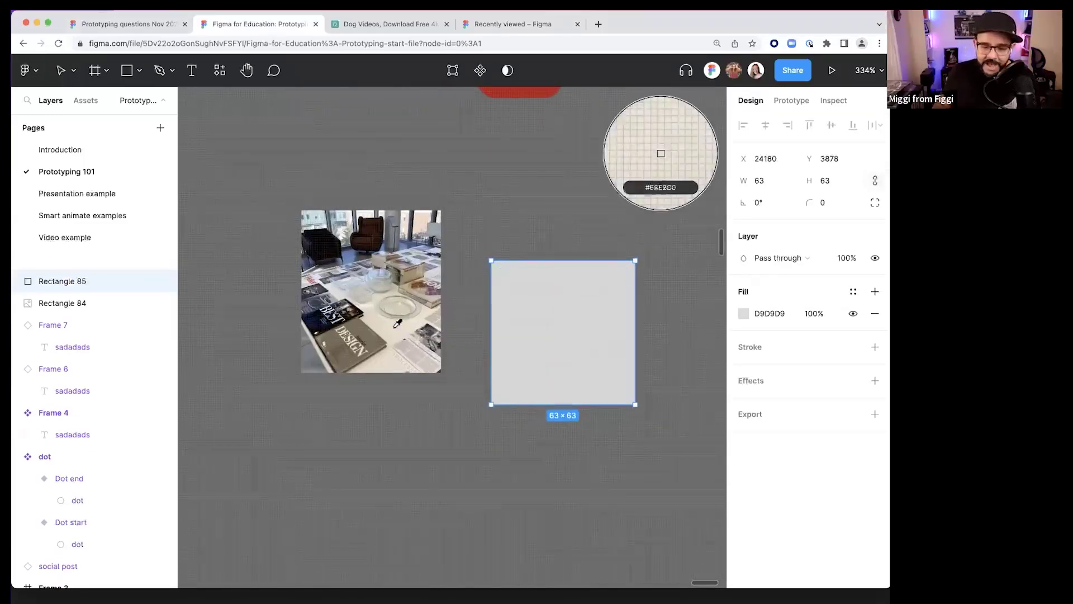
pyautogui.click(426, 346)
pyautogui.moveTo(586, 343); pyautogui.dragTo(481, 407)
pyautogui.press('Escape')
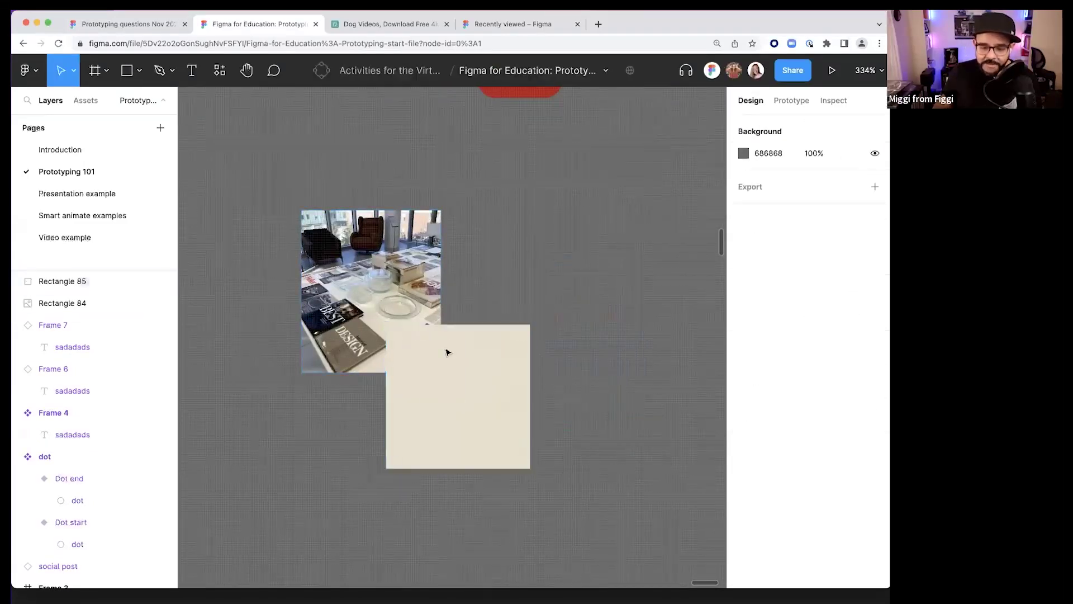
# - Match the square's fill to the red button above the photo, and move the square back to the photo's right side
pyautogui.click(450, 395)
pyautogui.press('i')
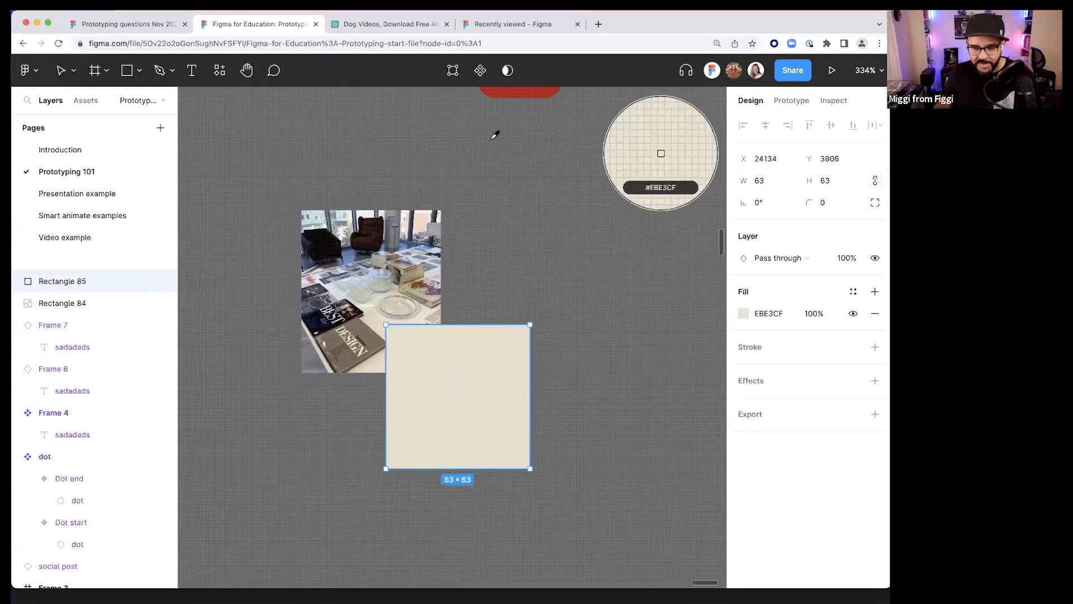
pyautogui.click(524, 89)
pyautogui.moveTo(442, 406); pyautogui.dragTo(552, 338)
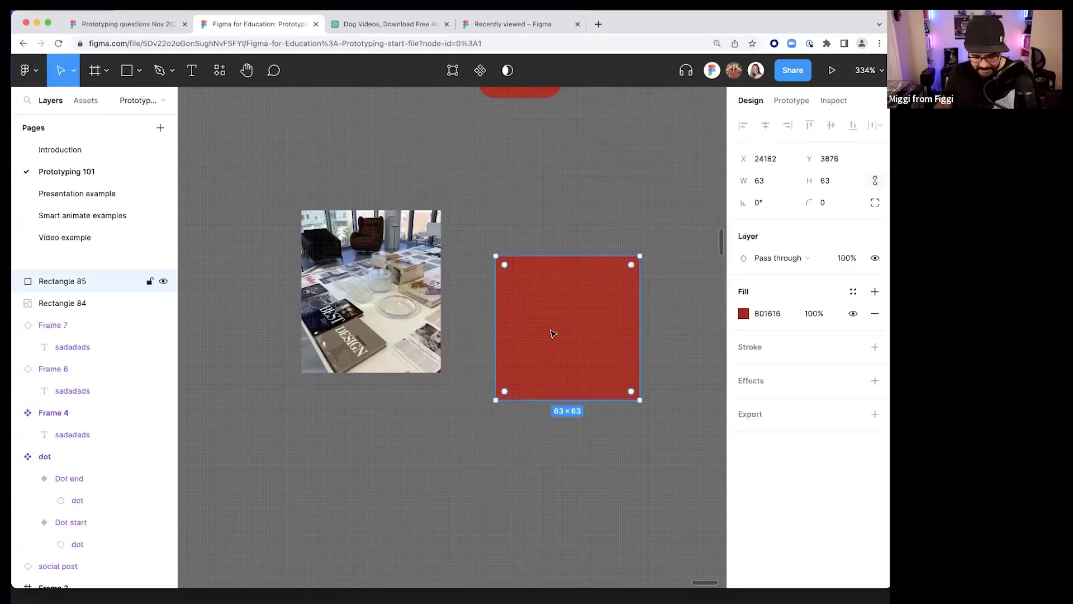
# - Fill the square with the sampled brown color 786953 and deselect it
pyautogui.press('i')
pyautogui.click(659, 151)
pyautogui.press('Escape')
# - Return to the Prototyping questions board and read the stack of orange notes about scroll smoothness, single-card scrolling and bounce
pyautogui.click(459, 28)
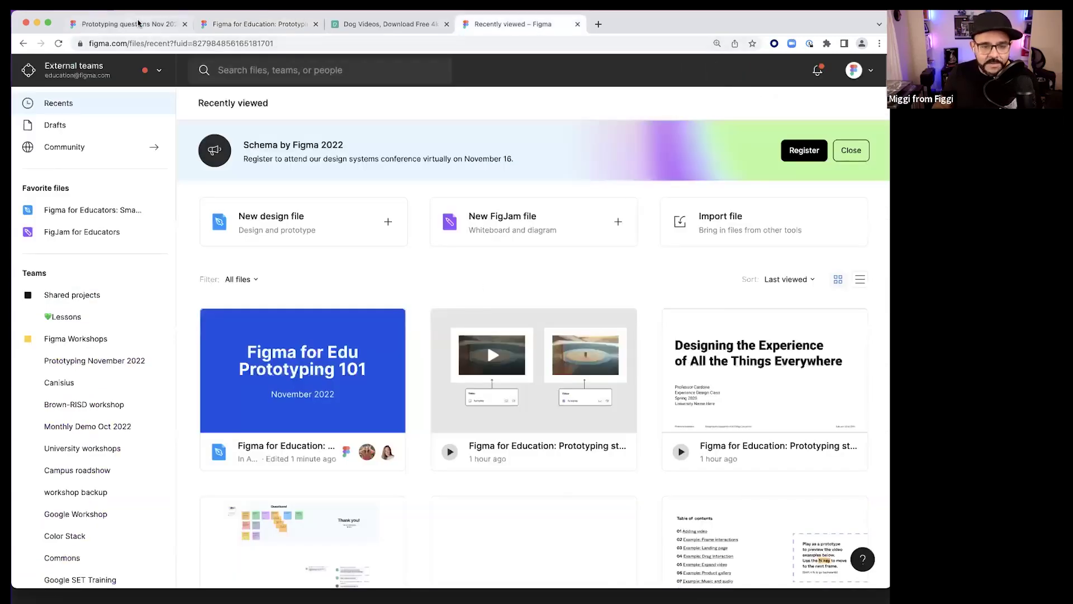
pyautogui.click(138, 23)
pyautogui.hscroll(5, 430, 282)
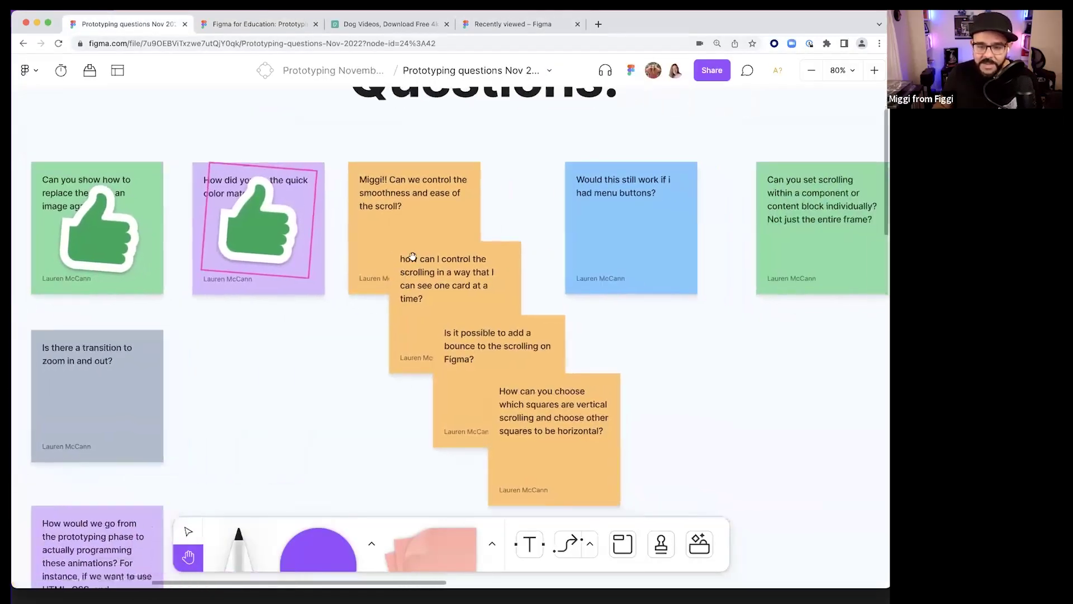
pyautogui.press('v')
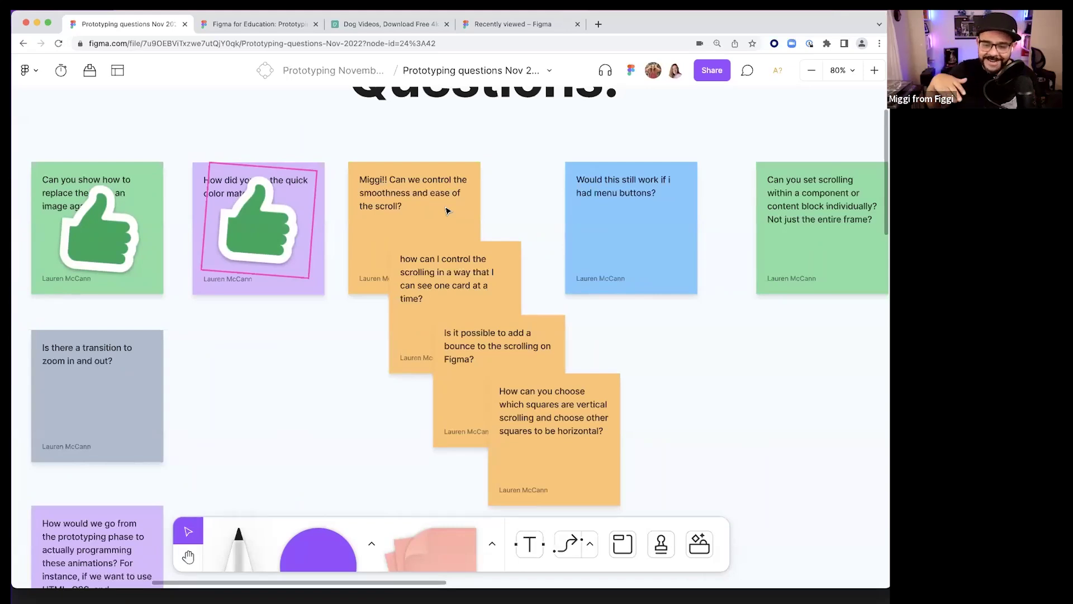
pyautogui.press('h')
pyautogui.moveTo(448, 242); pyautogui.dragTo(411, 188)
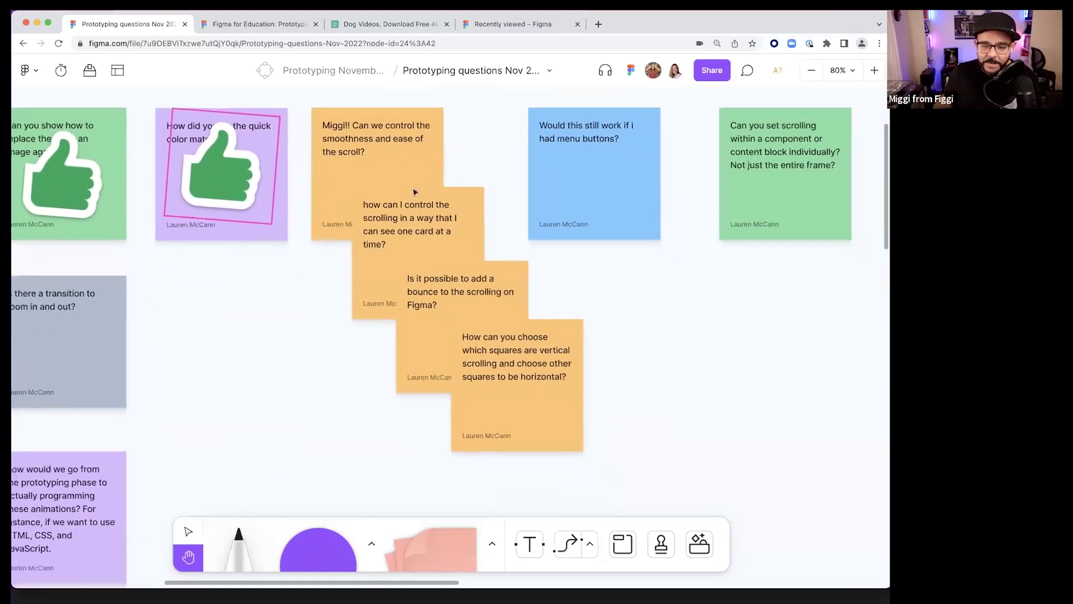
pyautogui.press('v')
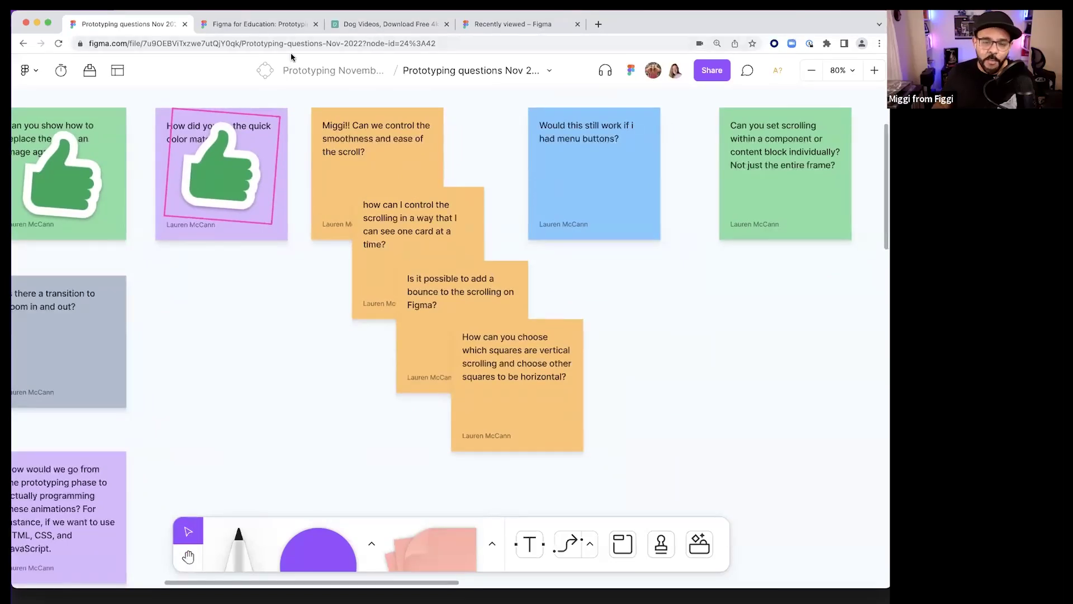
# - Switch to the prototyping design file and move the brown square closer to the photo and slightly higher
pyautogui.hotkey('ctrl', 'Tab')
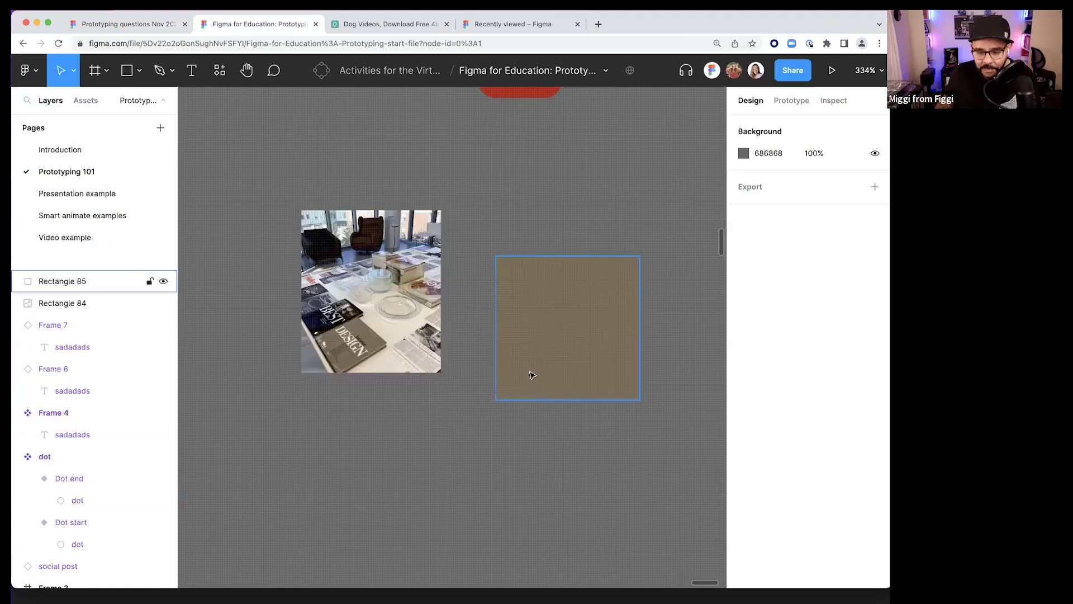
pyautogui.click(499, 346)
pyautogui.scroll(-3, 495, 412)
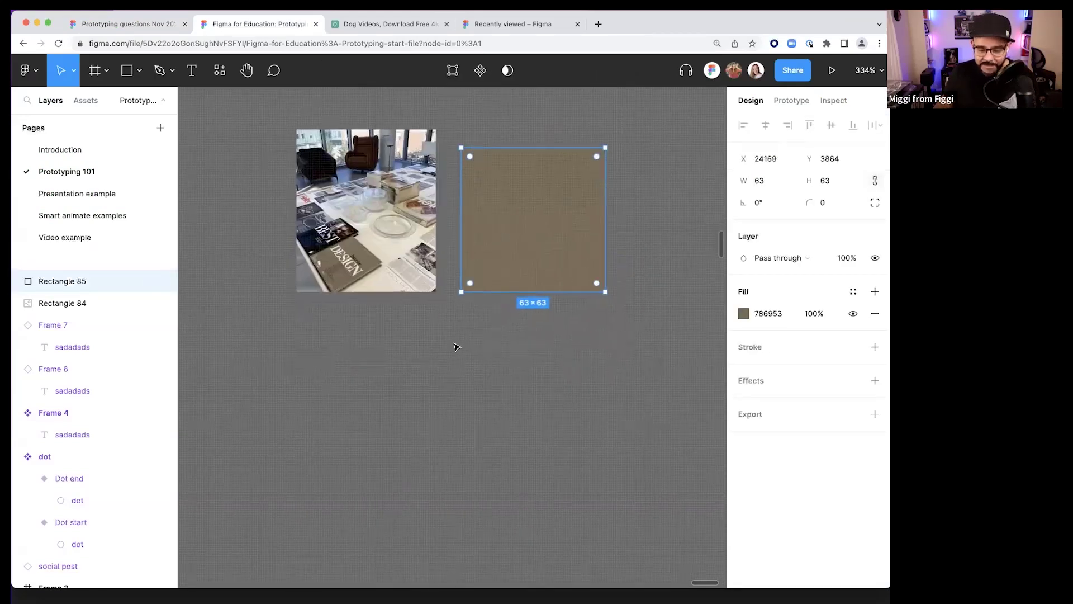
# - Locate the Smart animate section and examine its tutorial card on Smart Animate and Drag Triggers
pyautogui.scroll(-10, 409, 348)
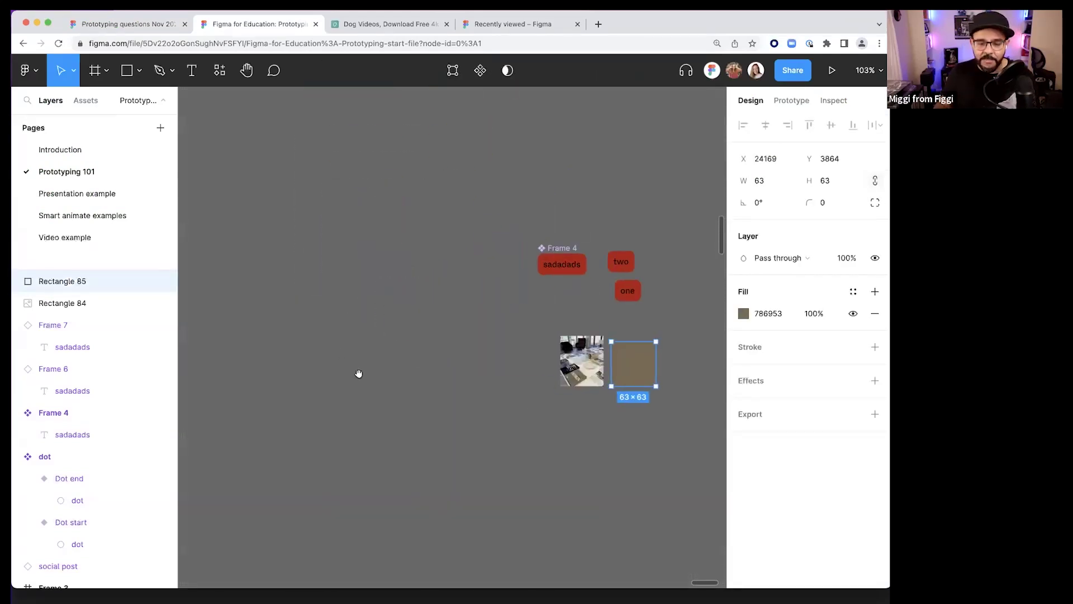
pyautogui.hscroll(-5, 411, 372)
pyautogui.hscroll(-15, 402, 382)
pyautogui.scroll(-5, 402, 383)
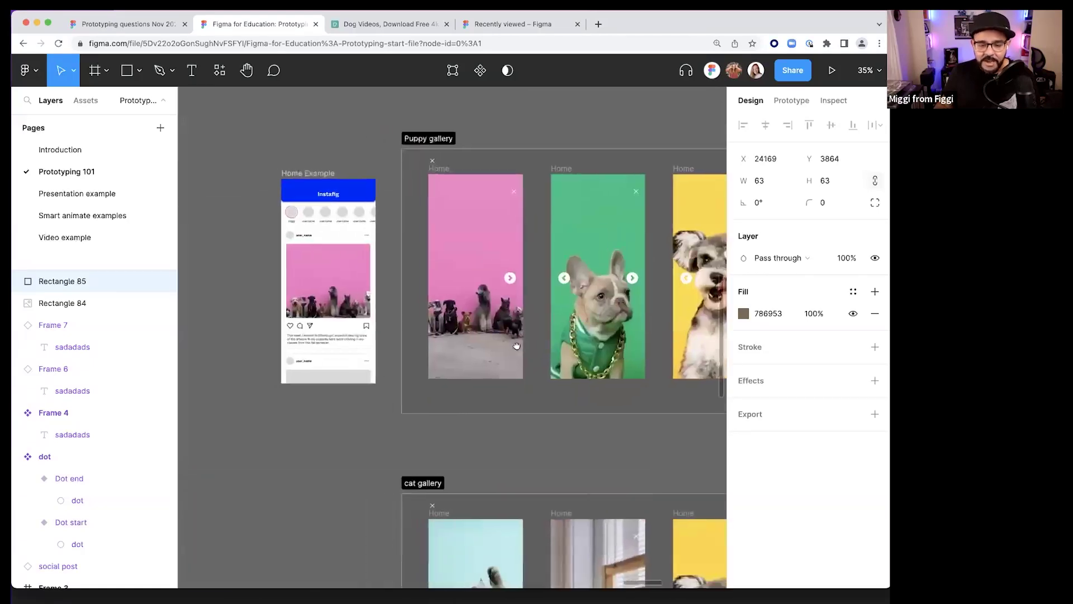
pyautogui.scroll(-10, 636, 364)
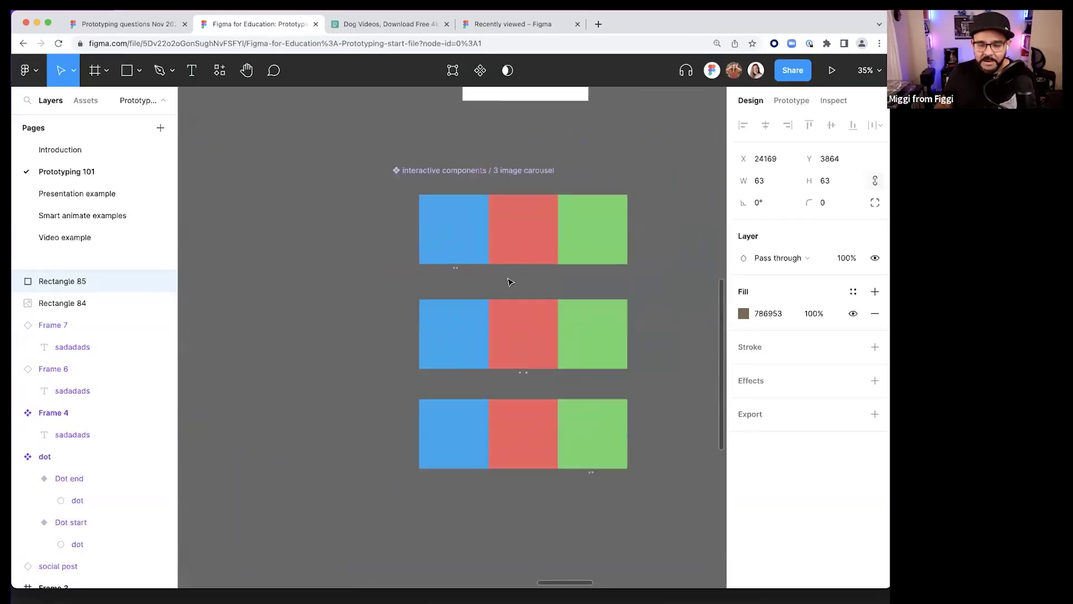
pyautogui.scroll(10, 429, 255)
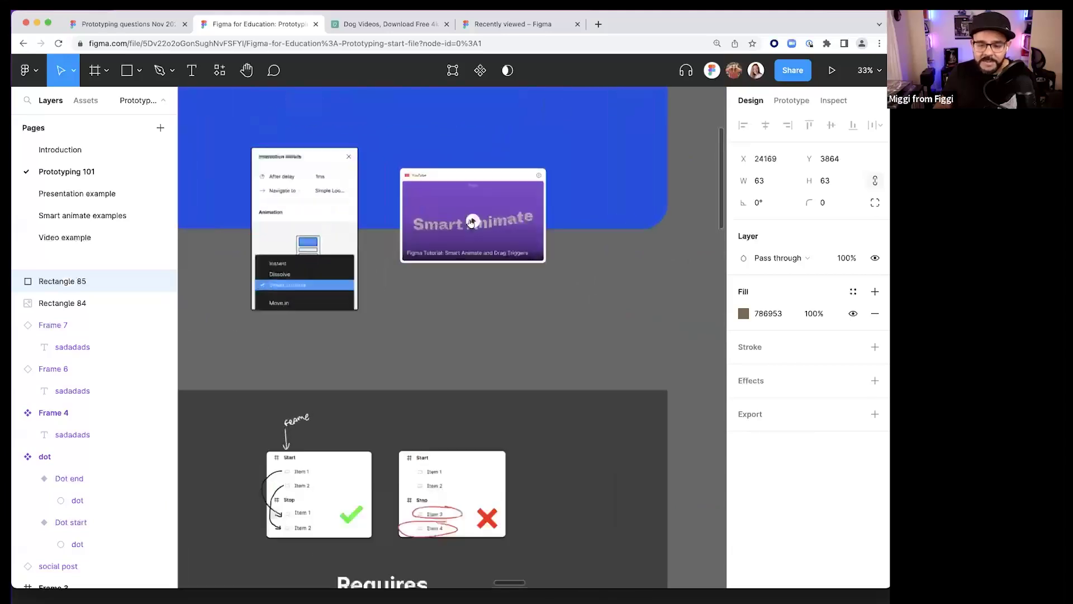
pyautogui.scroll(5, 542, 295)
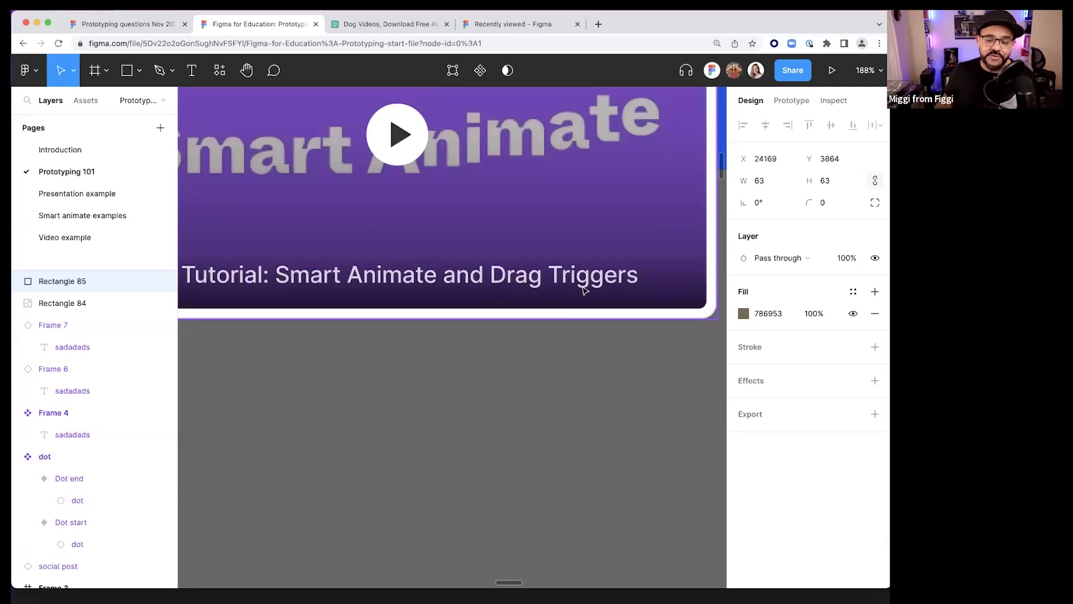
pyautogui.scroll(-10, 568, 314)
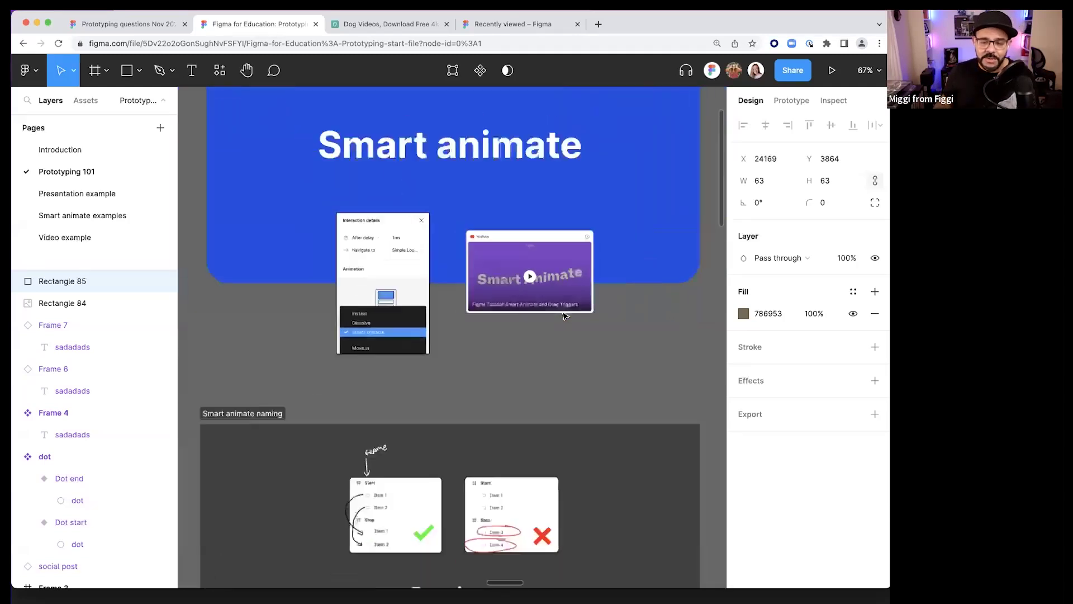
# - Look over the puppy gallery and cat gallery sections below the video example
pyautogui.hscroll(5, 556, 311)
pyautogui.scroll(-5, 364, 300)
pyautogui.hscroll(10, 358, 313)
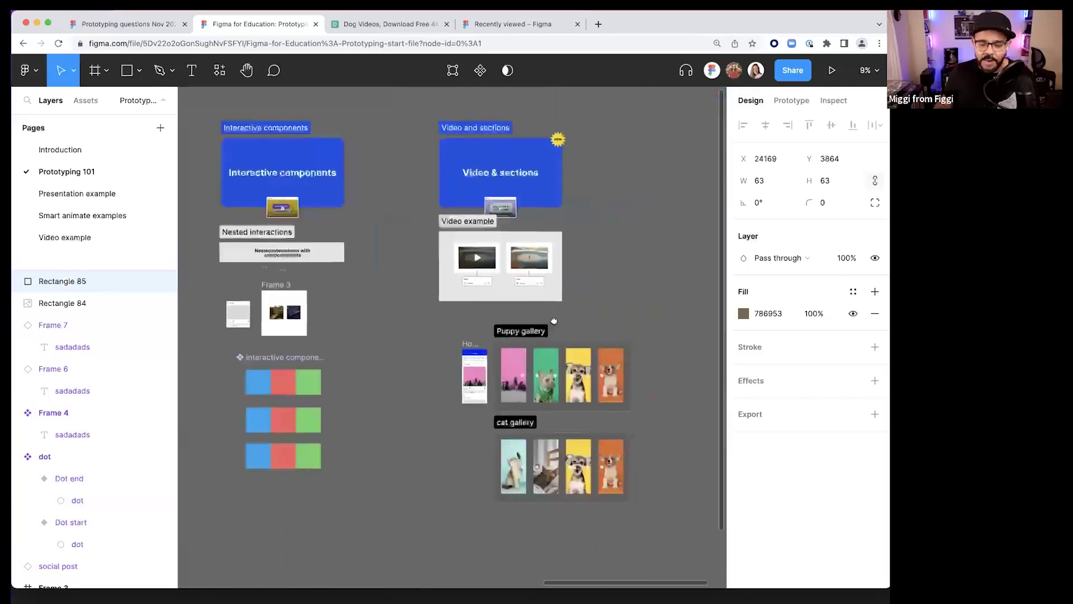
pyautogui.scroll(5, 330, 383)
pyautogui.moveTo(330, 383); pyautogui.dragTo(462, 251)
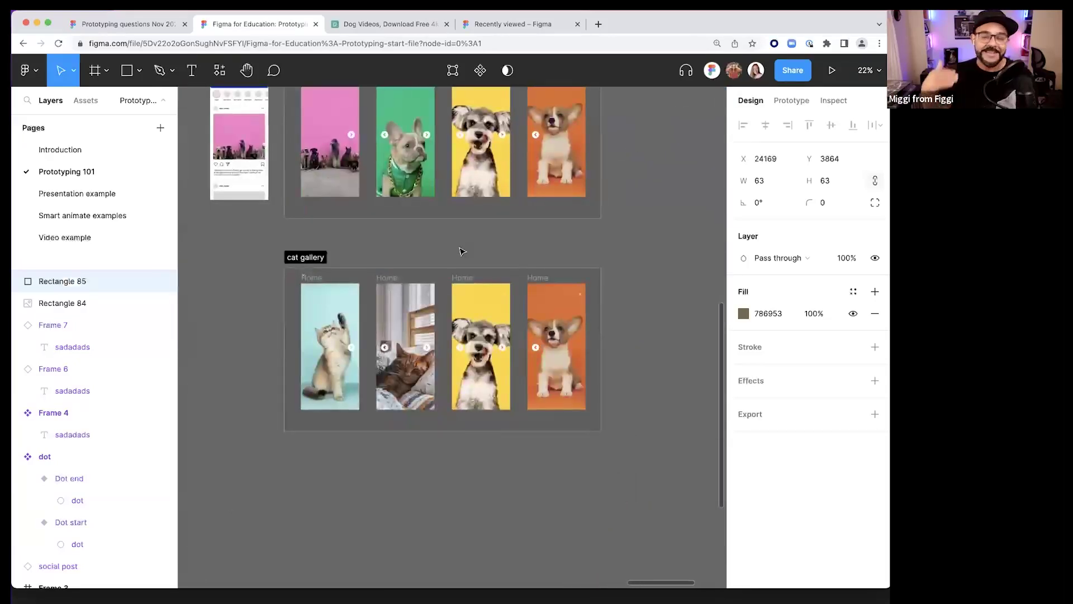
# - Switch to the questions board and read the notes about menu buttons and setting scrolling within individual components
pyautogui.click(127, 24)
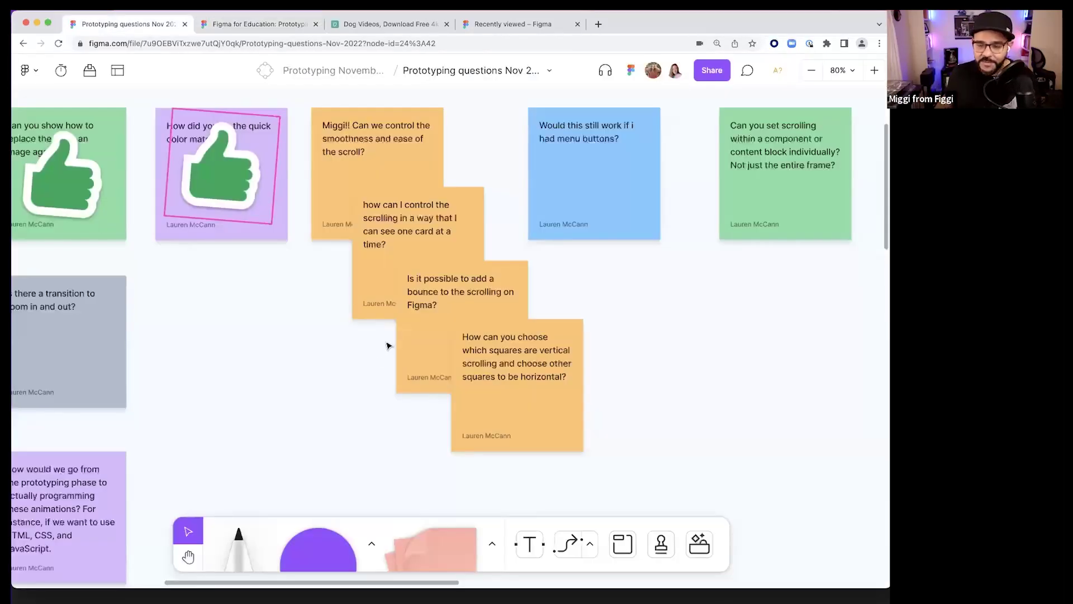
pyautogui.hscroll(8, 589, 255)
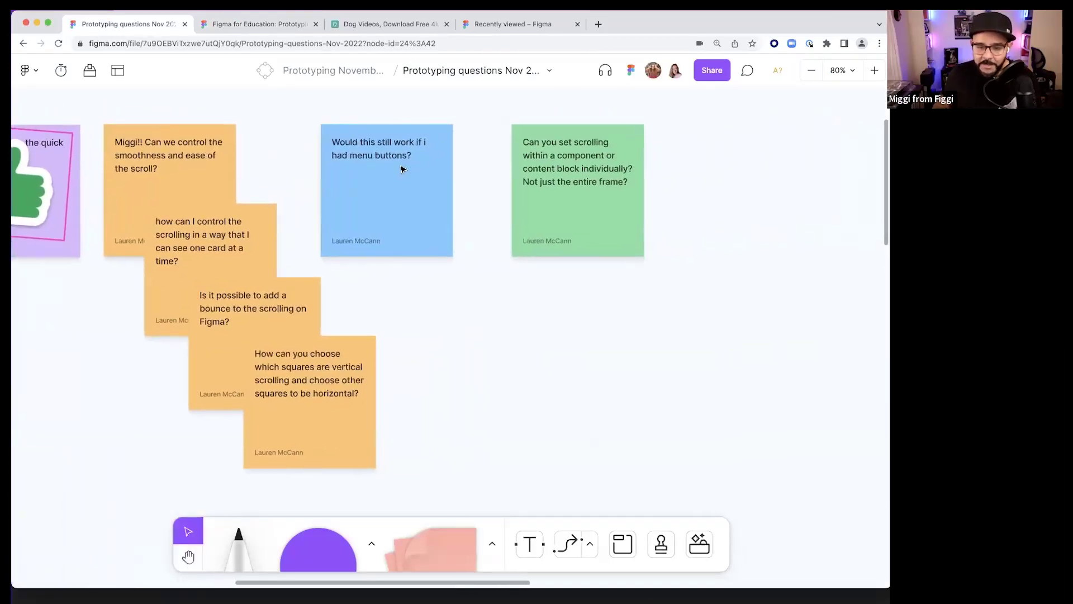
pyautogui.hscroll(5, 403, 168)
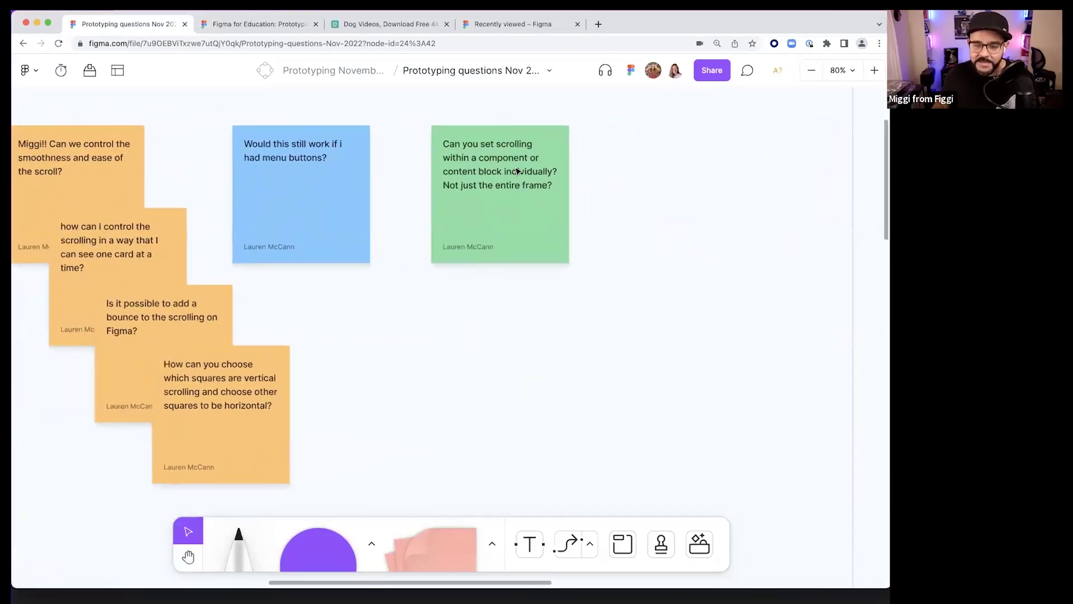
pyautogui.scroll(3, 512, 172)
pyautogui.scroll(1, 513, 172)
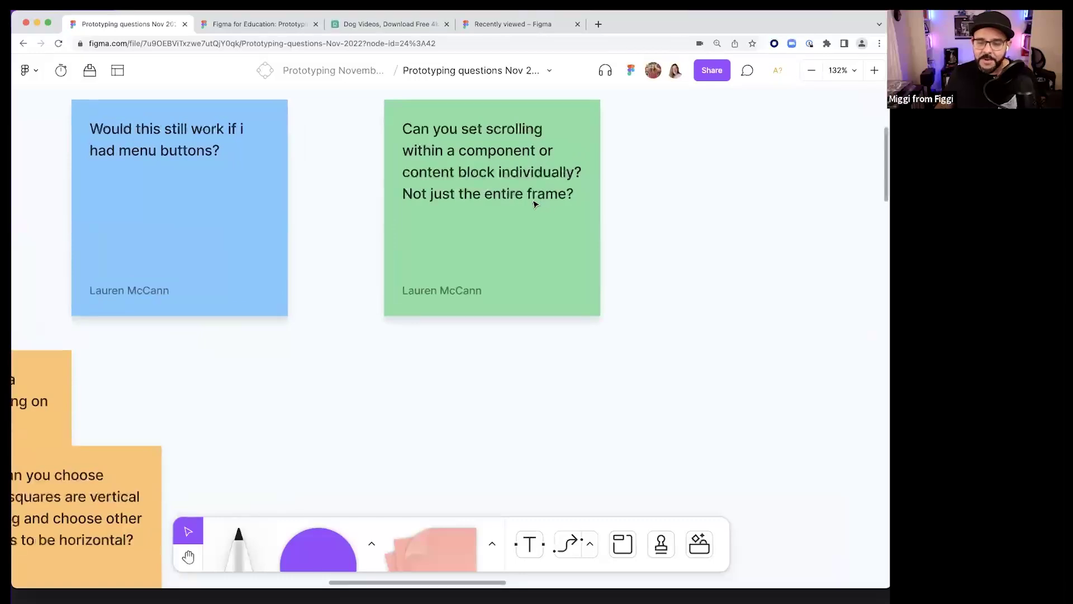
pyautogui.scroll(-4, 534, 204)
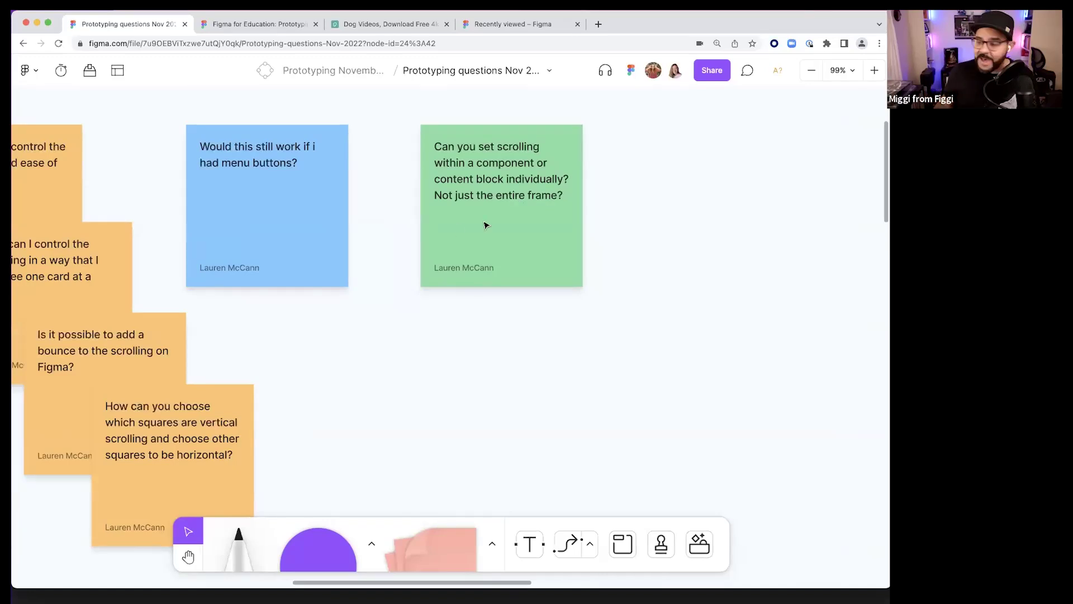
pyautogui.scroll(-2, 481, 237)
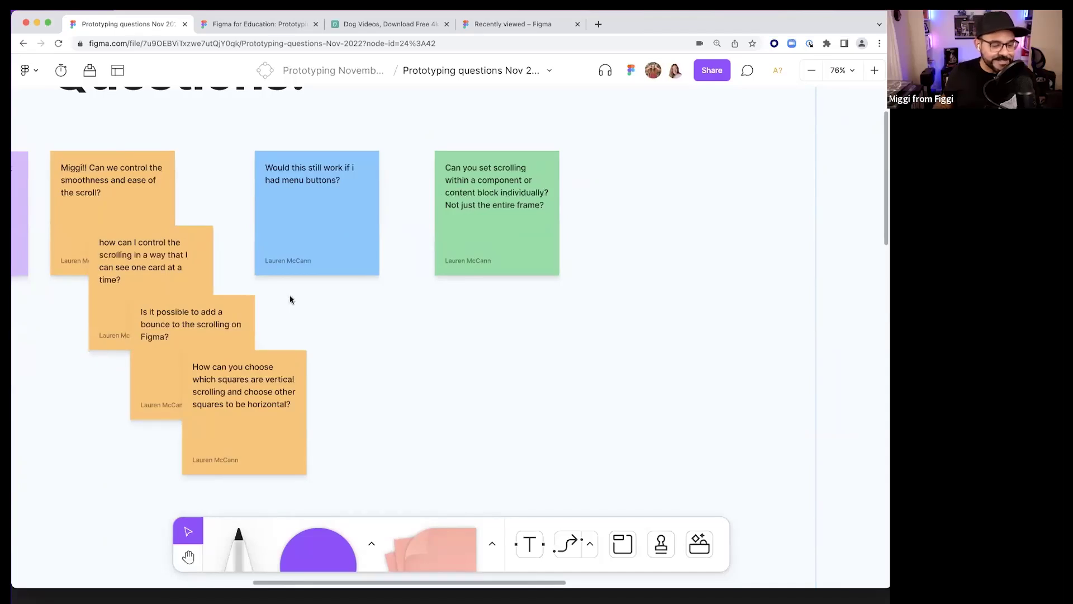
# - Review the remaining notes about Chromebook shortcuts, zoom transitions, free mockup plugins and moving from prototype to code
pyautogui.scroll(-1, 367, 326)
pyautogui.press('h')
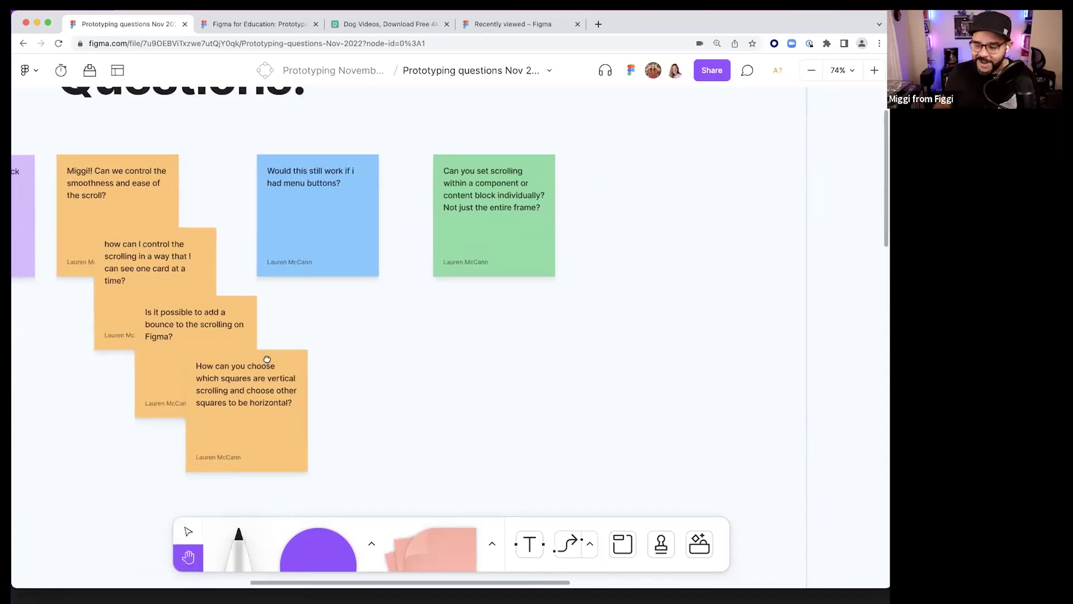
pyautogui.scroll(-2, 266, 359)
pyautogui.hscroll(-5, 537, 278)
pyautogui.press('v')
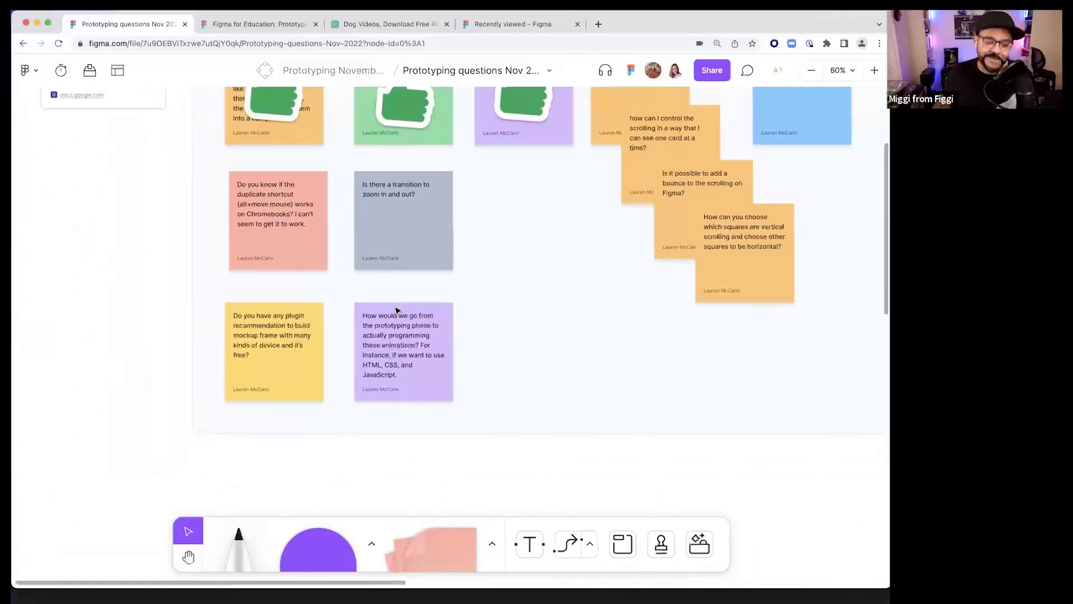
pyautogui.scroll(3, 269, 360)
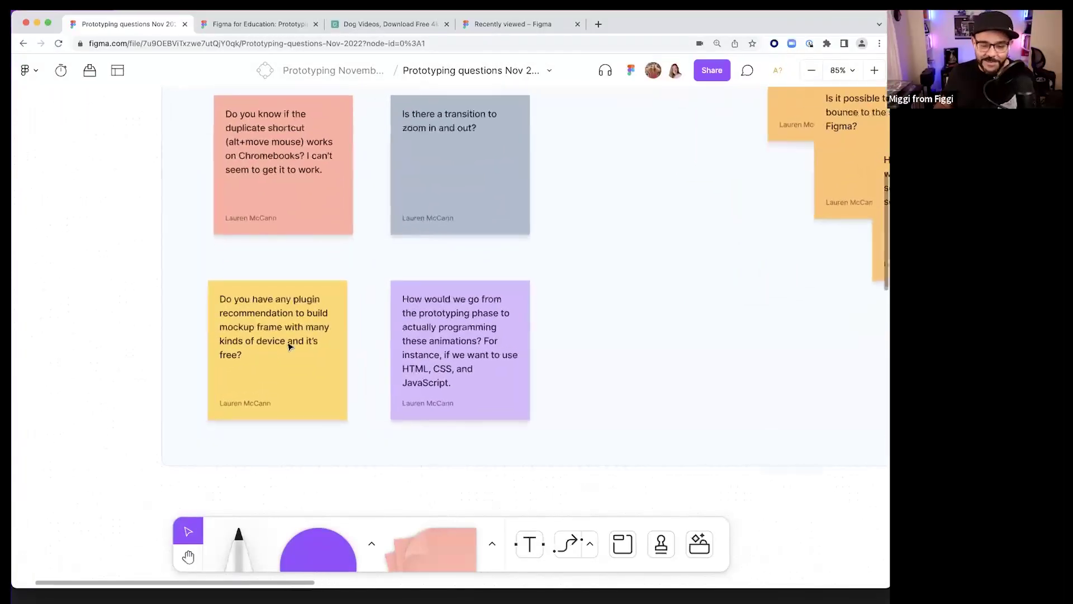
pyautogui.press('h')
pyautogui.hscroll(5, 352, 310)
pyautogui.scroll(-5, 352, 310)
pyautogui.press('v')
pyautogui.scroll(4, 398, 321)
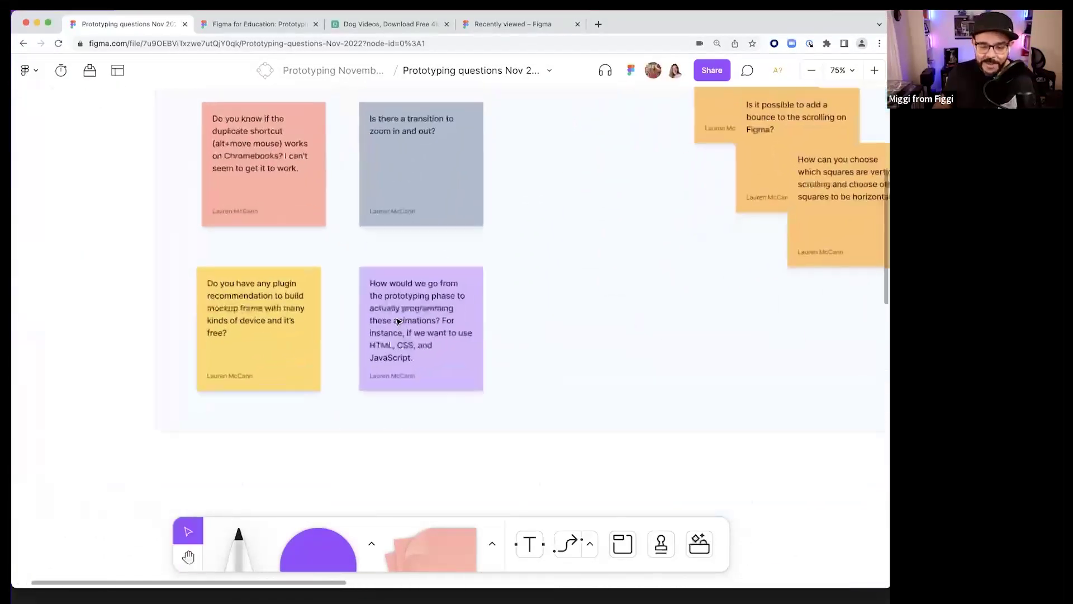
pyautogui.press('h')
pyautogui.hscroll(10, 438, 275)
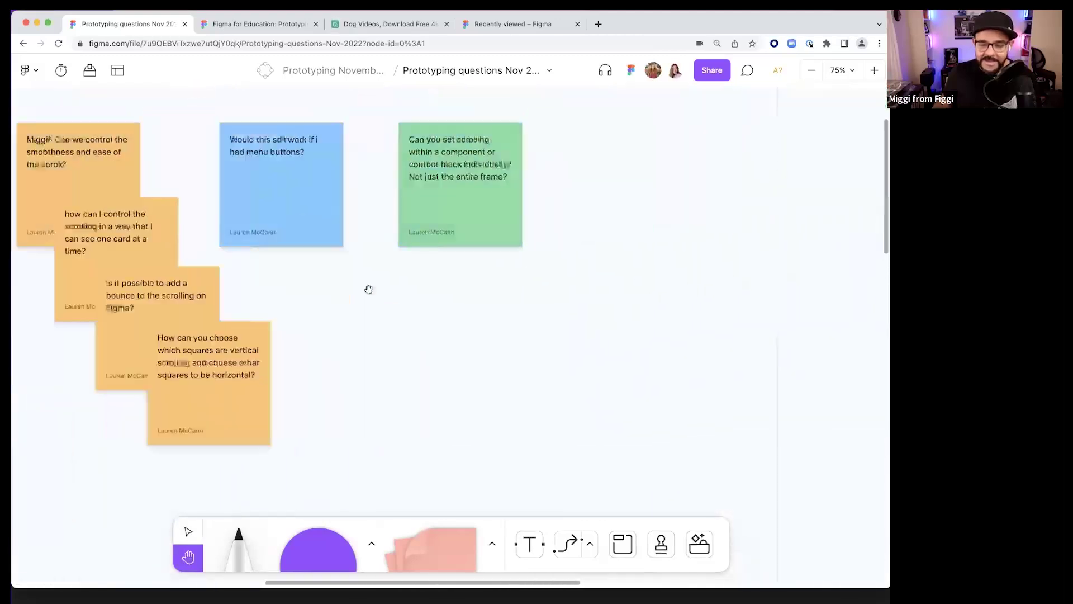
# - Duplicate the thumbs-up stamp from the green note onto the note asking about a zoom in and out transition
pyautogui.hscroll(-4, 561, 262)
pyautogui.press('v')
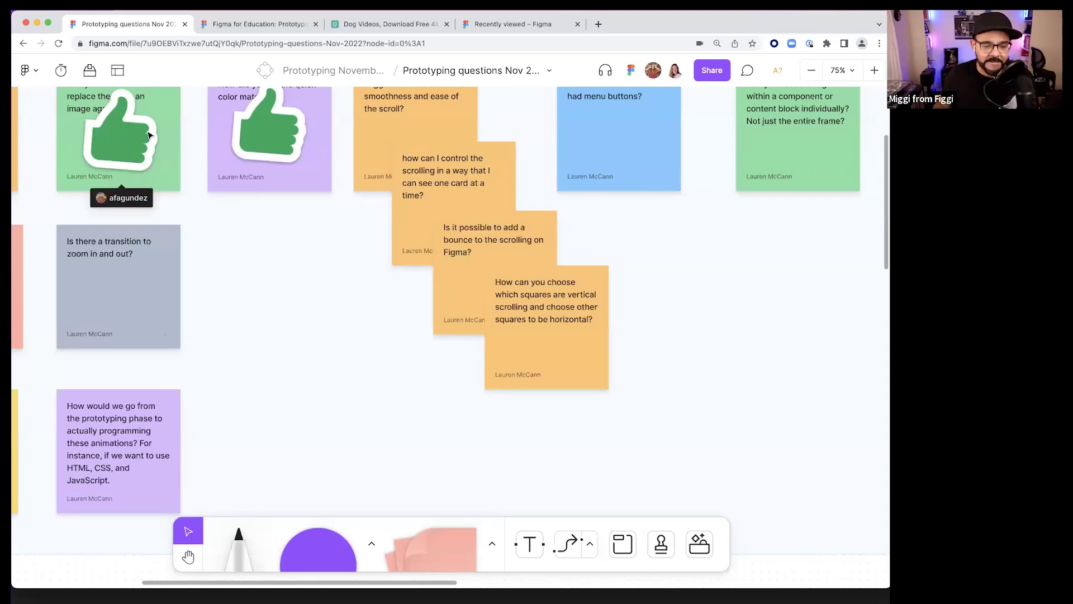
pyautogui.moveTo(157, 140); pyautogui.dragTo(159, 282)
pyautogui.scroll(-5, 223, 284)
pyautogui.press('h')
pyautogui.hscroll(10, 424, 295)
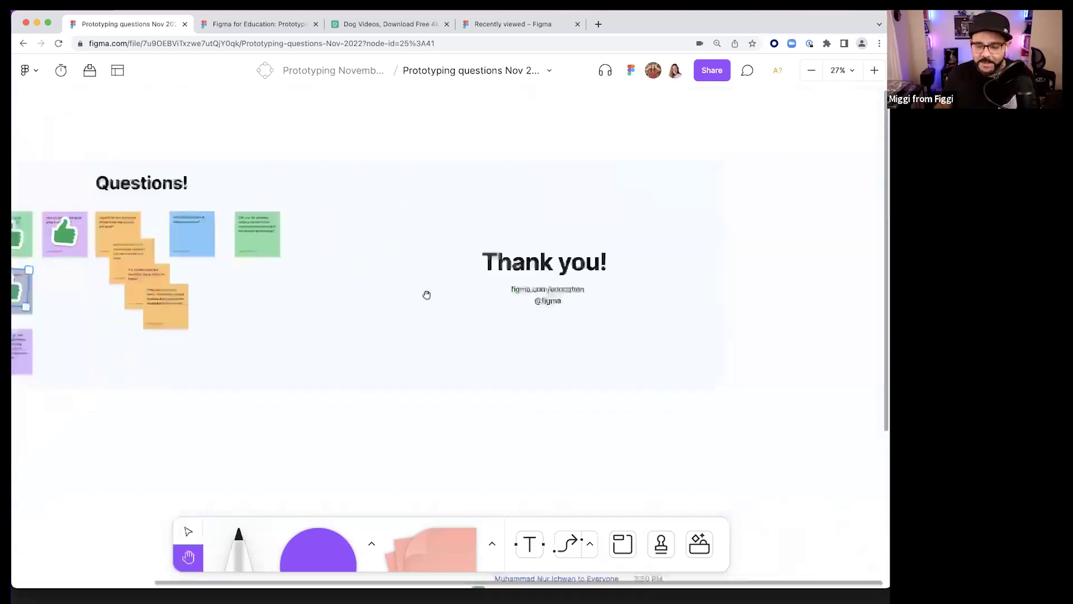
pyautogui.scroll(5, 325, 285)
pyautogui.scroll(2, 361, 309)
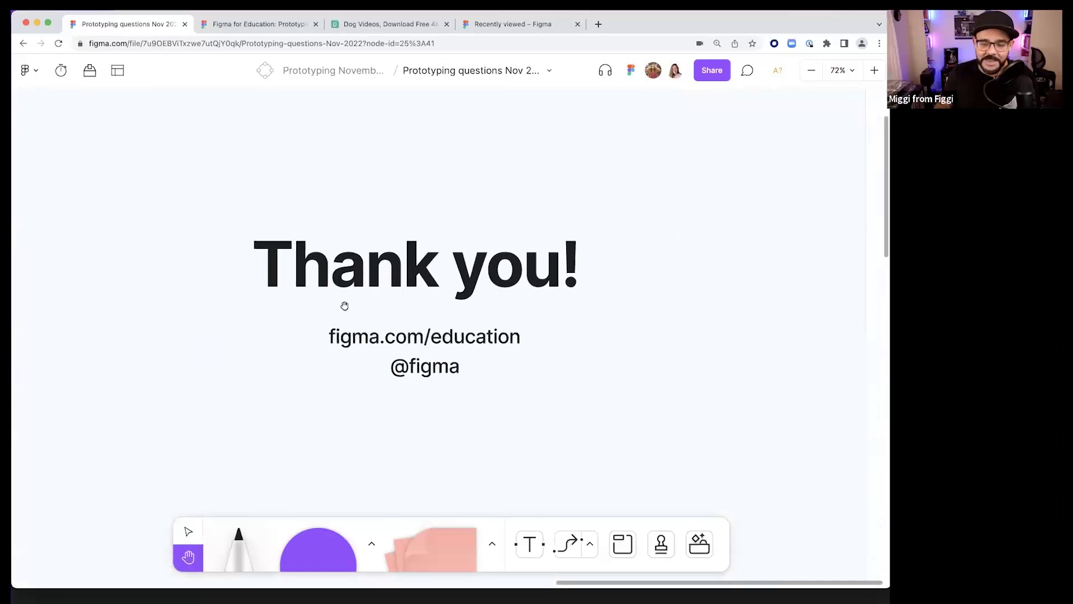
pyautogui.press('v')
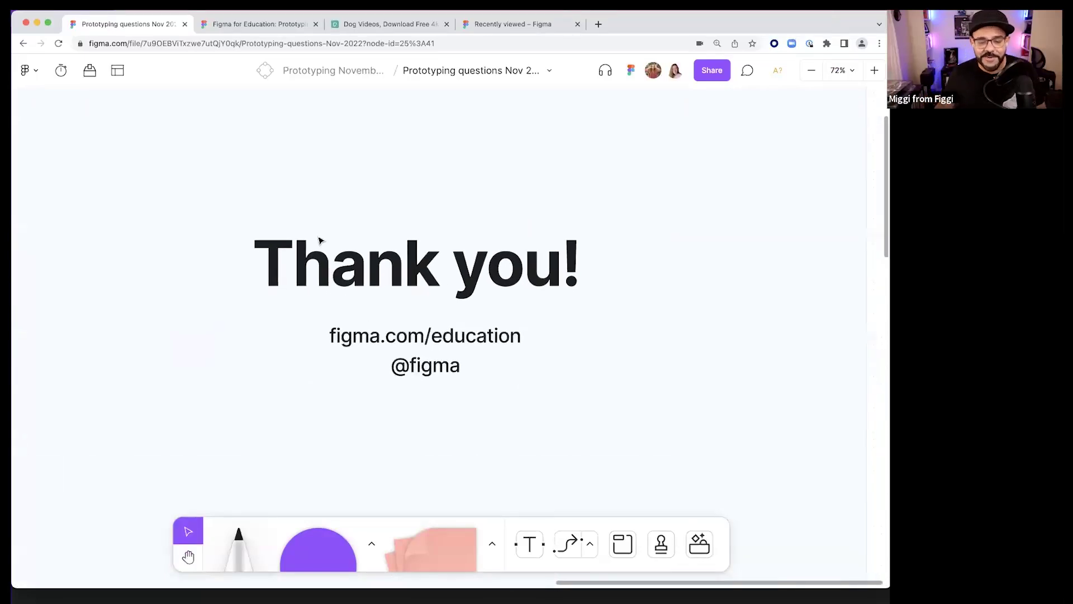
pyautogui.click(434, 373)
pyautogui.moveTo(434, 369); pyautogui.dragTo(434, 426)
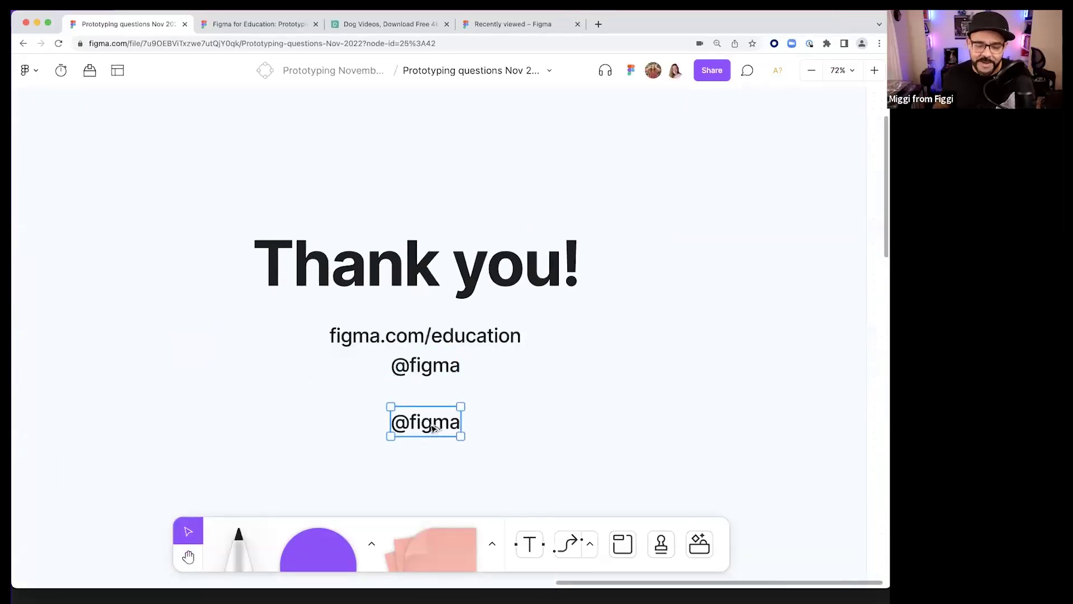
# - Replace the handle in the copied text with the presenter's own handle, keeping the @ sign, and finish editing
pyautogui.doubleClick(430, 426)
pyautogui.doubleClick(430, 425)
pyautogui.write('miggi')
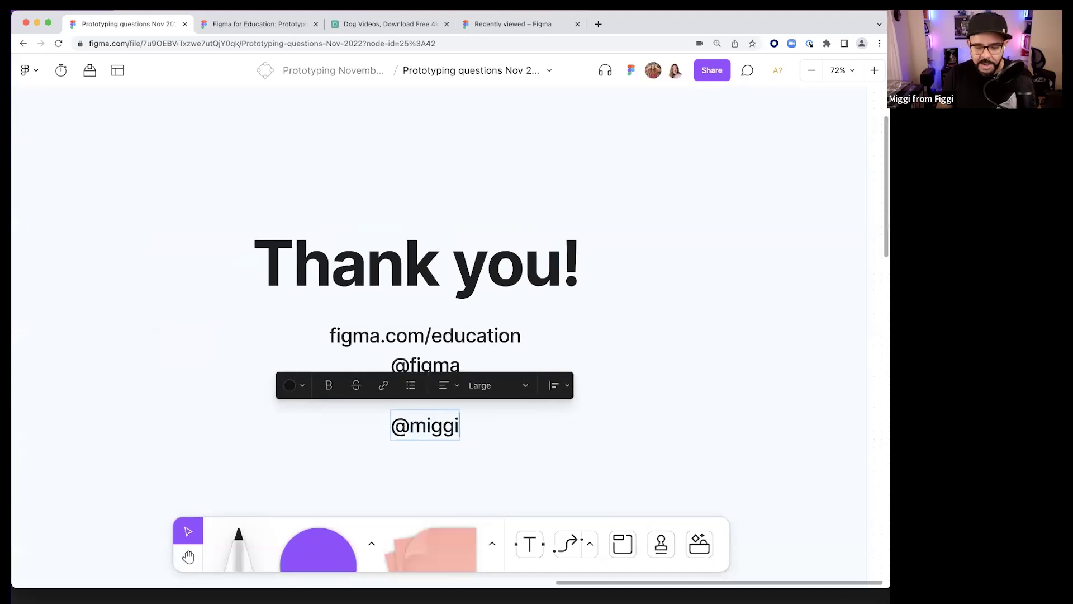
pyautogui.click(467, 457)
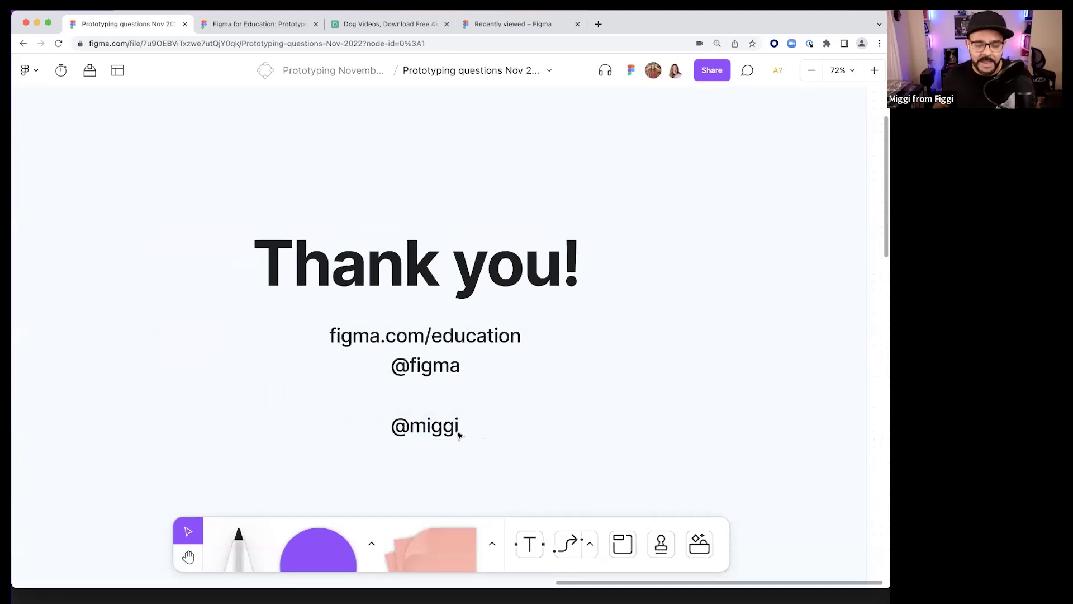